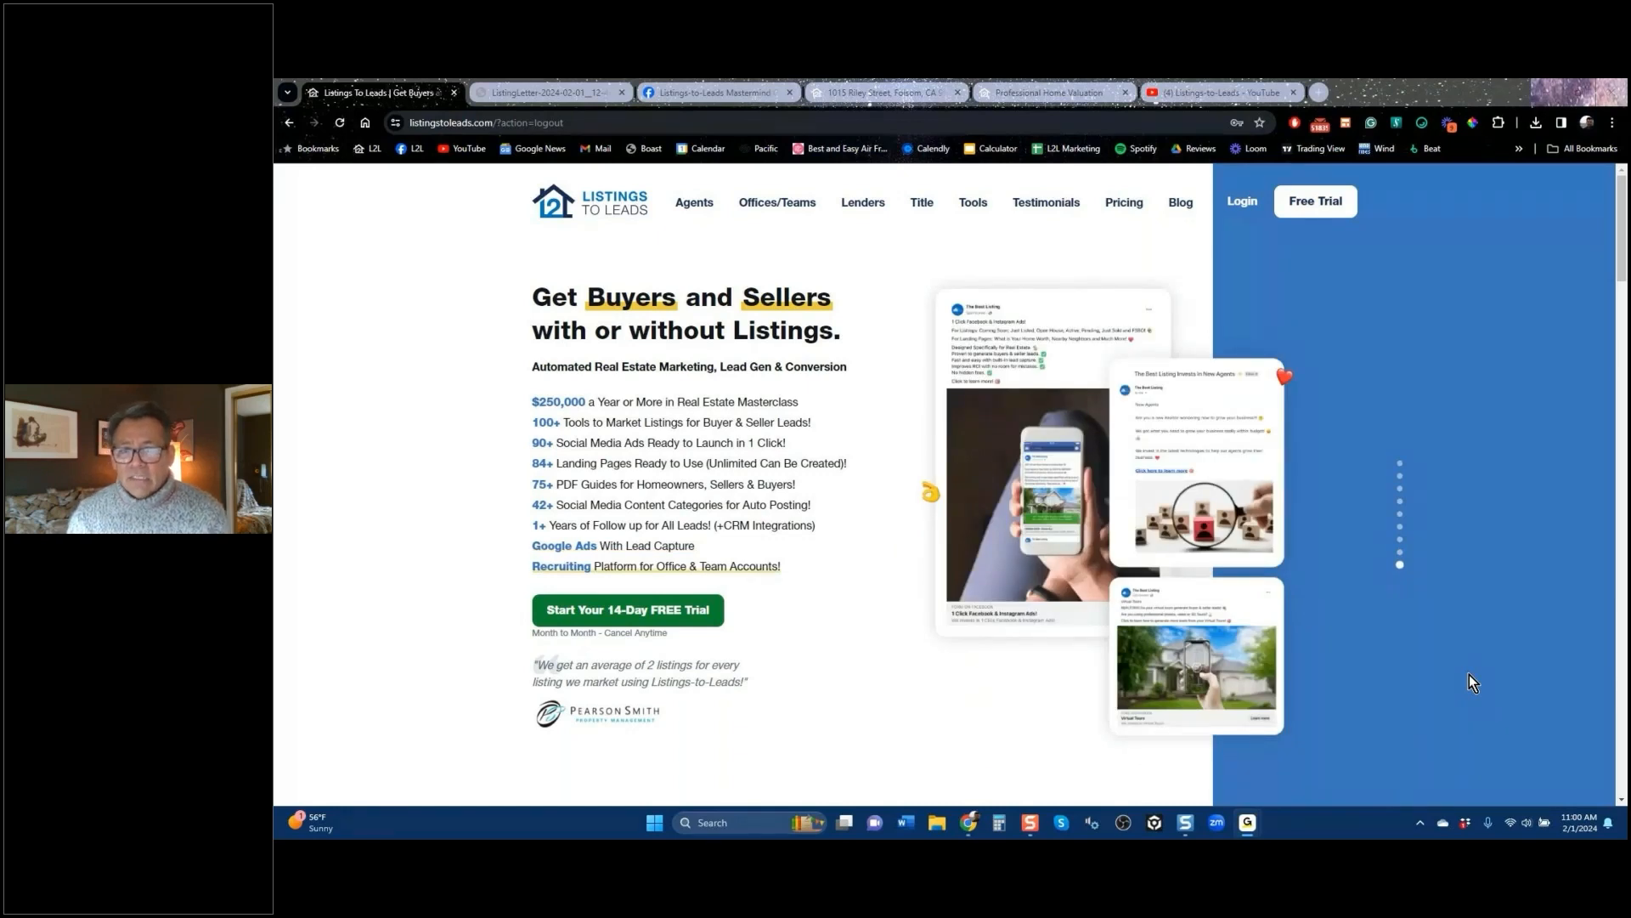
Step: Sign in to Listings to Leads with the other saved account from Chrome's password list
{"action": "left_click", "coordinate": [1231, 211]}
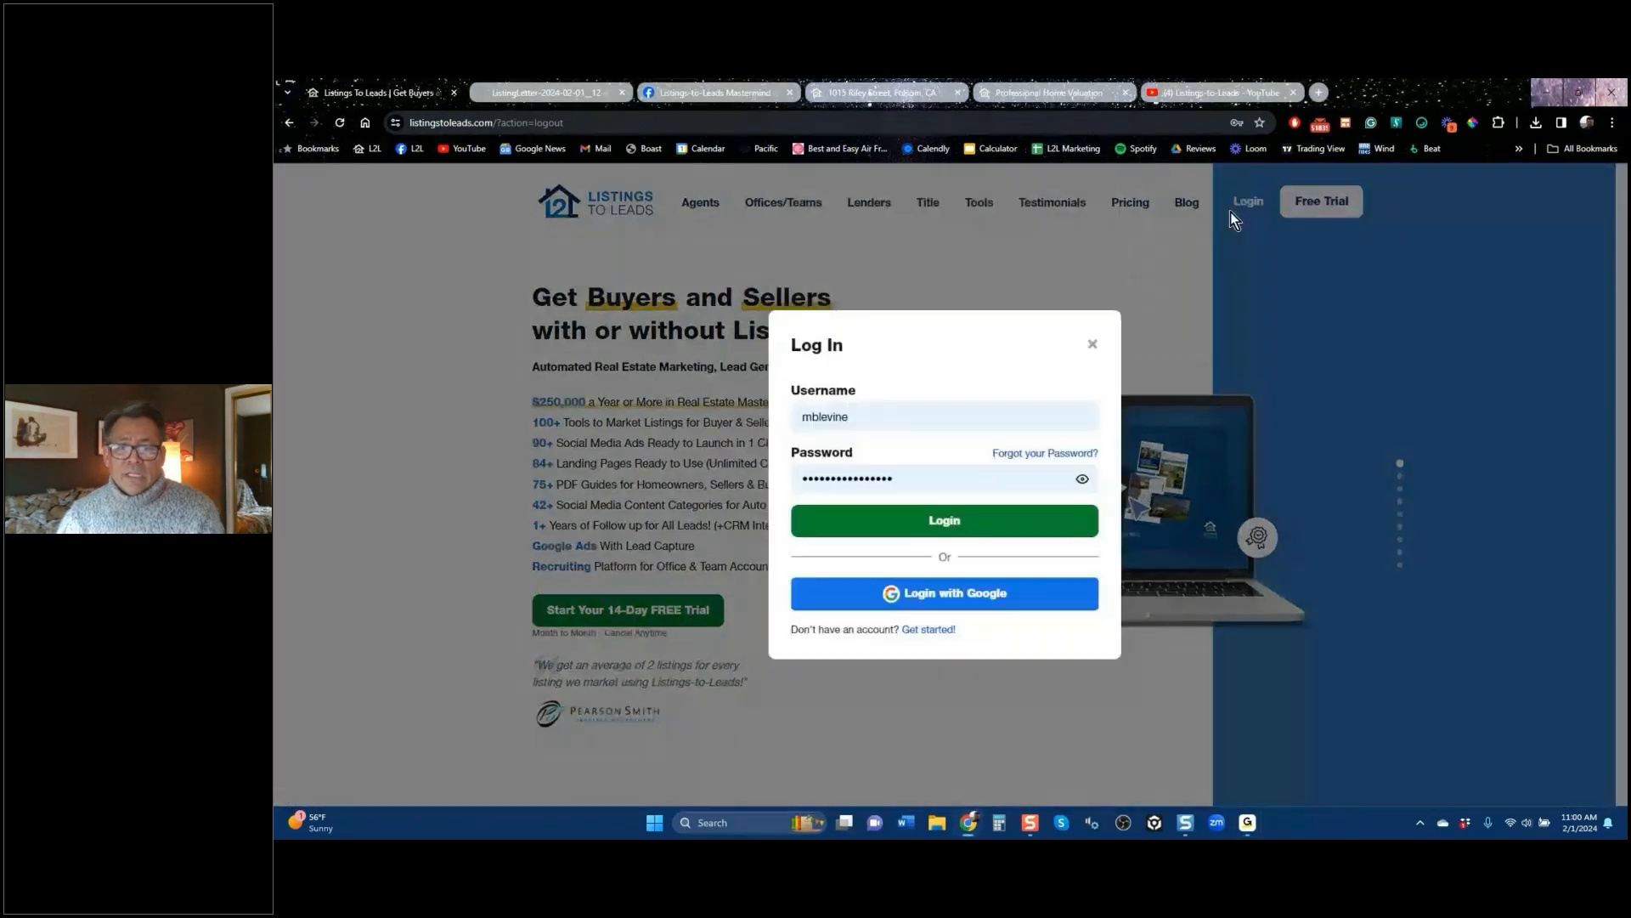
{"action": "left_click", "coordinate": [876, 414]}
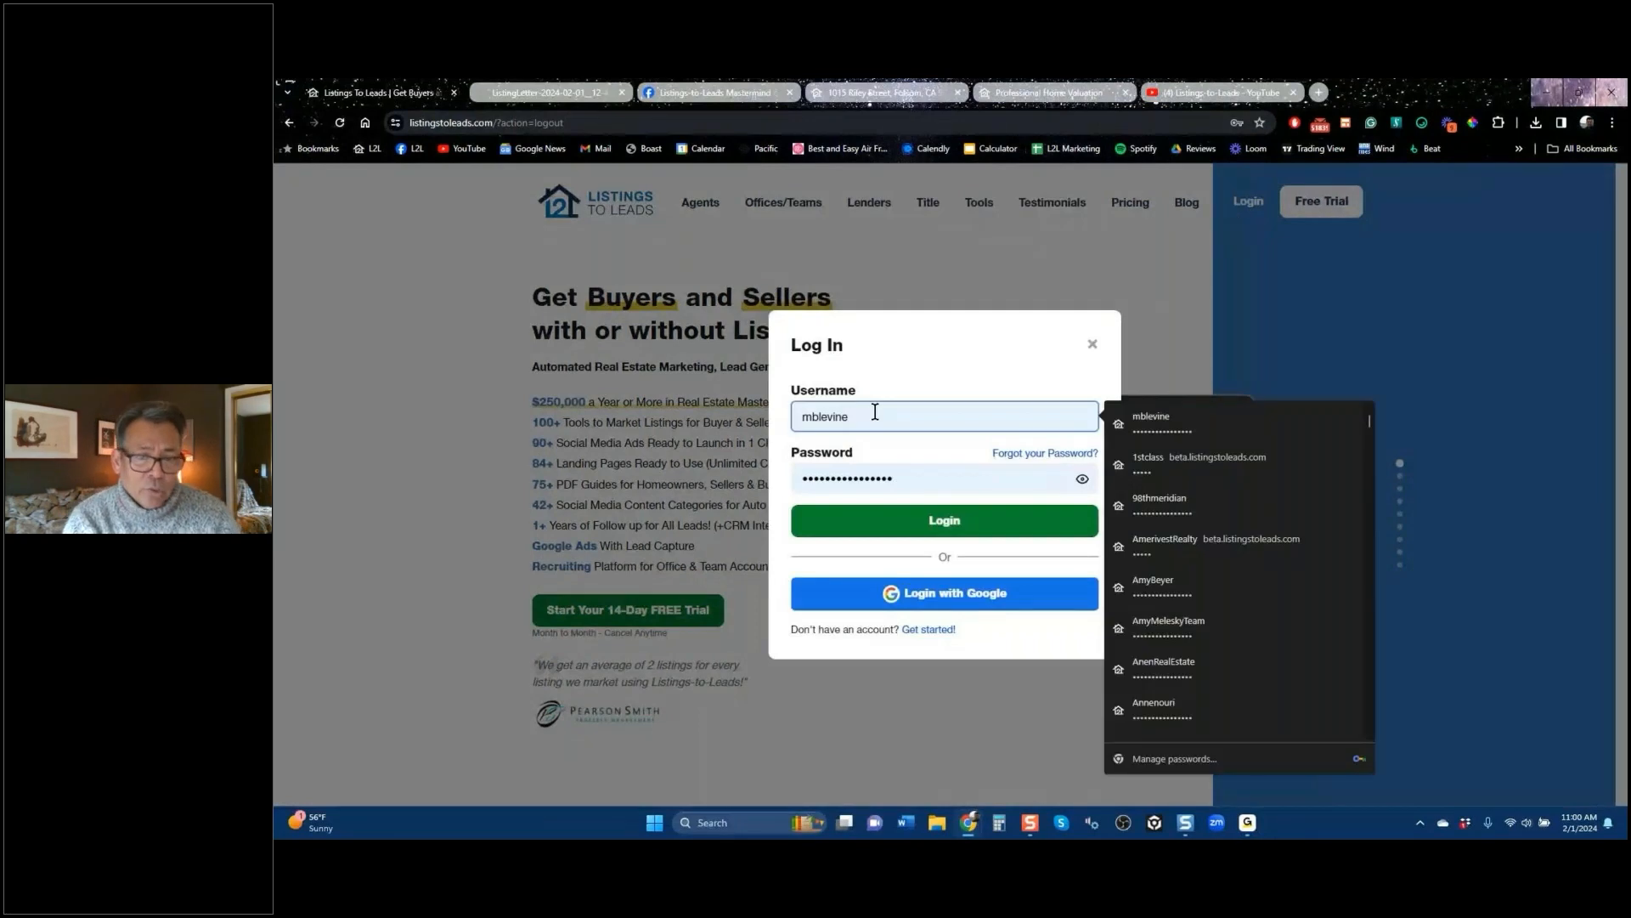
{"action": "key", "text": "ctrl+a"}
{"action": "key", "text": "BackSpace"}
{"action": "type", "text": "s"}
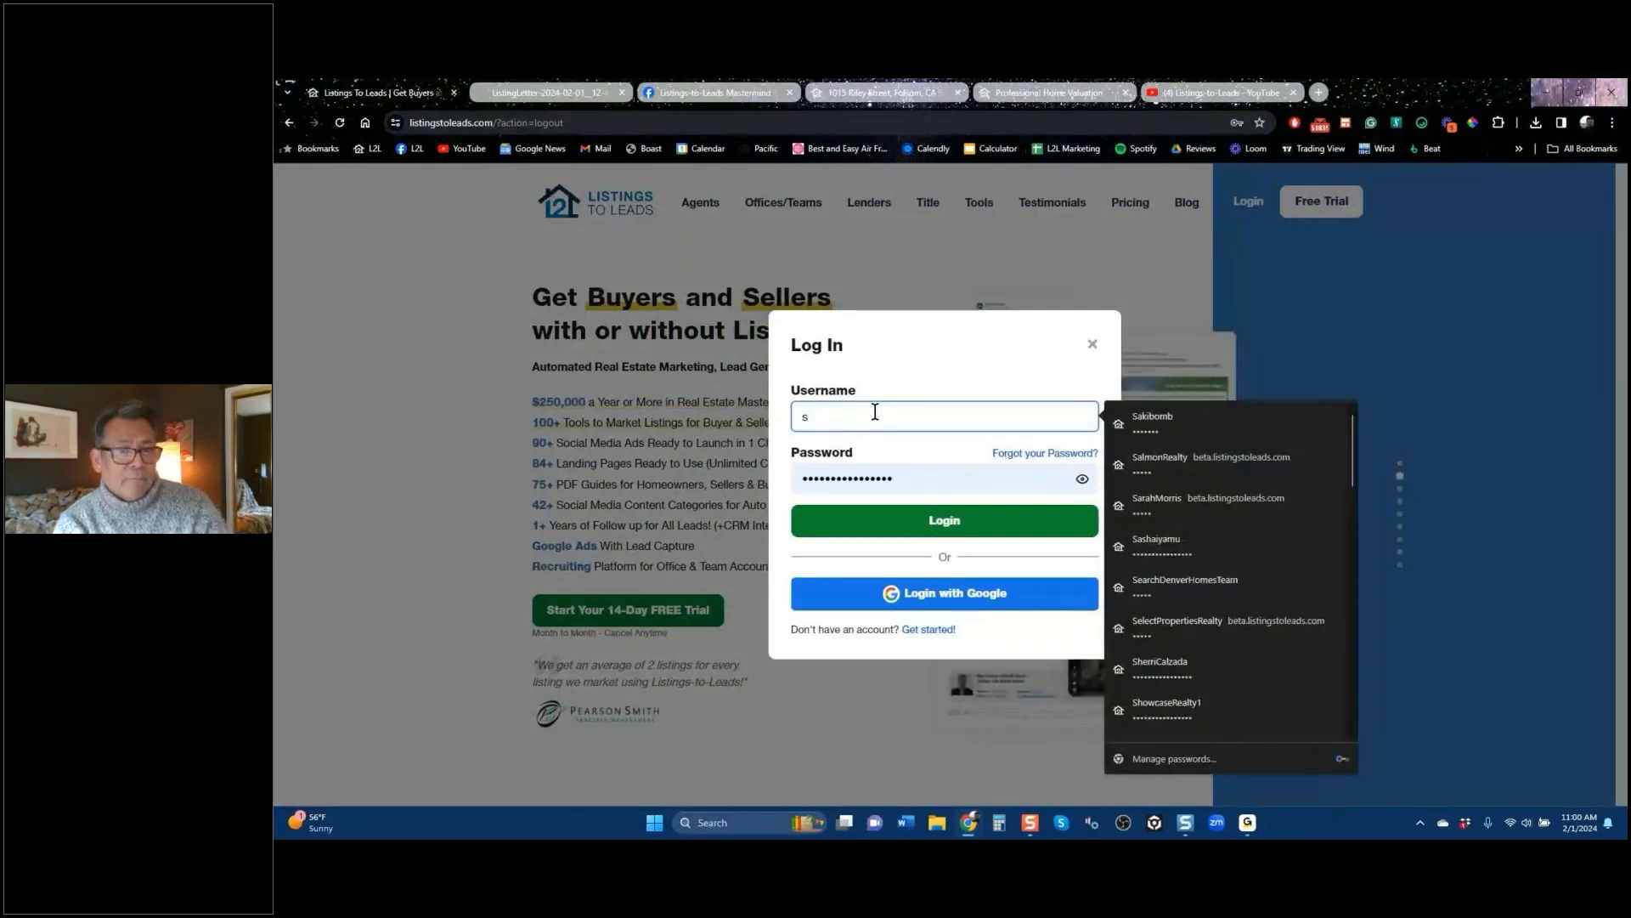
{"action": "type", "text": "fsf"}
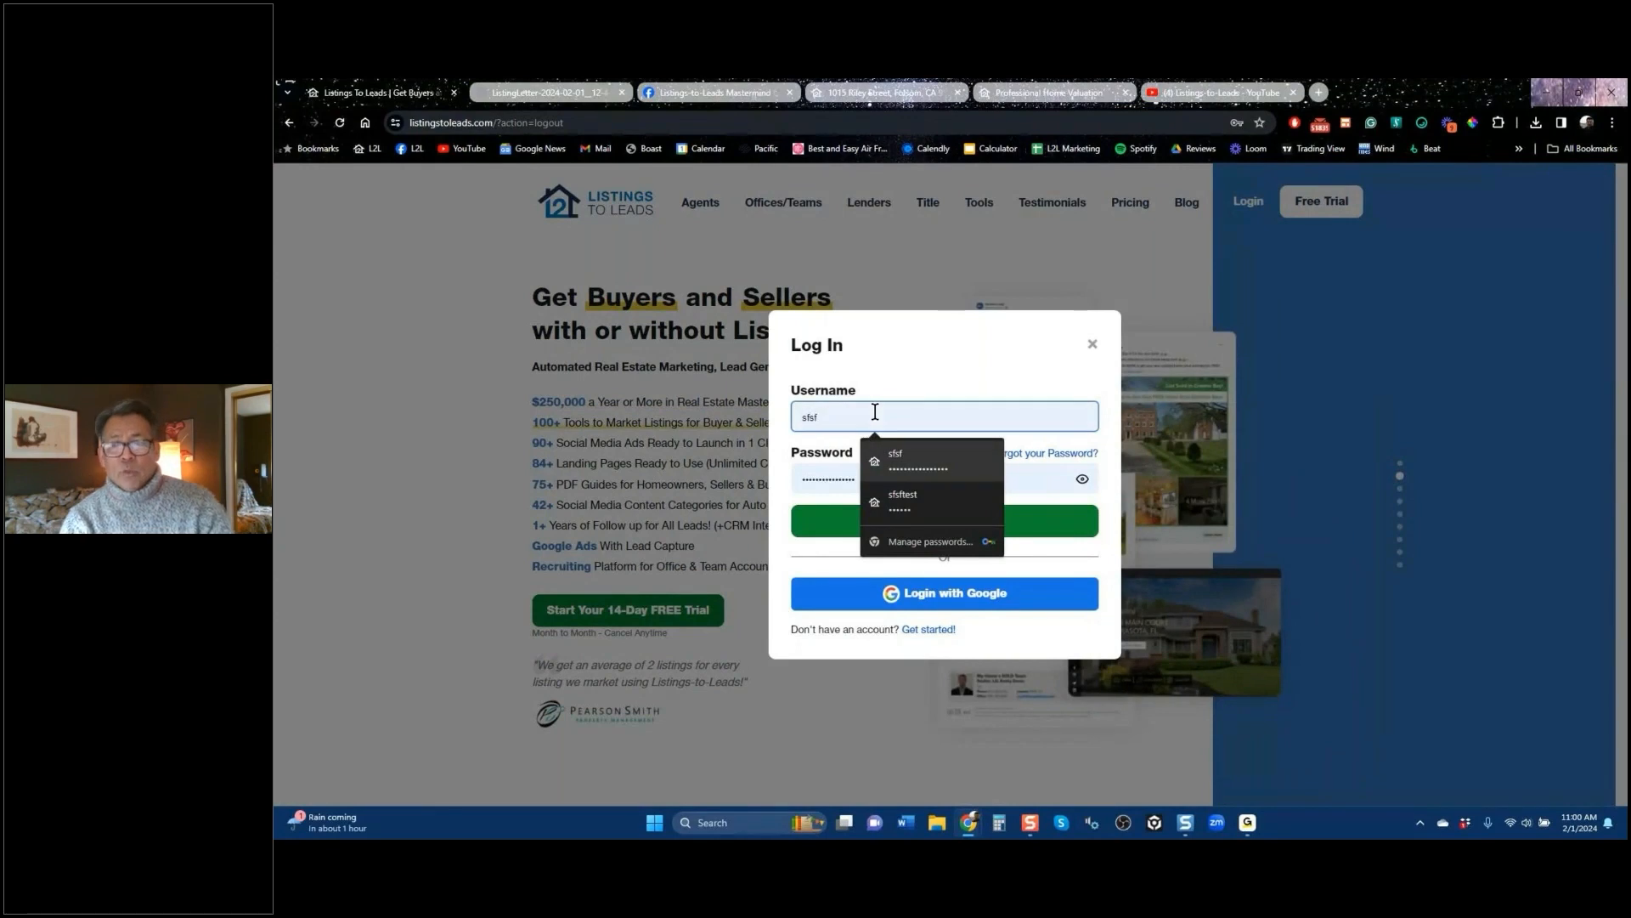
{"action": "key", "text": "Return"}
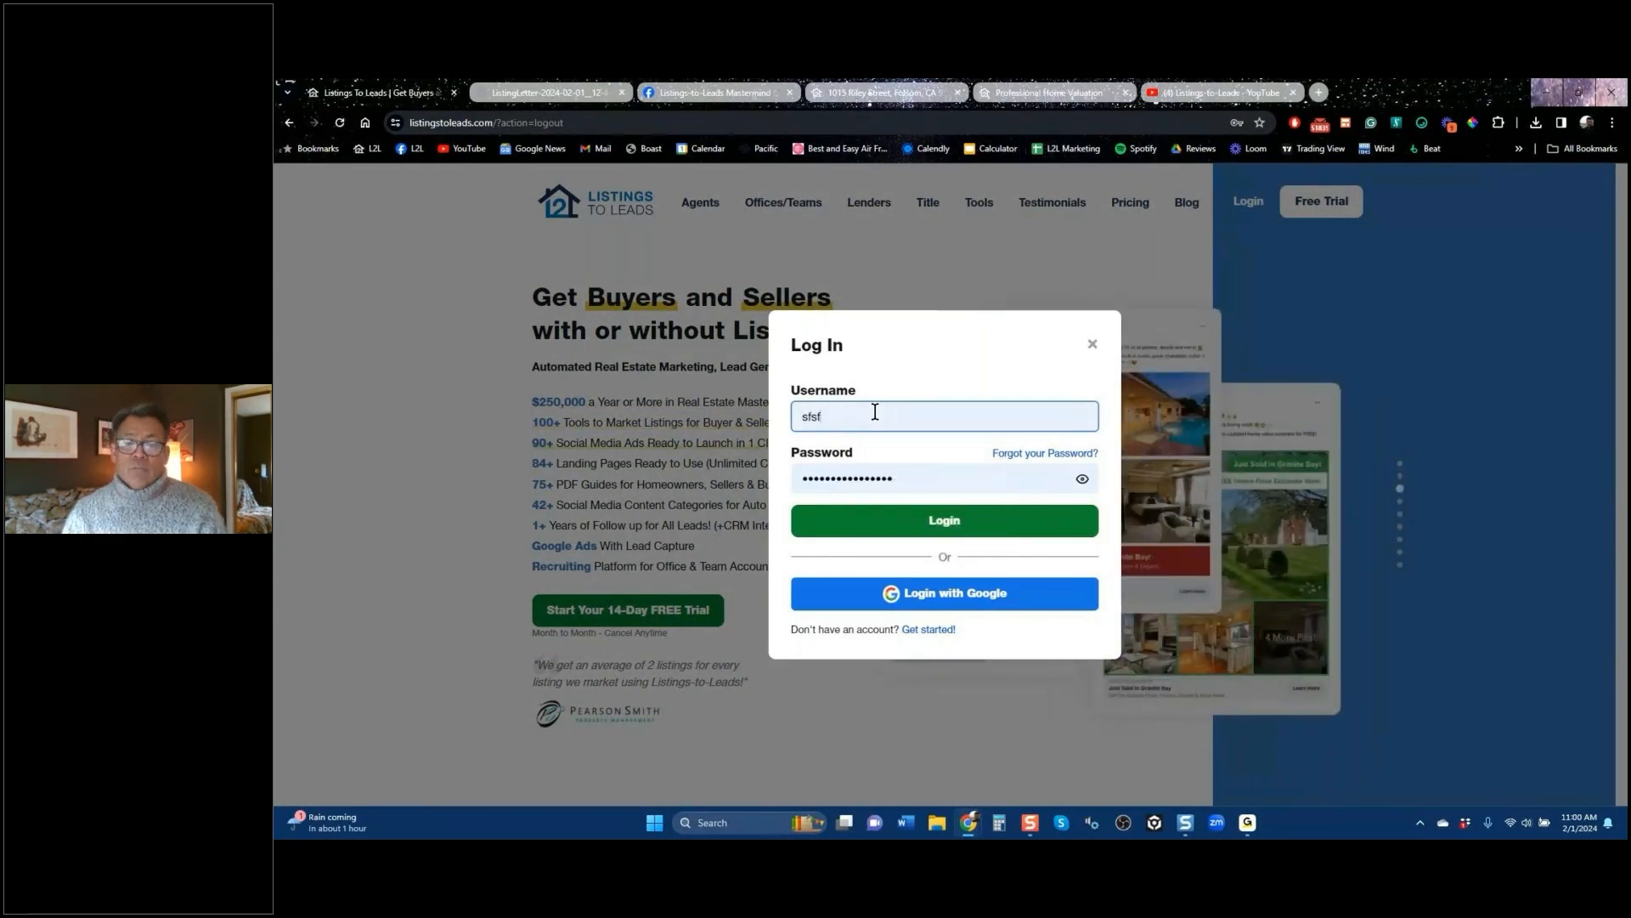
{"action": "left_click", "coordinate": [943, 523]}
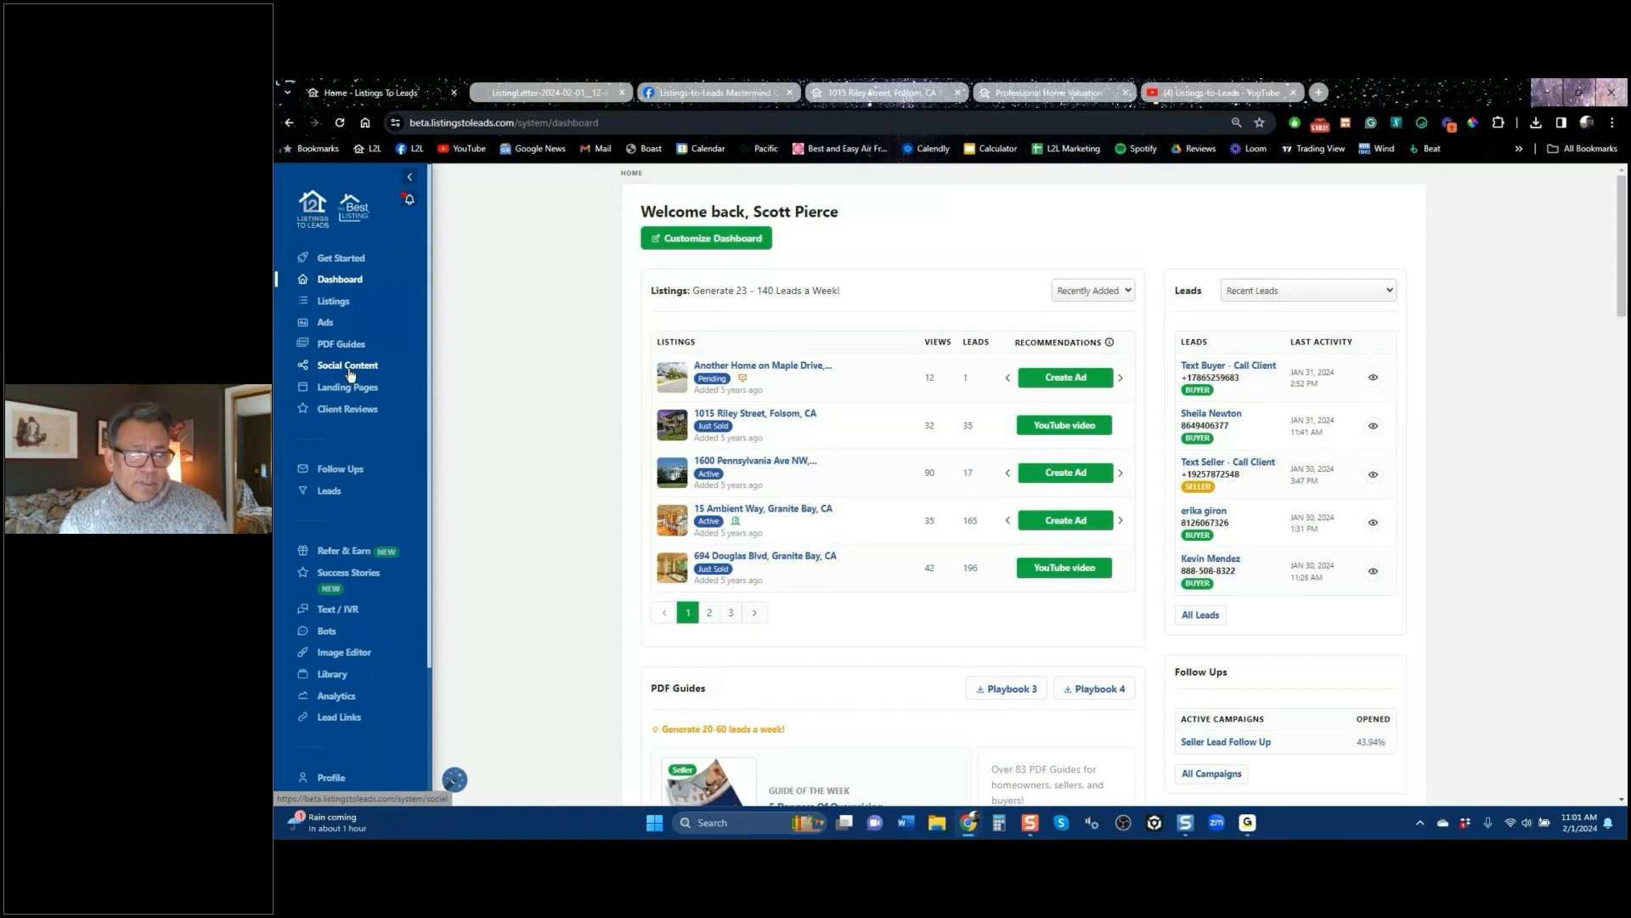
Step: Browse the landing page types without creating one, then go to the PDF Guides page
{"action": "left_click", "coordinate": [353, 390]}
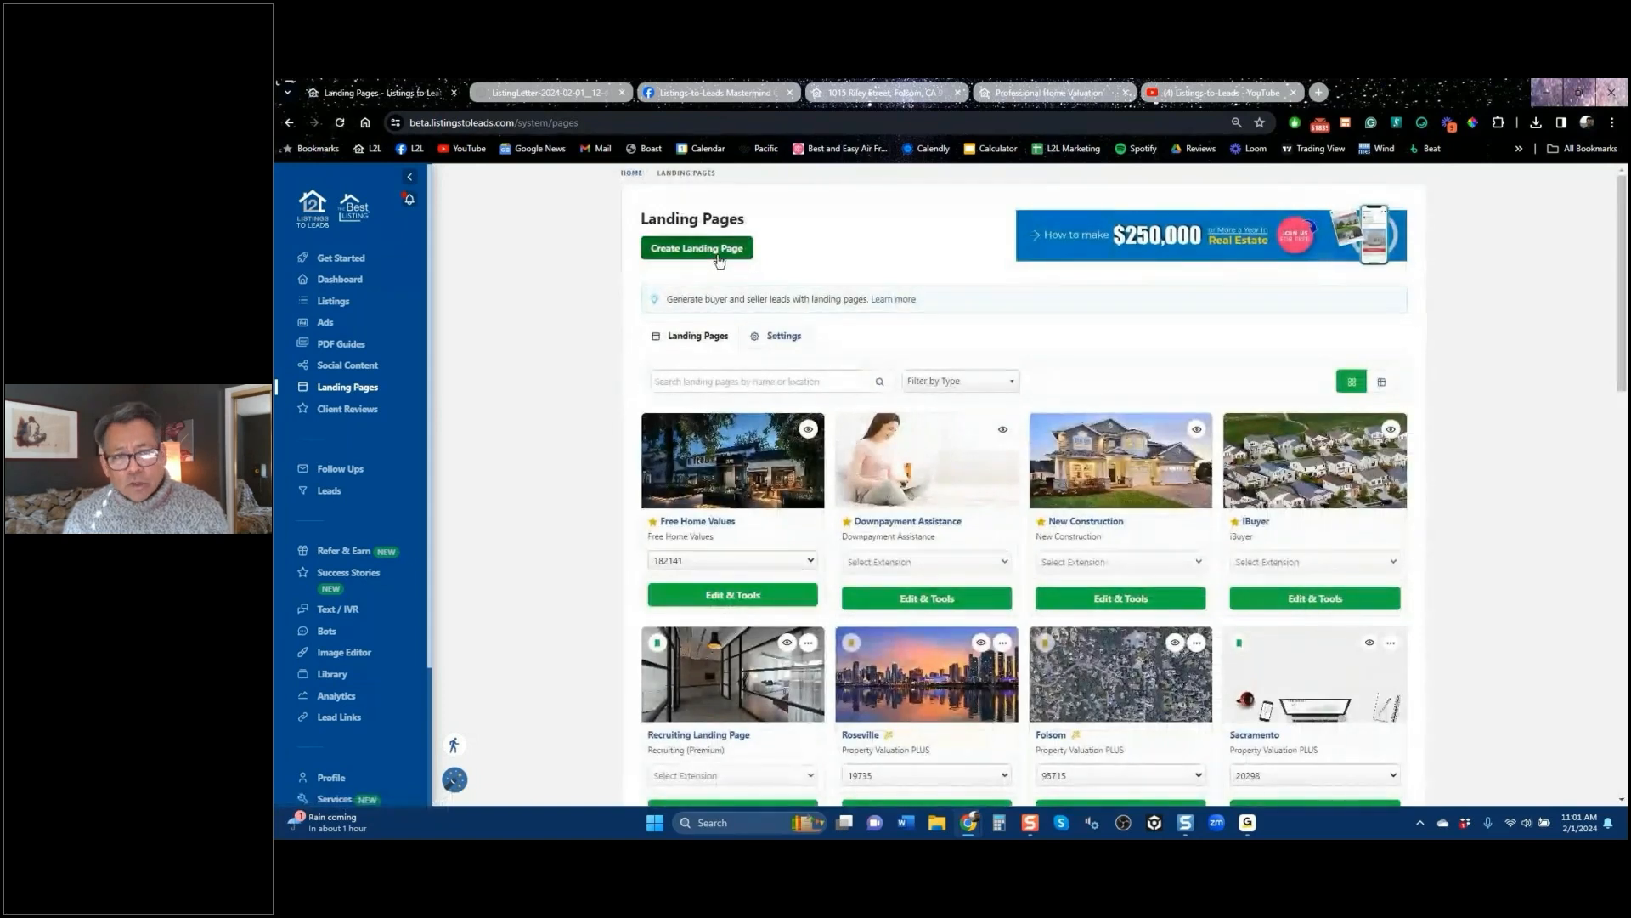
{"action": "left_click", "coordinate": [717, 257]}
{"action": "left_click", "coordinate": [881, 465]}
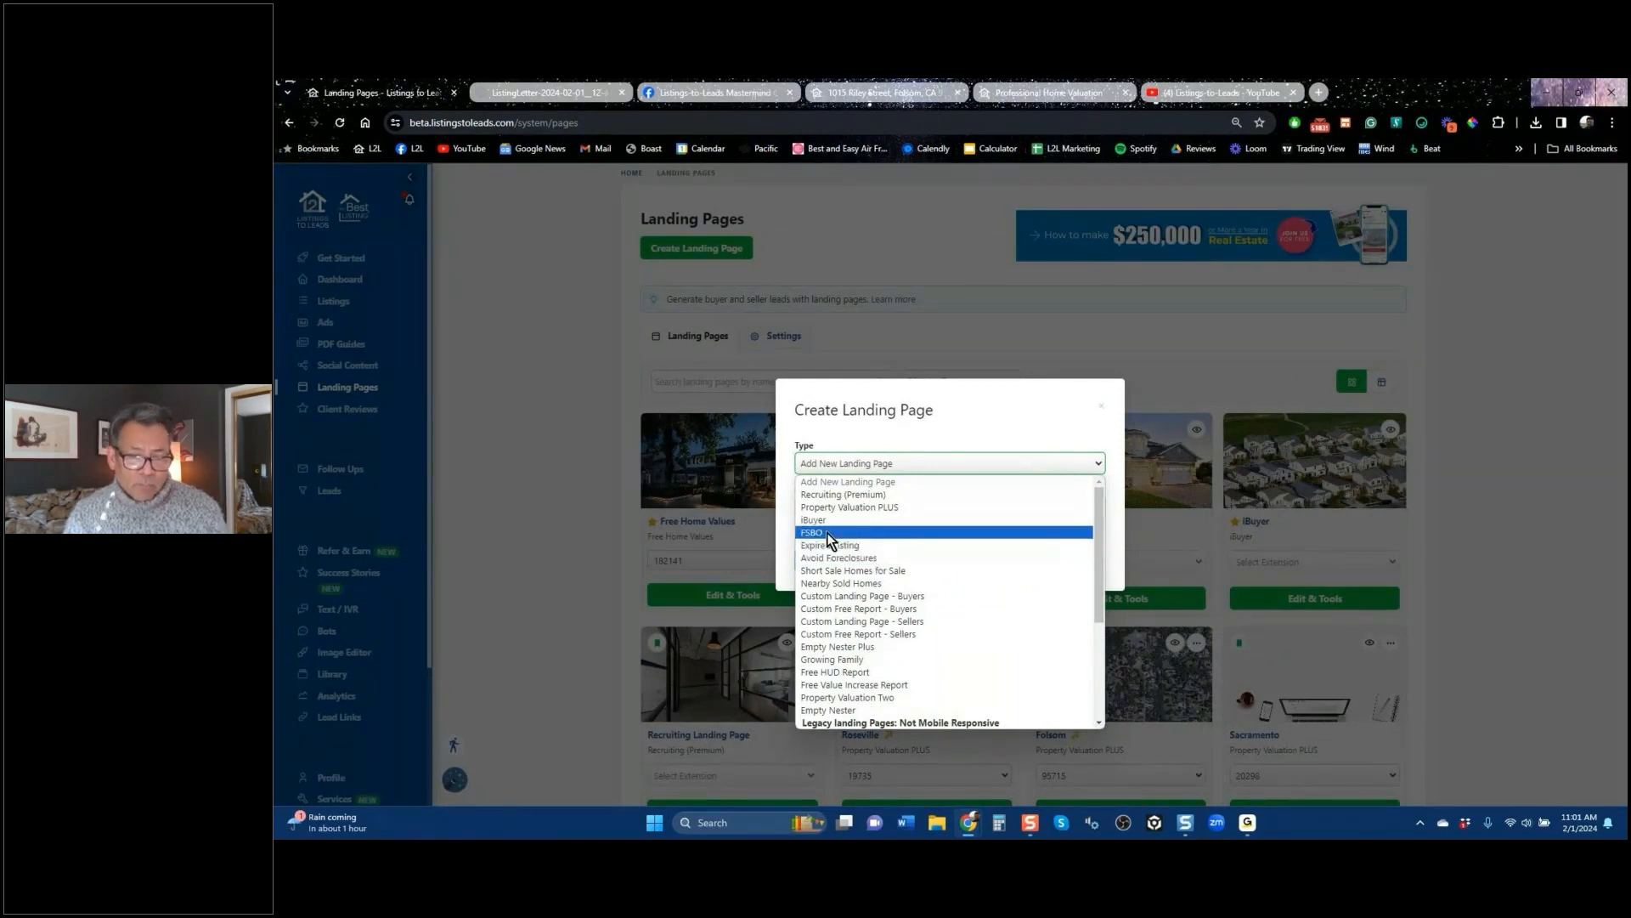
{"action": "left_click", "coordinate": [1105, 412]}
{"action": "left_click", "coordinate": [1104, 412]}
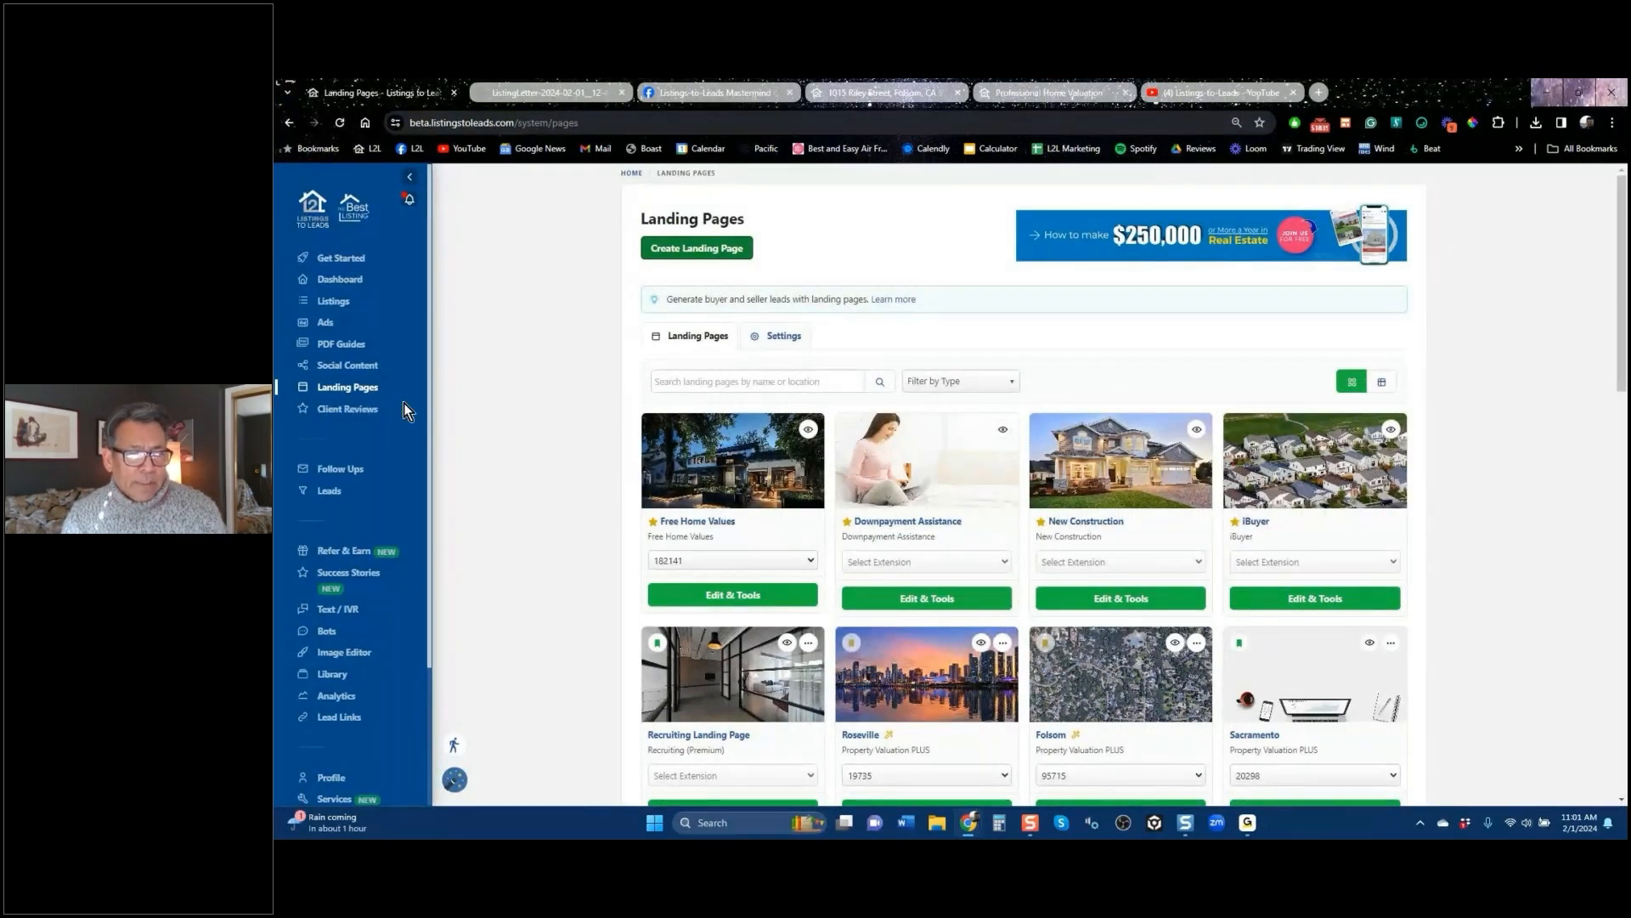
{"action": "left_click", "coordinate": [340, 343]}
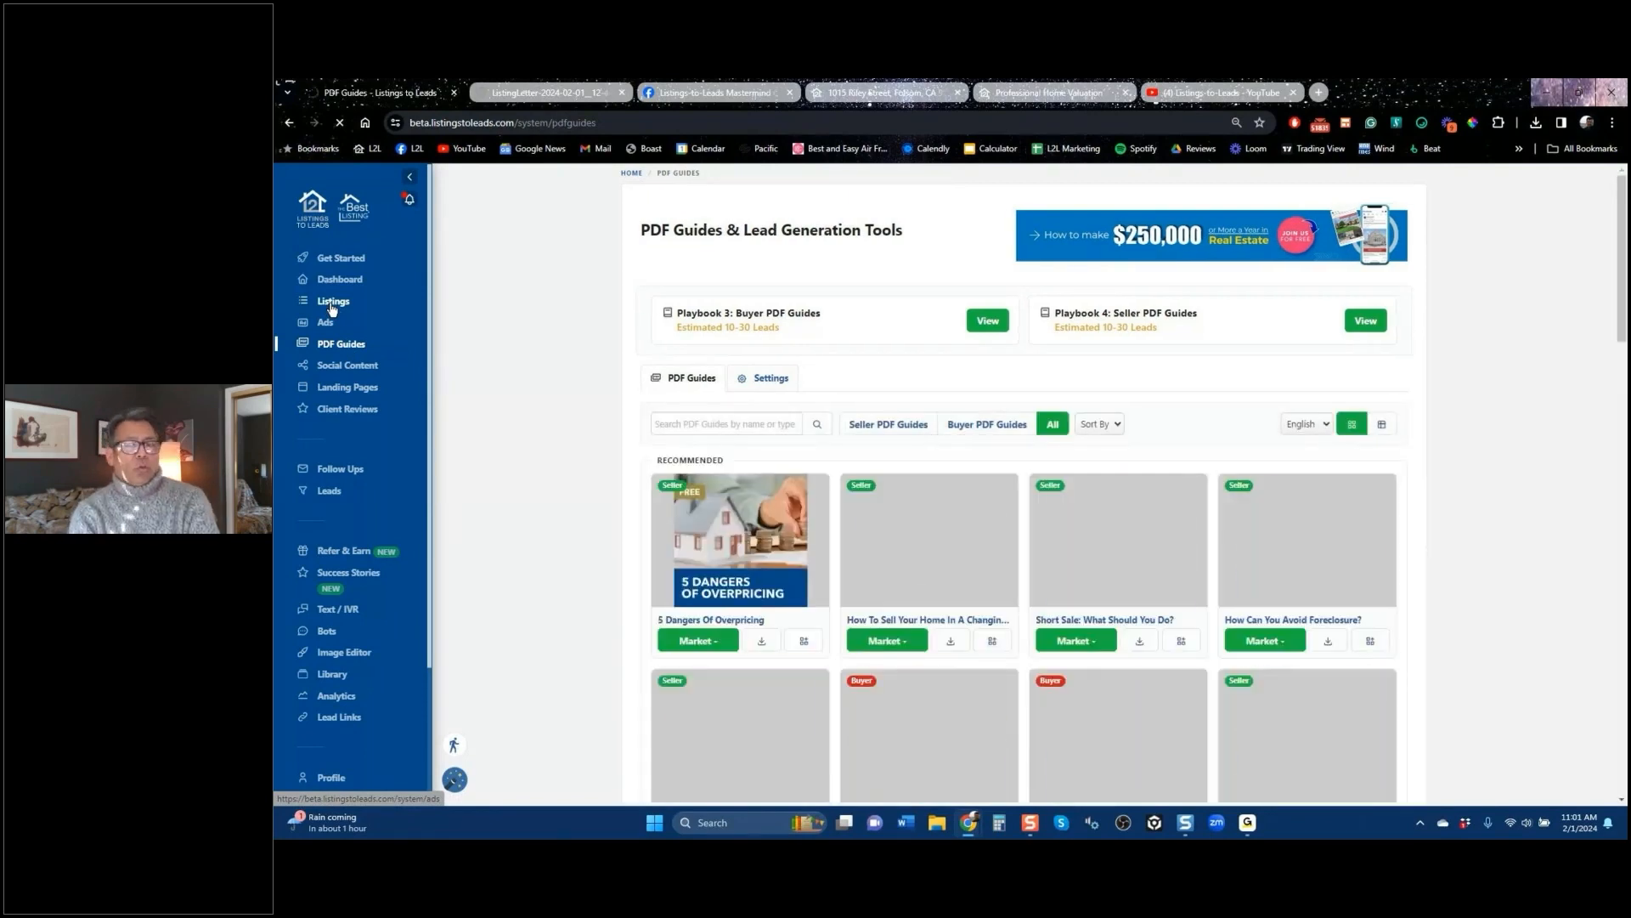
Step: Visit the Listings page, then the Ads page with its 41 Facebook ad campaigns
{"action": "left_click", "coordinate": [332, 304]}
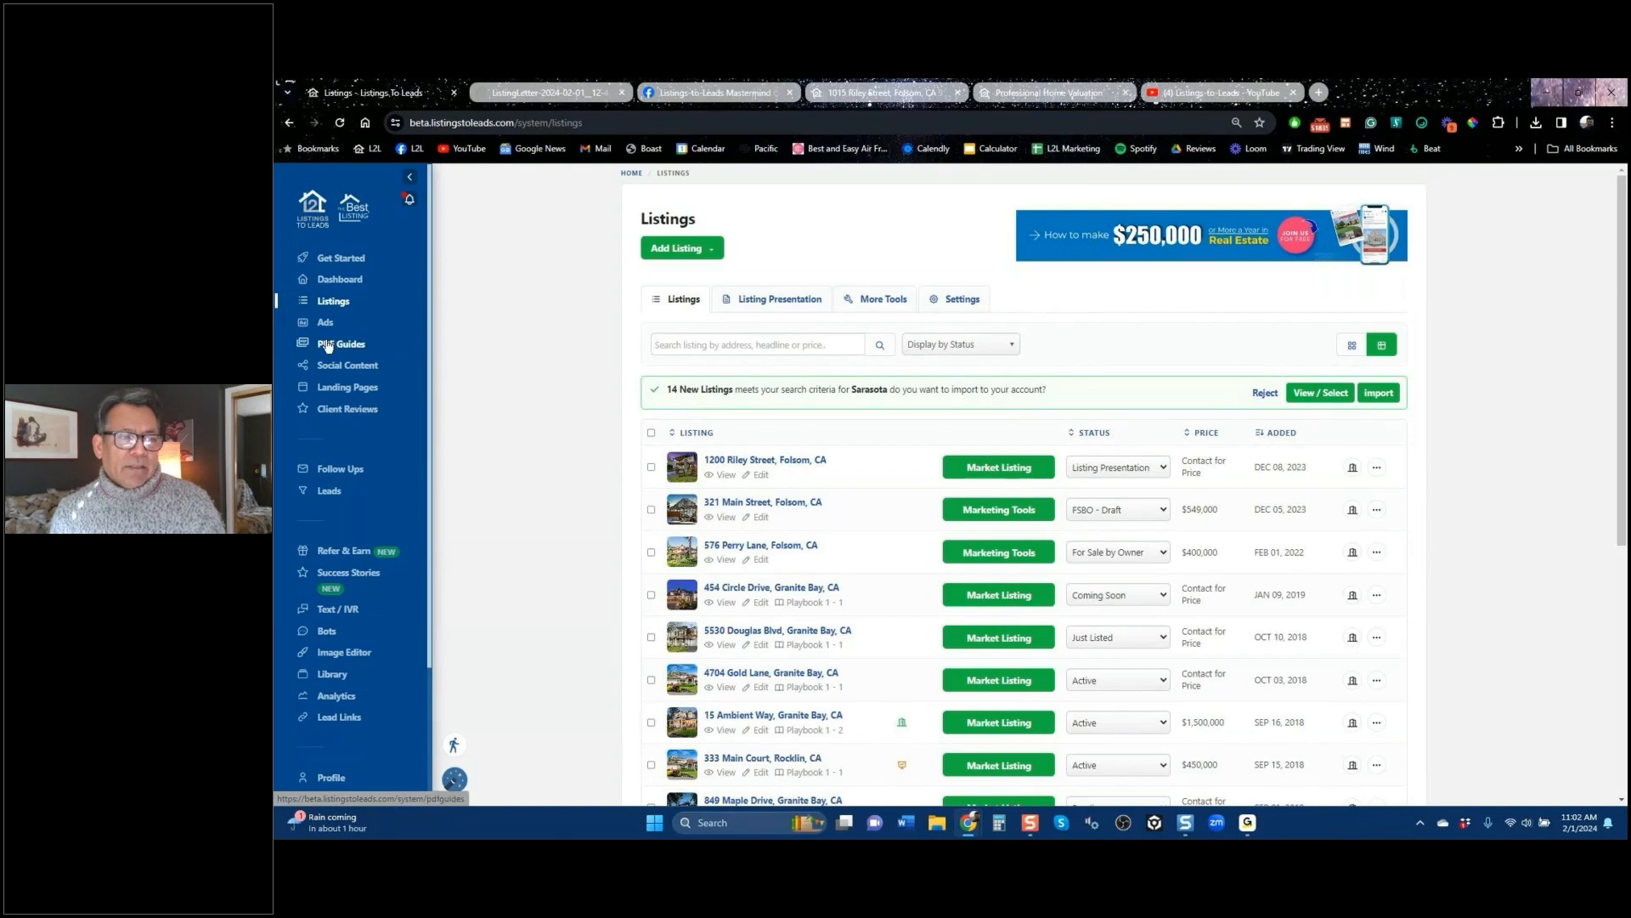
{"action": "left_click", "coordinate": [323, 328]}
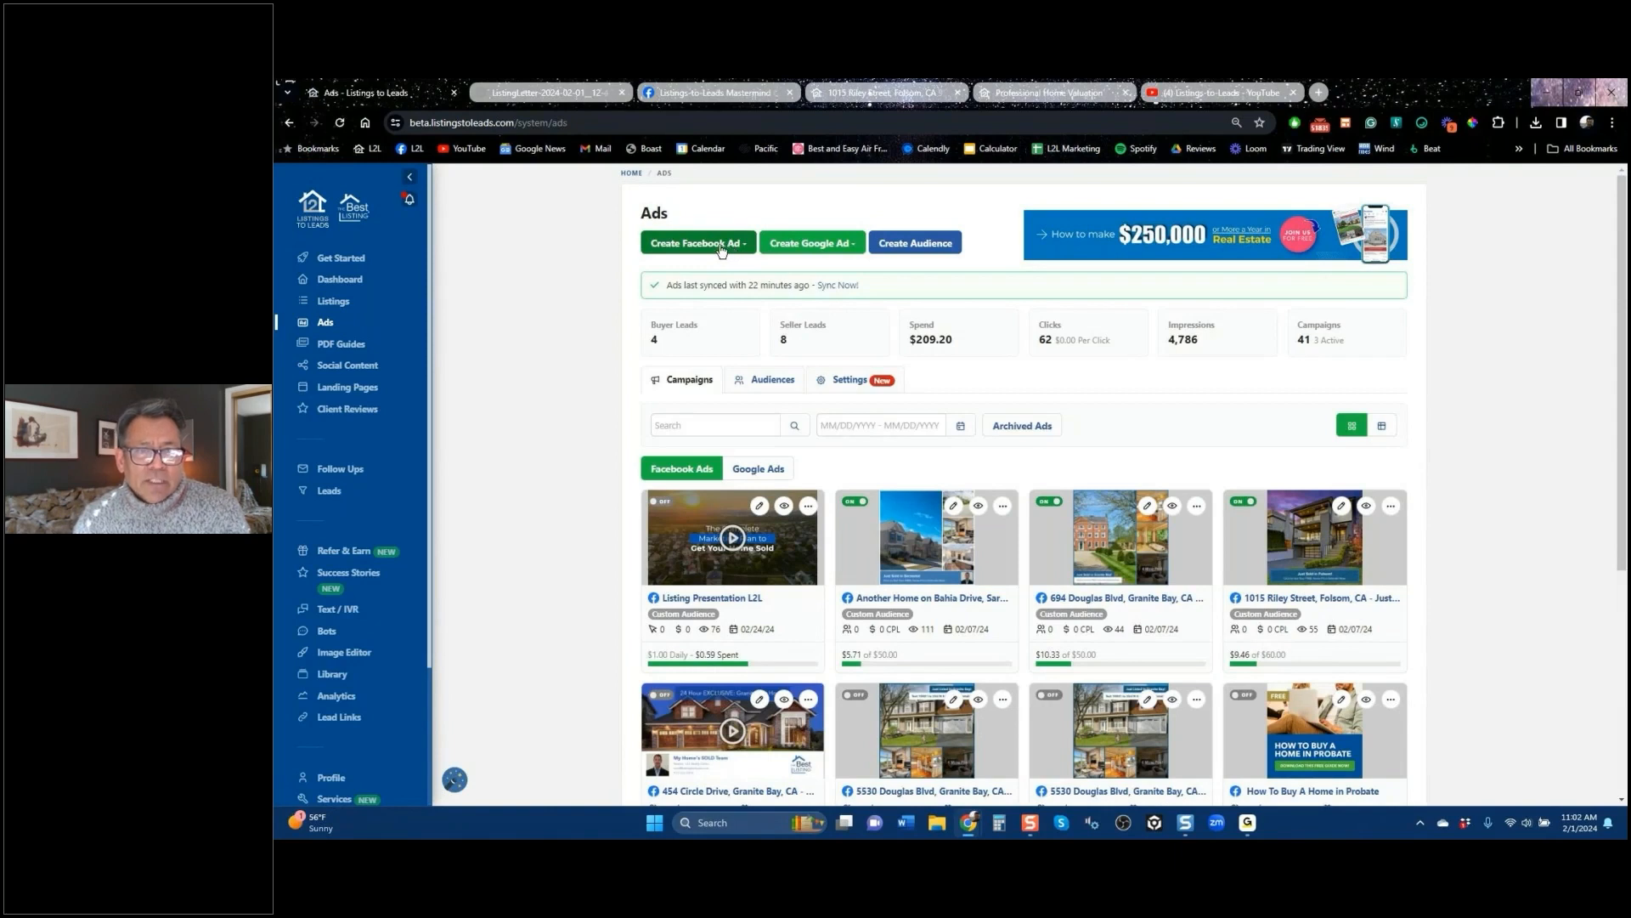
Step: Review the Create Facebook Ad and Create Google Ad options, then switch to the YouTube channel
{"action": "left_click", "coordinate": [721, 247]}
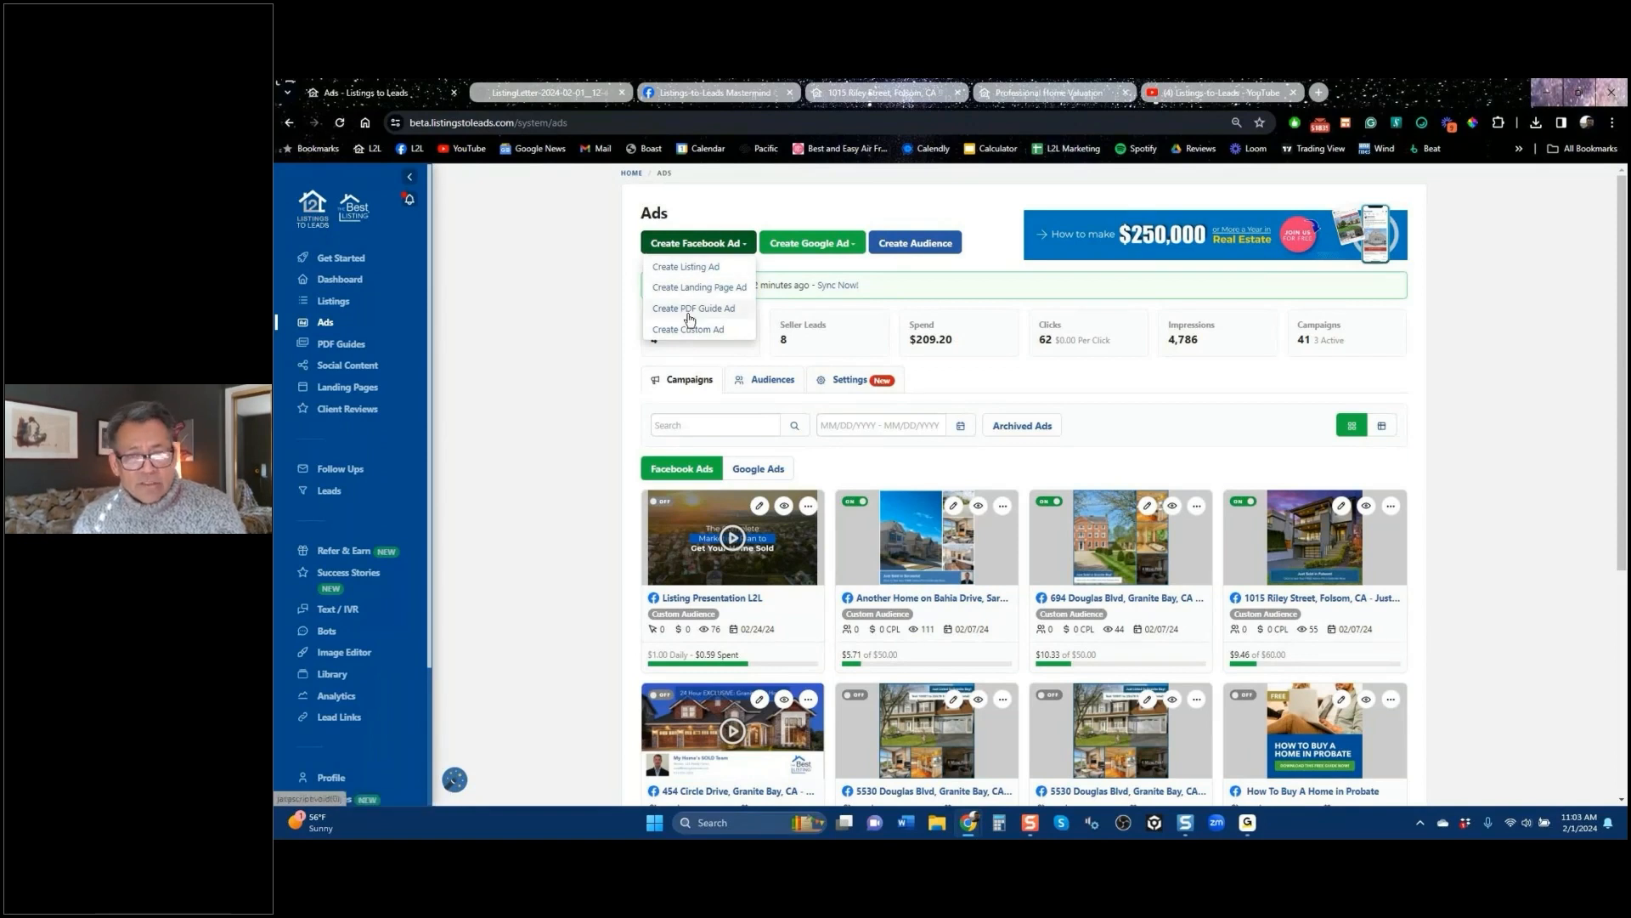
{"action": "left_click", "coordinate": [826, 246]}
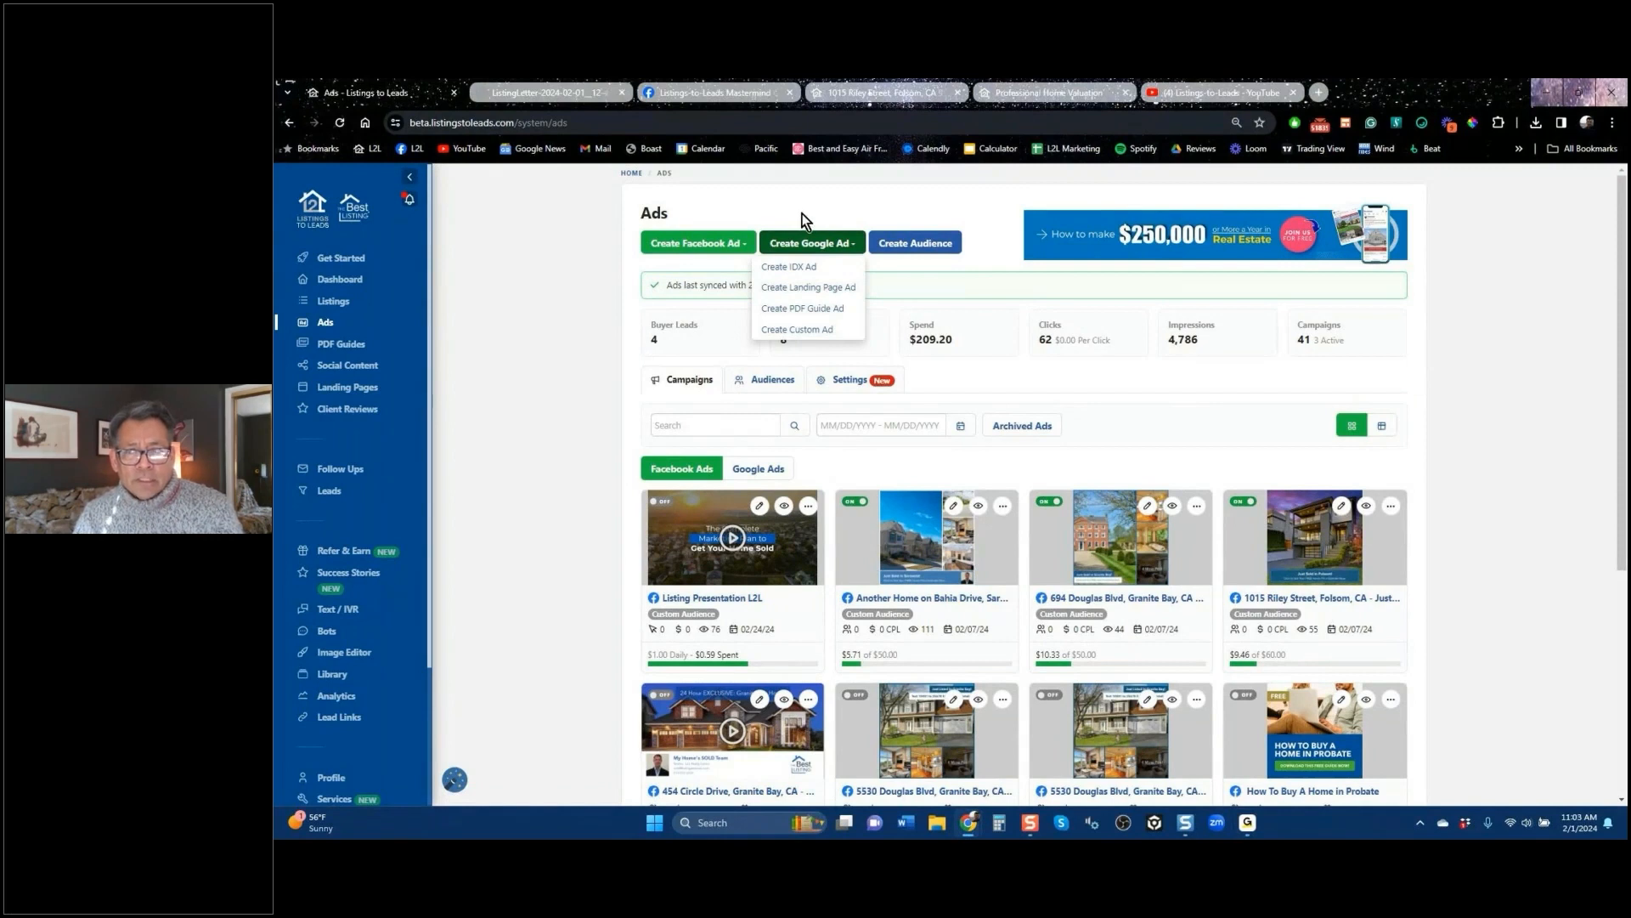
{"action": "left_click", "coordinate": [717, 219]}
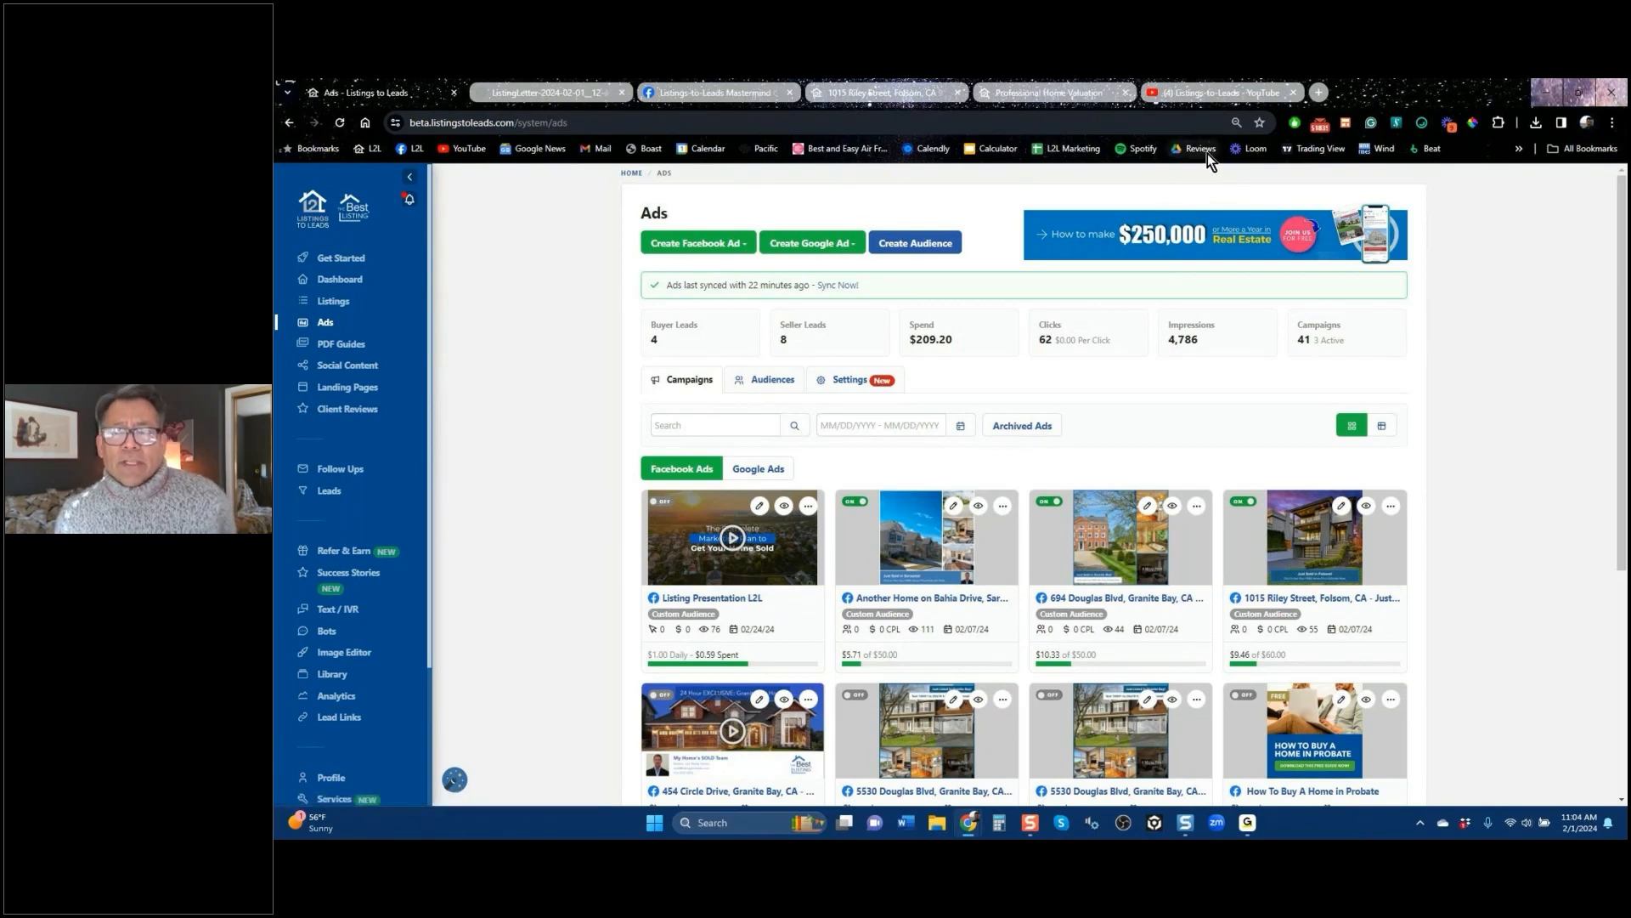
{"action": "left_click", "coordinate": [1210, 93]}
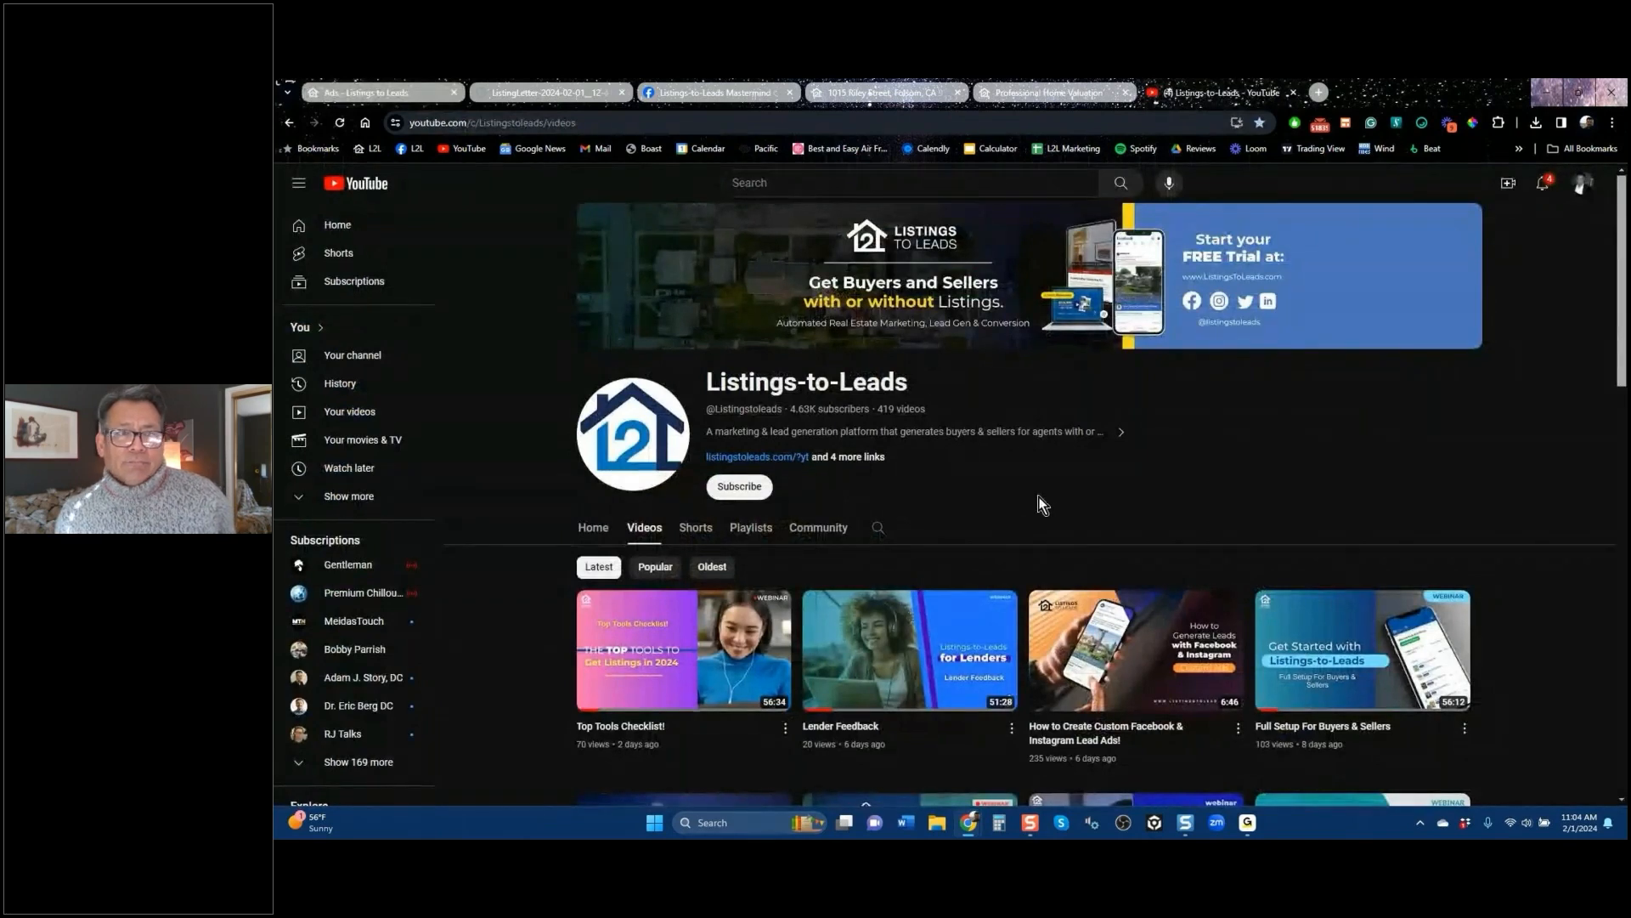
Step: Copy the YouTube channel's Videos page address from the address bar
{"action": "double_click", "coordinate": [574, 123]}
{"action": "left_click", "coordinate": [647, 124]}
{"action": "key", "text": "shift+Left"}
{"action": "key", "text": "shift+Left"}
{"action": "key", "text": "shift+Left"}
{"action": "key", "text": "shift+Left"}
{"action": "key", "text": "shift+Left"}
{"action": "key", "text": "shift+Left"}
{"action": "key", "text": "shift+Left"}
{"action": "key", "text": "shift+Left"}
{"action": "key", "text": "shift+Left"}
{"action": "key", "text": "shift+Left"}
{"action": "key", "text": "shift+Left"}
{"action": "key", "text": "shift+Left"}
{"action": "key", "text": "shift+Left"}
{"action": "key", "text": "shift+Left"}
{"action": "key", "text": "shift+Left"}
{"action": "key", "text": "shift+Left"}
{"action": "key", "text": "shift+Left"}
{"action": "key", "text": "shift+Left"}
{"action": "key", "text": "shift+Left"}
{"action": "key", "text": "shift+Left"}
{"action": "key", "text": "shift+Left"}
{"action": "key", "text": "shift+Left"}
{"action": "key", "text": "shift+Left"}
{"action": "key", "text": "shift+Left"}
{"action": "key", "text": "shift+Left"}
{"action": "key", "text": "shift+Left"}
{"action": "key", "text": "shift+Left"}
{"action": "key", "text": "shift+Left"}
{"action": "key", "text": "shift+Left"}
{"action": "key", "text": "shift+Left"}
{"action": "key", "text": "shift+Left"}
{"action": "key", "text": "shift+Left"}
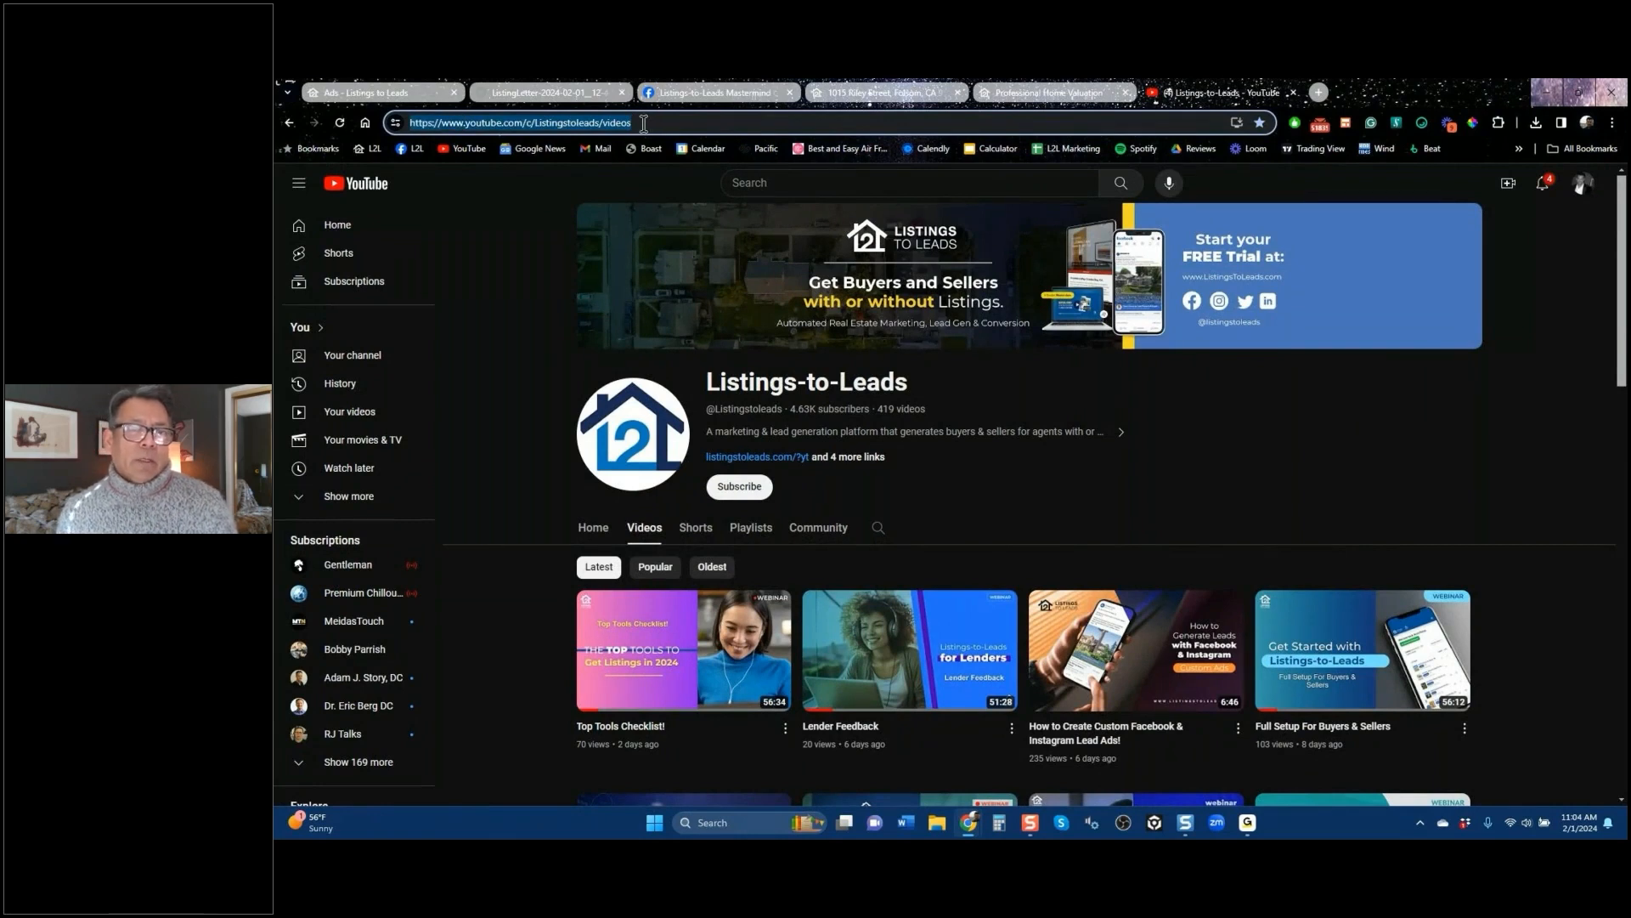
{"action": "right_click", "coordinate": [592, 132]}
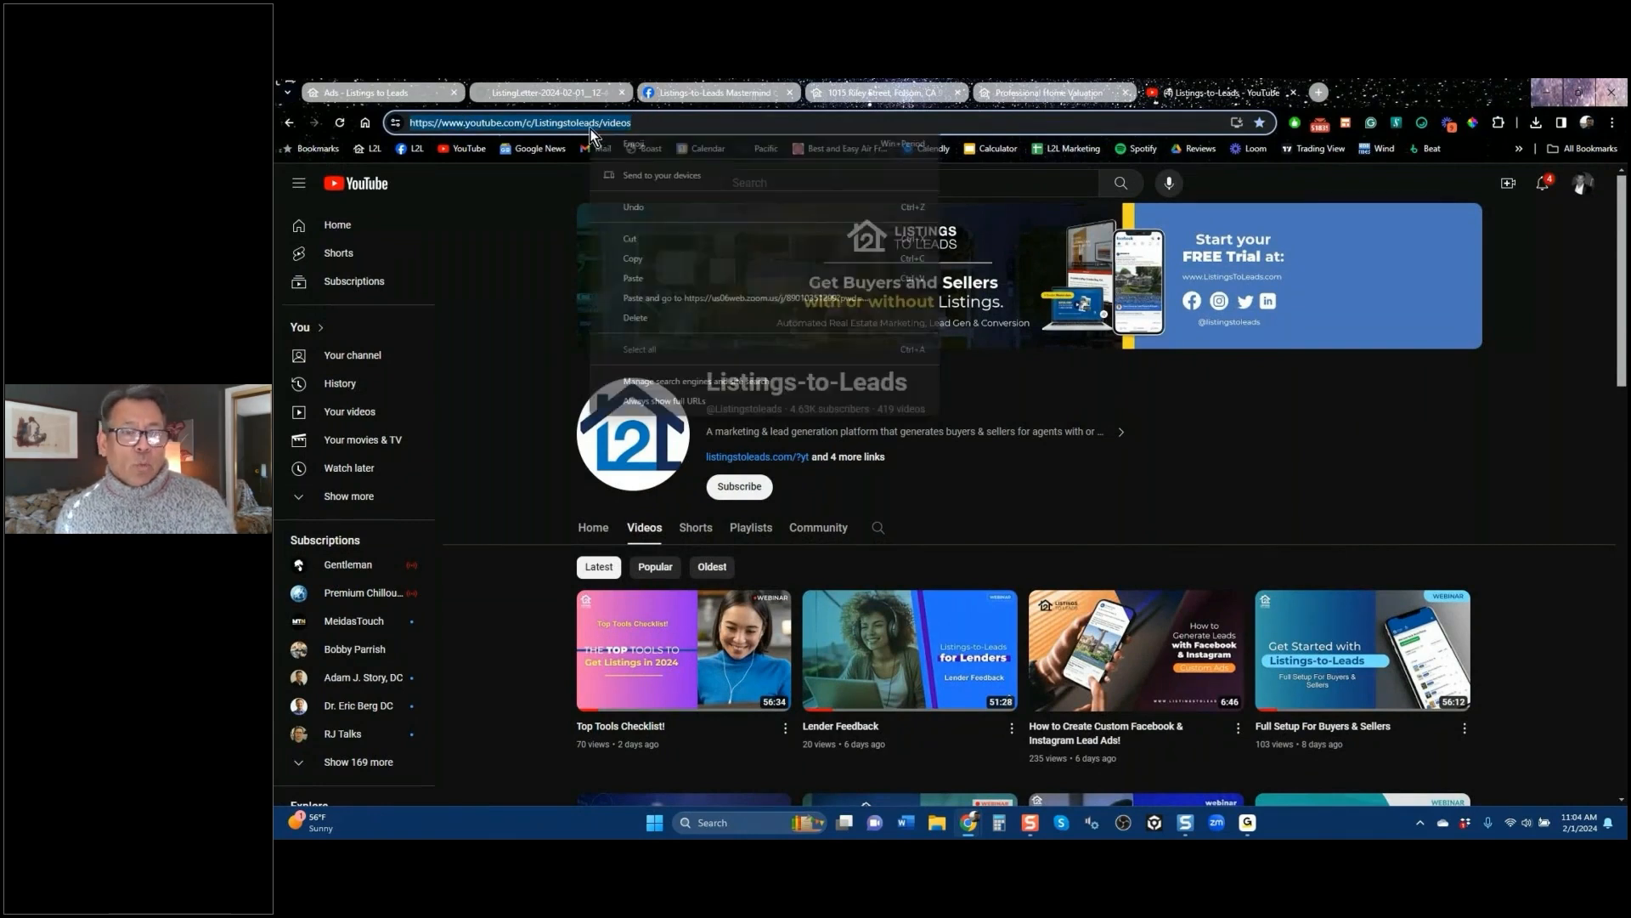
{"action": "left_click", "coordinate": [639, 260]}
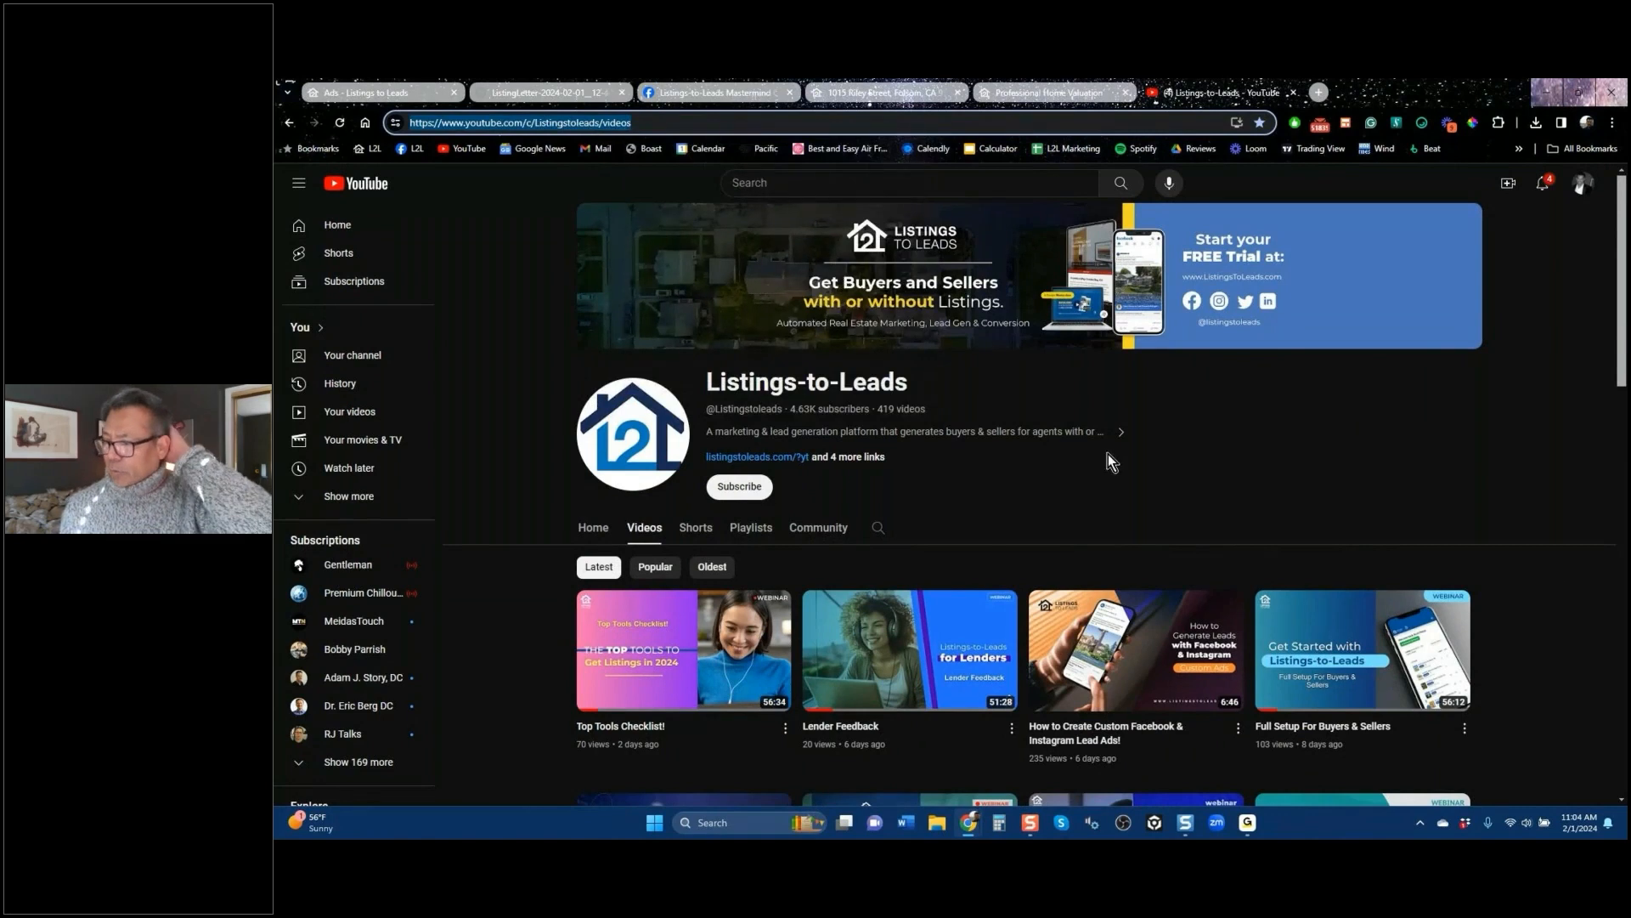
Step: Scroll through the channel's videos, then switch to the Mastermind Group on Facebook
{"action": "key", "text": "alt+Tab"}
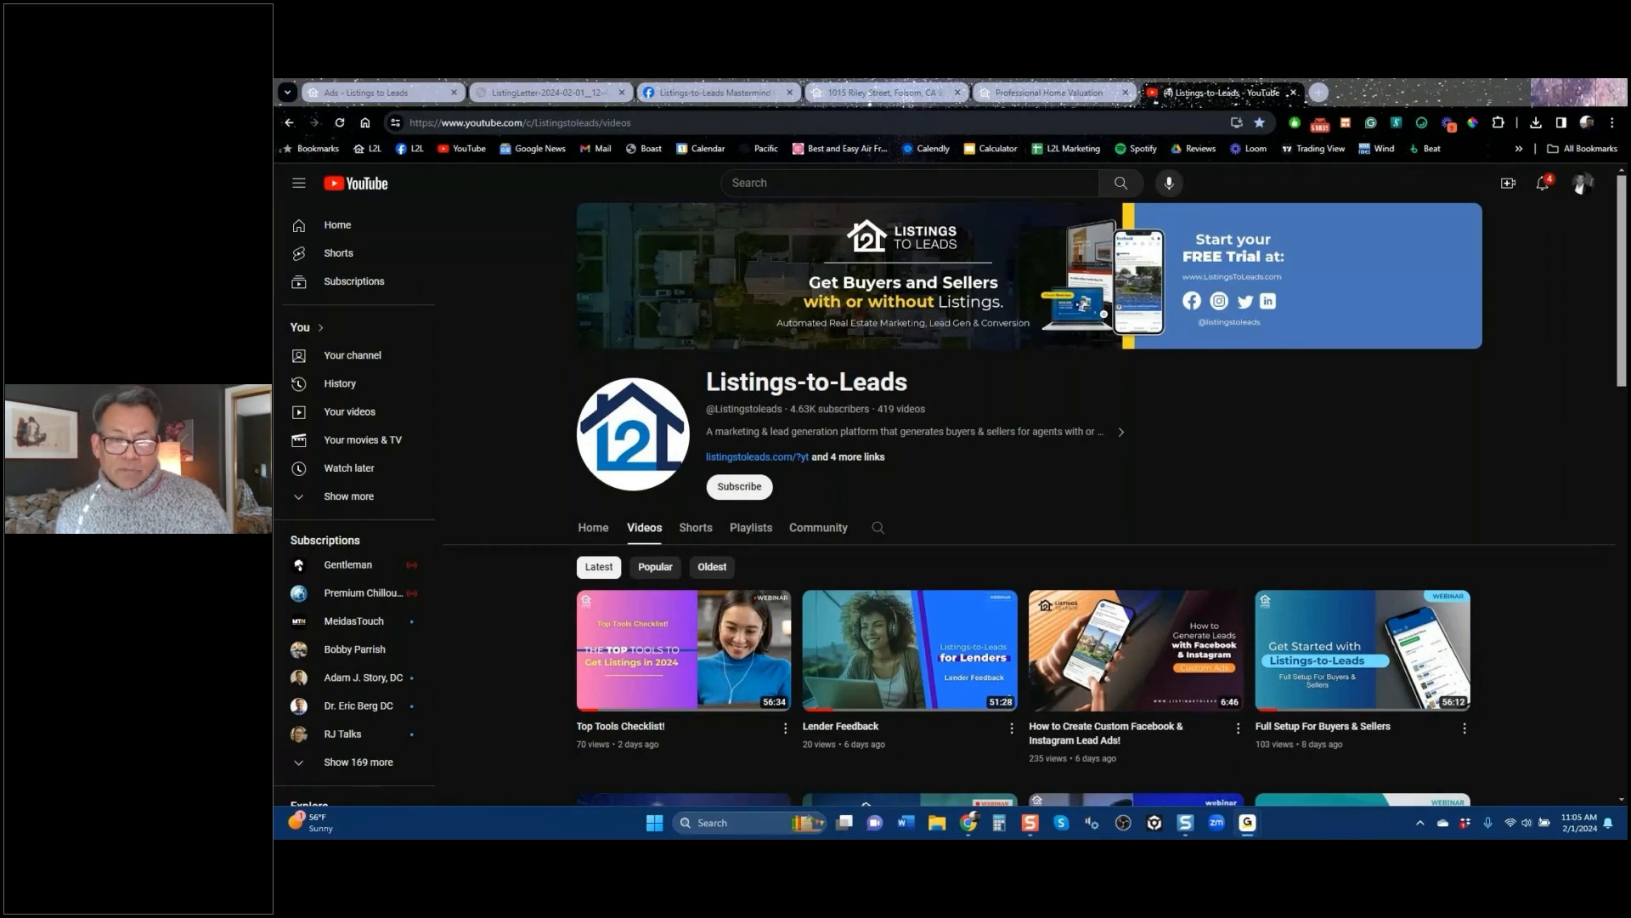
{"action": "scroll", "coordinate": [574, 582], "scroll_direction": "down", "scroll_amount": 5}
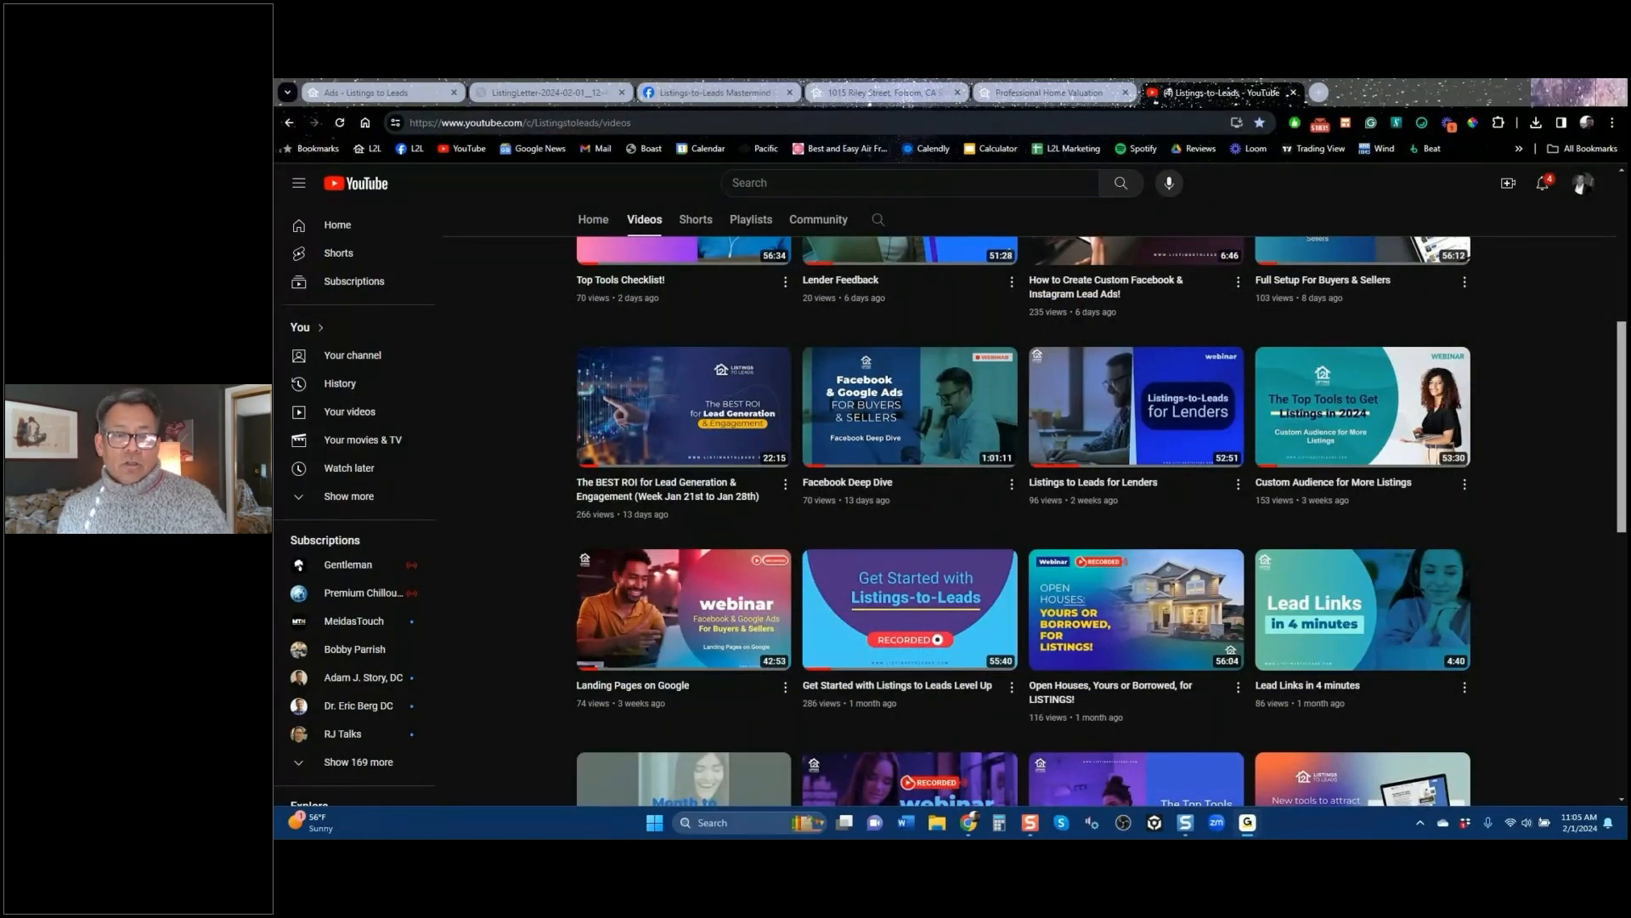
{"action": "scroll", "coordinate": [514, 584], "scroll_direction": "up", "scroll_amount": 5}
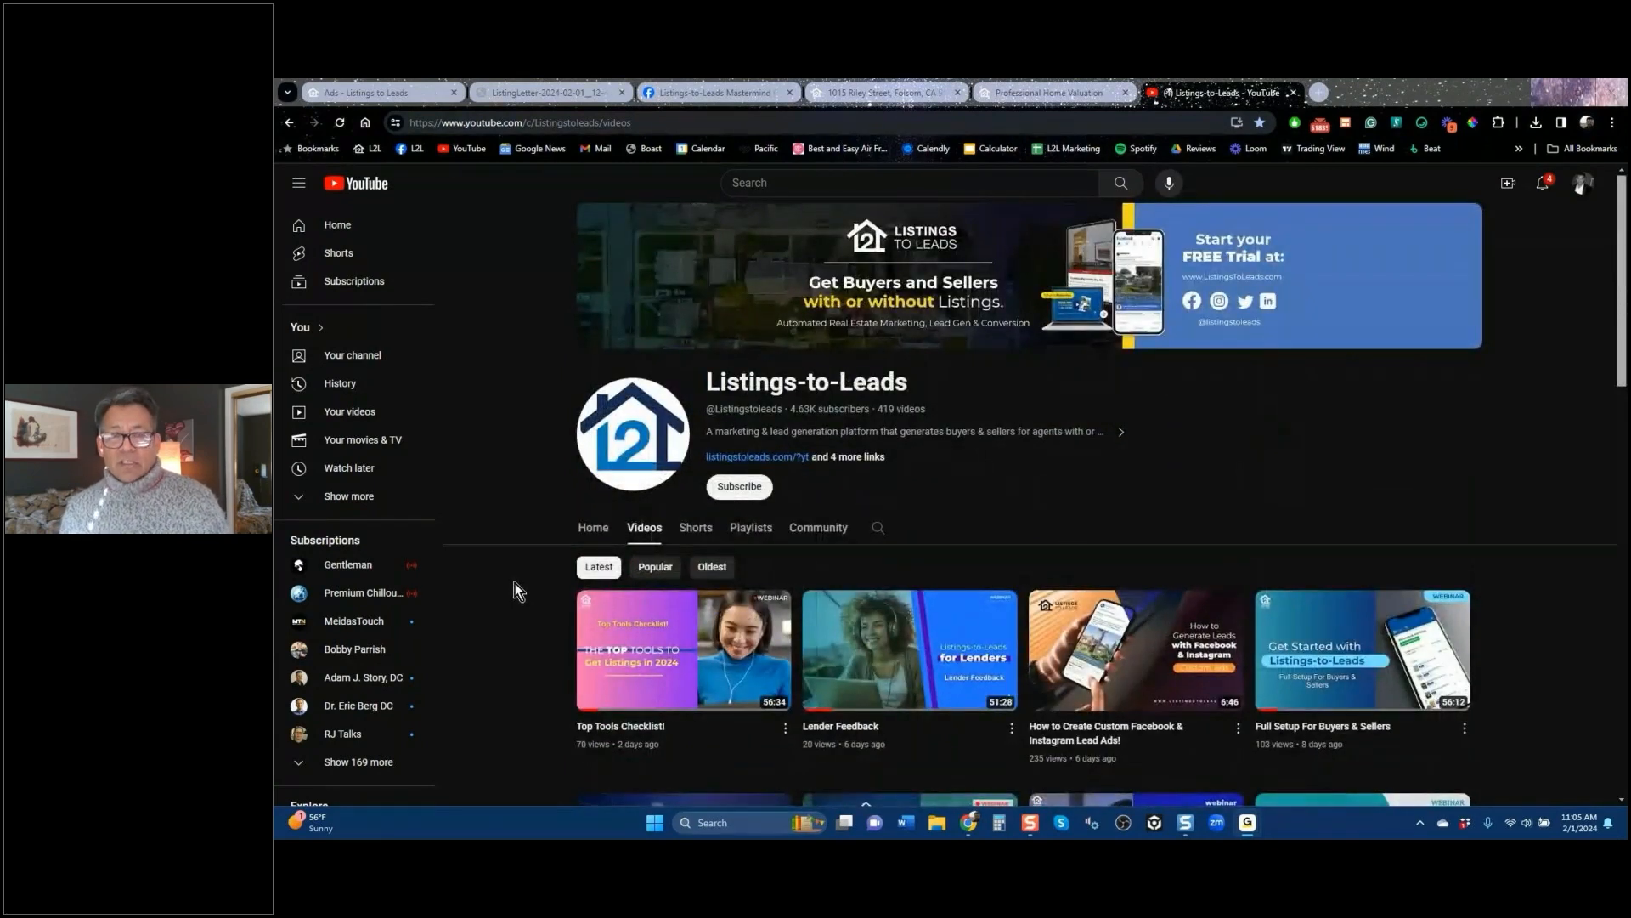
{"action": "scroll", "coordinate": [515, 583], "scroll_direction": "down", "scroll_amount": 5}
{"action": "scroll", "coordinate": [527, 561], "scroll_direction": "up", "scroll_amount": 5}
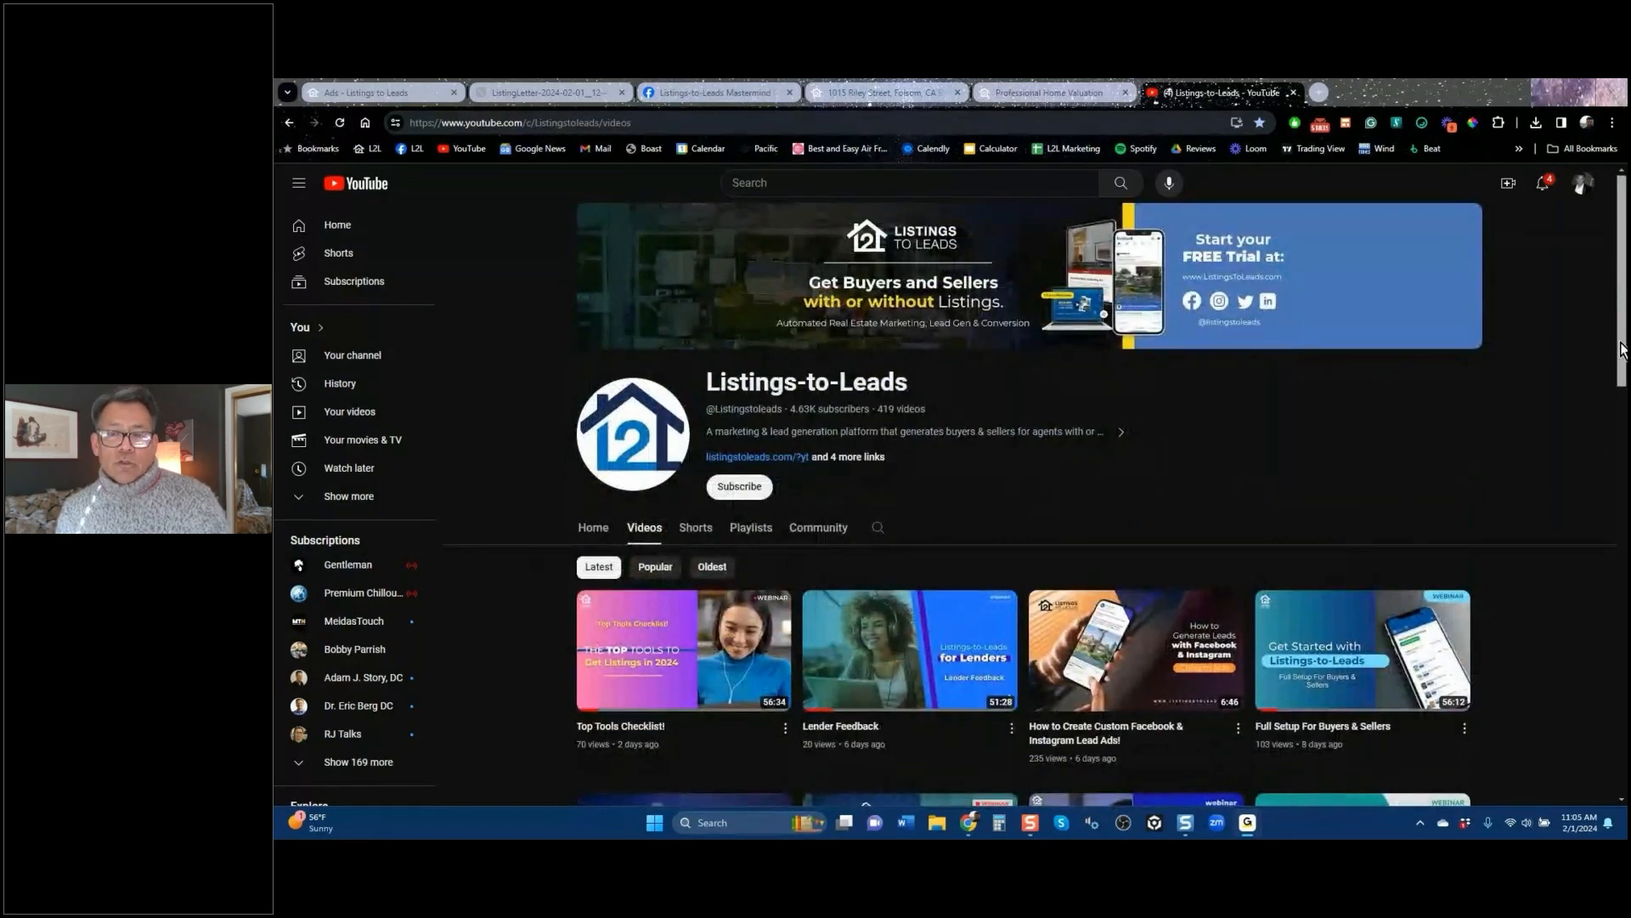
{"action": "left_click_drag", "start_coordinate": [1623, 349], "coordinate": [1621, 455]}
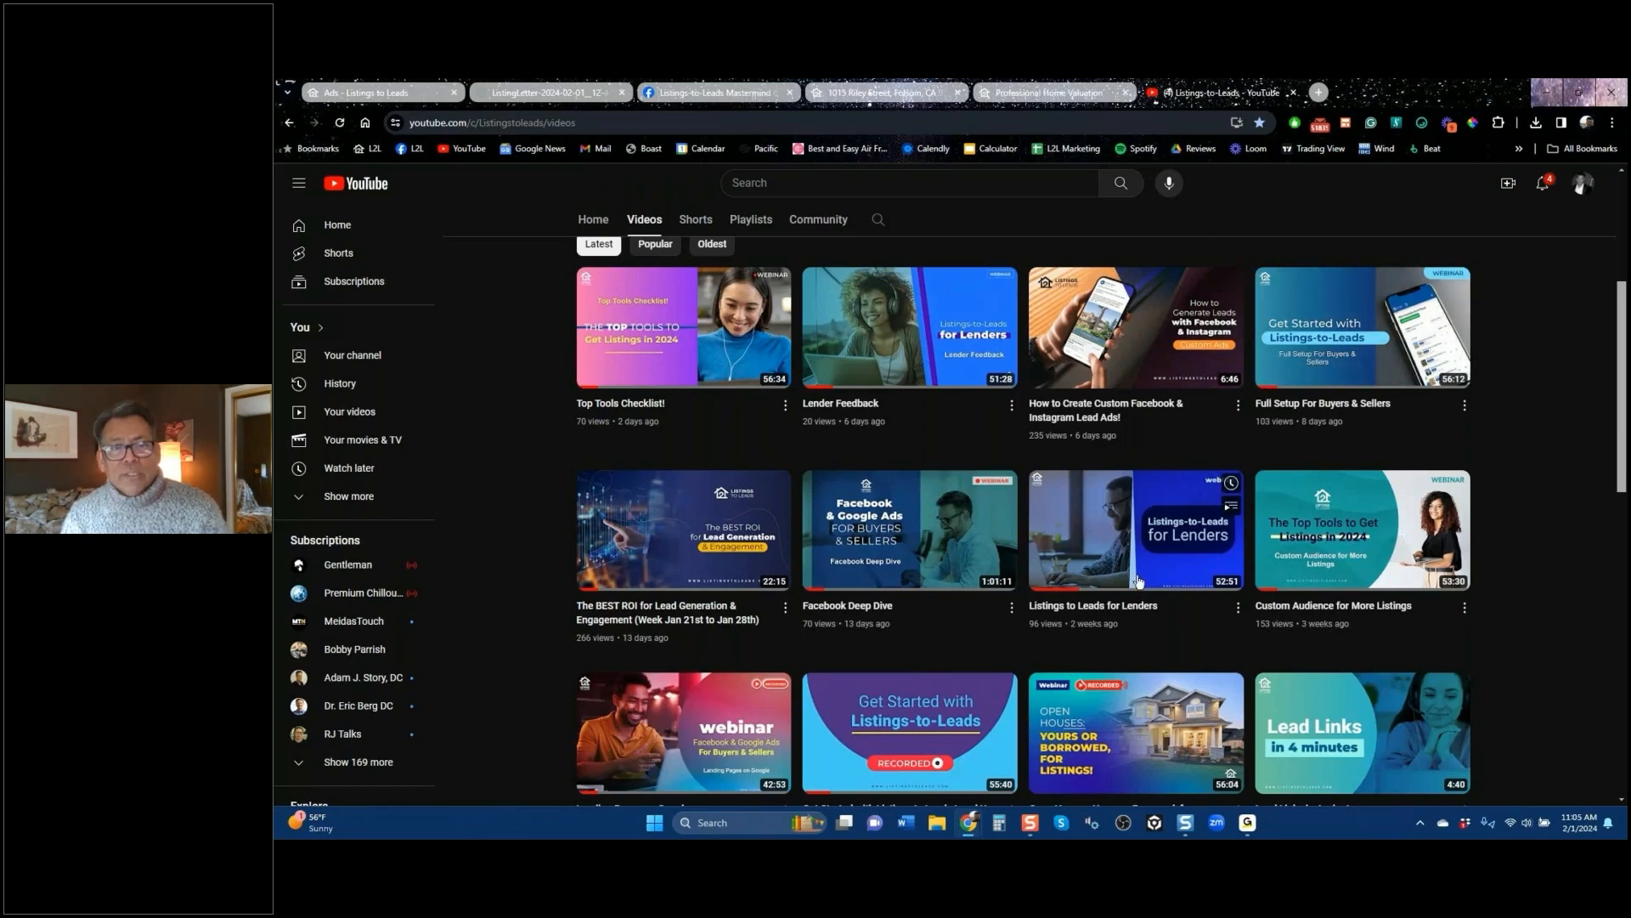
{"action": "left_click", "coordinate": [747, 99]}
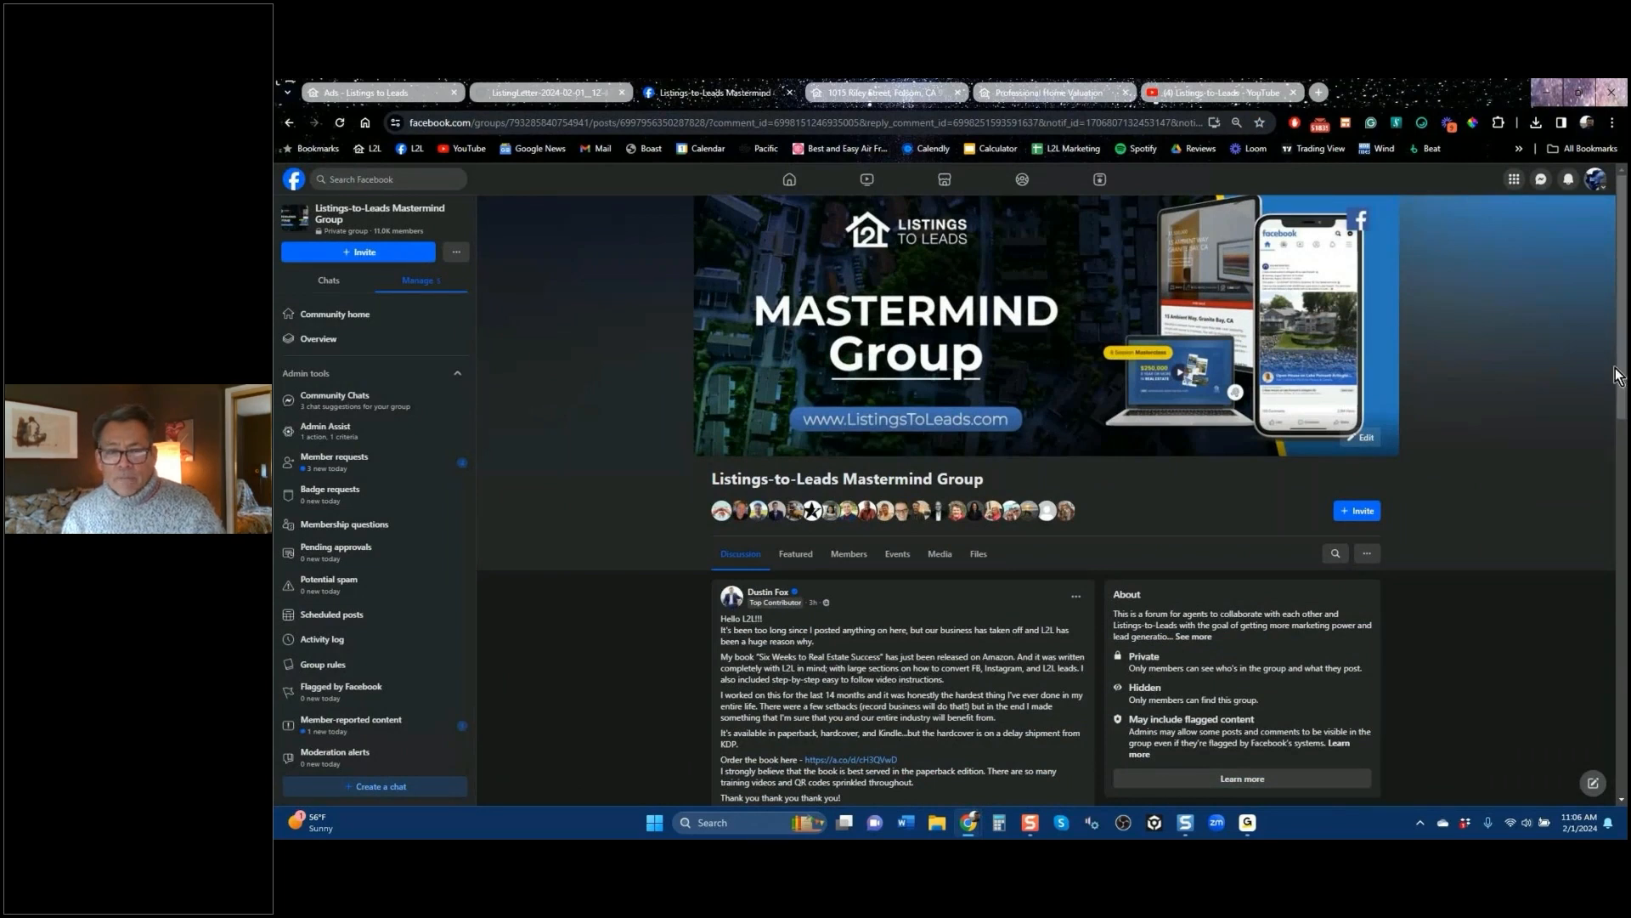
Step: Read the group's book-announcement post, replay its video, and return to the Ads dashboard
{"action": "left_click_drag", "start_coordinate": [1619, 375], "coordinate": [1624, 498]}
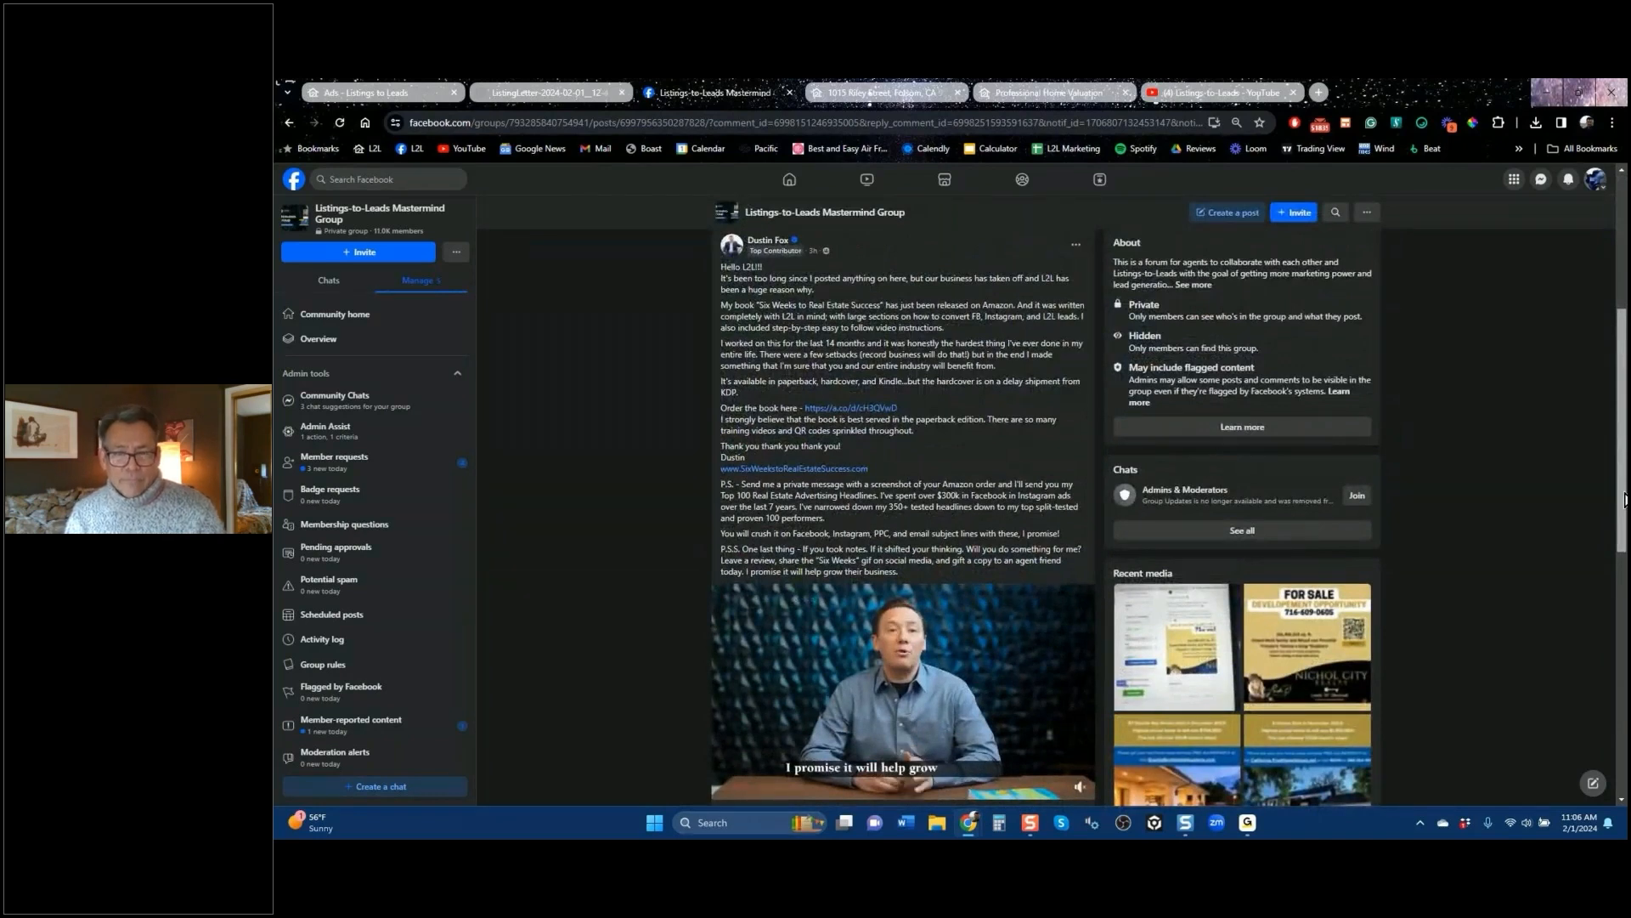
{"action": "left_click_drag", "start_coordinate": [1624, 498], "coordinate": [1620, 540]}
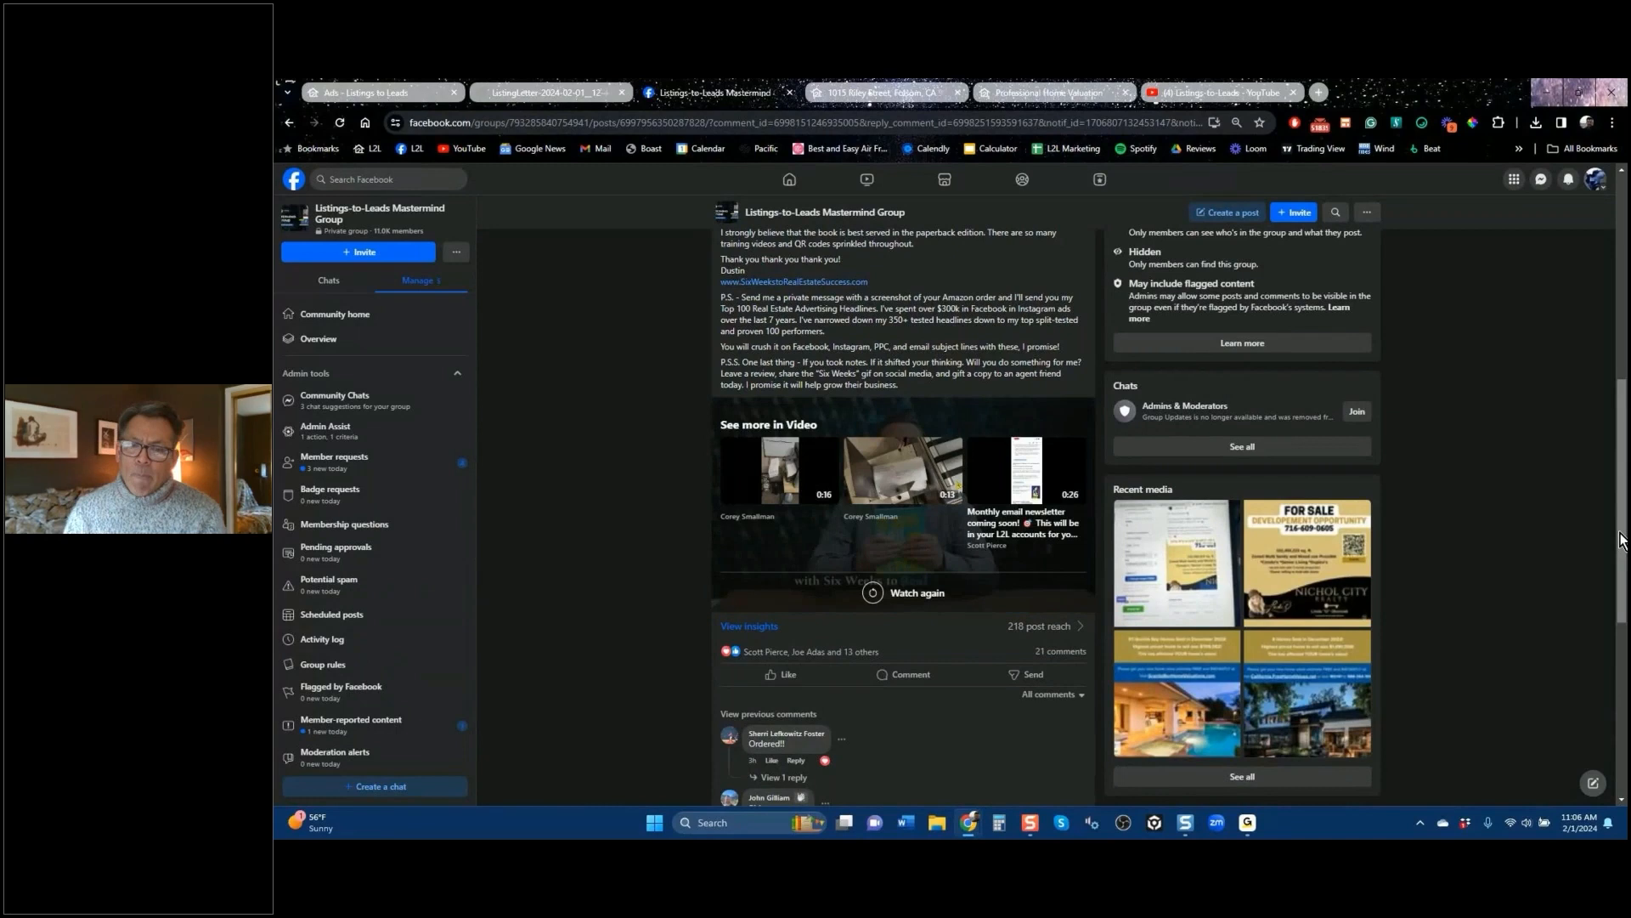
{"action": "left_click", "coordinate": [871, 595]}
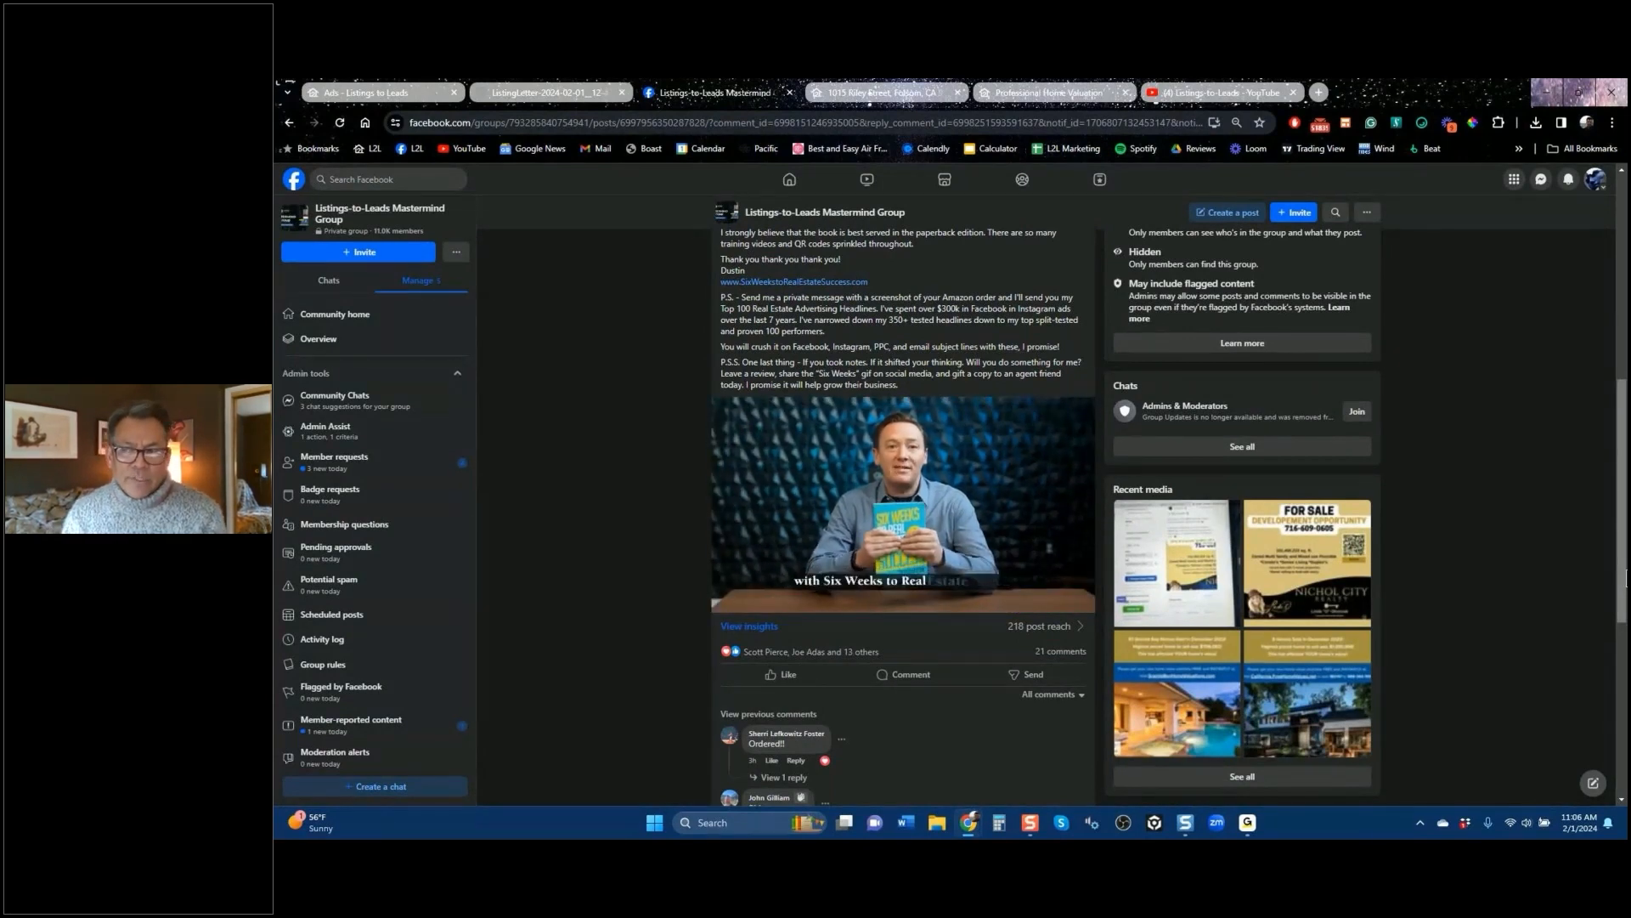
{"action": "scroll", "coordinate": [1624, 552], "scroll_direction": "up", "scroll_amount": 1}
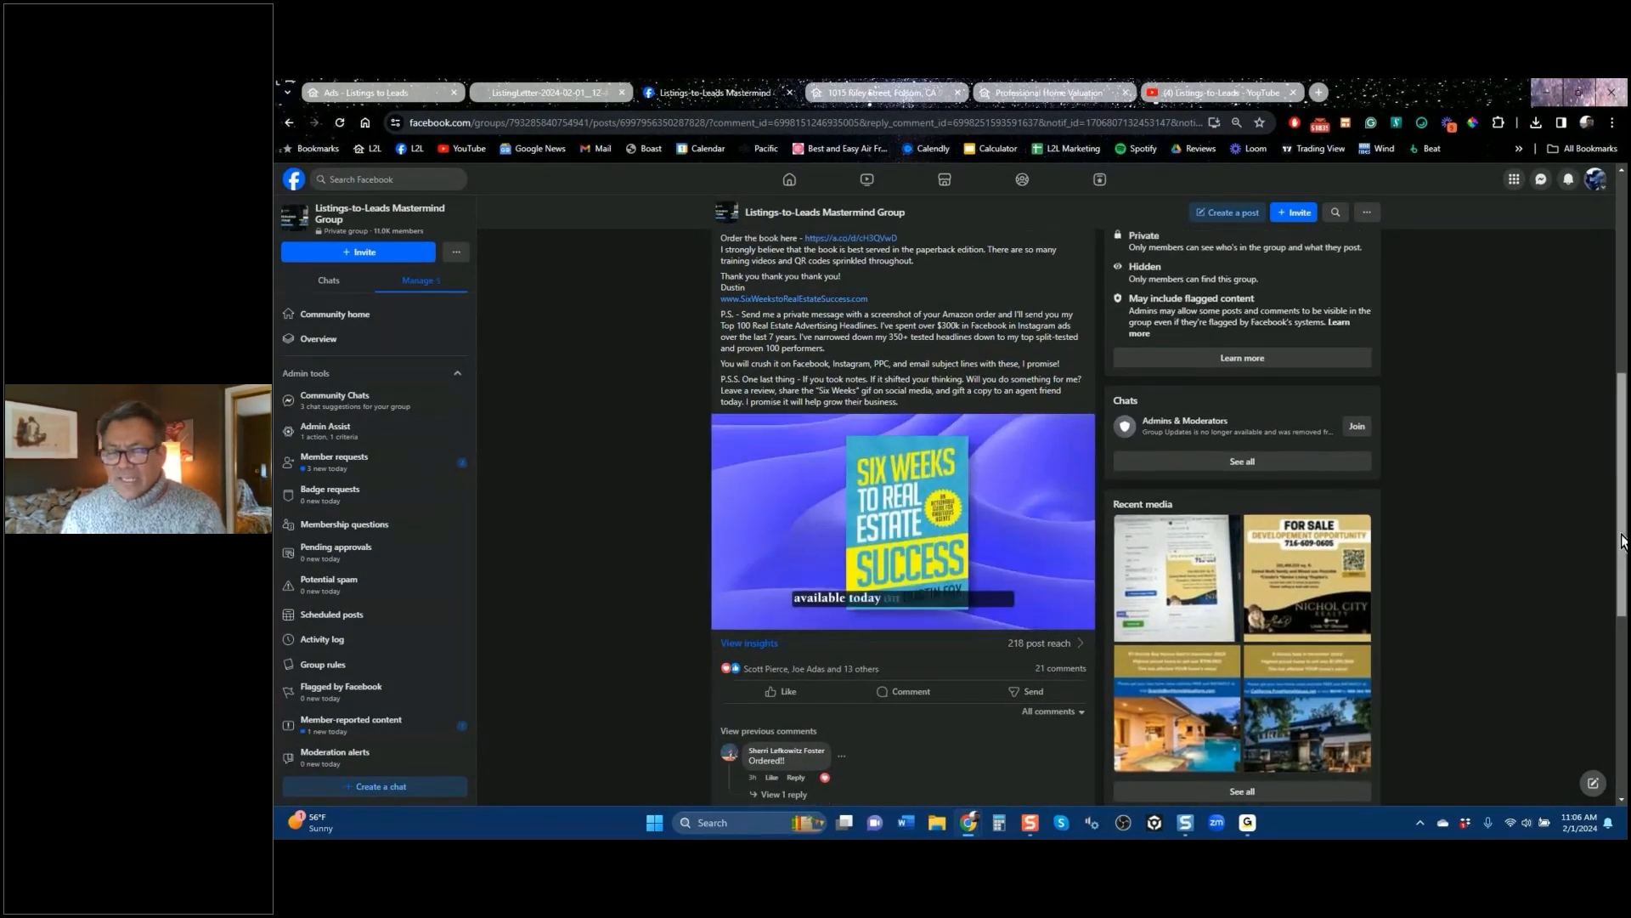
{"action": "left_click_drag", "start_coordinate": [1624, 531], "coordinate": [1623, 459]}
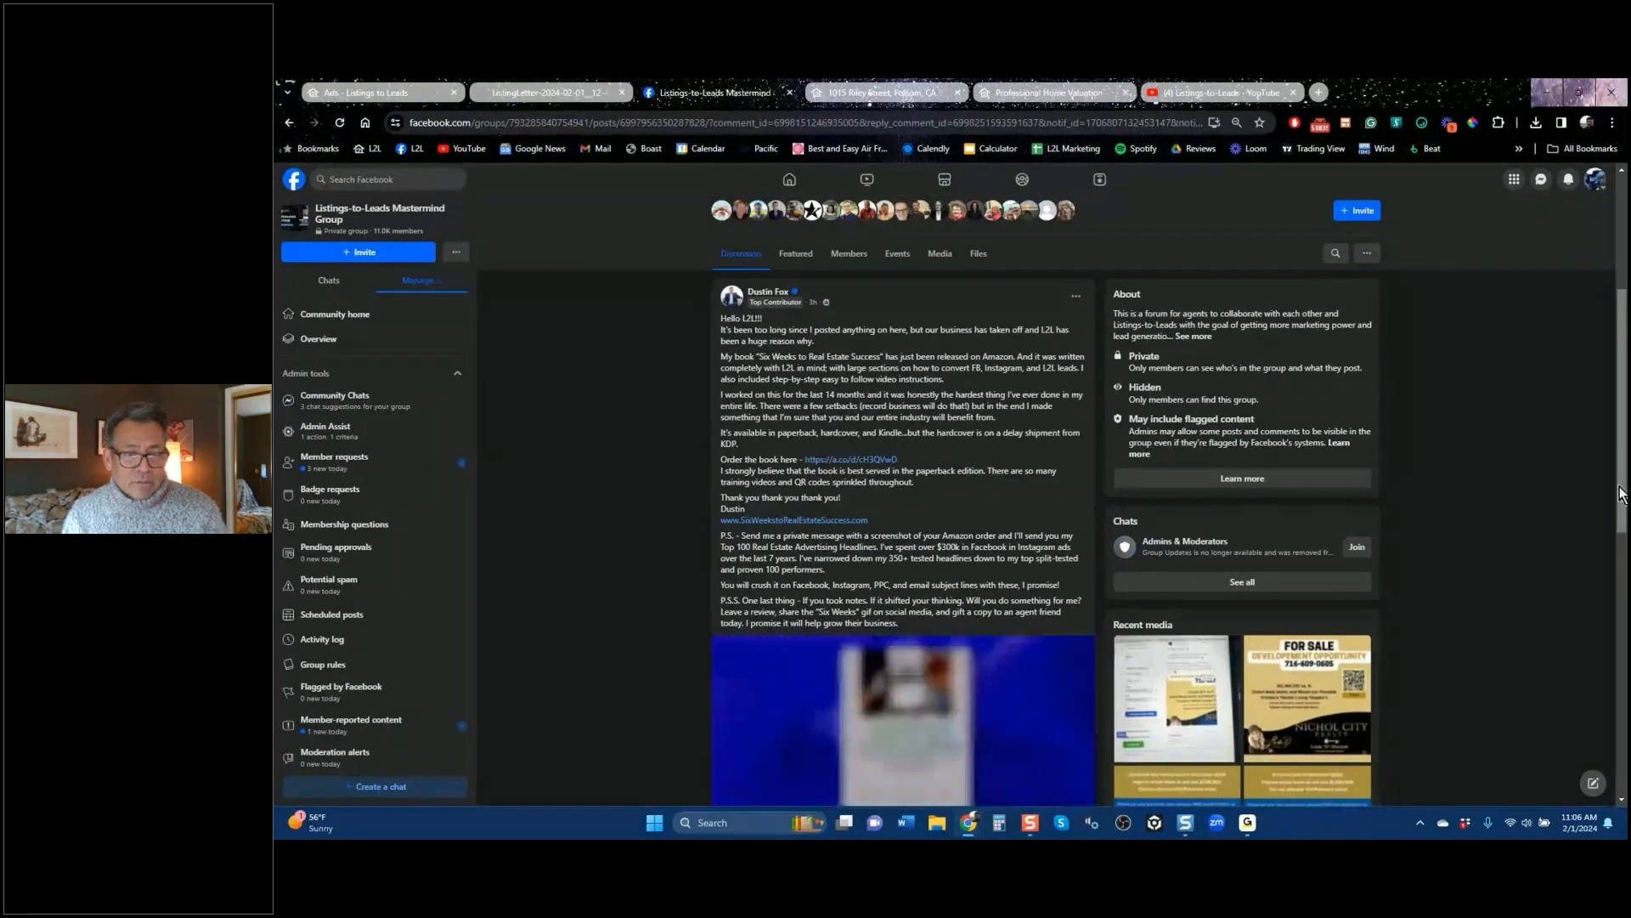
{"action": "left_click_drag", "start_coordinate": [1625, 518], "coordinate": [1625, 575]}
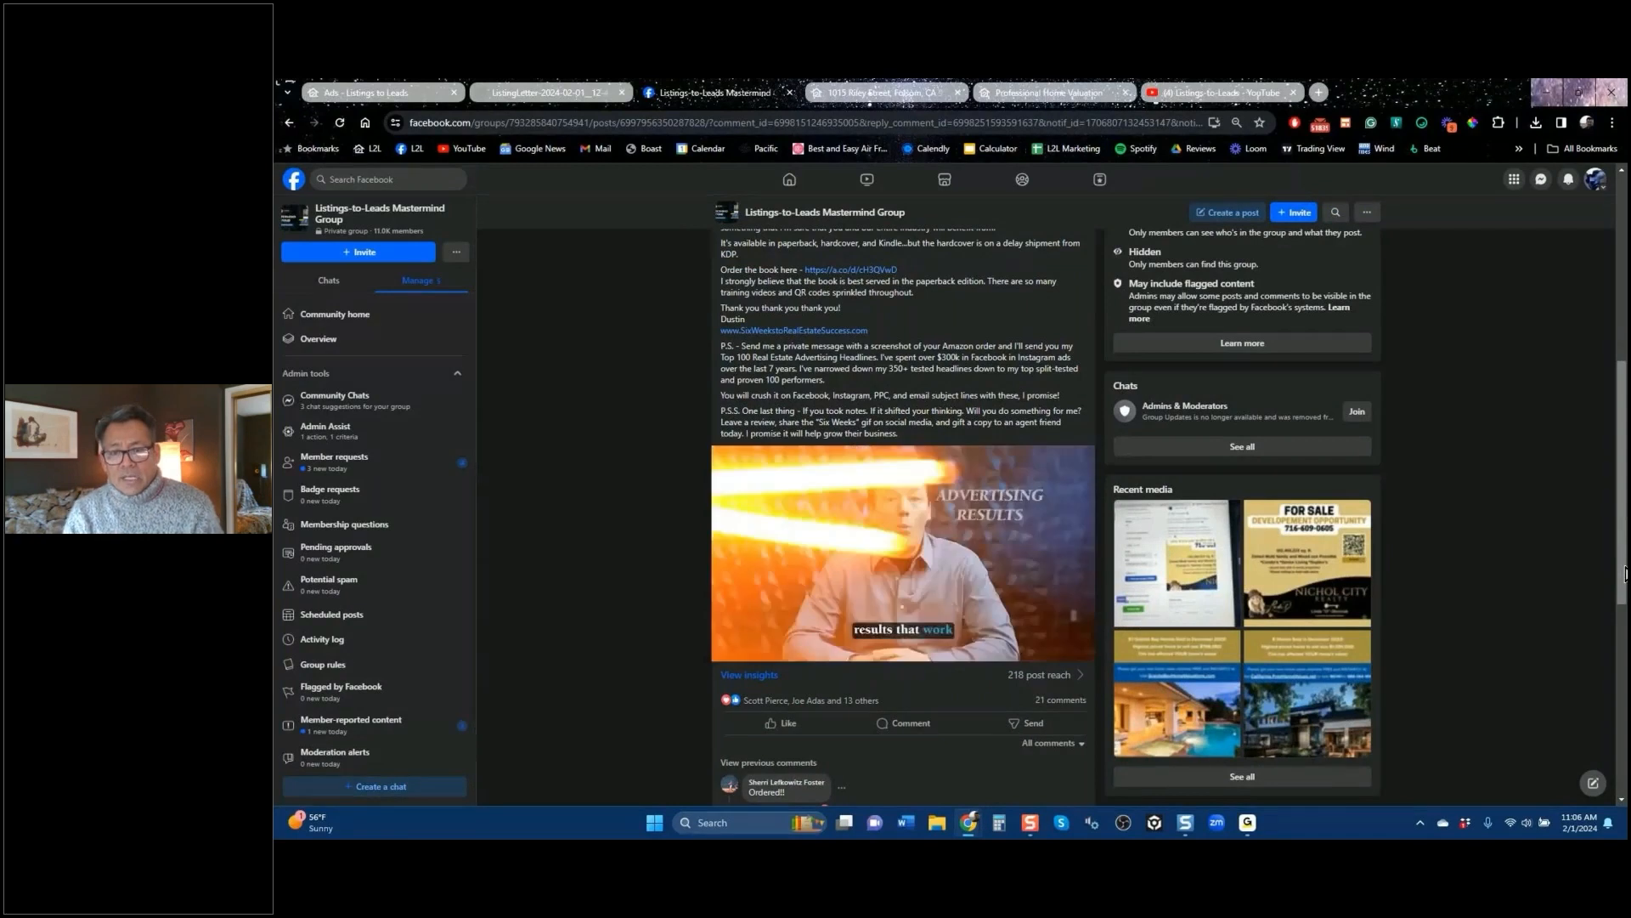
{"action": "scroll", "coordinate": [1625, 574], "scroll_direction": "up", "scroll_amount": 5}
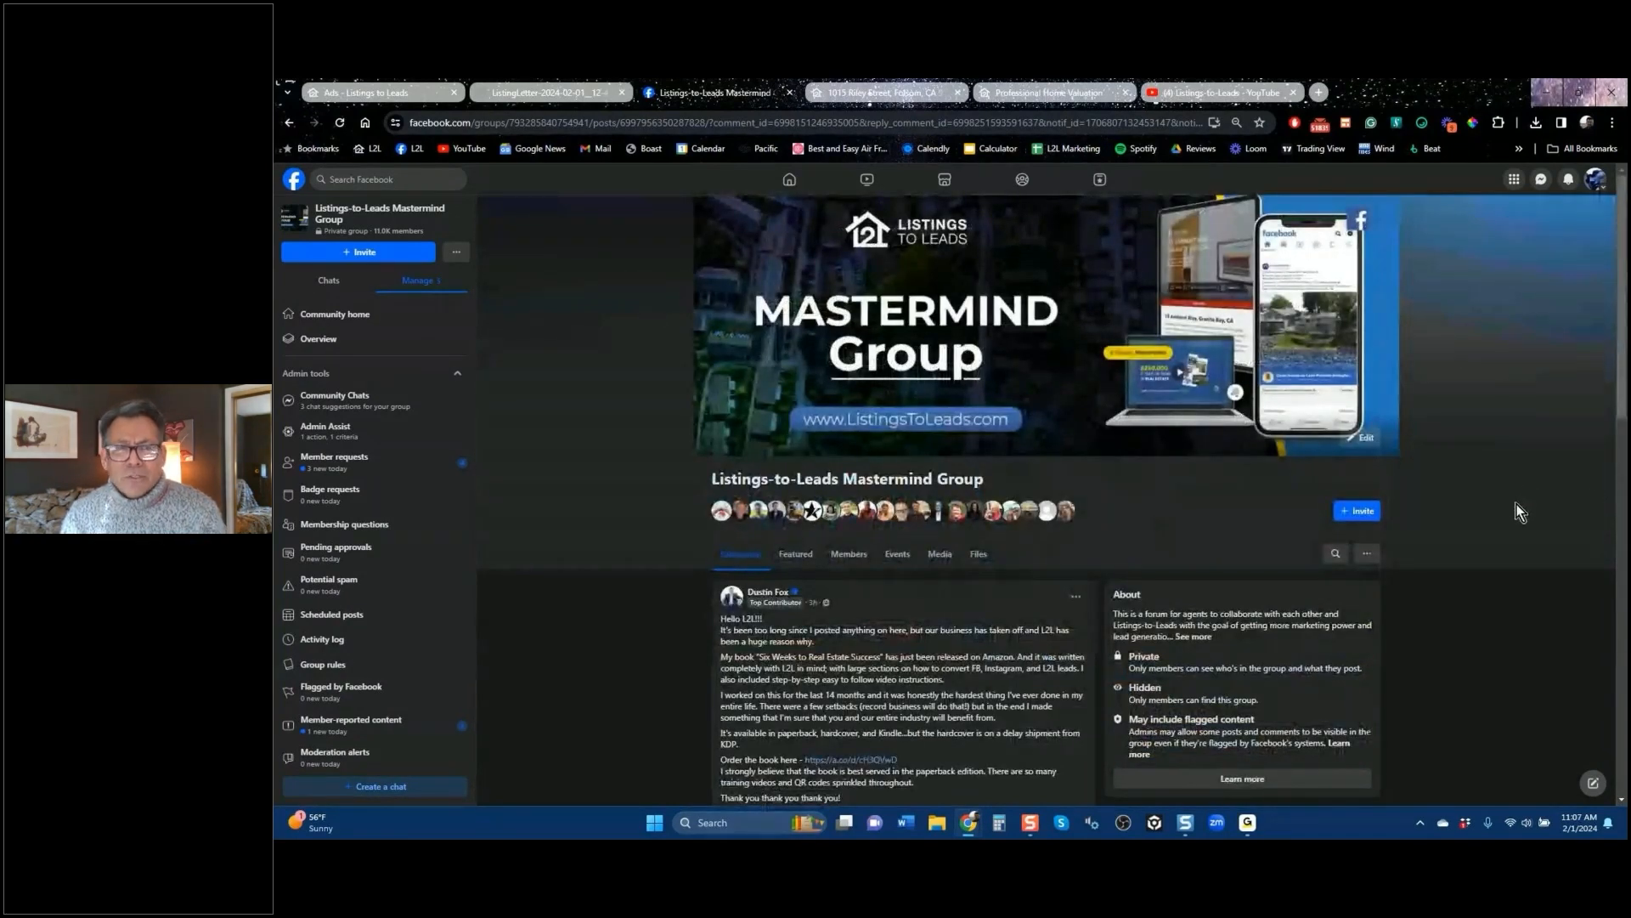
{"action": "scroll", "coordinate": [1516, 503], "scroll_direction": "down", "scroll_amount": 5}
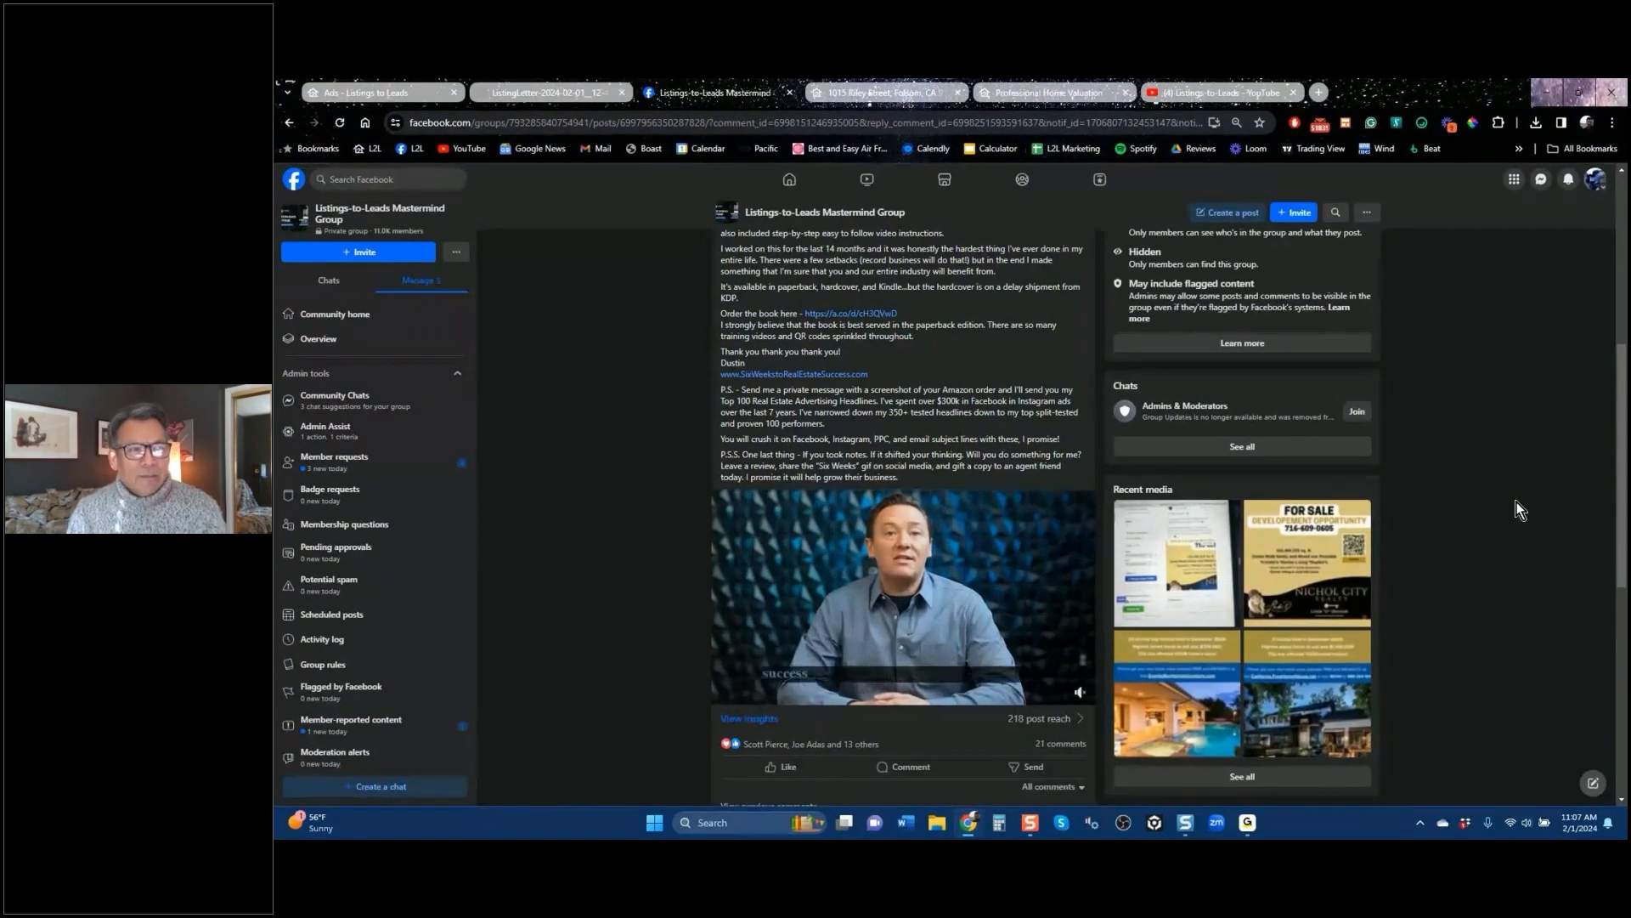
{"action": "left_click", "coordinate": [400, 93]}
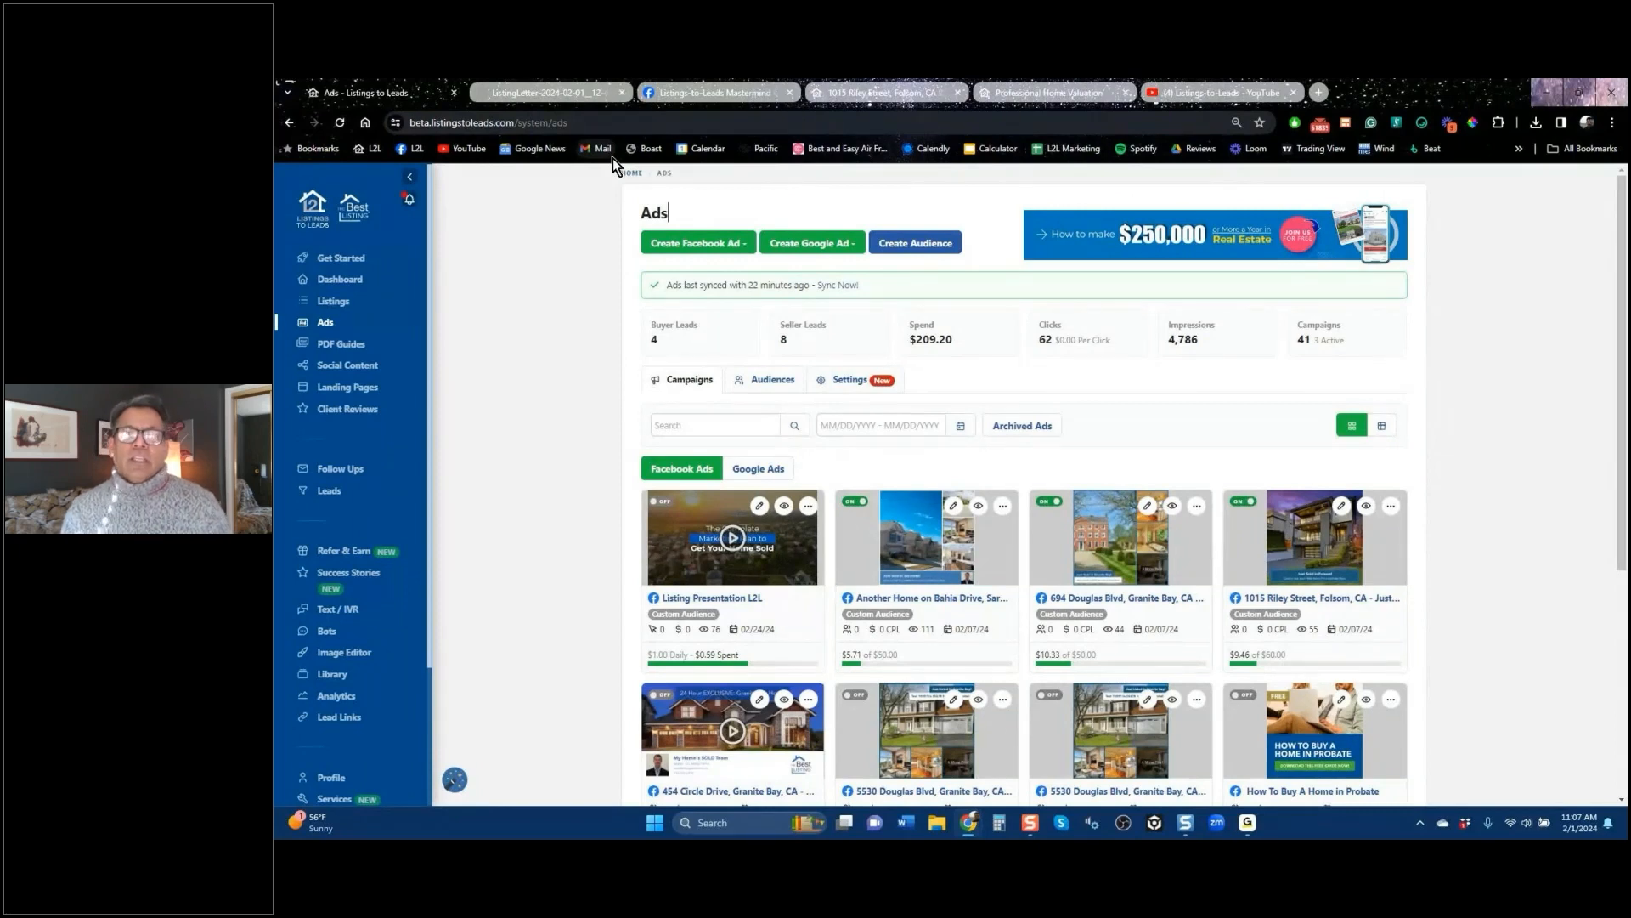
{"action": "left_click", "coordinate": [1217, 93]}
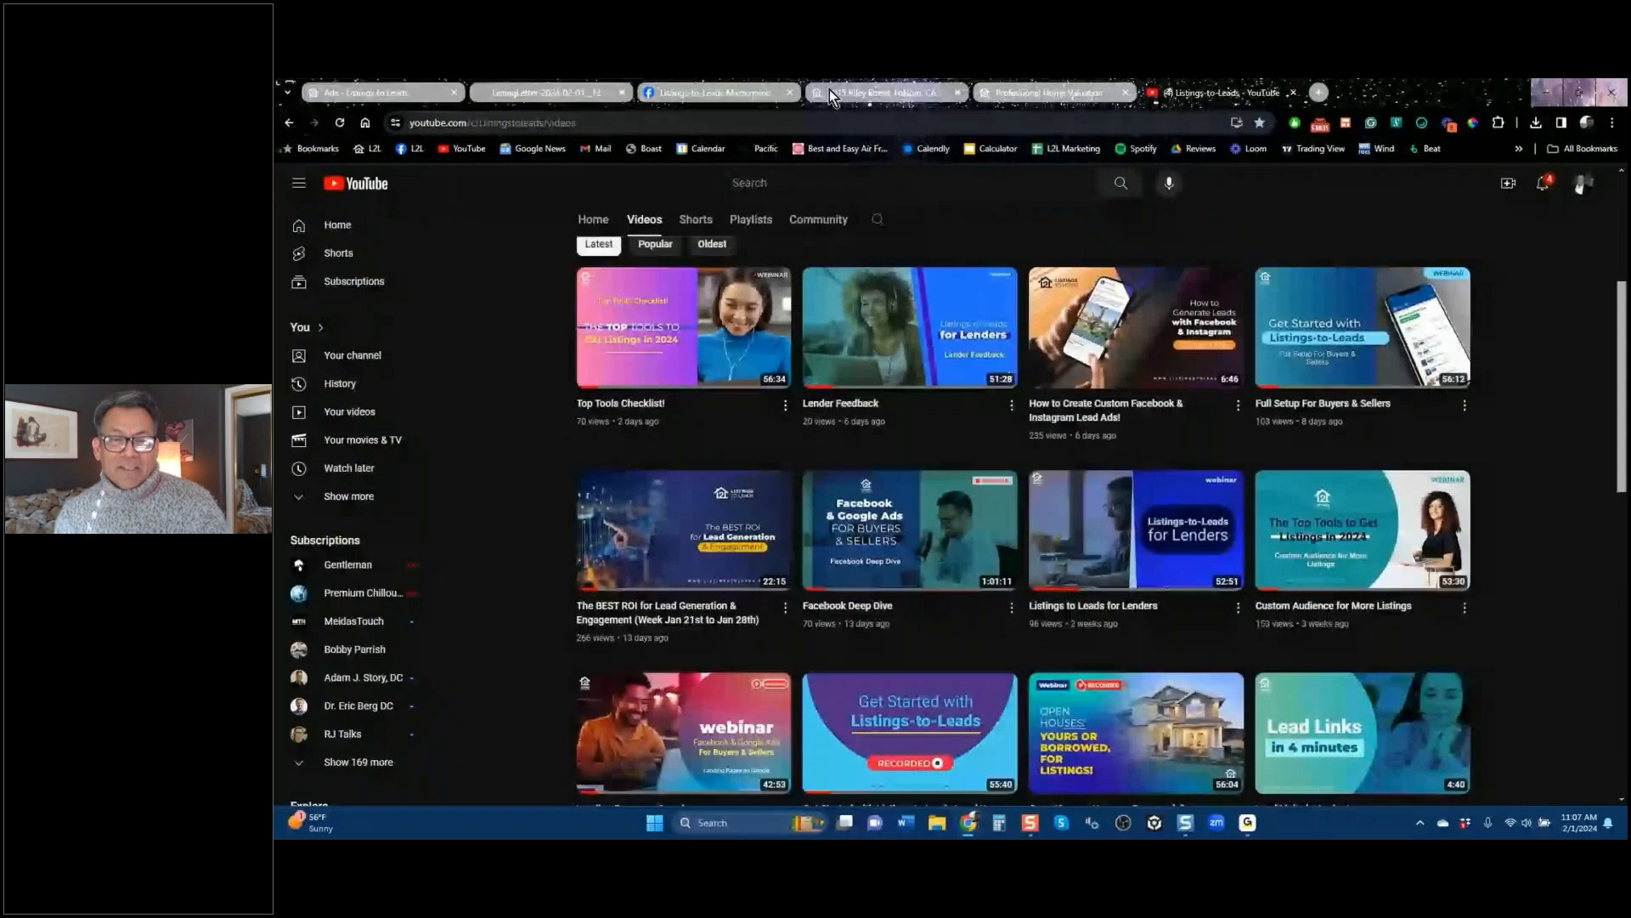
{"action": "left_click", "coordinate": [748, 93]}
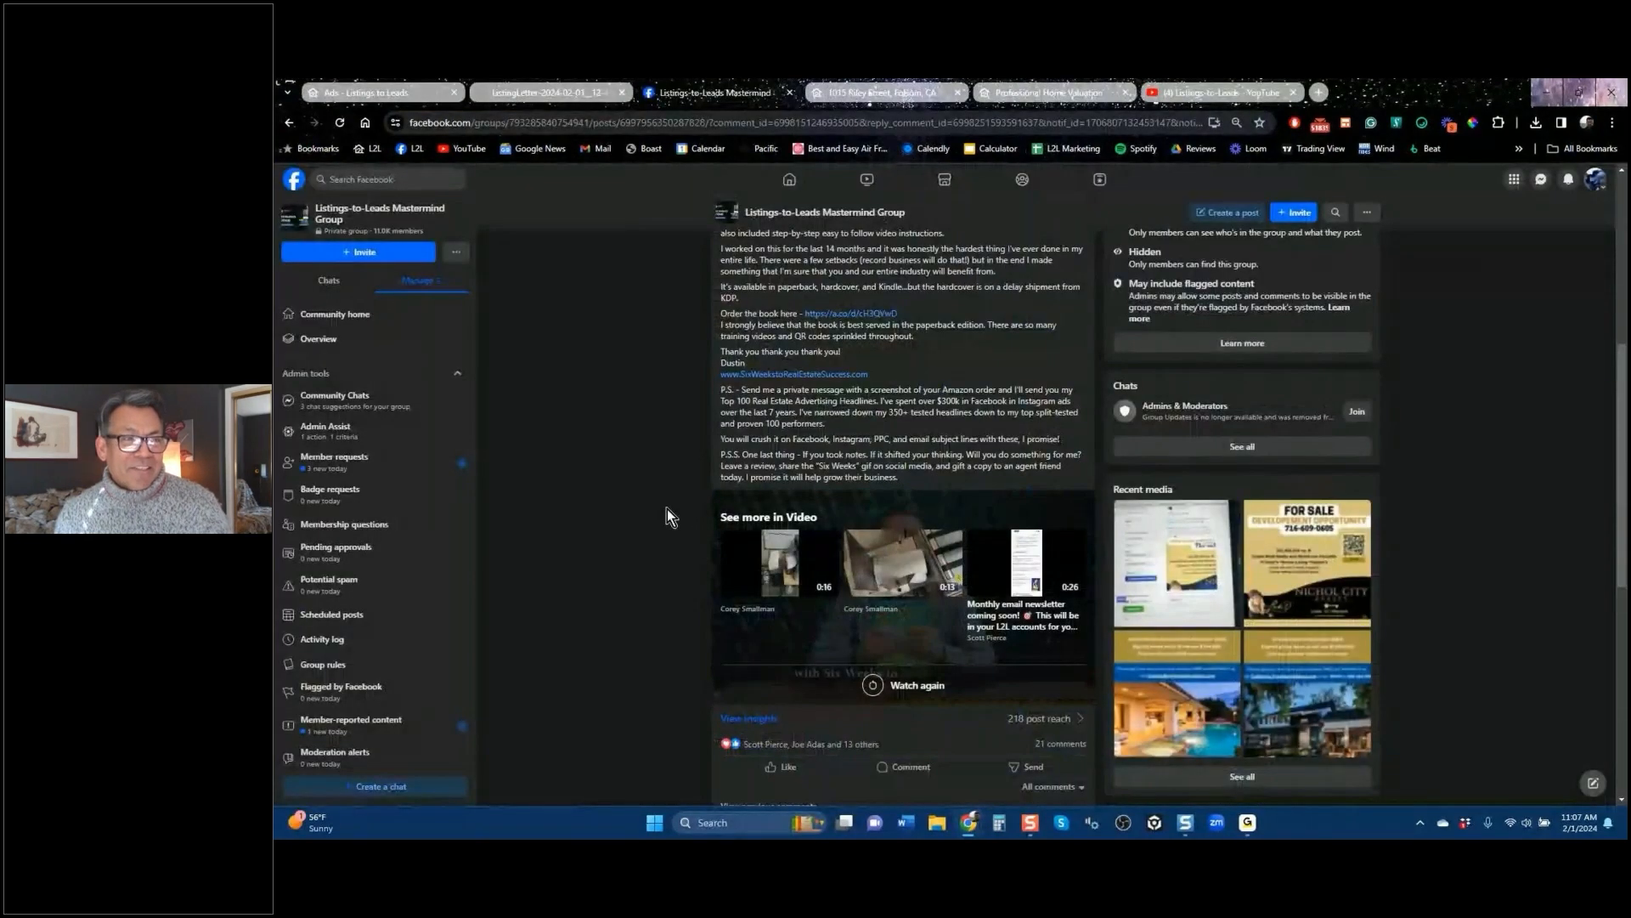
{"action": "left_click", "coordinate": [374, 91]}
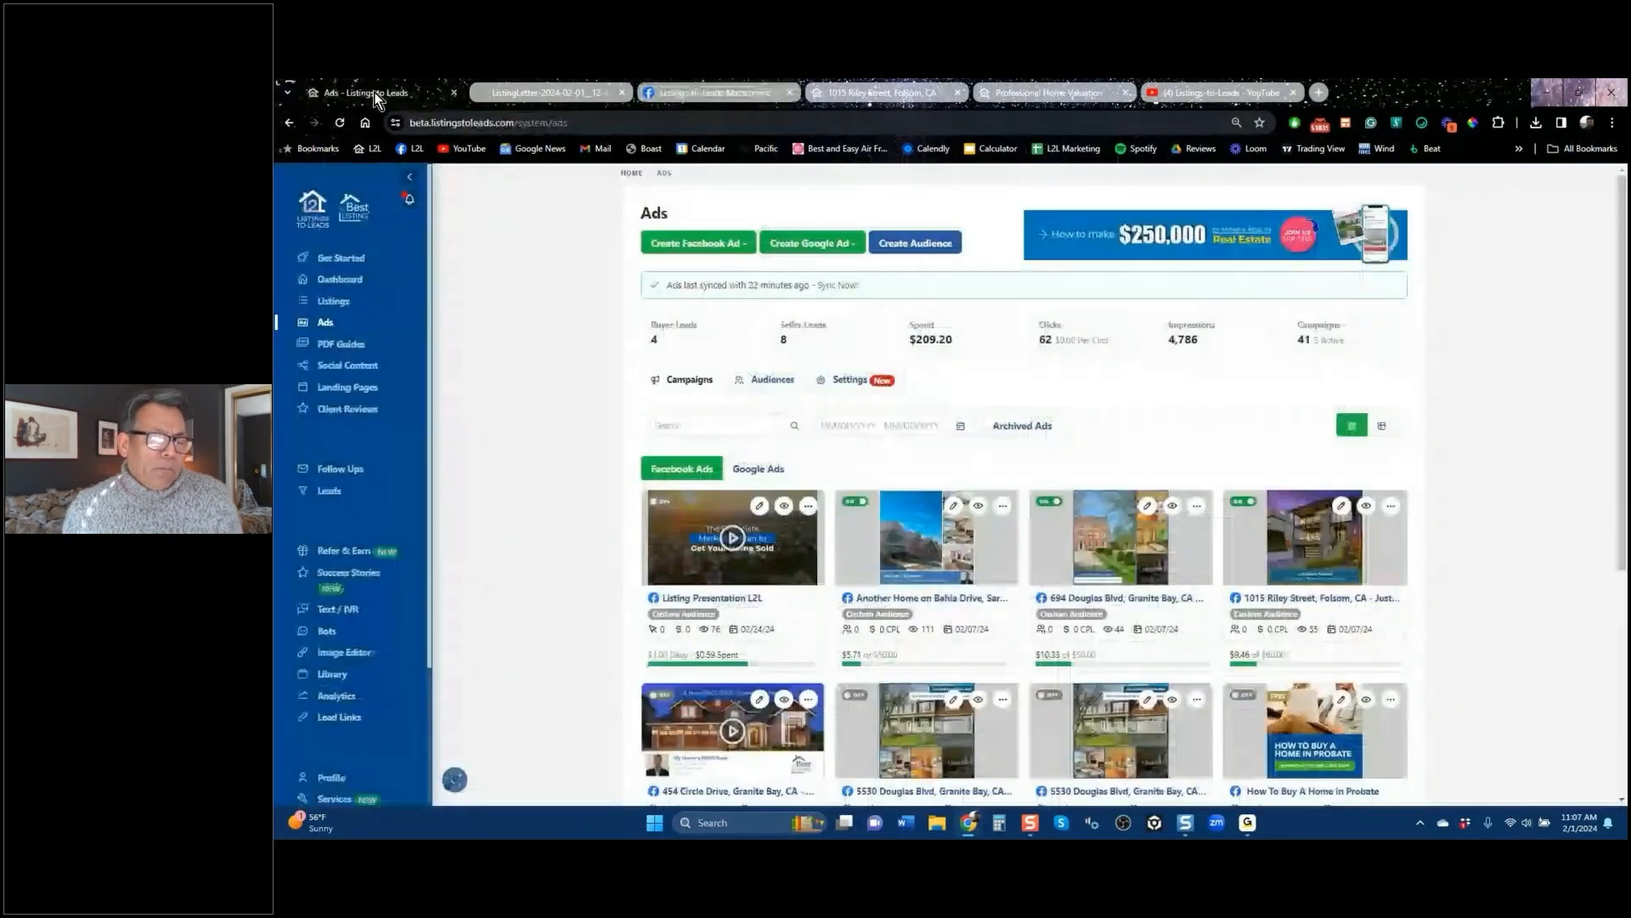
{"action": "left_click", "coordinate": [728, 243]}
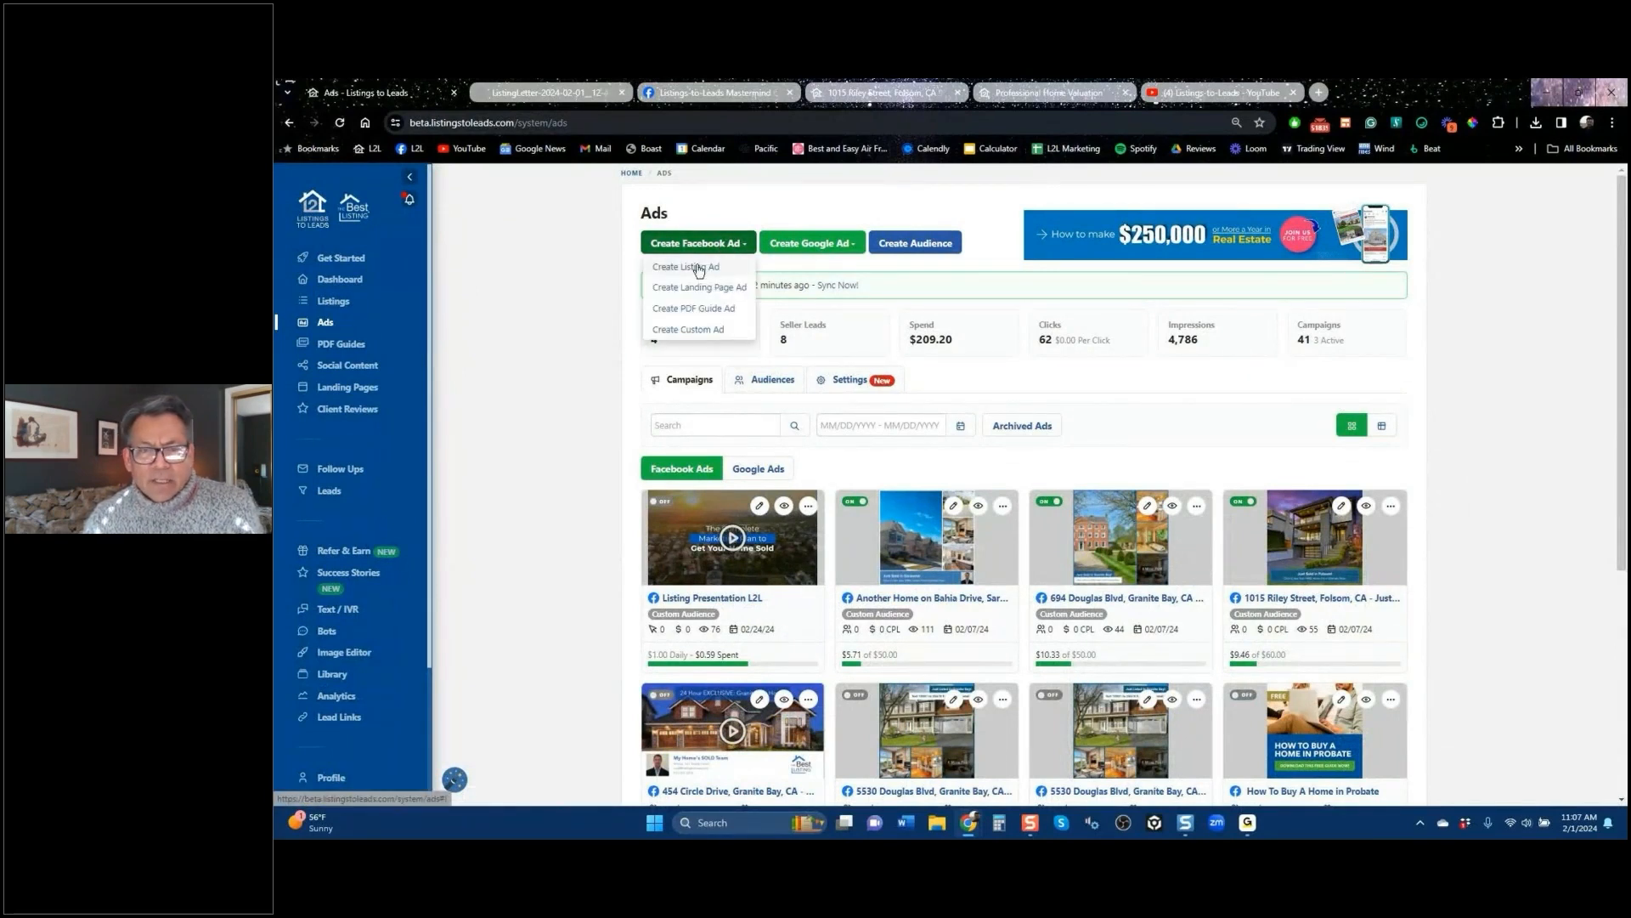
{"action": "left_click", "coordinate": [699, 269]}
{"action": "left_click", "coordinate": [1002, 432]}
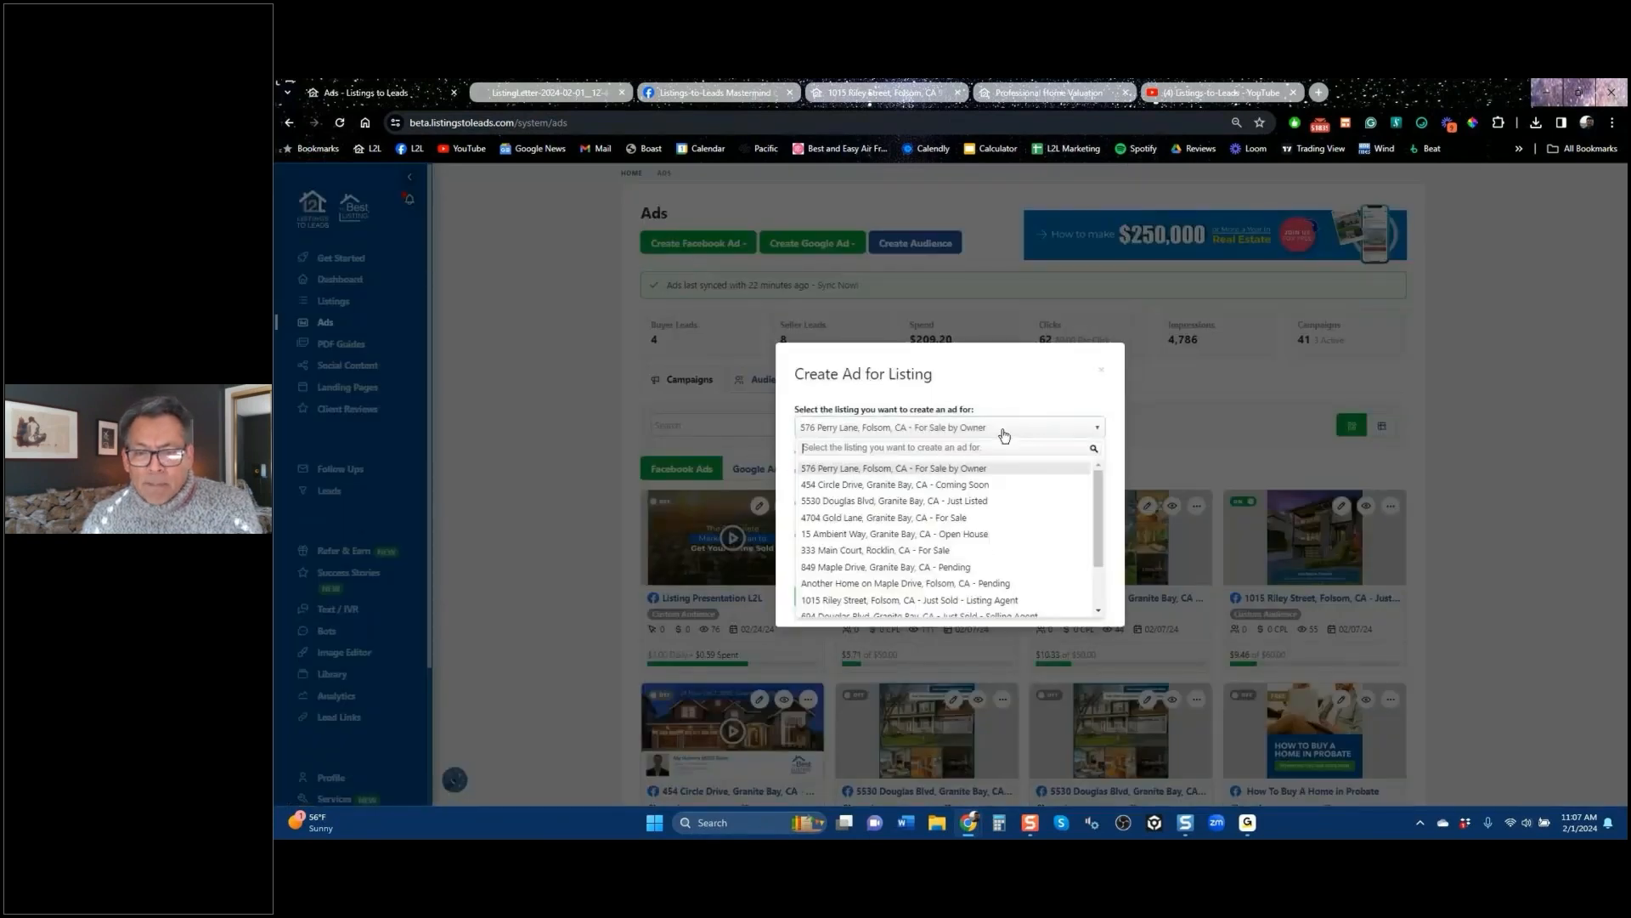
{"action": "left_click", "coordinate": [984, 502]}
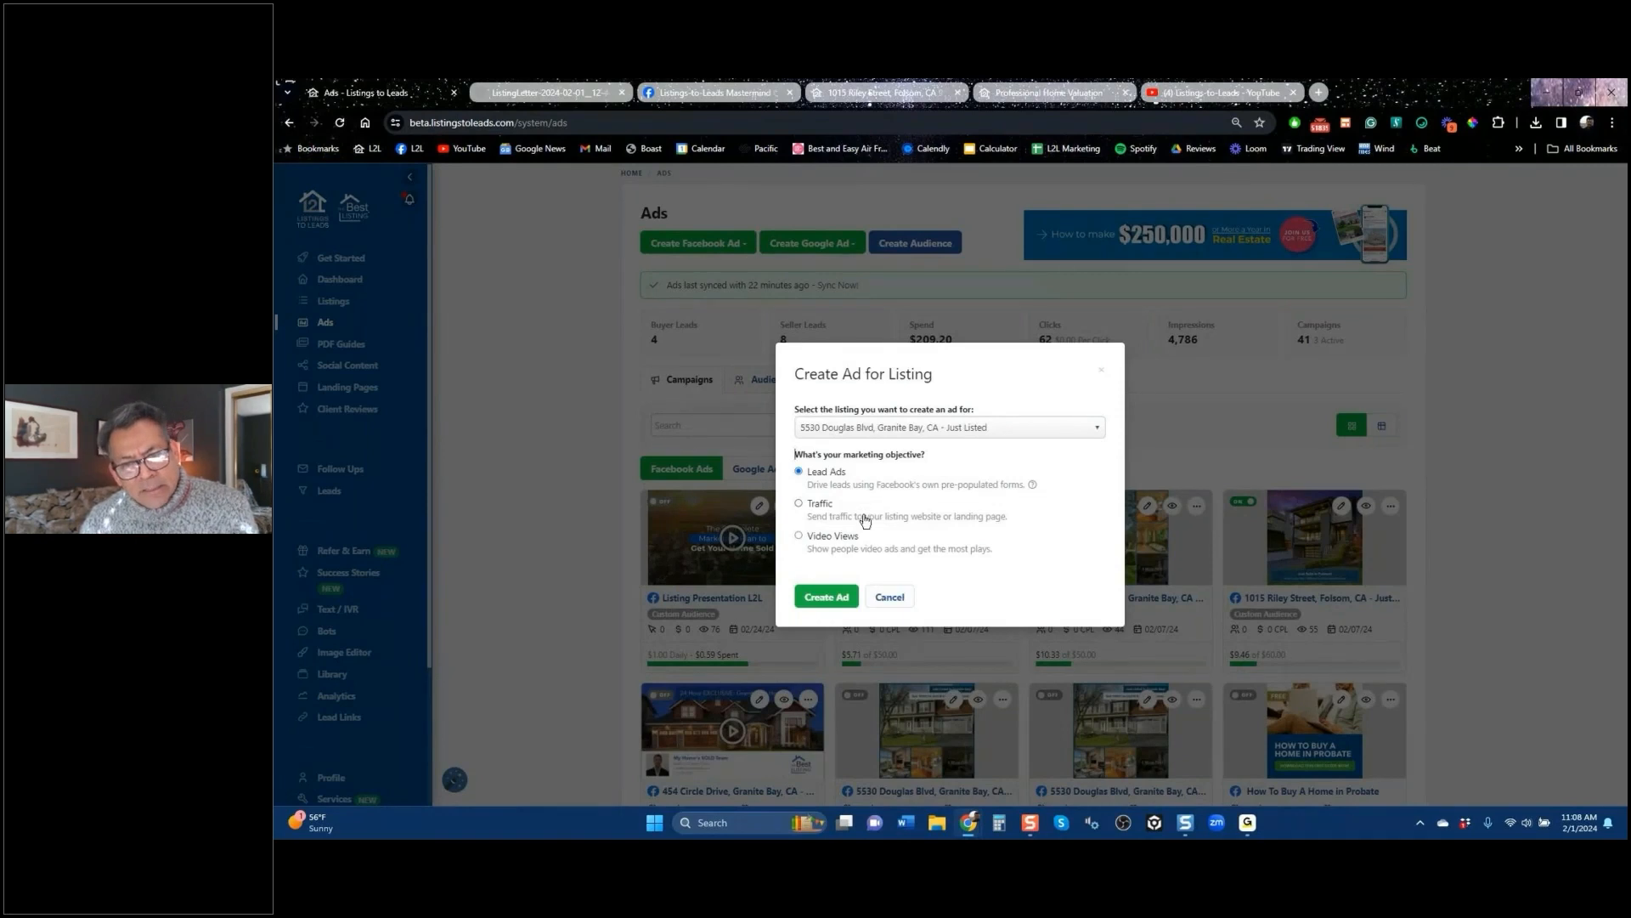
Step: Create the Granite Bay lead ad draft with a $35.00 lifetime budget
{"action": "left_click", "coordinate": [829, 599]}
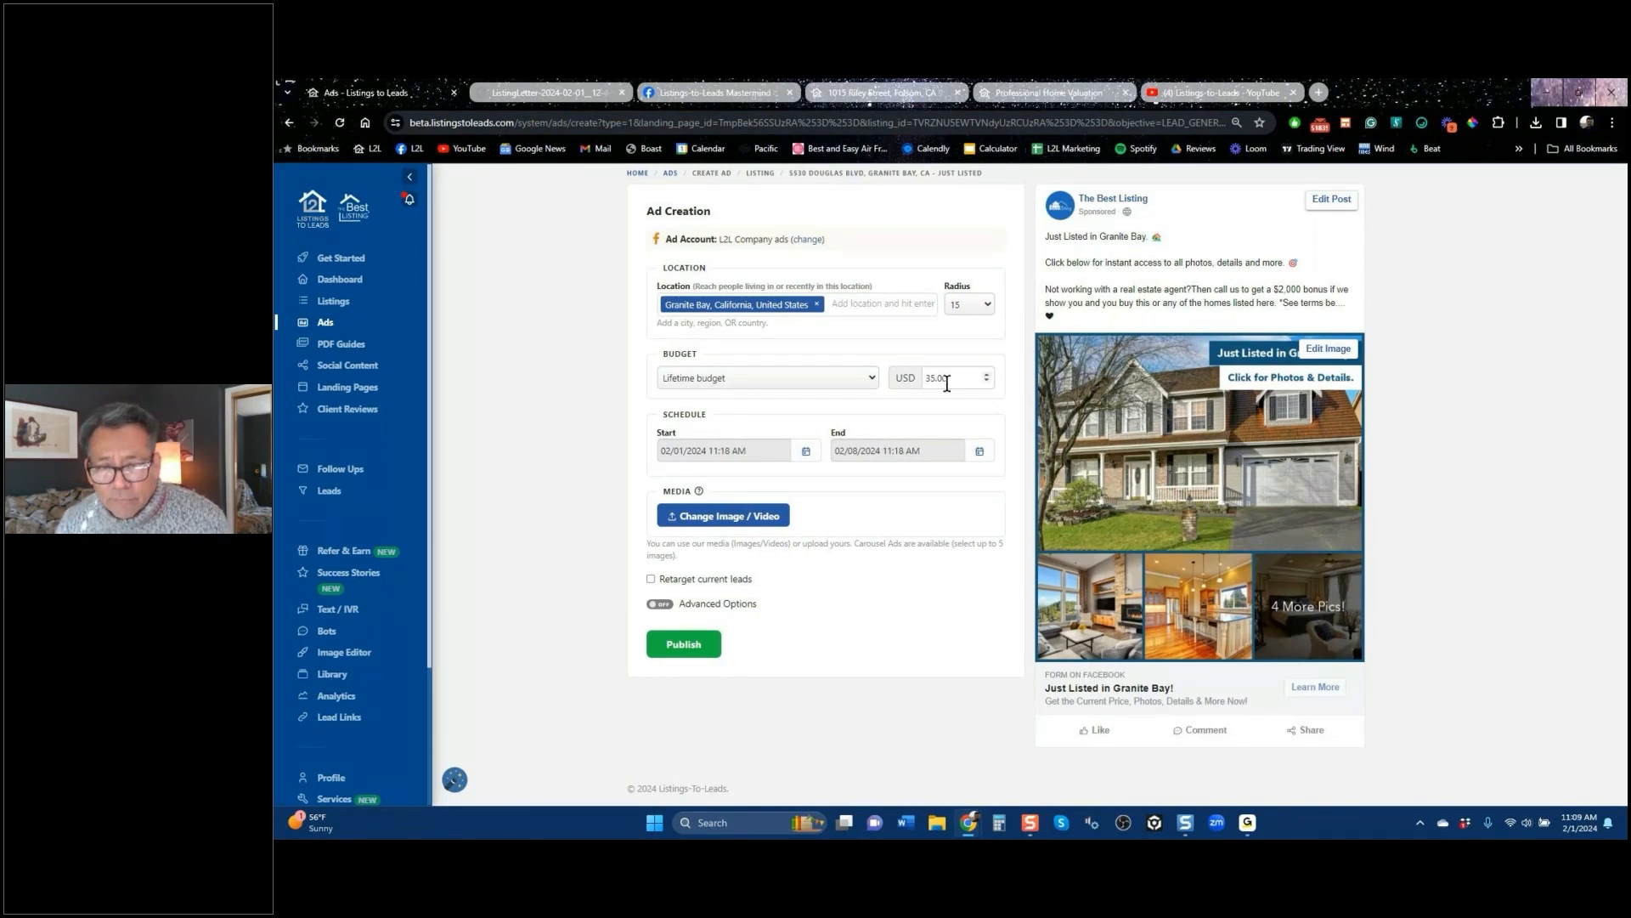
{"action": "left_click_drag", "start_coordinate": [948, 381], "coordinate": [924, 378]}
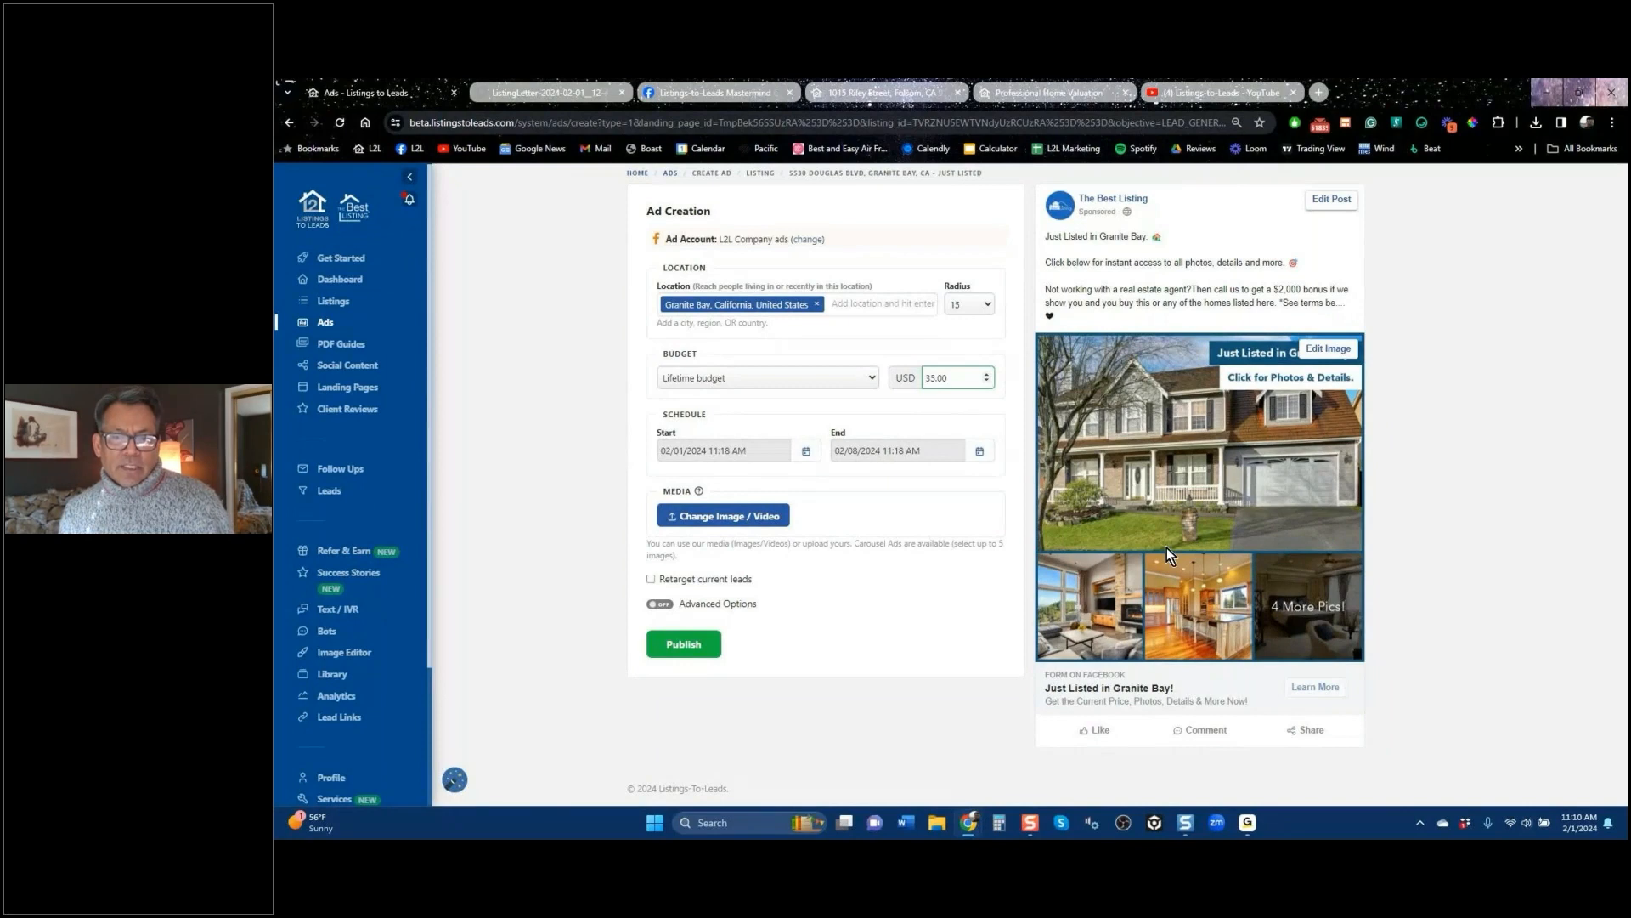
Step: Swap the ad image for a carousel of bathtub, fireplace room, pool and kitchen photos
{"action": "left_click", "coordinate": [735, 518]}
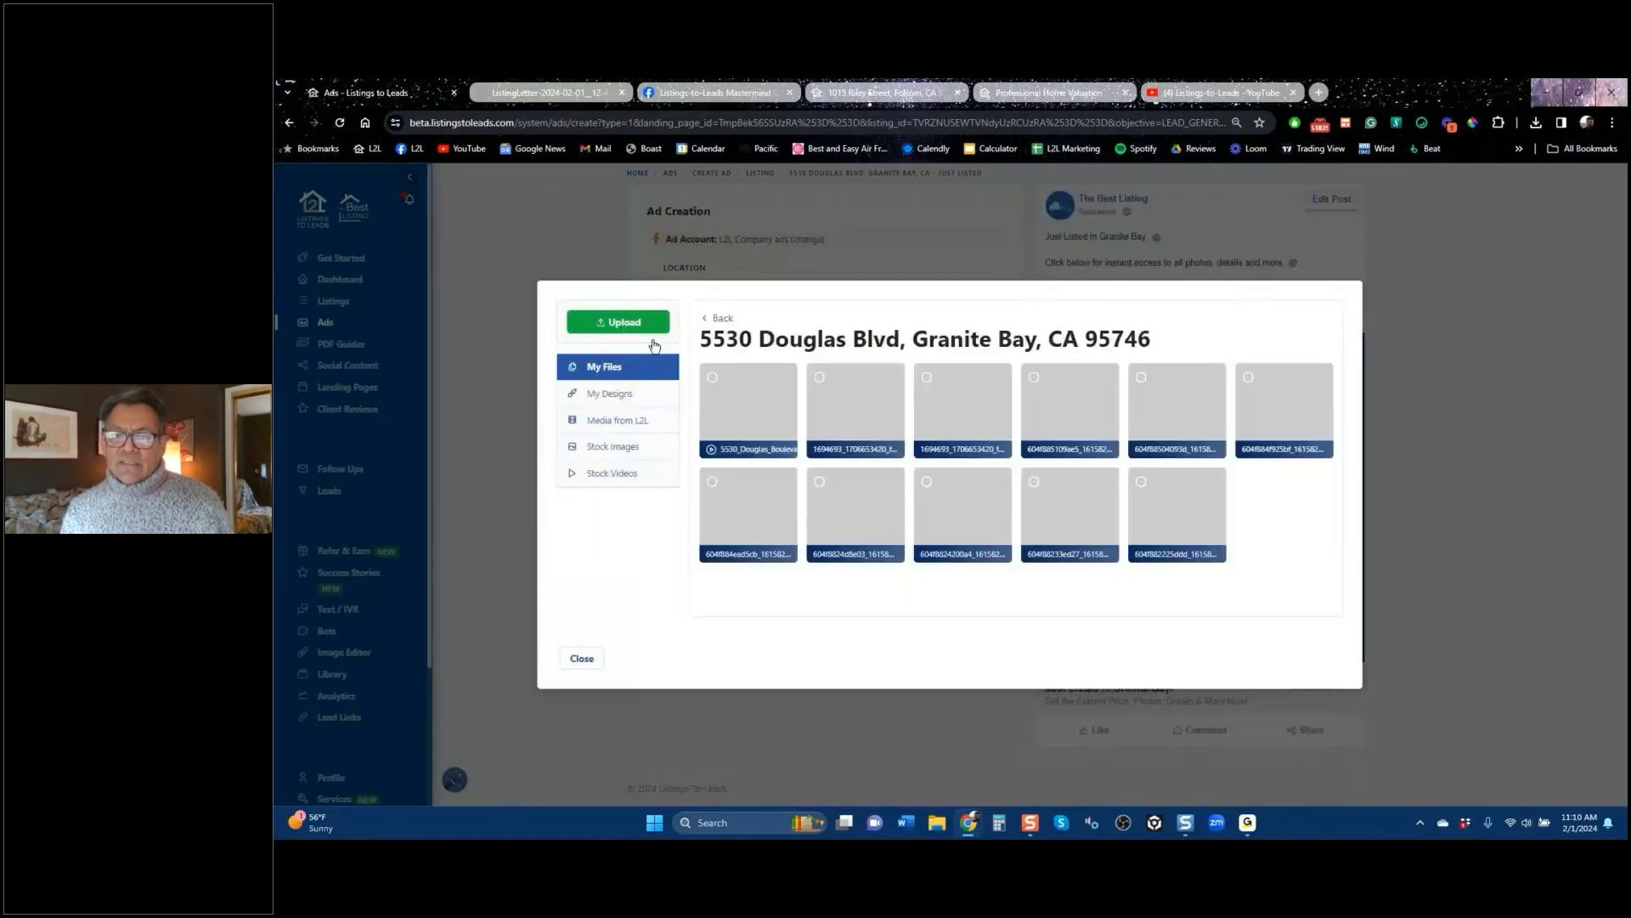
{"action": "left_click", "coordinate": [712, 380]}
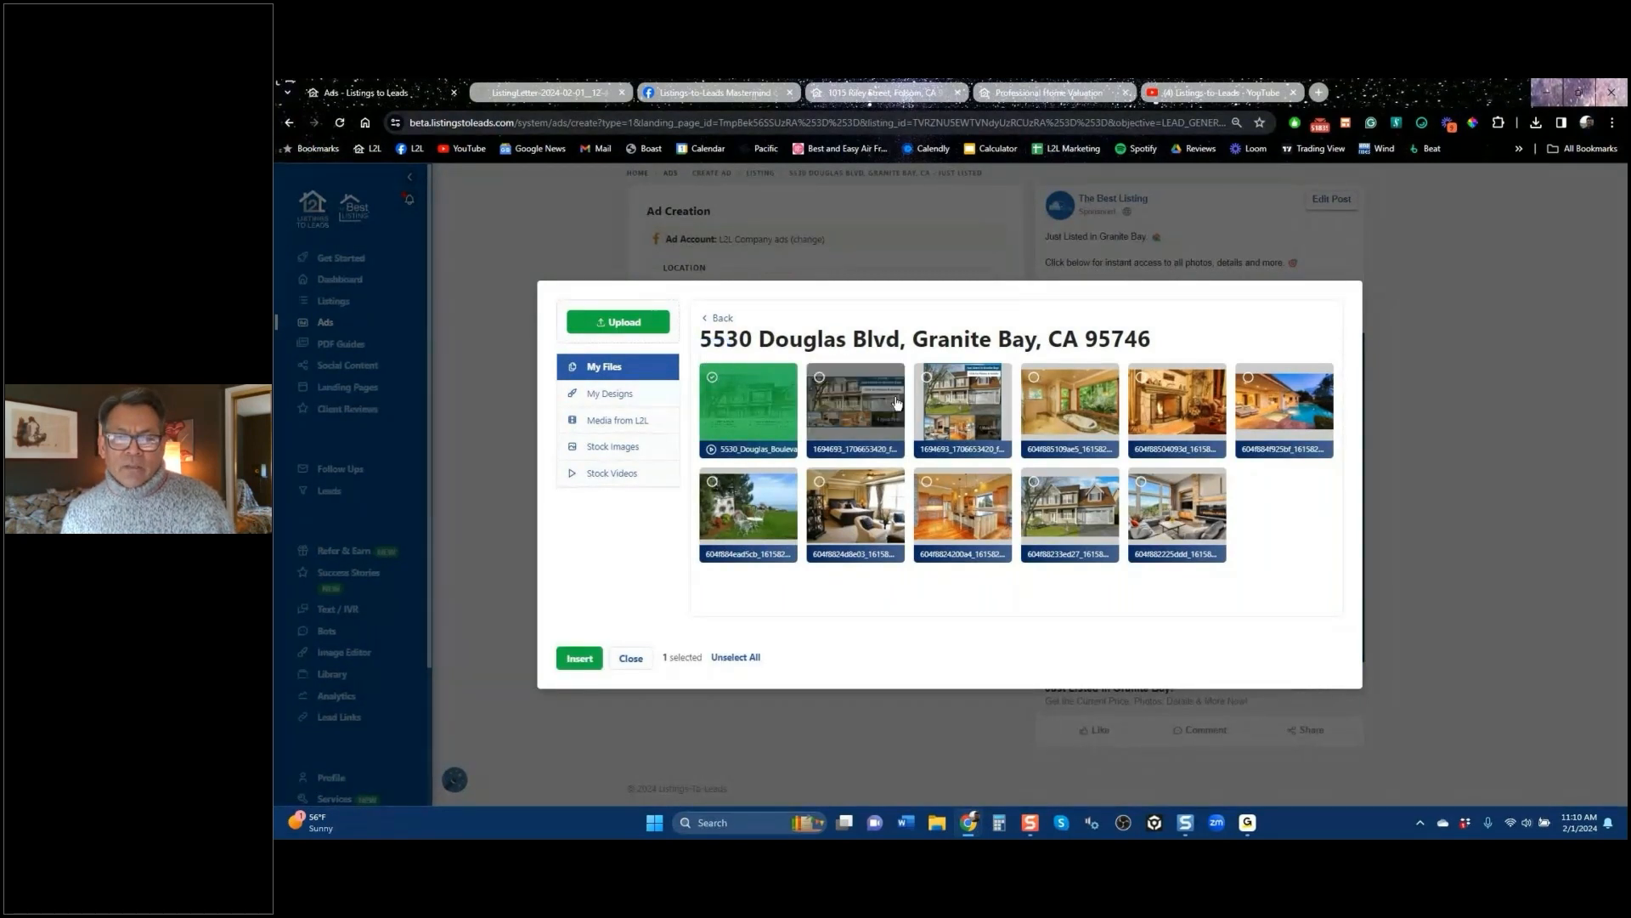
{"action": "left_click", "coordinate": [1034, 378]}
{"action": "left_click", "coordinate": [1141, 378]}
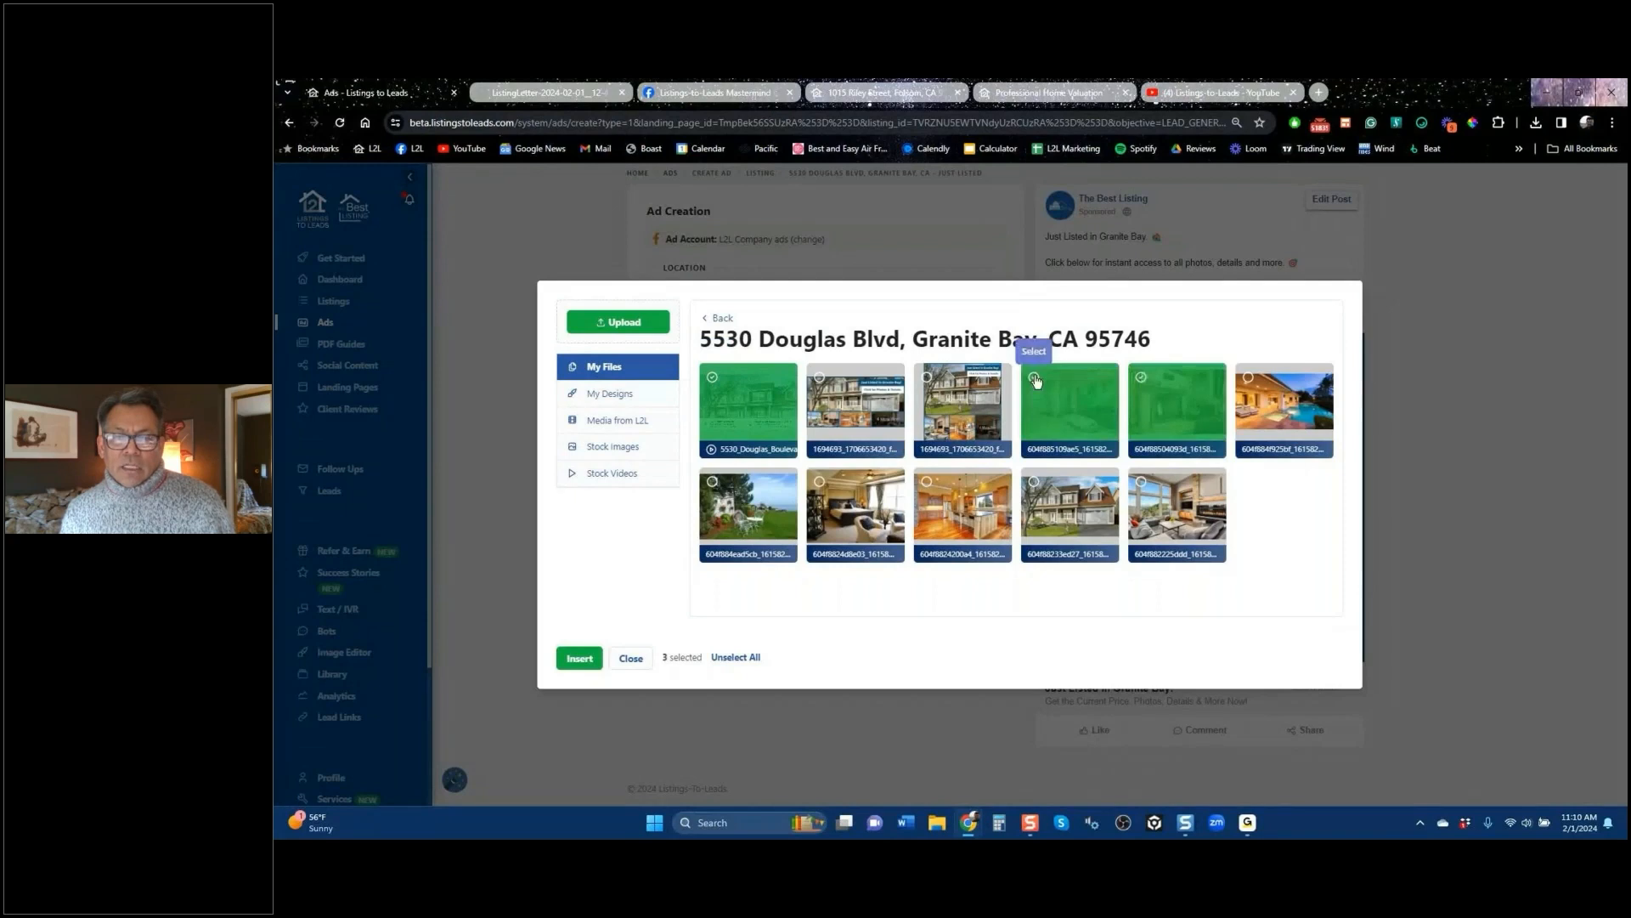
{"action": "left_click", "coordinate": [1248, 379]}
{"action": "left_click", "coordinate": [927, 482]}
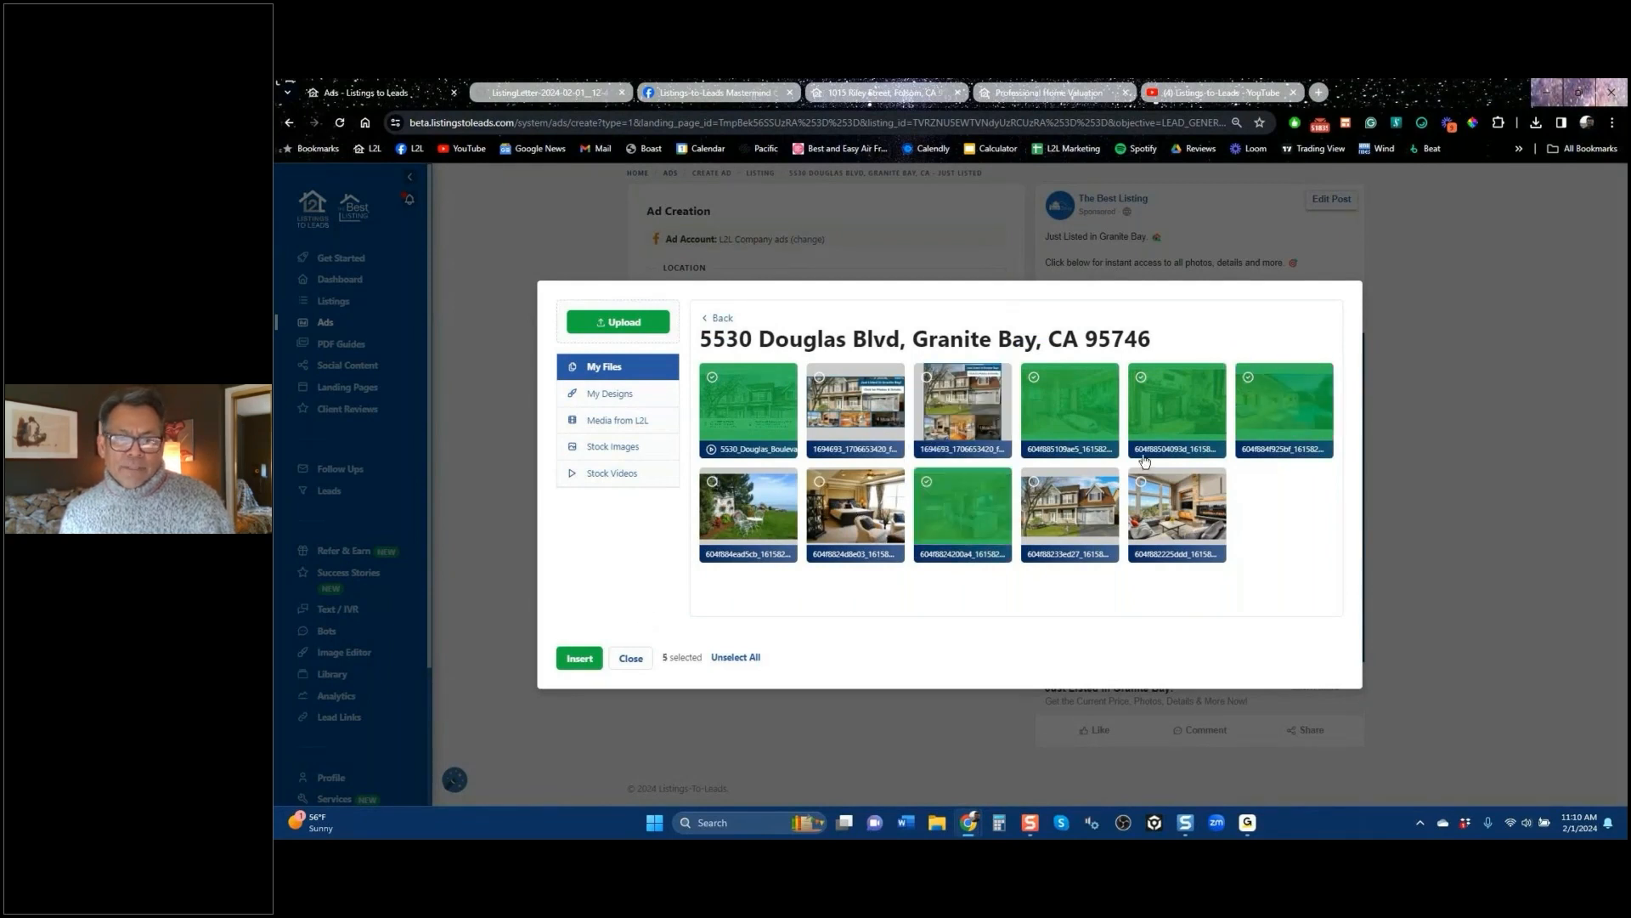
{"action": "left_click", "coordinate": [586, 663]}
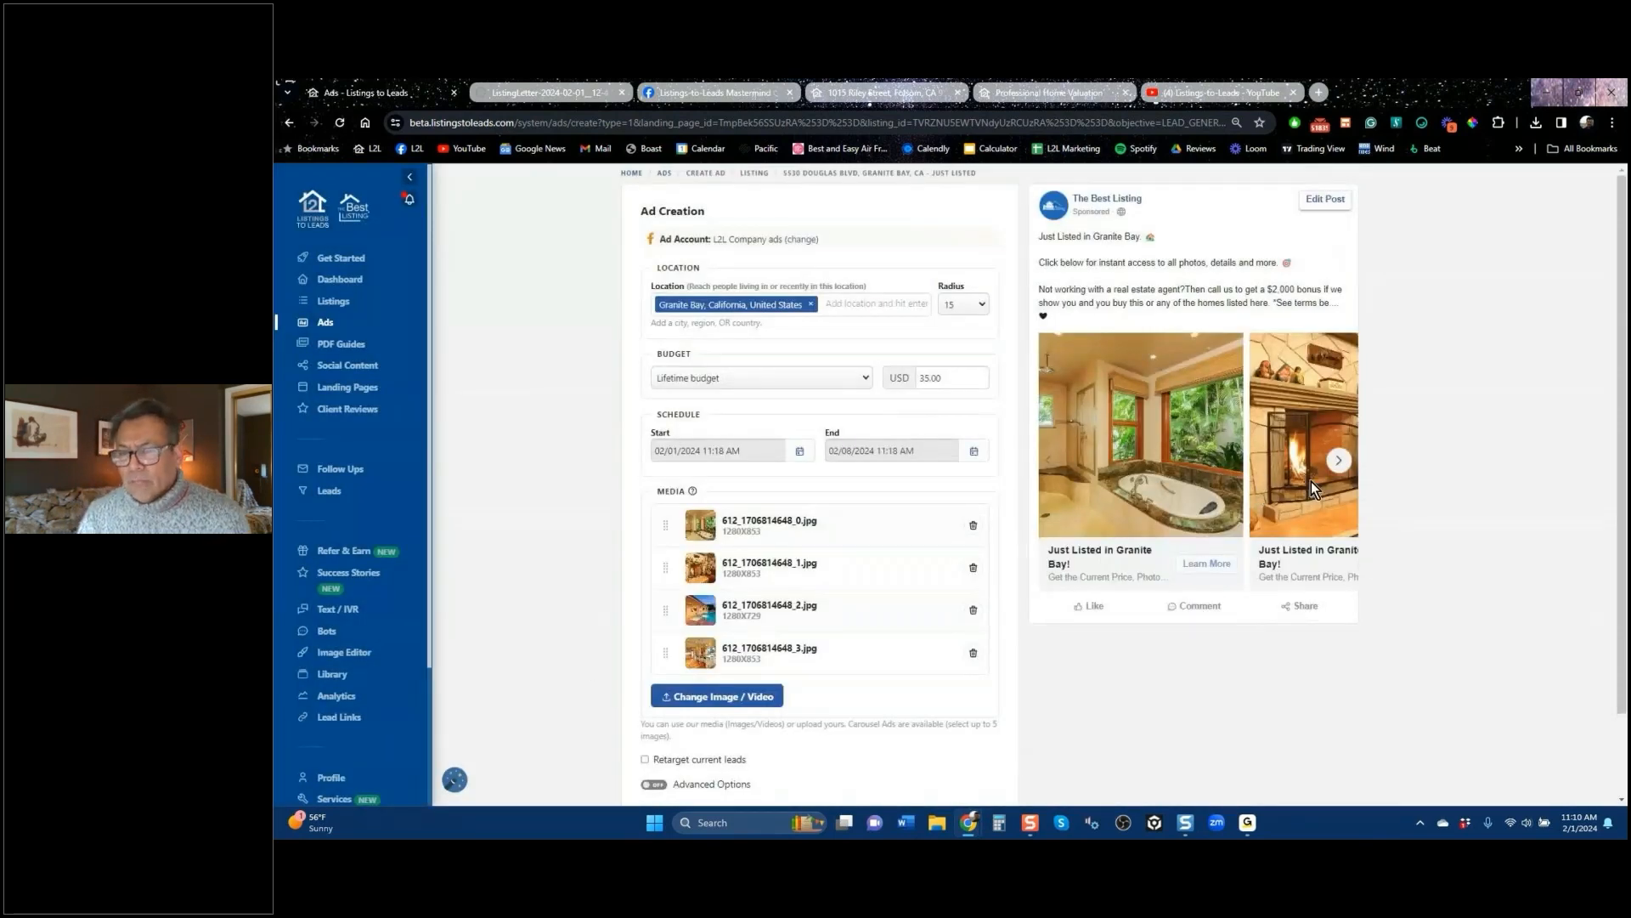
{"action": "left_click", "coordinate": [1341, 464]}
{"action": "left_click", "coordinate": [1340, 463]}
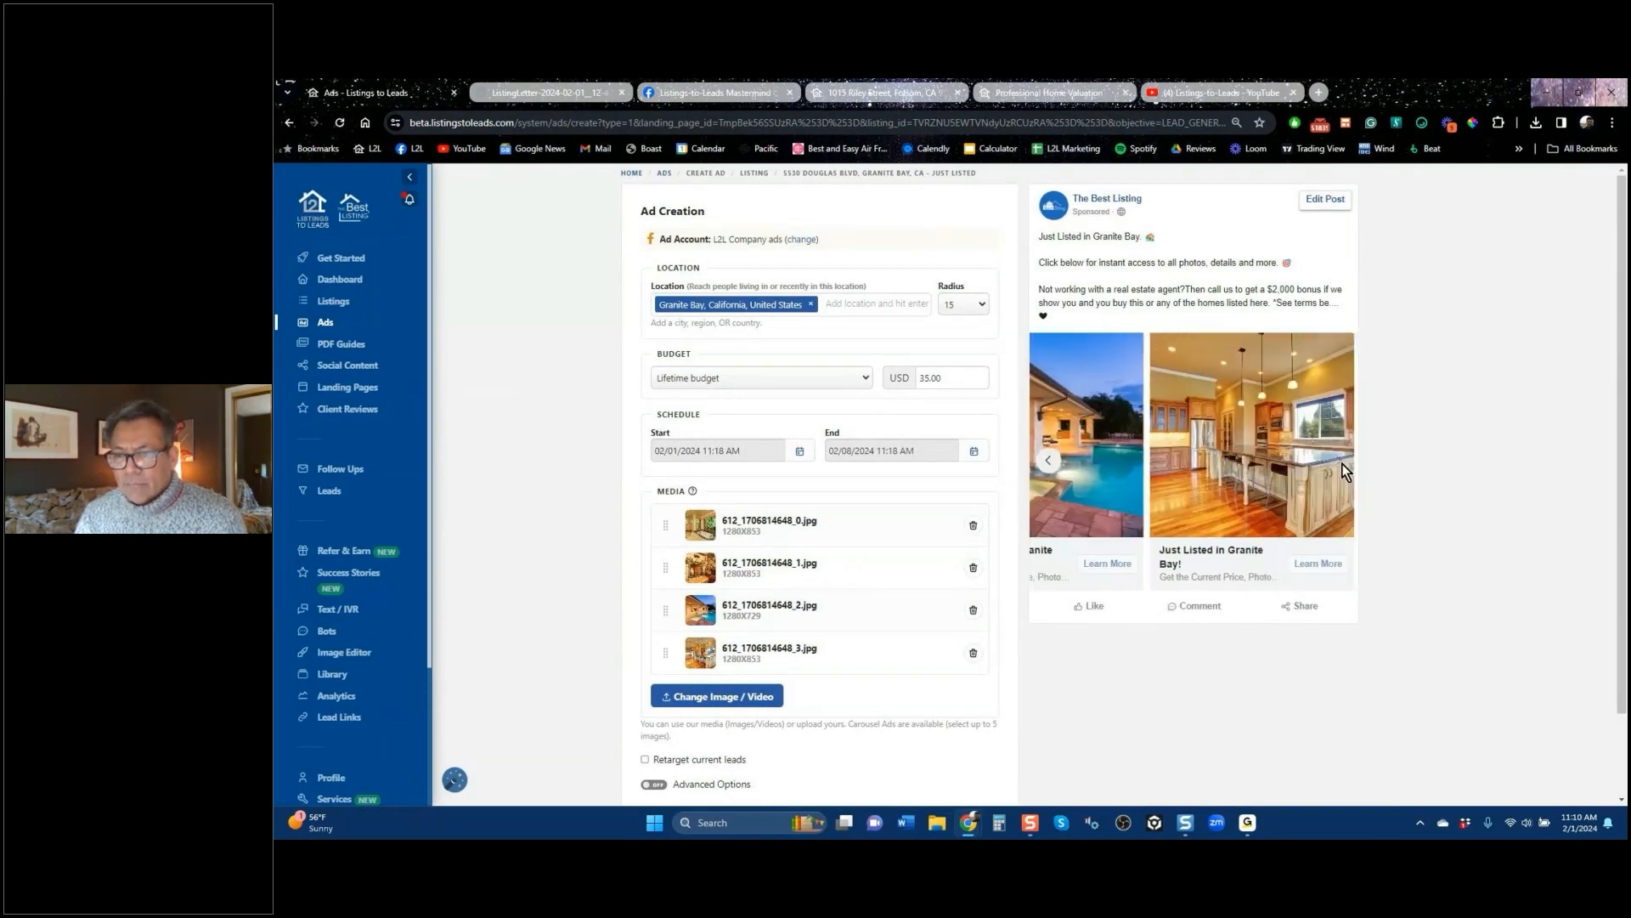
{"action": "left_click", "coordinate": [1050, 461]}
{"action": "left_click", "coordinate": [1051, 462]}
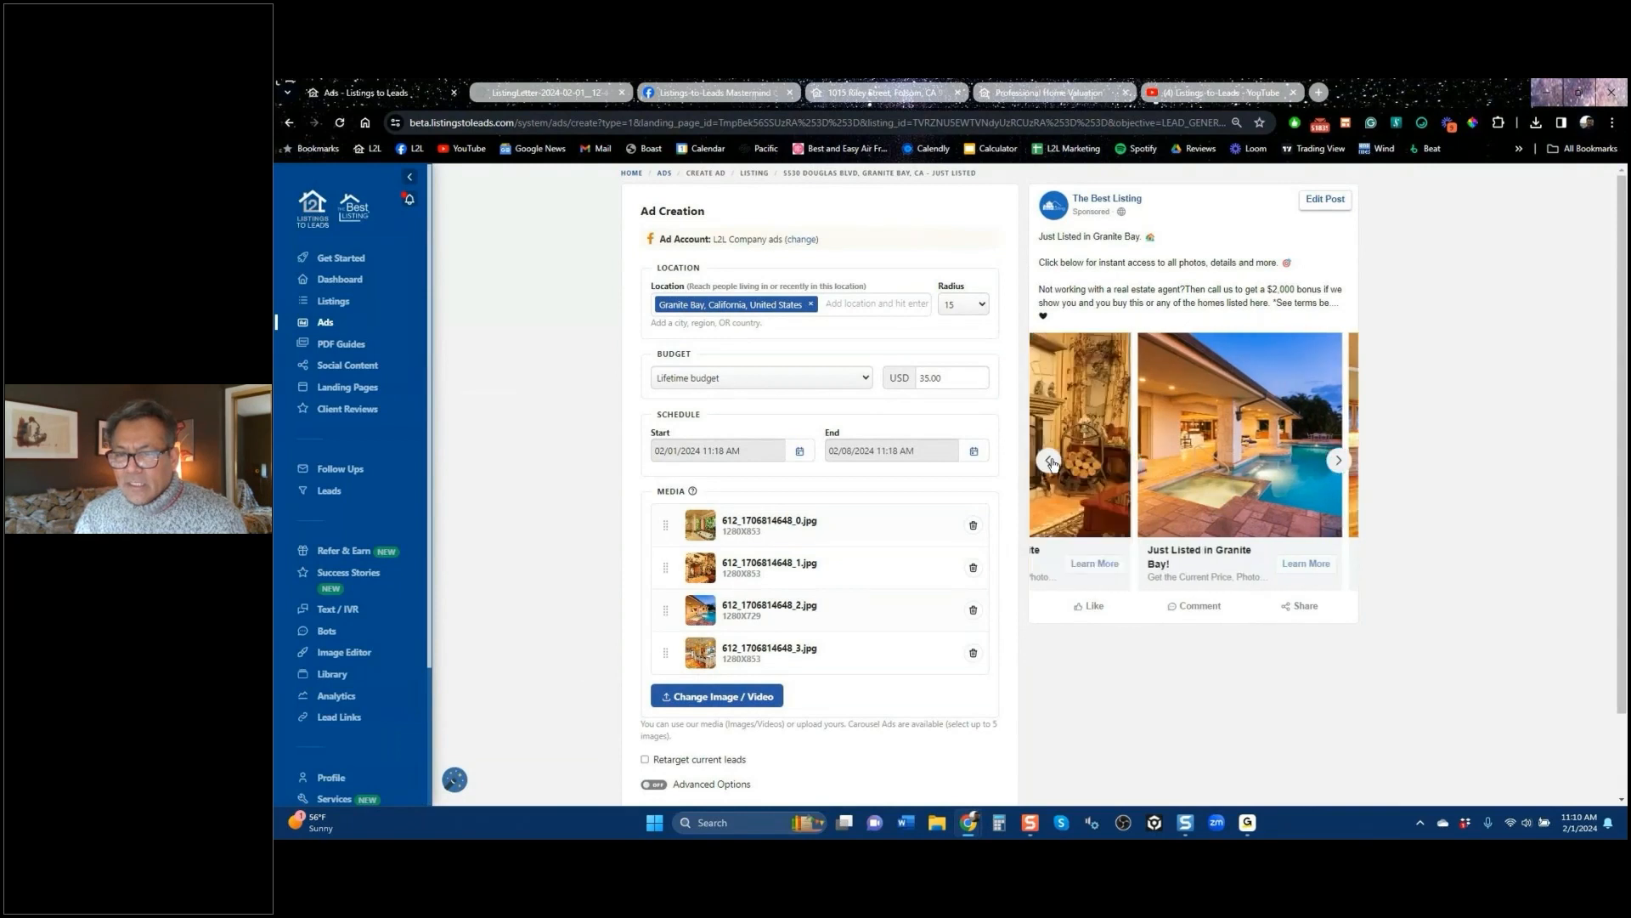
{"action": "left_click", "coordinate": [1052, 461]}
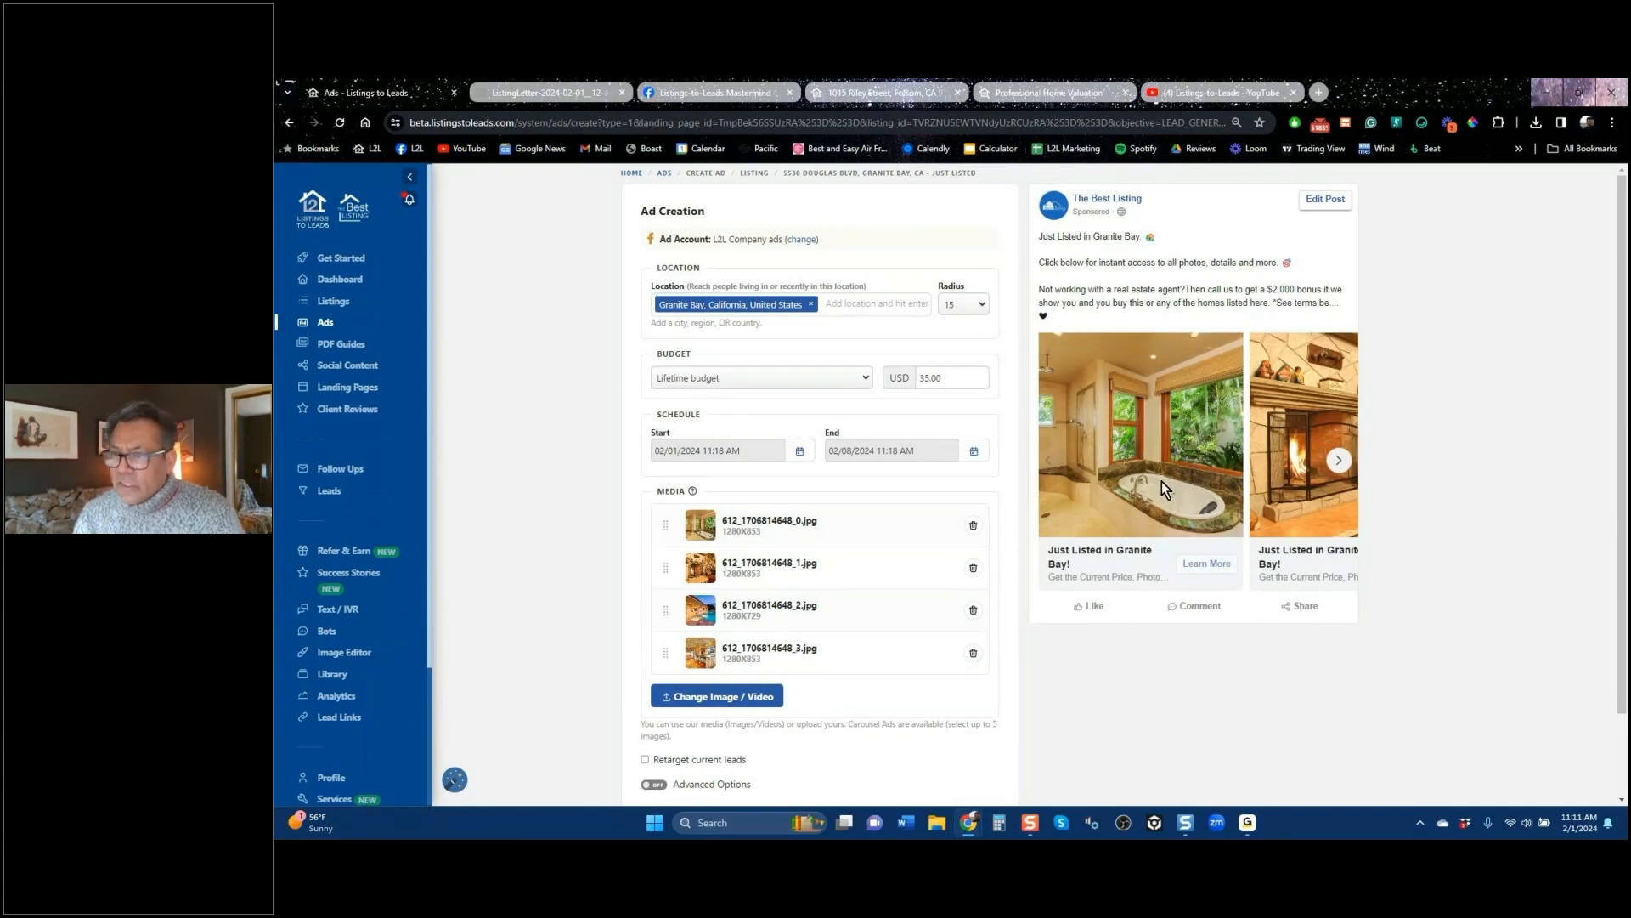
{"action": "left_click", "coordinate": [1341, 461]}
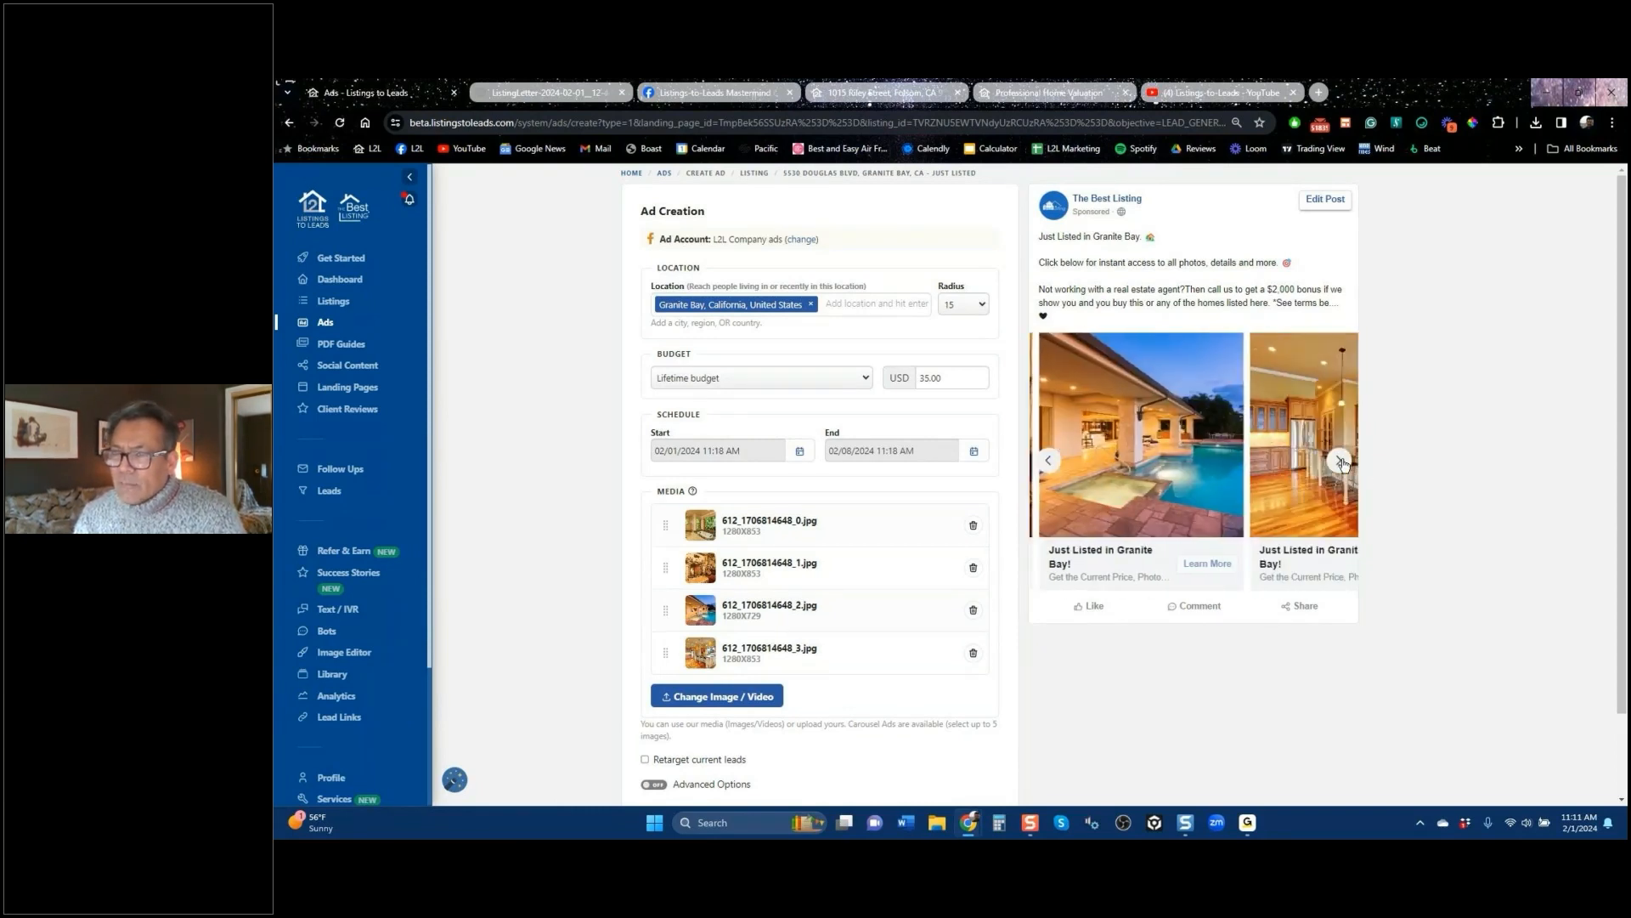
{"action": "left_click", "coordinate": [1341, 462]}
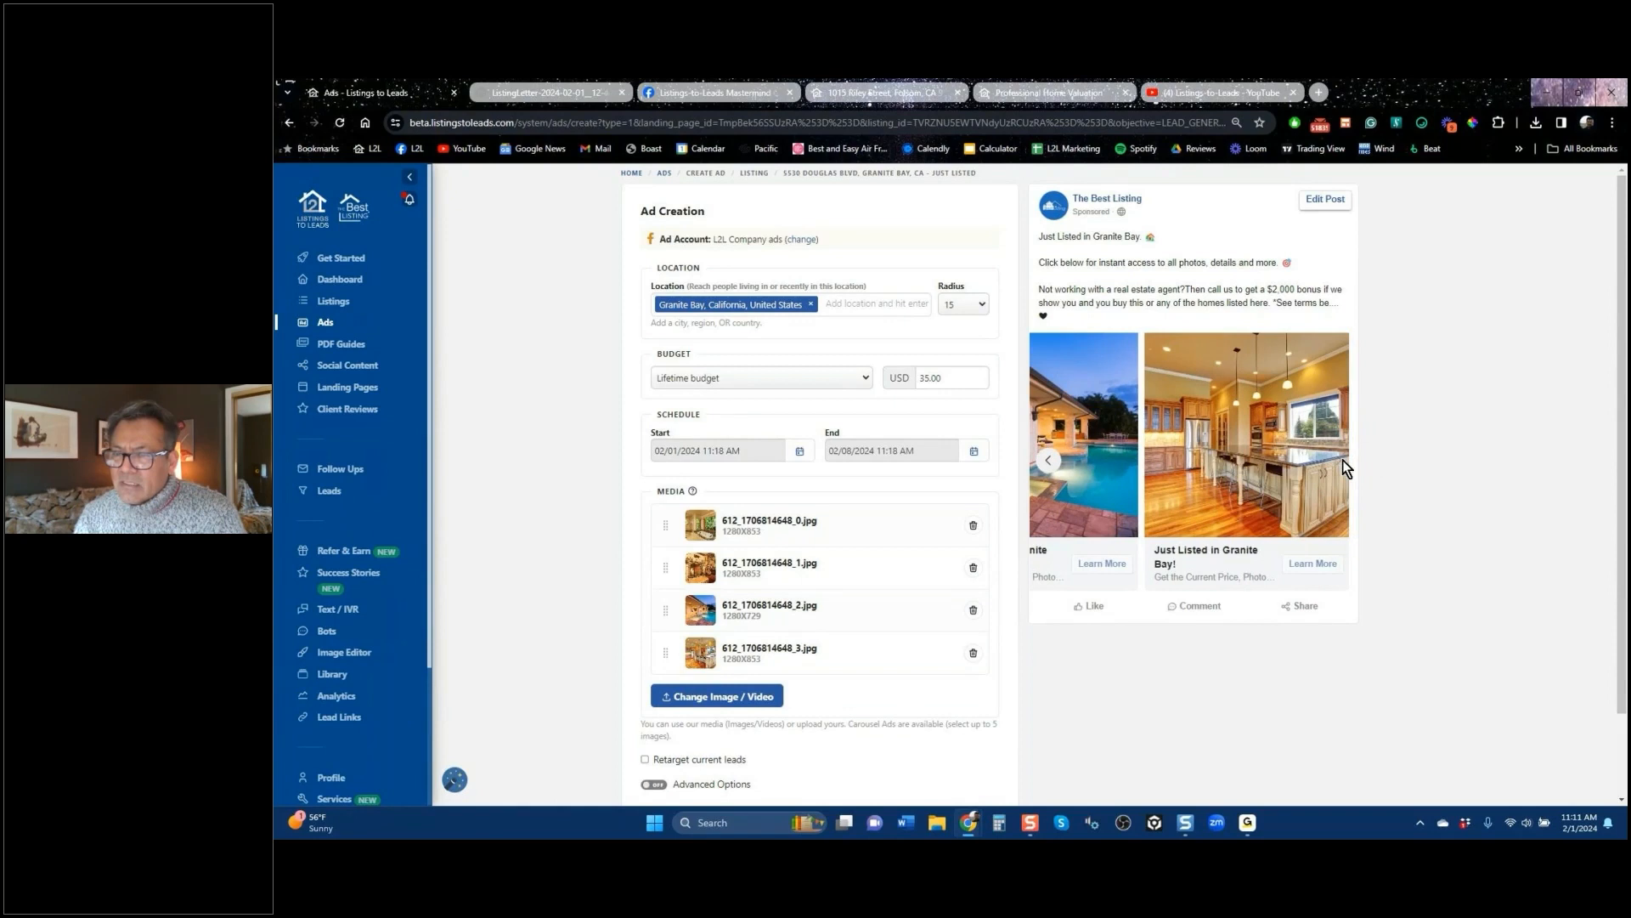
{"action": "left_click", "coordinate": [1048, 463]}
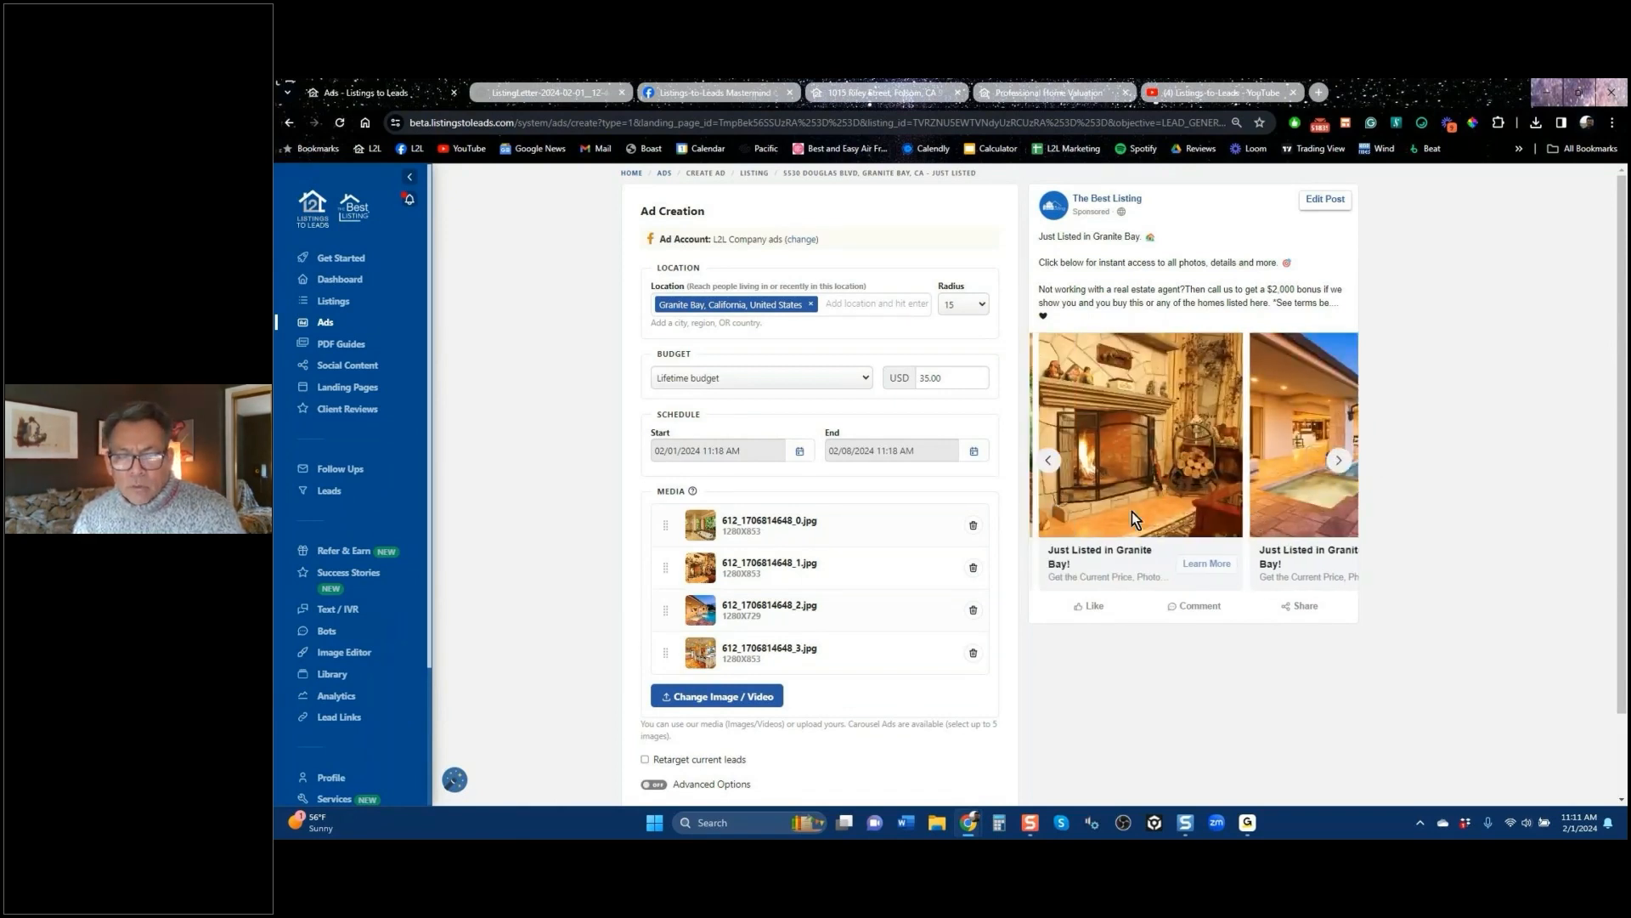
Step: Recheck the media picker and Publish area without changes, then go back to the Ads page
{"action": "left_click", "coordinate": [720, 698]}
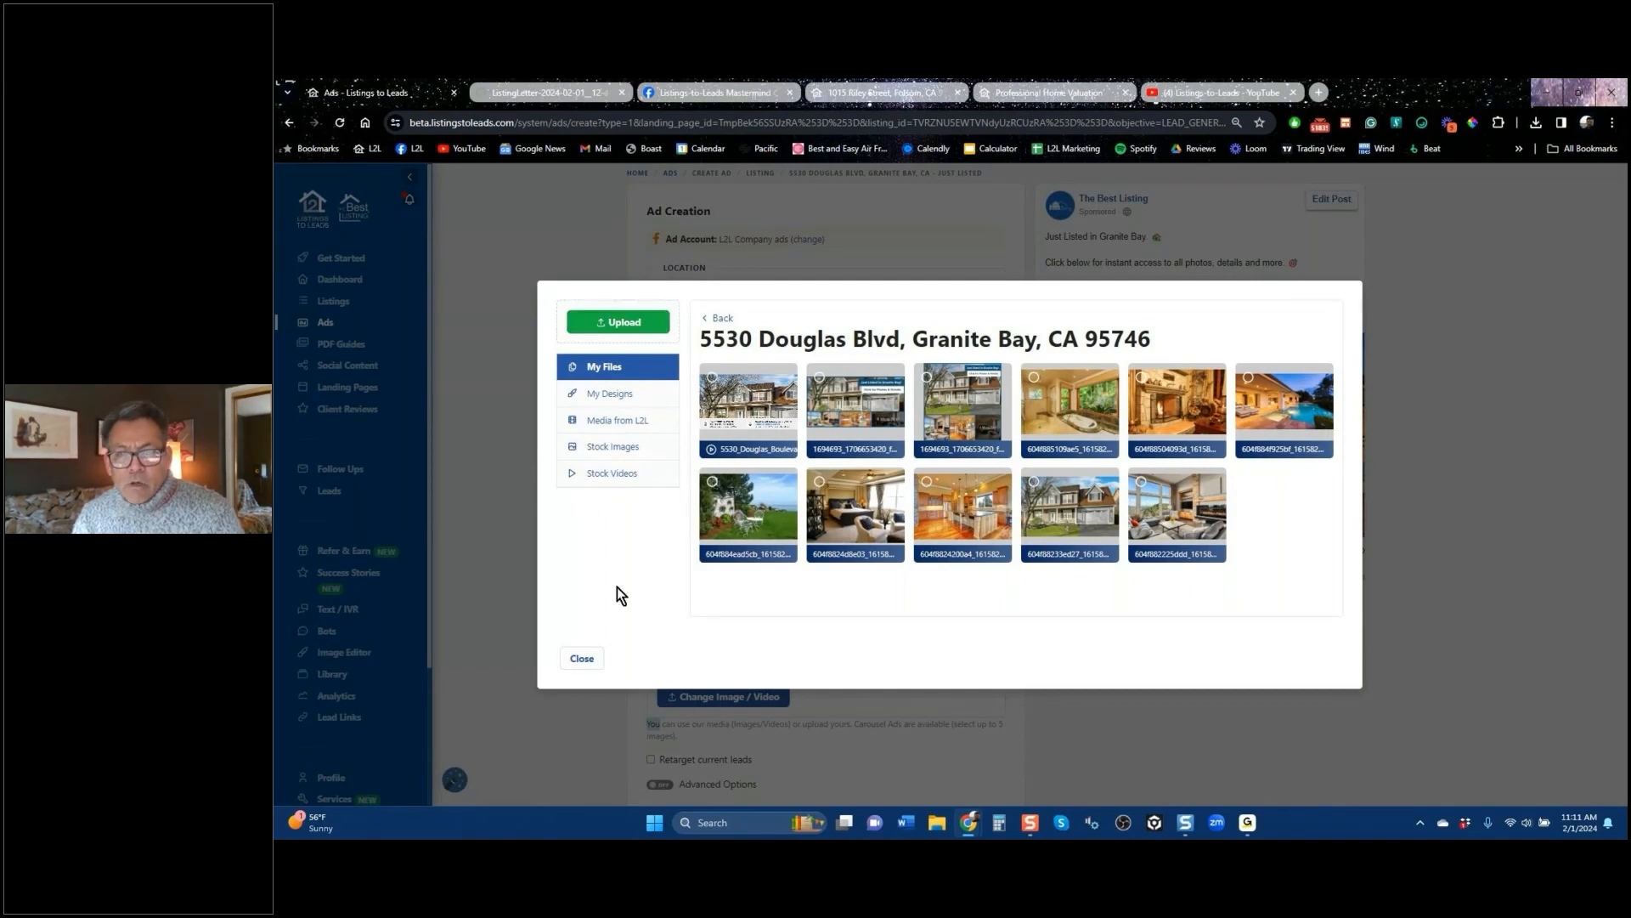
{"action": "left_click", "coordinate": [585, 658]}
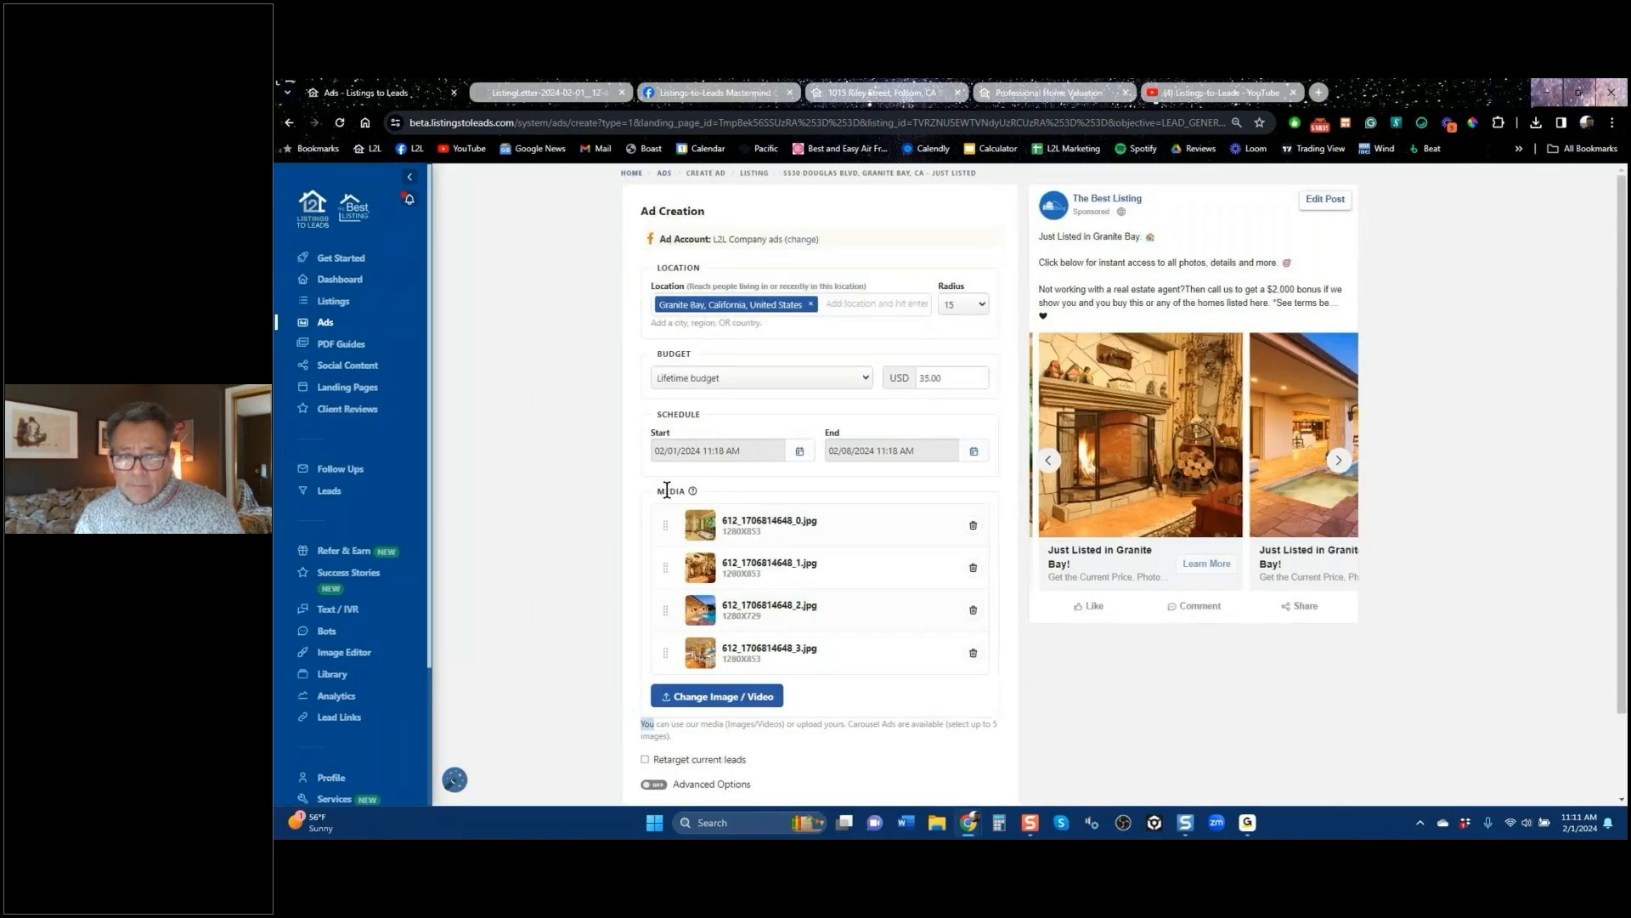
{"action": "scroll", "coordinate": [609, 486], "scroll_direction": "down", "scroll_amount": 1}
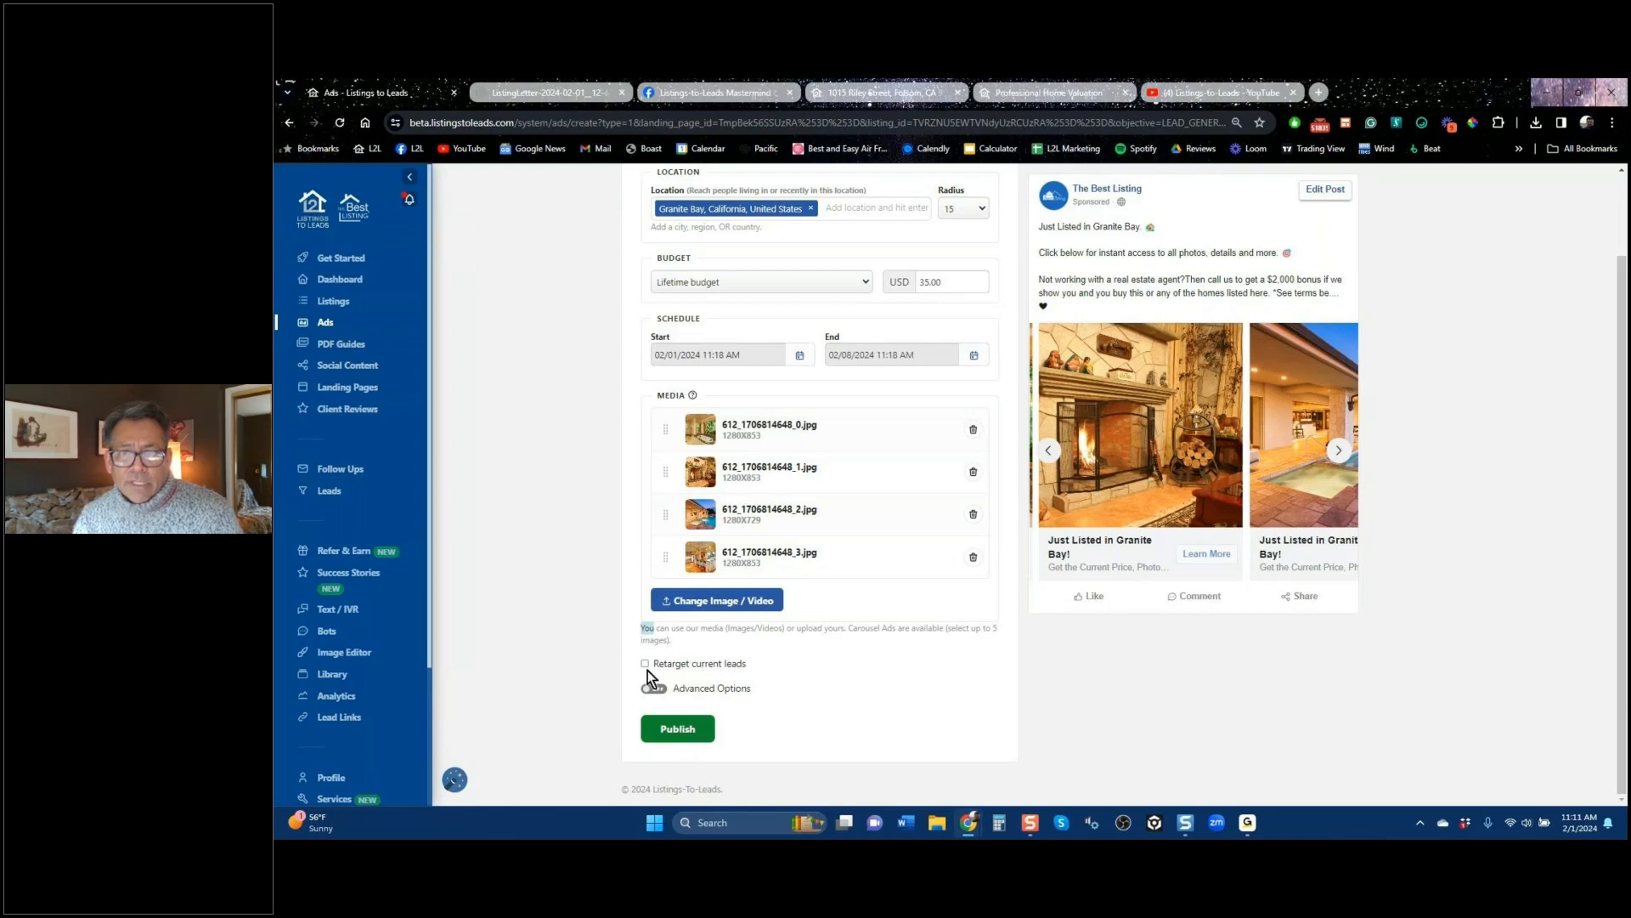
{"action": "scroll", "coordinate": [645, 649], "scroll_direction": "up", "scroll_amount": 1}
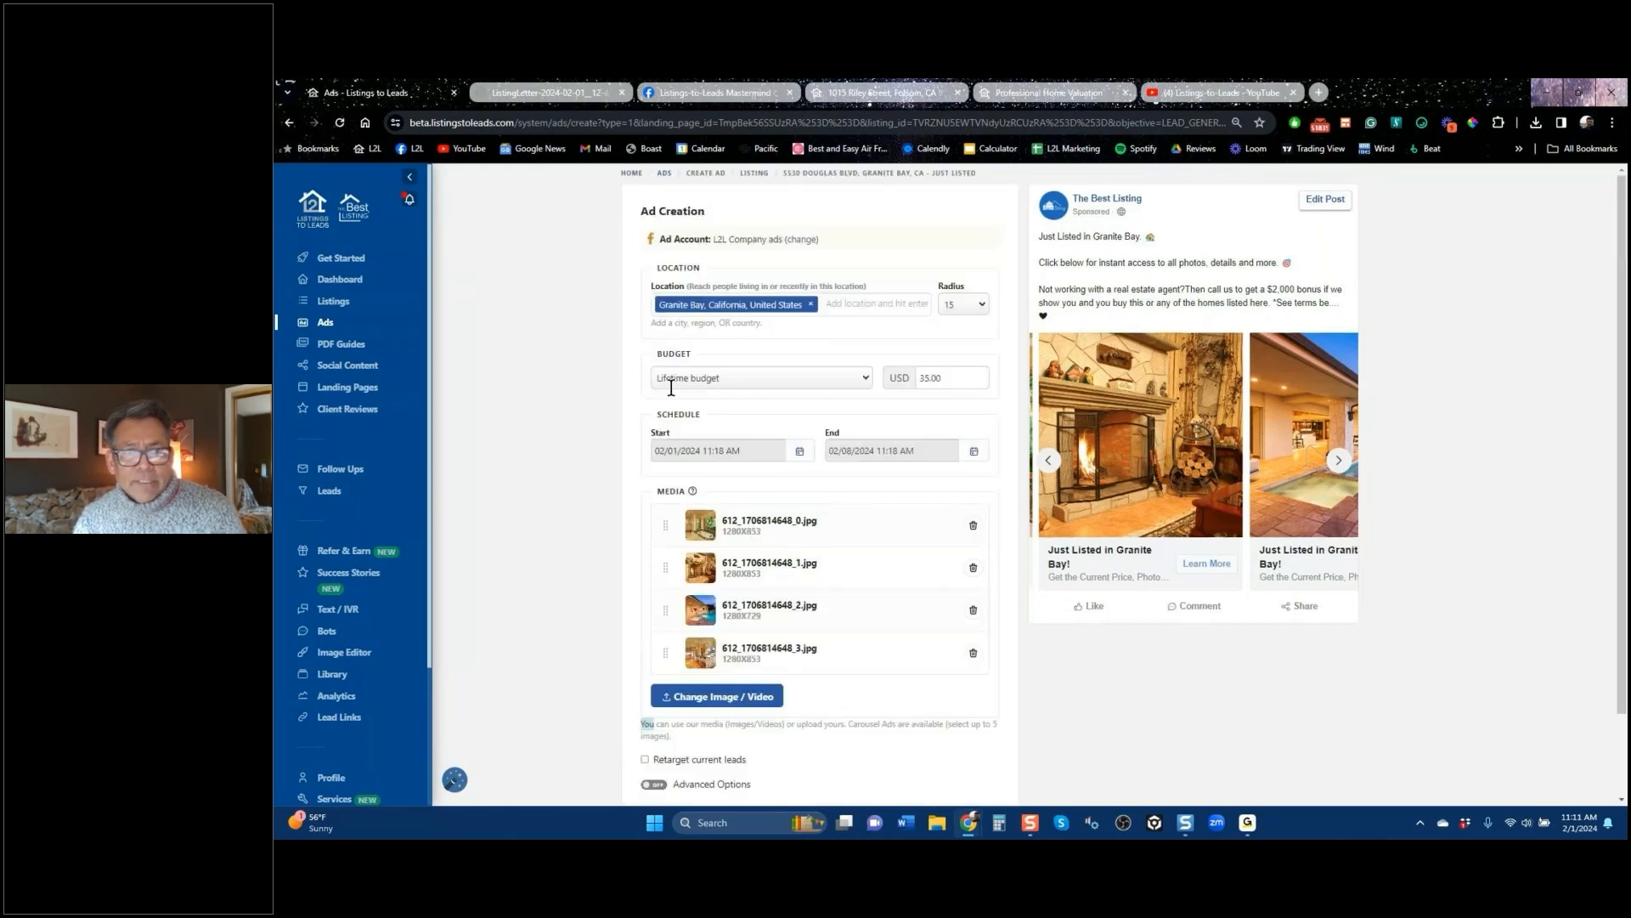
{"action": "left_click", "coordinate": [290, 124]}
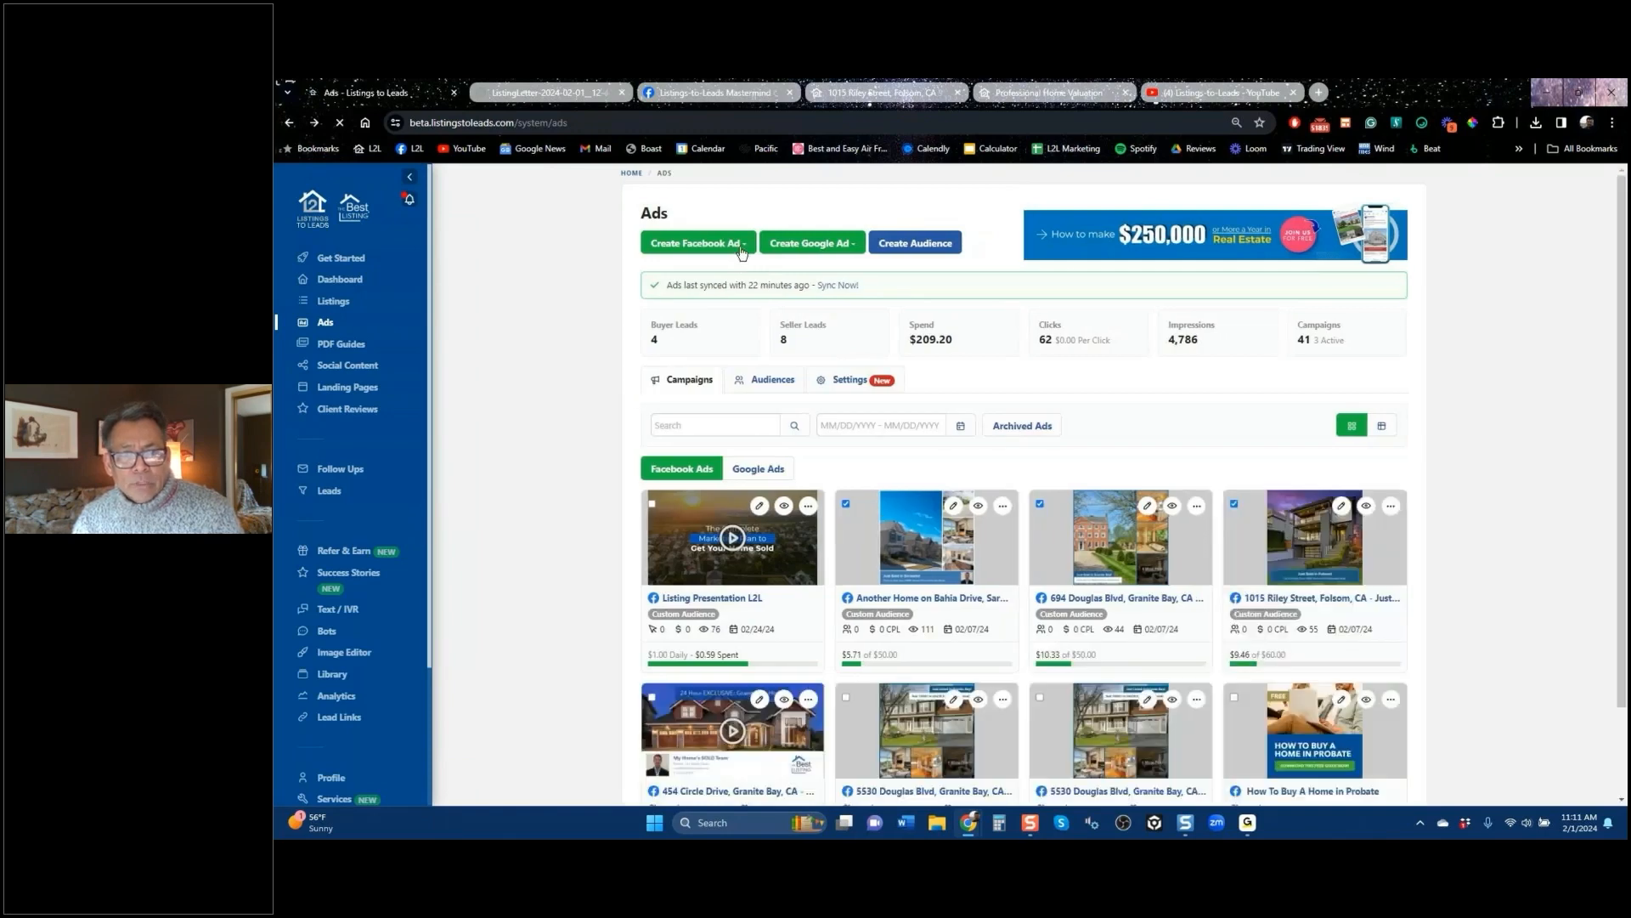
{"action": "left_click", "coordinate": [733, 248]}
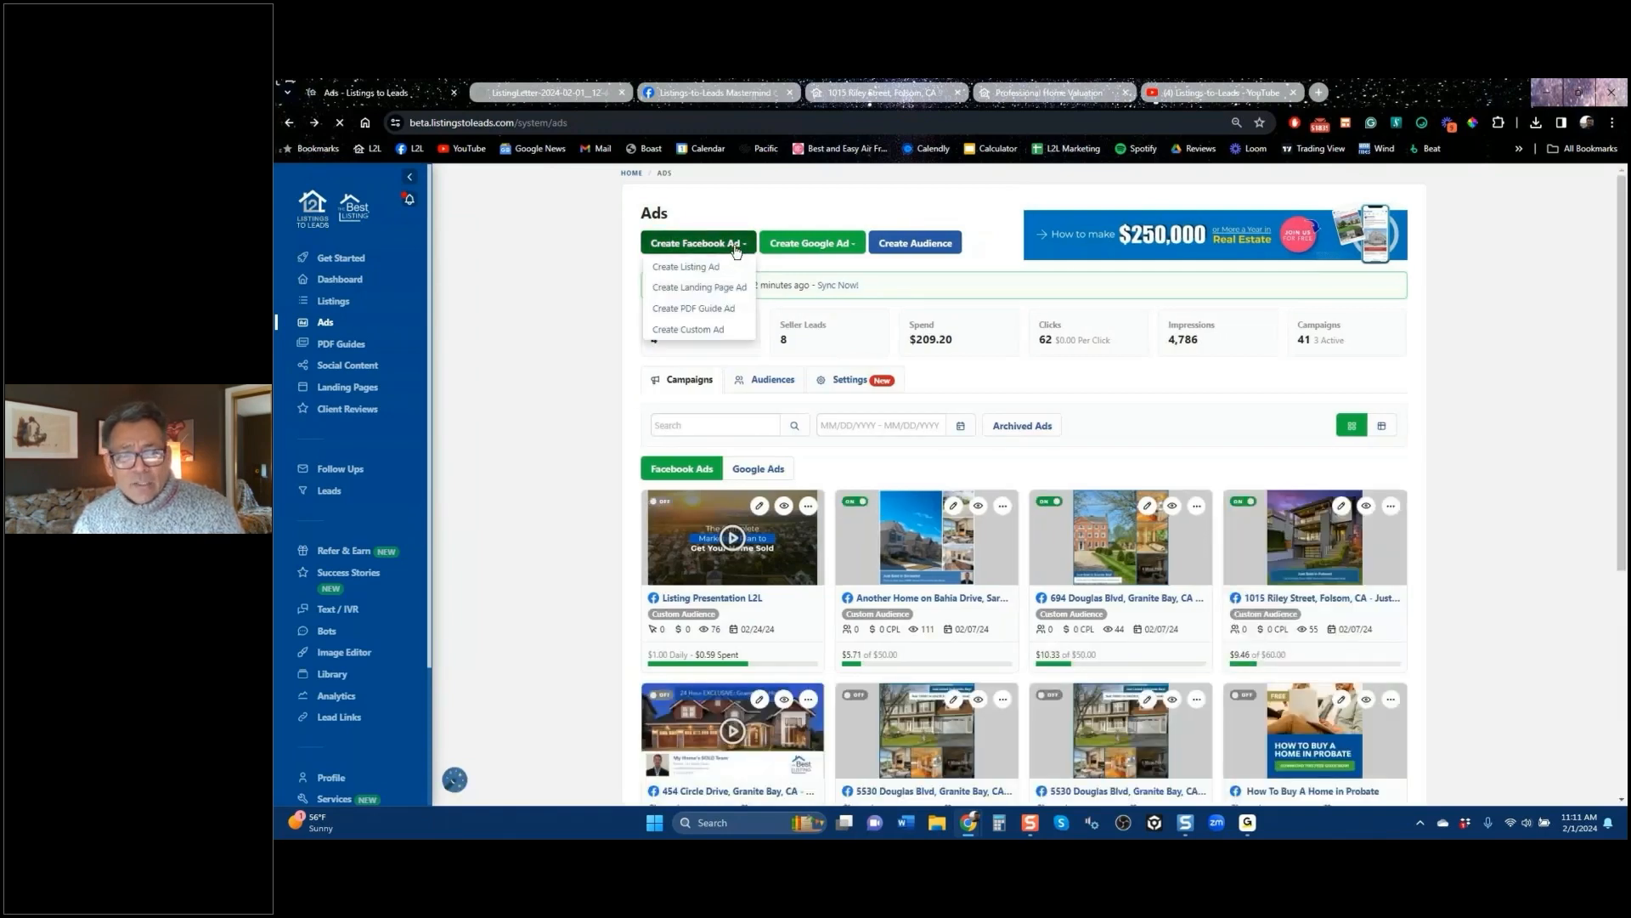
{"action": "left_click", "coordinate": [700, 272]}
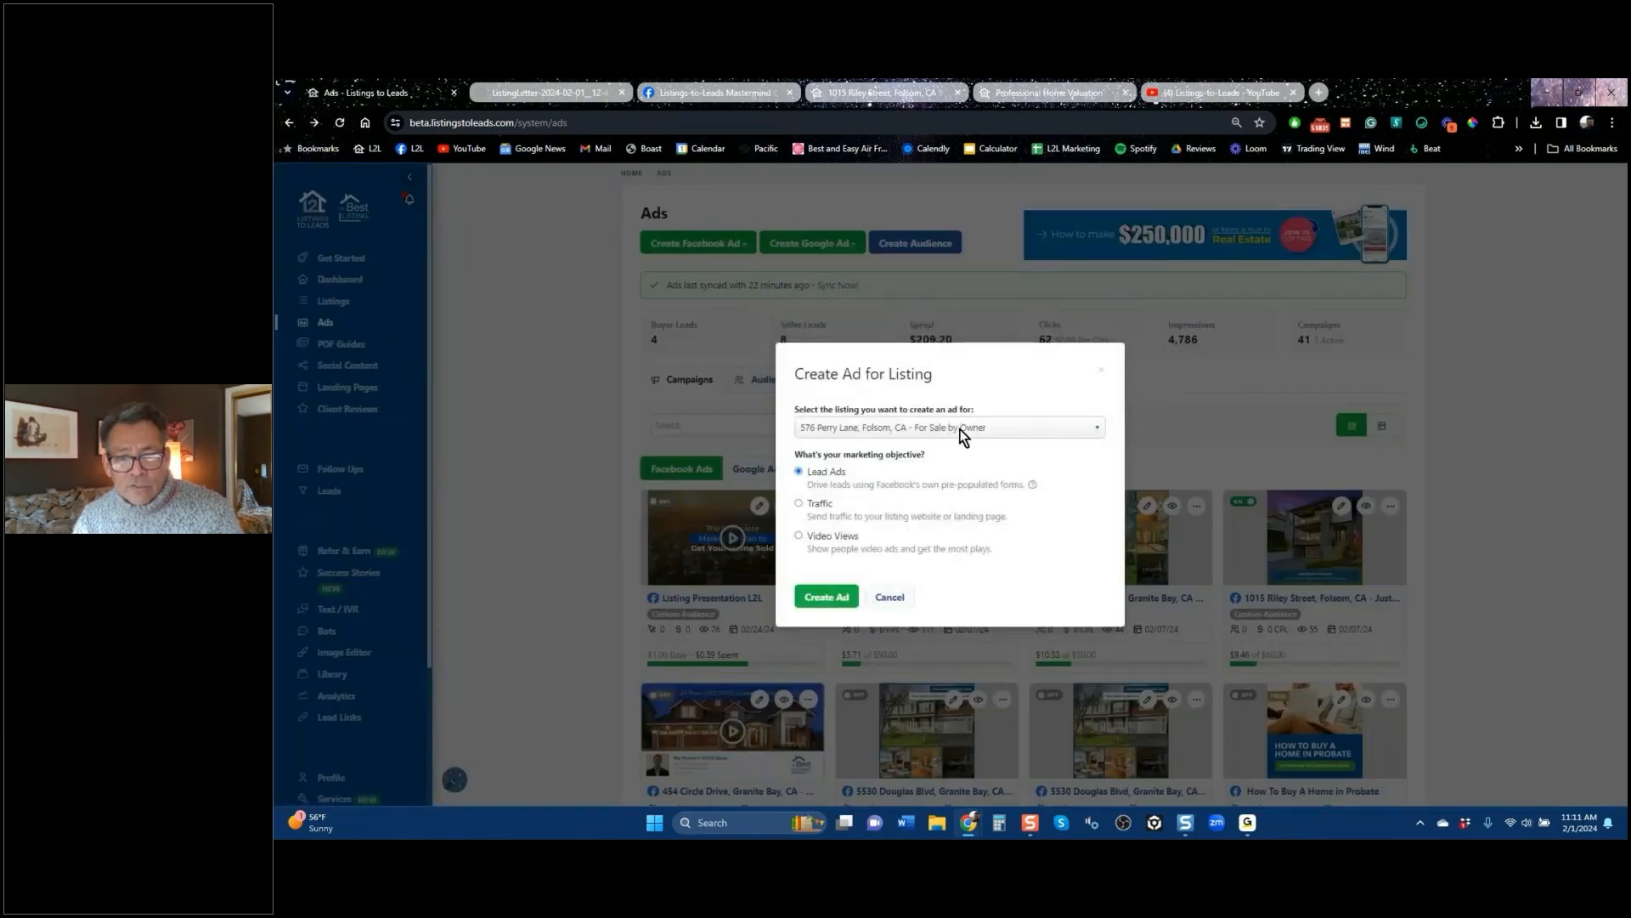
{"action": "left_click", "coordinate": [962, 429]}
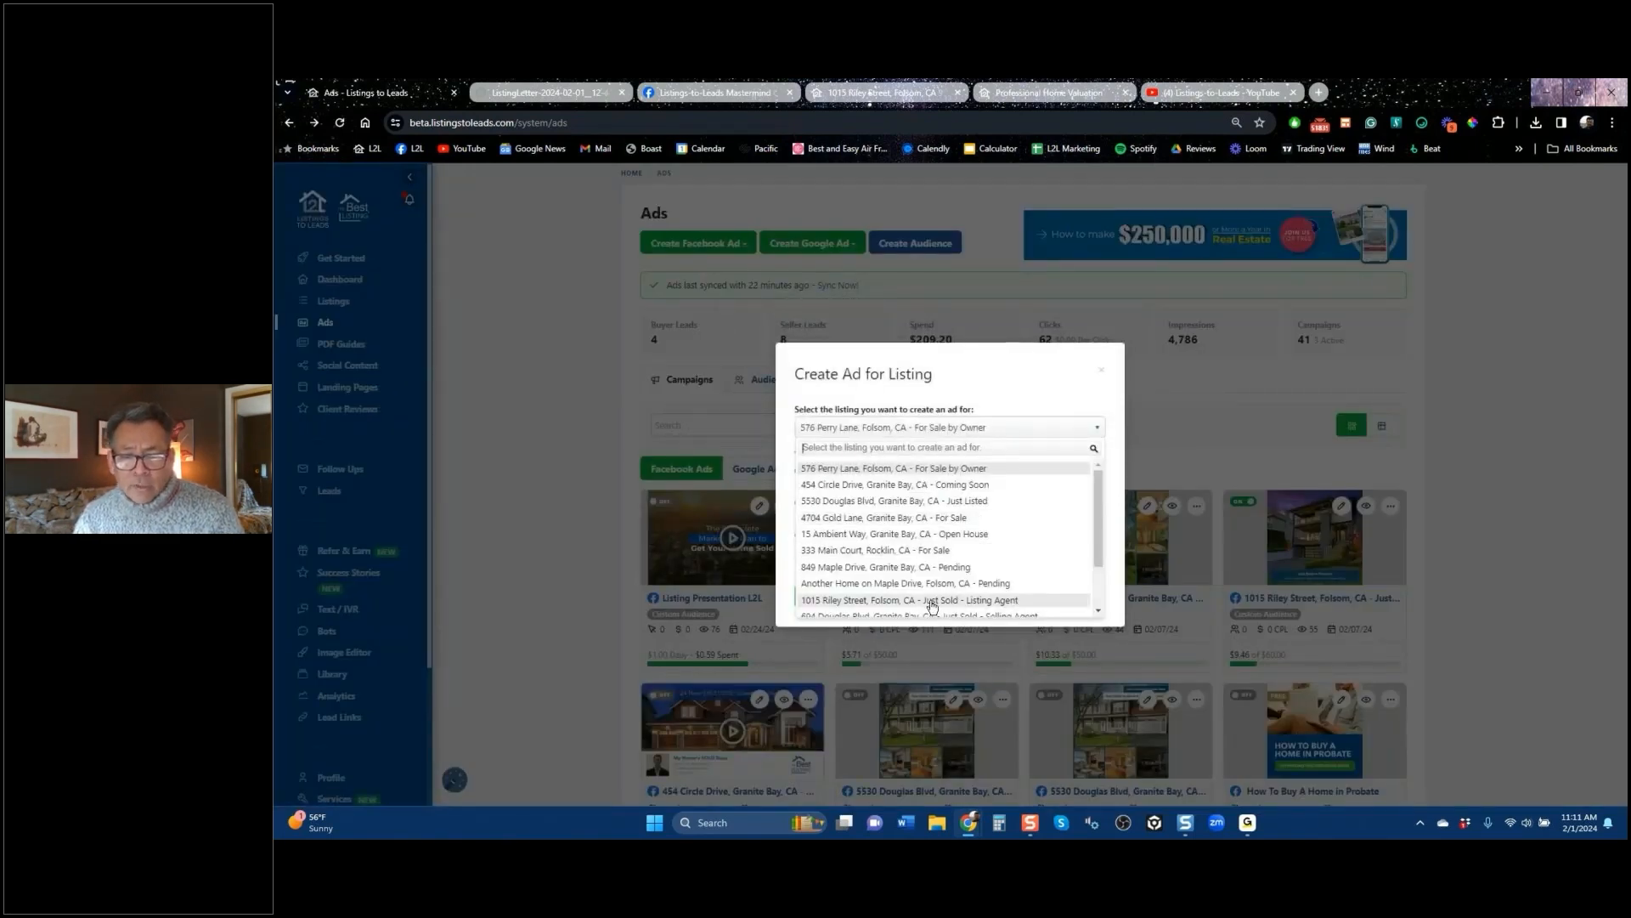
{"action": "left_click", "coordinate": [885, 599]}
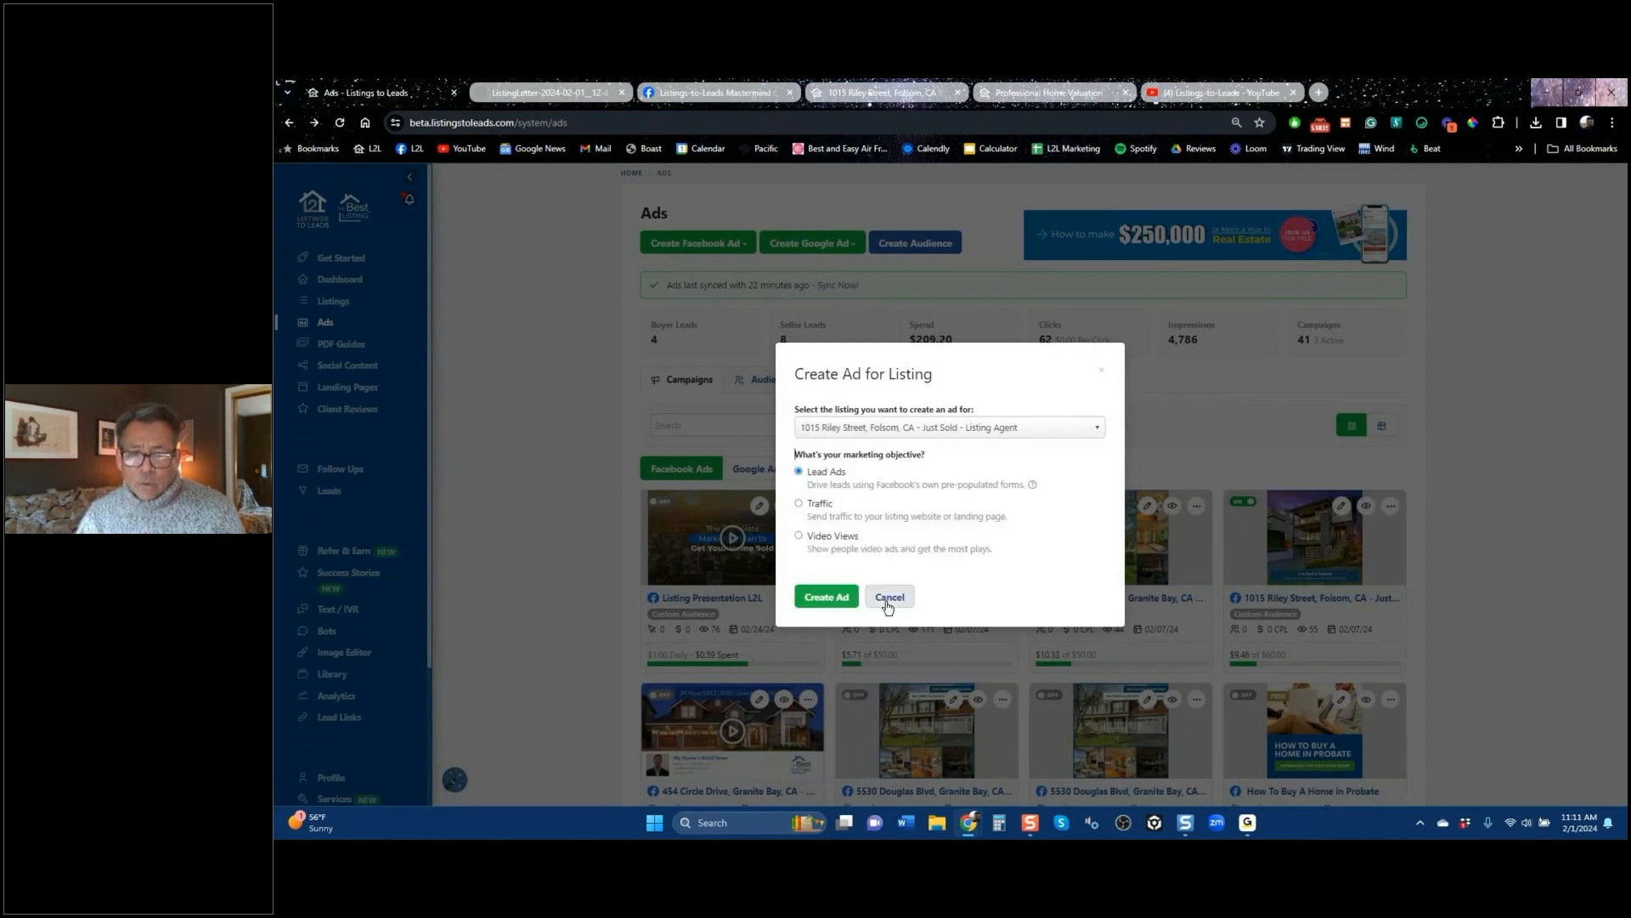
{"action": "left_click", "coordinate": [834, 601]}
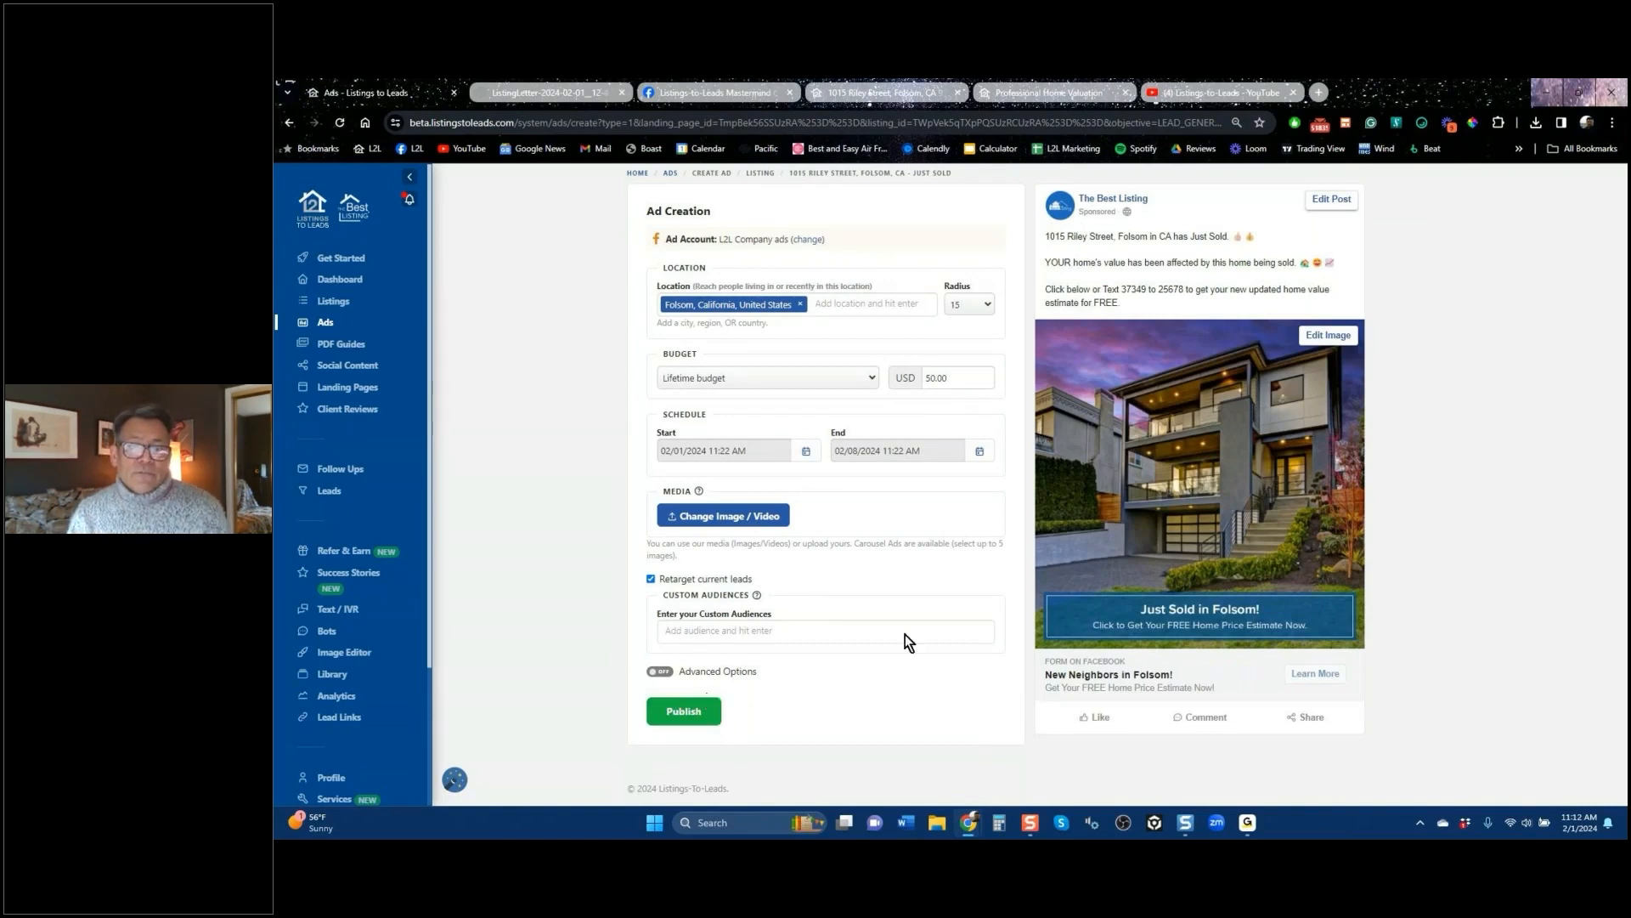
Step: Select the 50.00 lifetime budget amount on the Folsom just-sold ad draft
{"action": "left_click", "coordinate": [952, 376]}
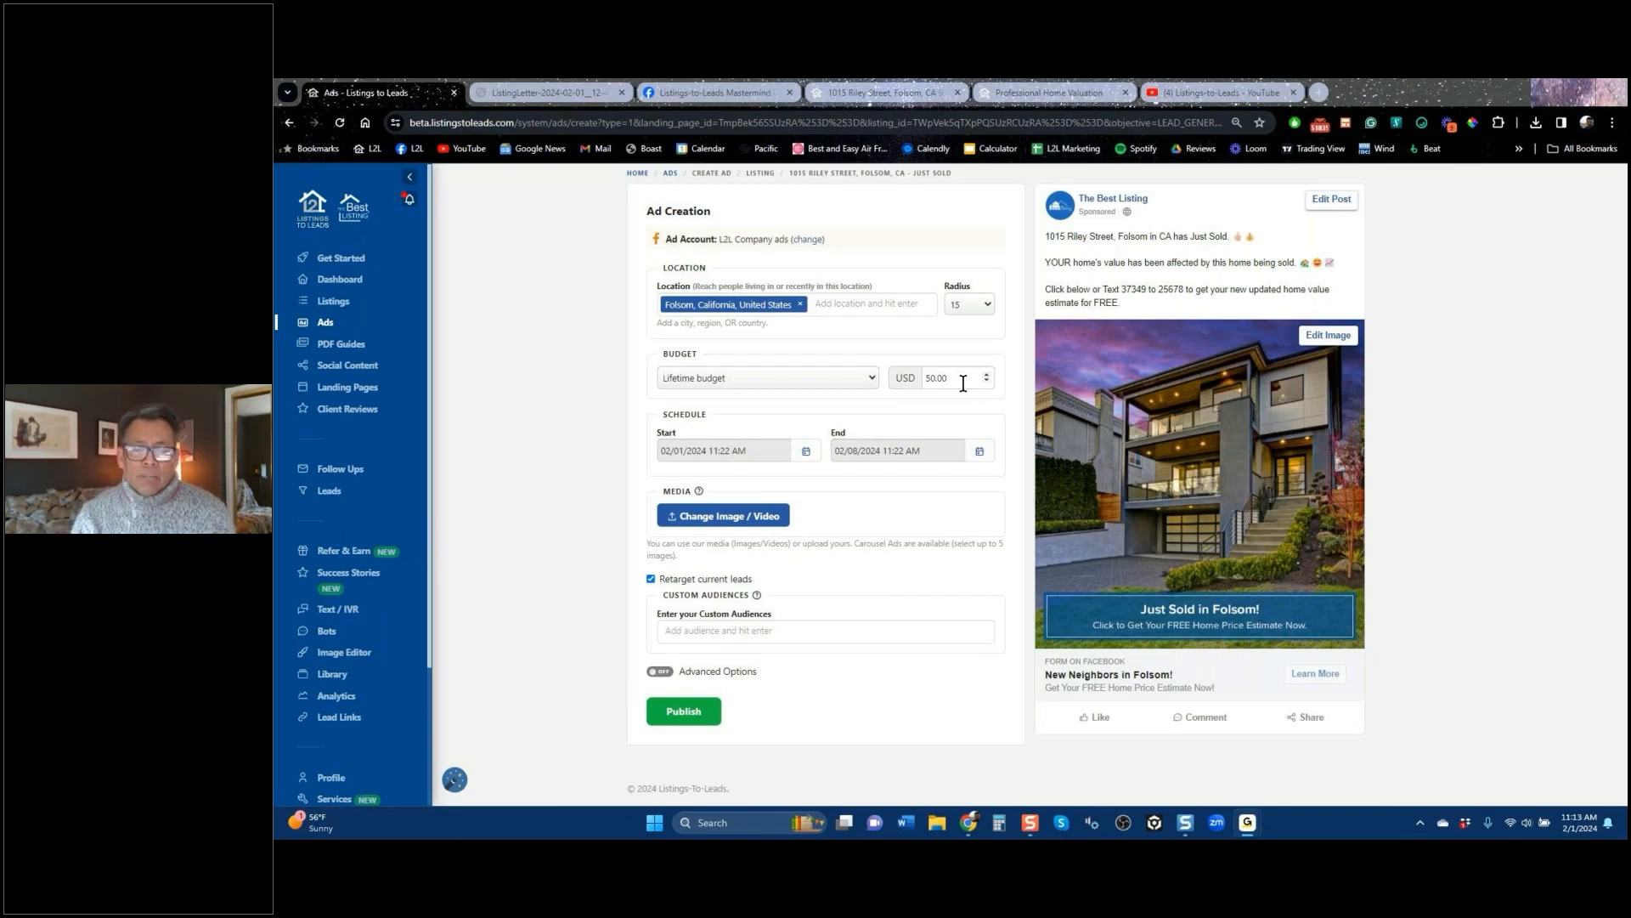
Step: From the Ads page, start a landing page ad and choose the Orinda landing page
{"action": "left_click", "coordinate": [290, 124]}
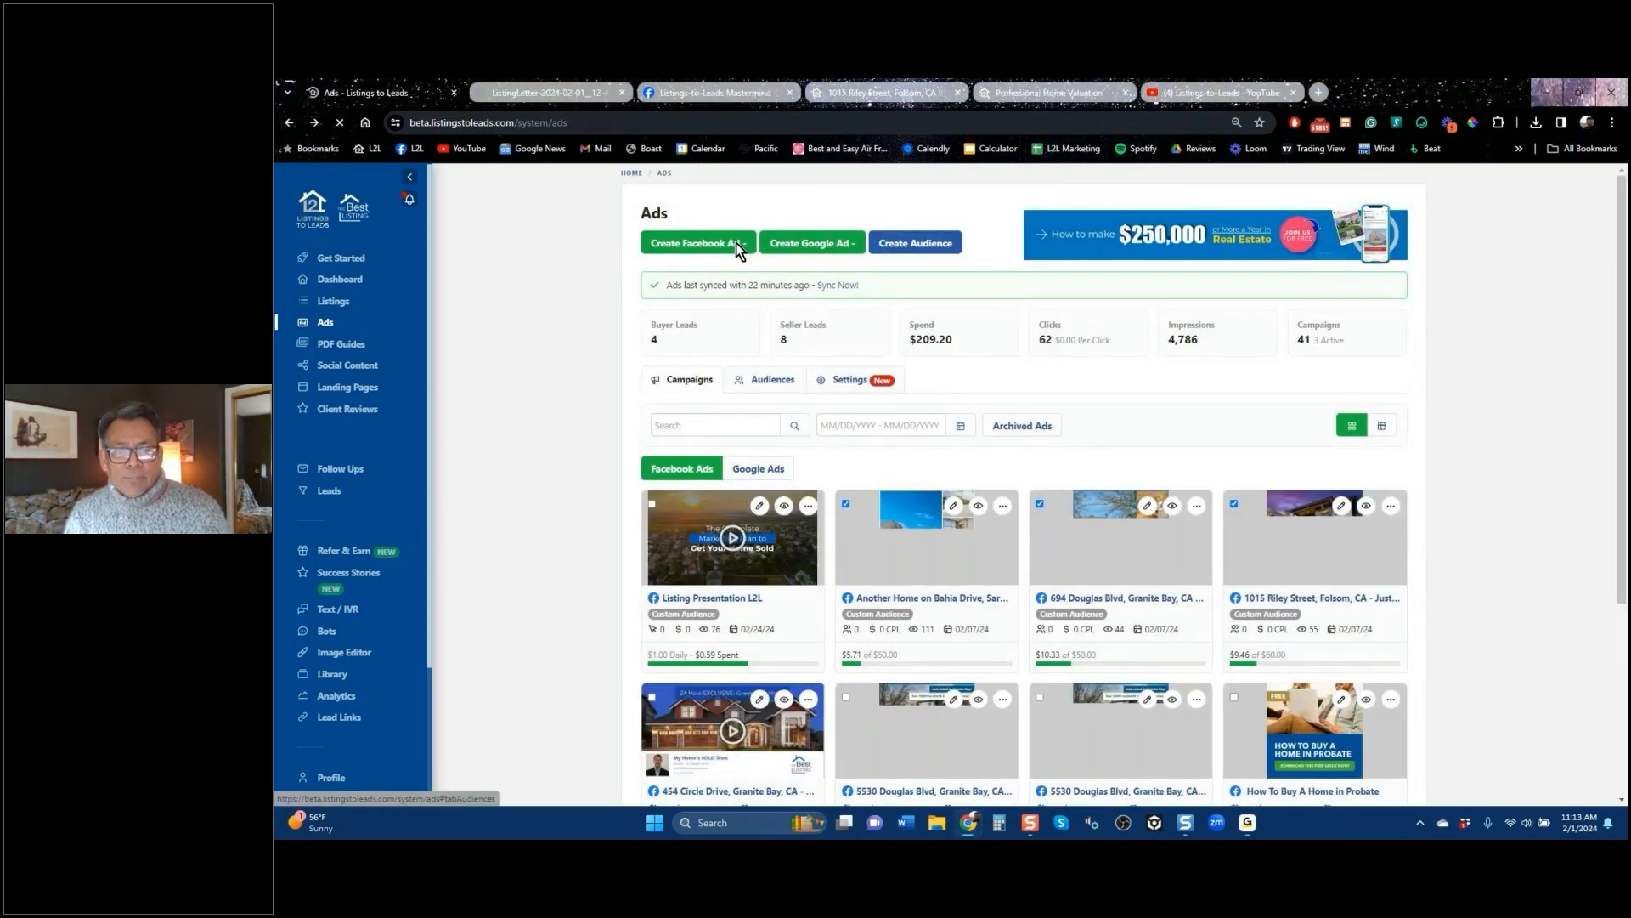
{"action": "left_click", "coordinate": [738, 245]}
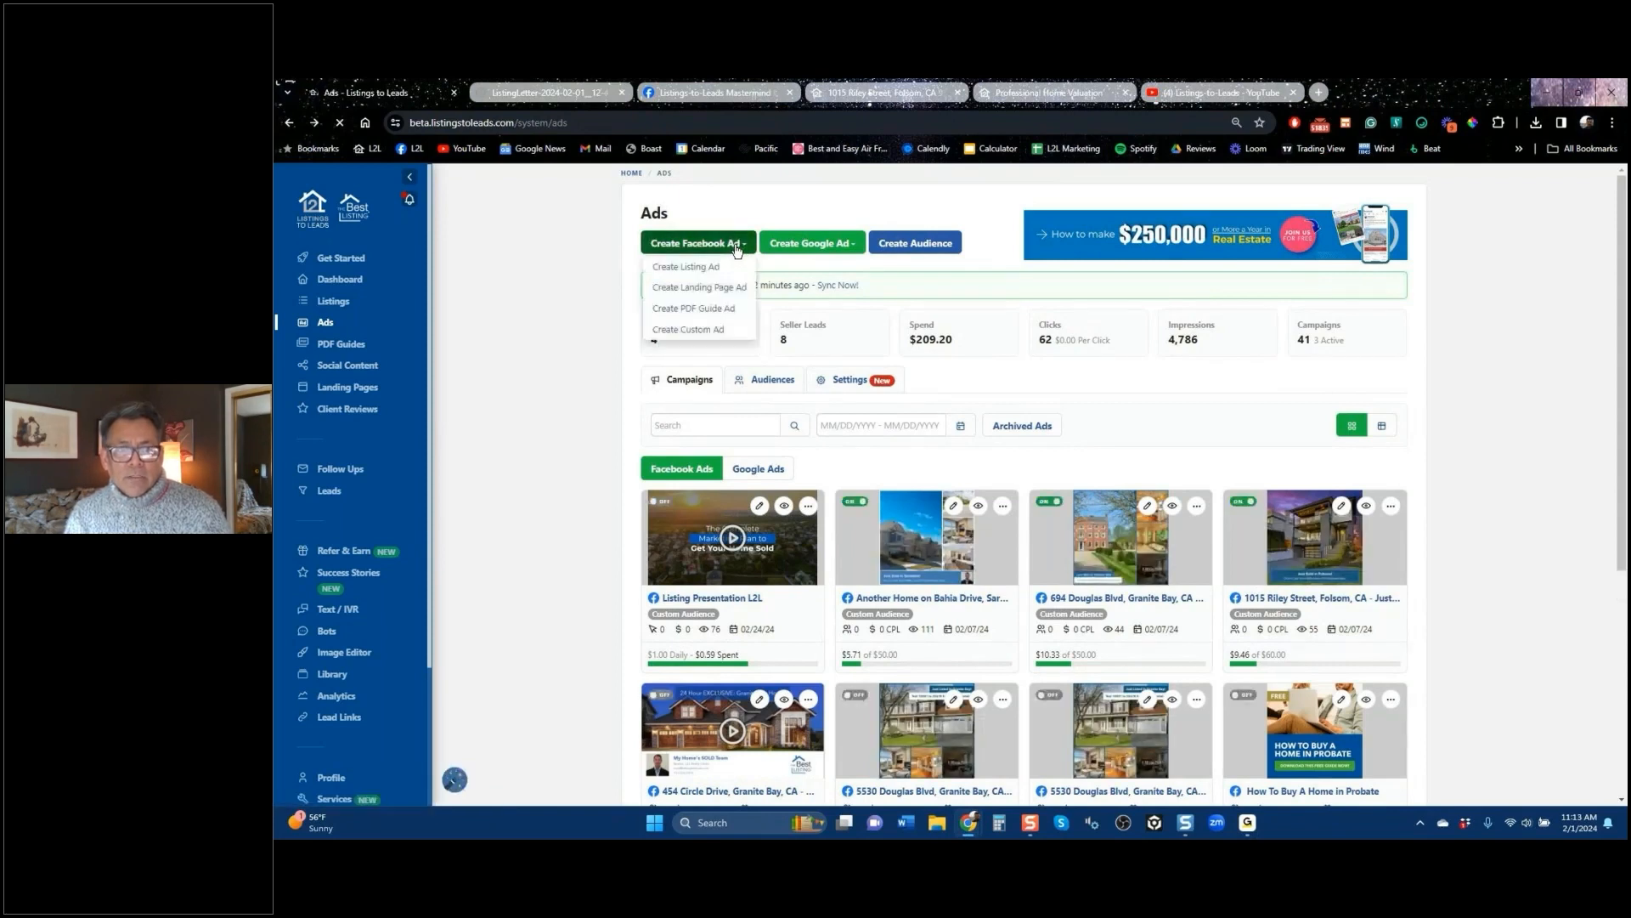
{"action": "left_click", "coordinate": [701, 288]}
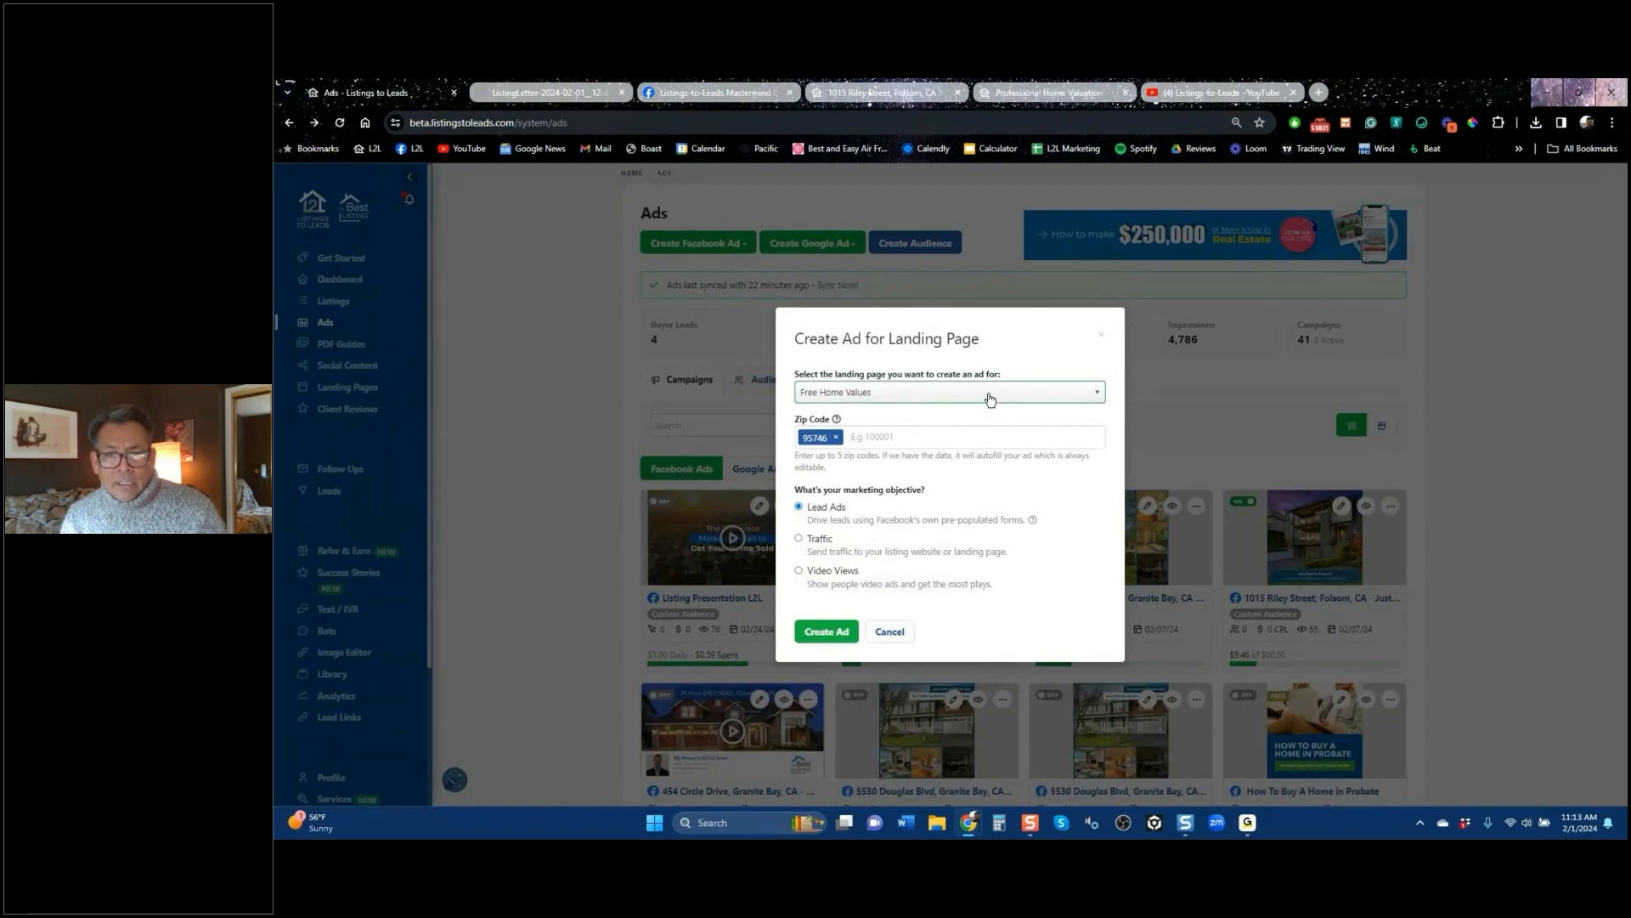
{"action": "left_click", "coordinate": [990, 399]}
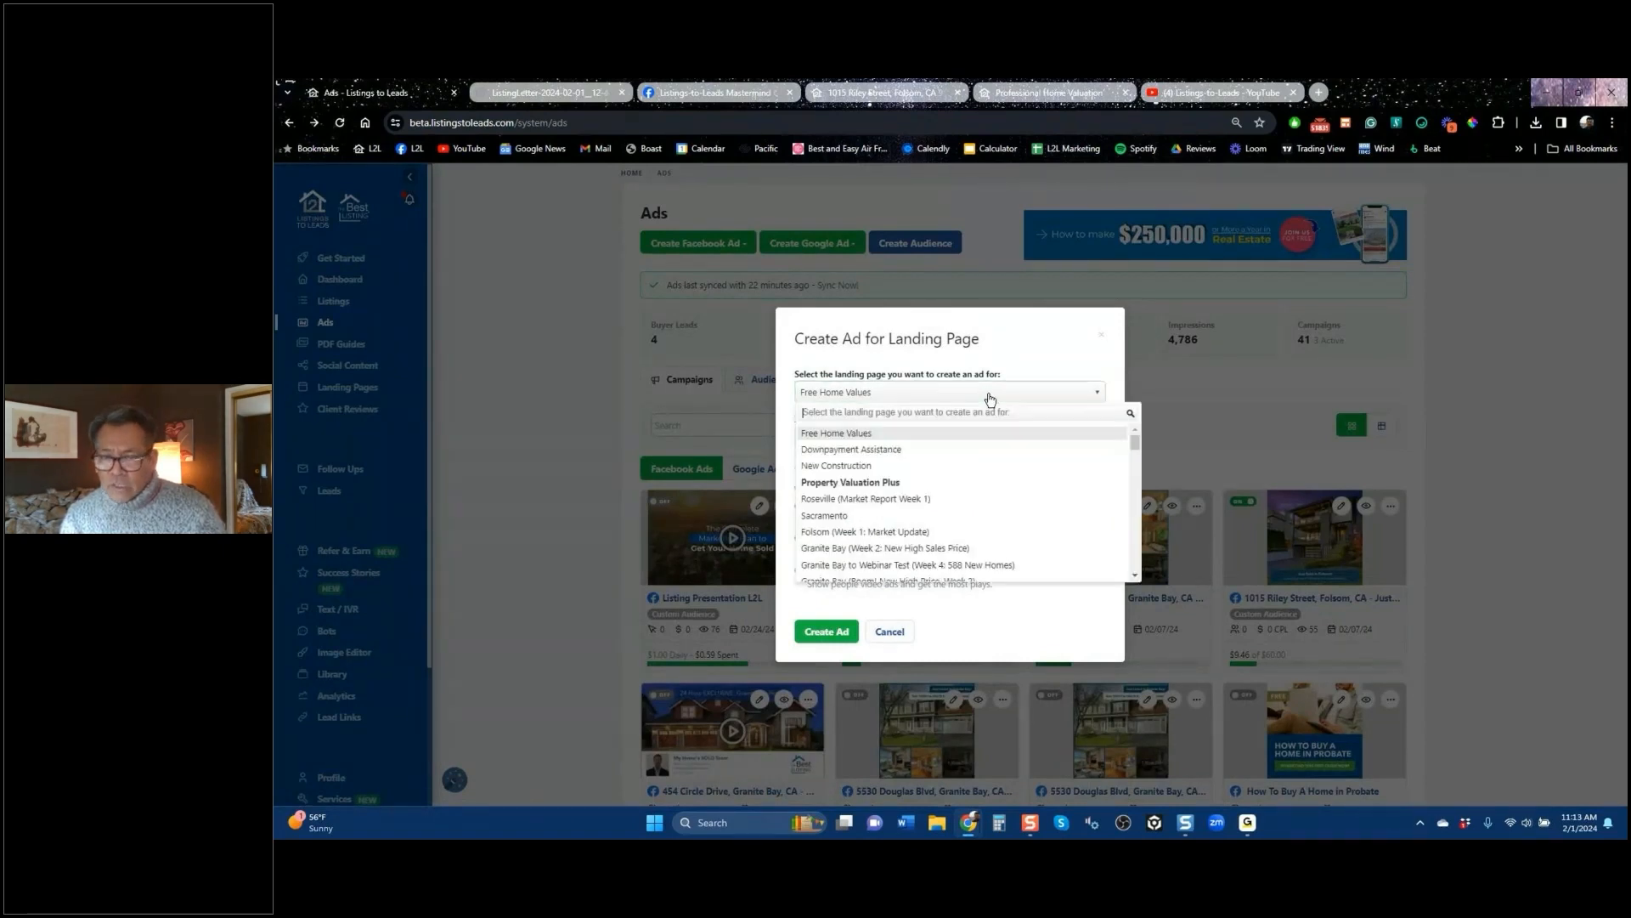
{"action": "scroll", "coordinate": [1135, 450], "scroll_direction": "down", "scroll_amount": 4}
{"action": "scroll", "coordinate": [1136, 466], "scroll_direction": "down", "scroll_amount": 2}
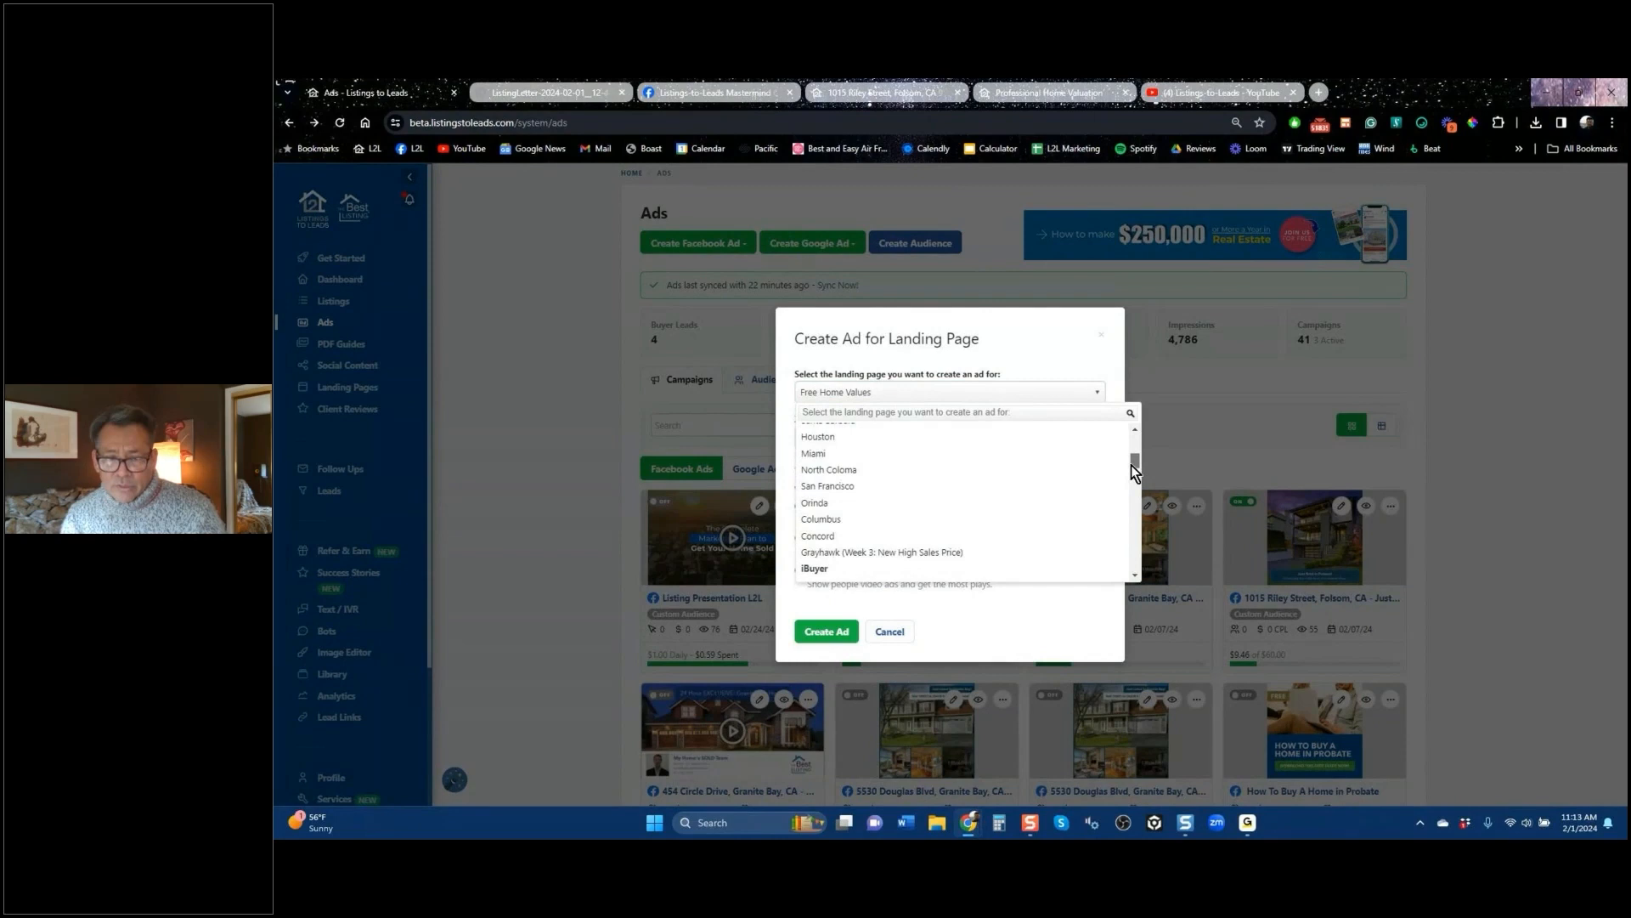
{"action": "left_click", "coordinate": [846, 504]}
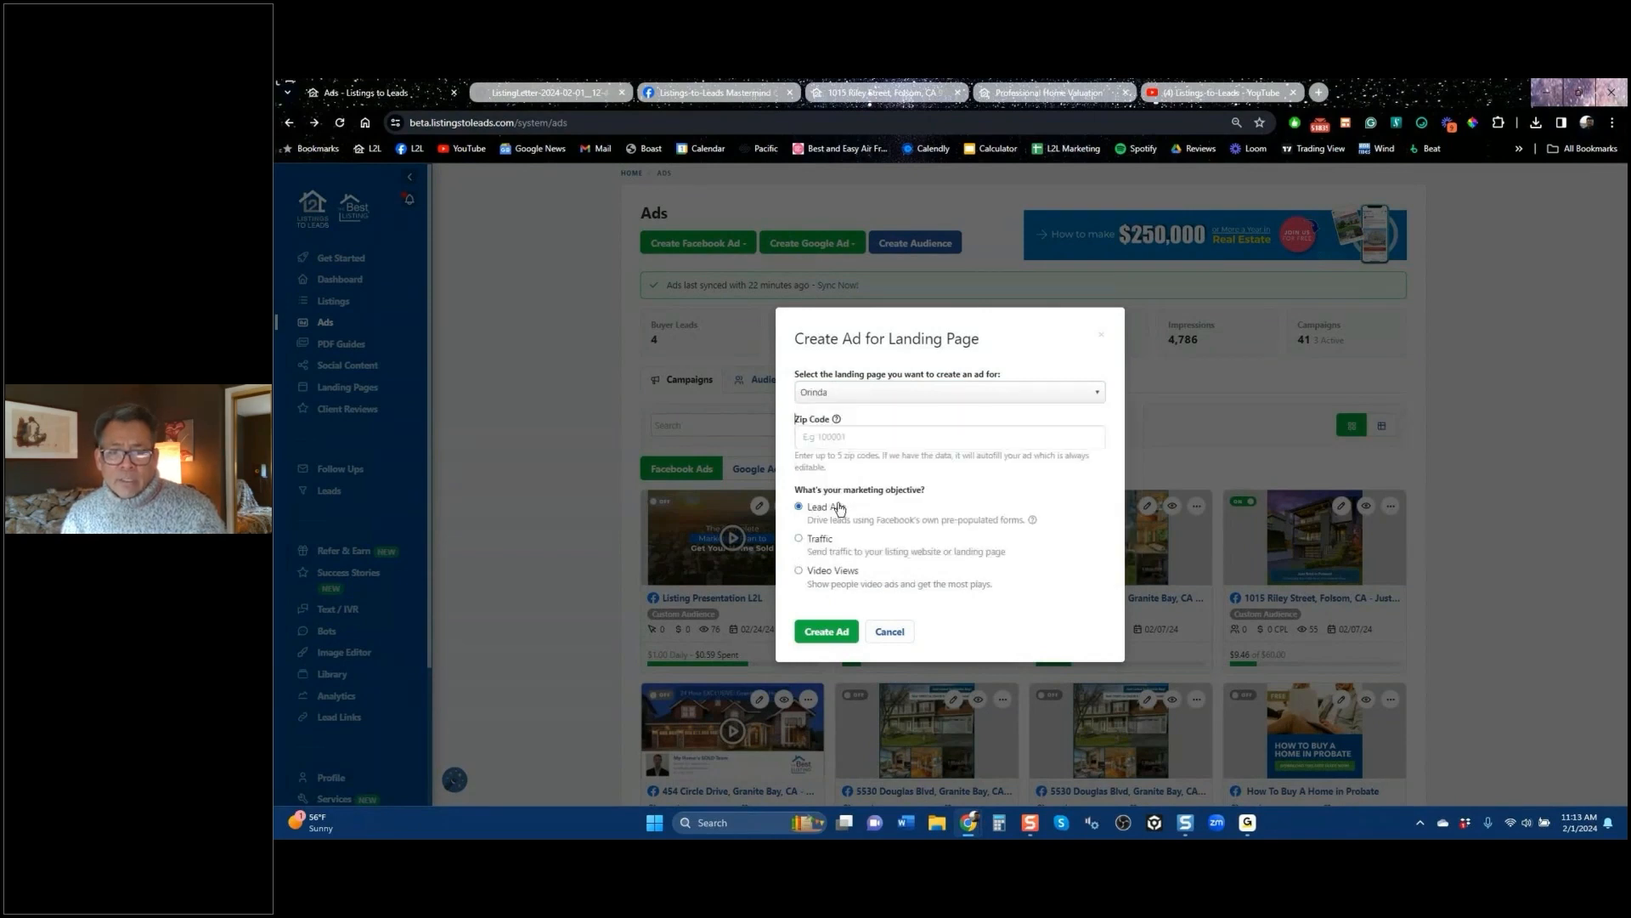
Step: Create the Orinda ad, add Orinda, California as its target location, and open a blank browser tab
{"action": "left_click", "coordinate": [828, 631]}
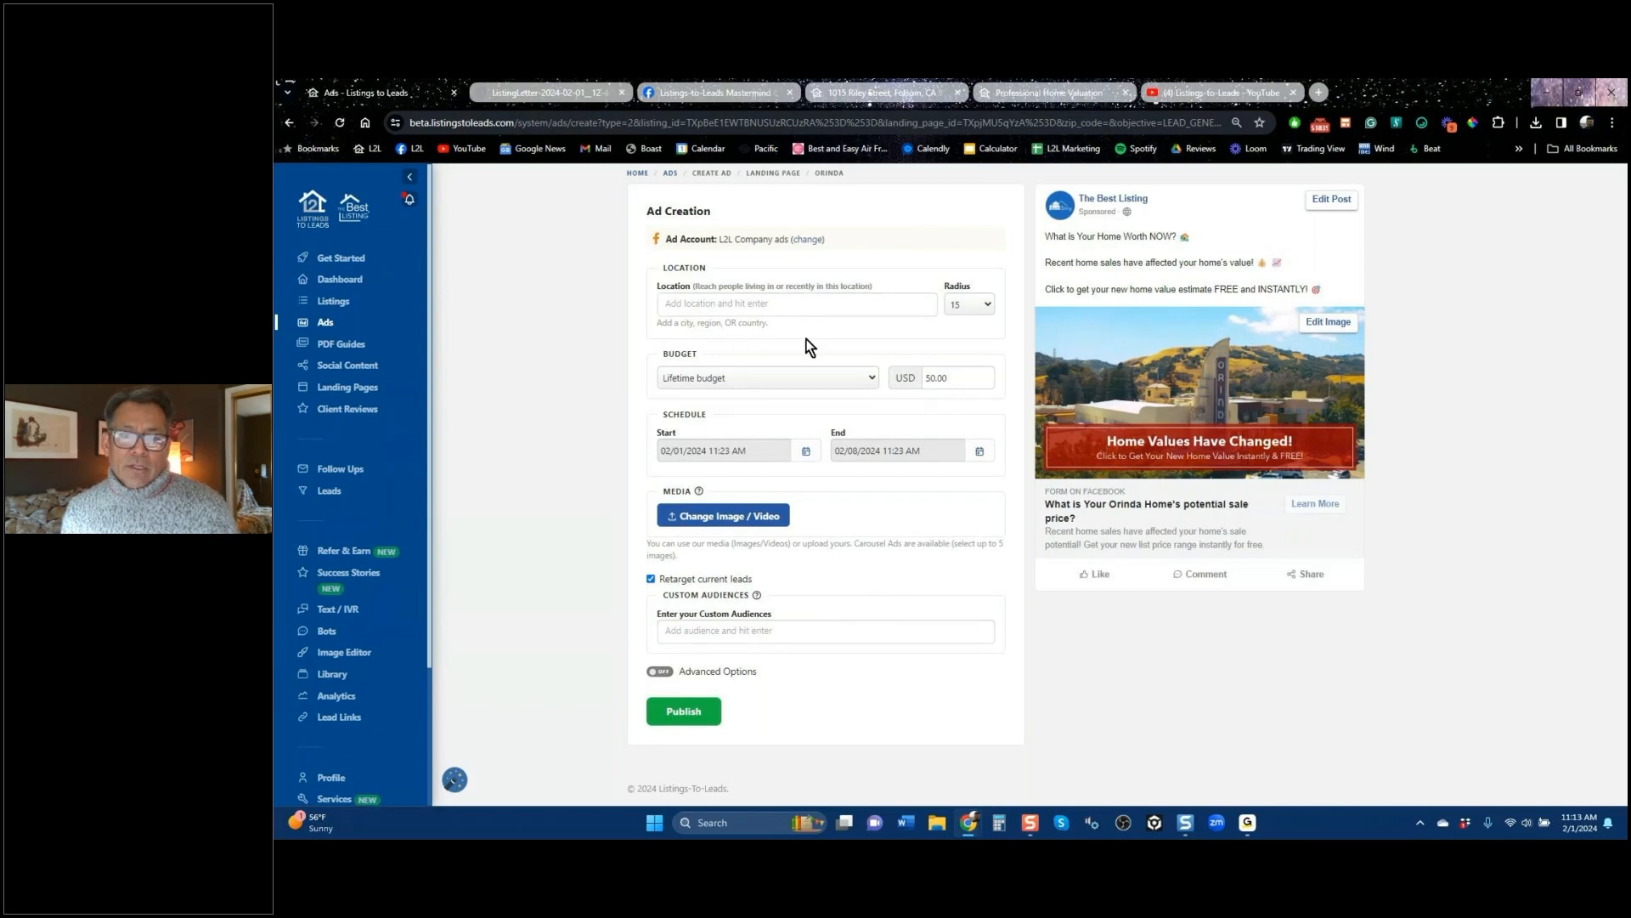
{"action": "left_click", "coordinate": [952, 375]}
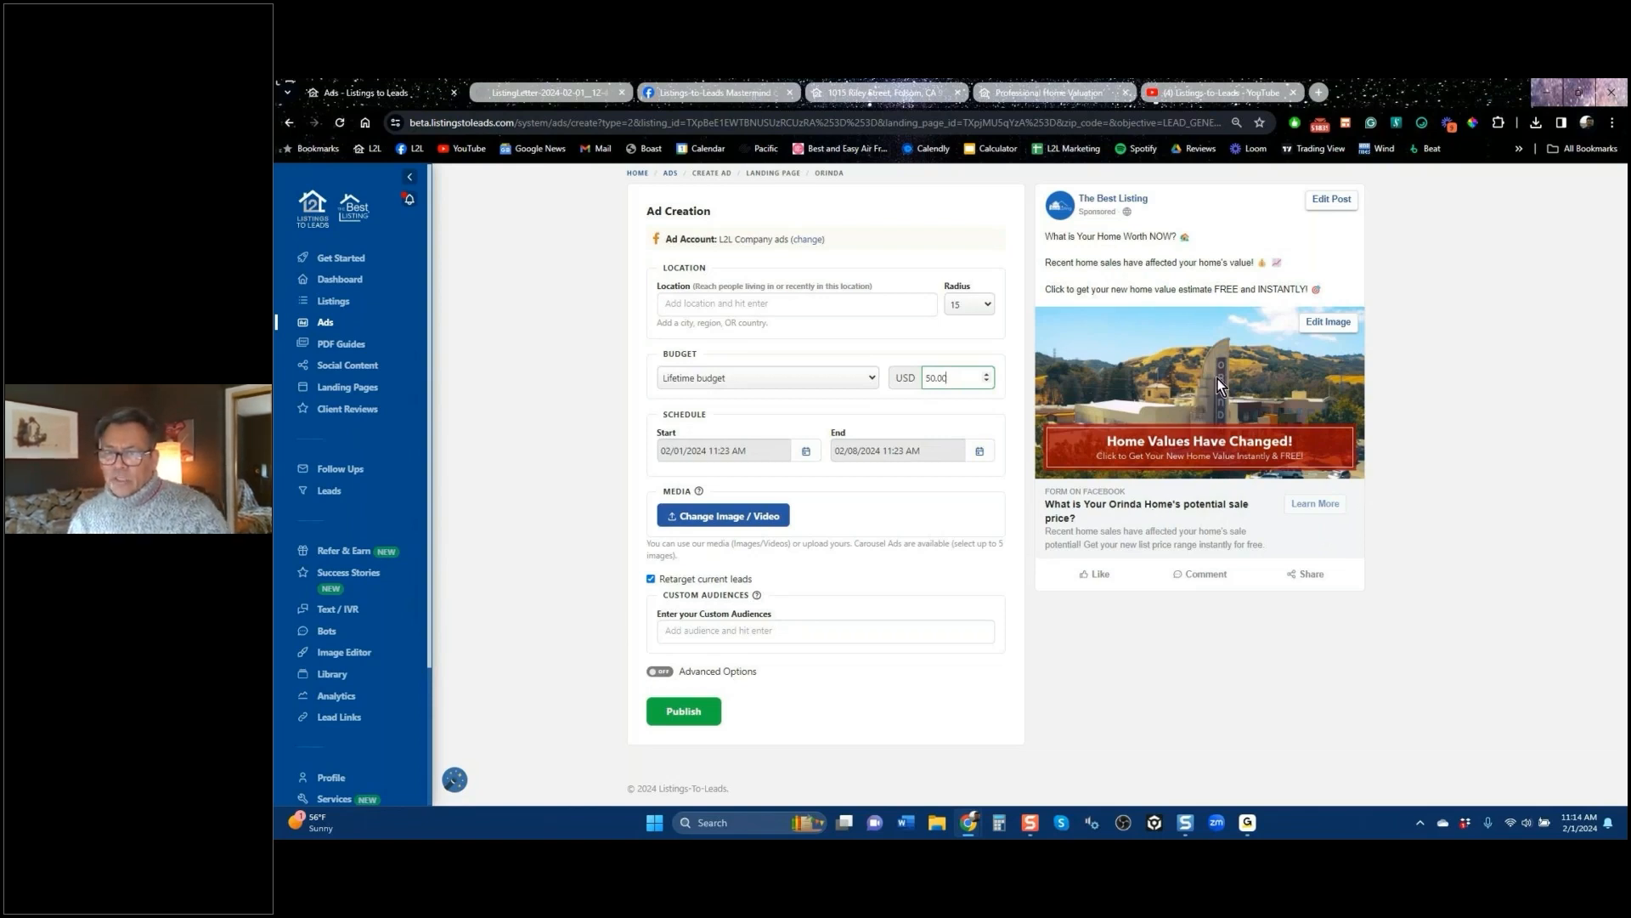
{"action": "left_click", "coordinate": [727, 313]}
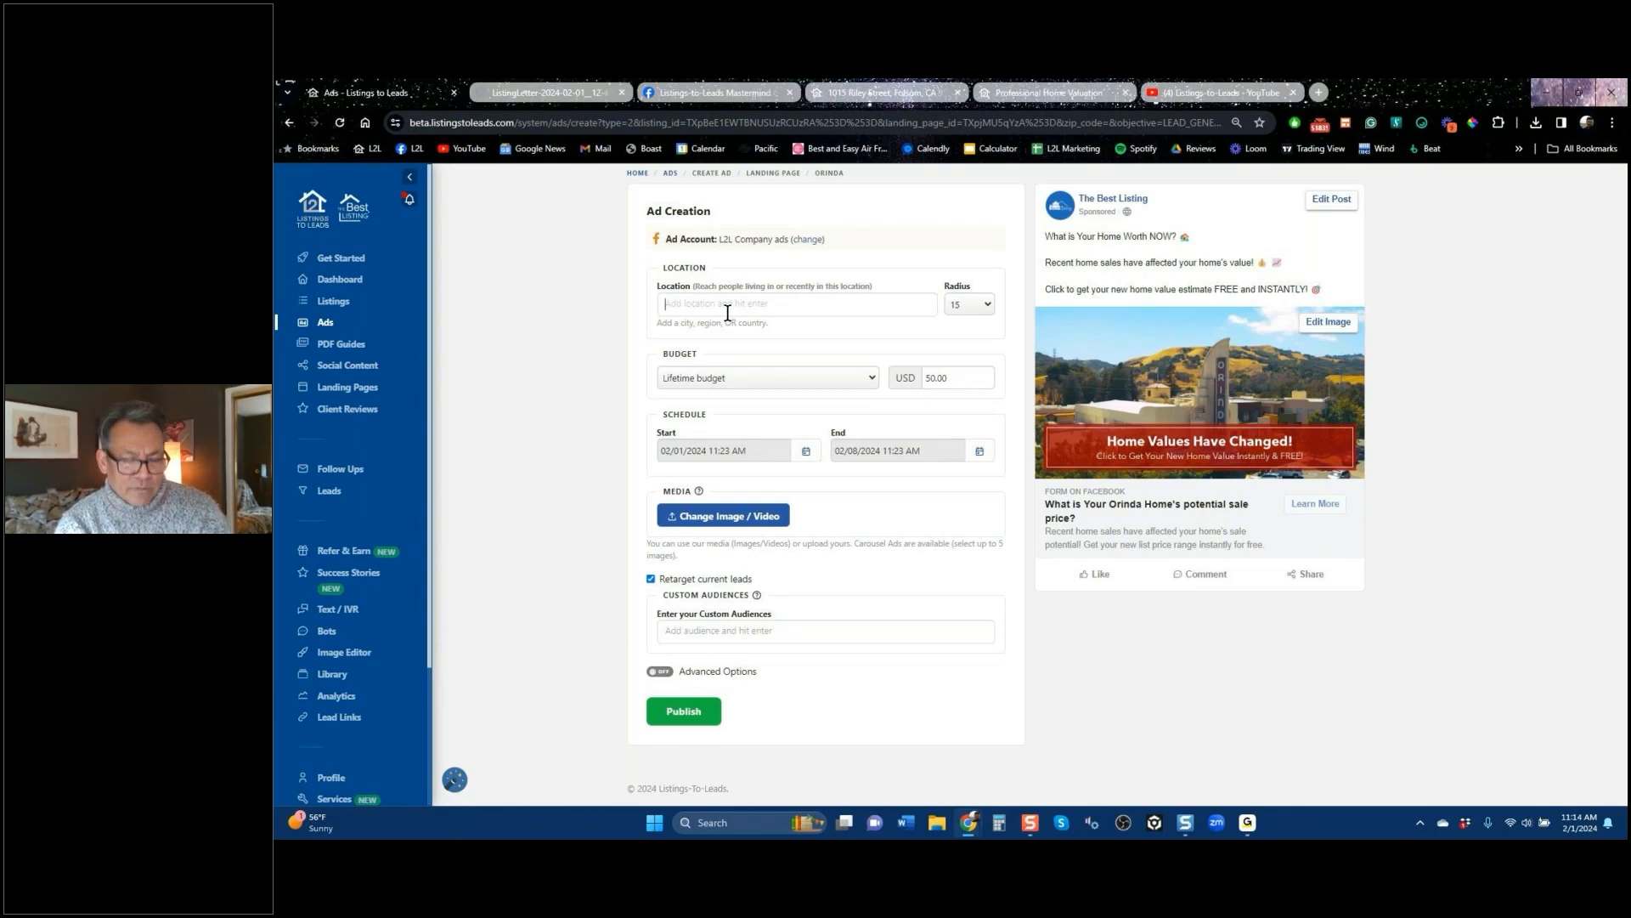
{"action": "type", "text": "orind"}
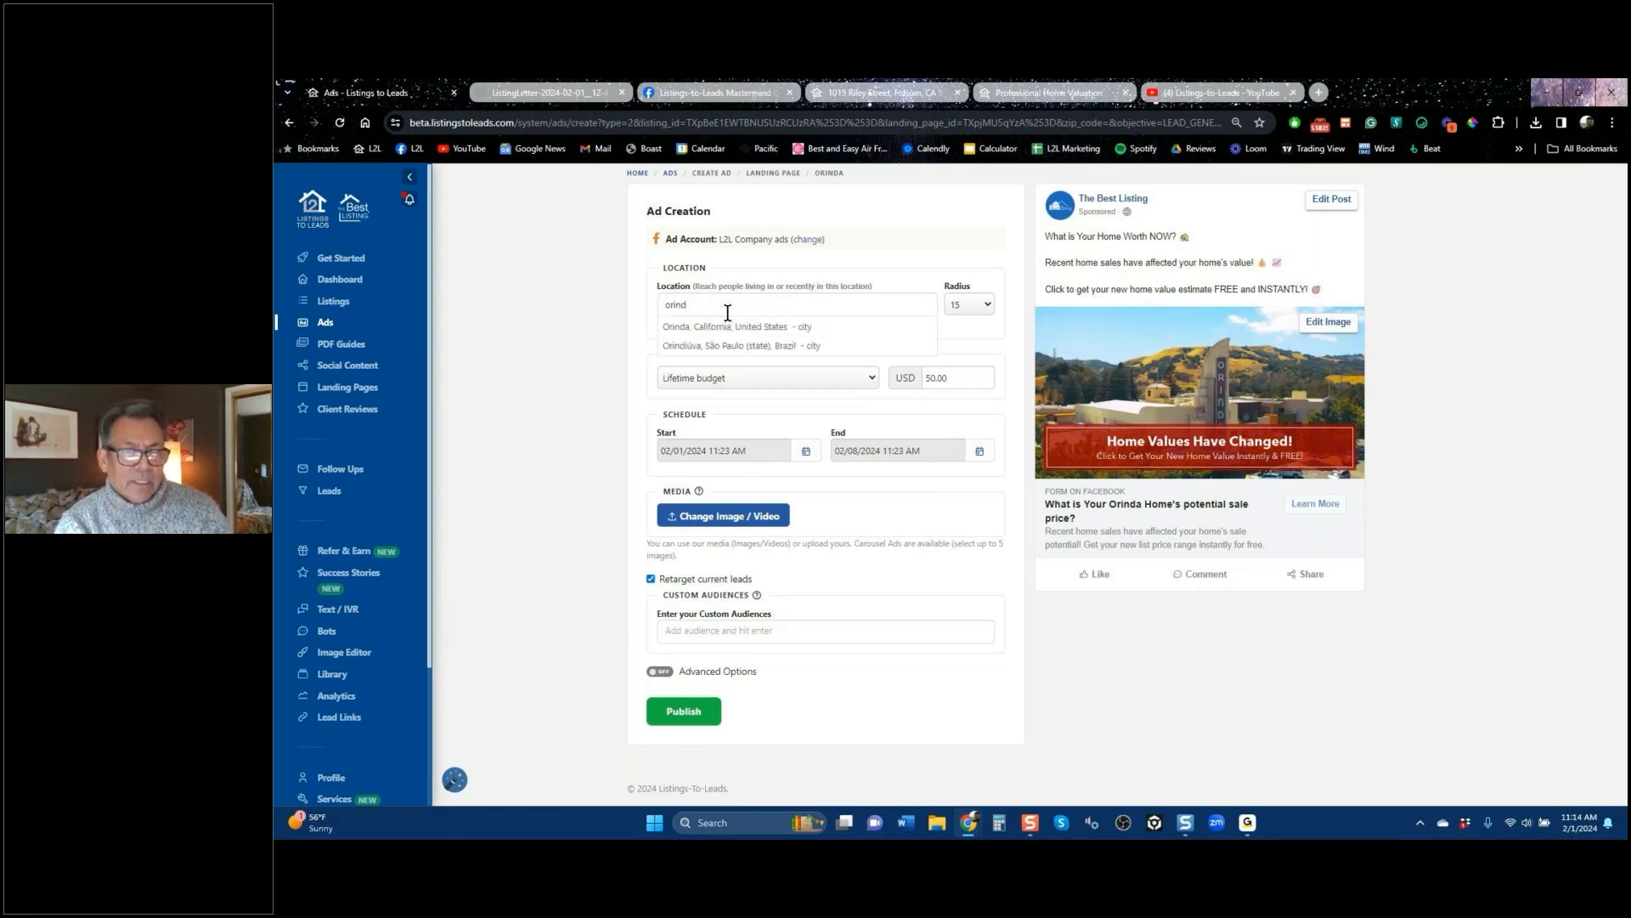
{"action": "key", "text": "Down"}
{"action": "key", "text": "Return"}
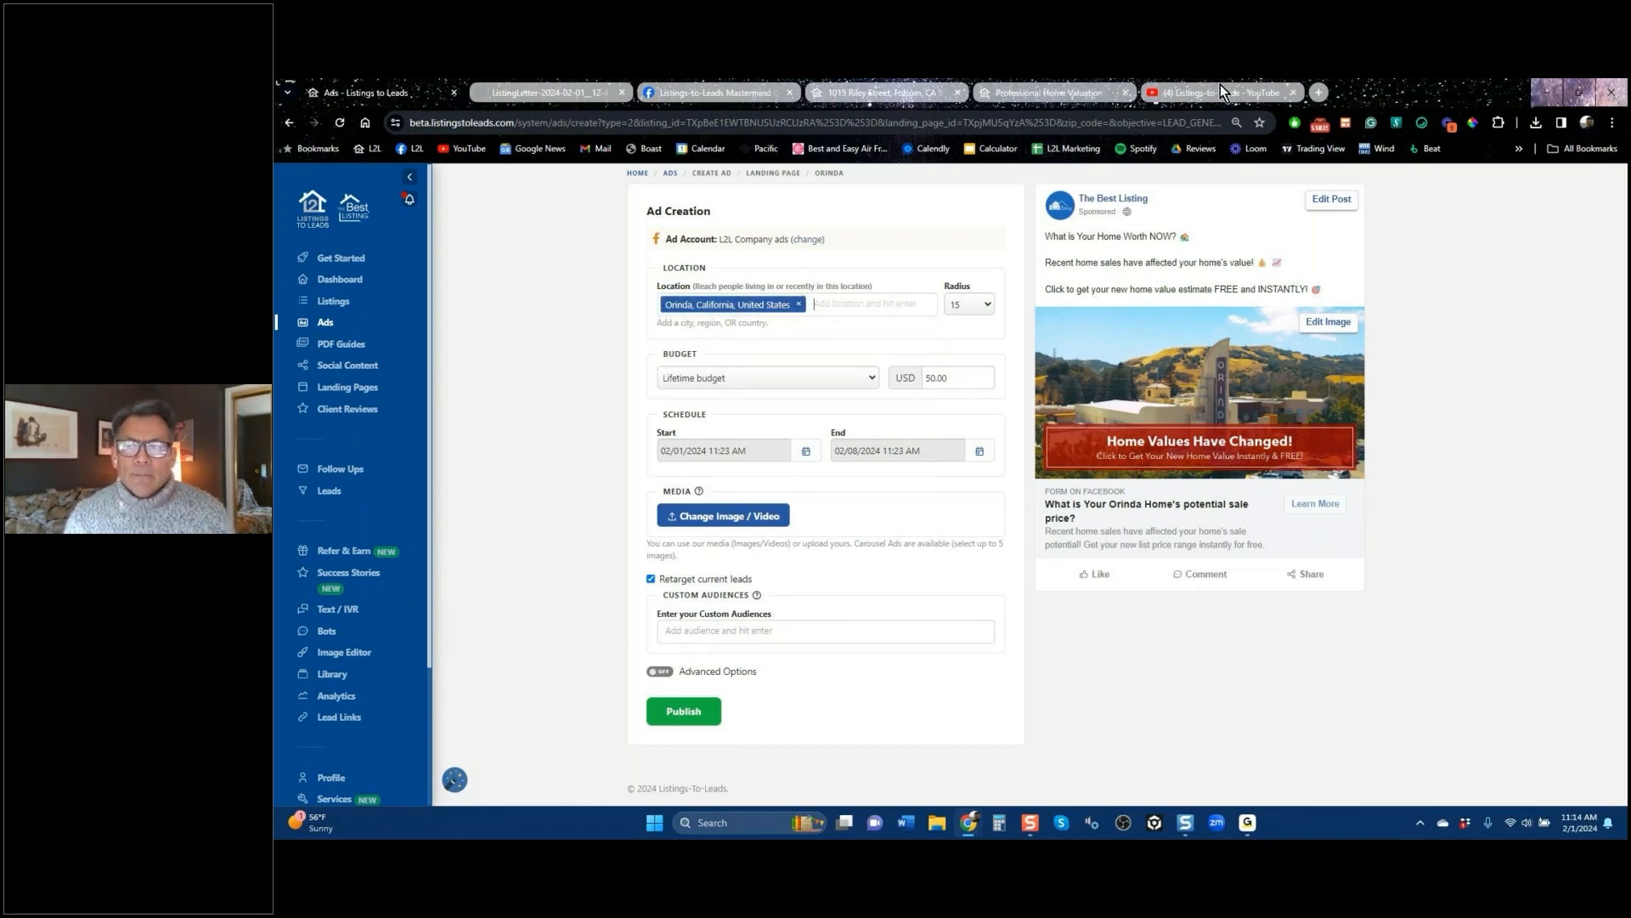
{"action": "double_click", "coordinate": [1322, 92]}
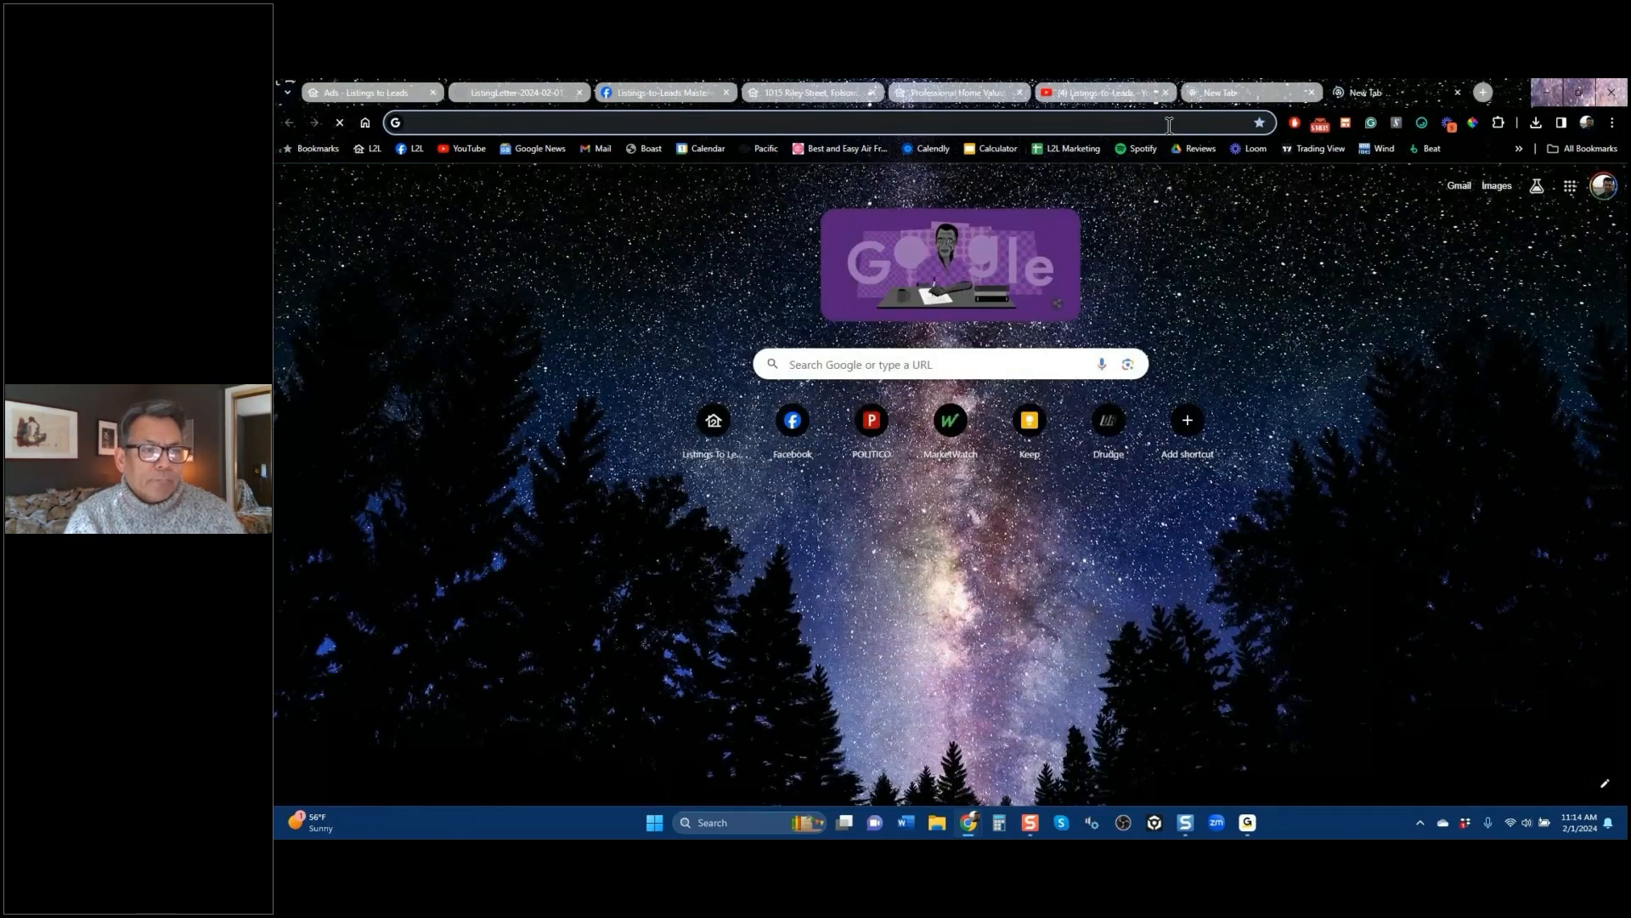
Step: Search Google for Orinda, California and open its map in Google Maps
{"action": "type", "text": "orind"}
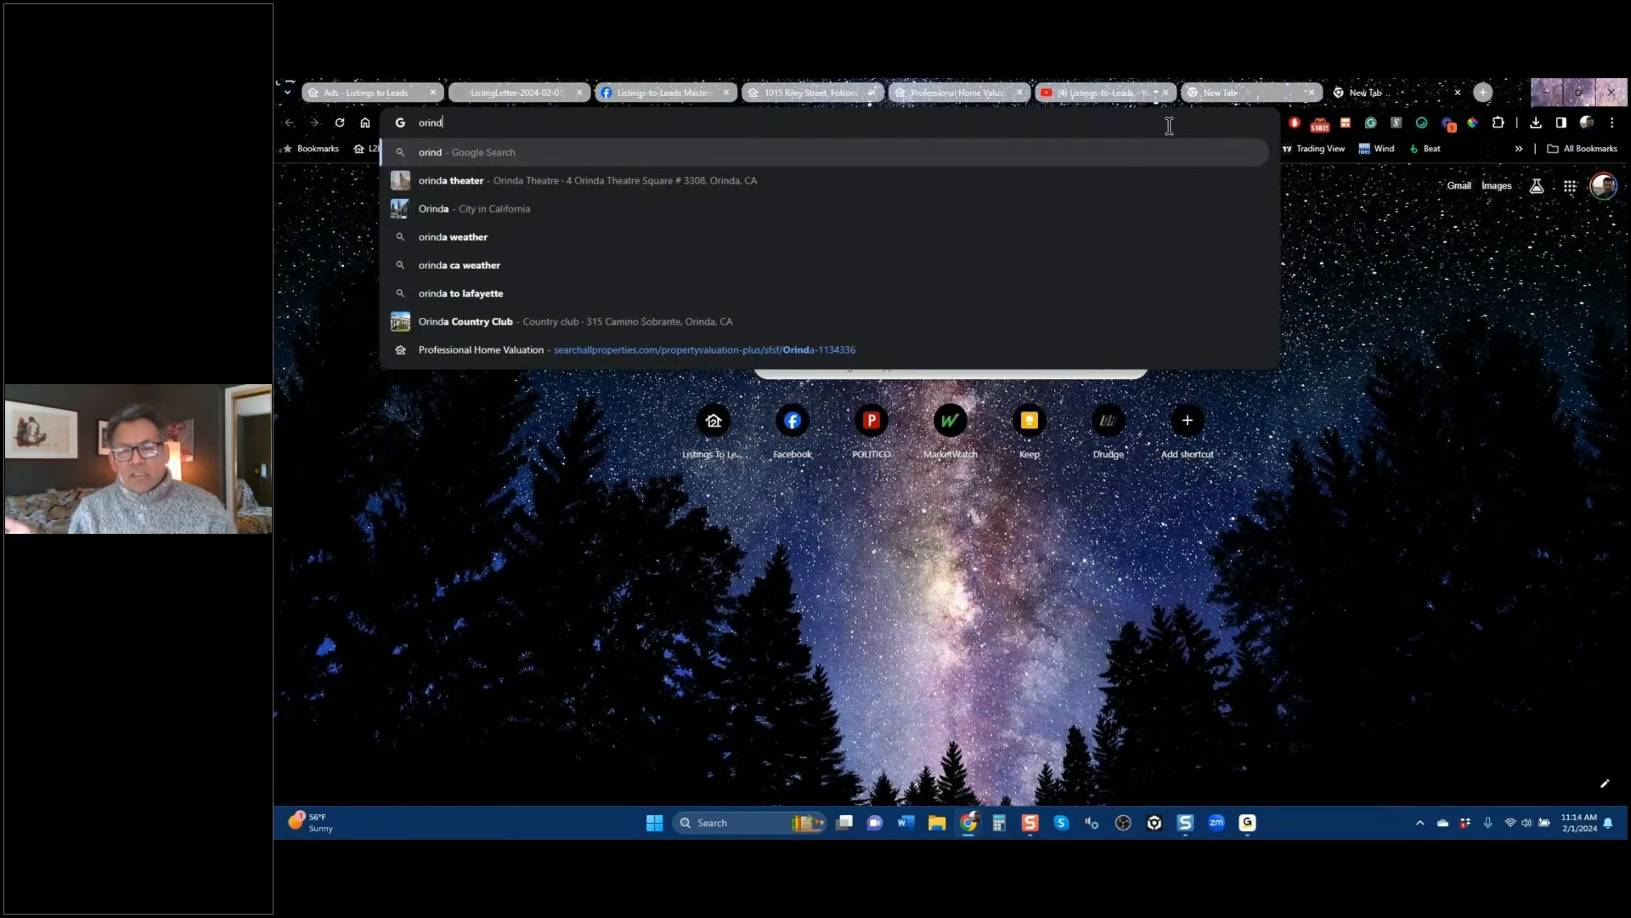
{"action": "key", "text": "Down"}
{"action": "key", "text": "Down"}
{"action": "key", "text": "Return"}
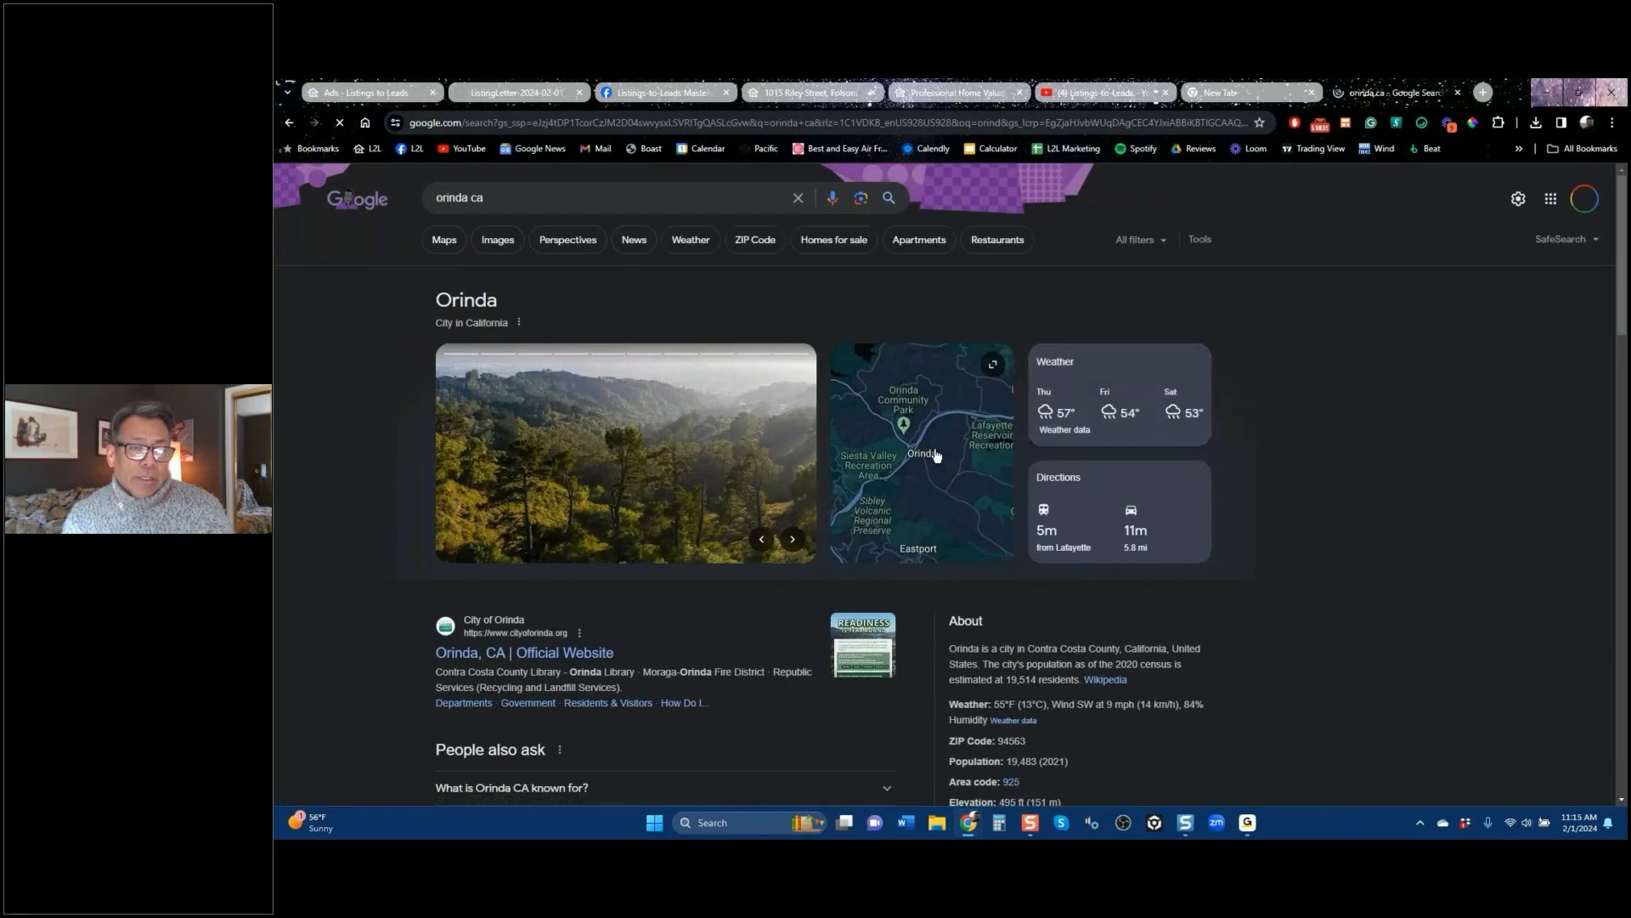
{"action": "left_click", "coordinate": [926, 458]}
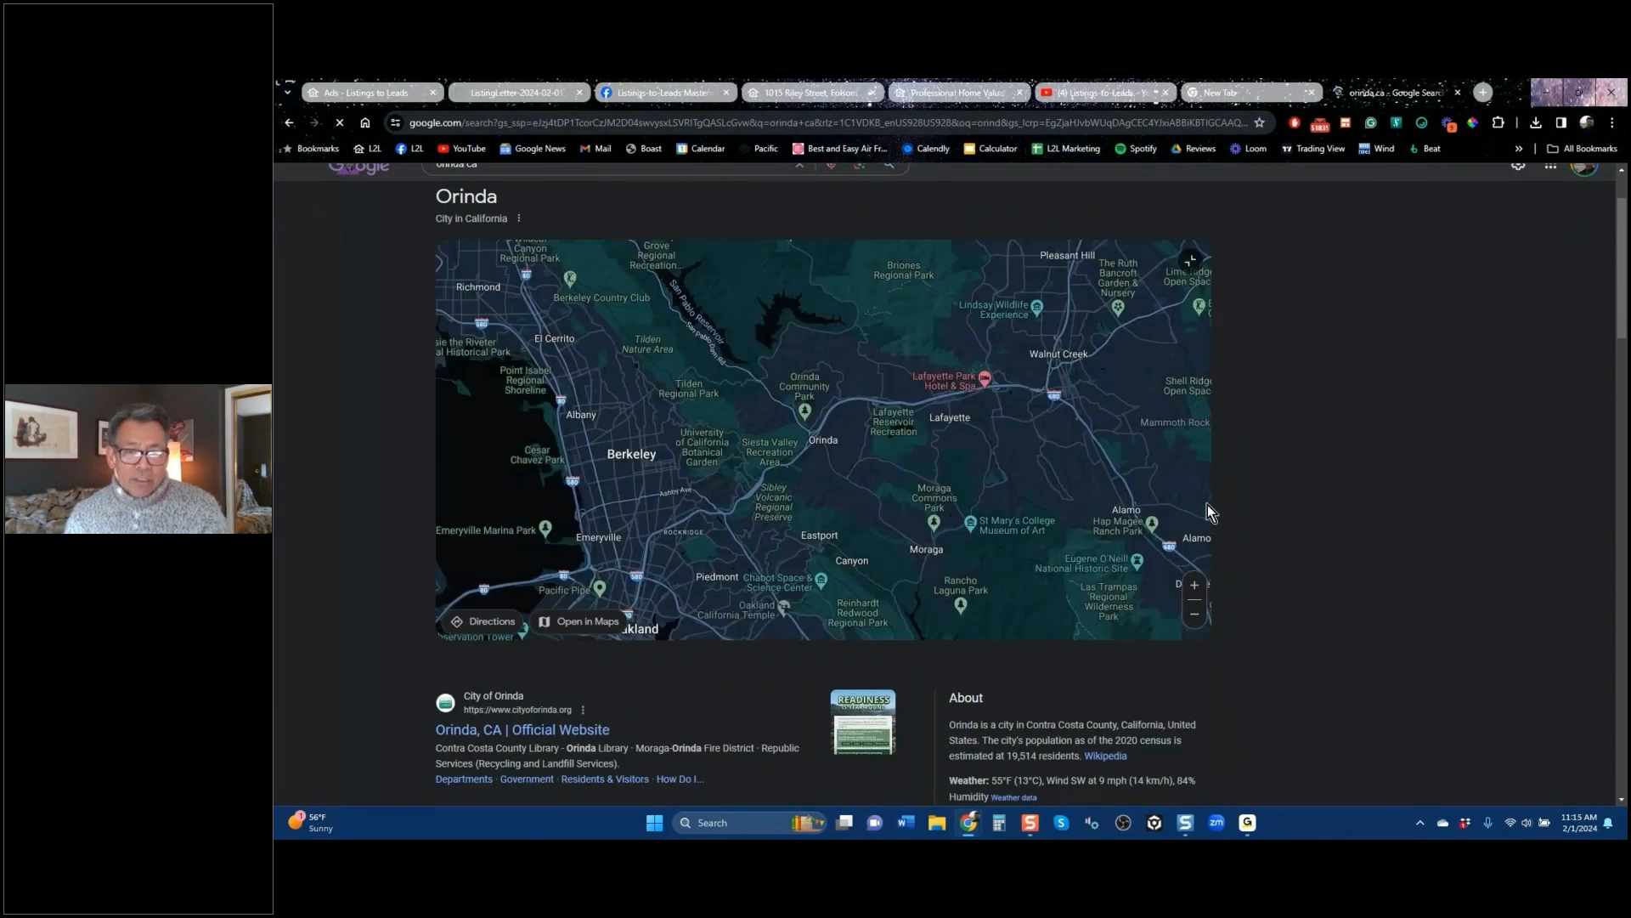
{"action": "left_click", "coordinate": [588, 621]}
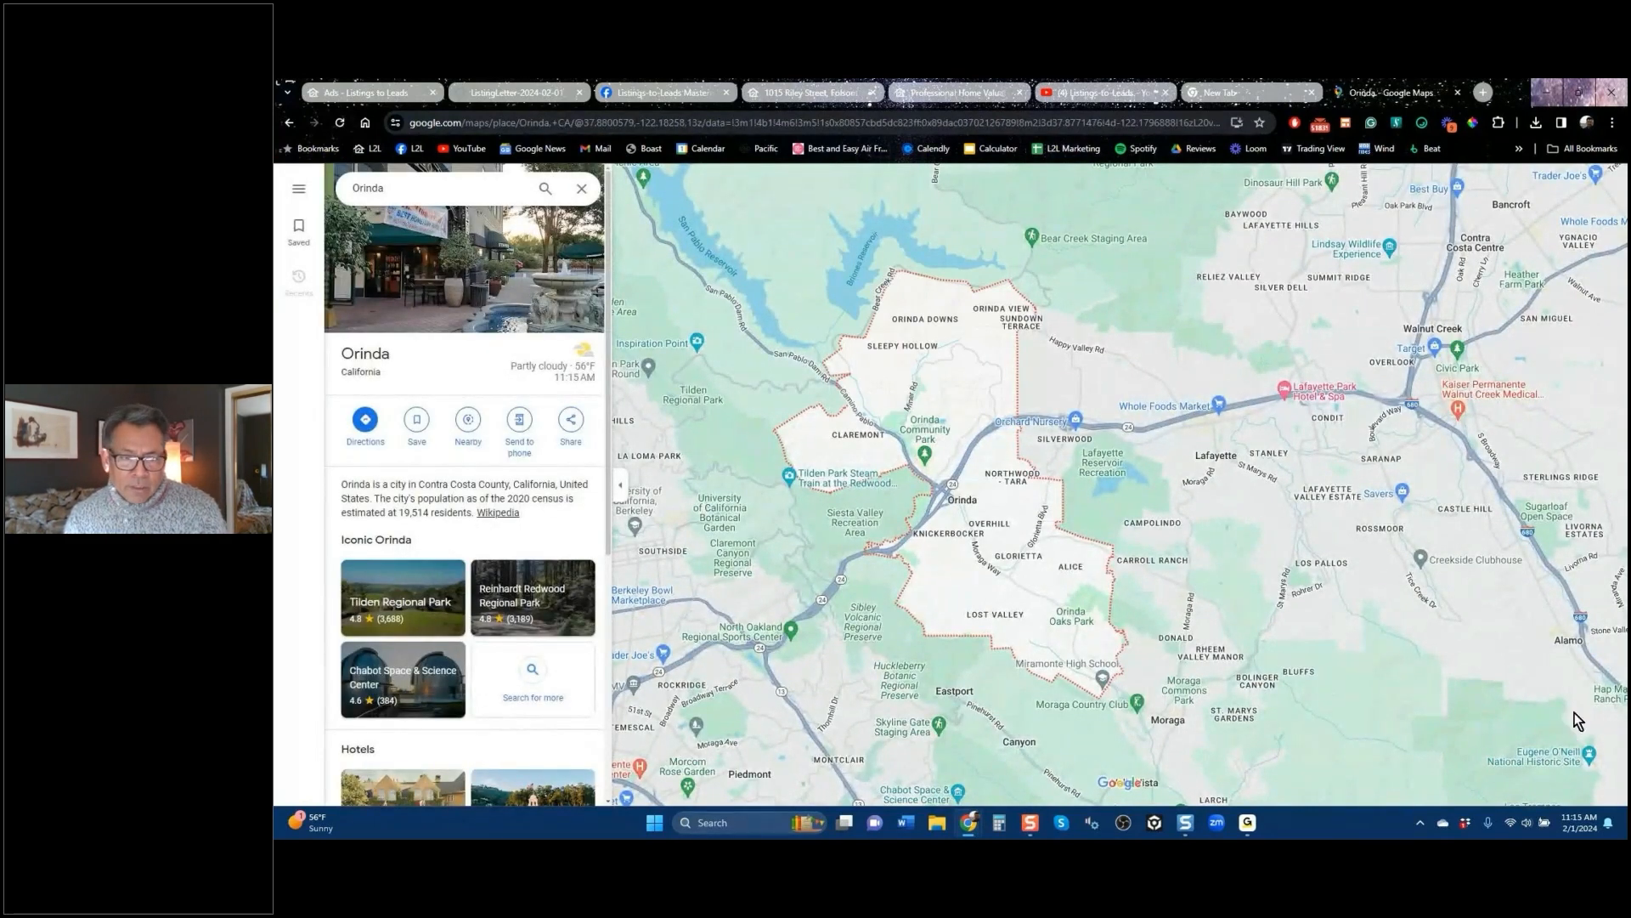
Step: Explore the map around Orinda toward Rossmoor, Briones, Concord and Lafayette, then return to the ad tab
{"action": "scroll", "coordinate": [1423, 610], "scroll_direction": "down", "scroll_amount": 1}
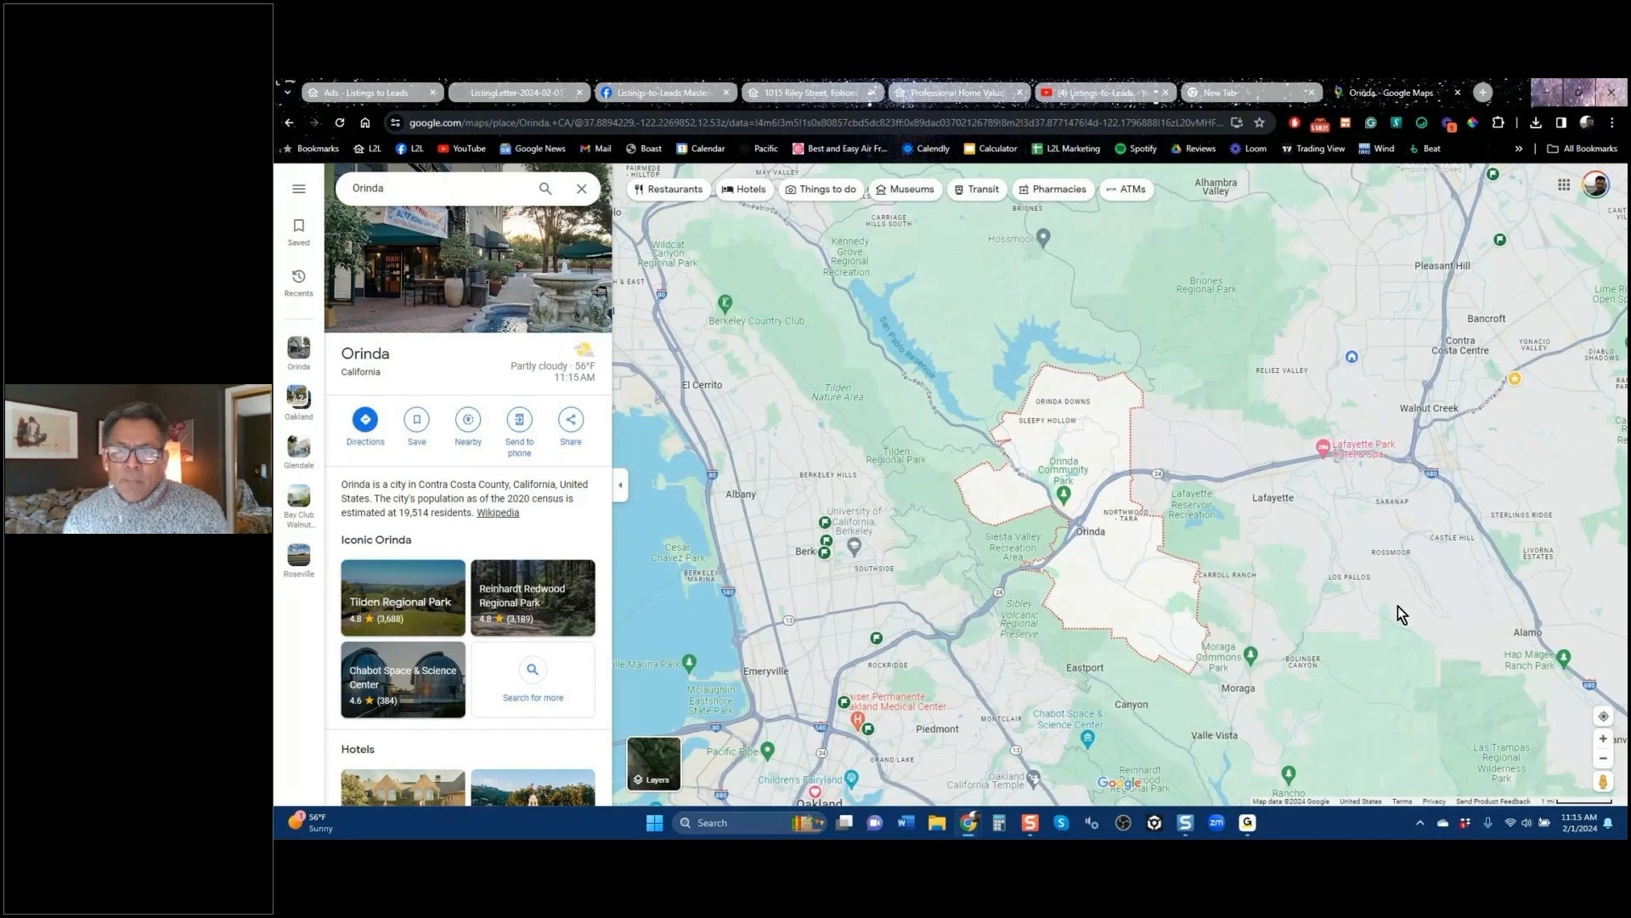
{"action": "left_click", "coordinate": [1397, 609]}
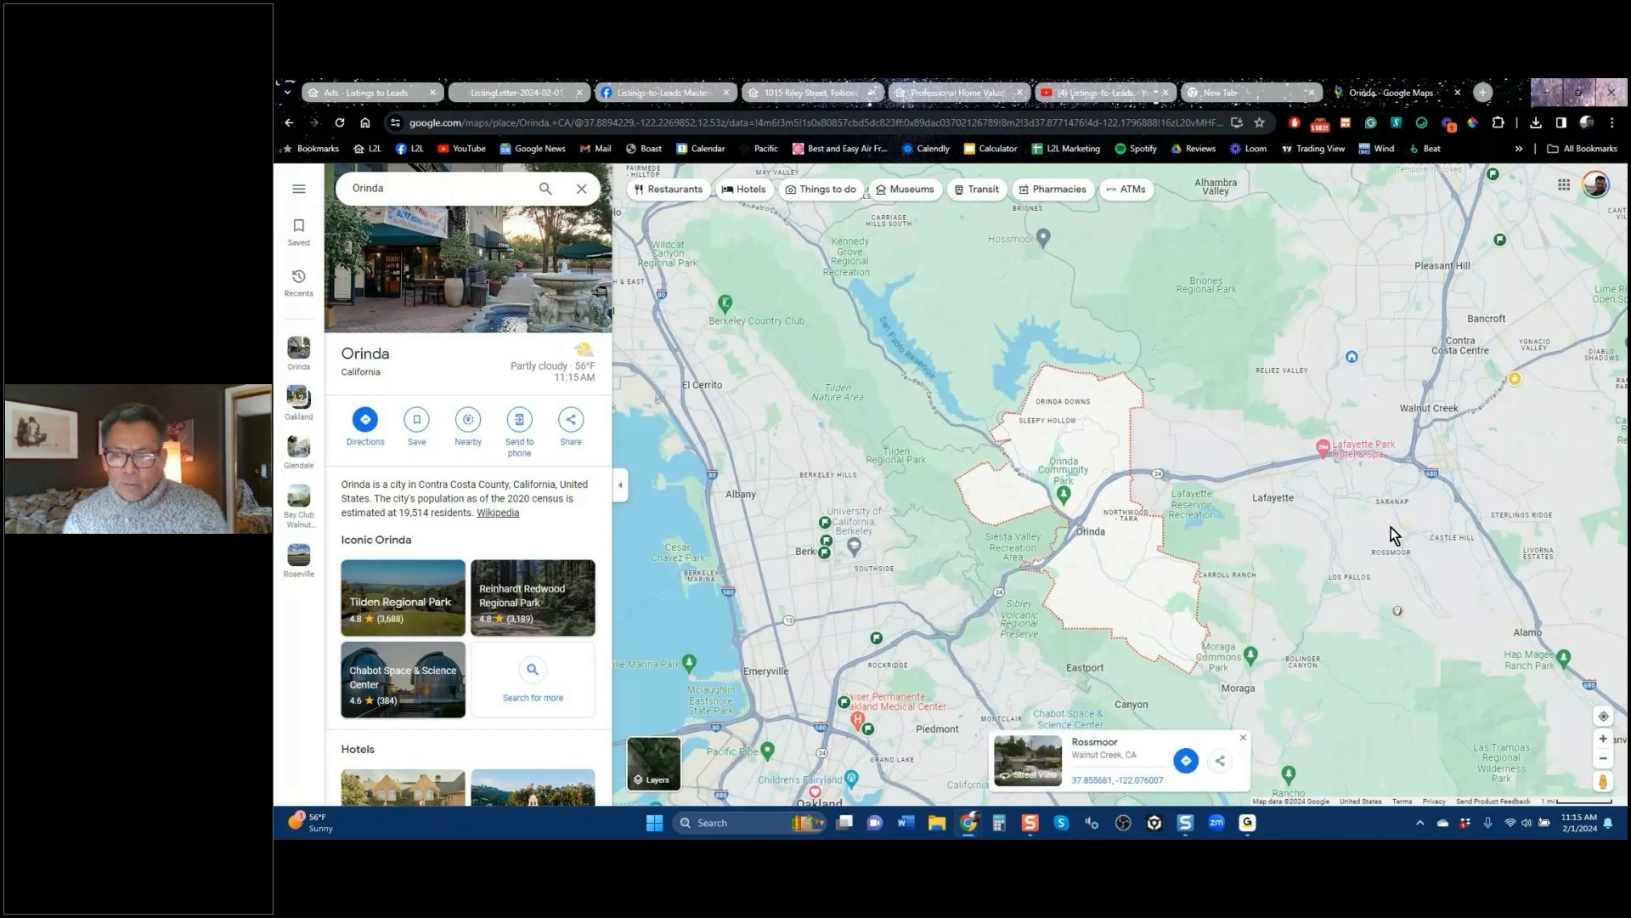
{"action": "left_click_drag", "start_coordinate": [1272, 539], "coordinate": [1263, 468]}
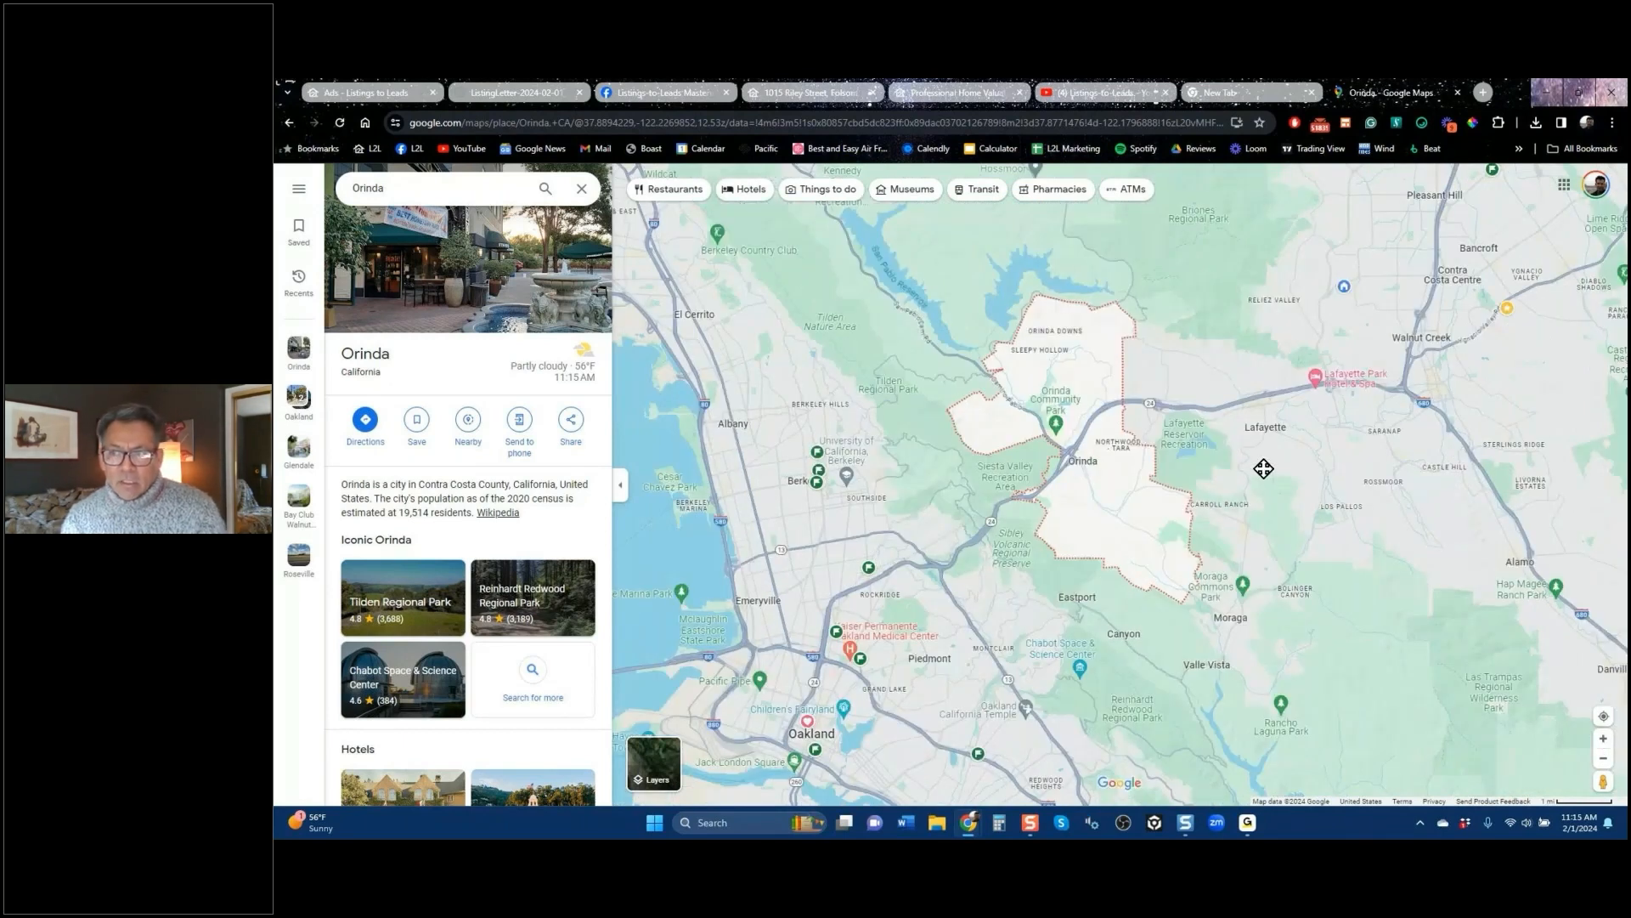
{"action": "left_click_drag", "start_coordinate": [1263, 468], "coordinate": [1237, 500]}
{"action": "left_click", "coordinate": [1238, 500]}
{"action": "left_click", "coordinate": [383, 93]}
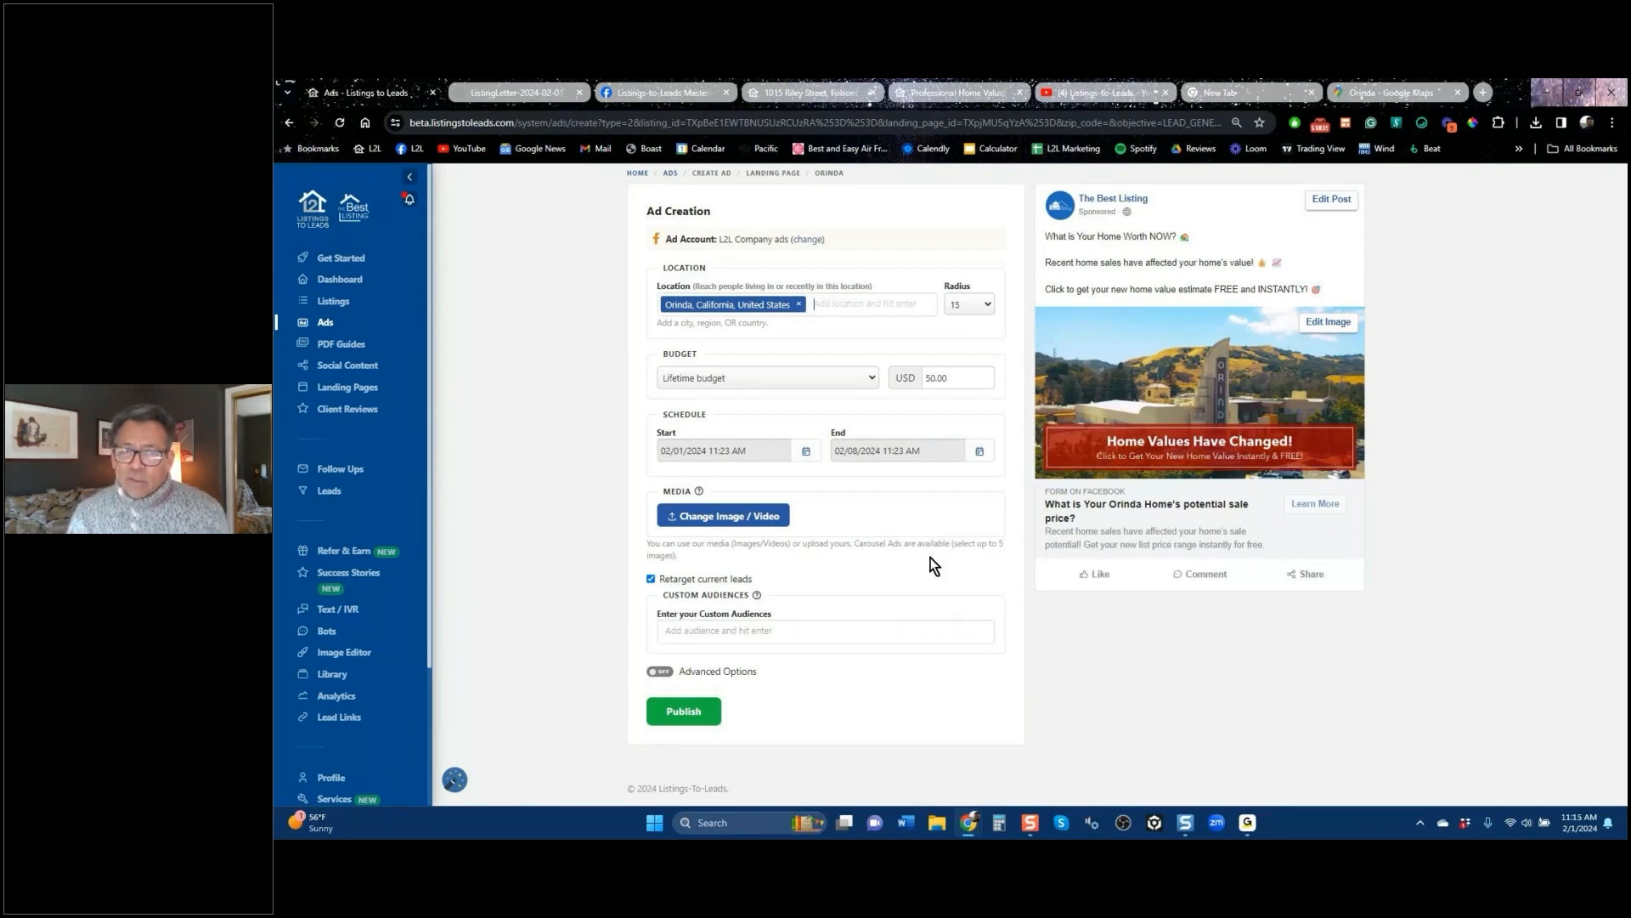
Step: Remove Orinda from the draft's target locations and go back to the Ads list
{"action": "left_click", "coordinate": [799, 306]}
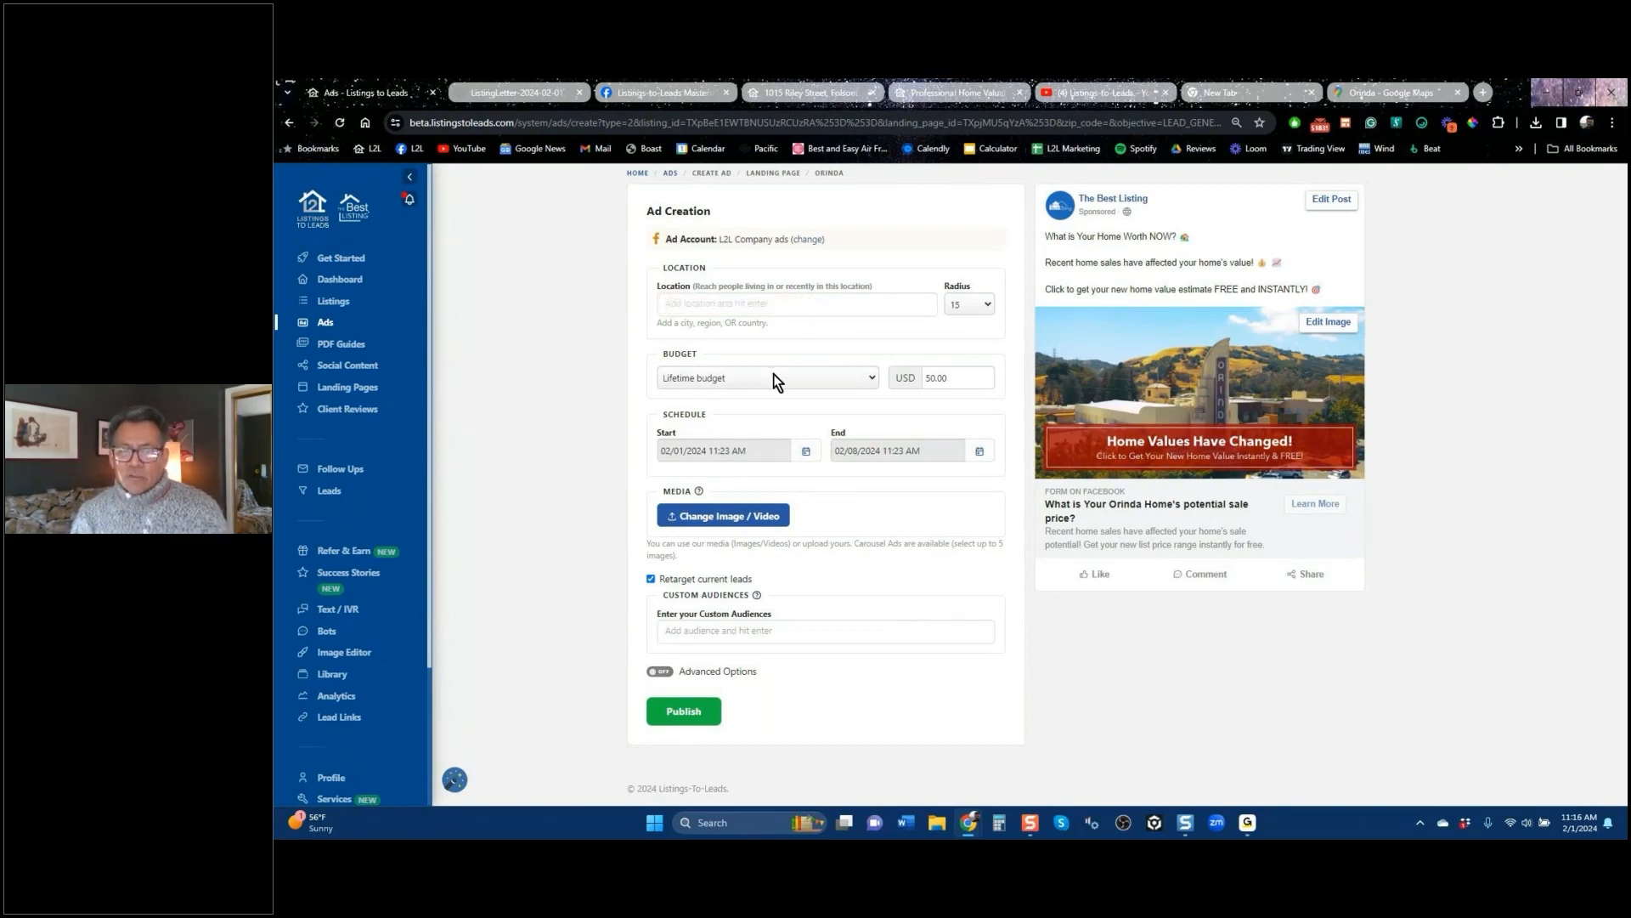
{"action": "left_click", "coordinate": [290, 125]}
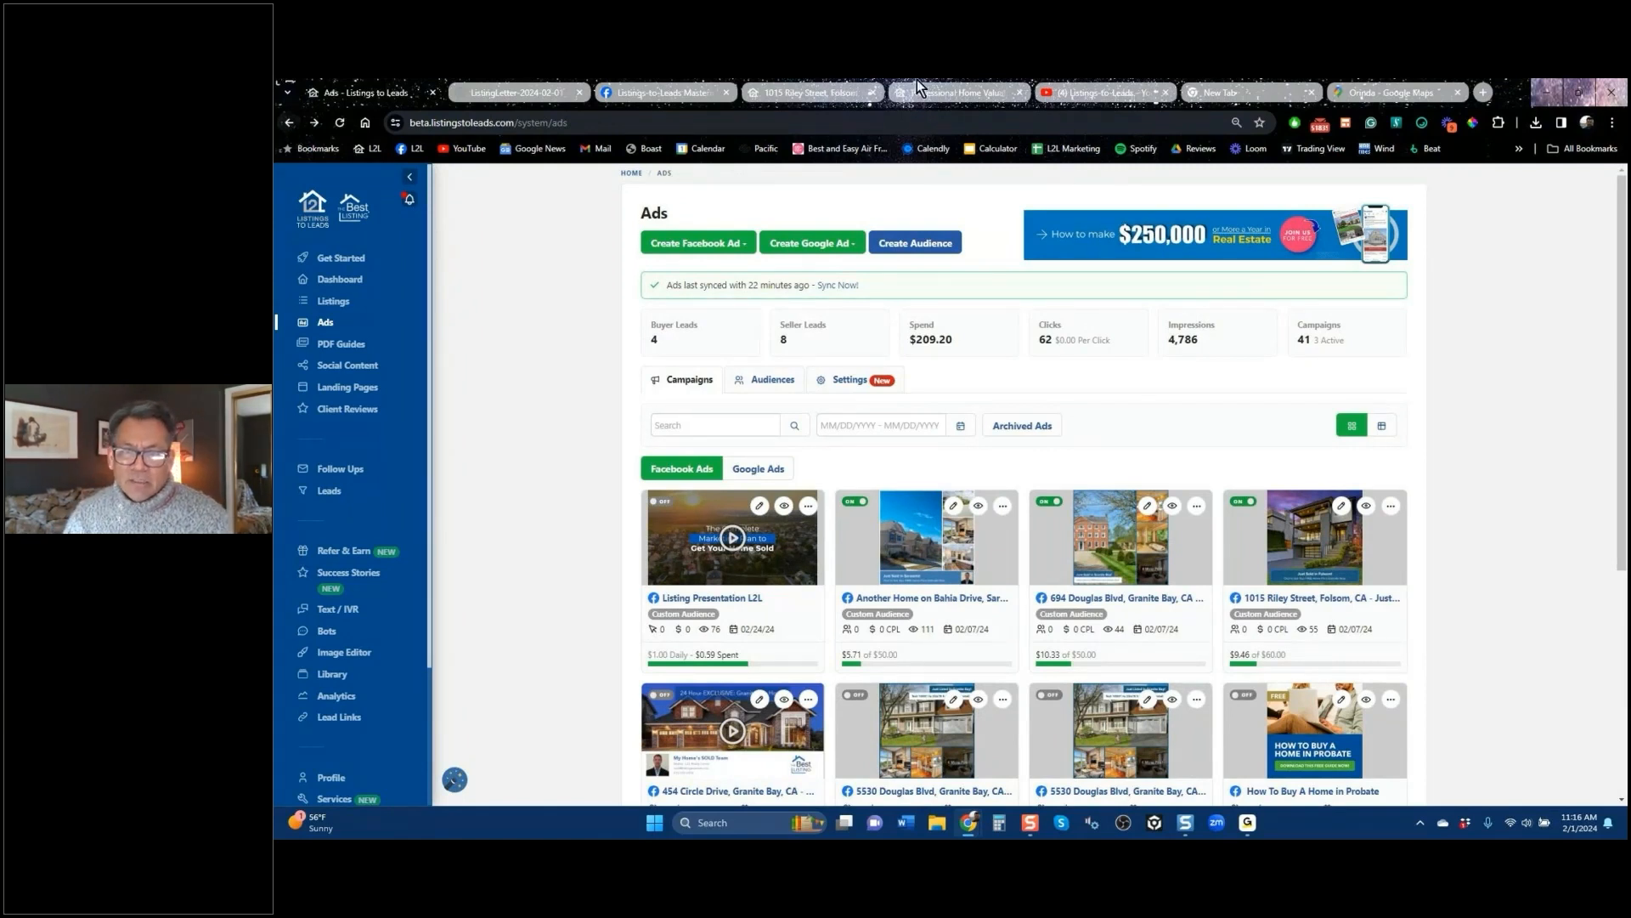
Step: Start a new audience named 'Orinda Homeowners'
{"action": "left_click", "coordinate": [915, 244]}
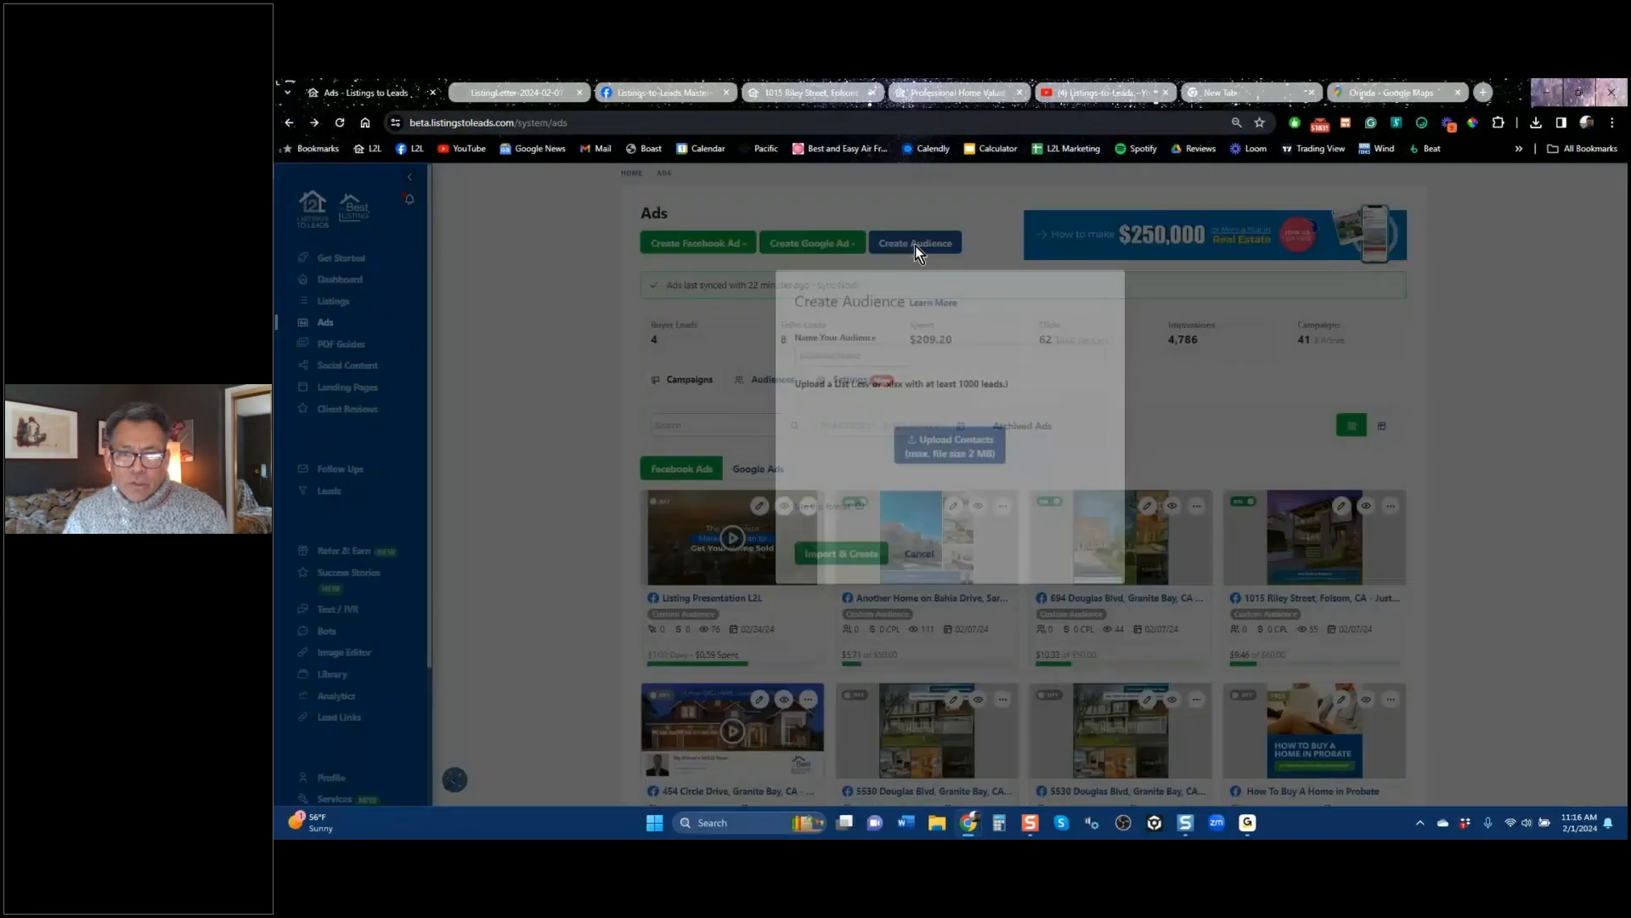
{"action": "left_click", "coordinate": [922, 415]}
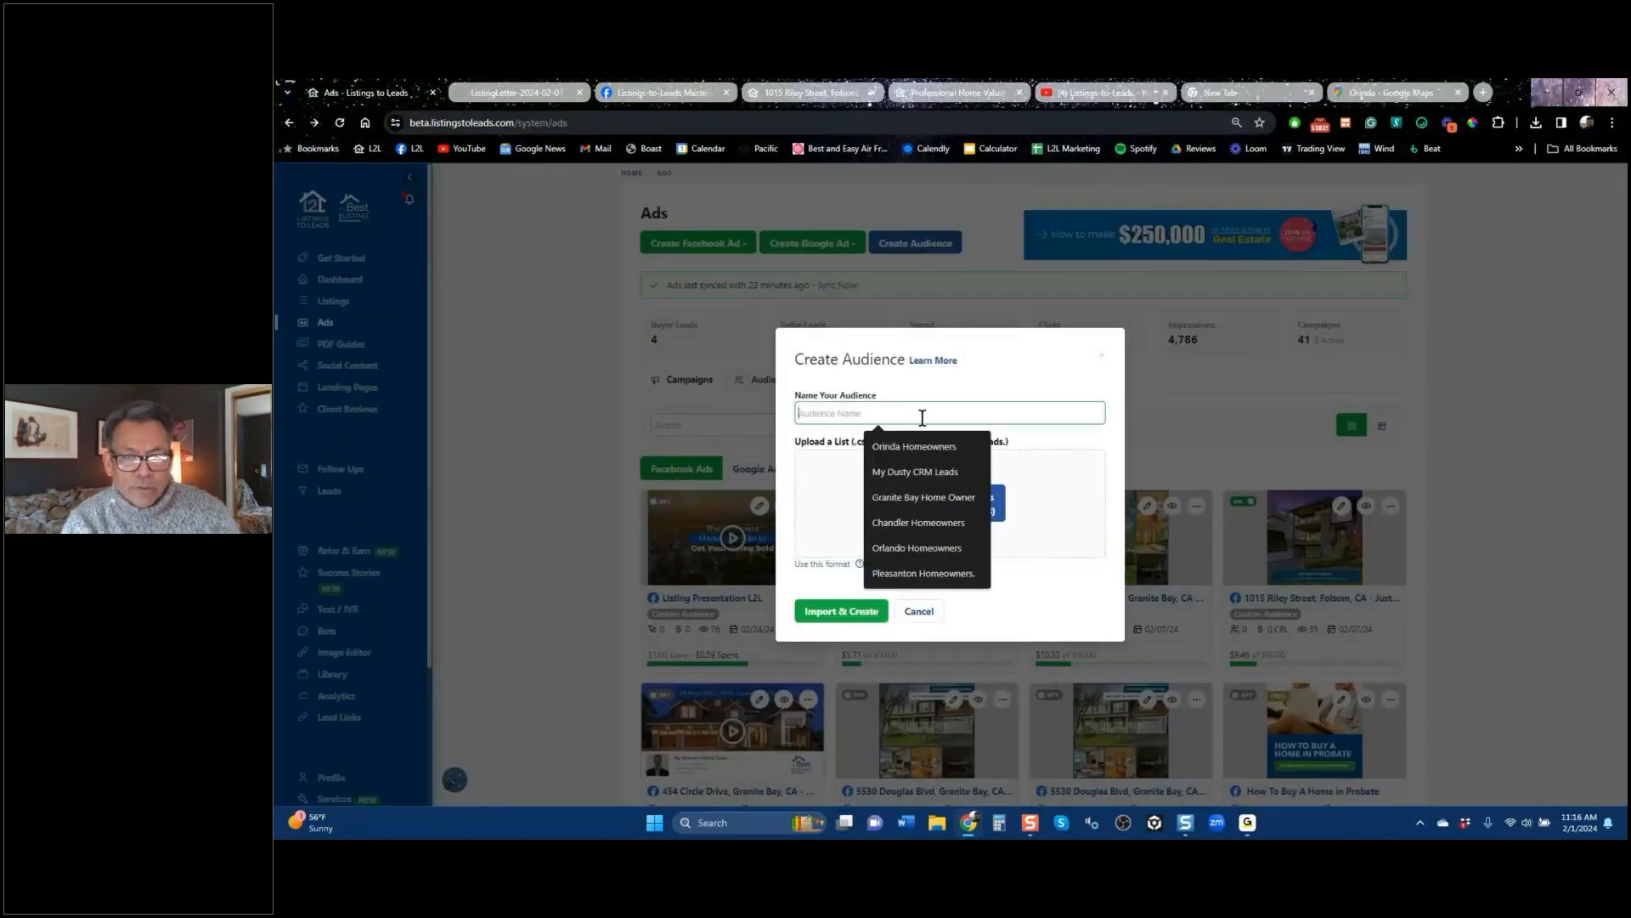
{"action": "type", "text": "Orin"}
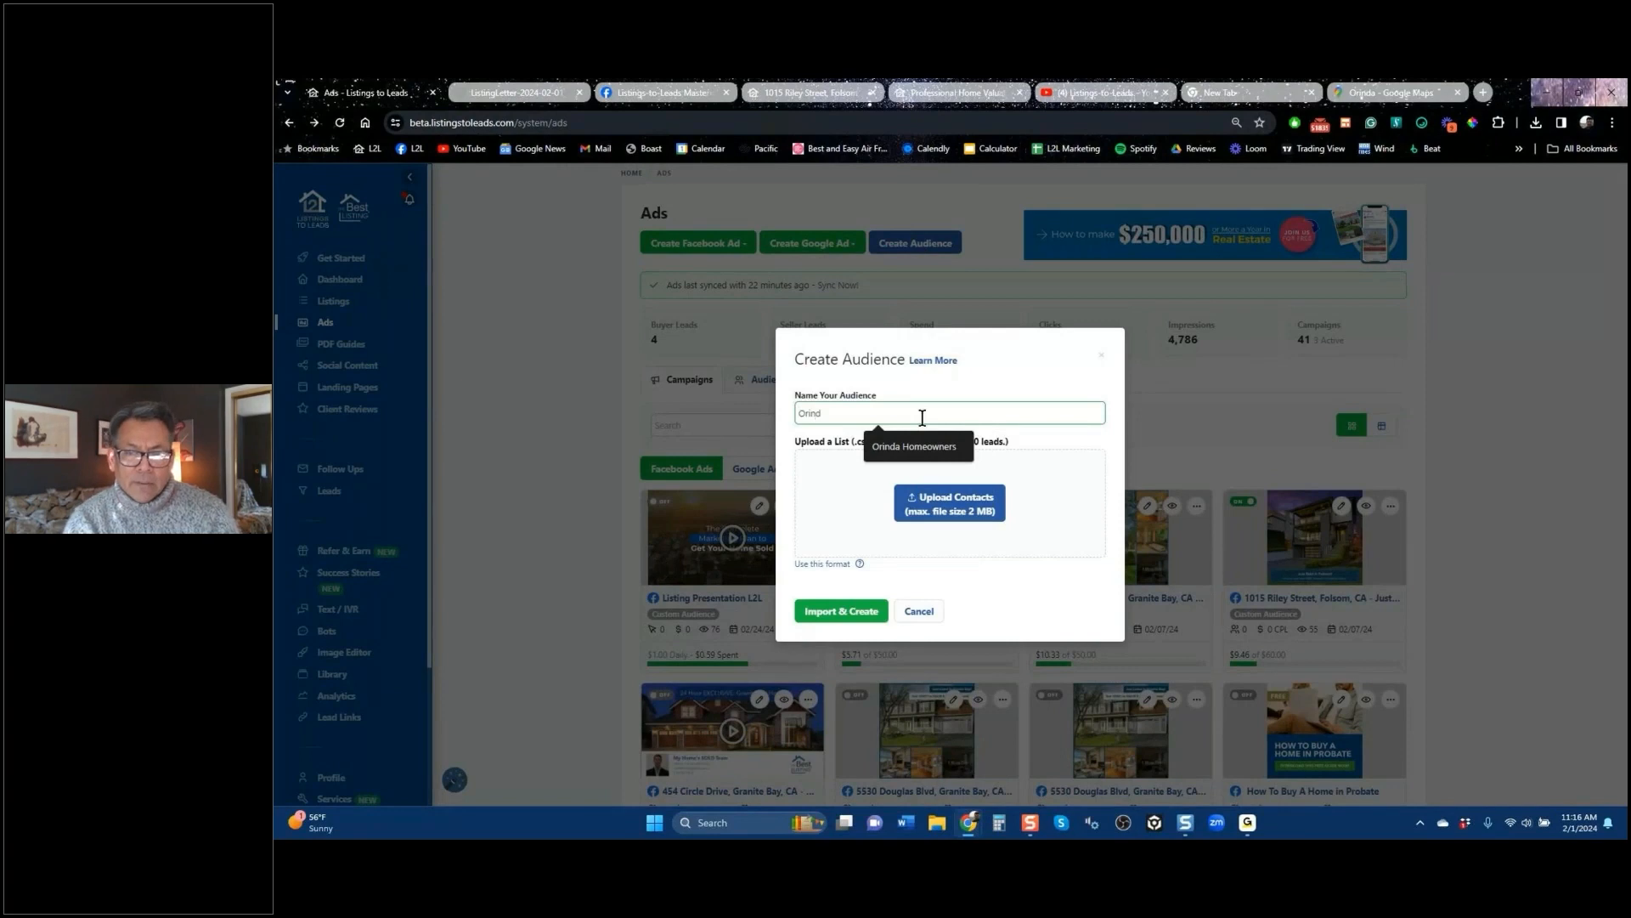
{"action": "type", "text": "d"}
{"action": "key", "text": "Down"}
{"action": "key", "text": "Return"}
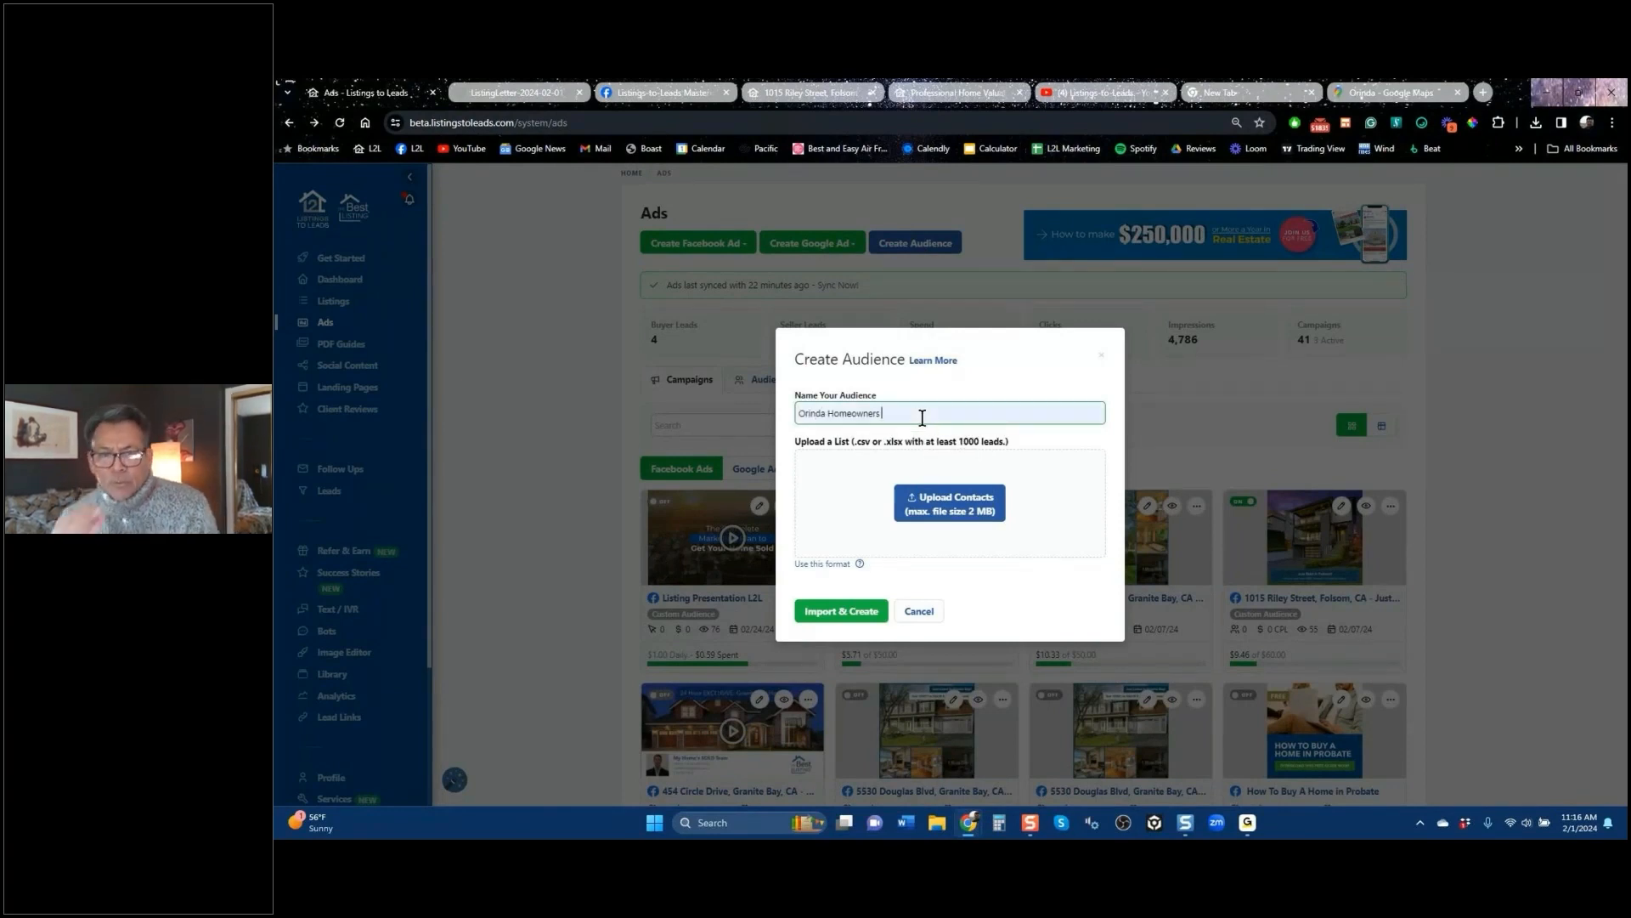
Step: Review the 1000-lead minimum upload requirement and open a new browser tab
{"action": "left_click", "coordinate": [927, 441]}
{"action": "left_click_drag", "start_coordinate": [926, 441], "coordinate": [1008, 442]}
{"action": "left_click", "coordinate": [1006, 442]}
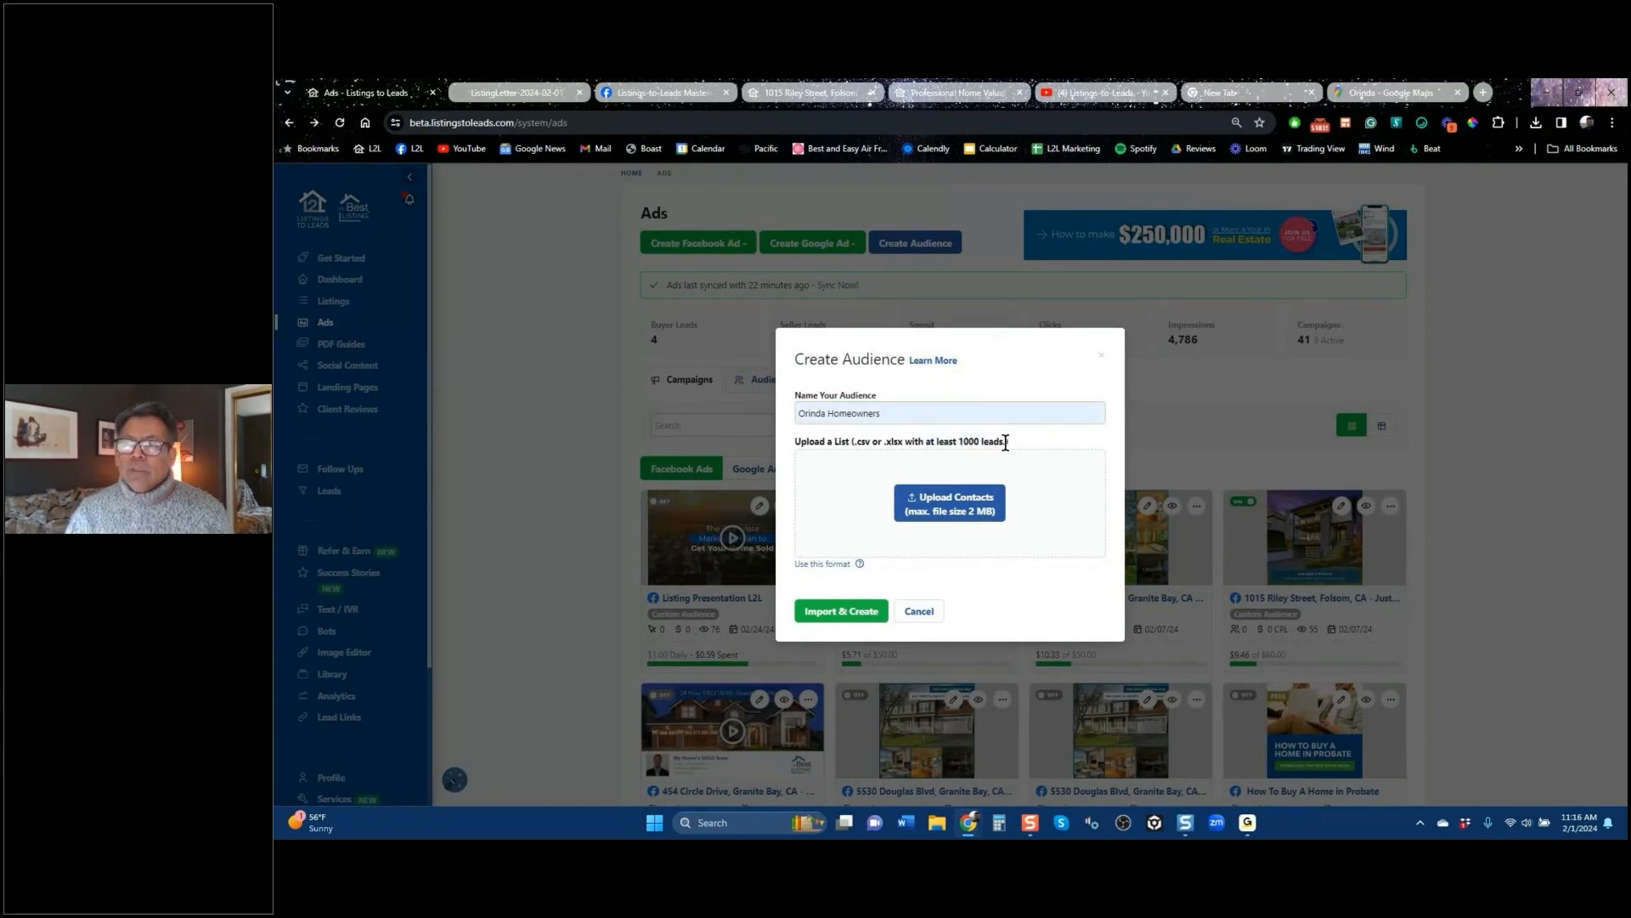
{"action": "left_click", "coordinate": [1246, 95]}
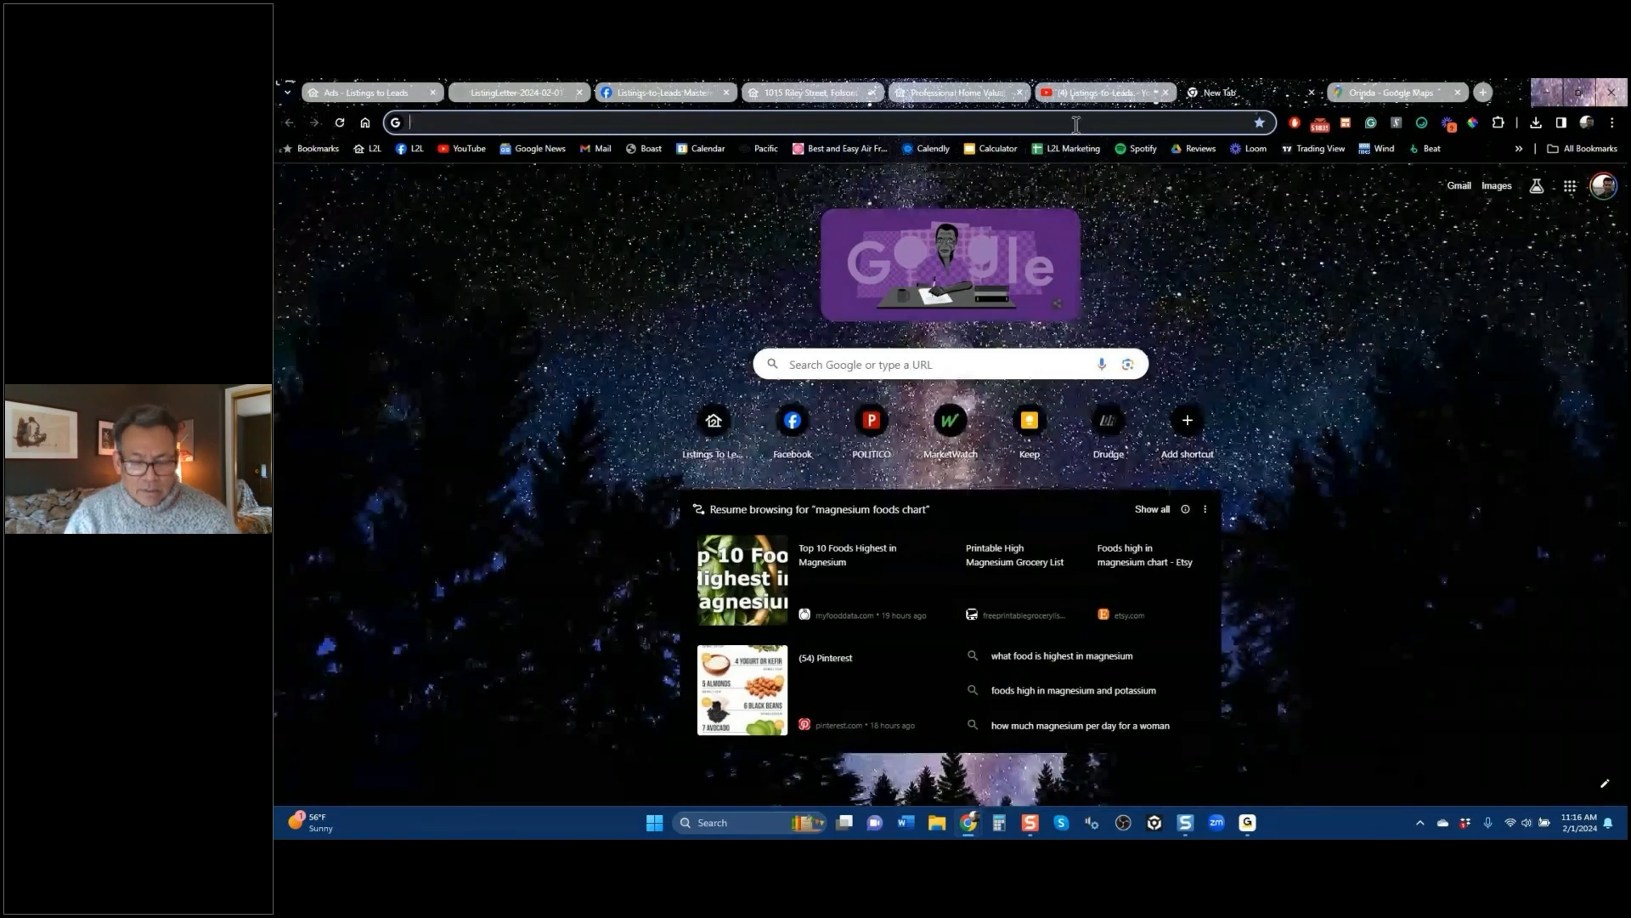
Step: Visit the ListSource website in the new tab, then return to the Listings to Leads Ads tab
{"action": "left_click", "coordinate": [1075, 124]}
{"action": "type", "text": "lis"}
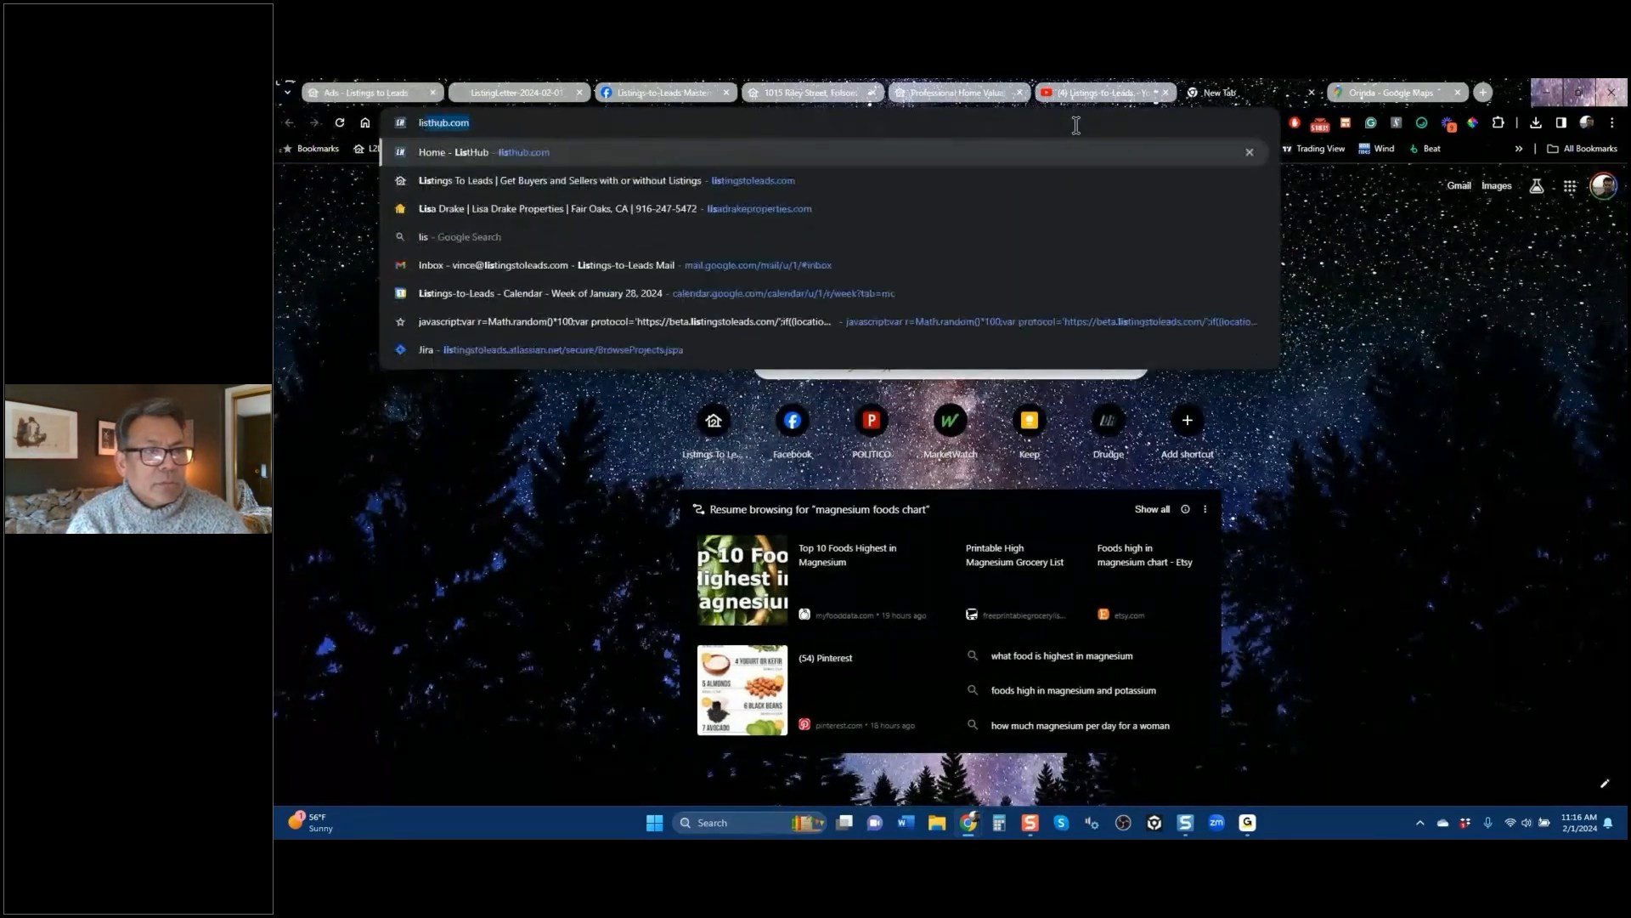
{"action": "type", "text": "tsource.com"}
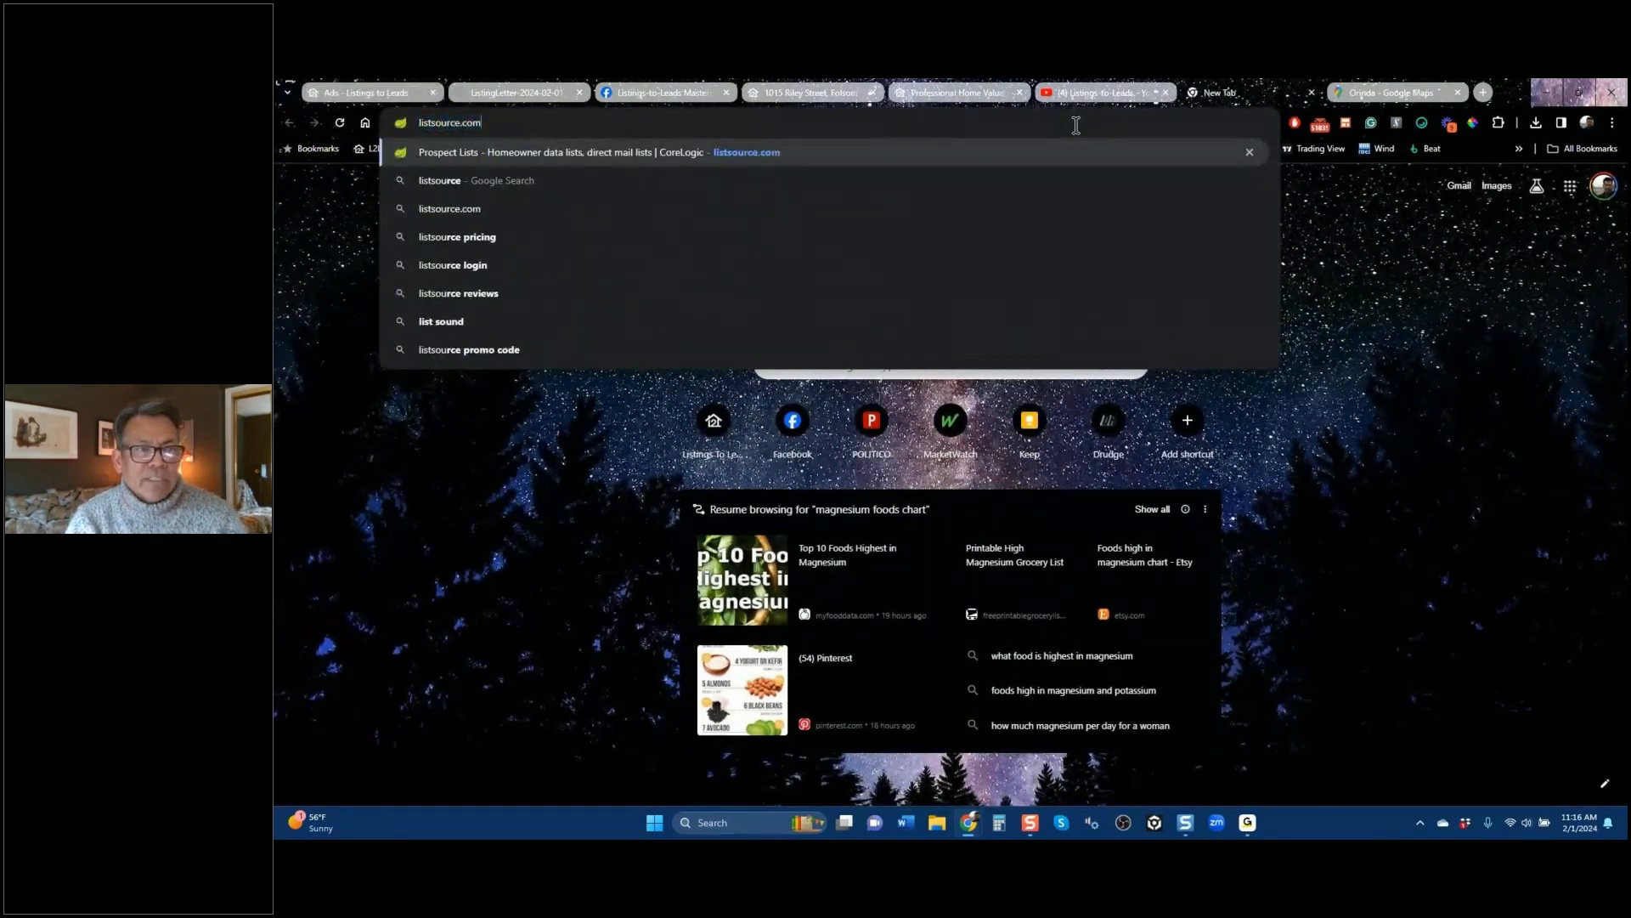
{"action": "key", "text": "Return"}
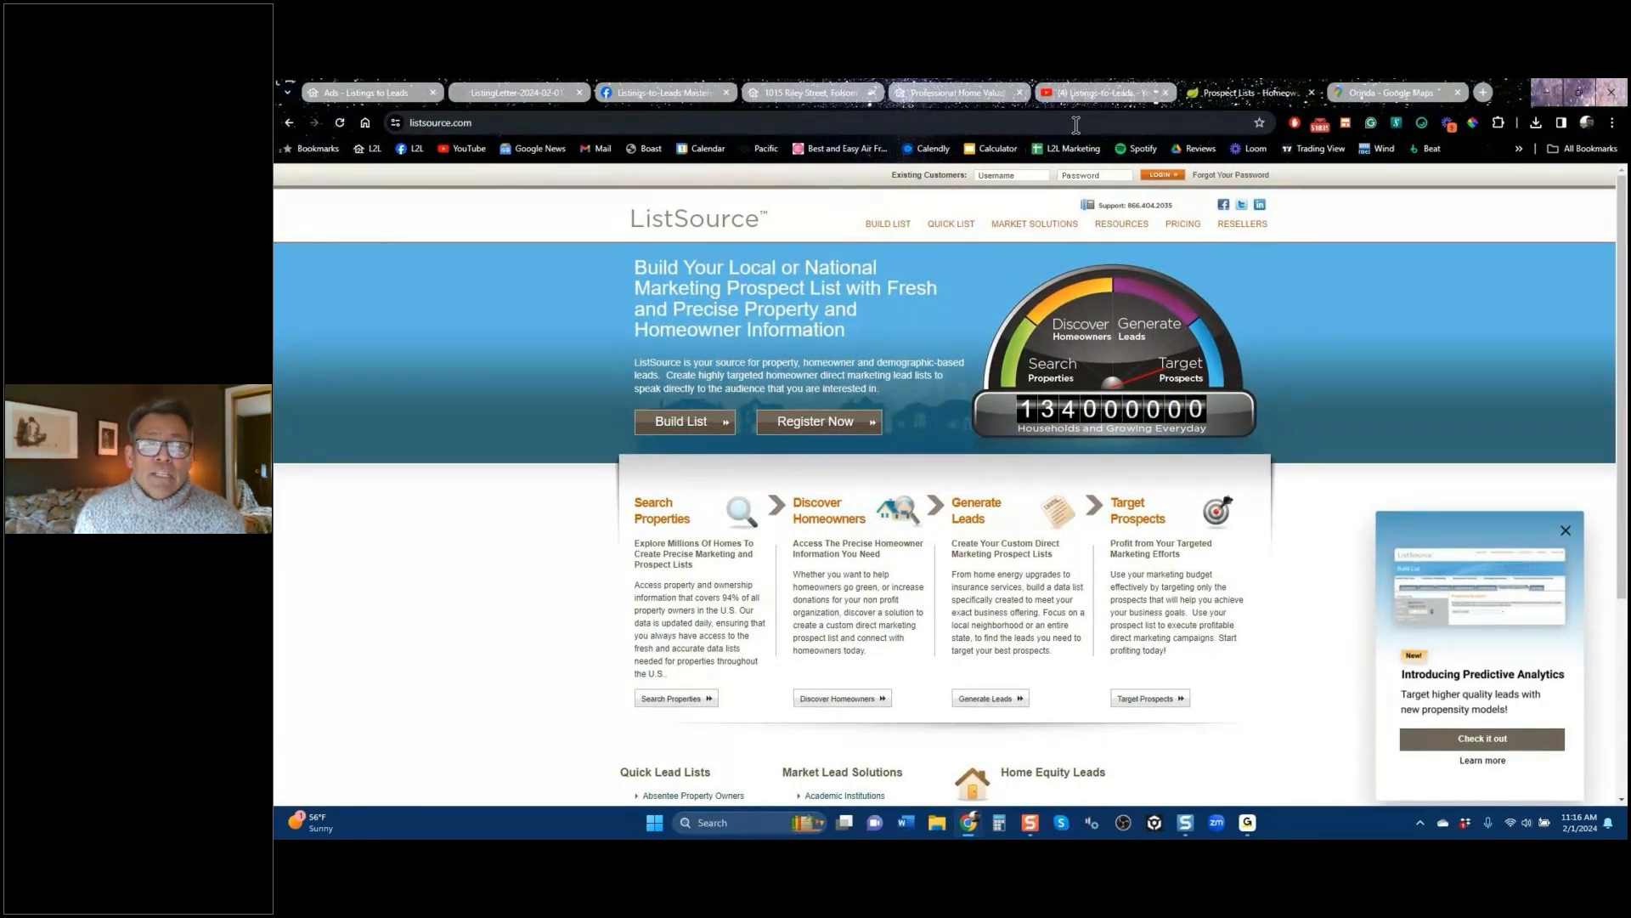
{"action": "left_click", "coordinate": [391, 94]}
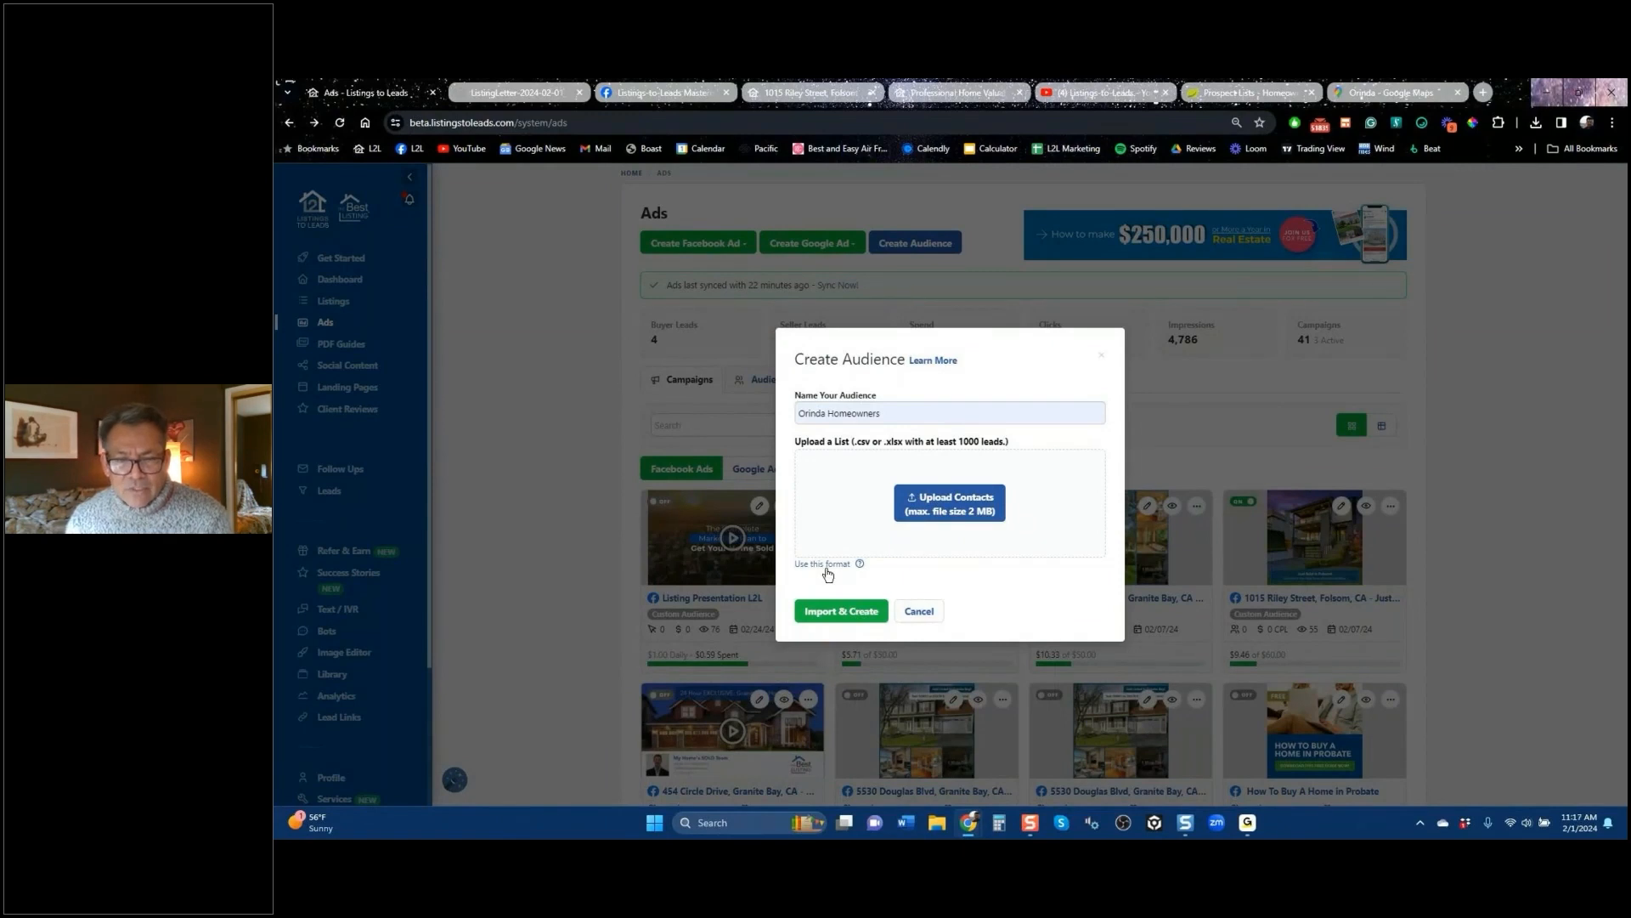
Step: Preview the upload file format, then close the Create Audience dialog without creating the audience
{"action": "mouse_move", "coordinate": [827, 574]}
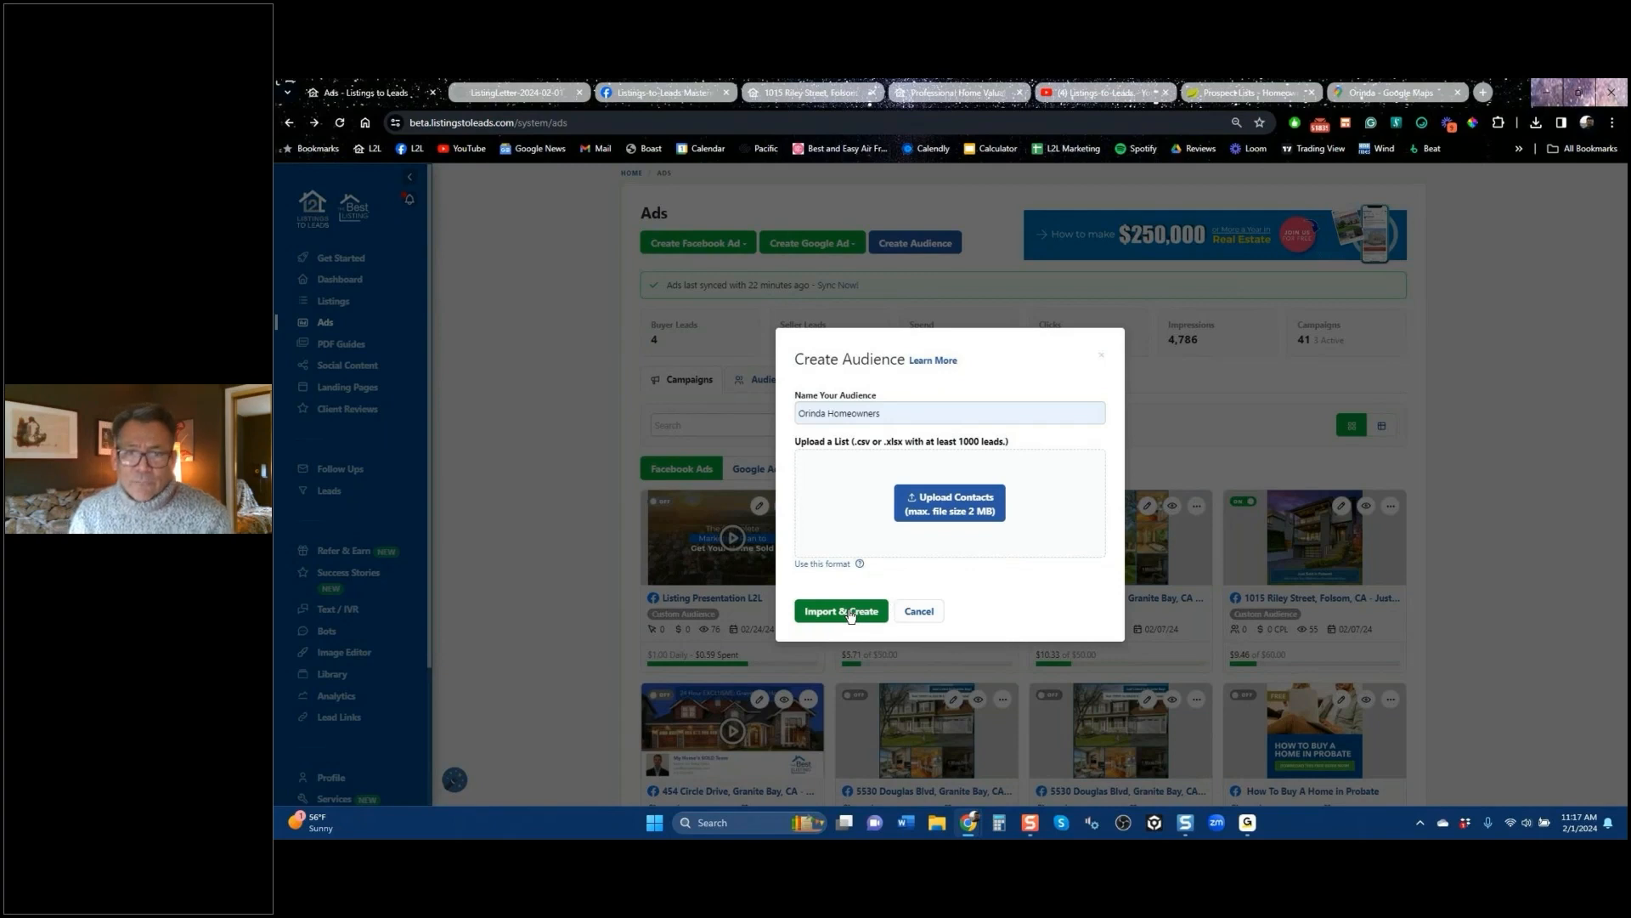
{"action": "left_click", "coordinate": [1103, 359]}
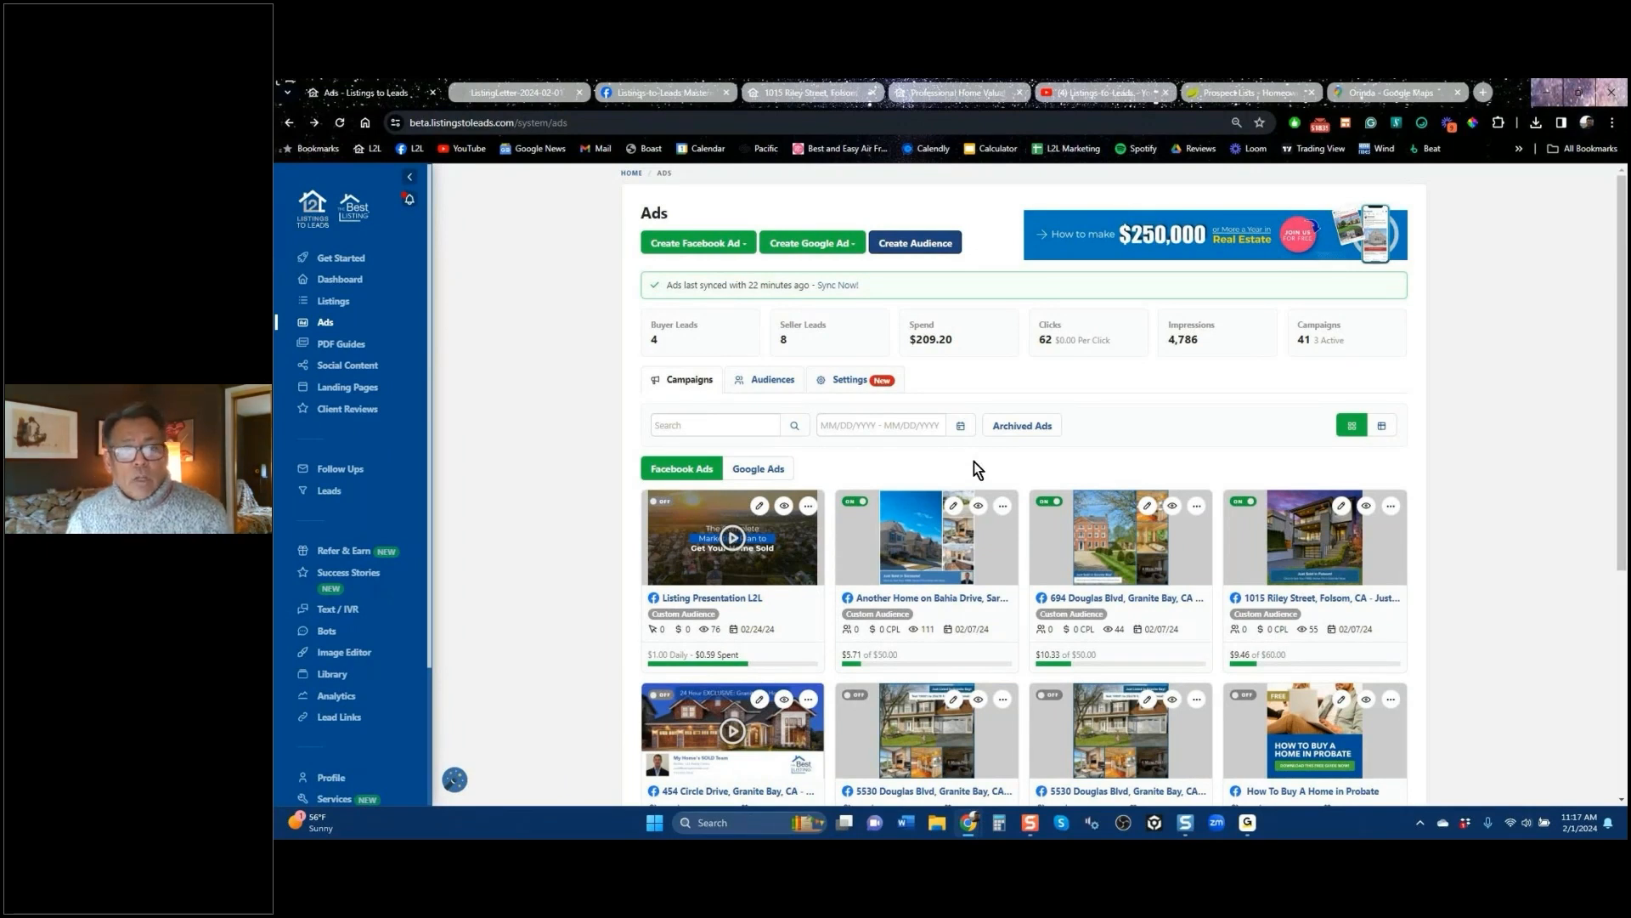
Step: Create a Facebook landing-page ad using the Orinda landing page from the dropdown
{"action": "left_click", "coordinate": [726, 246]}
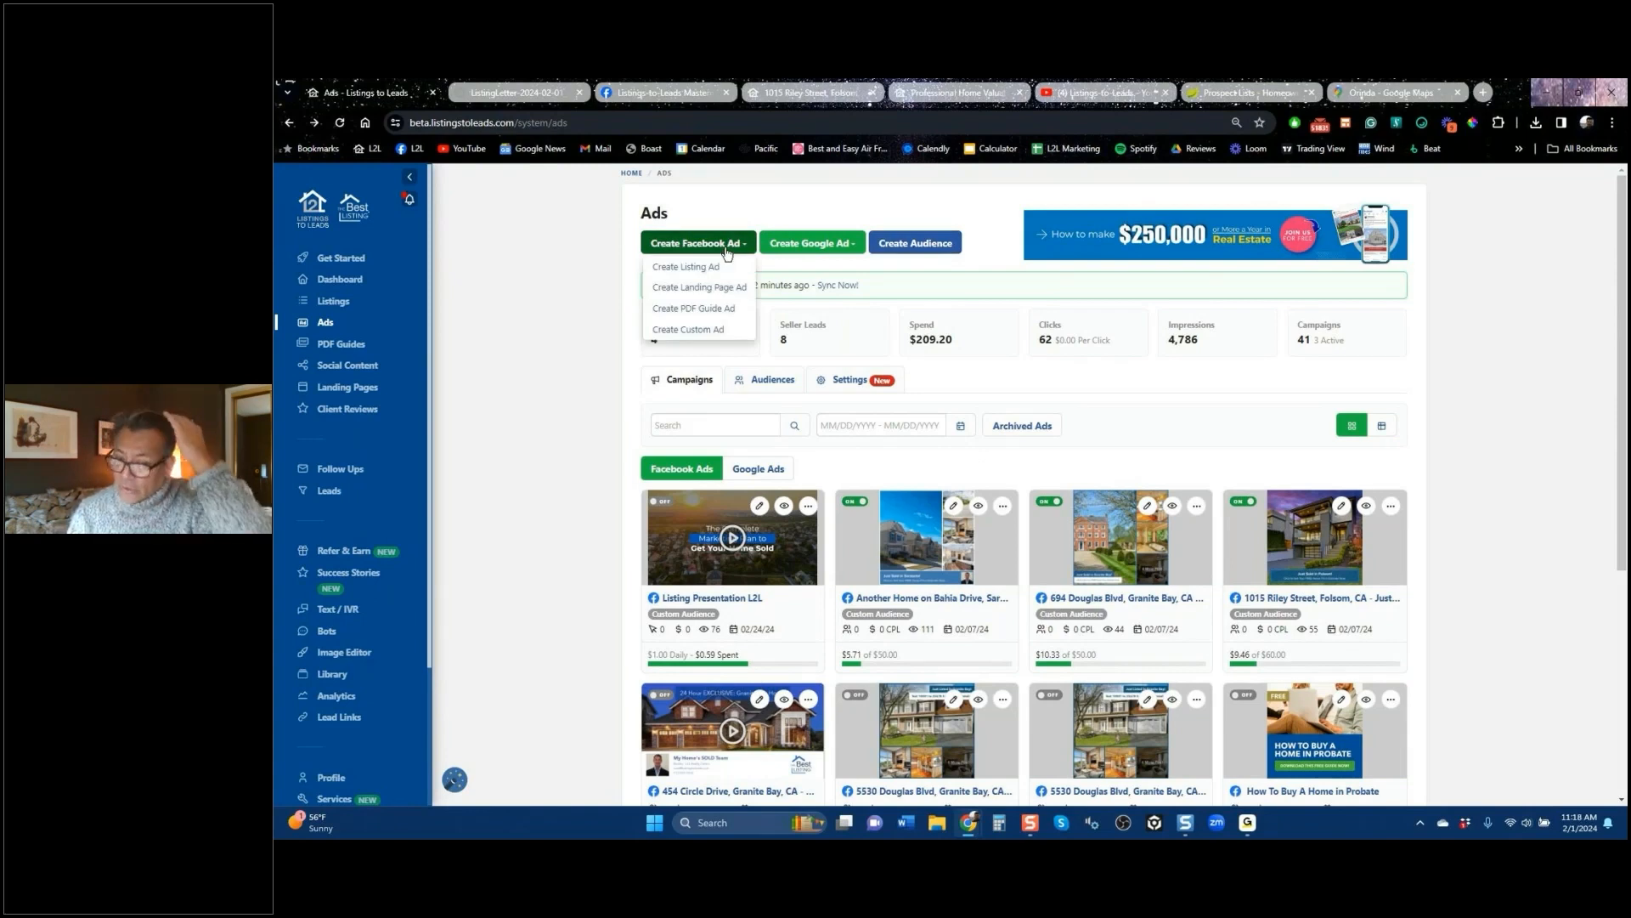
{"action": "left_click", "coordinate": [705, 290]}
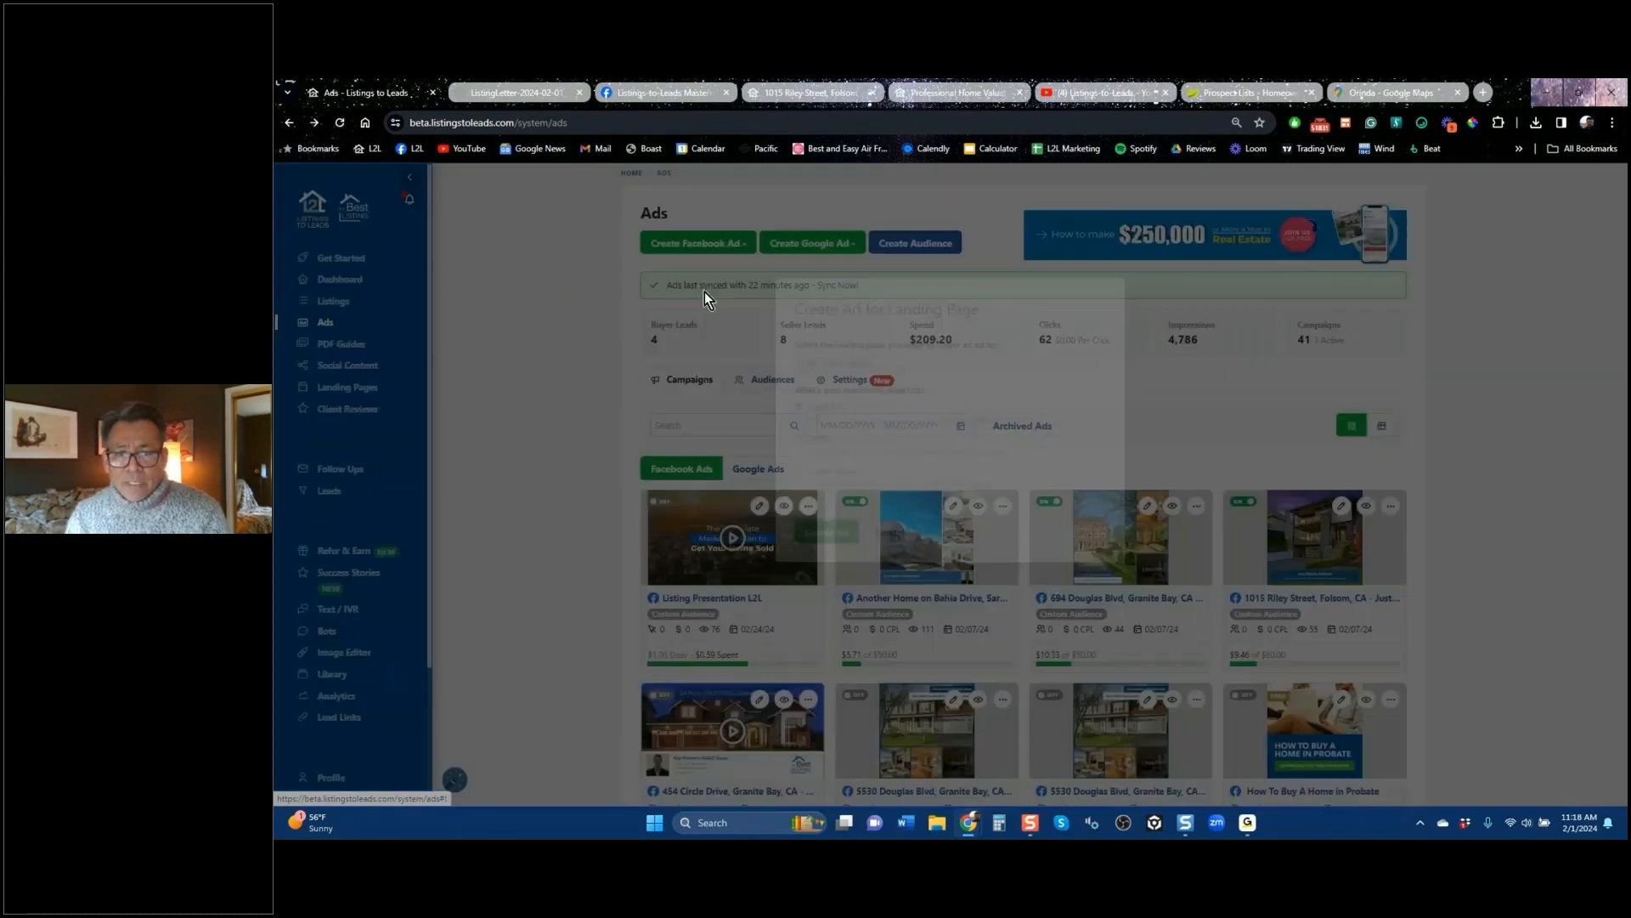
{"action": "left_click", "coordinate": [927, 396]}
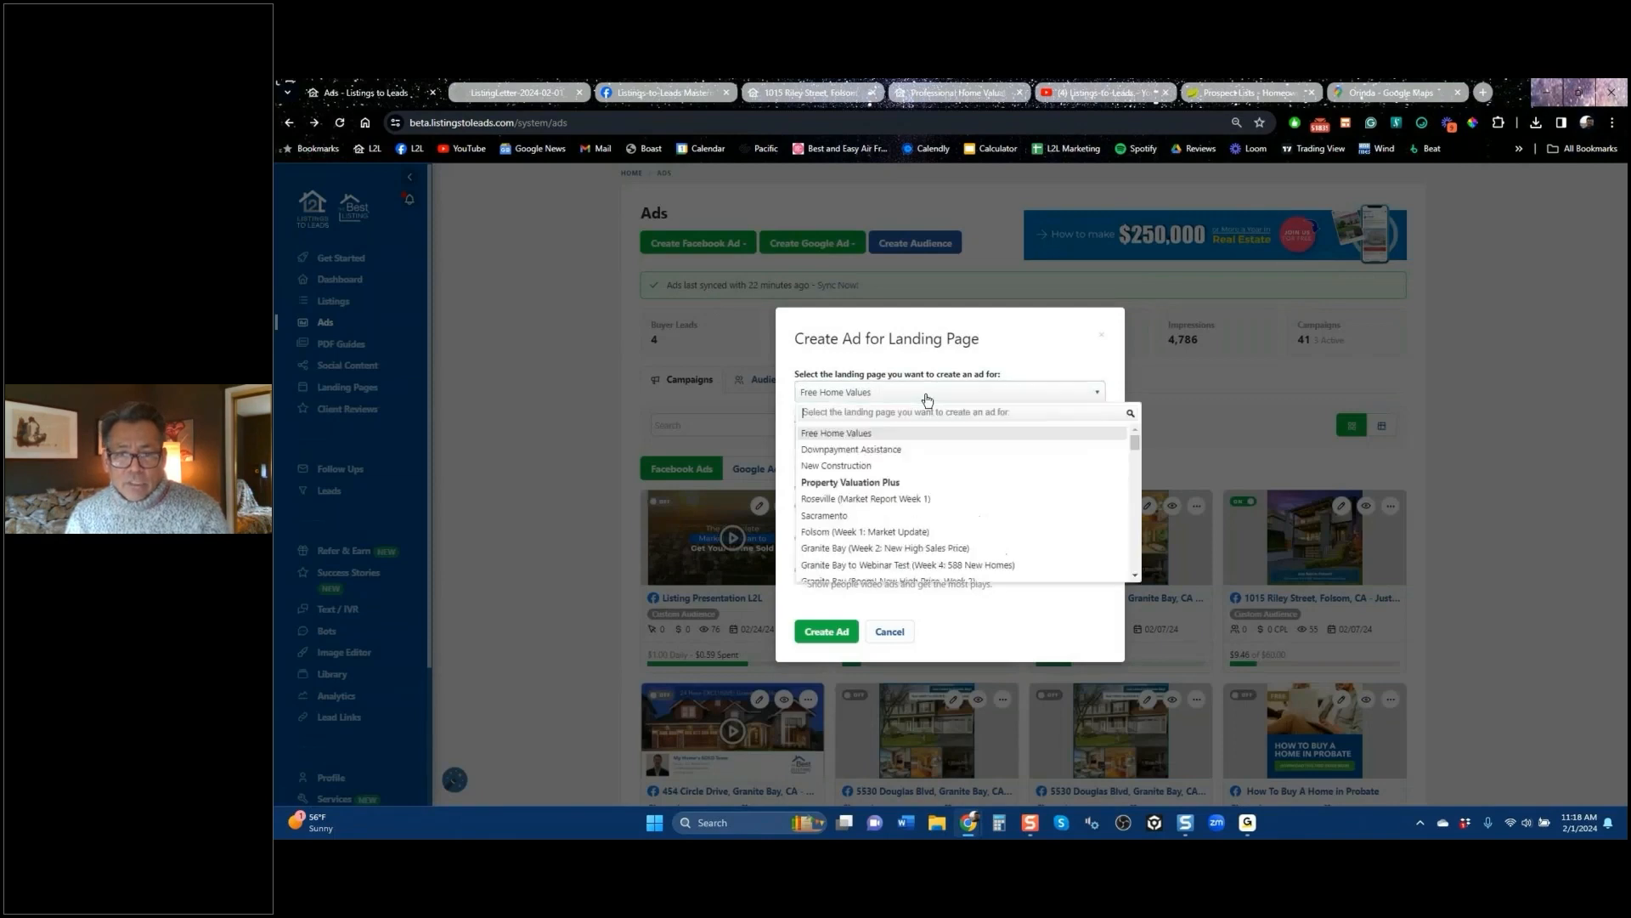
{"action": "scroll", "coordinate": [1034, 525], "scroll_direction": "down", "scroll_amount": 5}
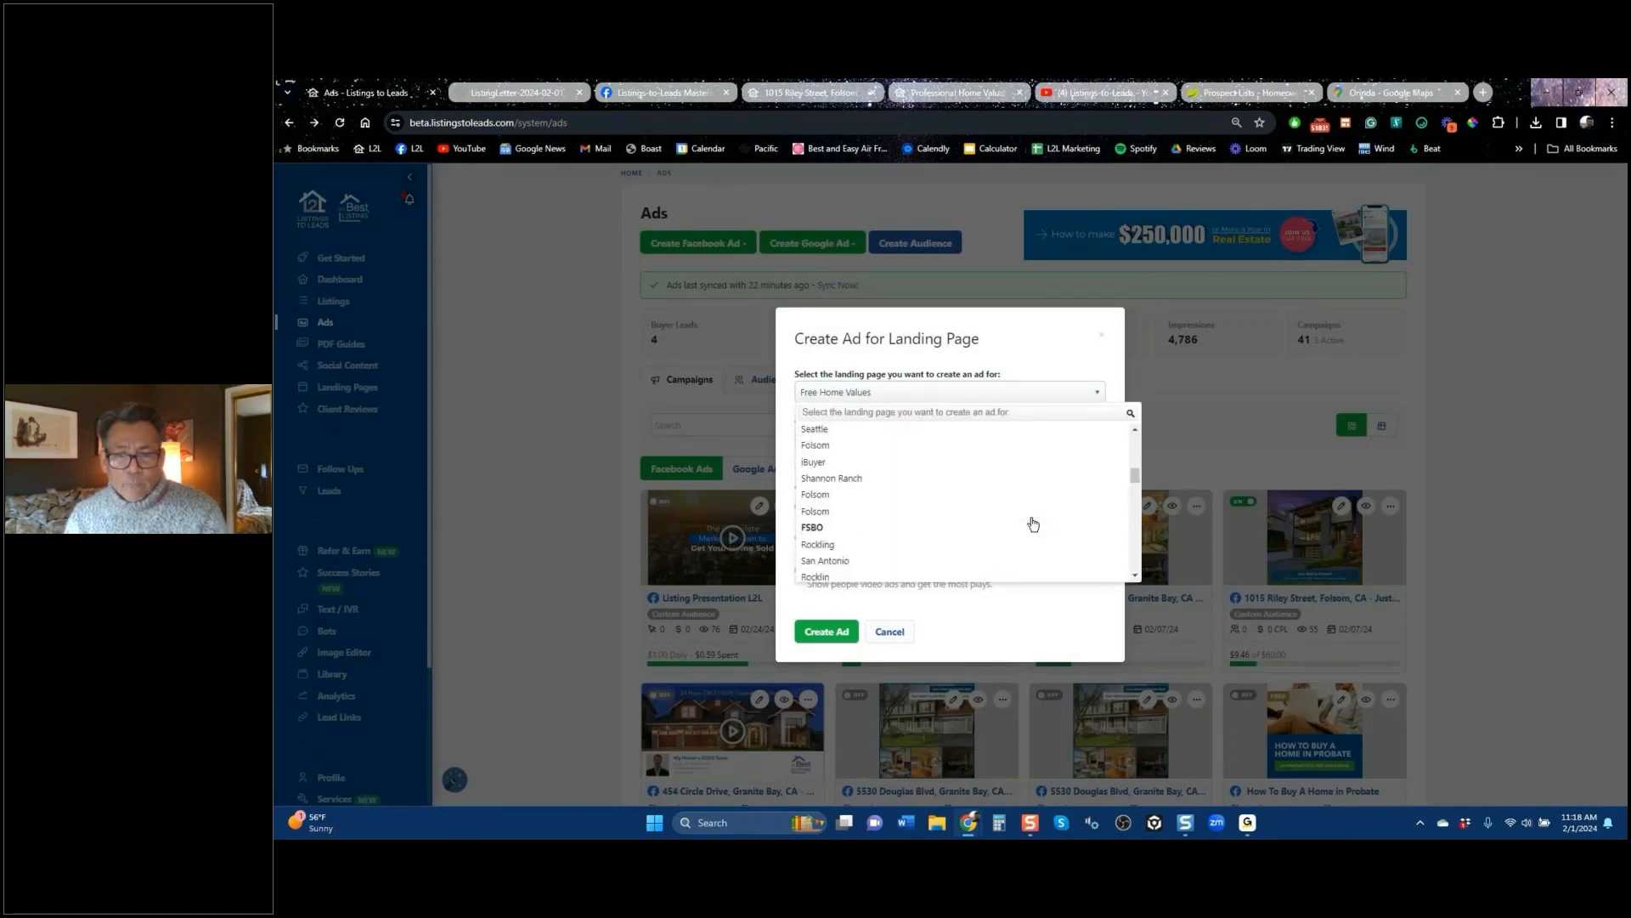
{"action": "left_click_drag", "start_coordinate": [1135, 486], "coordinate": [1136, 459]}
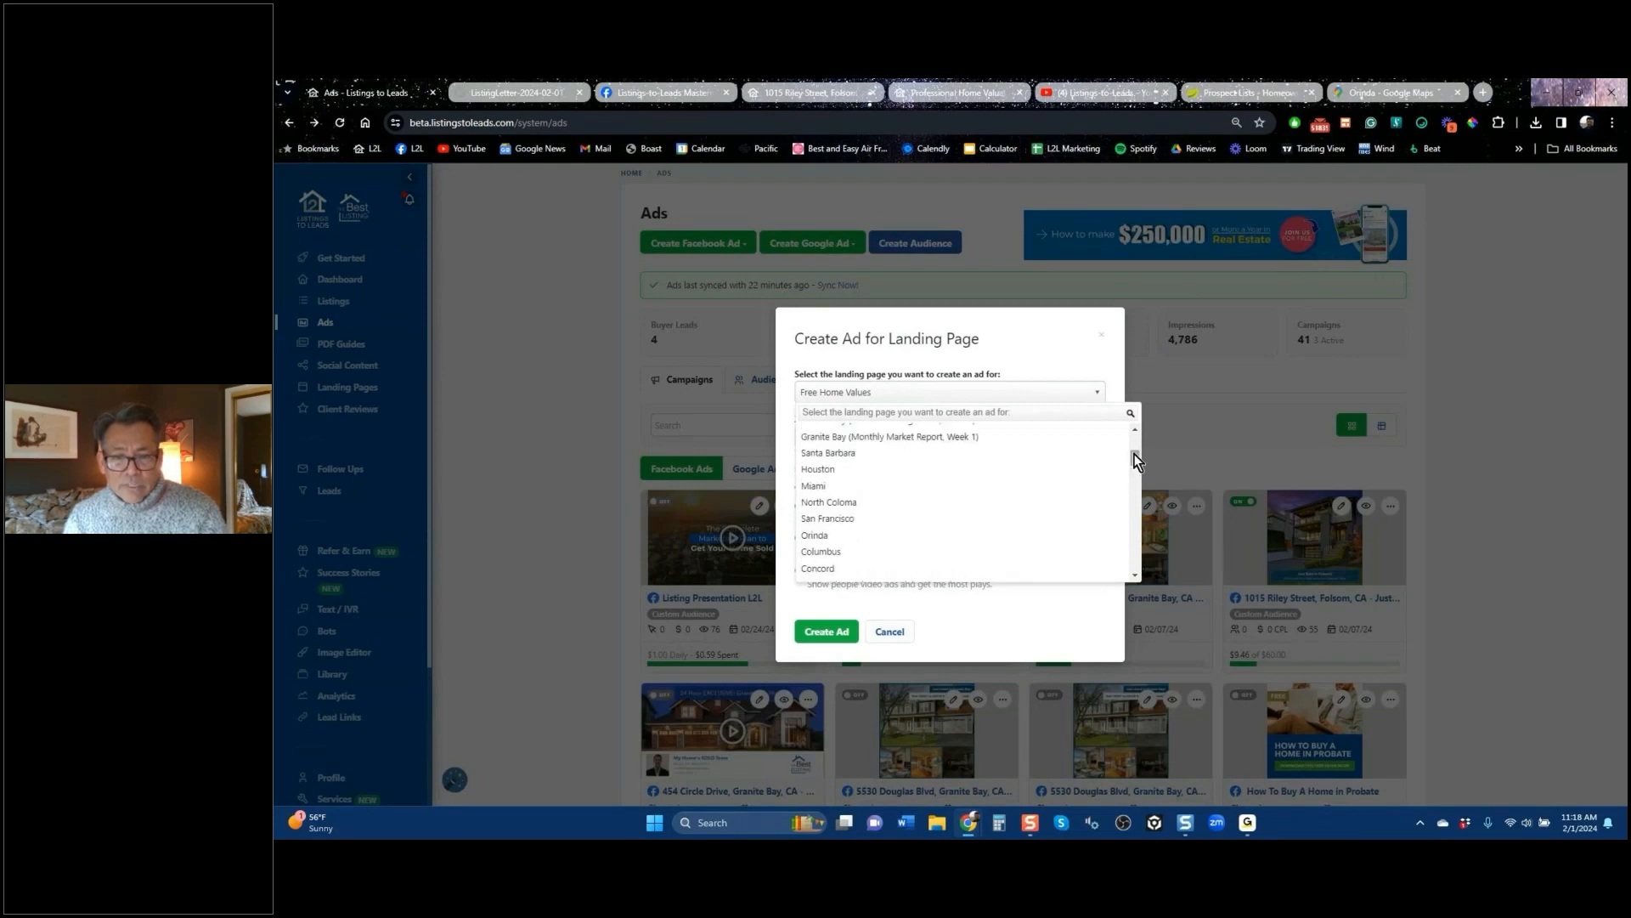
{"action": "left_click", "coordinate": [867, 544]}
{"action": "left_click", "coordinate": [829, 633]}
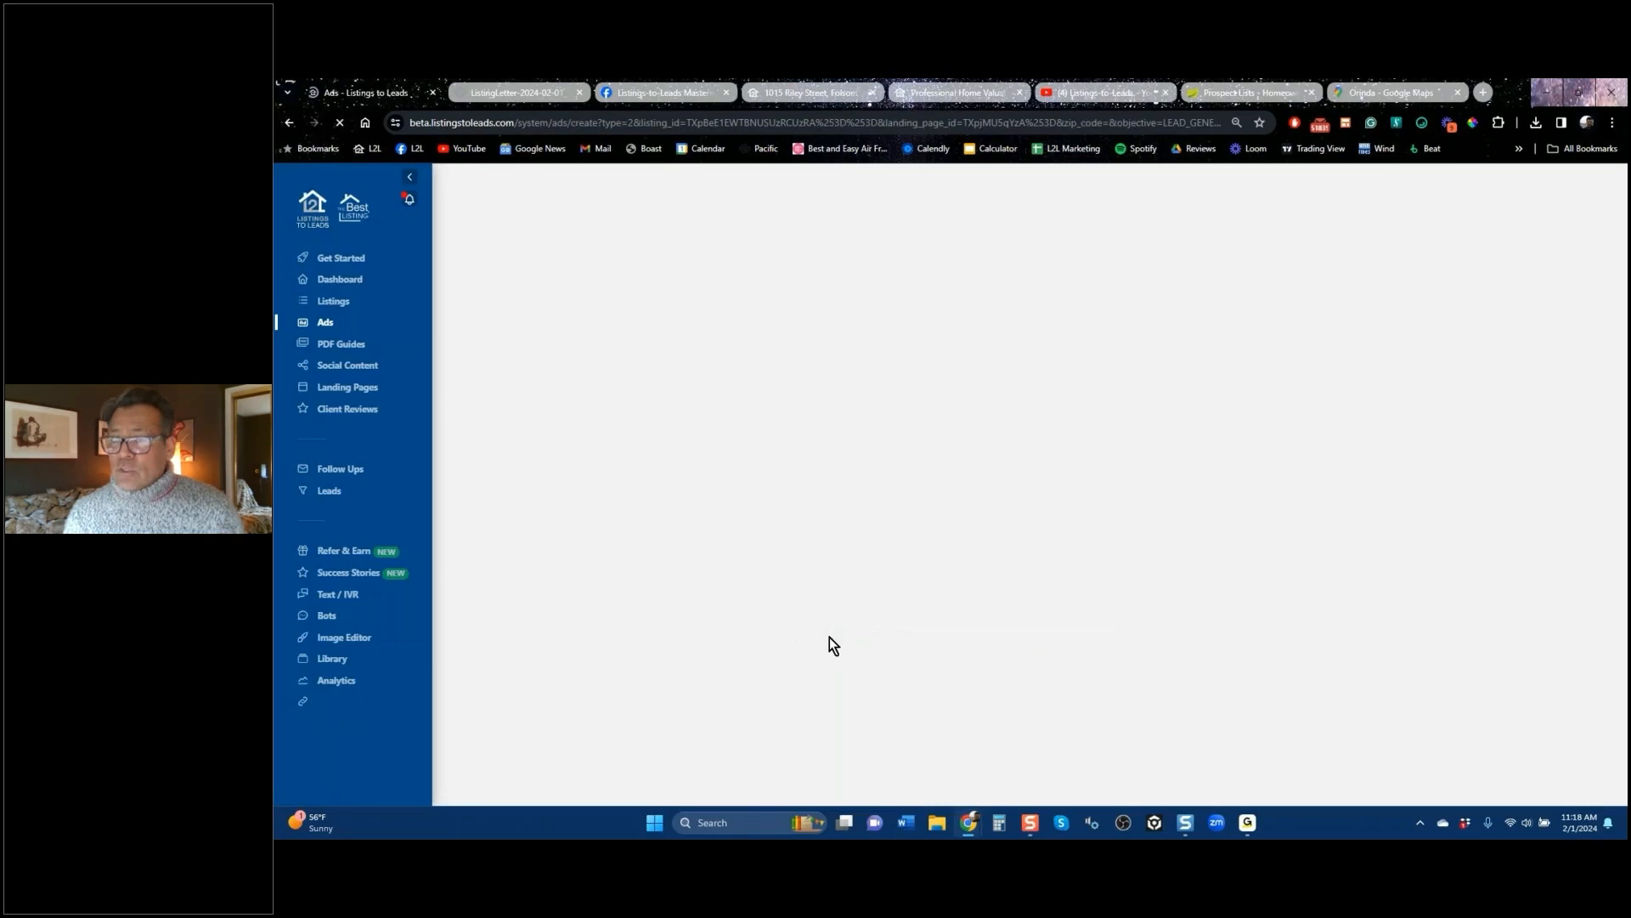
Step: Add the 'L2L custom audience' to the Orinda ad, then go back to the Listings page
{"action": "left_click", "coordinate": [725, 307]}
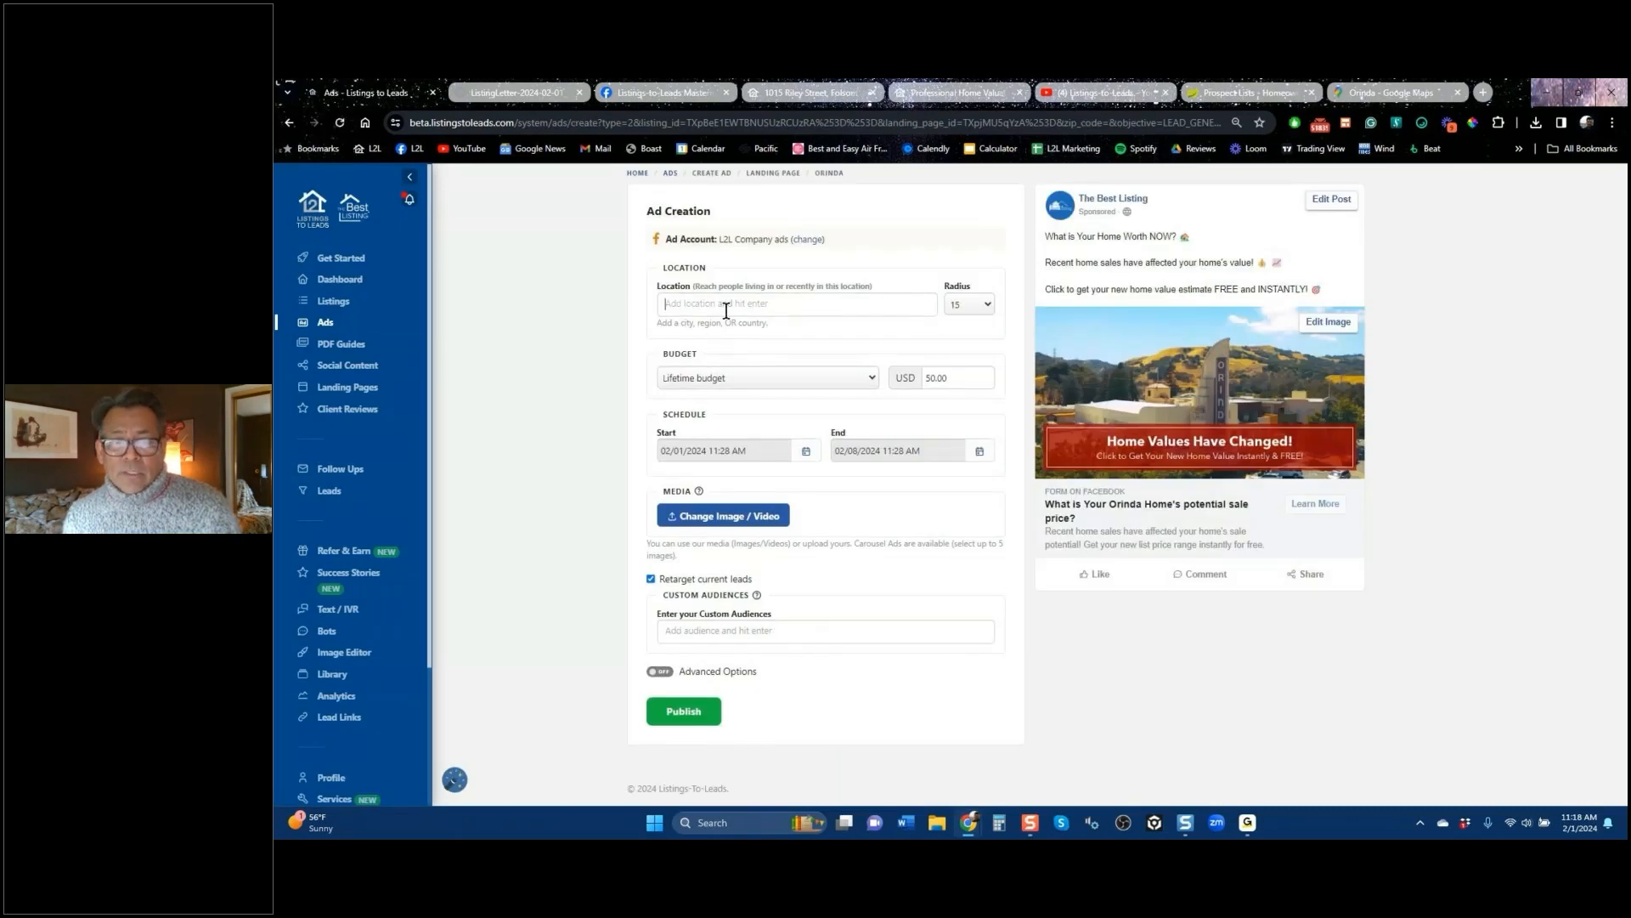
{"action": "left_click", "coordinate": [740, 627]}
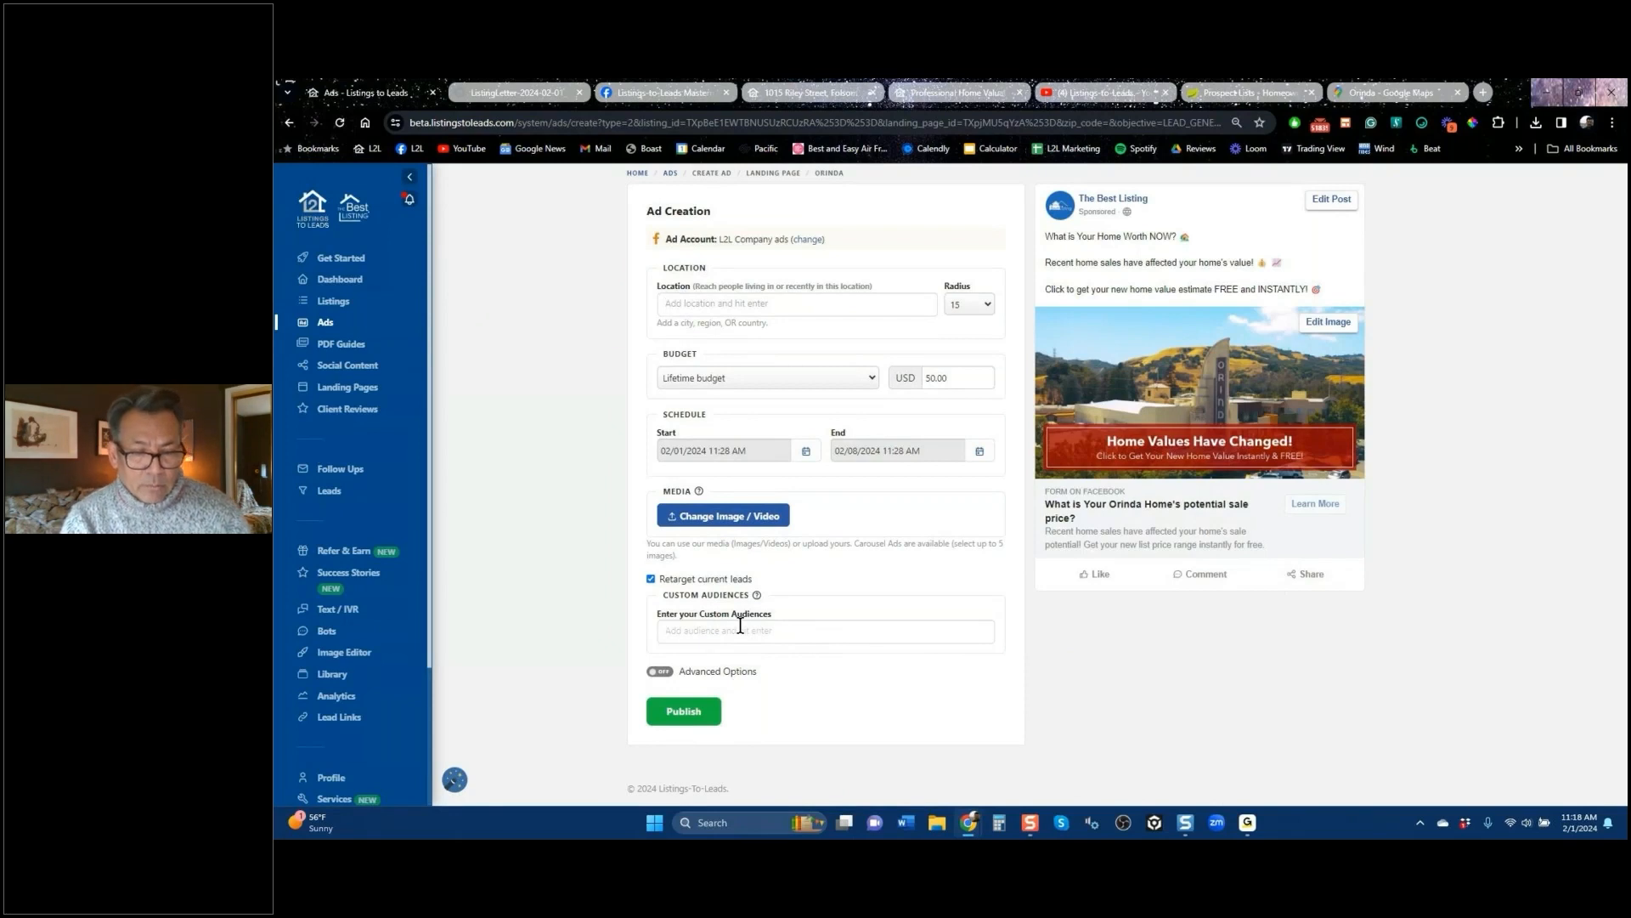
{"action": "type", "text": "l2l"}
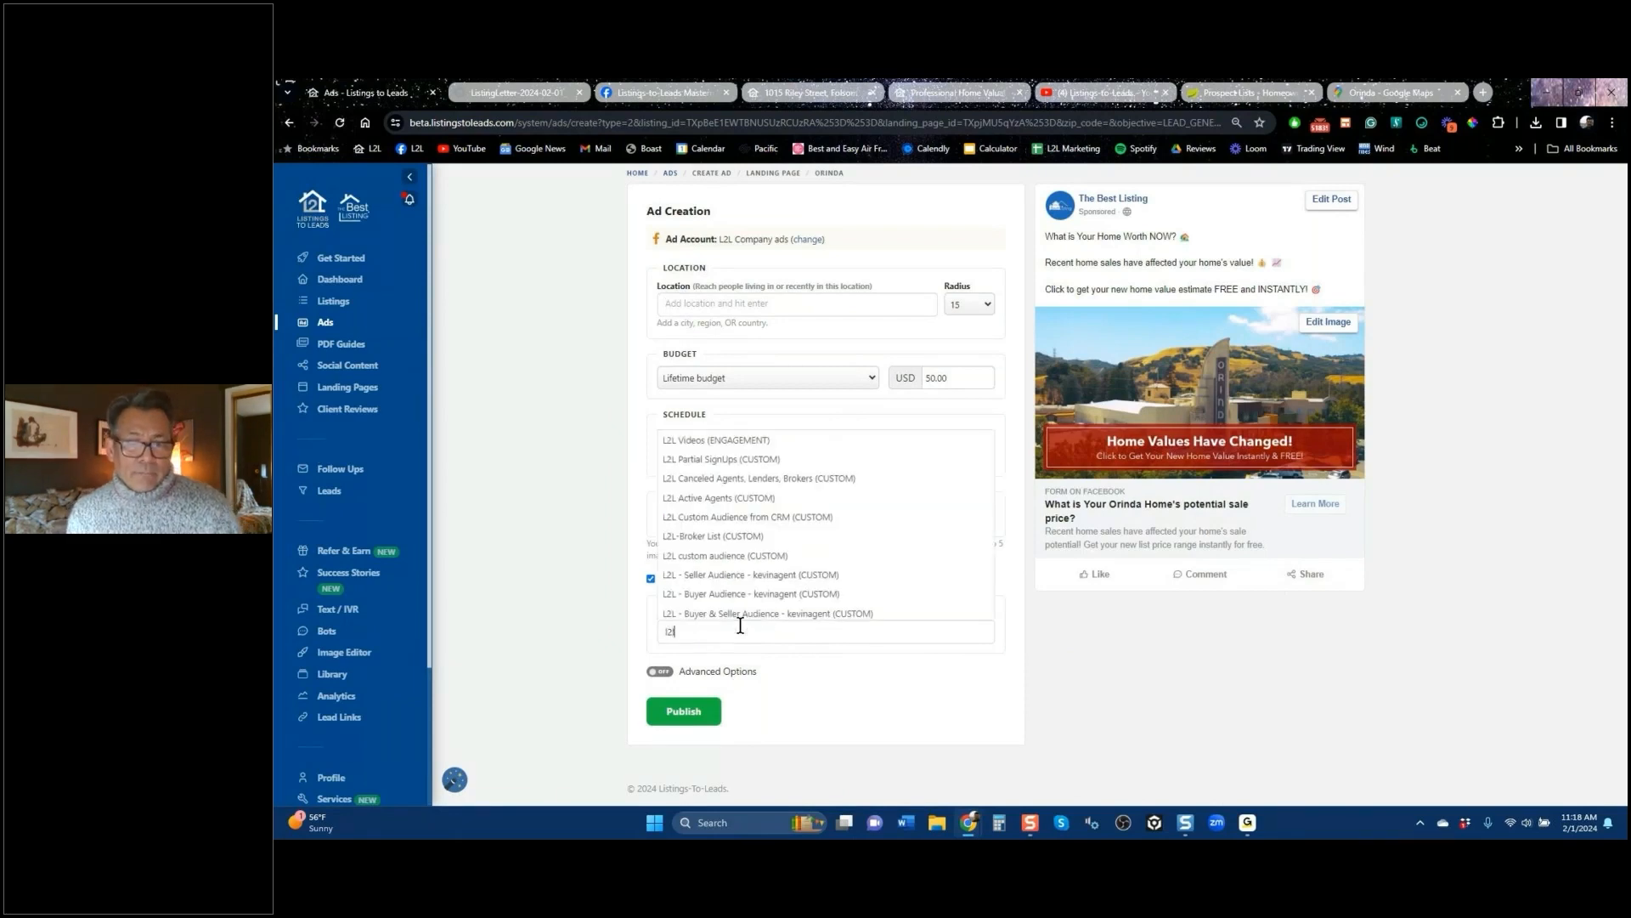
{"action": "left_click", "coordinate": [735, 558]}
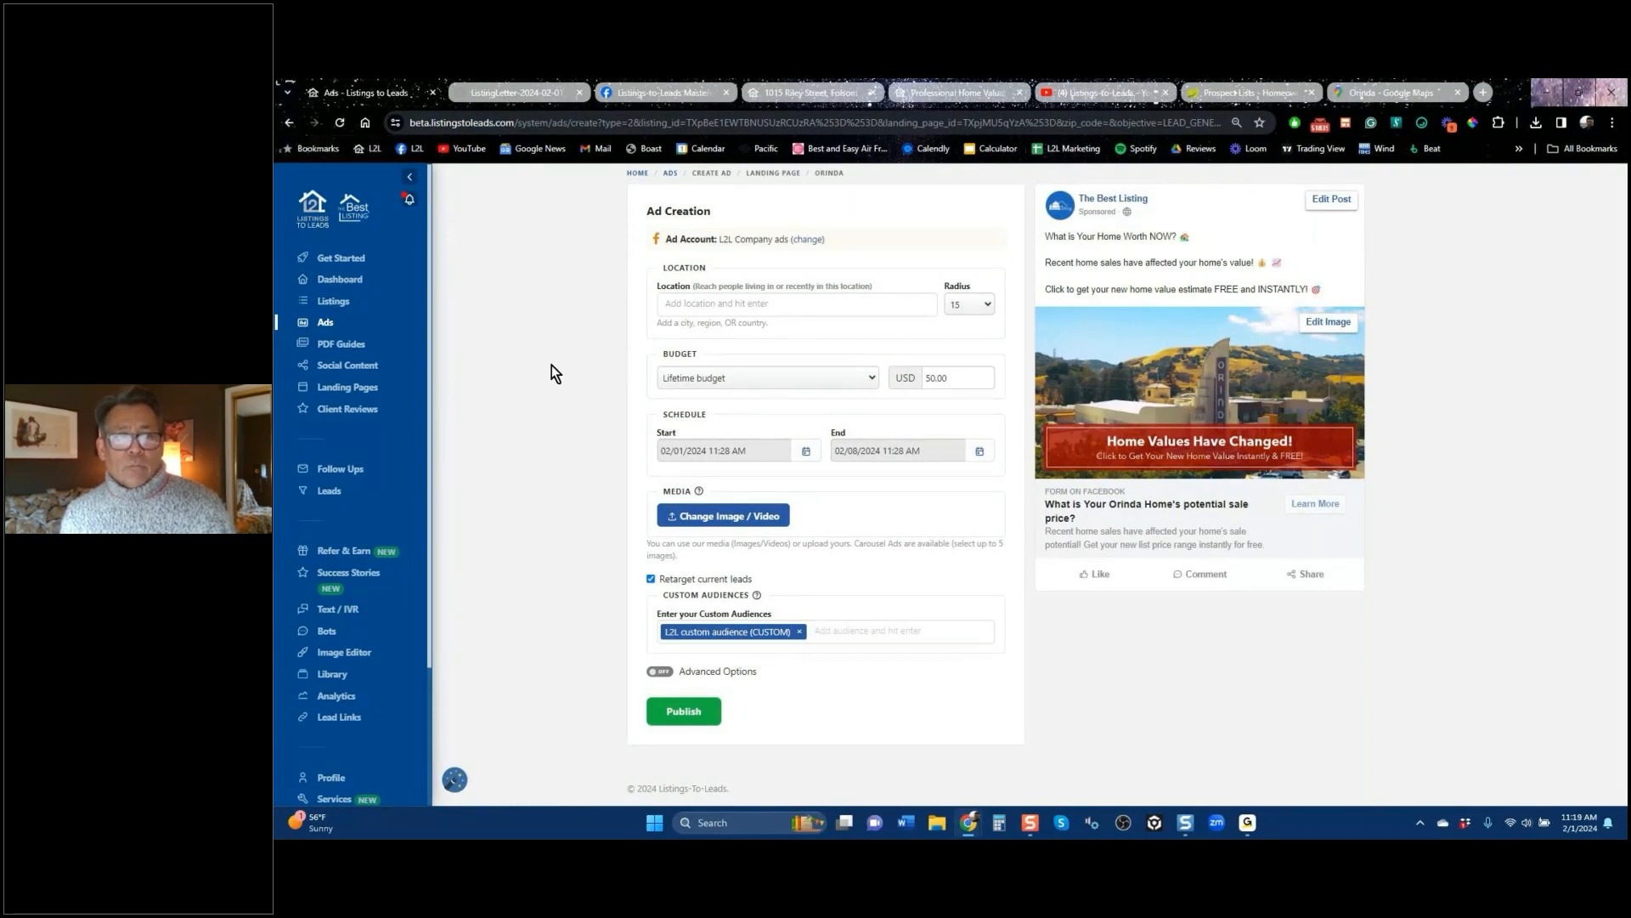
{"action": "left_click", "coordinate": [293, 124]}
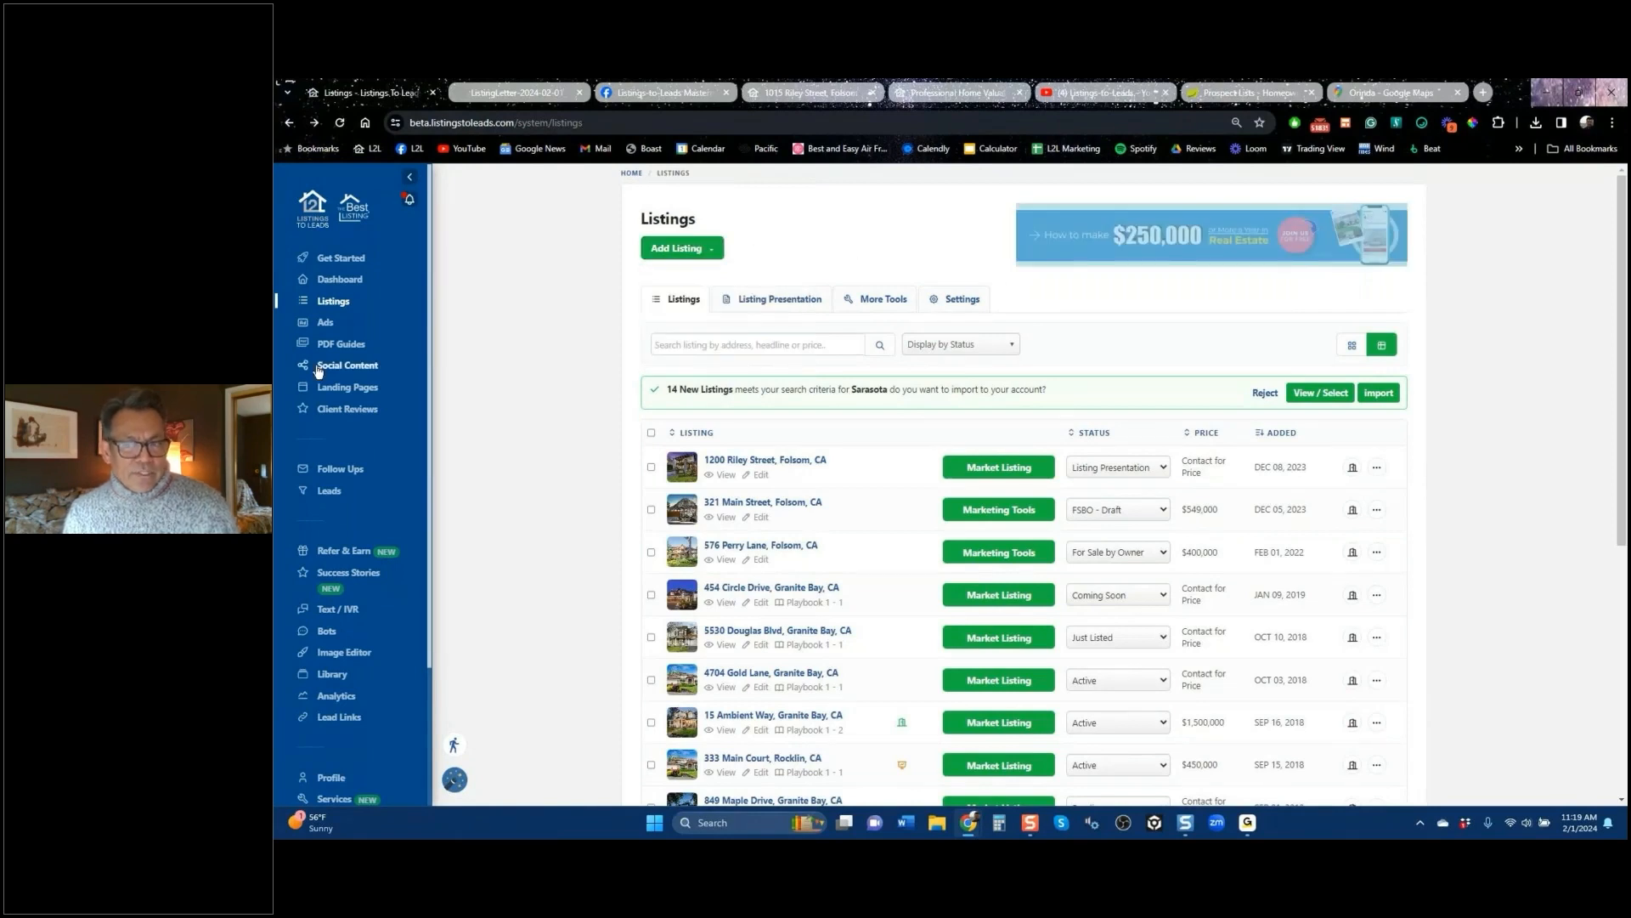
Step: Go to the Ads section and open the Create Facebook Ad type list
{"action": "left_click", "coordinate": [325, 328]}
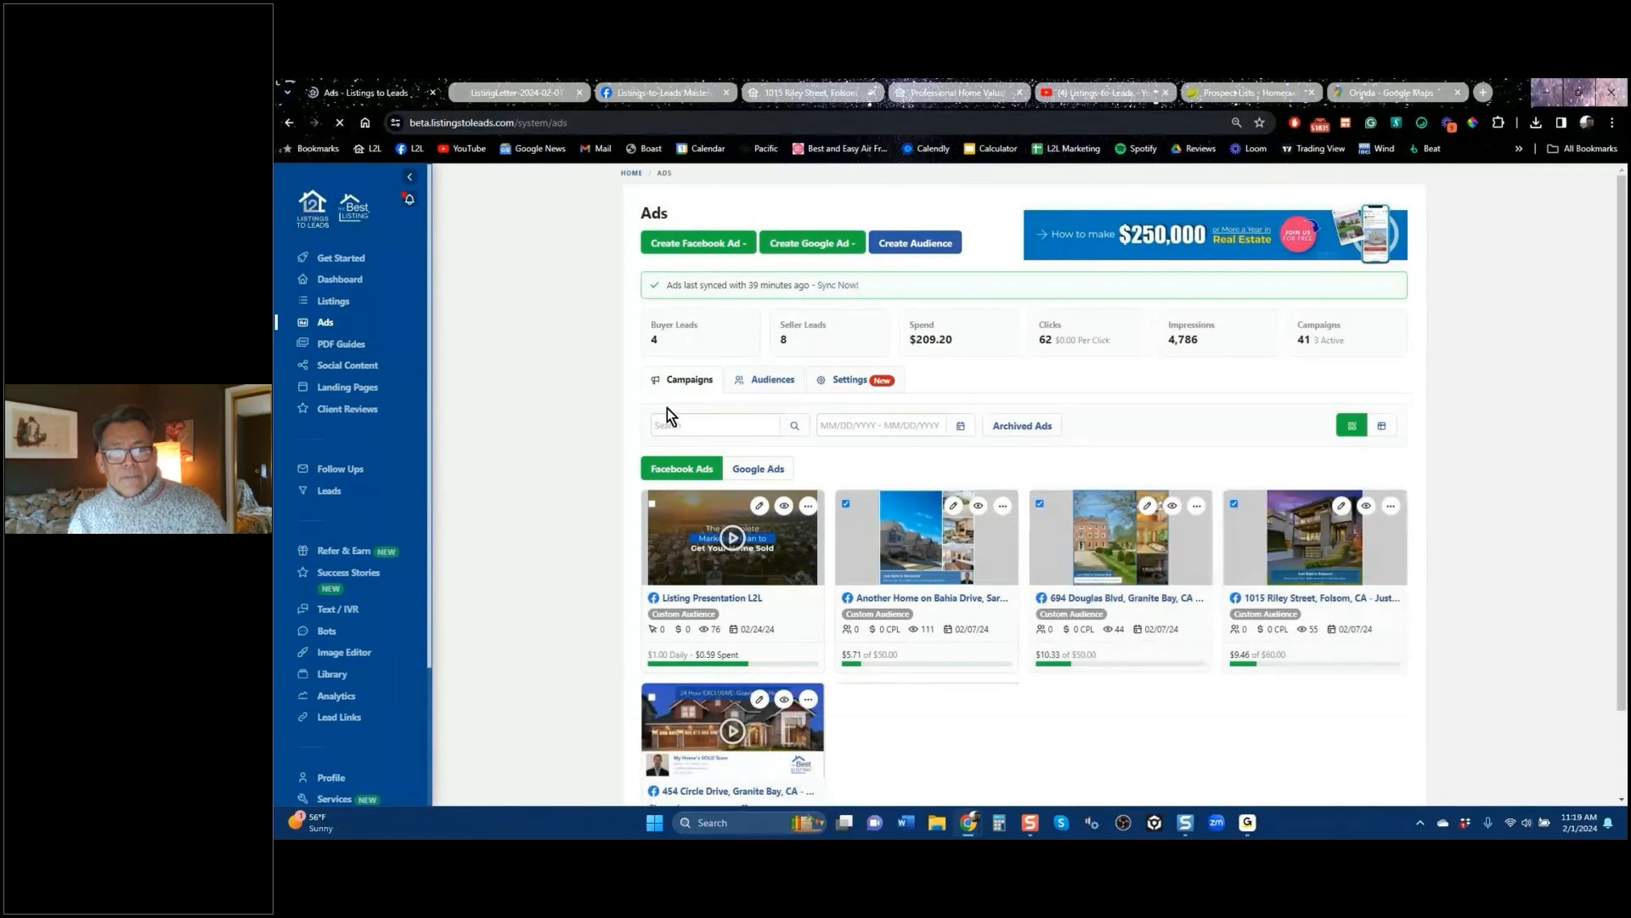
{"action": "left_click", "coordinate": [738, 250]}
{"action": "left_click", "coordinate": [739, 250]}
{"action": "left_click", "coordinate": [738, 249]}
{"action": "left_click", "coordinate": [706, 269]}
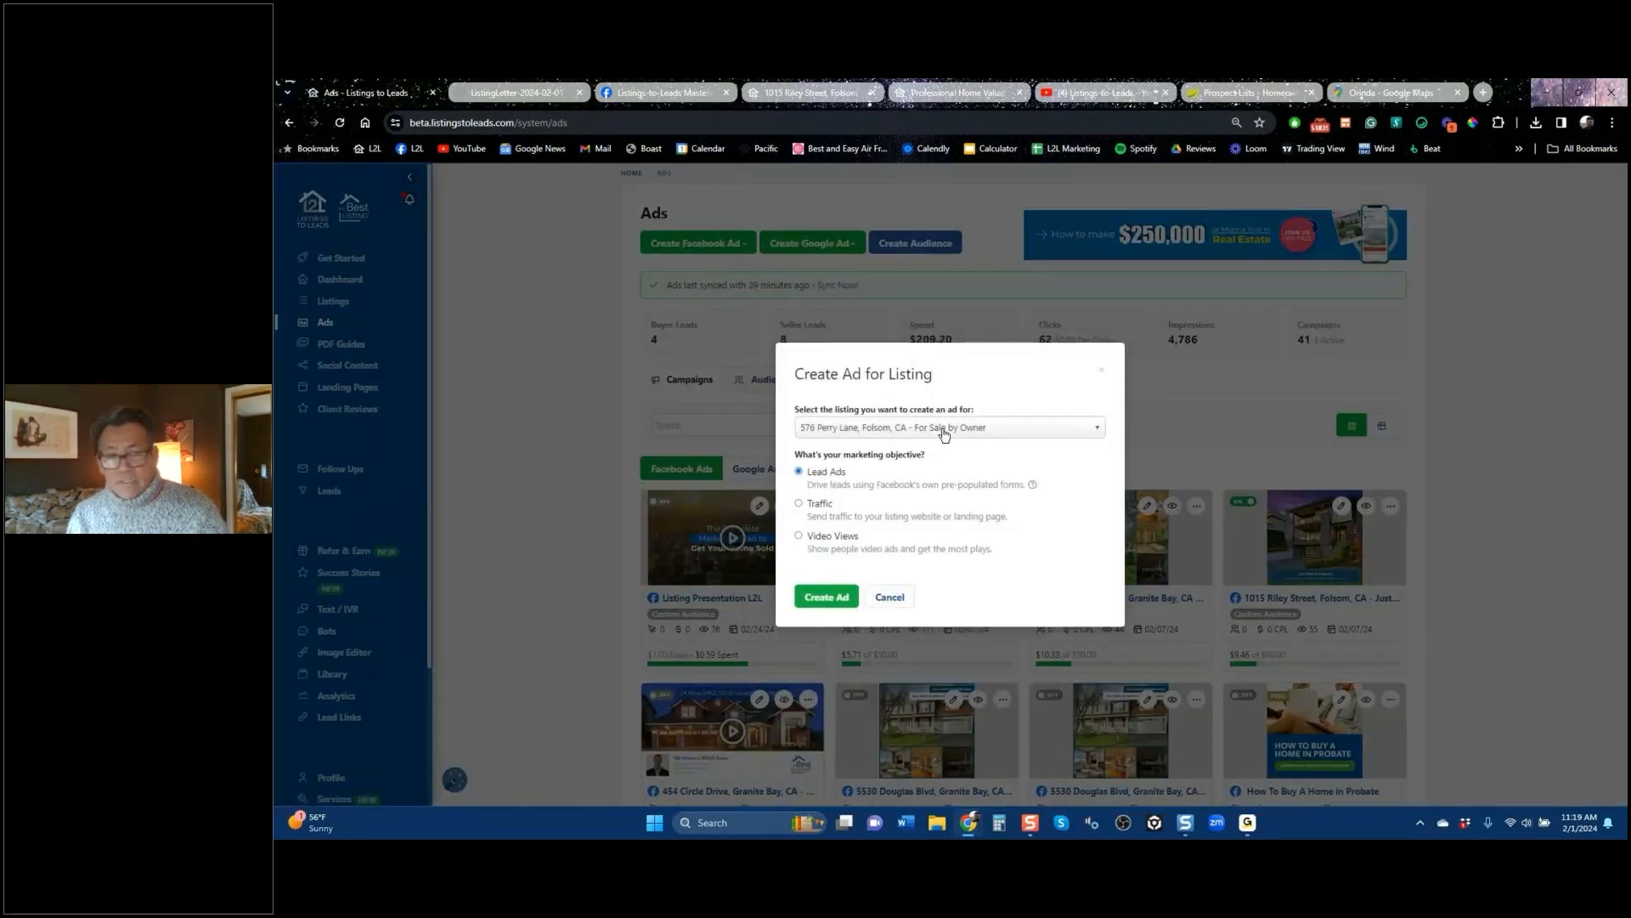
{"action": "left_click", "coordinate": [944, 429]}
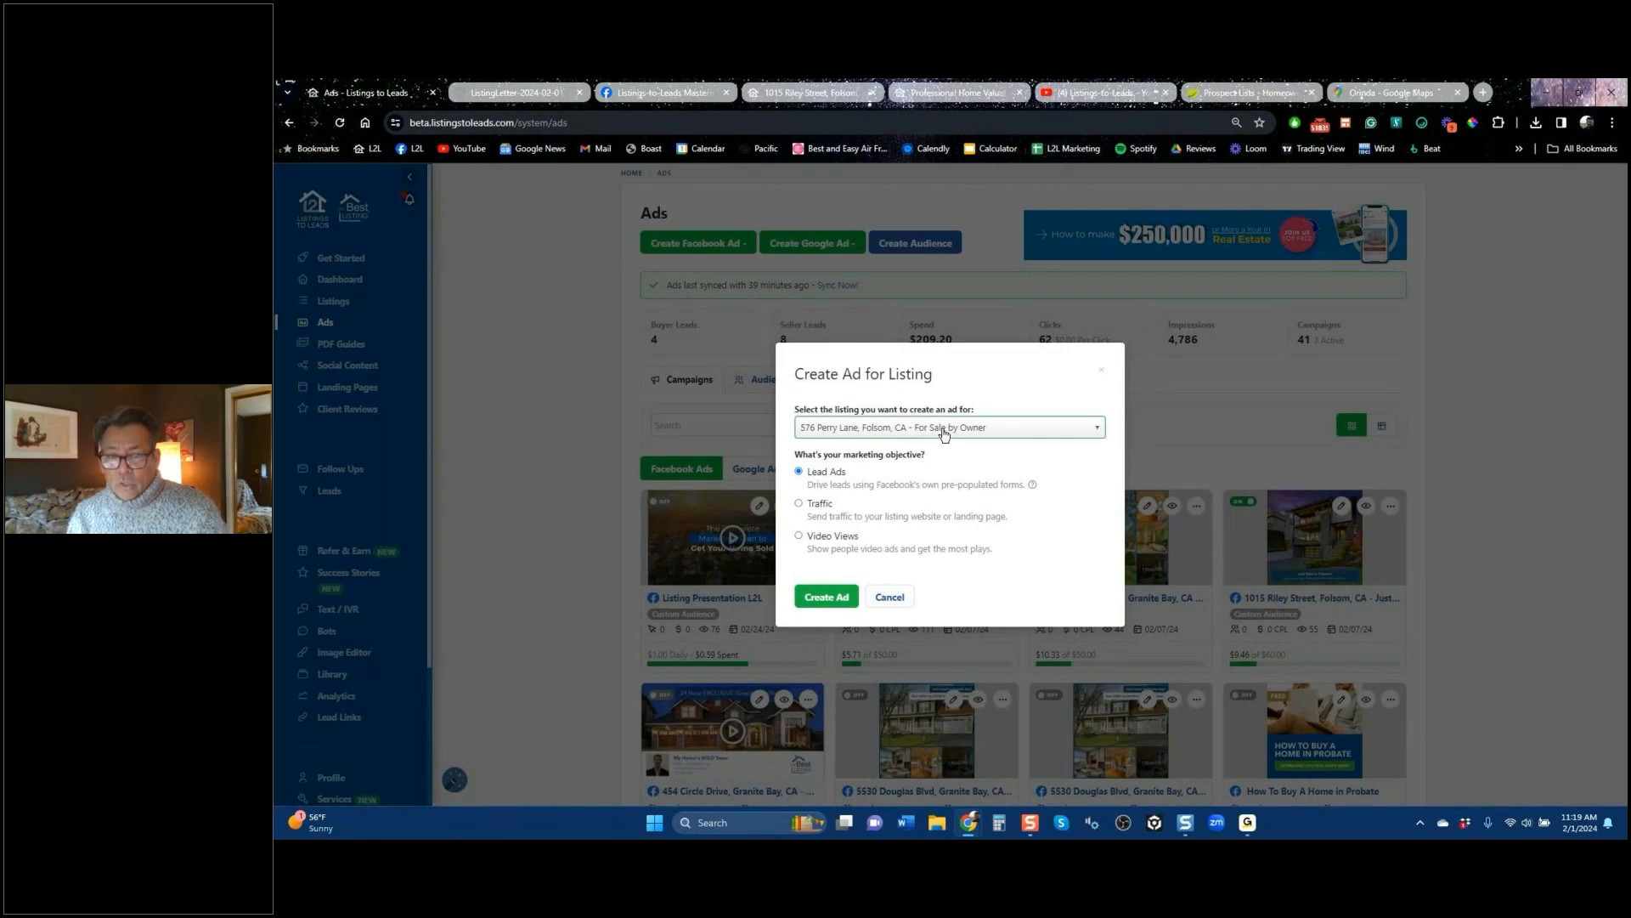
{"action": "left_click", "coordinate": [944, 432]}
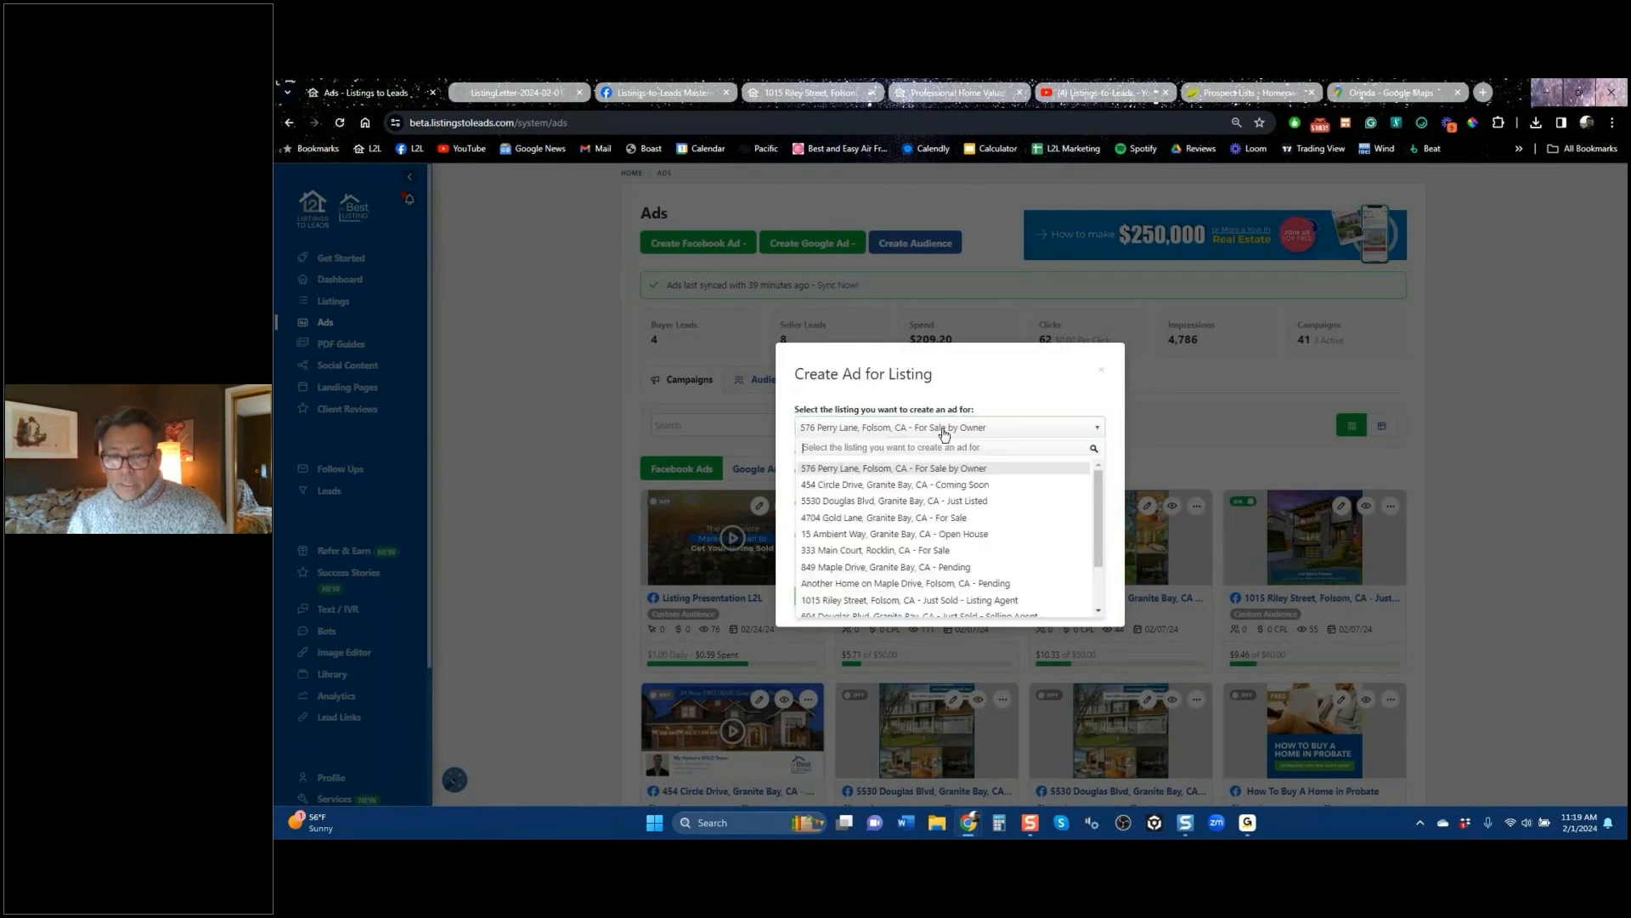
{"action": "left_click", "coordinate": [965, 571]}
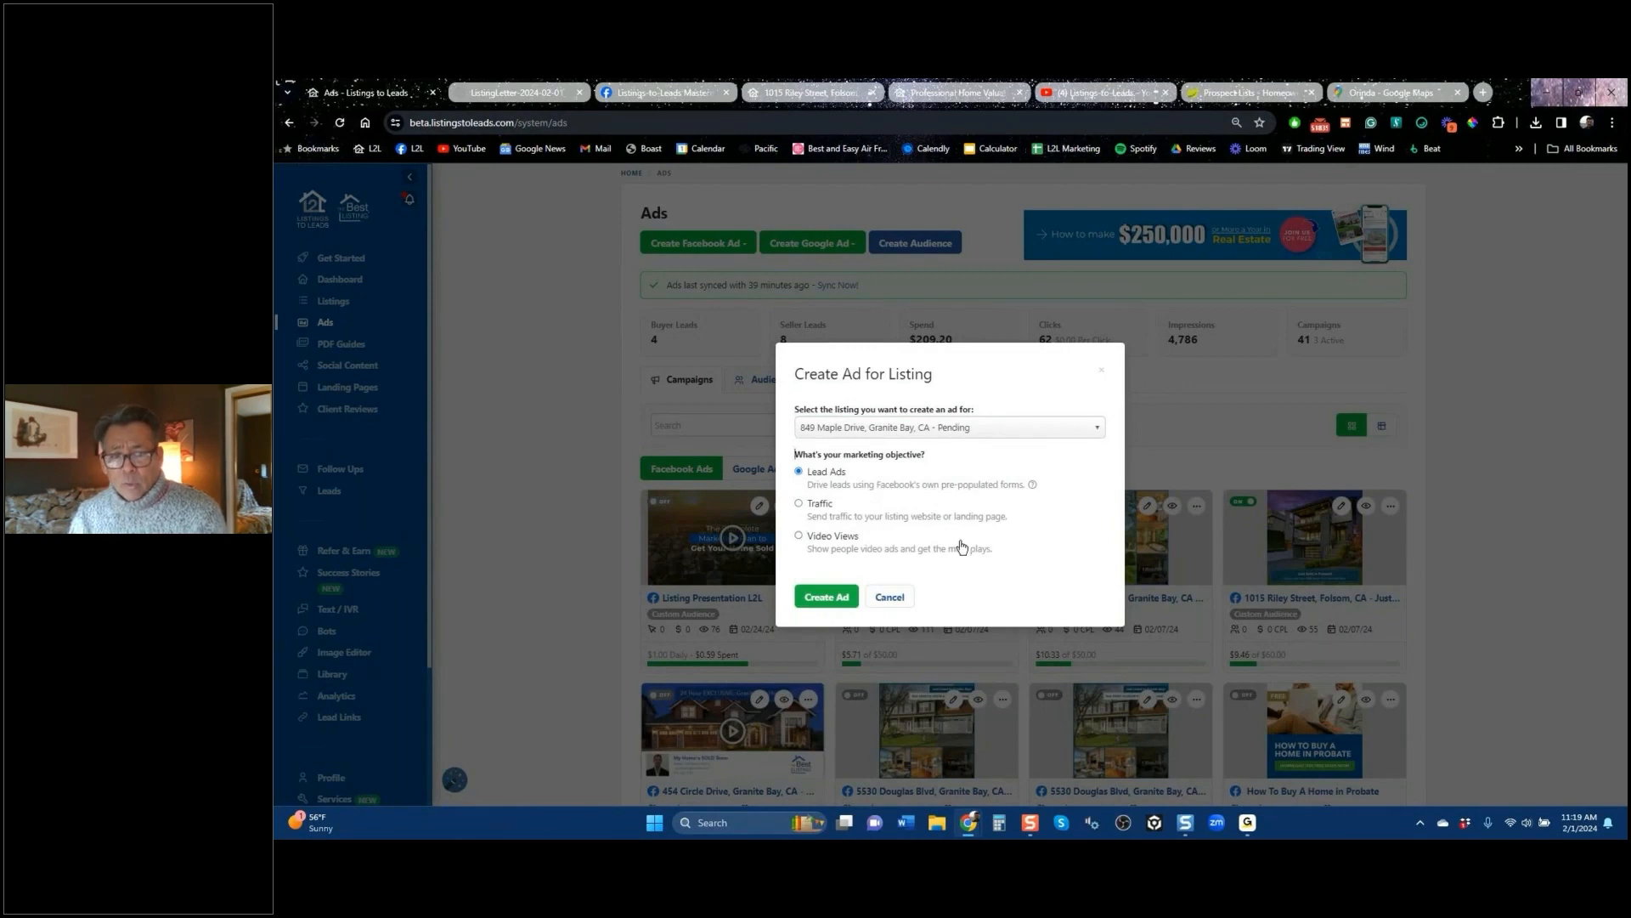
{"action": "left_click", "coordinate": [828, 596]}
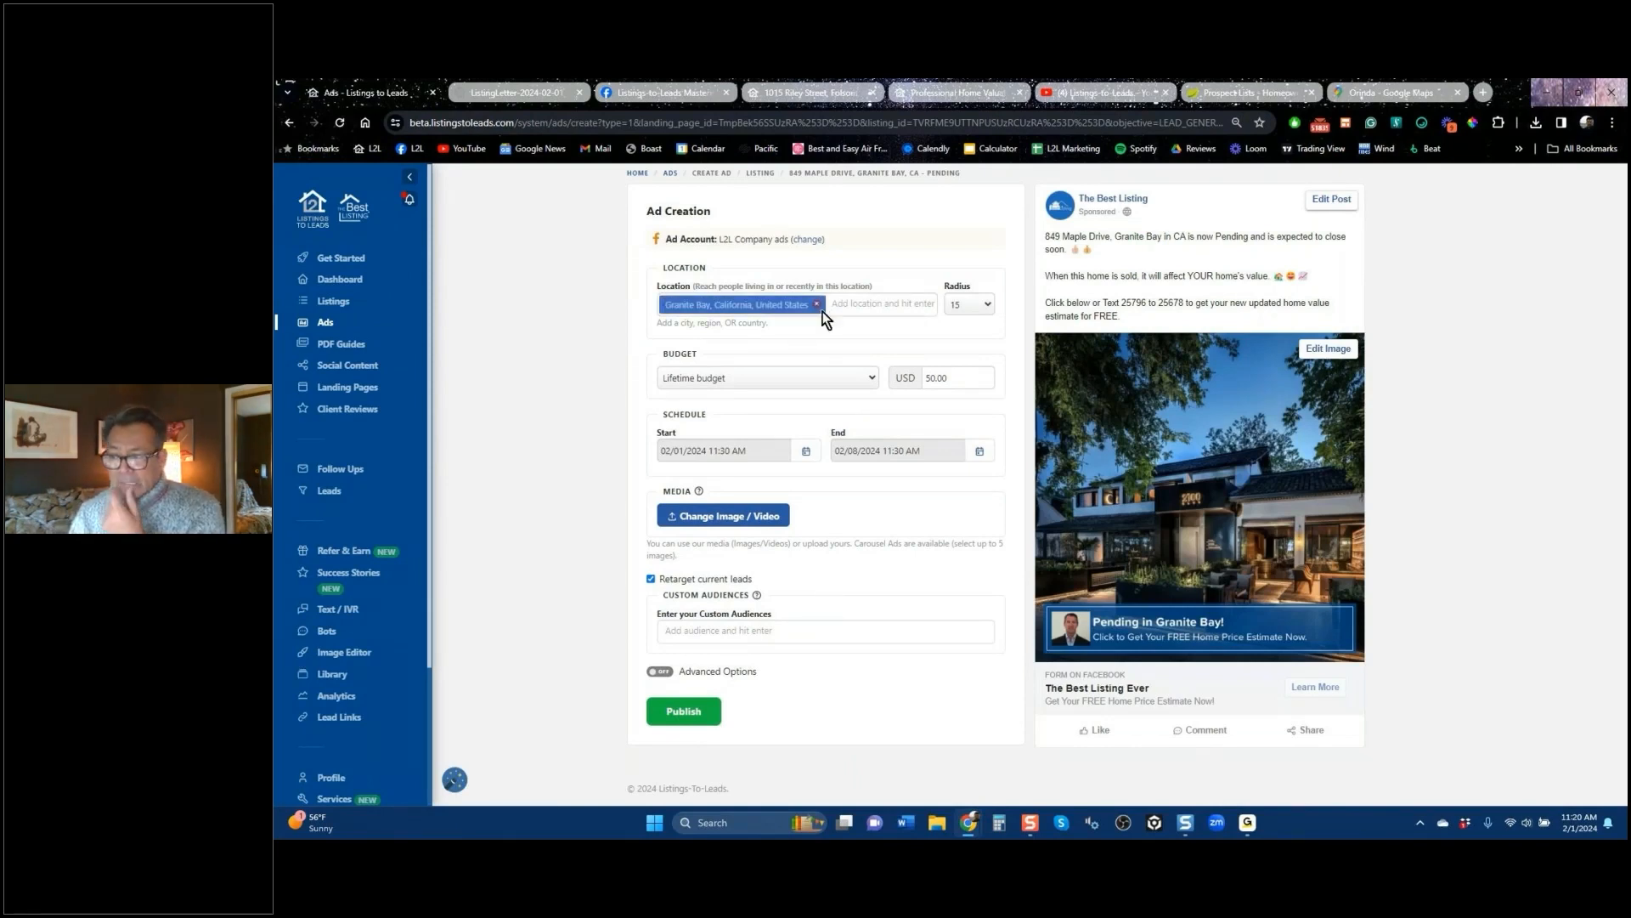
{"action": "left_click", "coordinate": [1075, 100]}
{"action": "scroll", "coordinate": [968, 430], "scroll_direction": "up", "scroll_amount": 4}
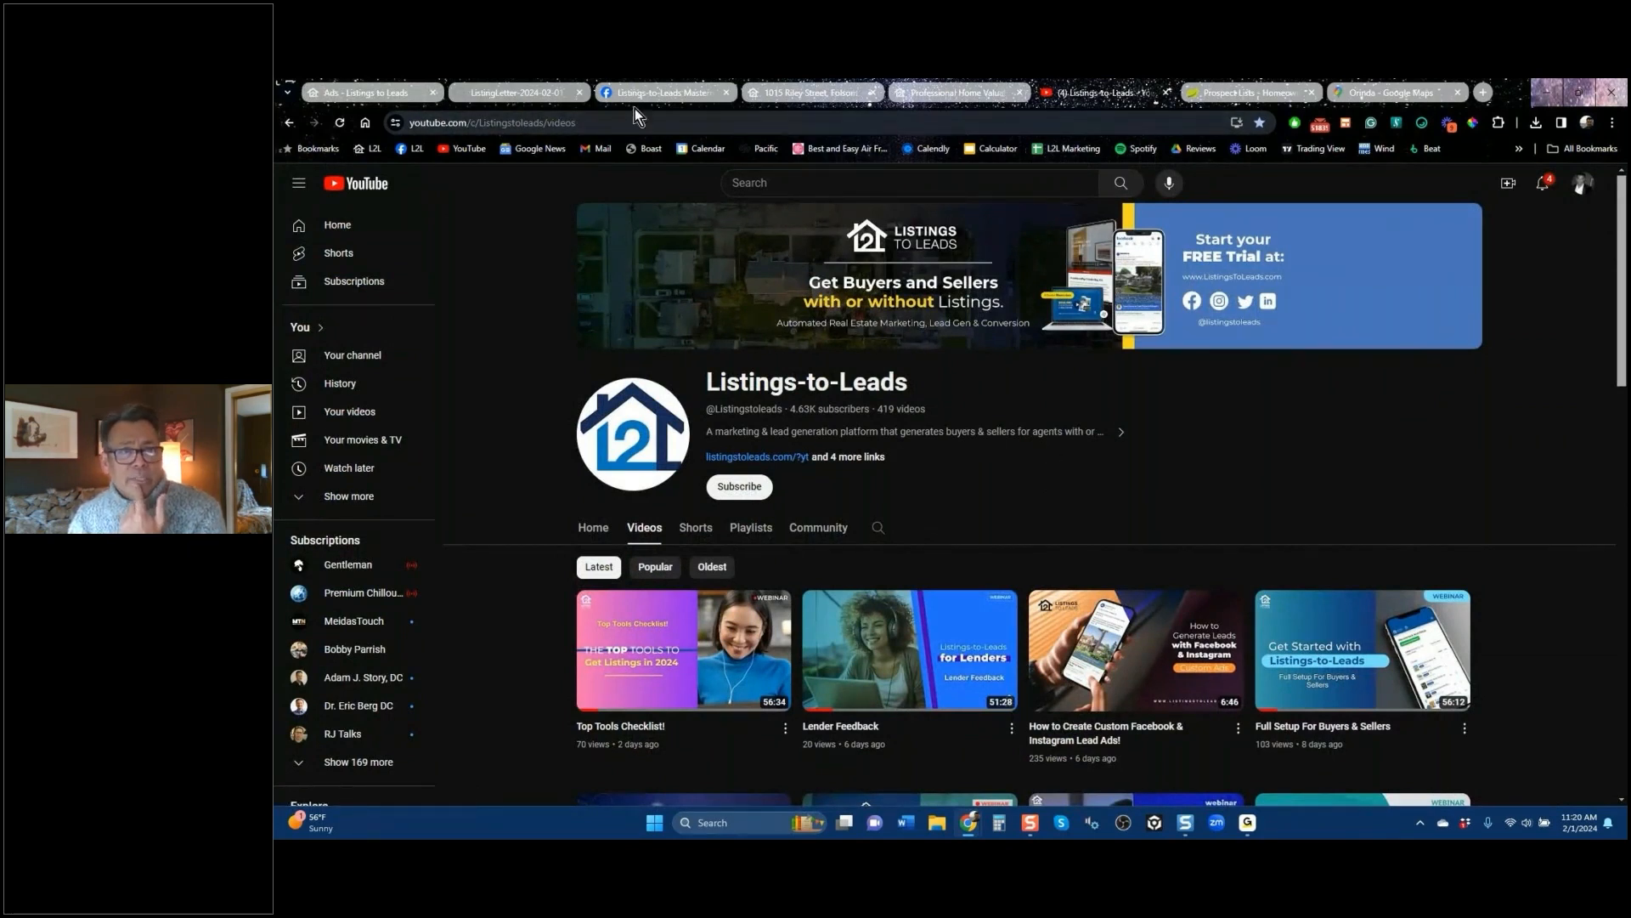
{"action": "left_click", "coordinate": [668, 97]}
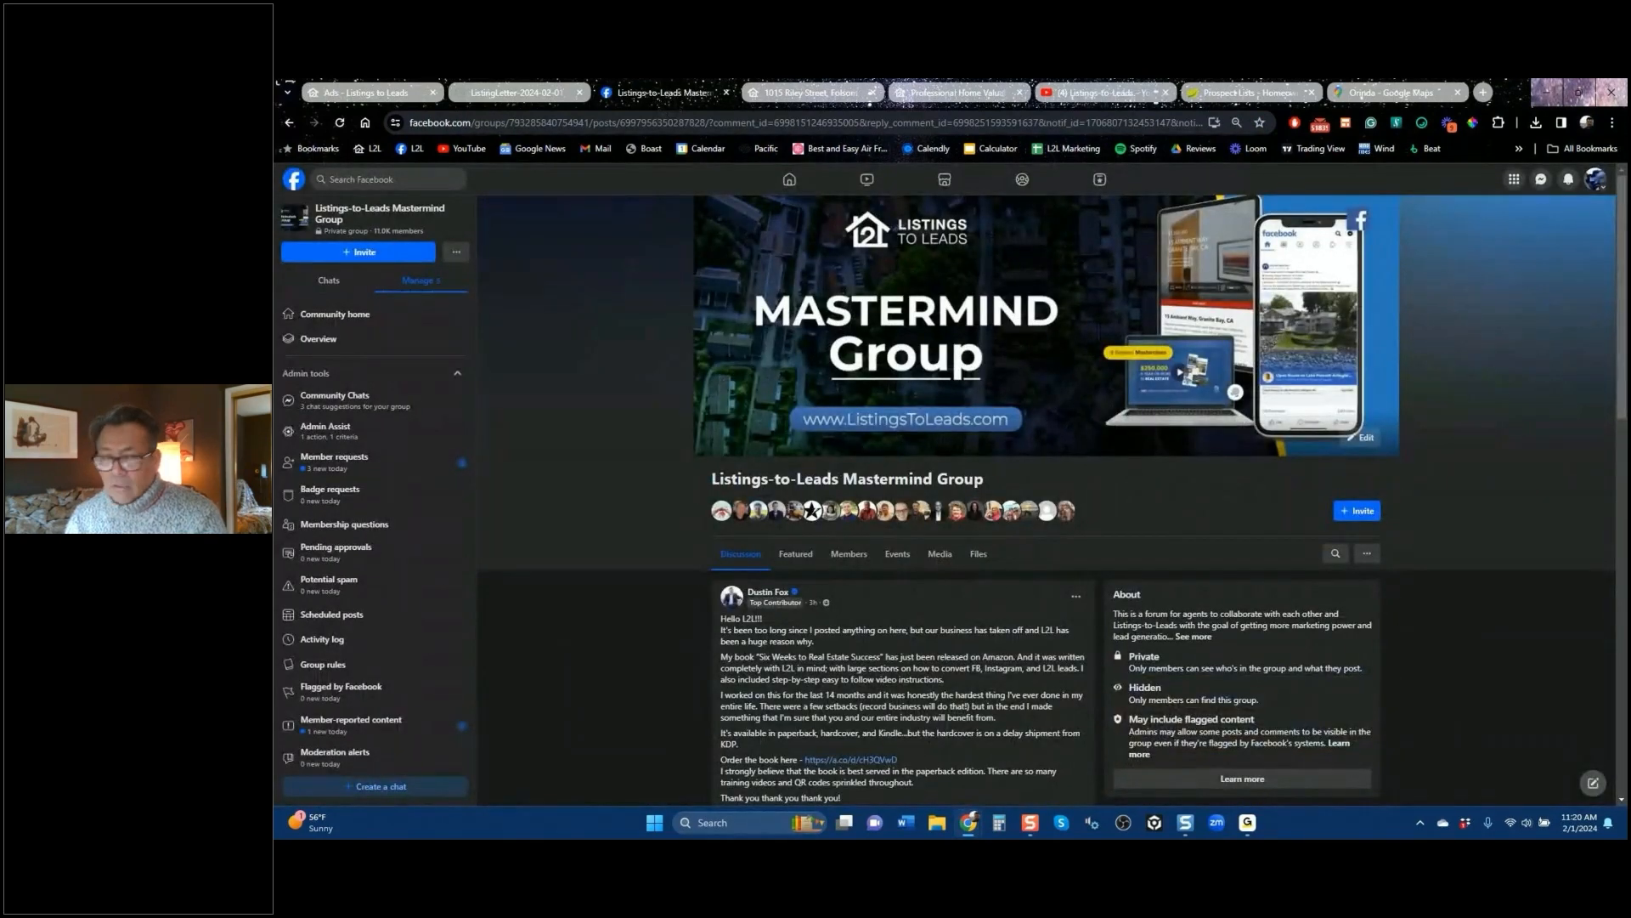
{"action": "left_click", "coordinate": [517, 93]}
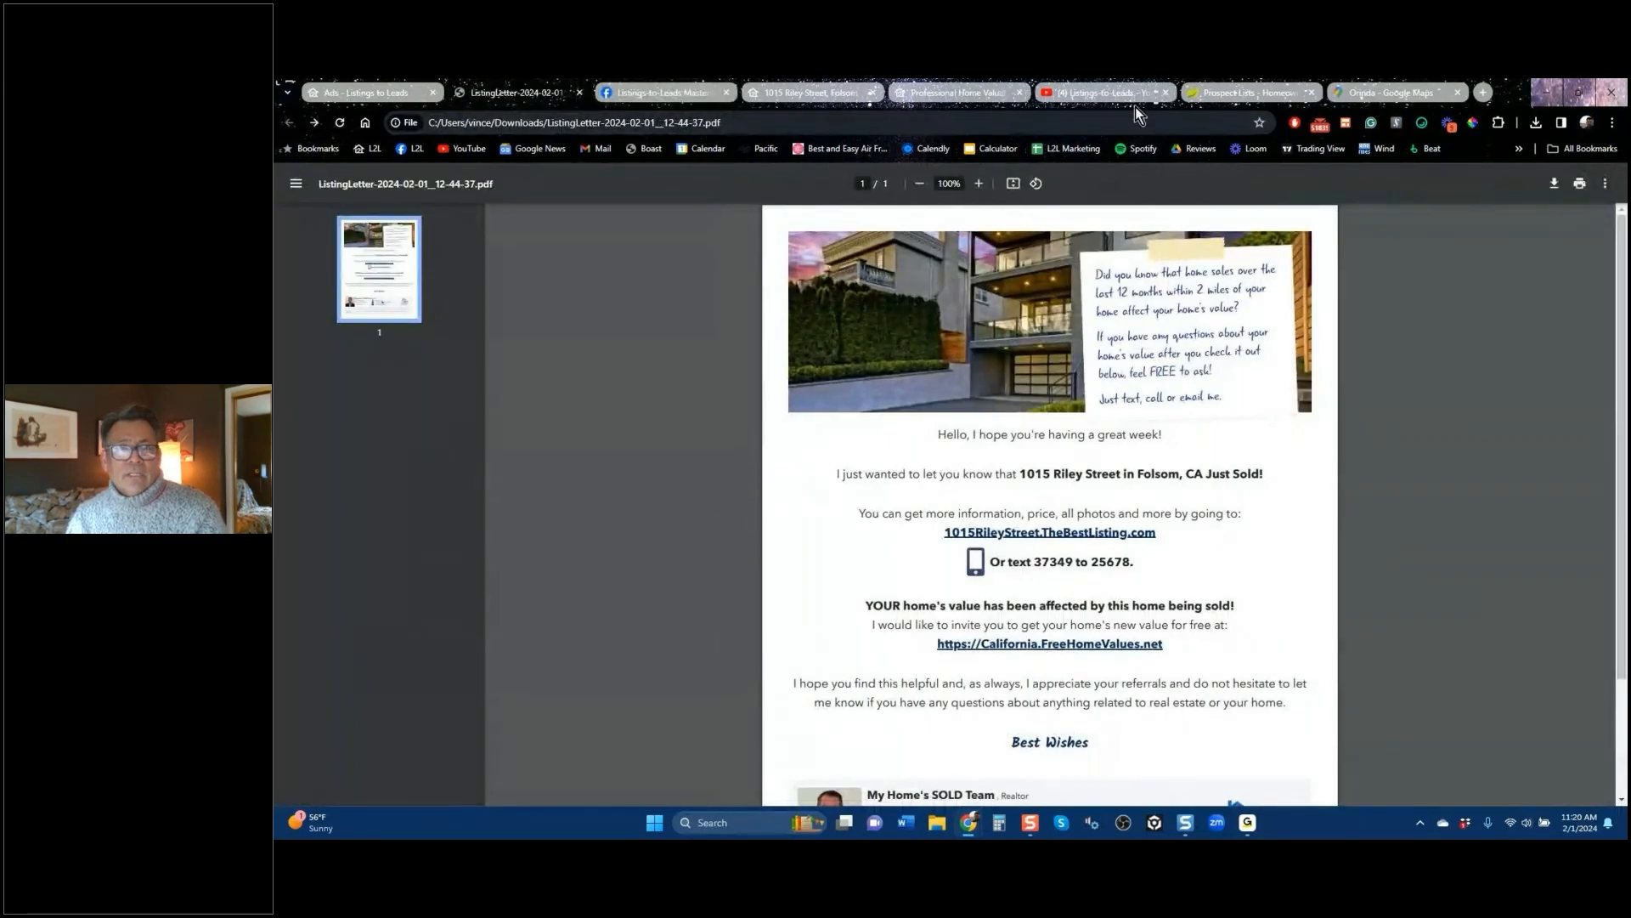
{"action": "left_click", "coordinate": [396, 98]}
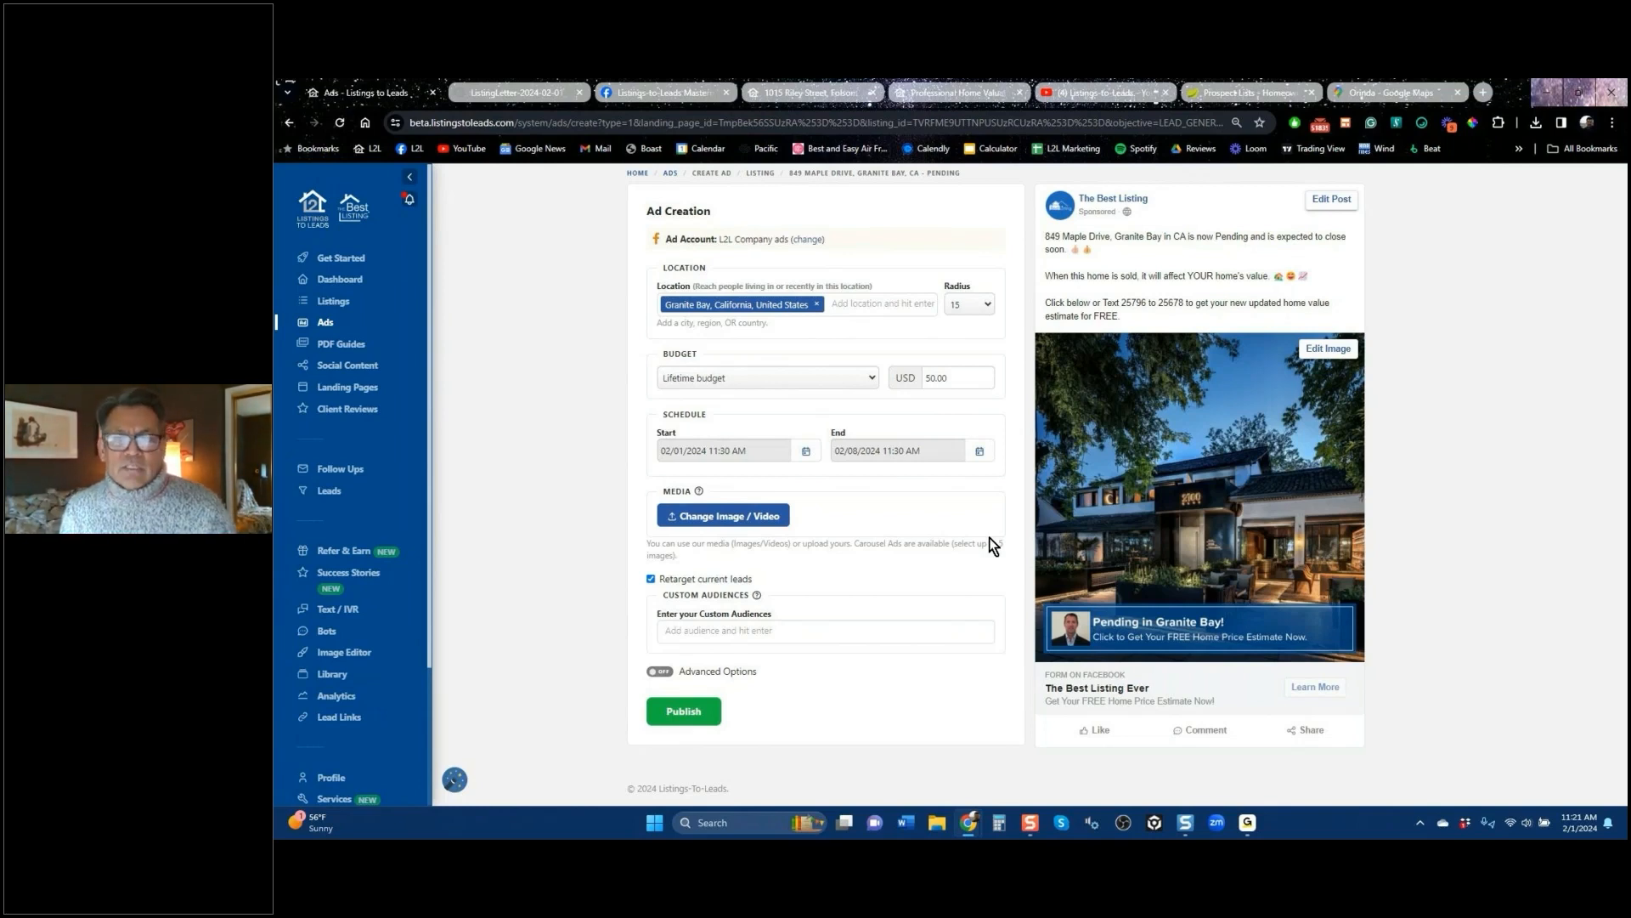
Step: Add the lines '8offers.', 'Sold 10k above' and 'Sold in 48 hours' below the close-soon sentence
{"action": "left_click", "coordinate": [1148, 251]}
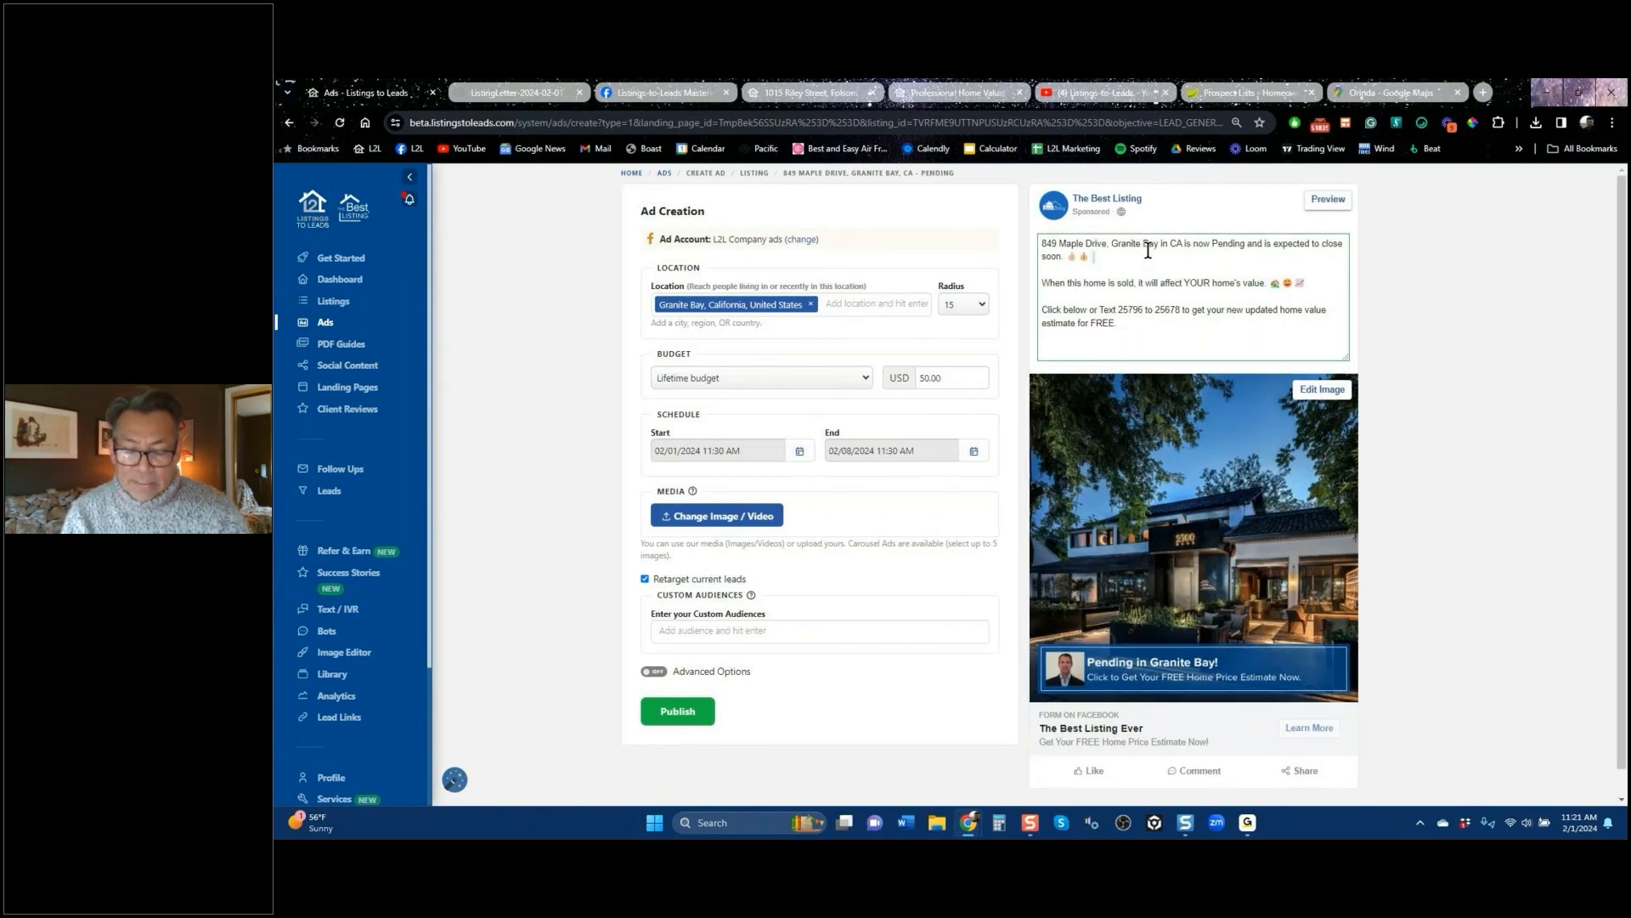
{"action": "key", "text": "Return"}
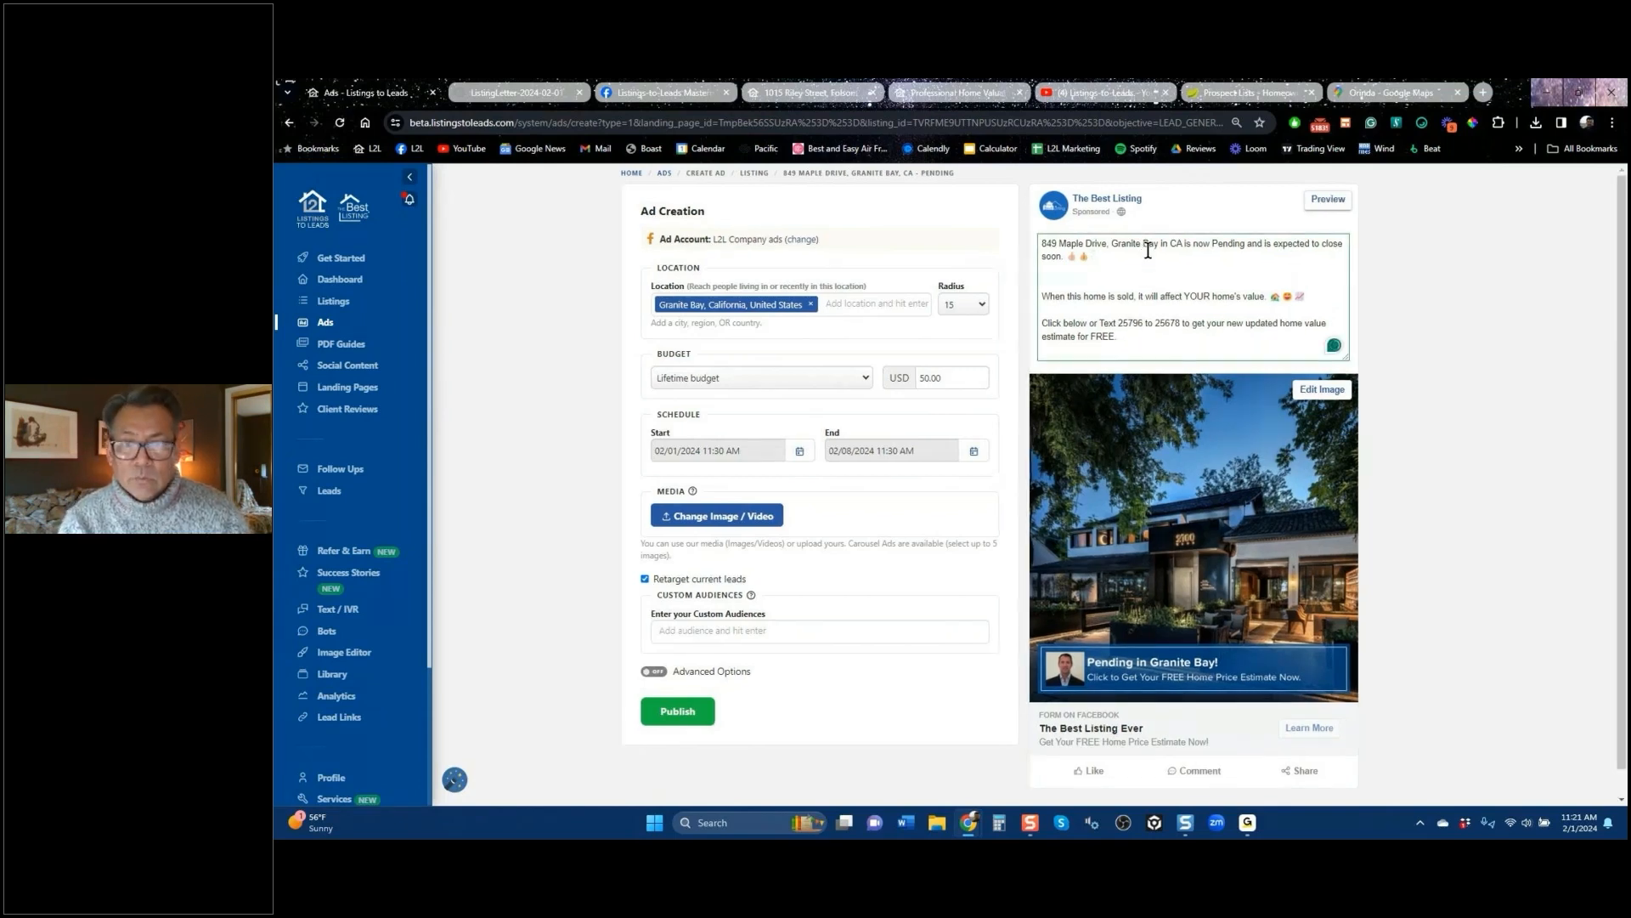
{"action": "type", "text": "8offere"}
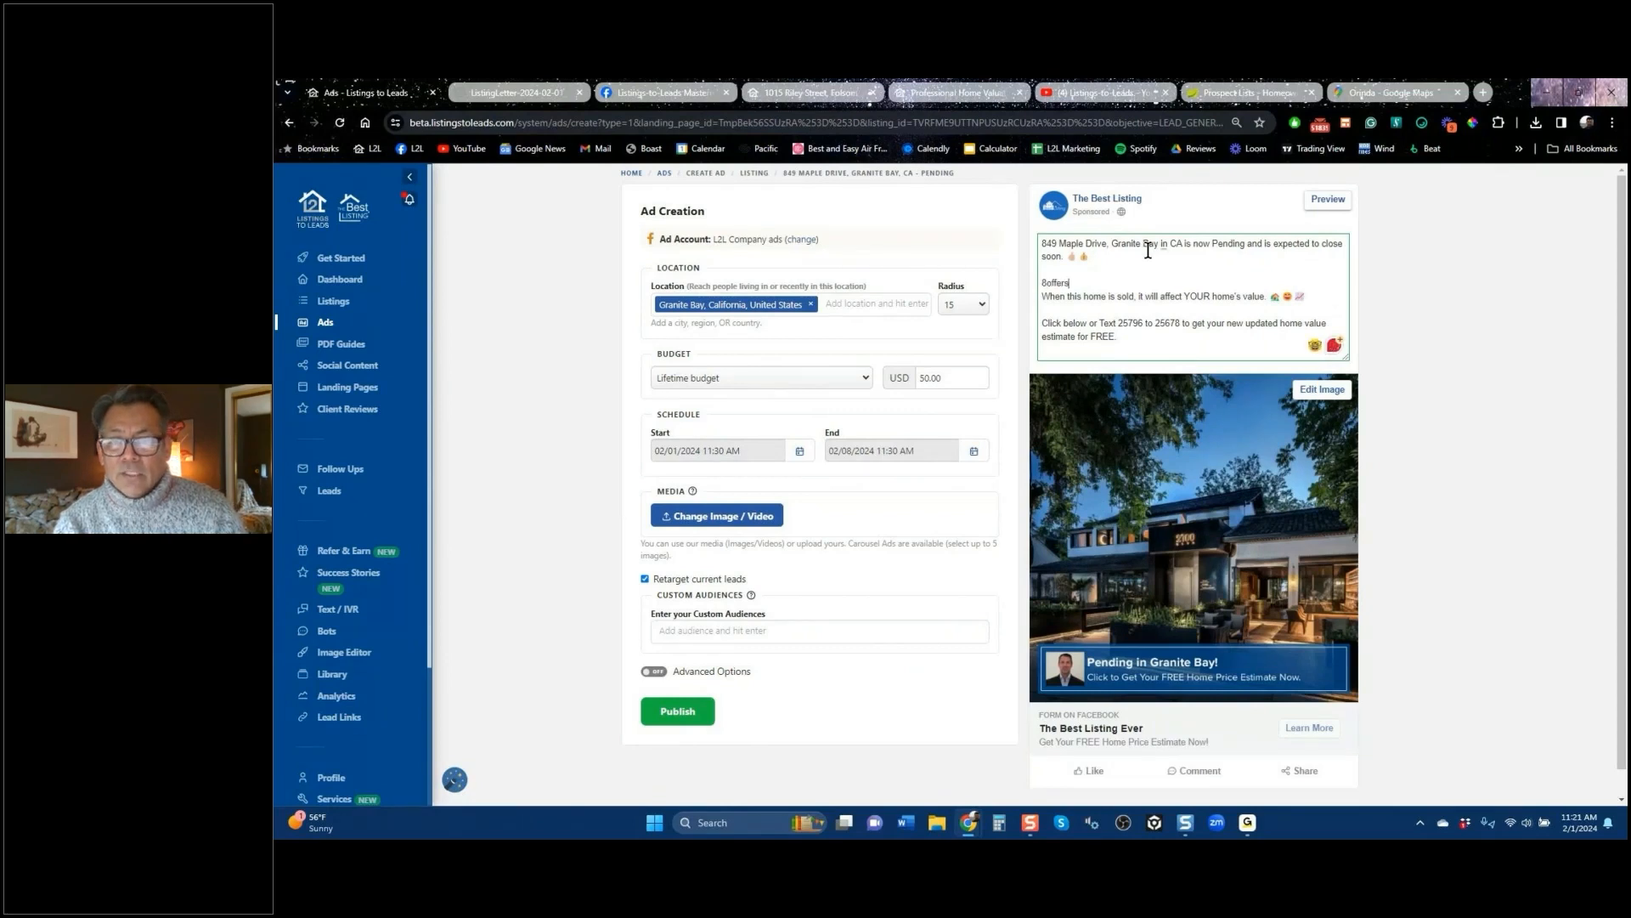
{"action": "type", "text": "."}
{"action": "key", "text": "Return"}
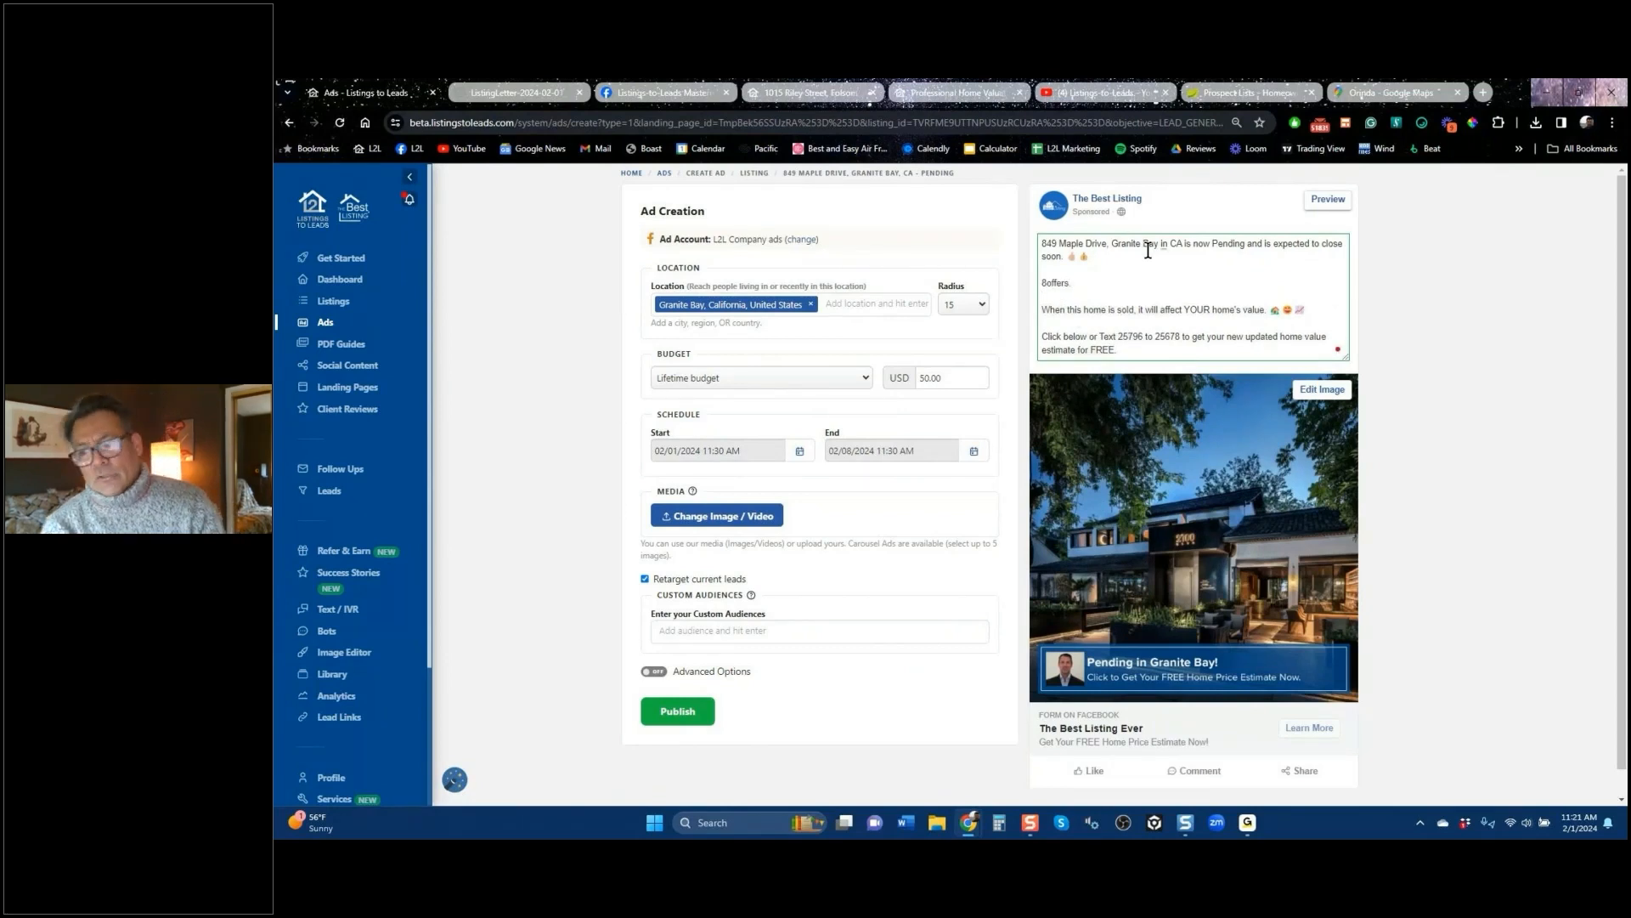
{"action": "type", "text": "S"}
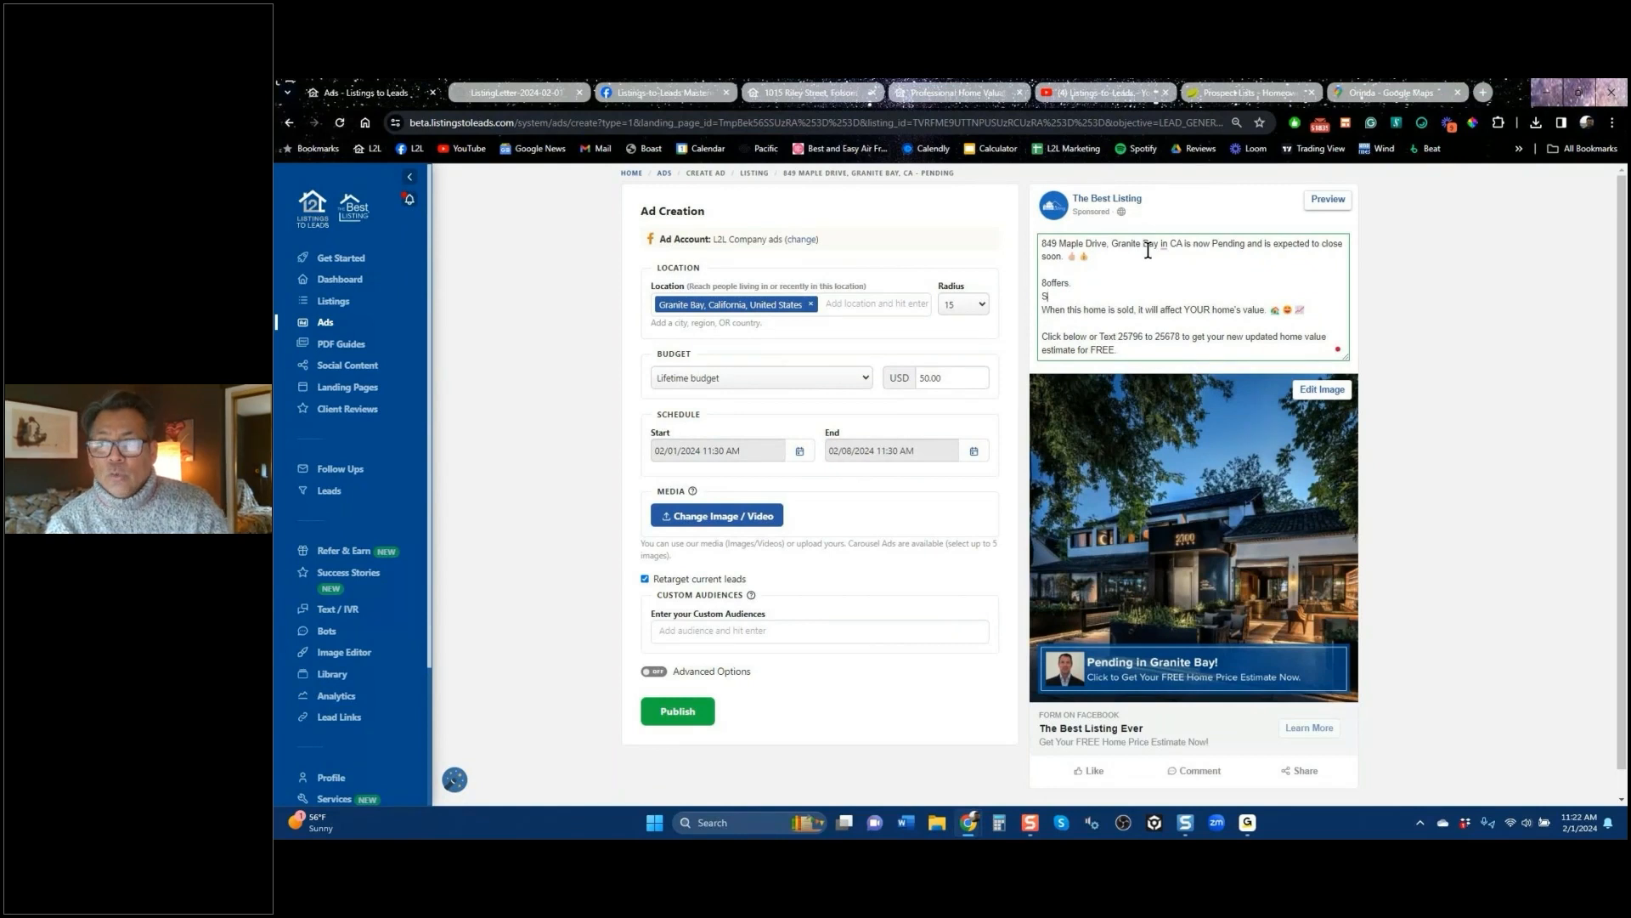
{"action": "type", "text": "old 10k above"}
{"action": "key", "text": "Return"}
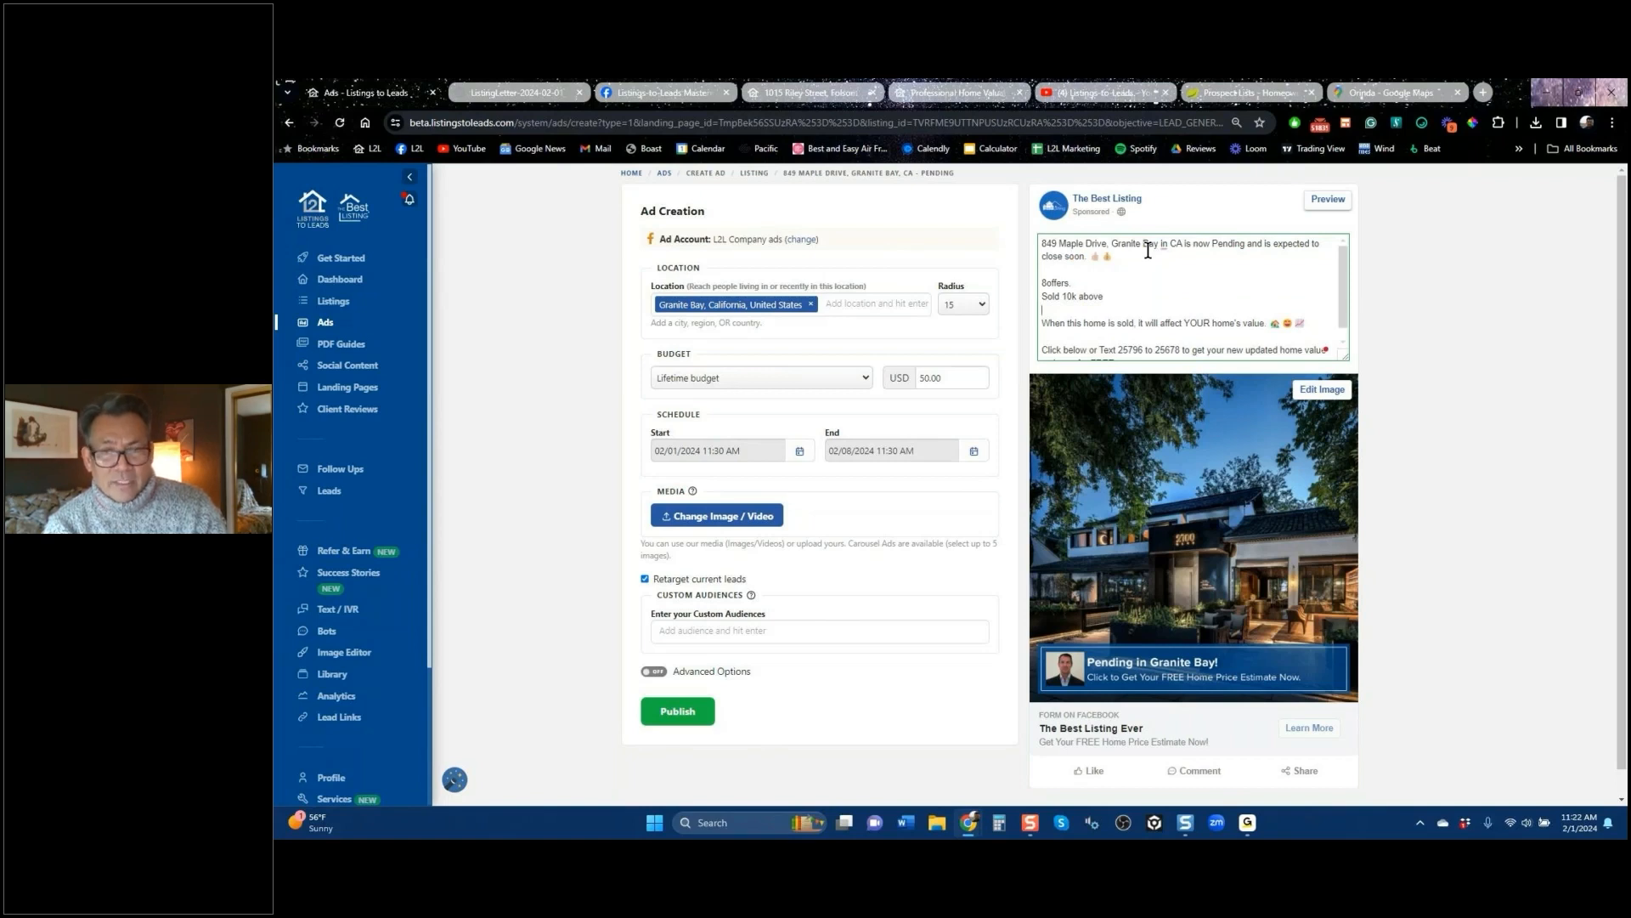
{"action": "type", "text": "Sold in"}
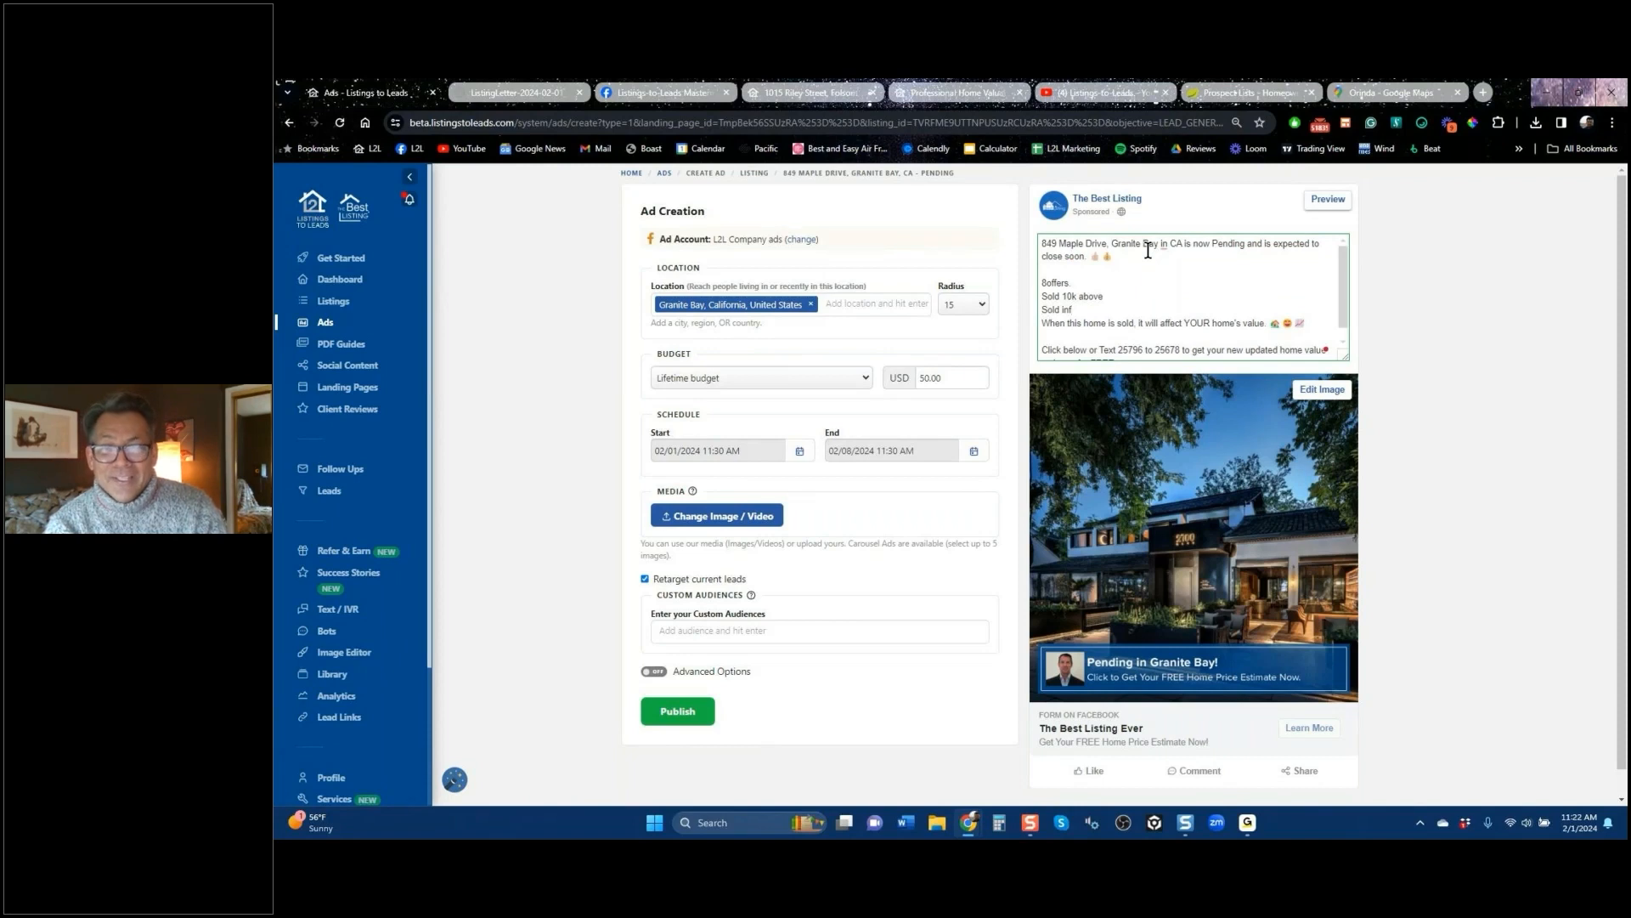
{"action": "type", "text": " 48s"}
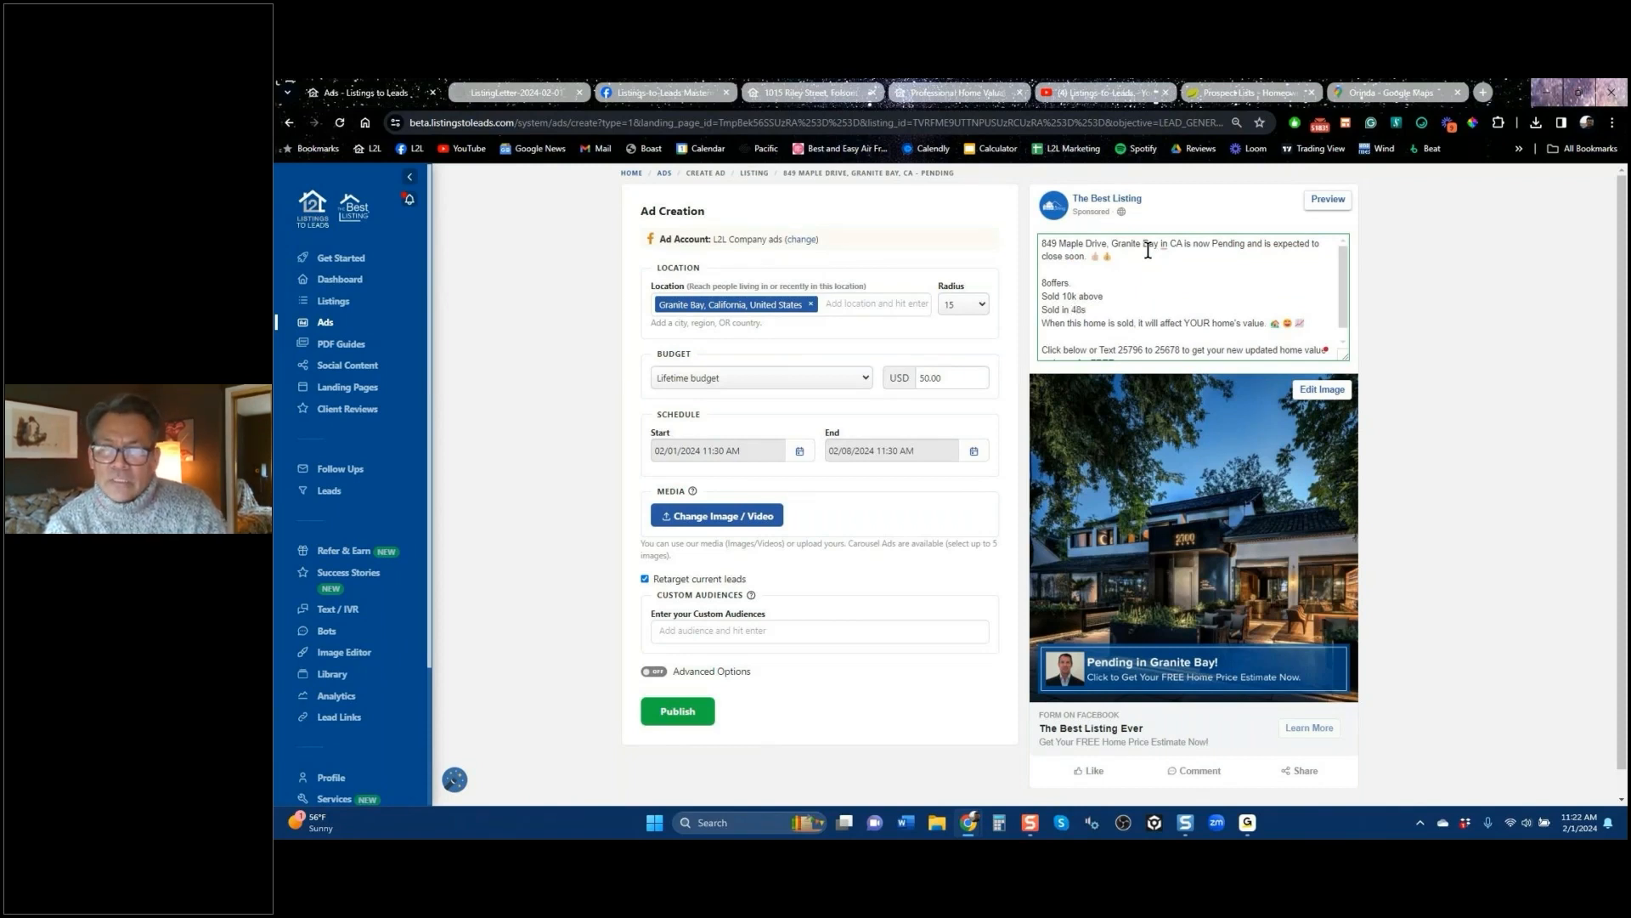
{"action": "key", "text": "BackSpace"}
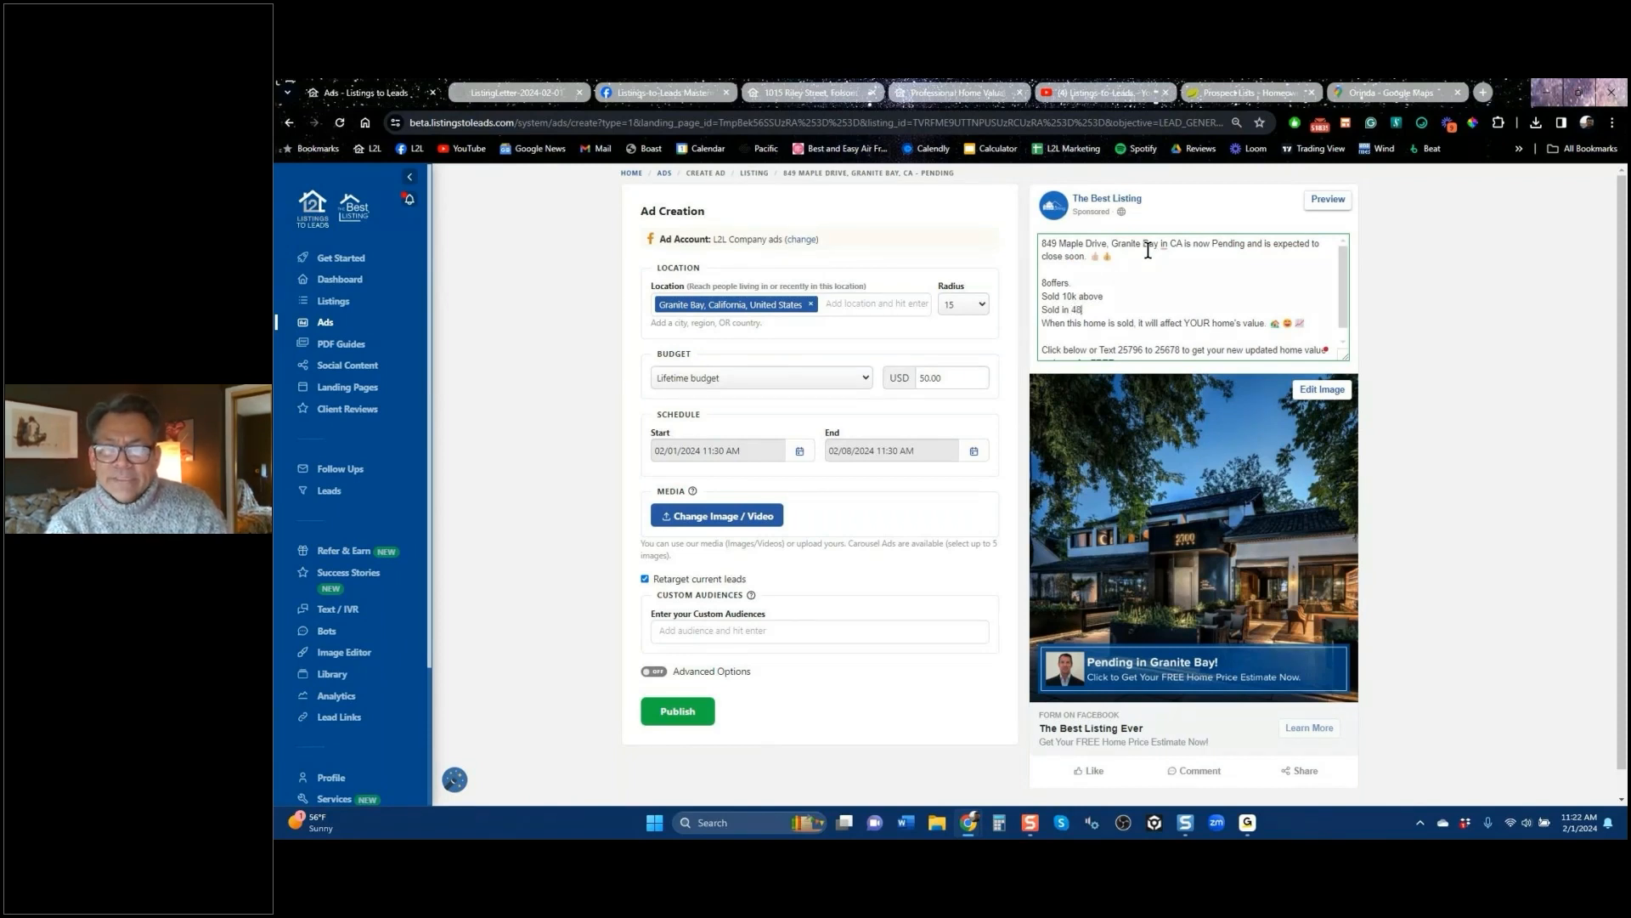
{"action": "type", "text": "hours"}
{"action": "key", "text": "Return"}
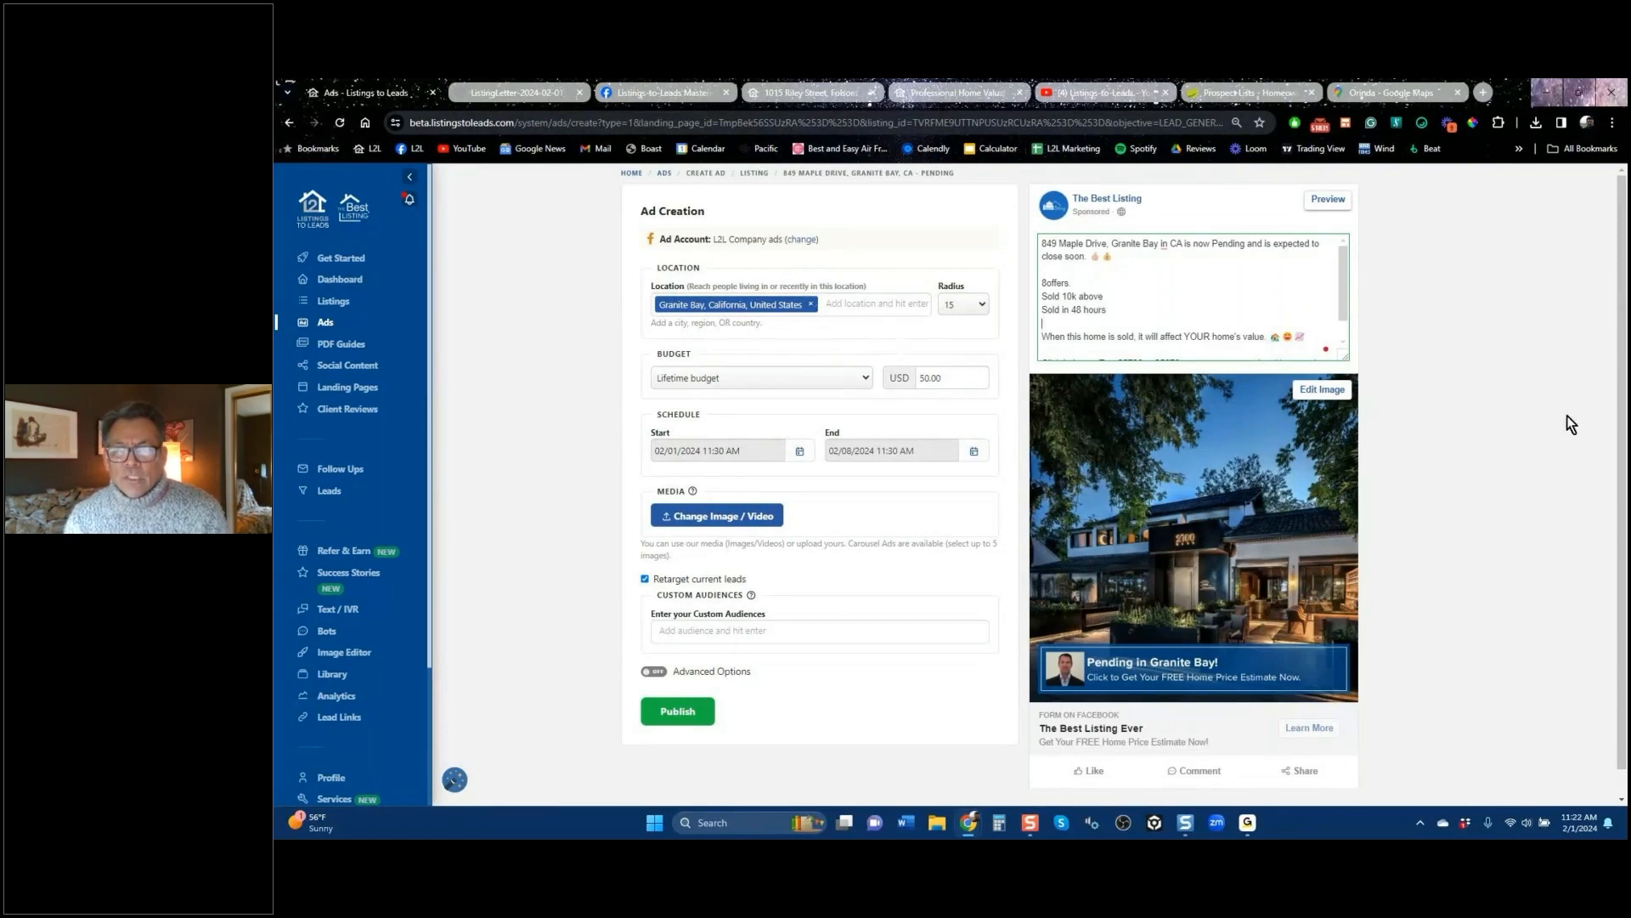
{"action": "left_click", "coordinate": [975, 230]}
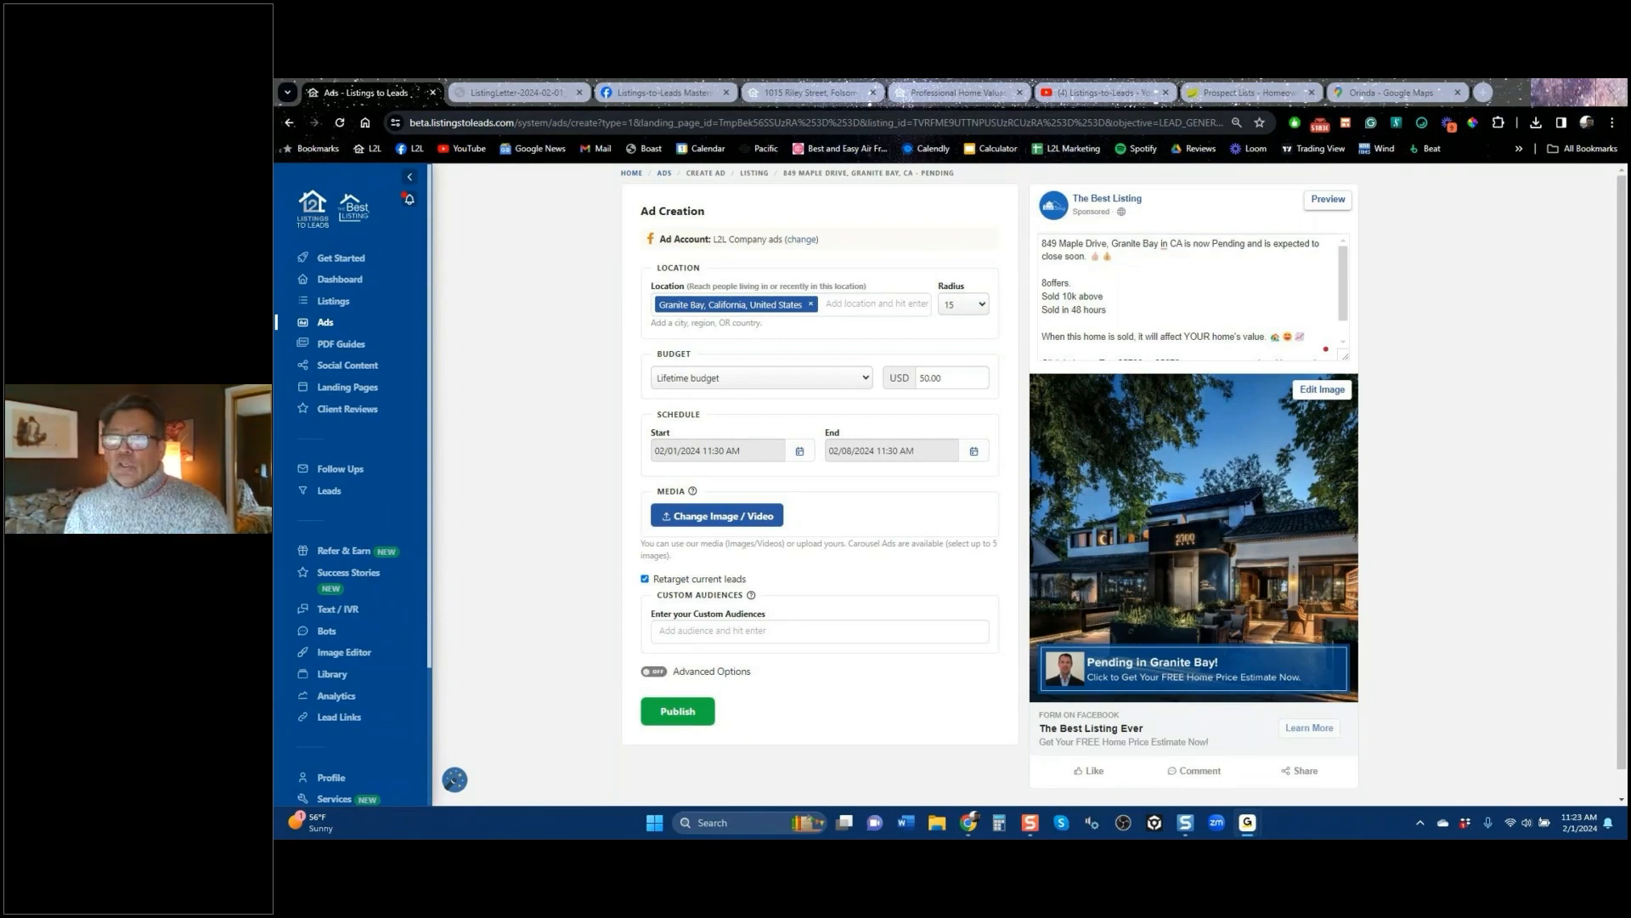
Step: Move the Orinda map east toward Lafayette and drop a pin near Reliez Valley
{"action": "left_click", "coordinate": [1411, 93]}
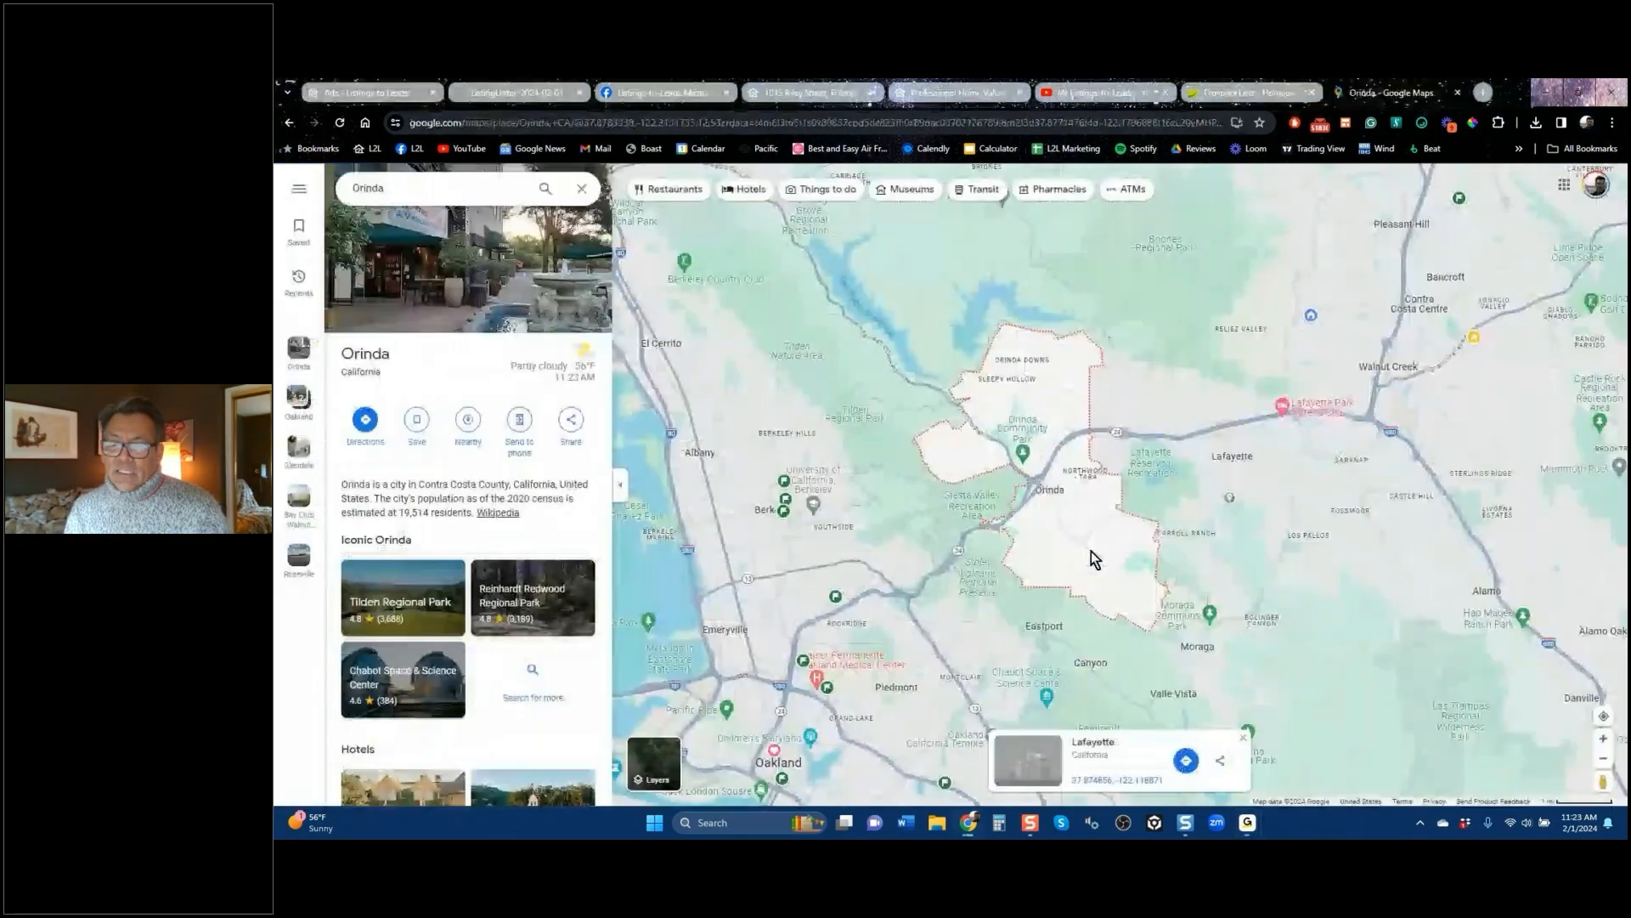
{"action": "left_click_drag", "start_coordinate": [1161, 450], "coordinate": [1100, 520]}
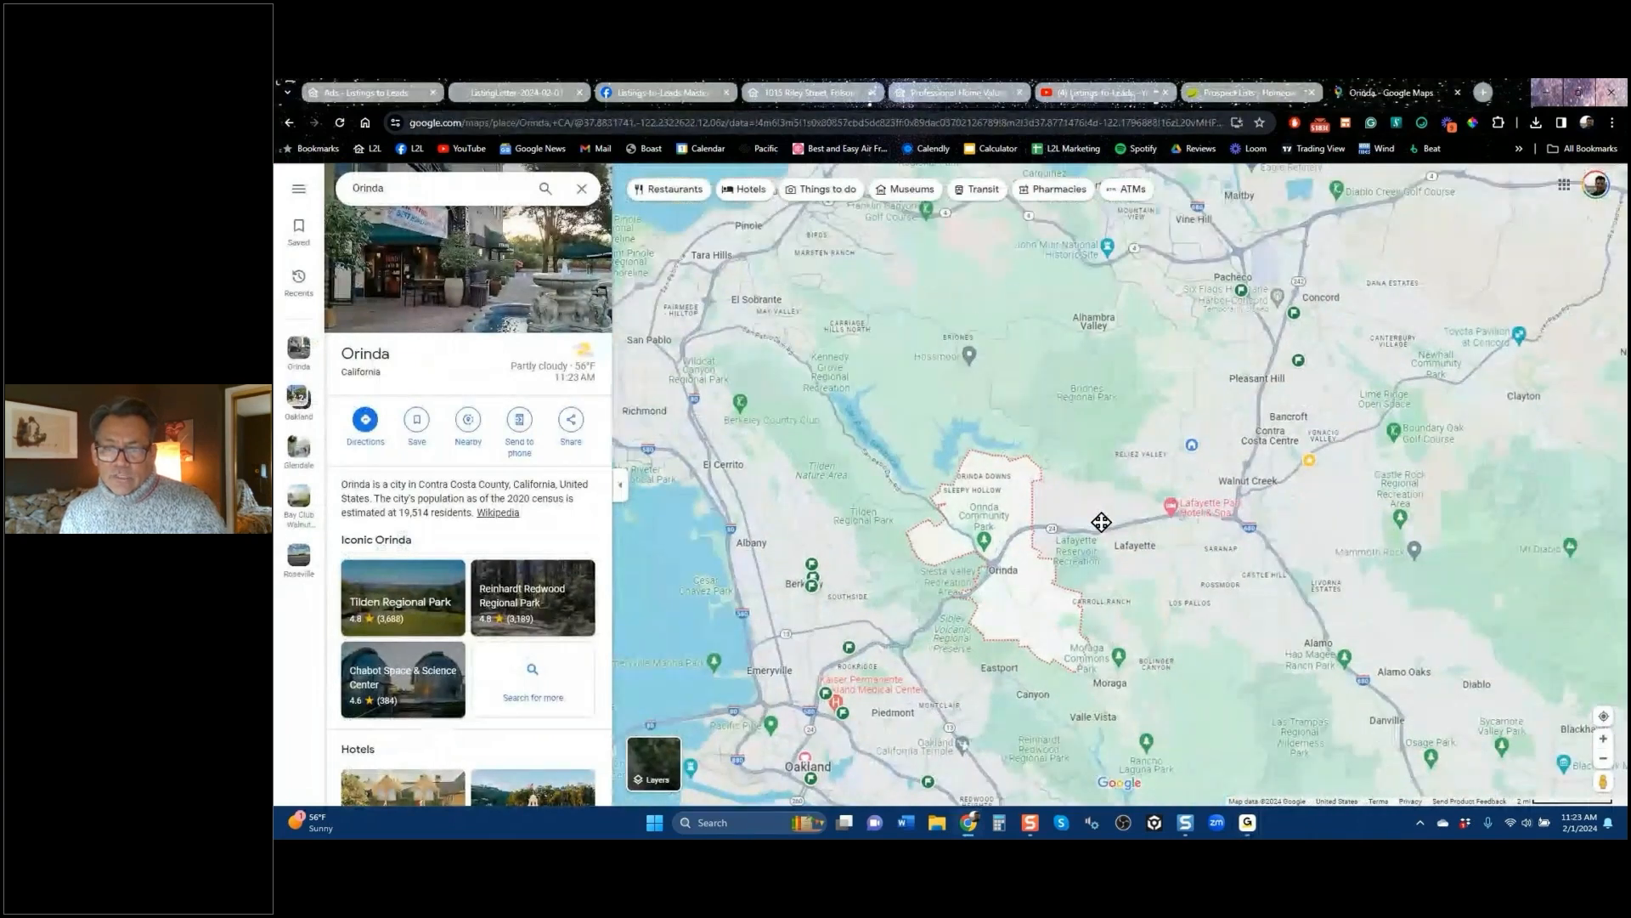
{"action": "scroll", "coordinate": [1094, 535], "scroll_direction": "up", "scroll_amount": 2}
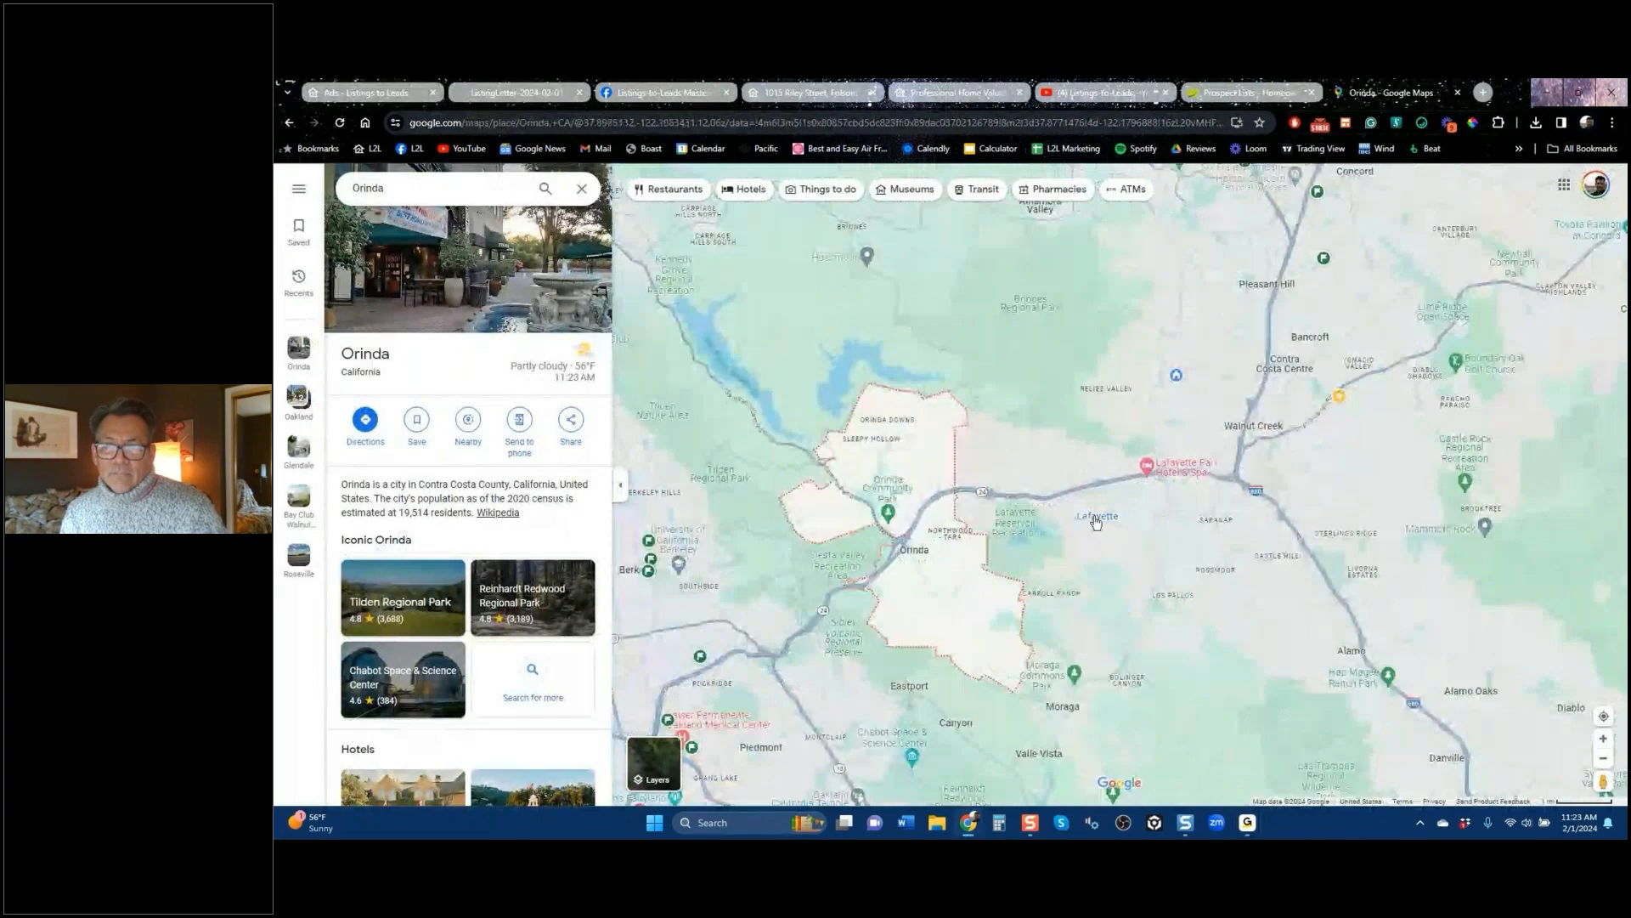
{"action": "scroll", "coordinate": [1096, 523], "scroll_direction": "up", "scroll_amount": 2}
{"action": "left_click_drag", "start_coordinate": [1145, 282], "coordinate": [1087, 398]}
{"action": "left_click", "coordinate": [1087, 398]}
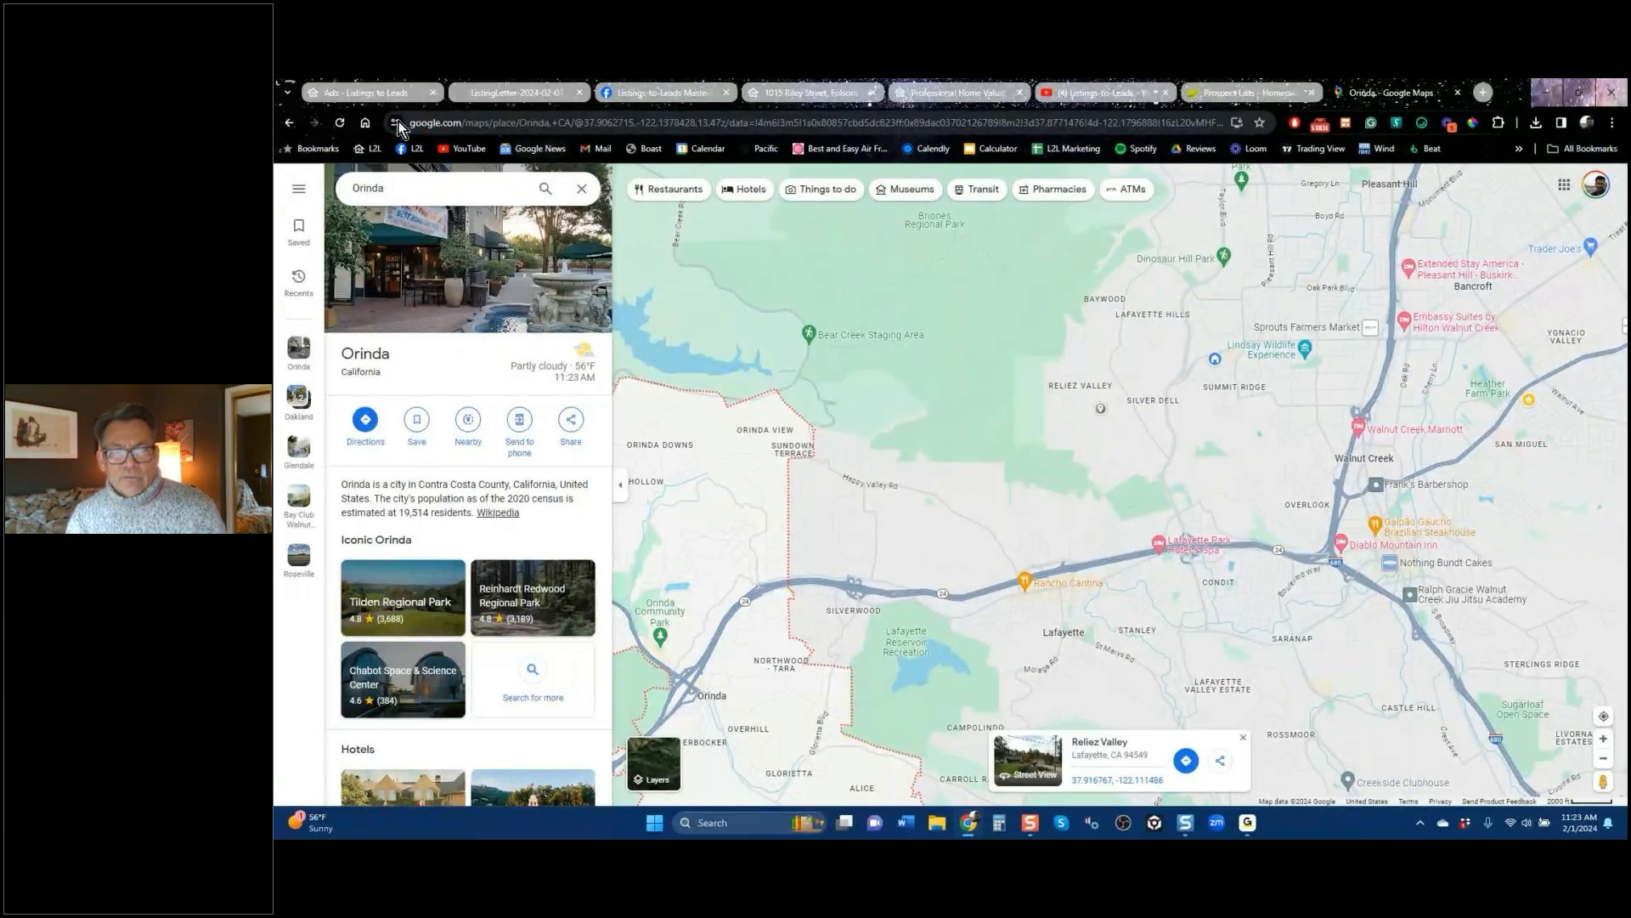
Step: Return to Listings to Leads, go back to the Ads overview, and reload it
{"action": "left_click", "coordinate": [378, 98]}
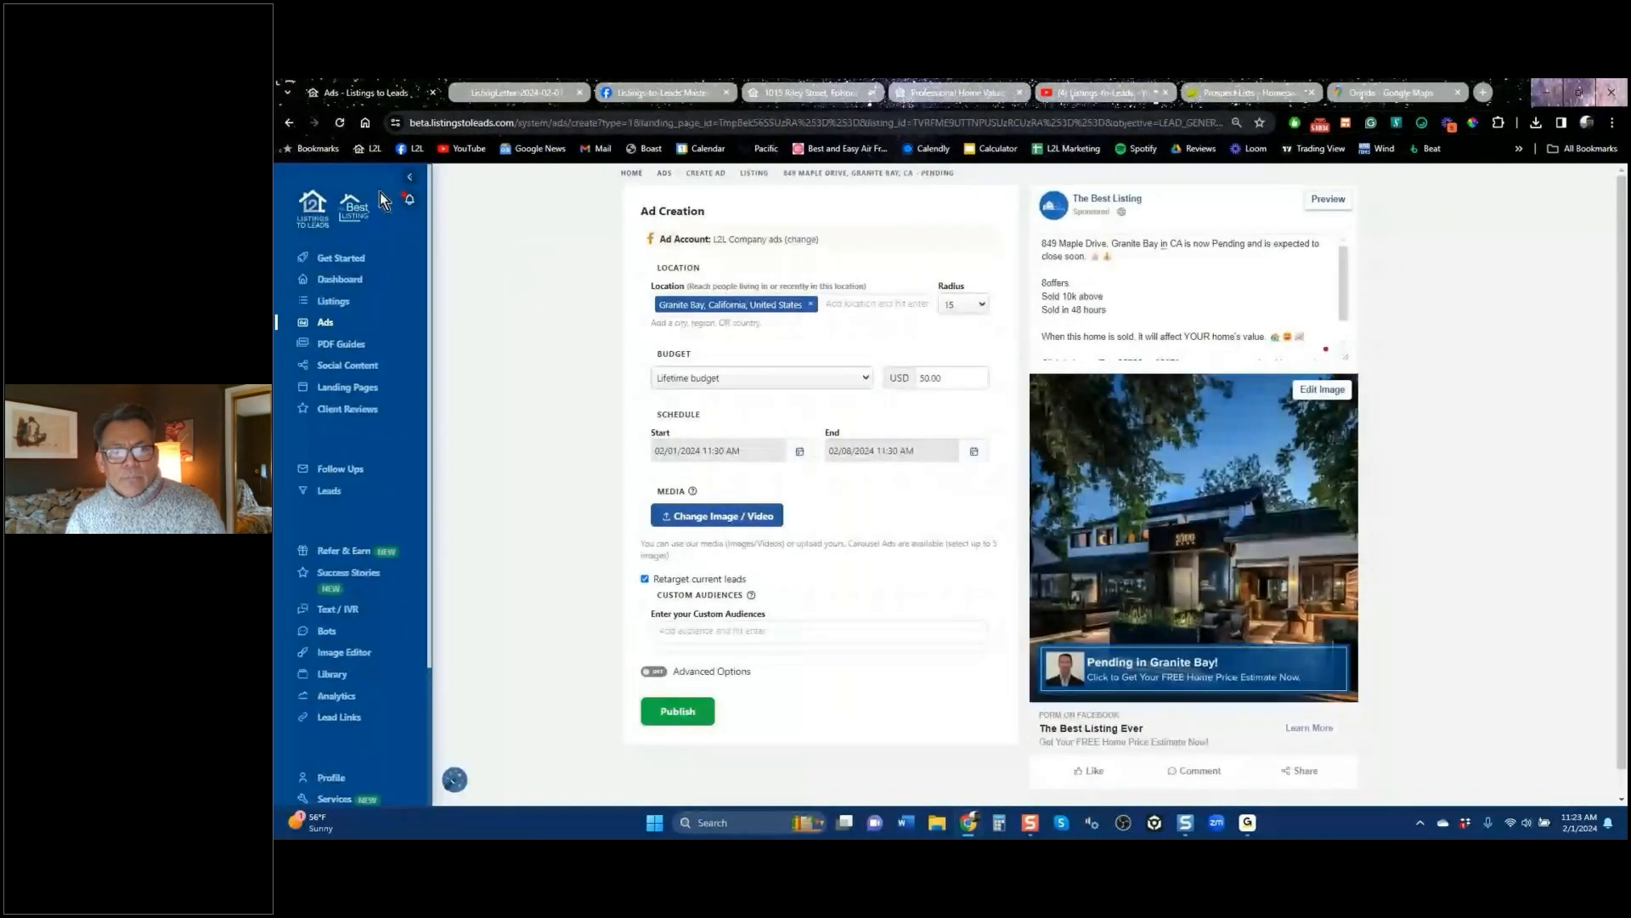
{"action": "left_click", "coordinate": [289, 122]}
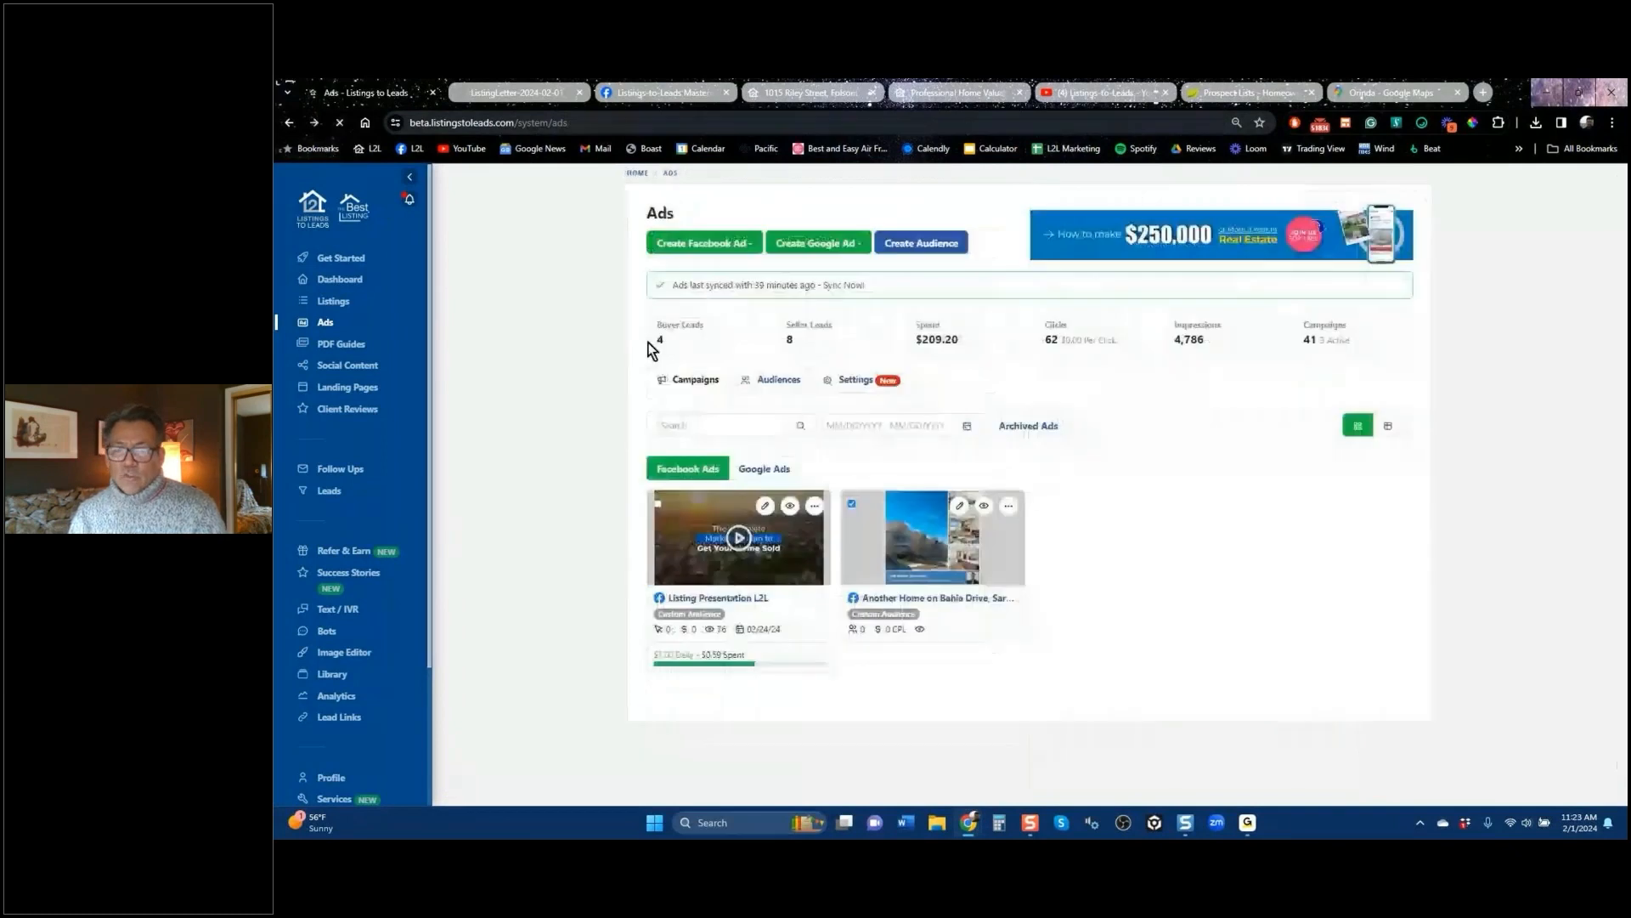
{"action": "left_click", "coordinate": [921, 248]}
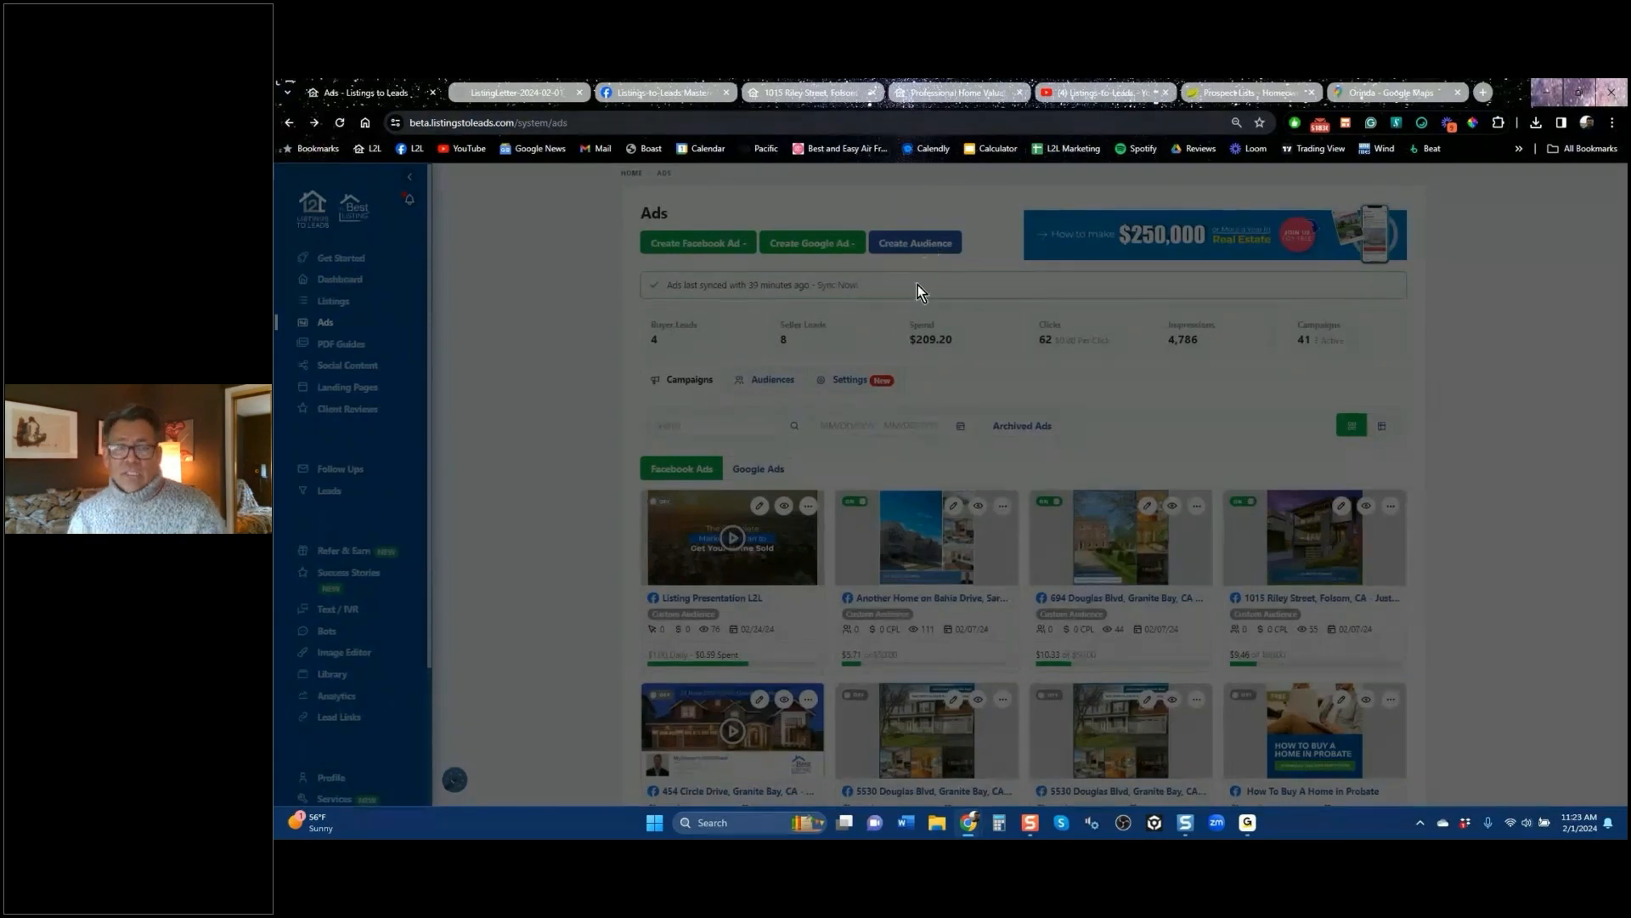
{"action": "left_click", "coordinate": [340, 124]}
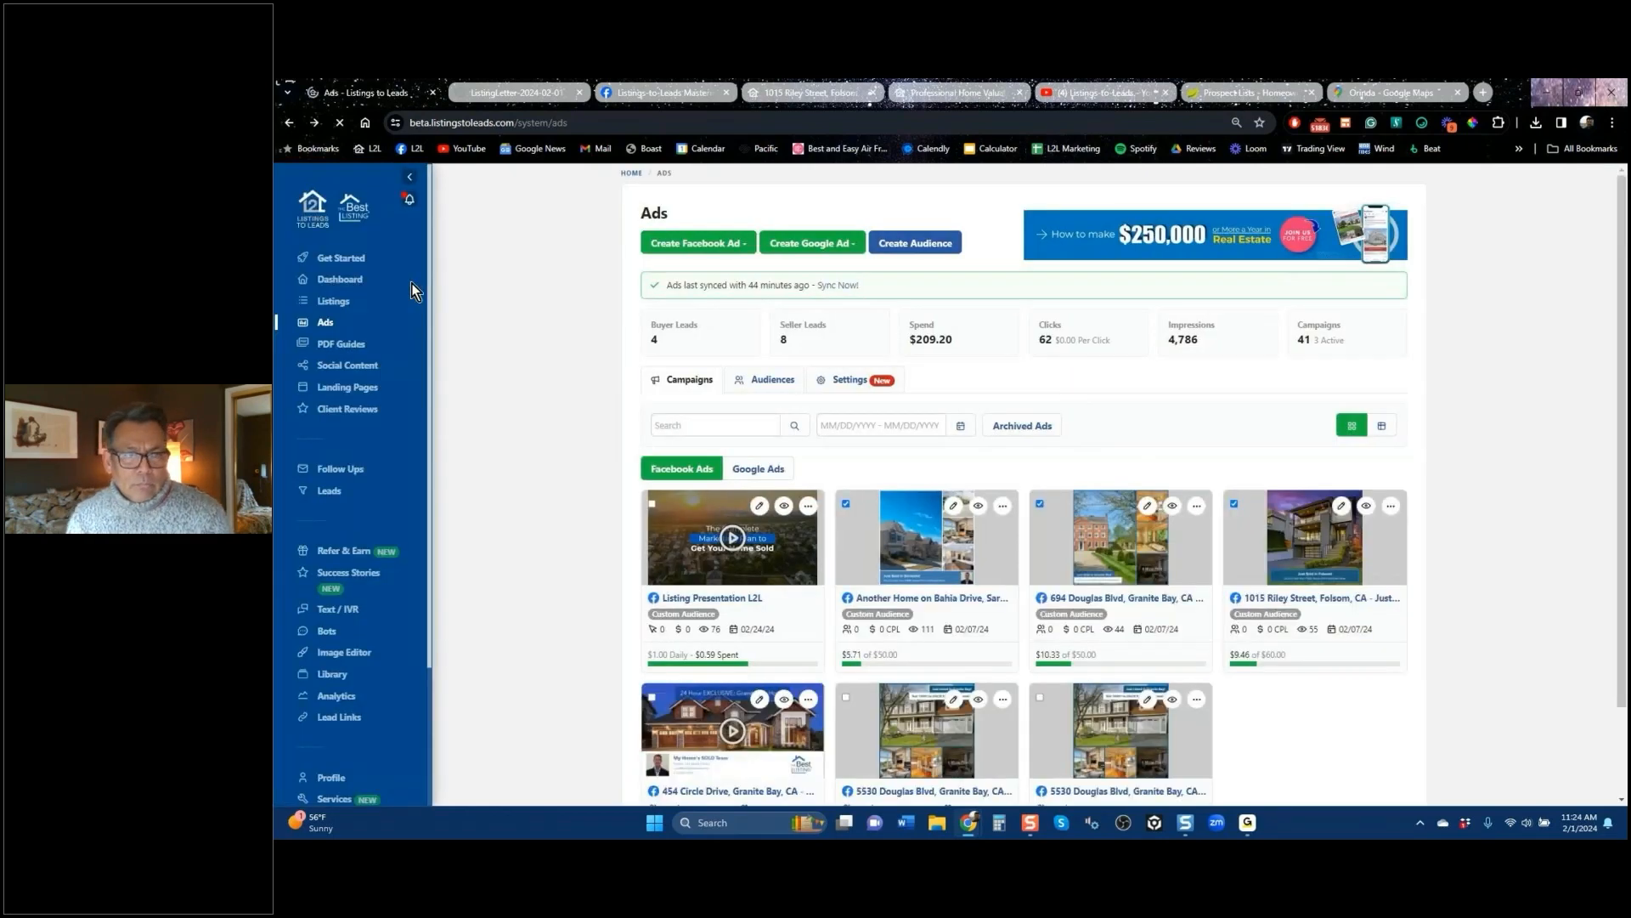
Step: Open the PDF Guides library and the marketing options for '5 Dangers Of Overpricing'
{"action": "left_click", "coordinate": [341, 345]}
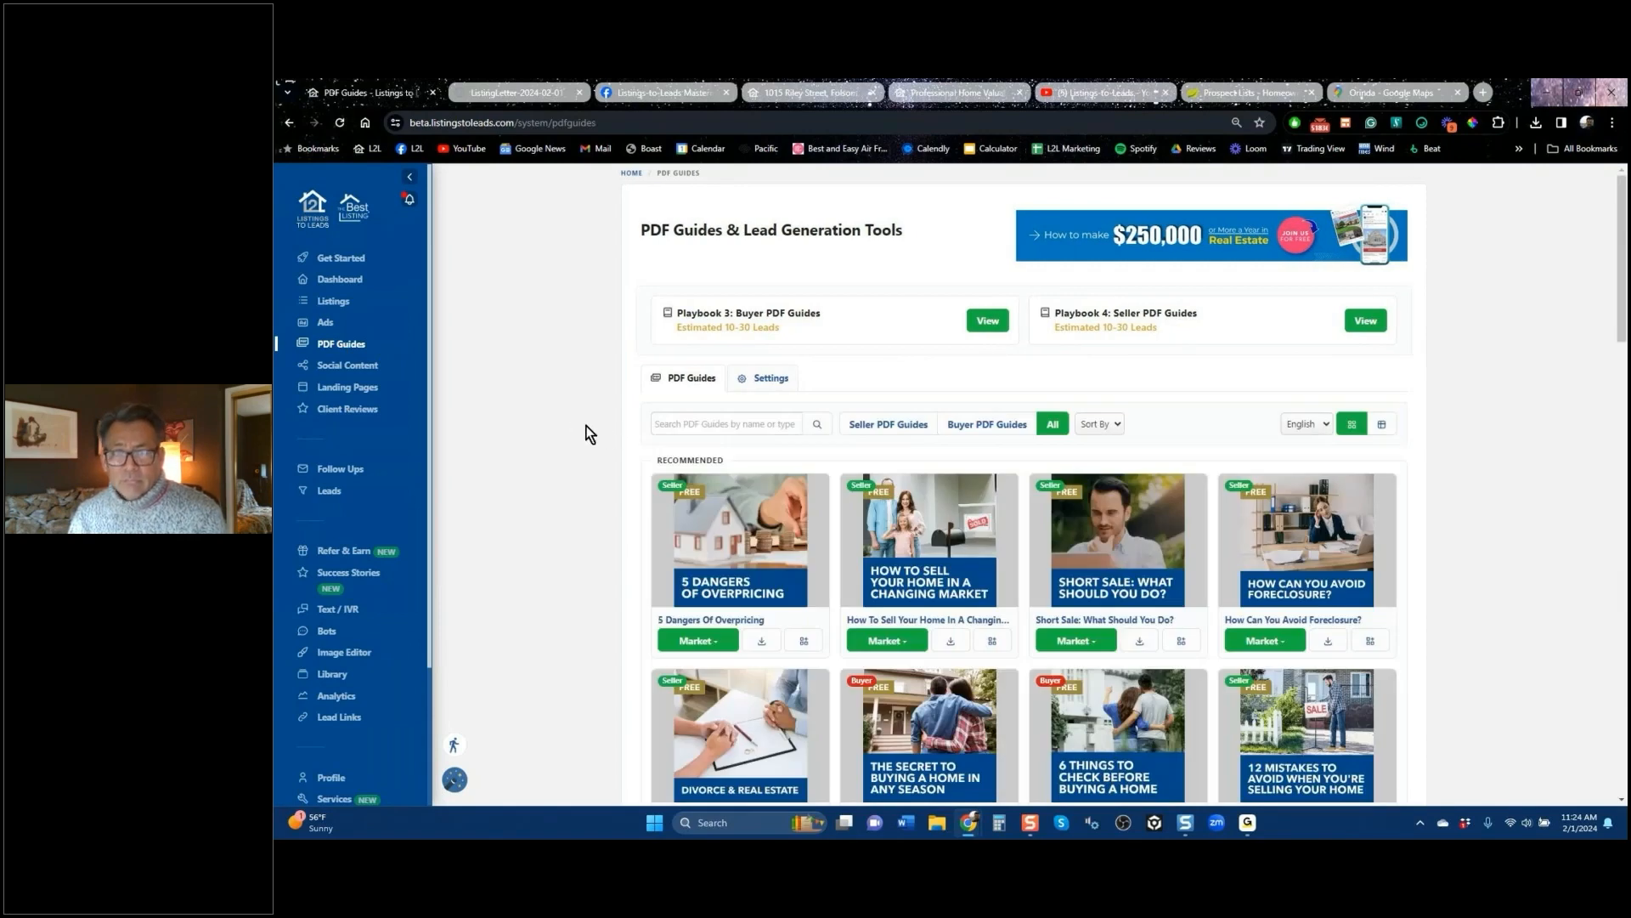
{"action": "scroll", "coordinate": [586, 432], "scroll_direction": "down", "scroll_amount": 5}
{"action": "scroll", "coordinate": [586, 431], "scroll_direction": "up", "scroll_amount": 5}
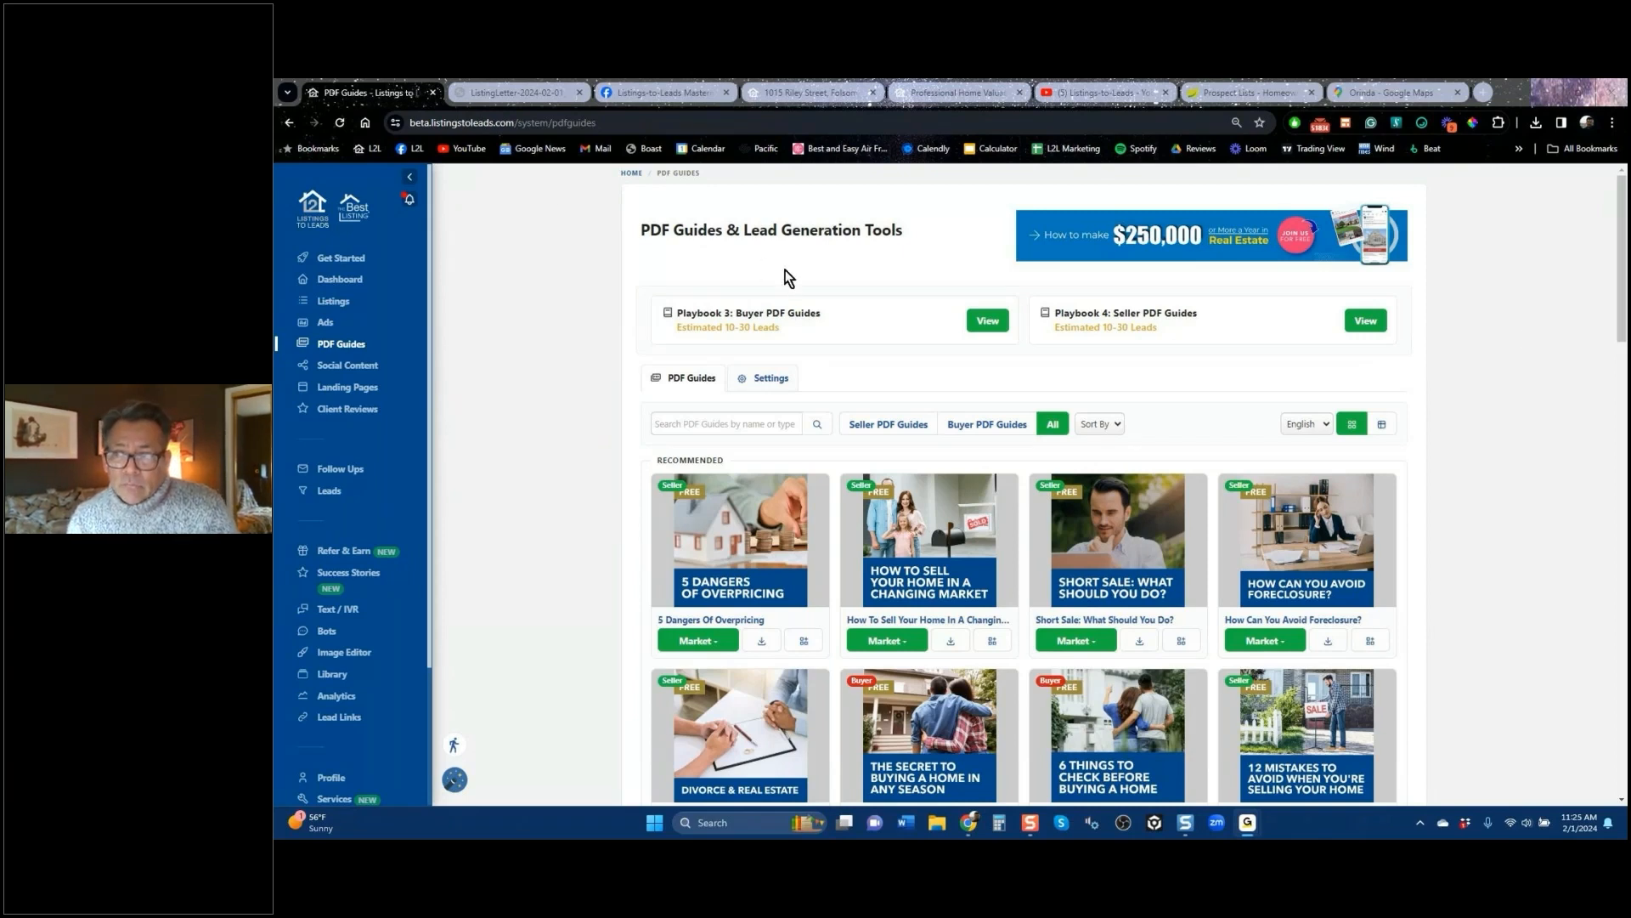
{"action": "left_click_drag", "start_coordinate": [1621, 272], "coordinate": [1621, 324]}
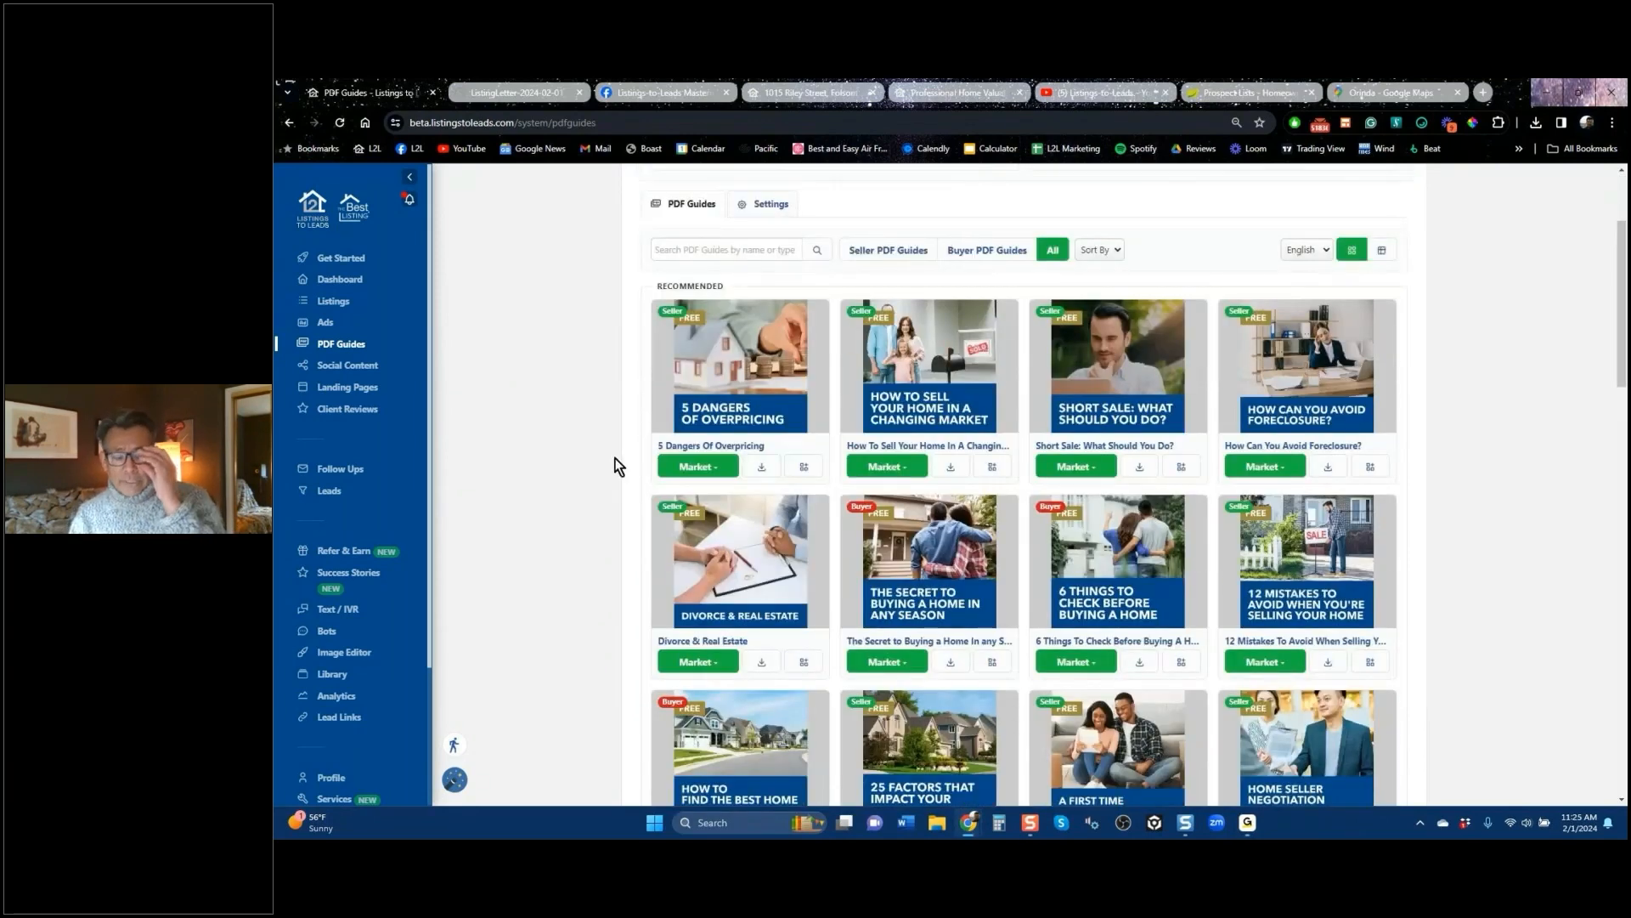
{"action": "left_click", "coordinate": [704, 470]}
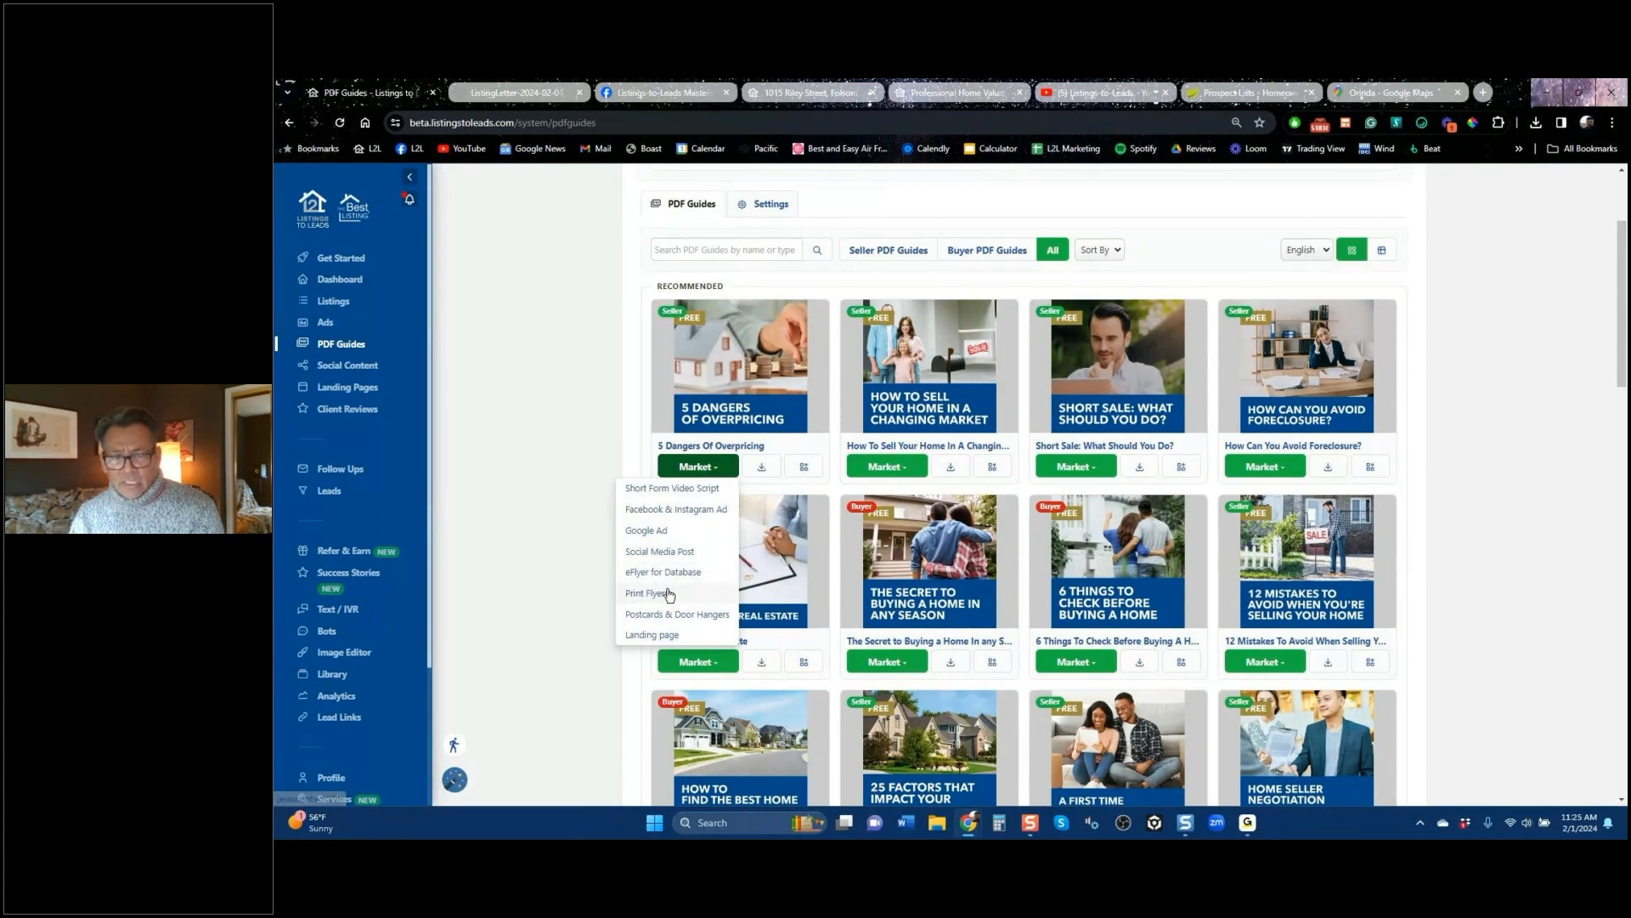
Step: Create a Facebook & Instagram lead ad for the guide, targeting Orinda, California
{"action": "left_click", "coordinate": [673, 511]}
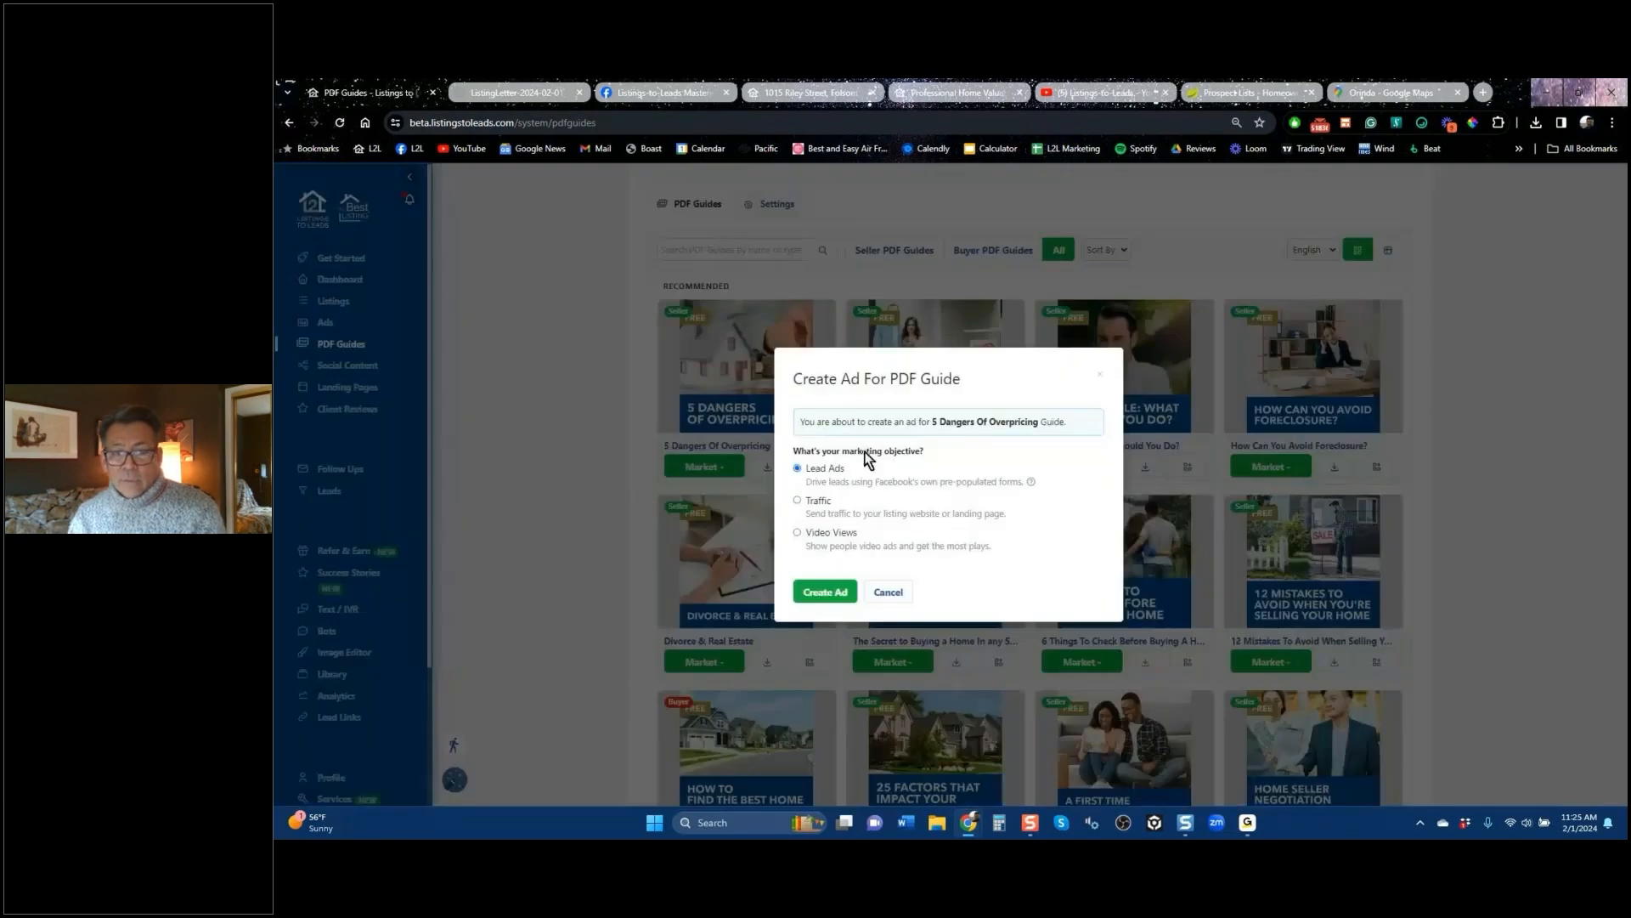
{"action": "left_click", "coordinate": [835, 593]}
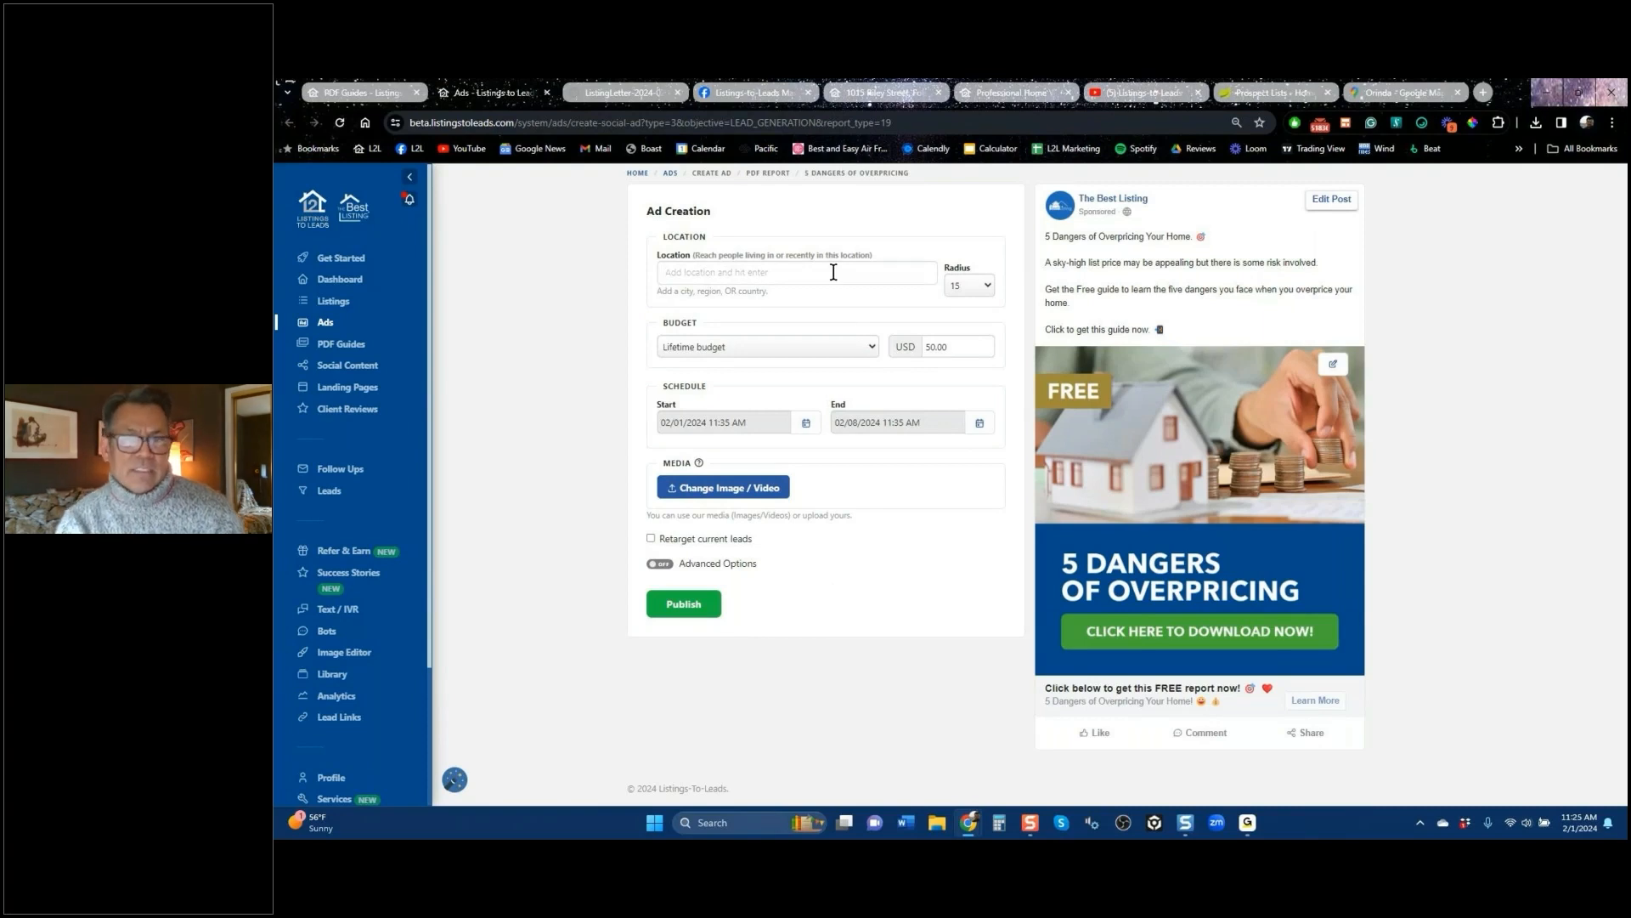
{"action": "type", "text": "orinda"}
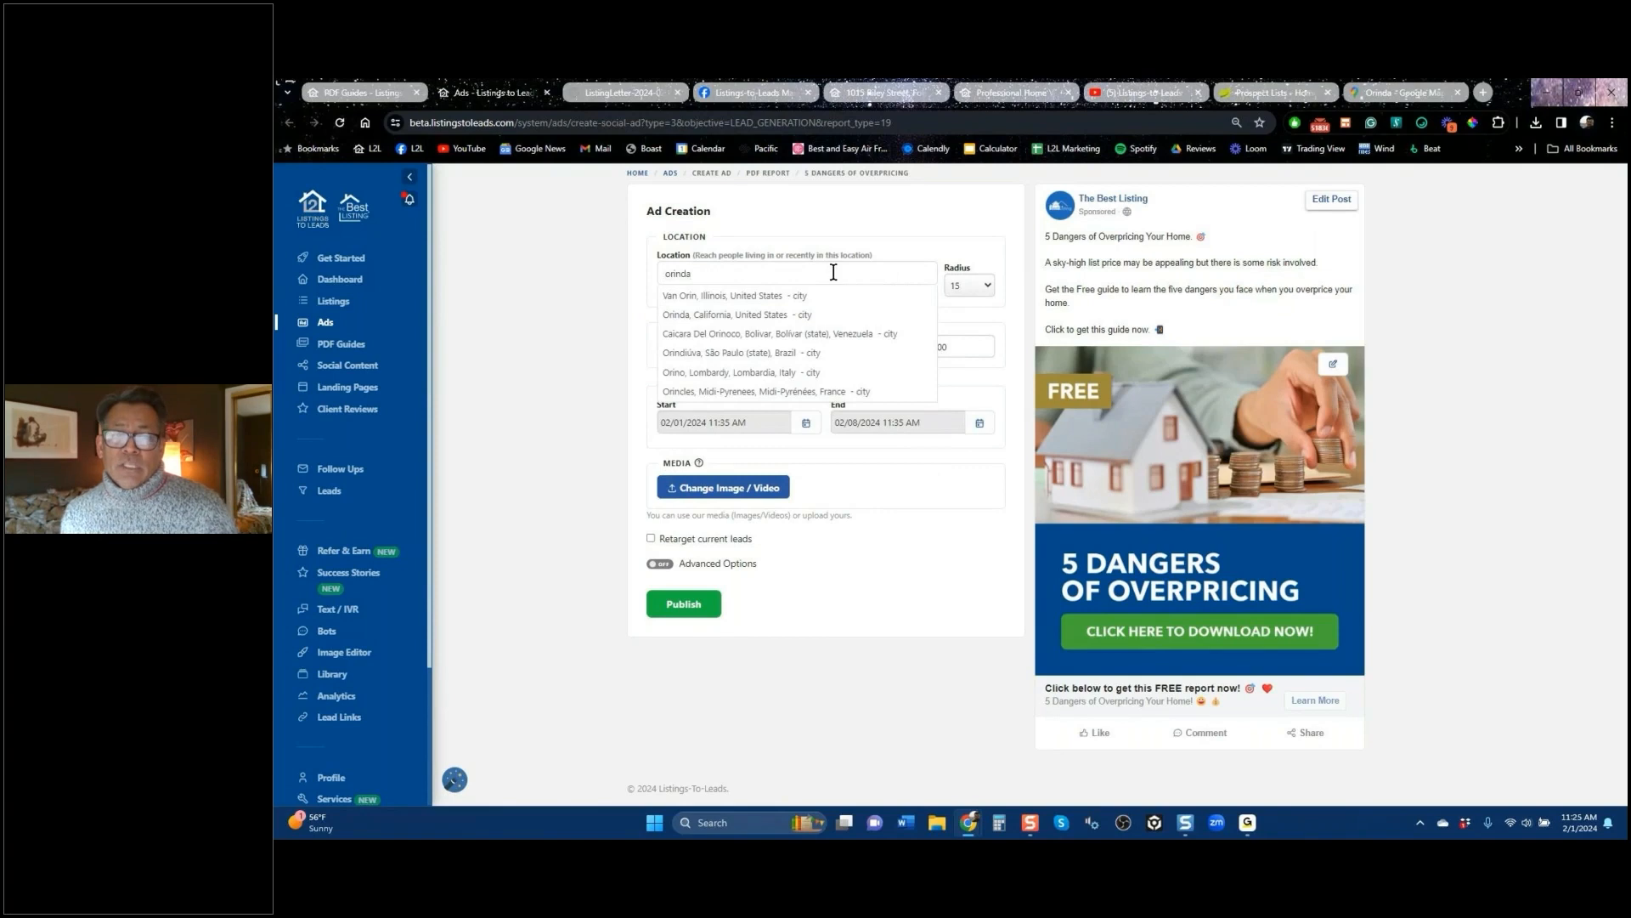
{"action": "left_click", "coordinate": [775, 315]}
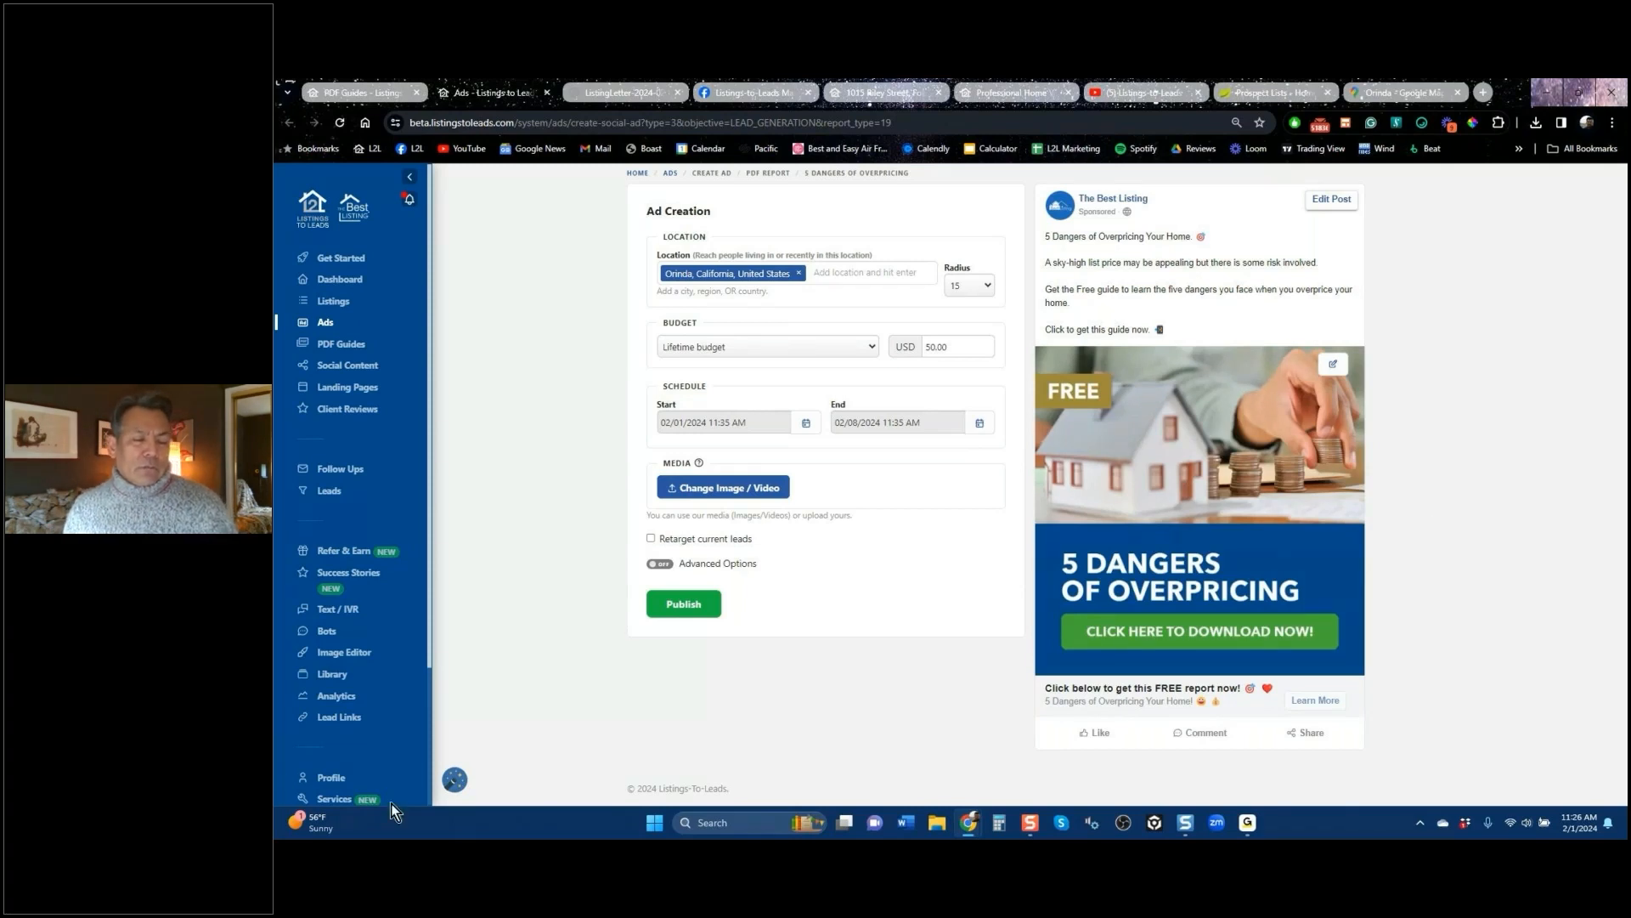
{"action": "scroll", "coordinate": [318, 736], "scroll_direction": "down", "scroll_amount": 2}
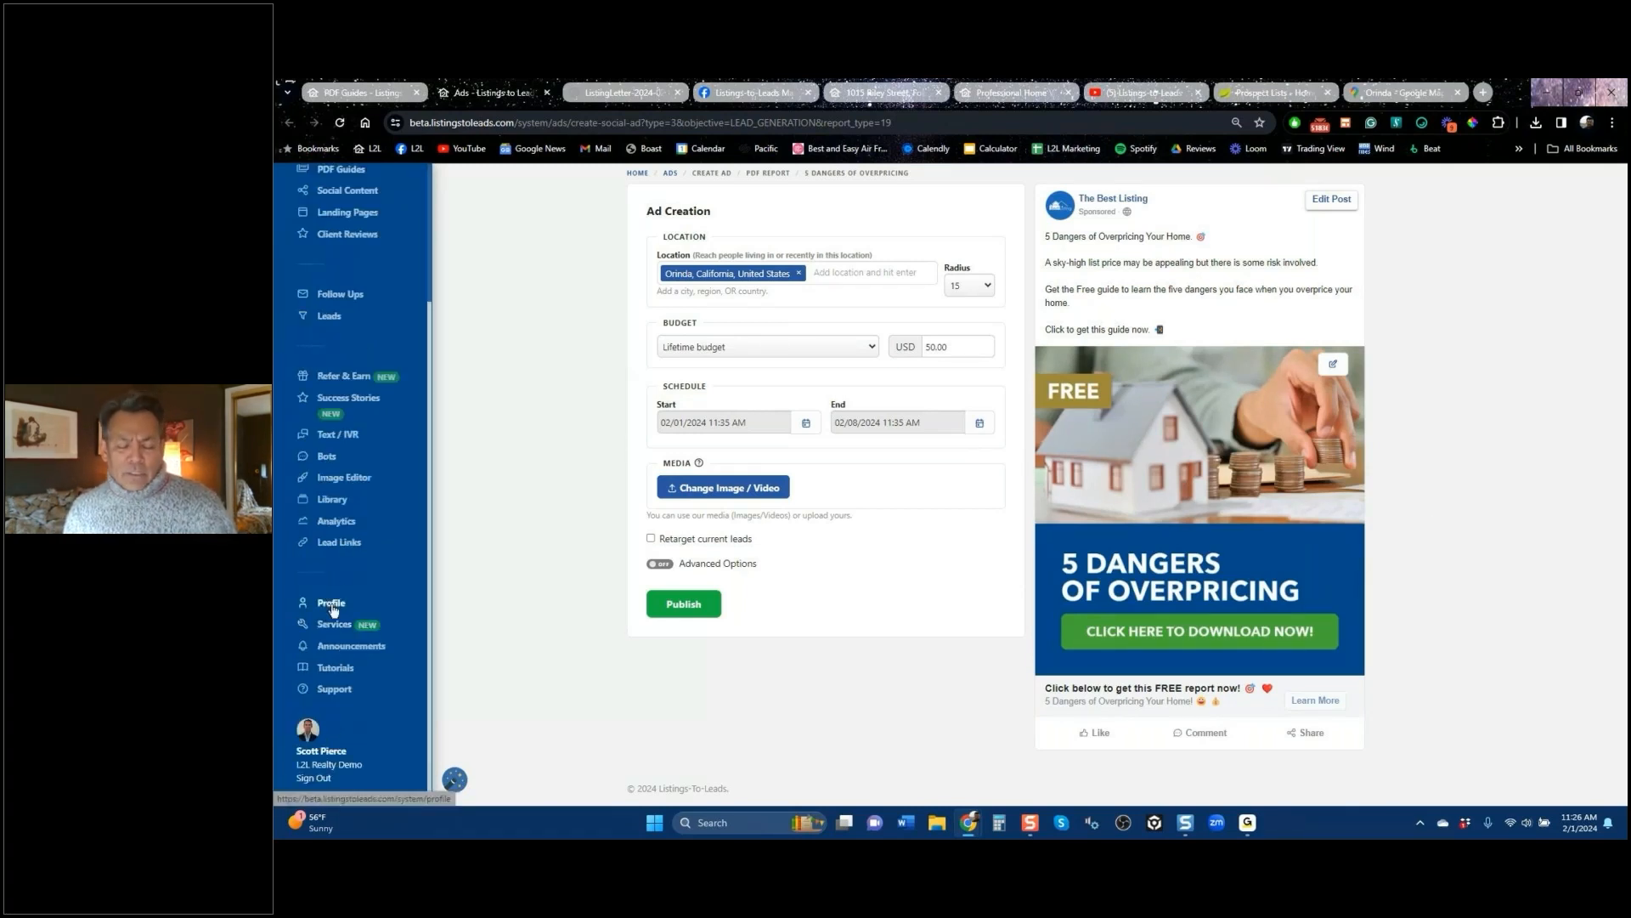
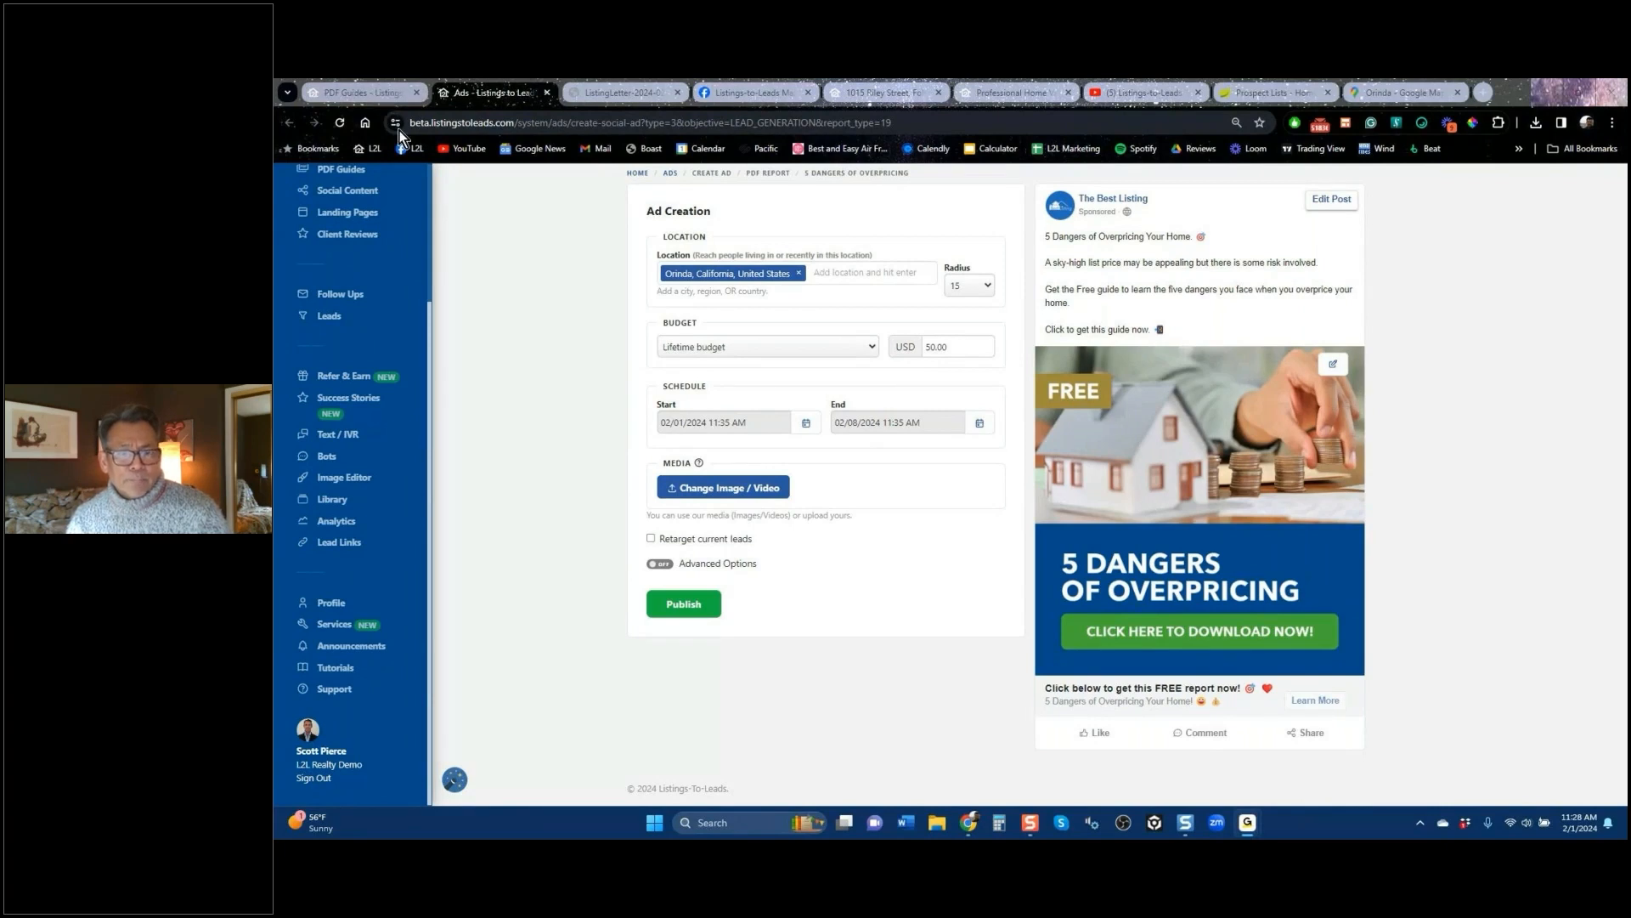
Step: Switch from the Orinda overpricing-guide ad draft to the PDF Guides library
{"action": "left_click", "coordinate": [382, 92]}
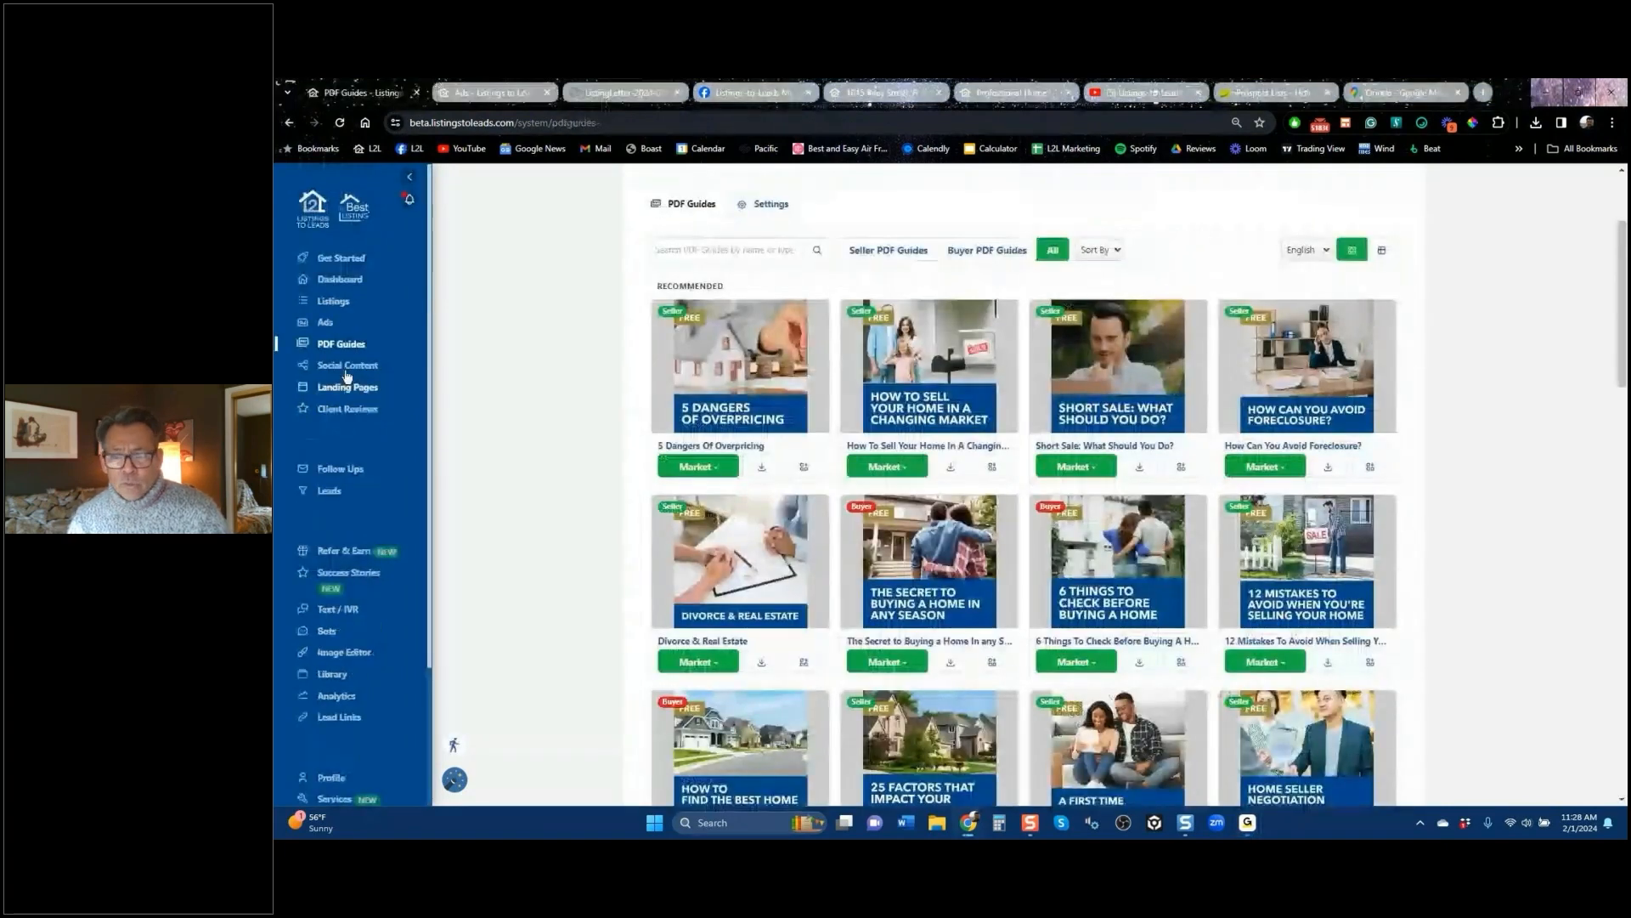
{"action": "left_click", "coordinate": [326, 328]}
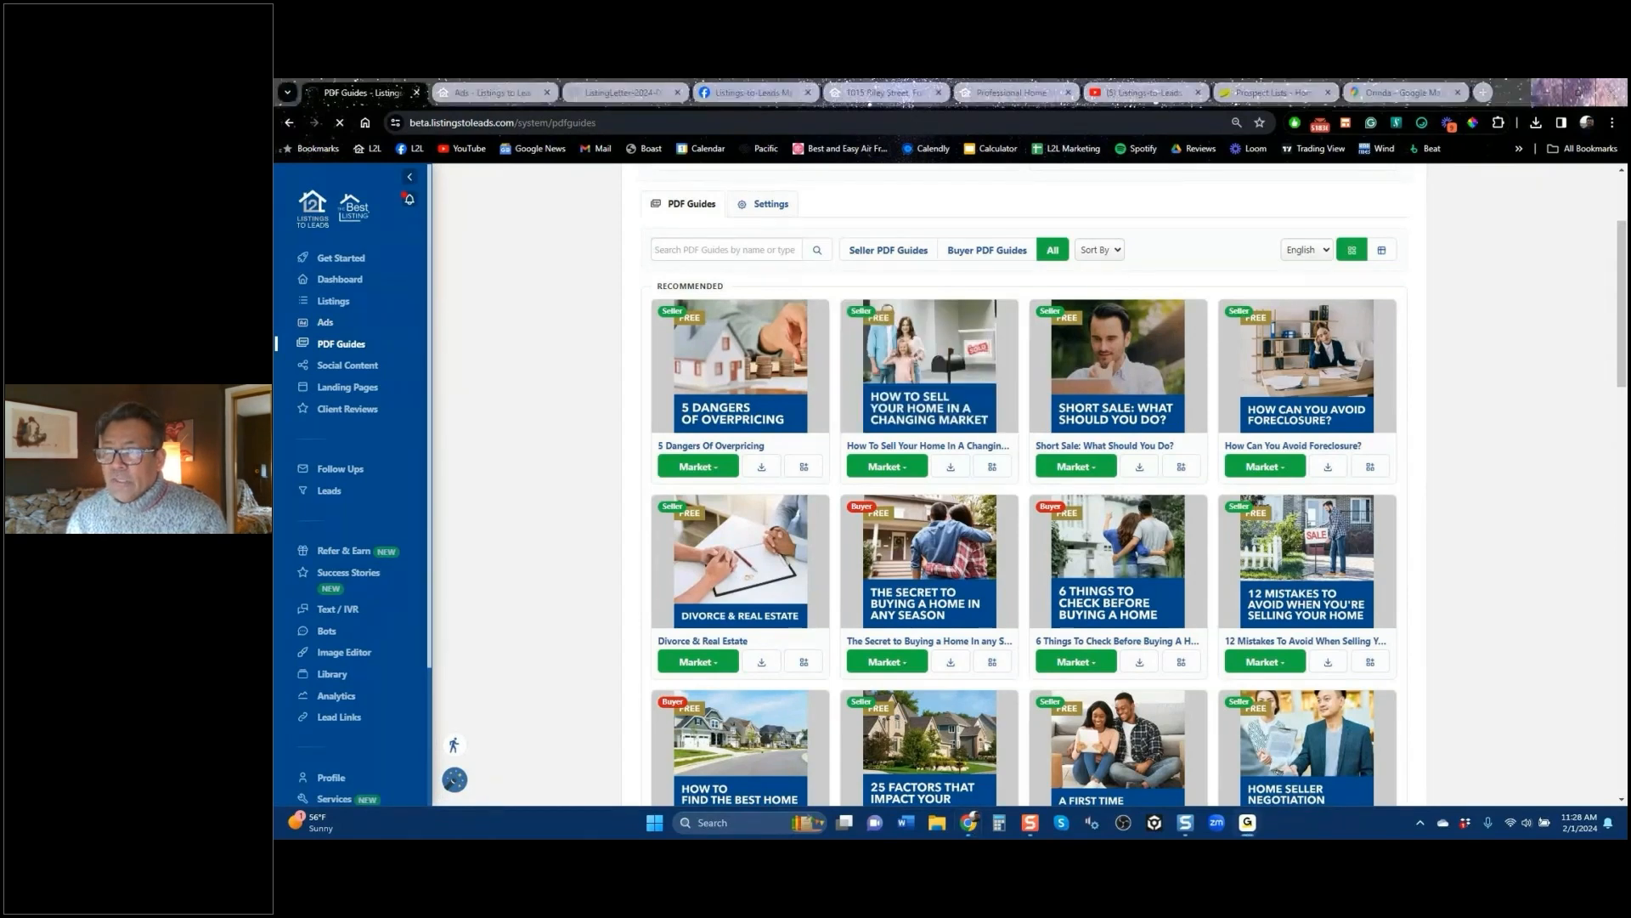
Step: Zoom and pan the Orinda Google Map out to the surrounding East Bay cities, then return to Ads
{"action": "left_click", "coordinate": [1397, 99]}
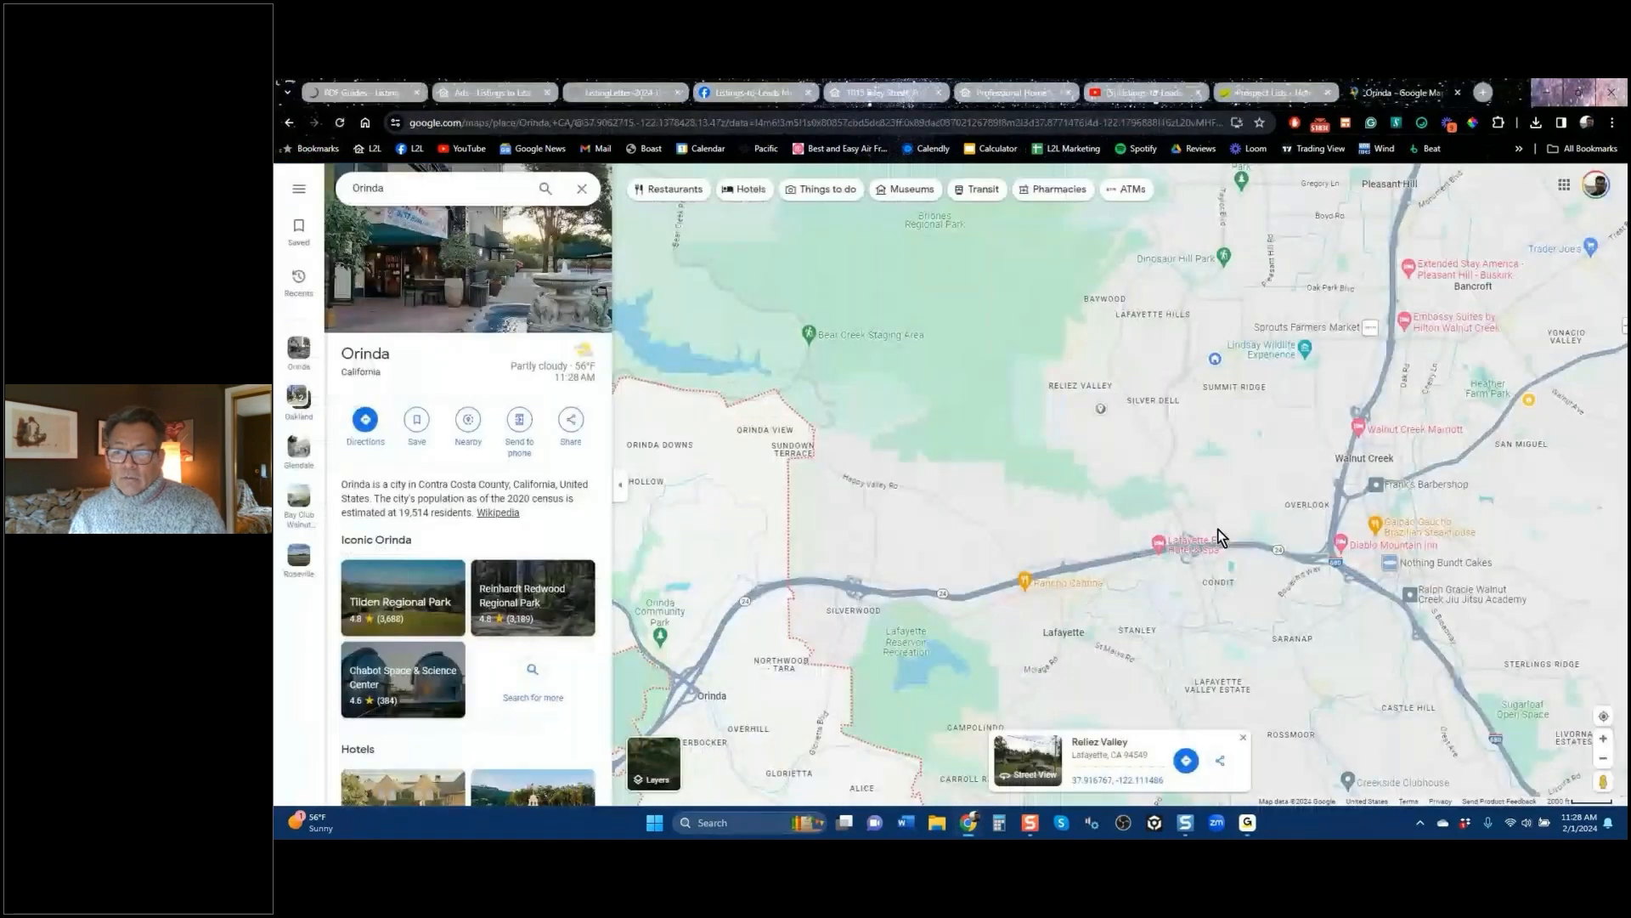
{"action": "scroll", "coordinate": [1217, 529], "scroll_direction": "down", "scroll_amount": 5}
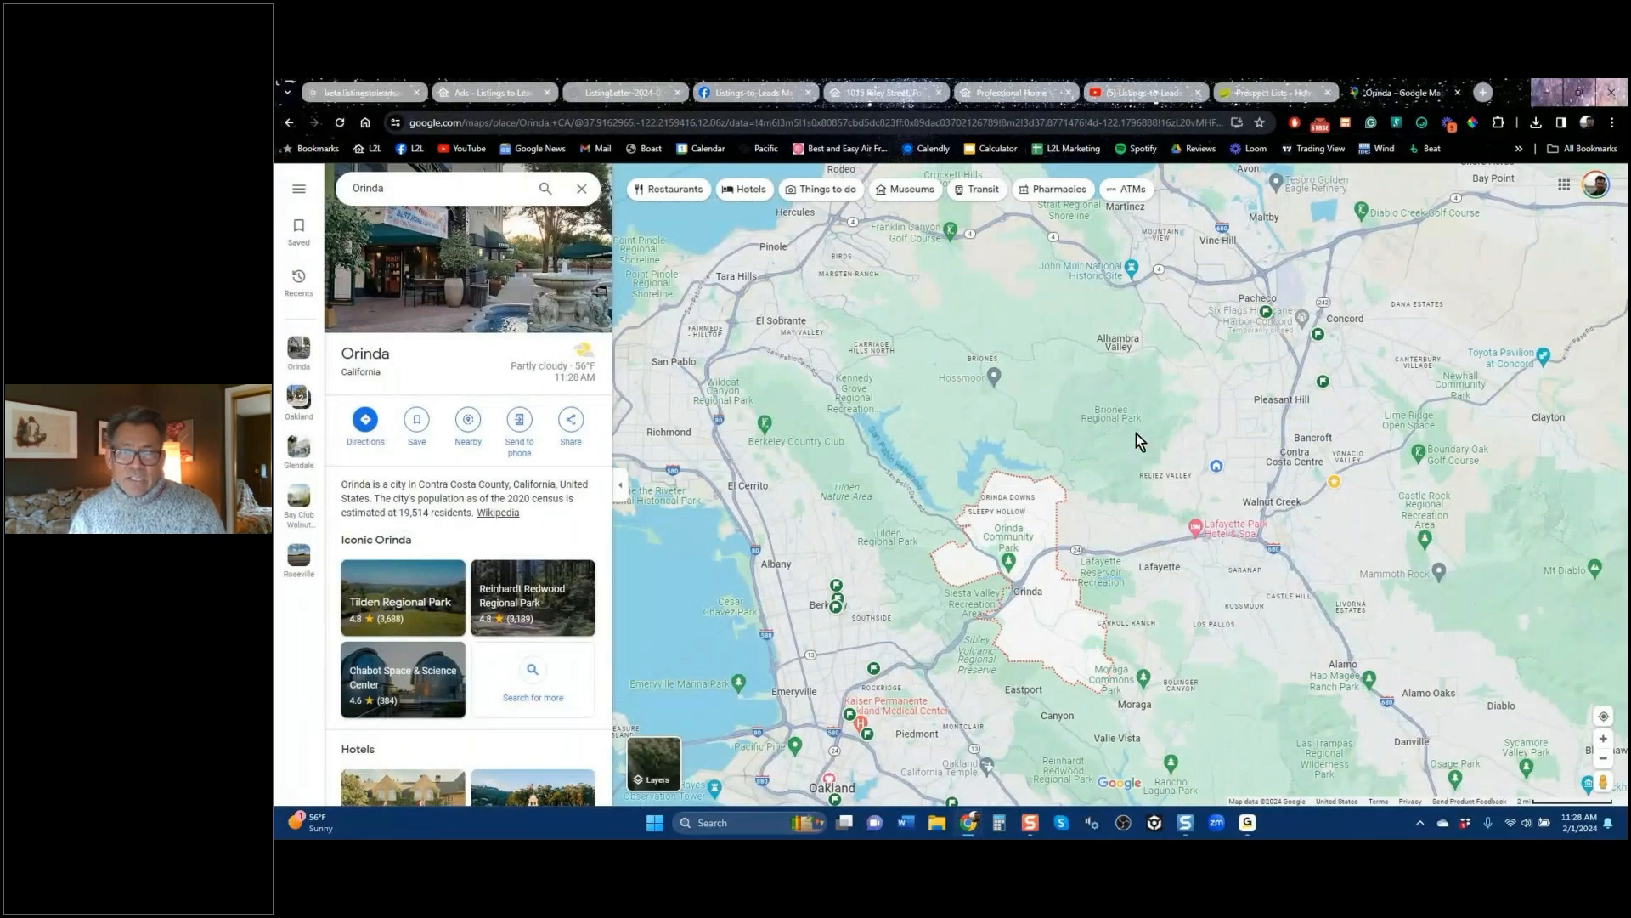
{"action": "left_click_drag", "start_coordinate": [1136, 434], "coordinate": [1142, 420]}
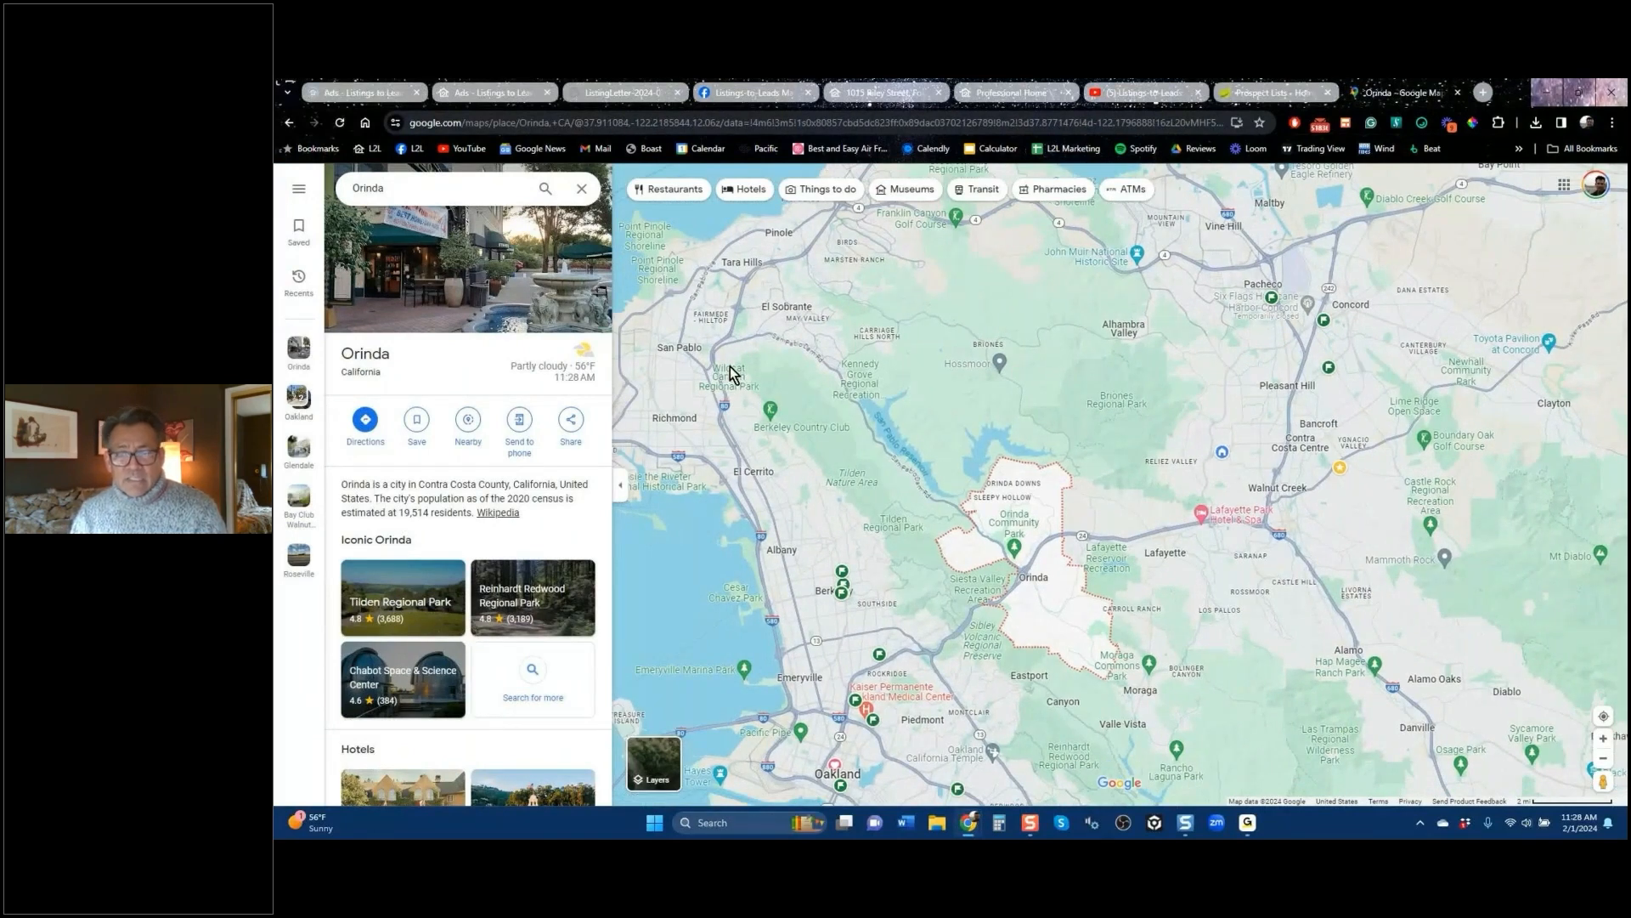
{"action": "left_click", "coordinate": [366, 91]}
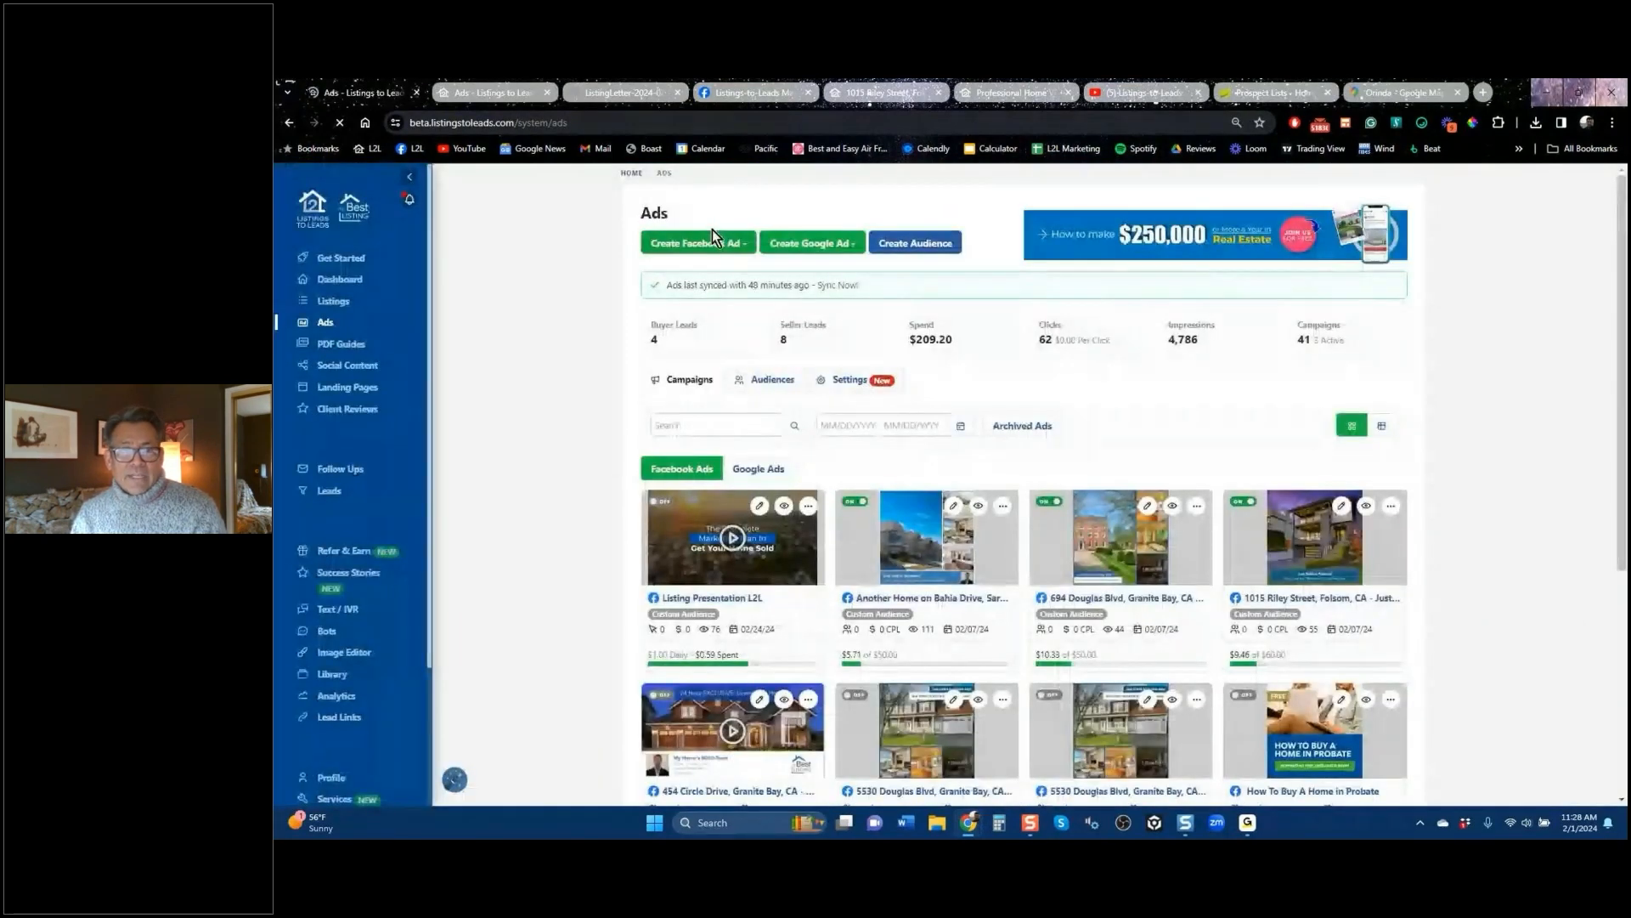
Step: Start a Facebook landing-page ad with Orinda as its landing page, then check Orinda on the map
{"action": "left_click", "coordinate": [712, 242]}
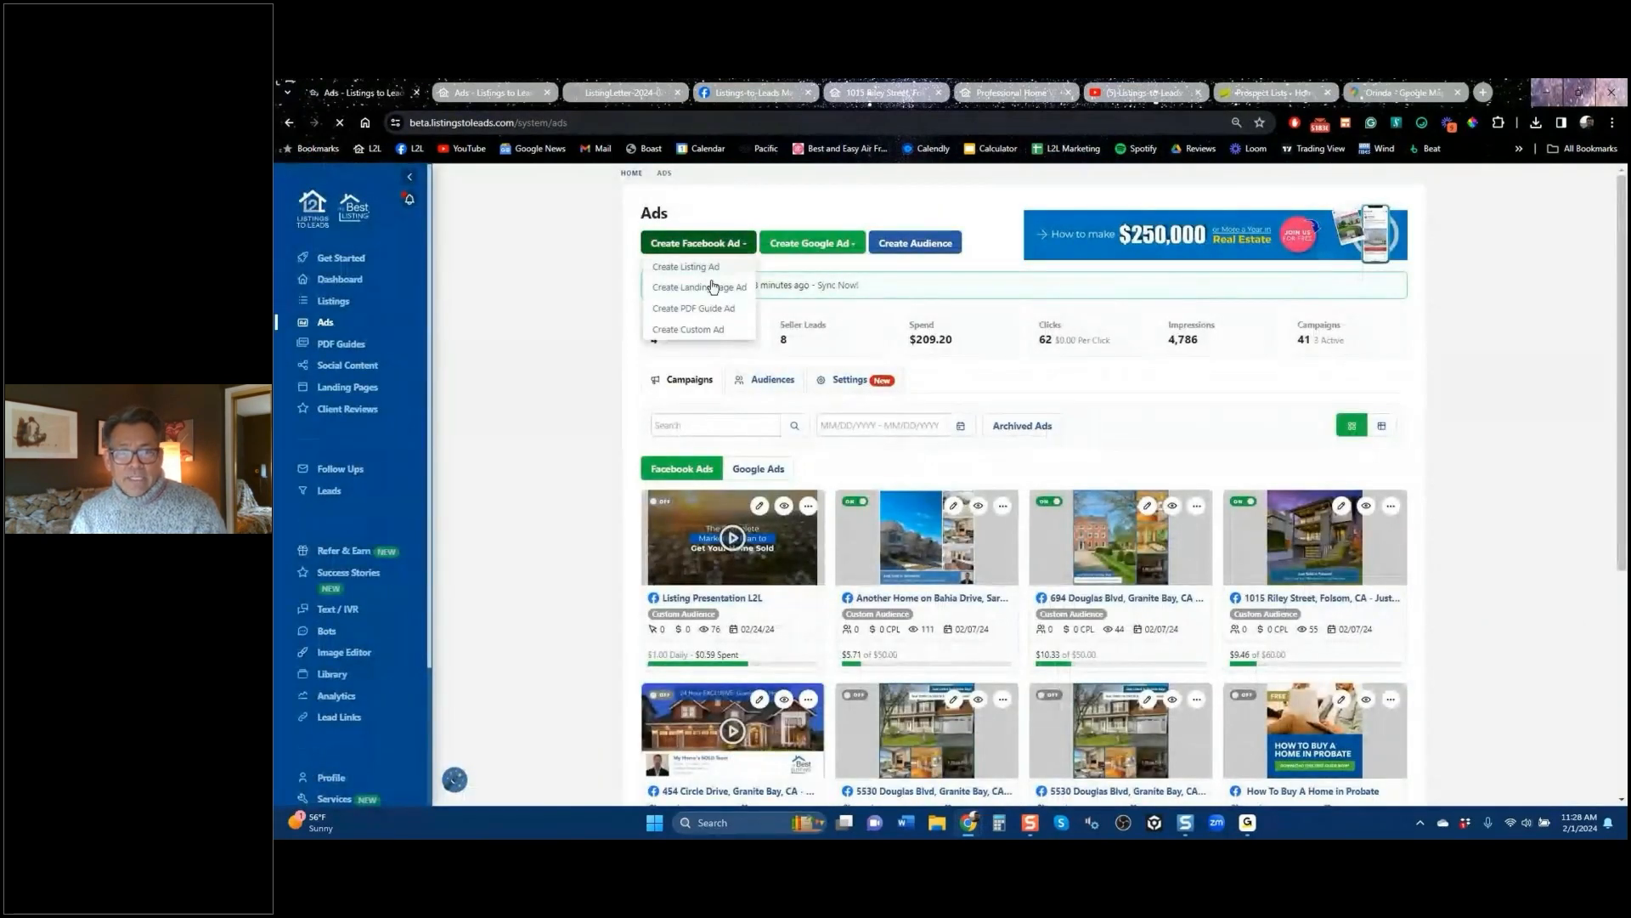
{"action": "left_click", "coordinate": [711, 294]}
{"action": "left_click", "coordinate": [871, 392]}
{"action": "scroll", "coordinate": [896, 543], "scroll_direction": "down", "scroll_amount": 5}
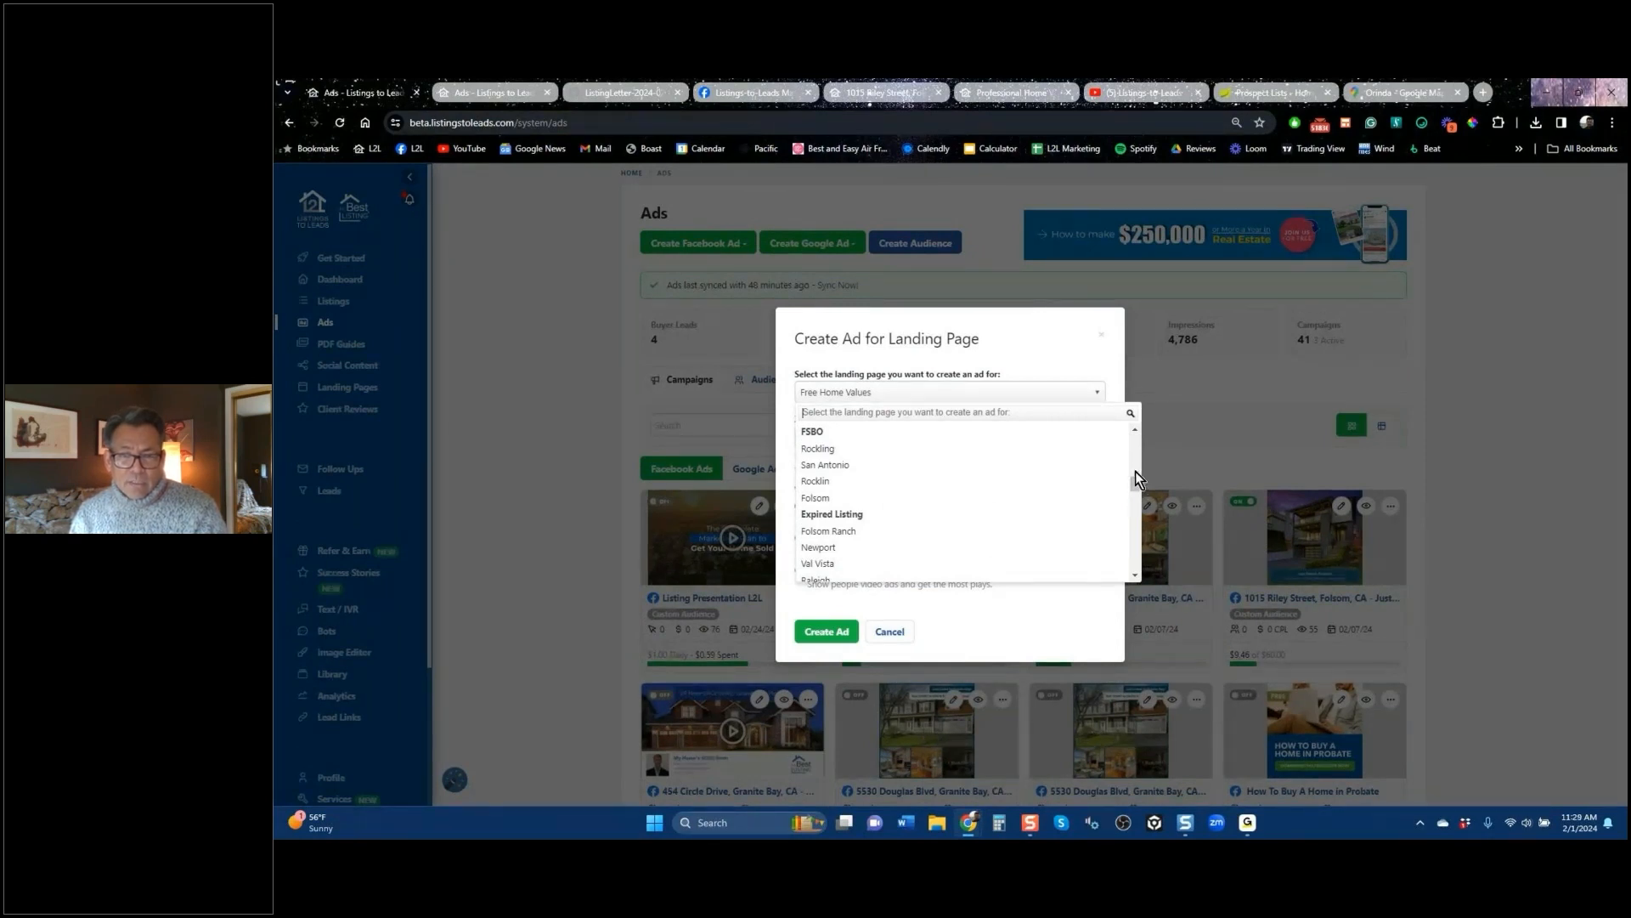
{"action": "scroll", "coordinate": [843, 531], "scroll_direction": "down", "scroll_amount": 5}
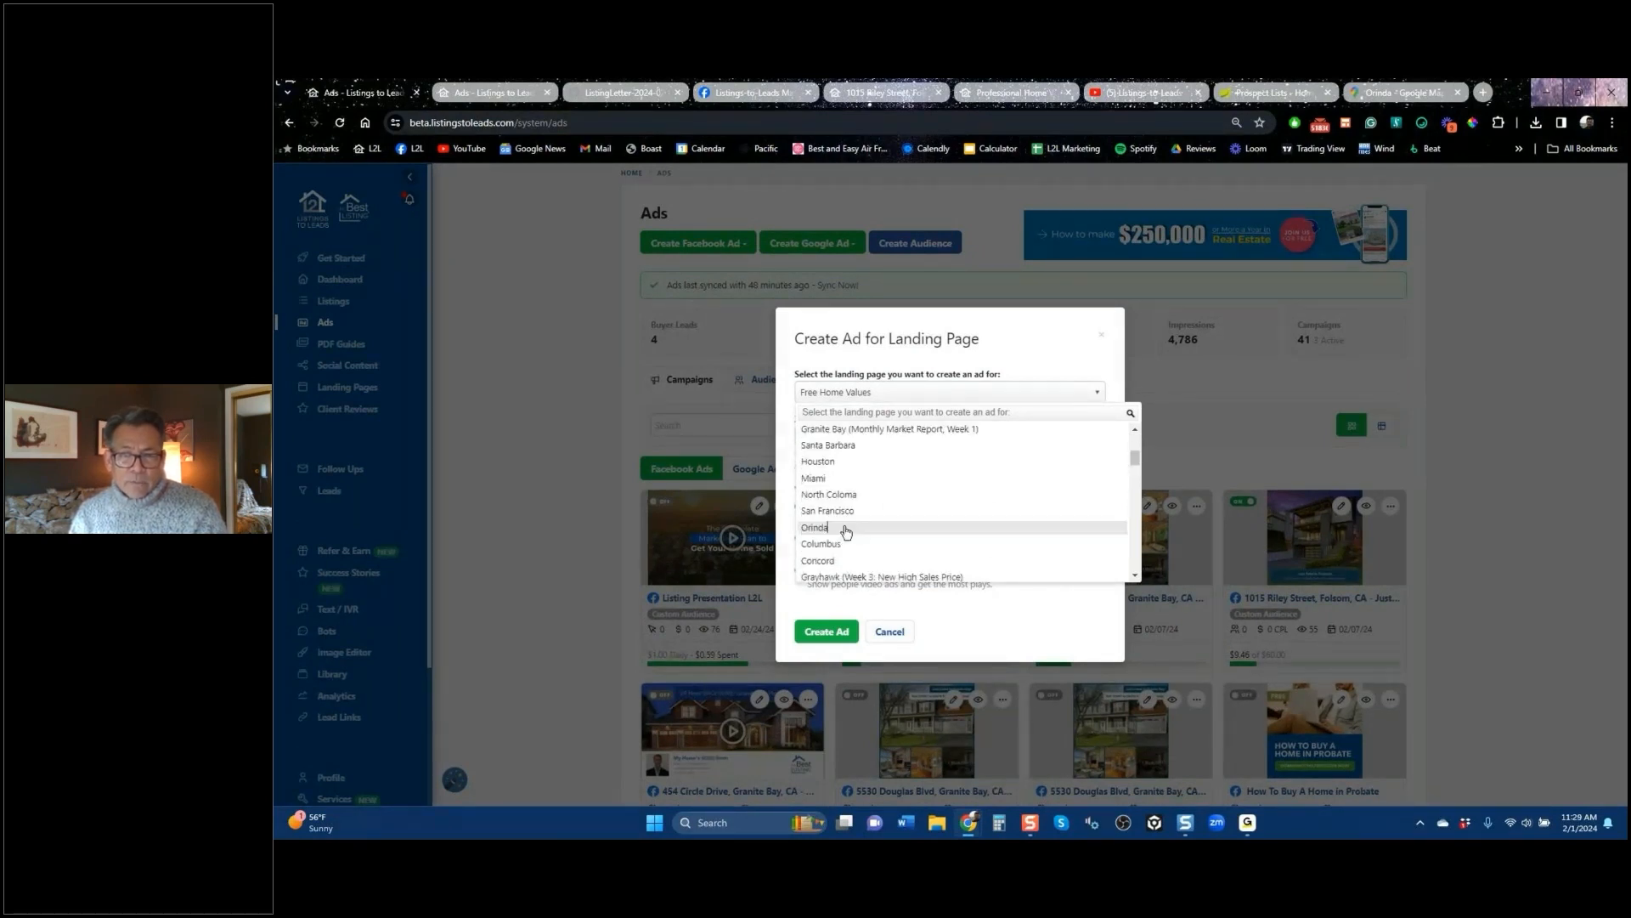
{"action": "left_click", "coordinate": [843, 532]}
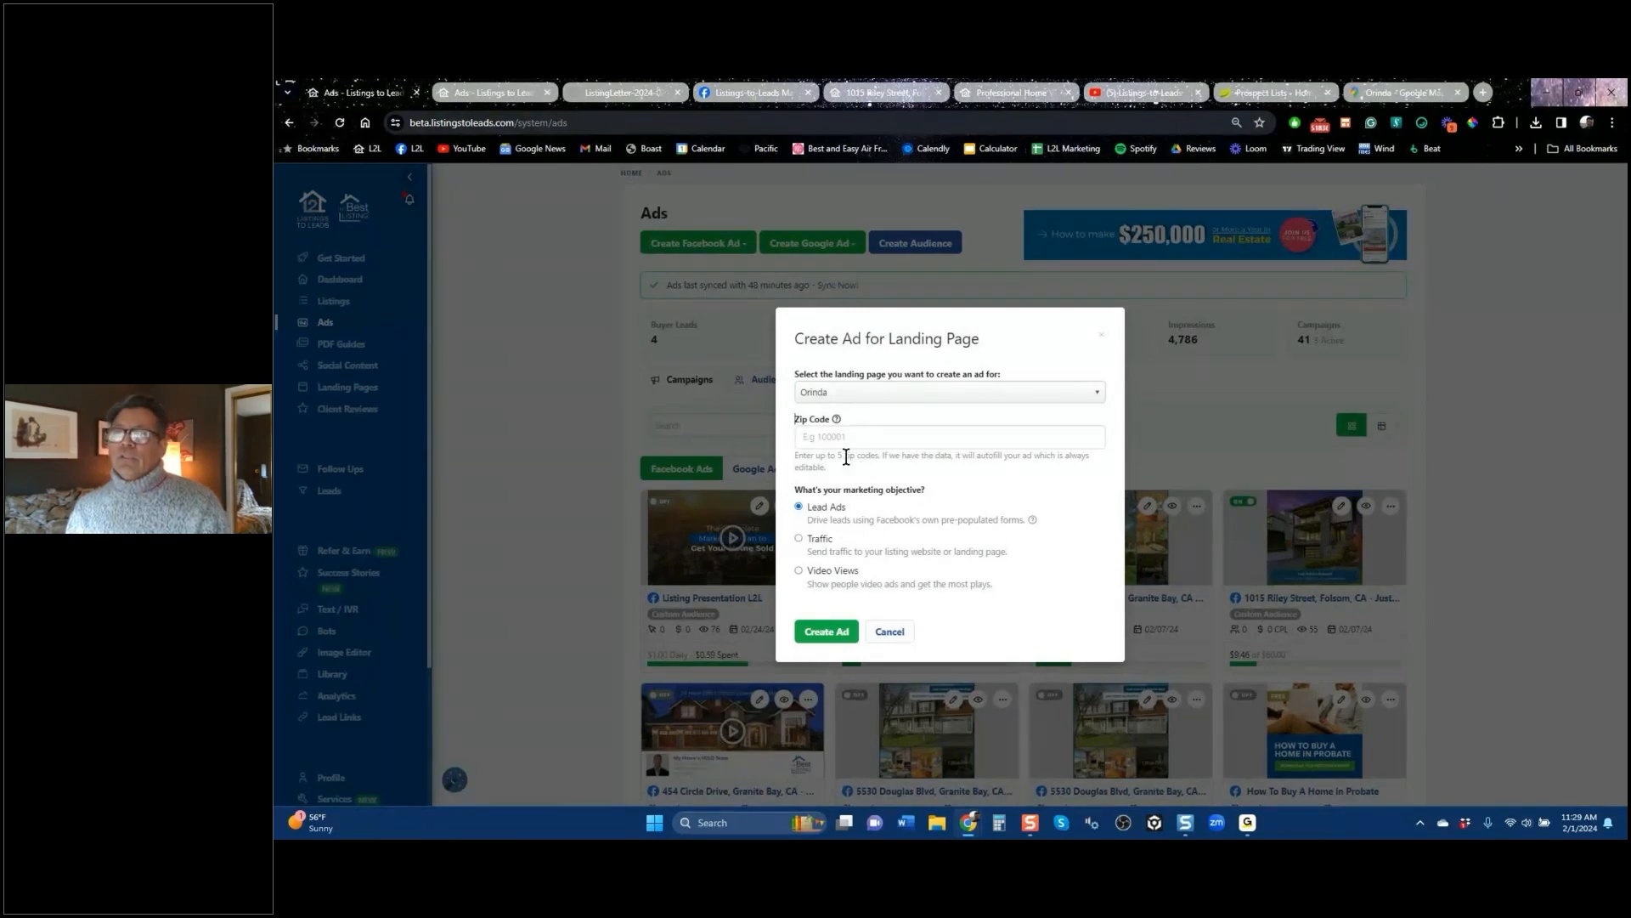
{"action": "left_click", "coordinate": [1406, 91]}
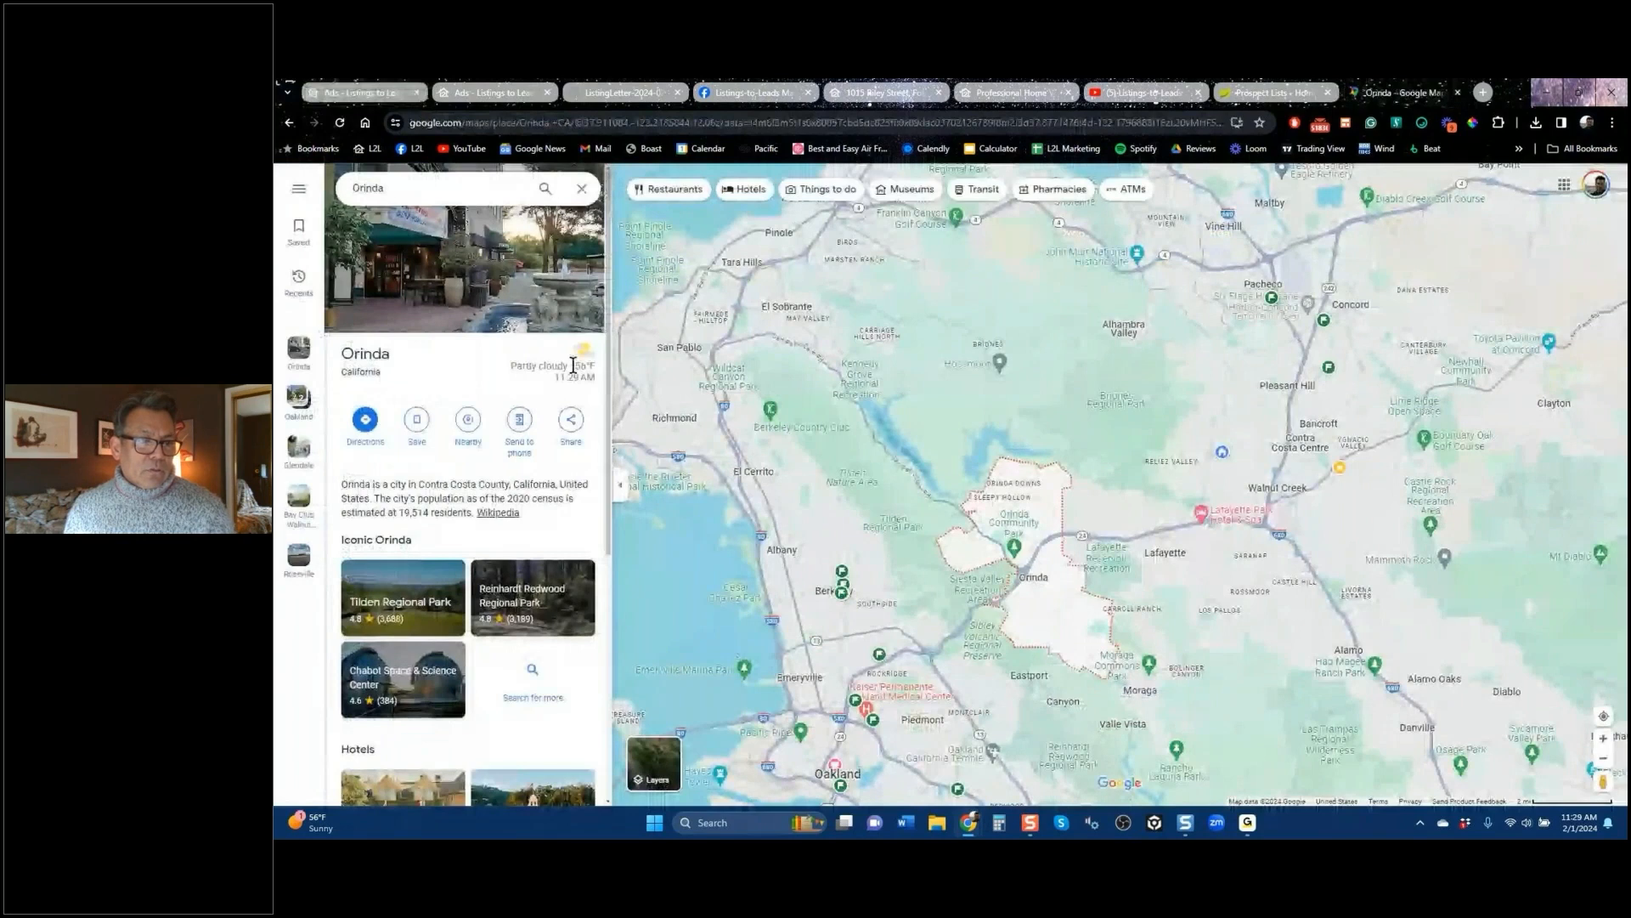
Step: Browse nearby hotels like Lafayette Park Hotel and Holiday Inn Express Walnut Creek, then return to the overpricing ad
{"action": "scroll", "coordinate": [572, 365], "scroll_direction": "down", "scroll_amount": 5}
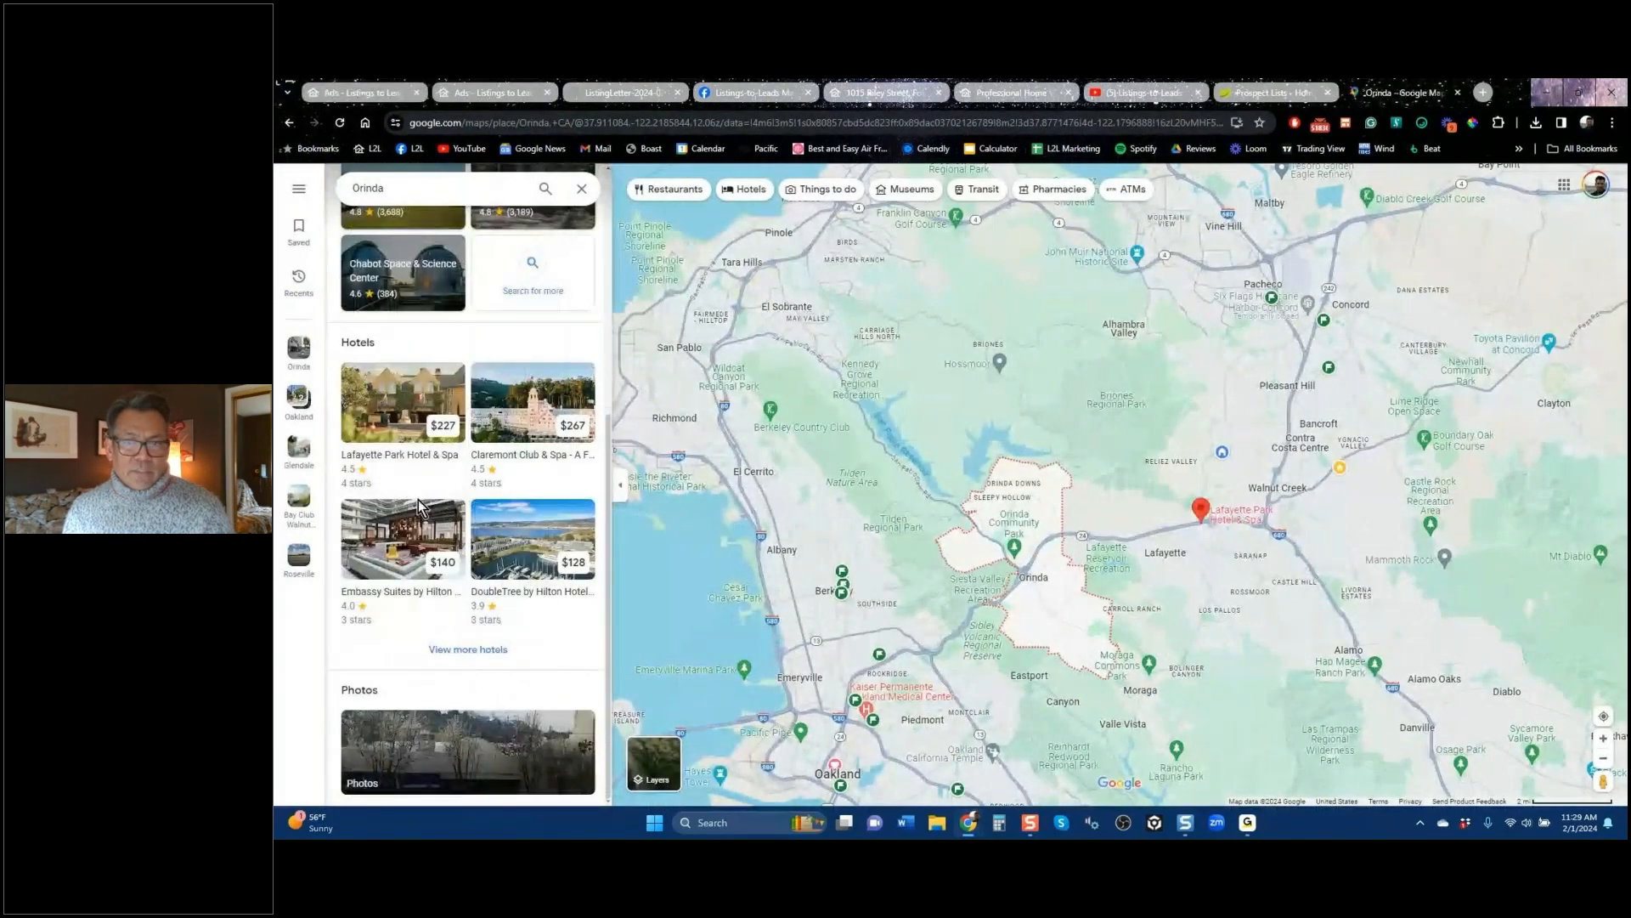
{"action": "left_click", "coordinate": [392, 420]}
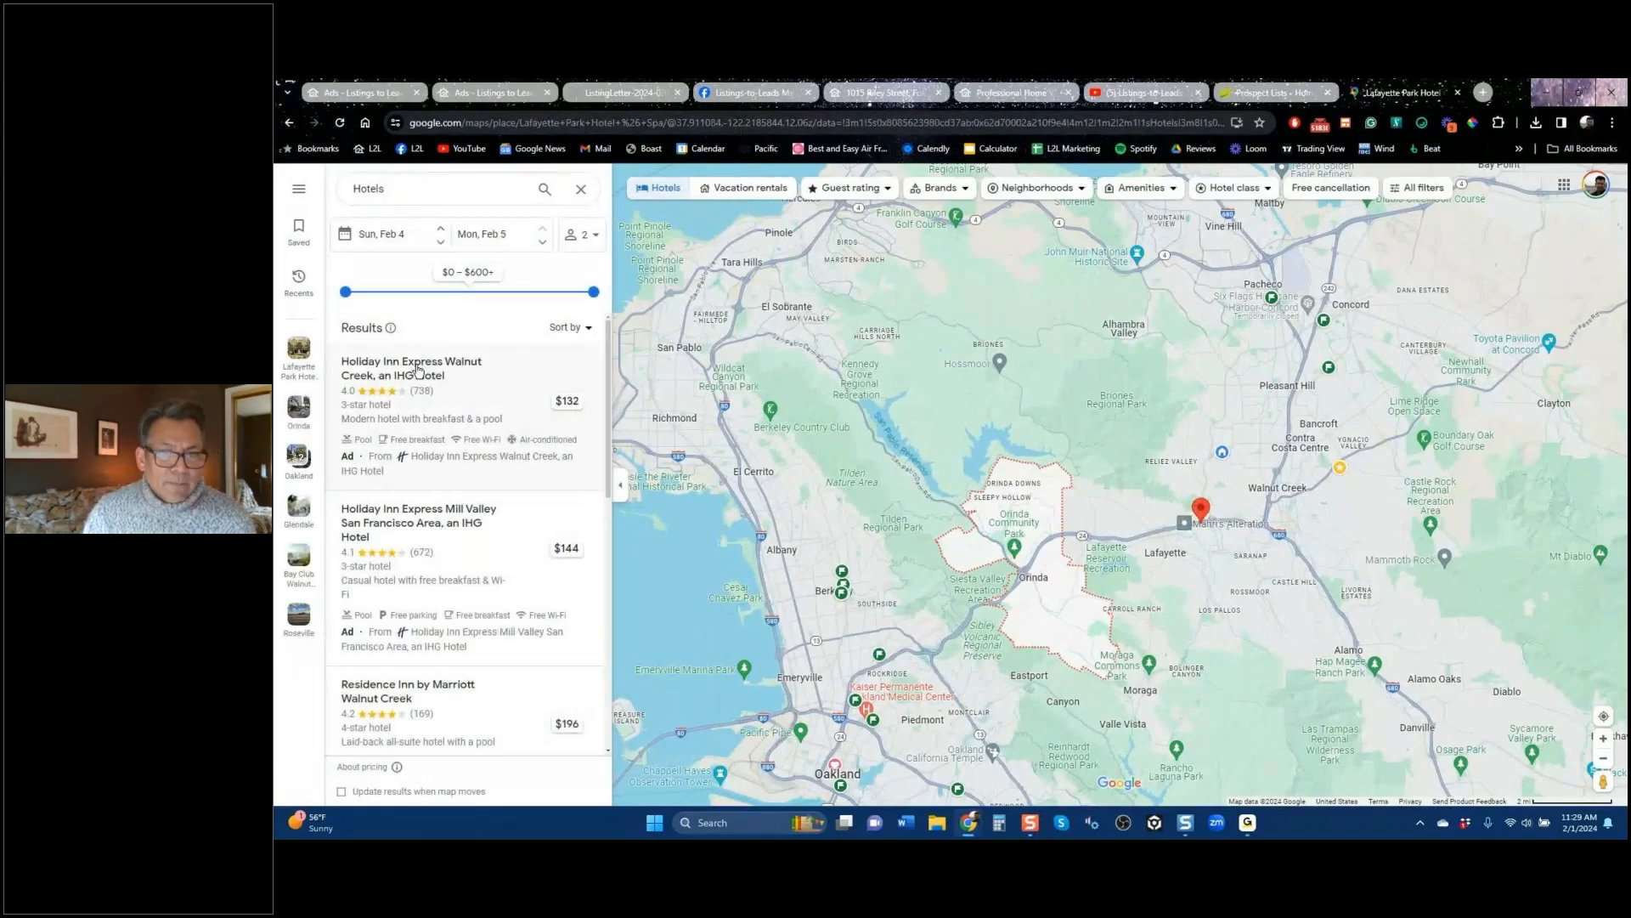
{"action": "left_click", "coordinate": [388, 363]}
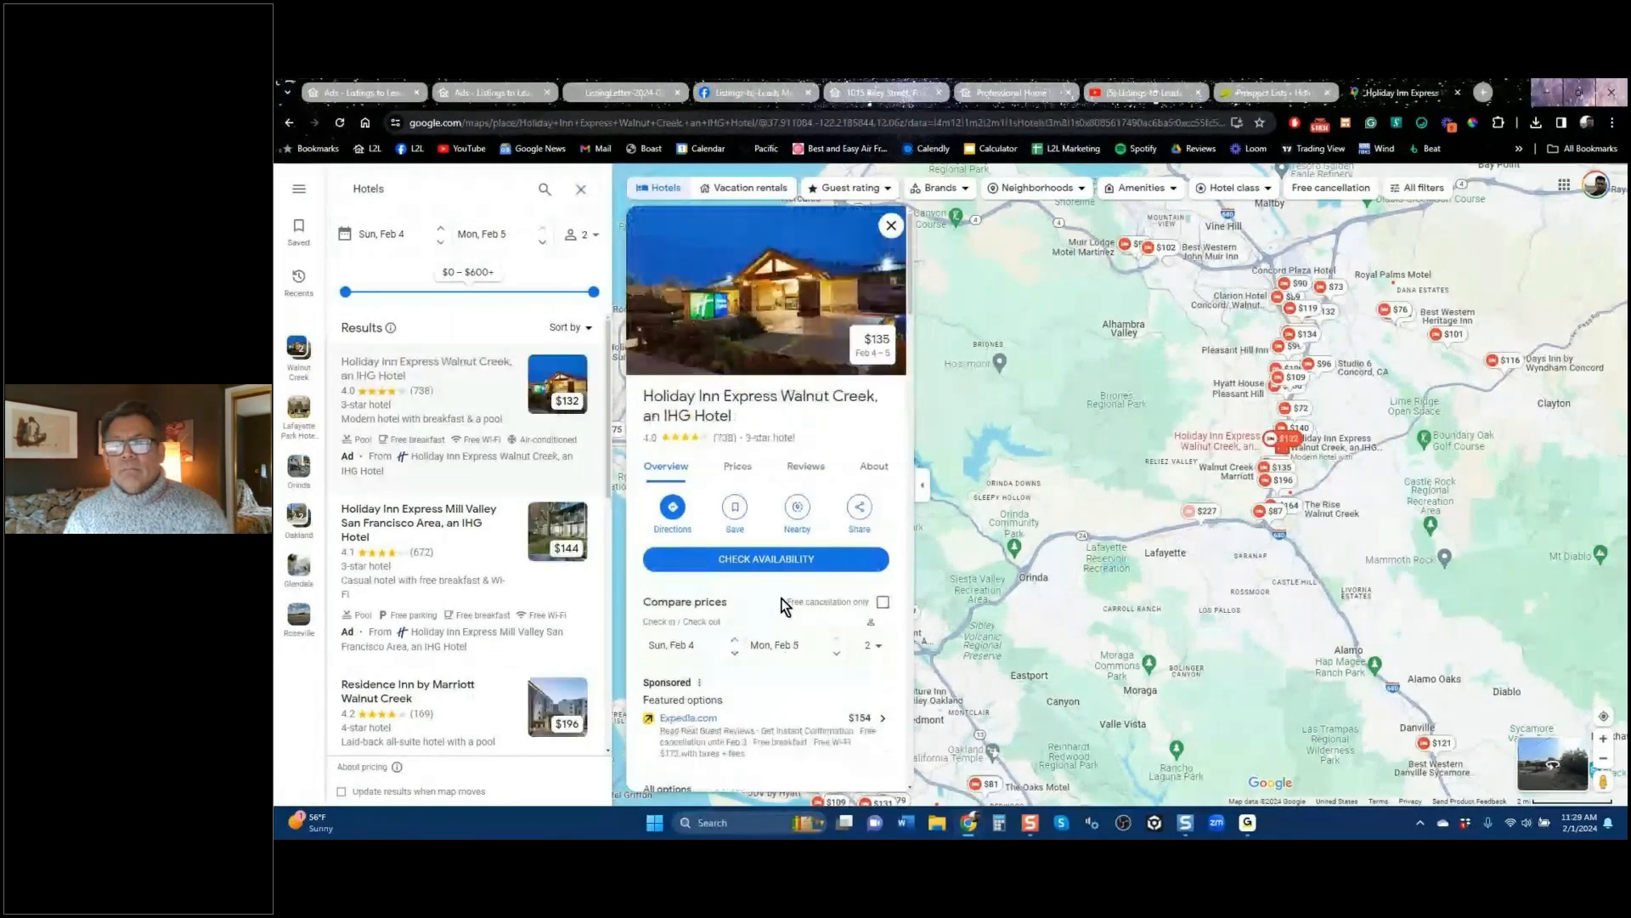
{"action": "left_click", "coordinate": [492, 90]}
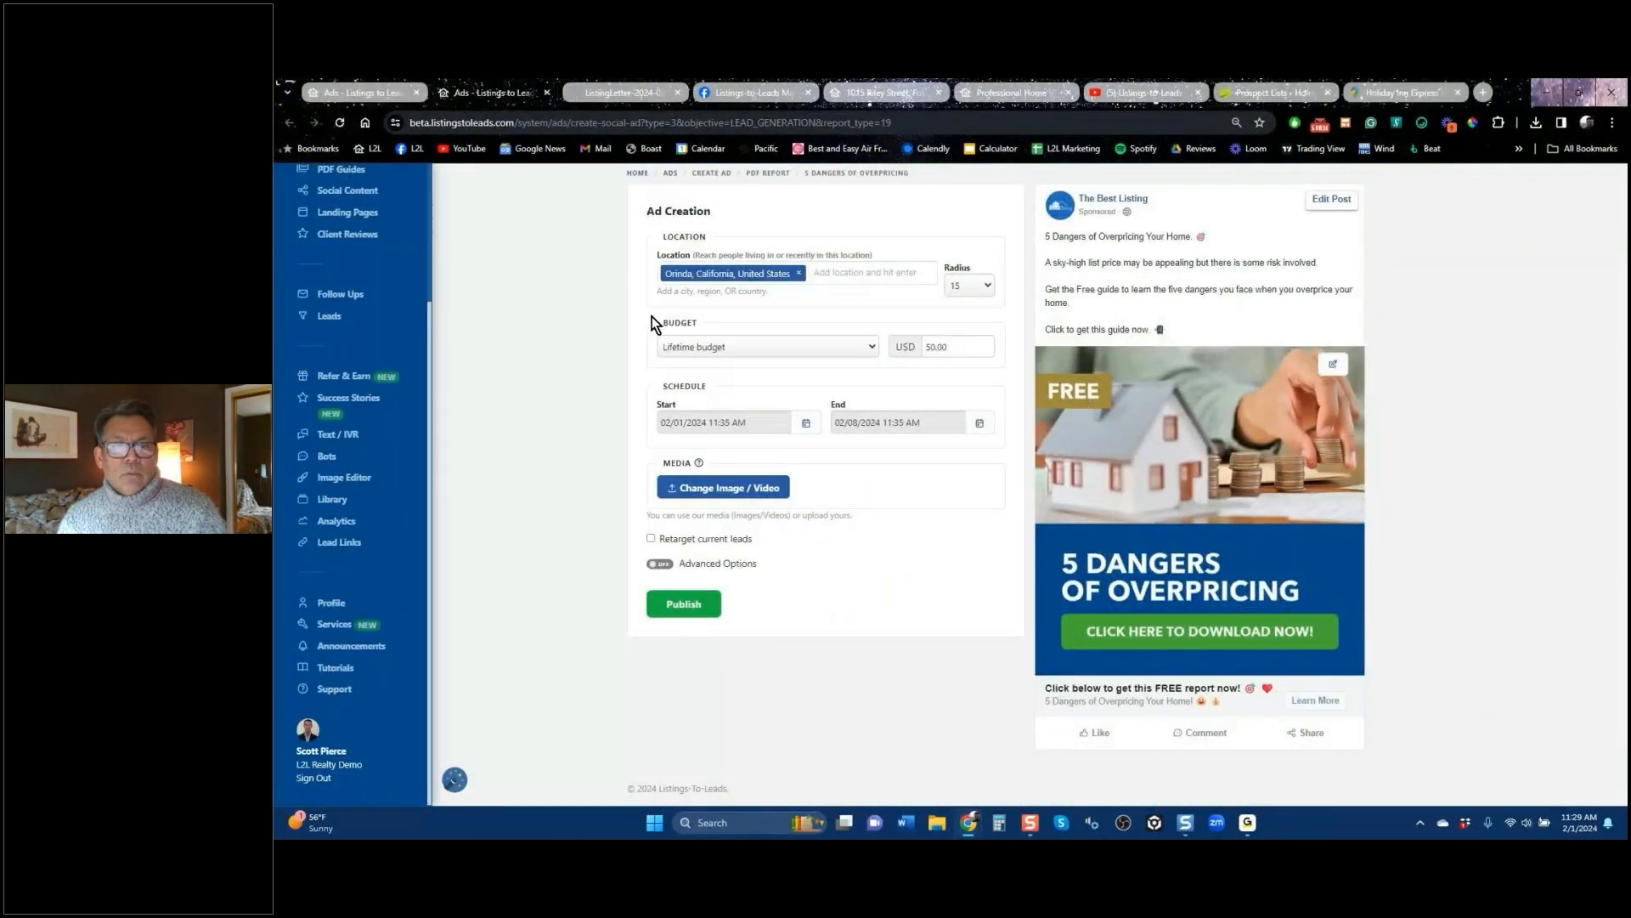
Step: Create the Orinda landing-page ad for zip code 94549
{"action": "left_click", "coordinate": [365, 92]}
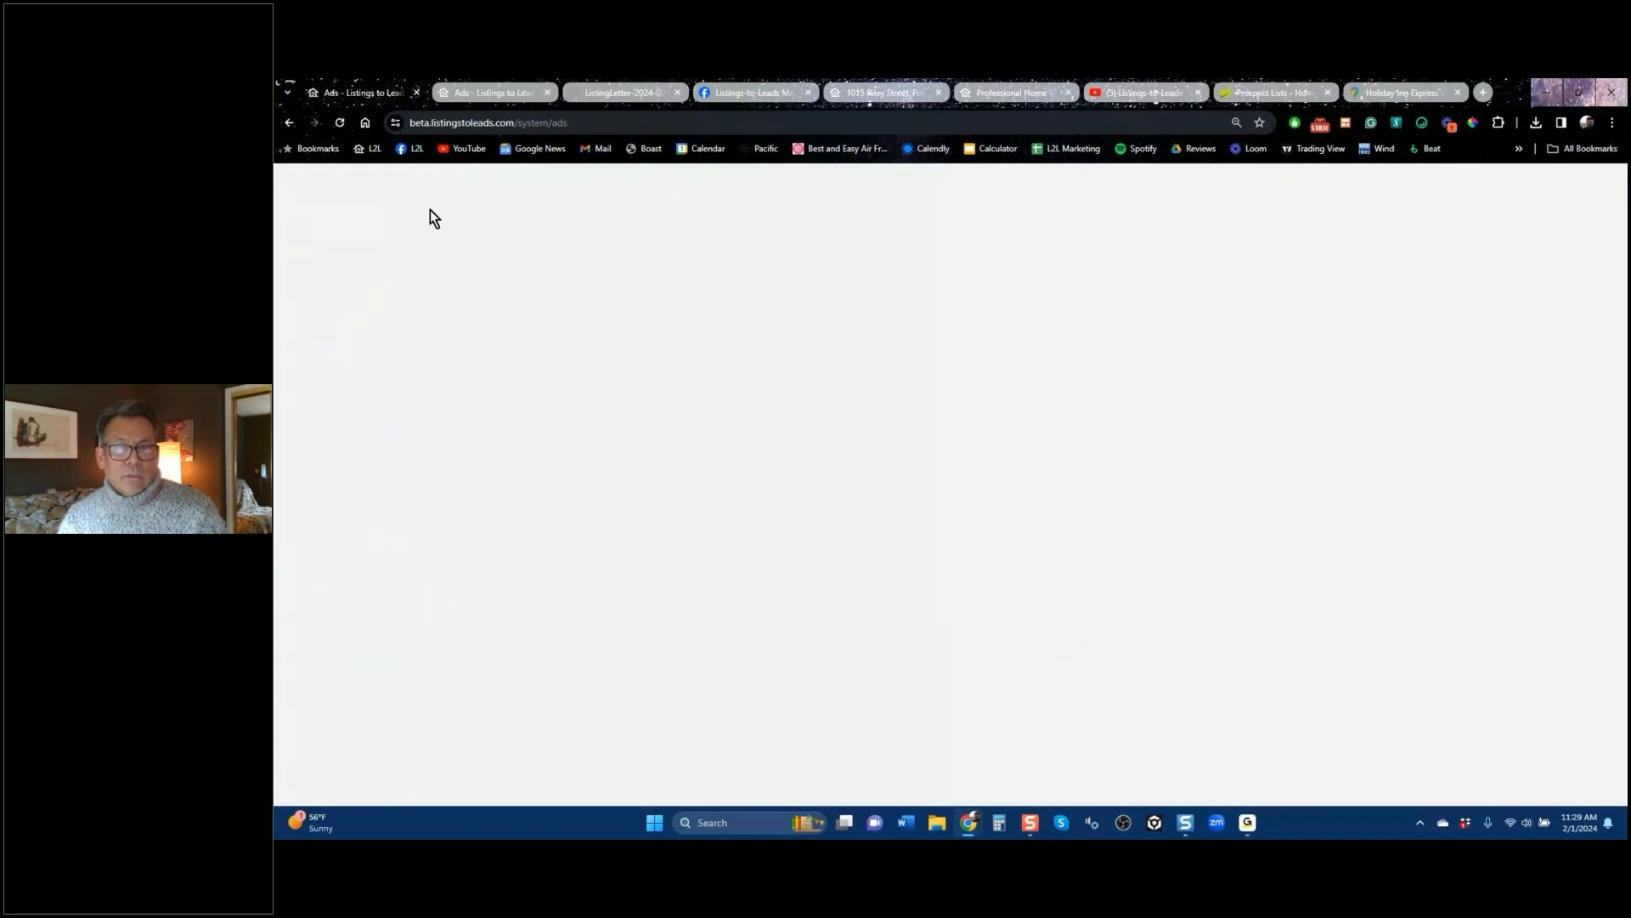
{"action": "type", "text": "94549"}
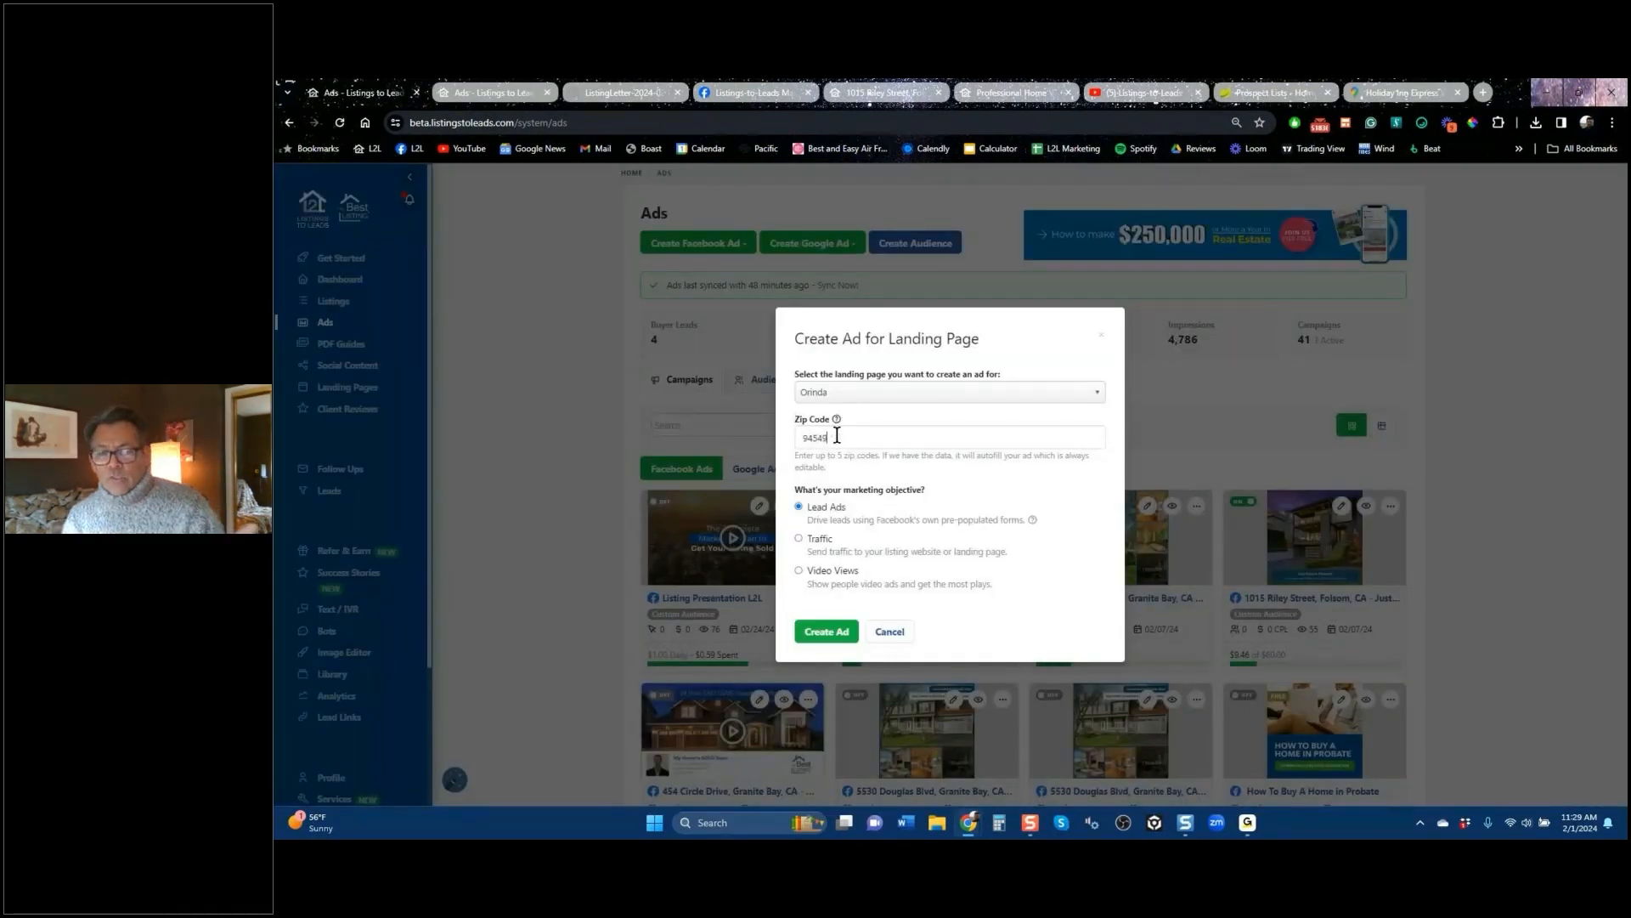
{"action": "left_click", "coordinate": [828, 630]}
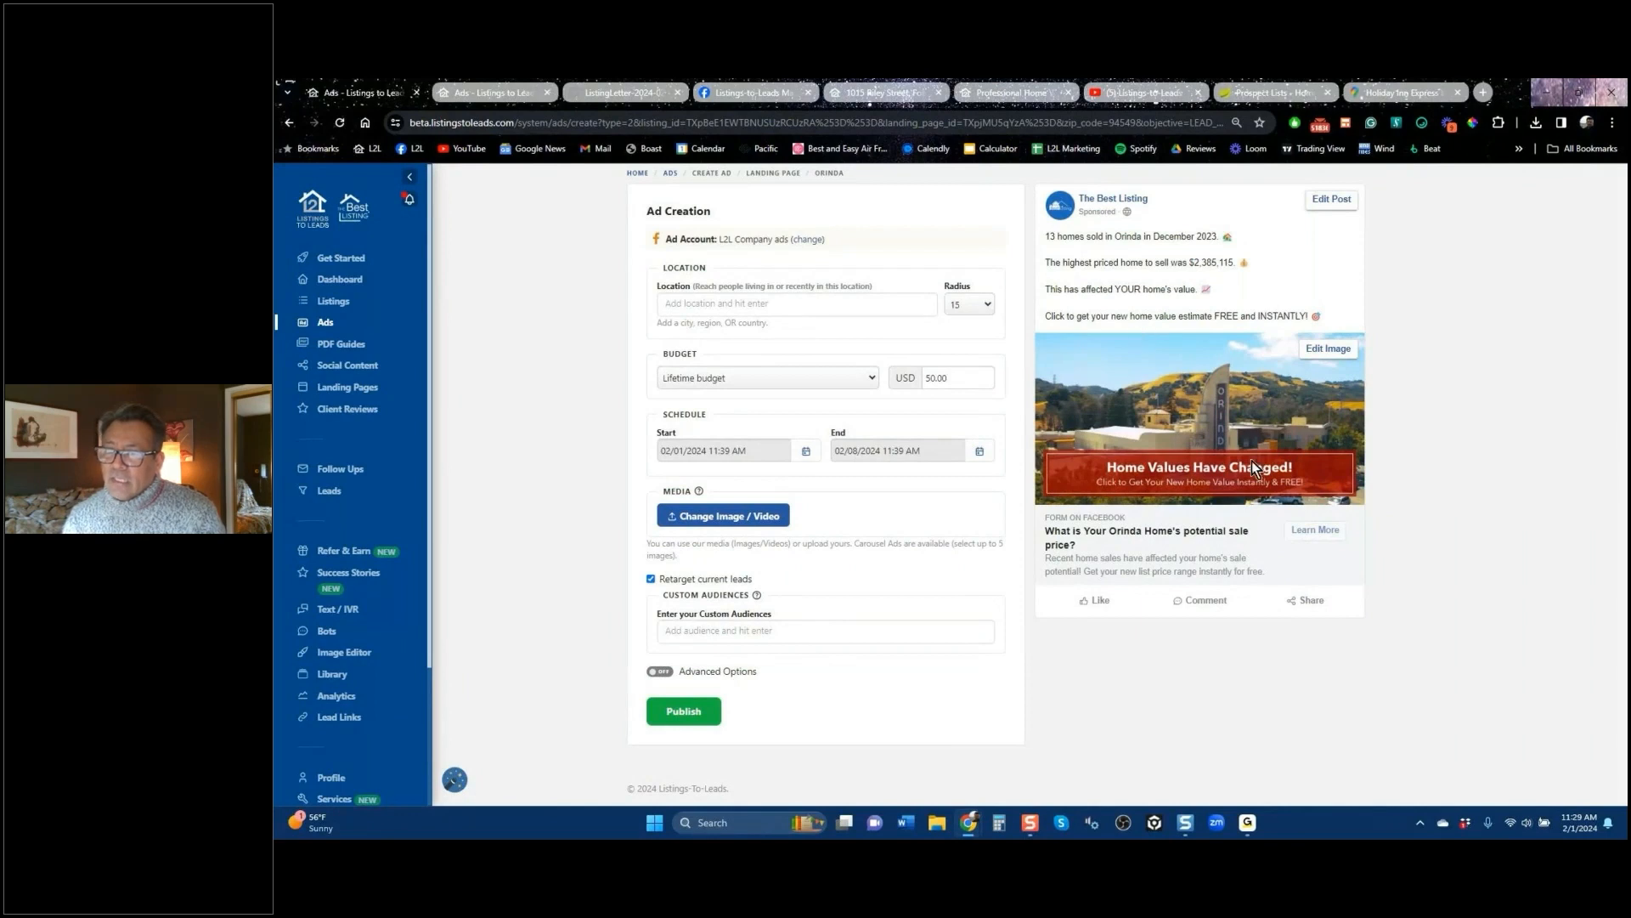
{"action": "left_click", "coordinate": [818, 306]}
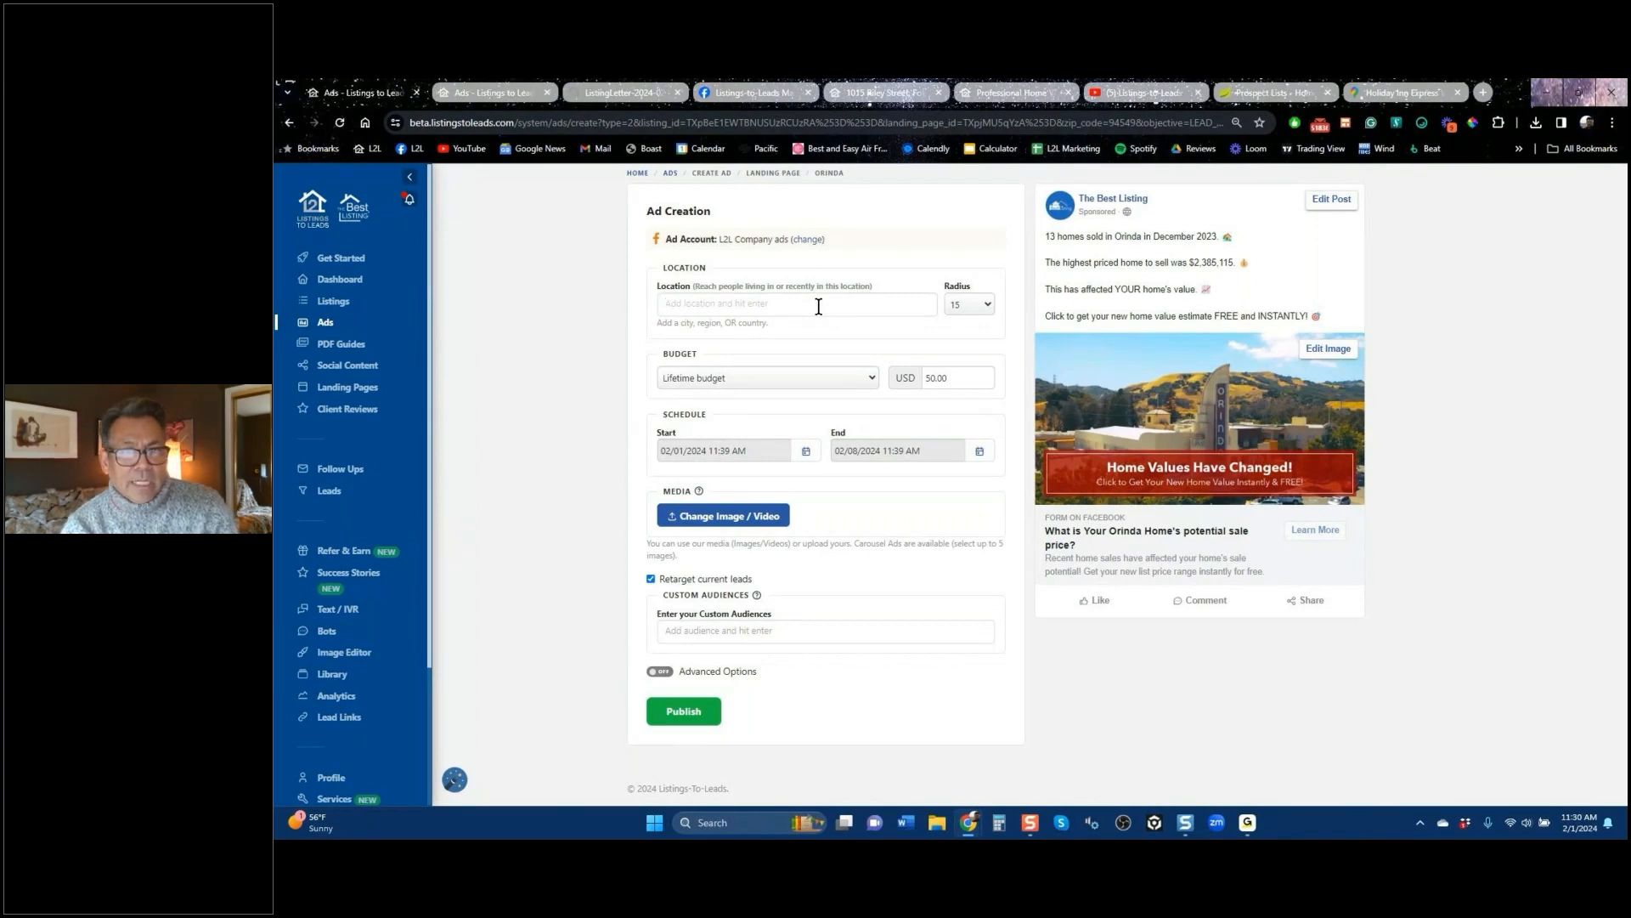
{"action": "type", "text": "Orinda"}
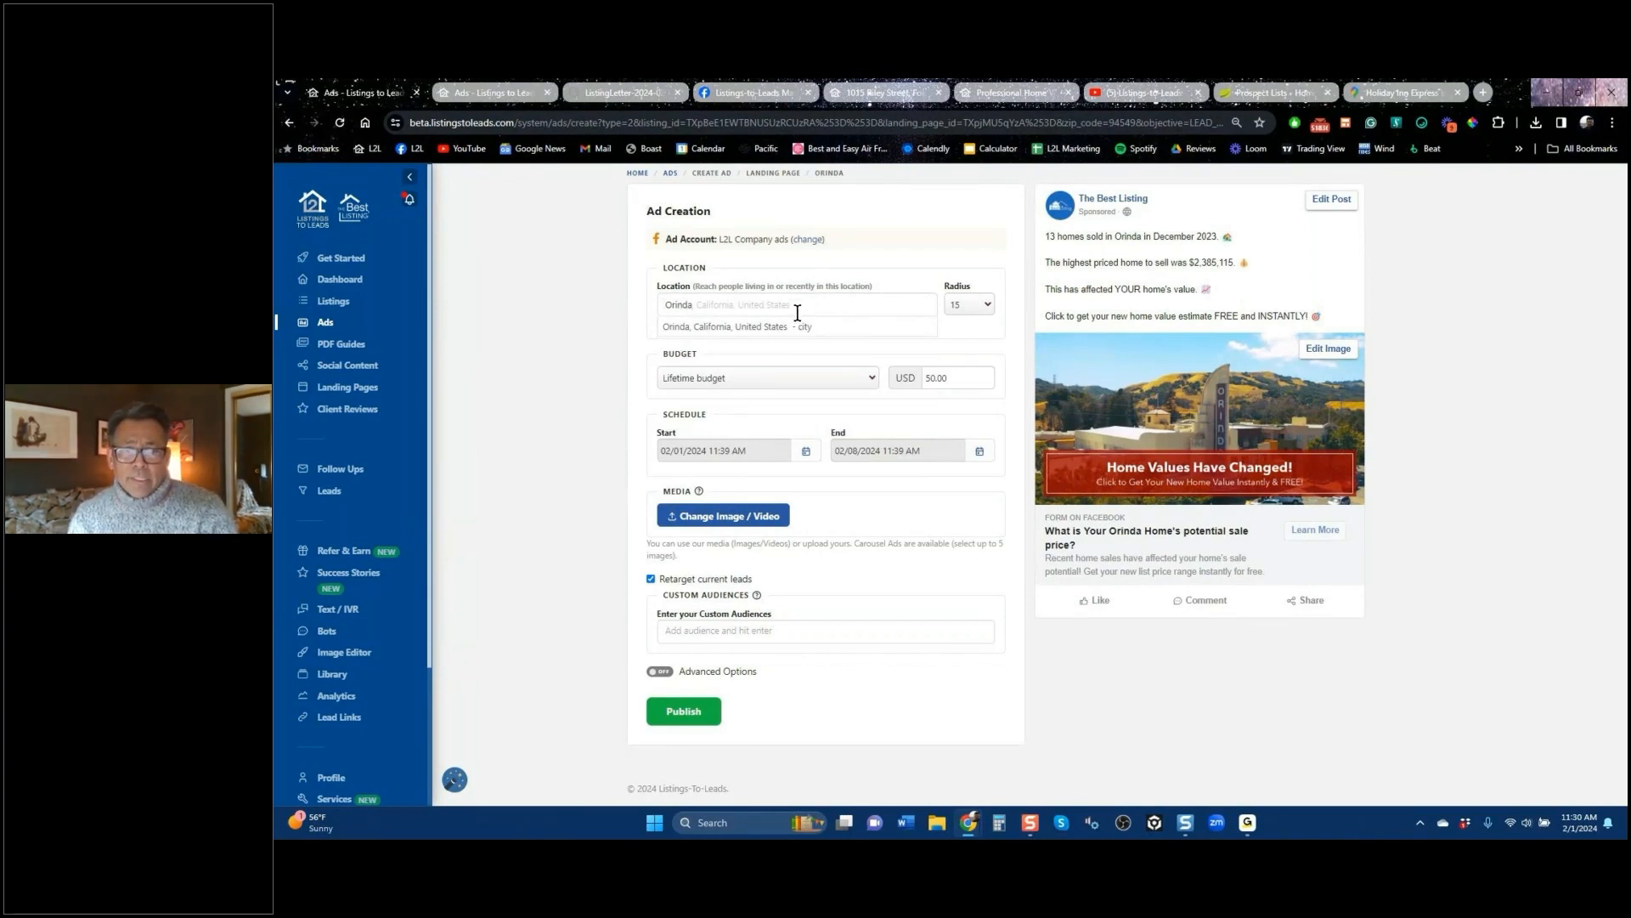
{"action": "left_click", "coordinate": [794, 327]}
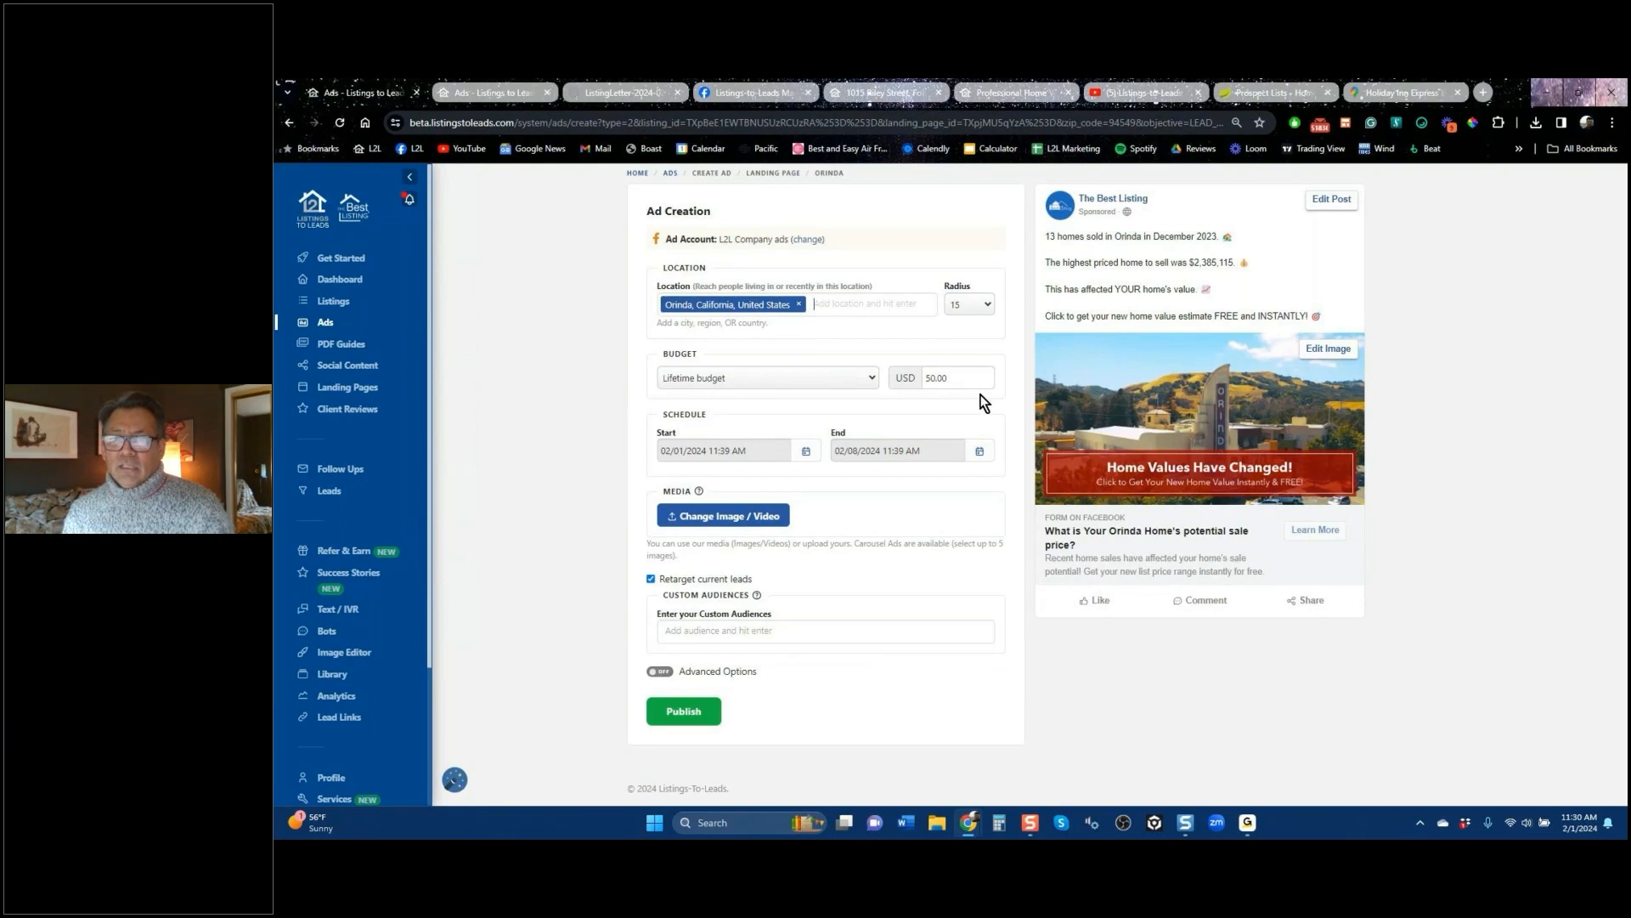
{"action": "left_click", "coordinate": [799, 305]}
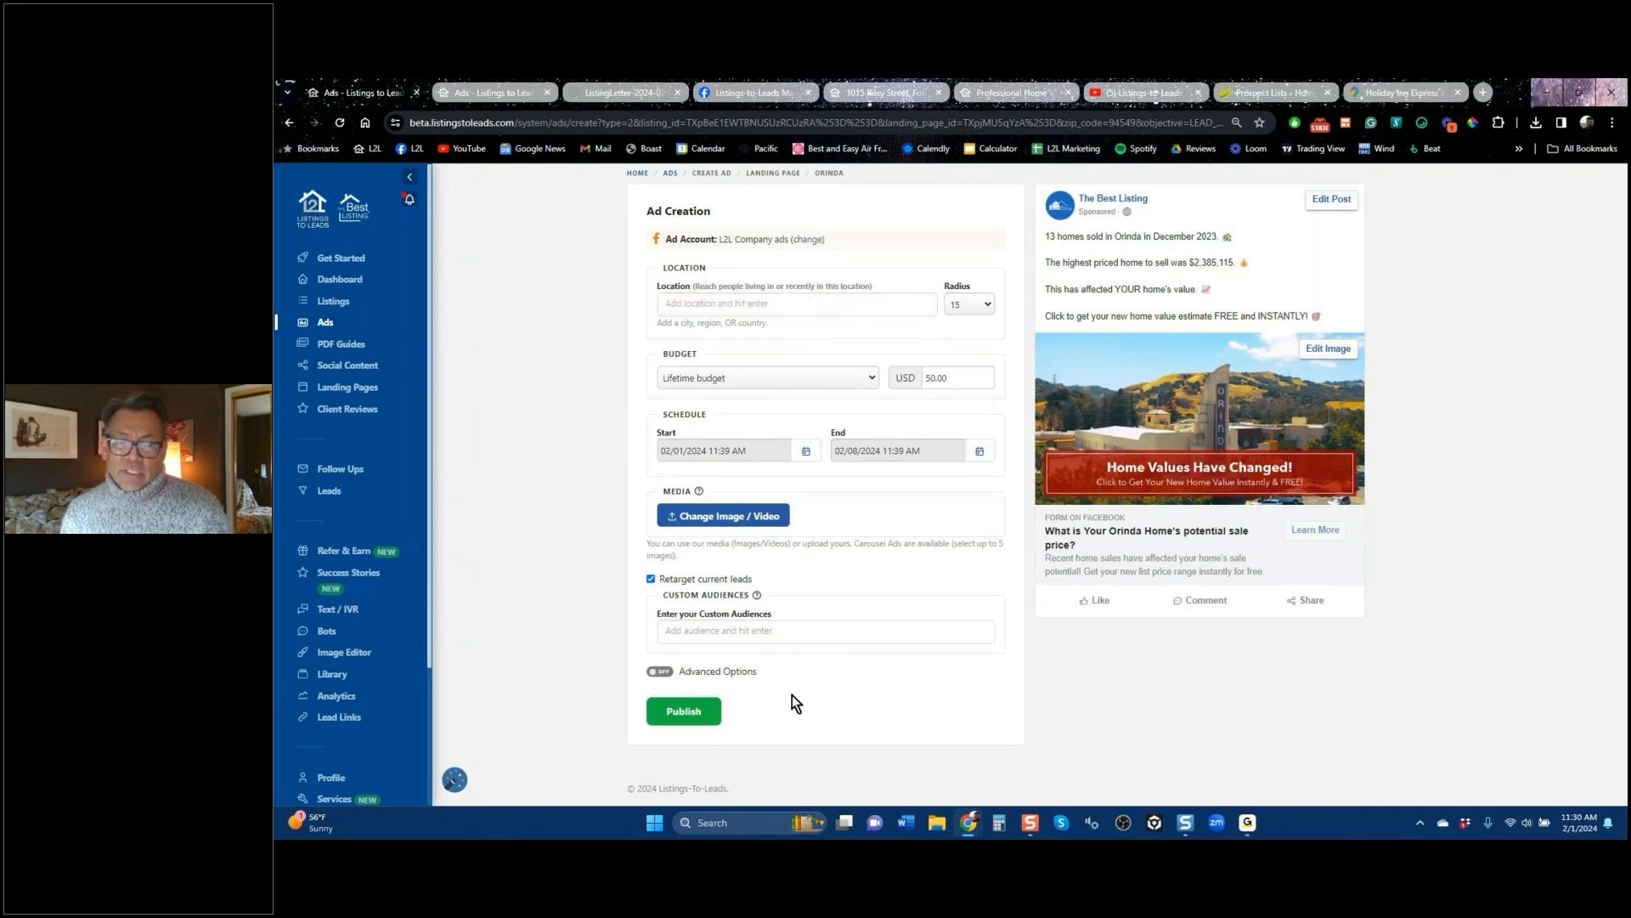
Step: Add the 'L2L custom audience' to the Orinda ad, then go back to the Ads overview
{"action": "left_click", "coordinate": [797, 639]}
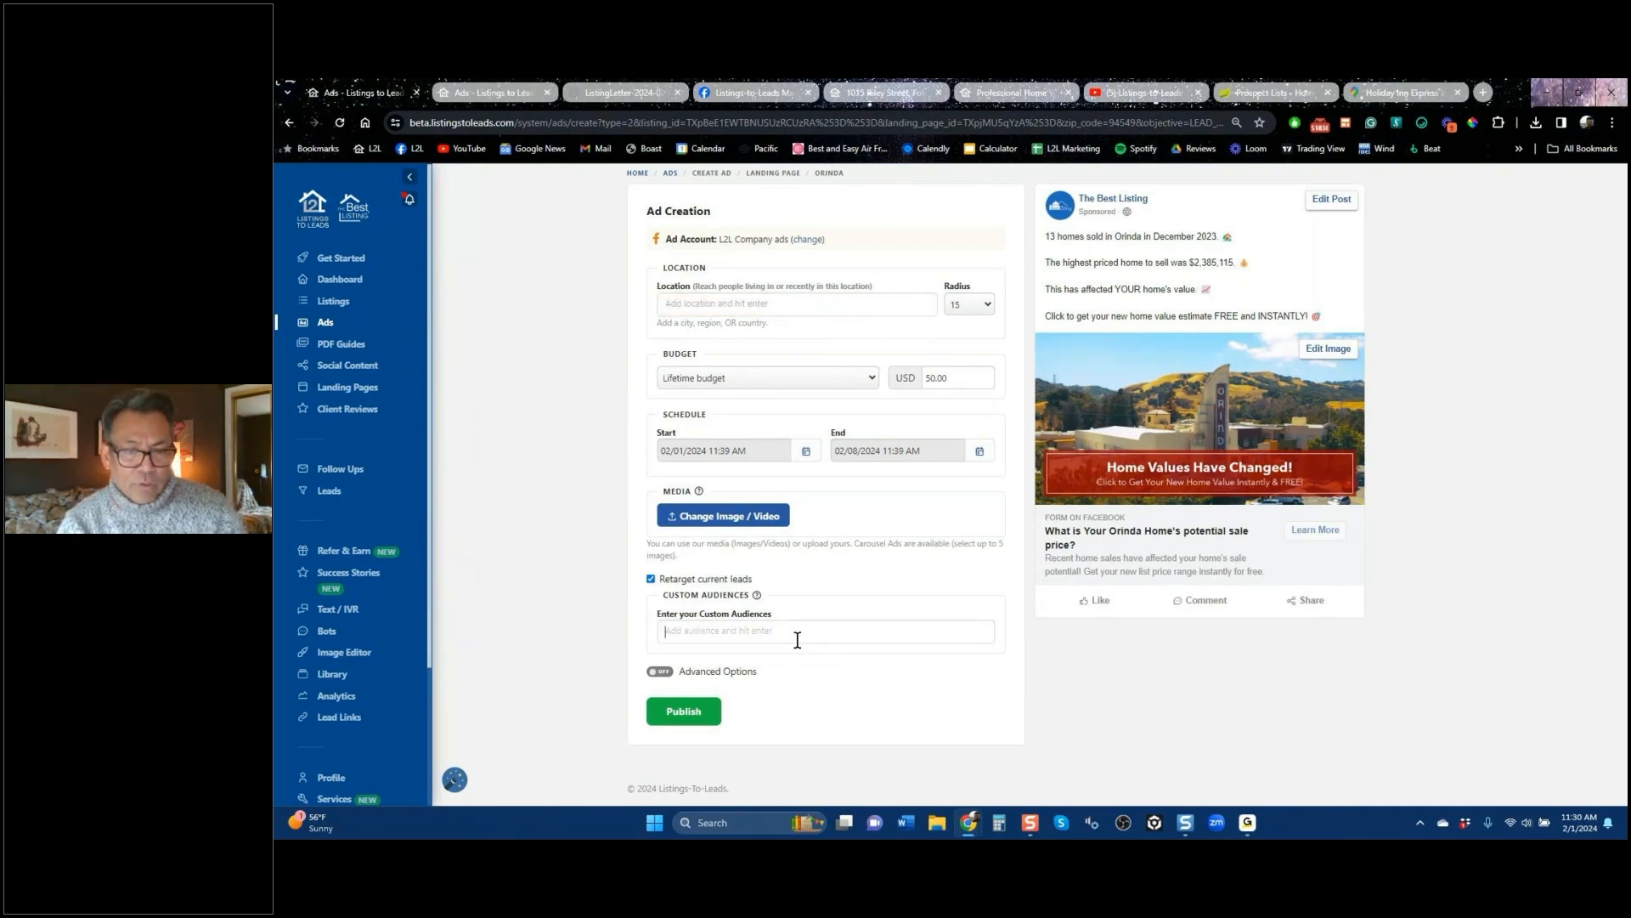
{"action": "type", "text": "l2l"}
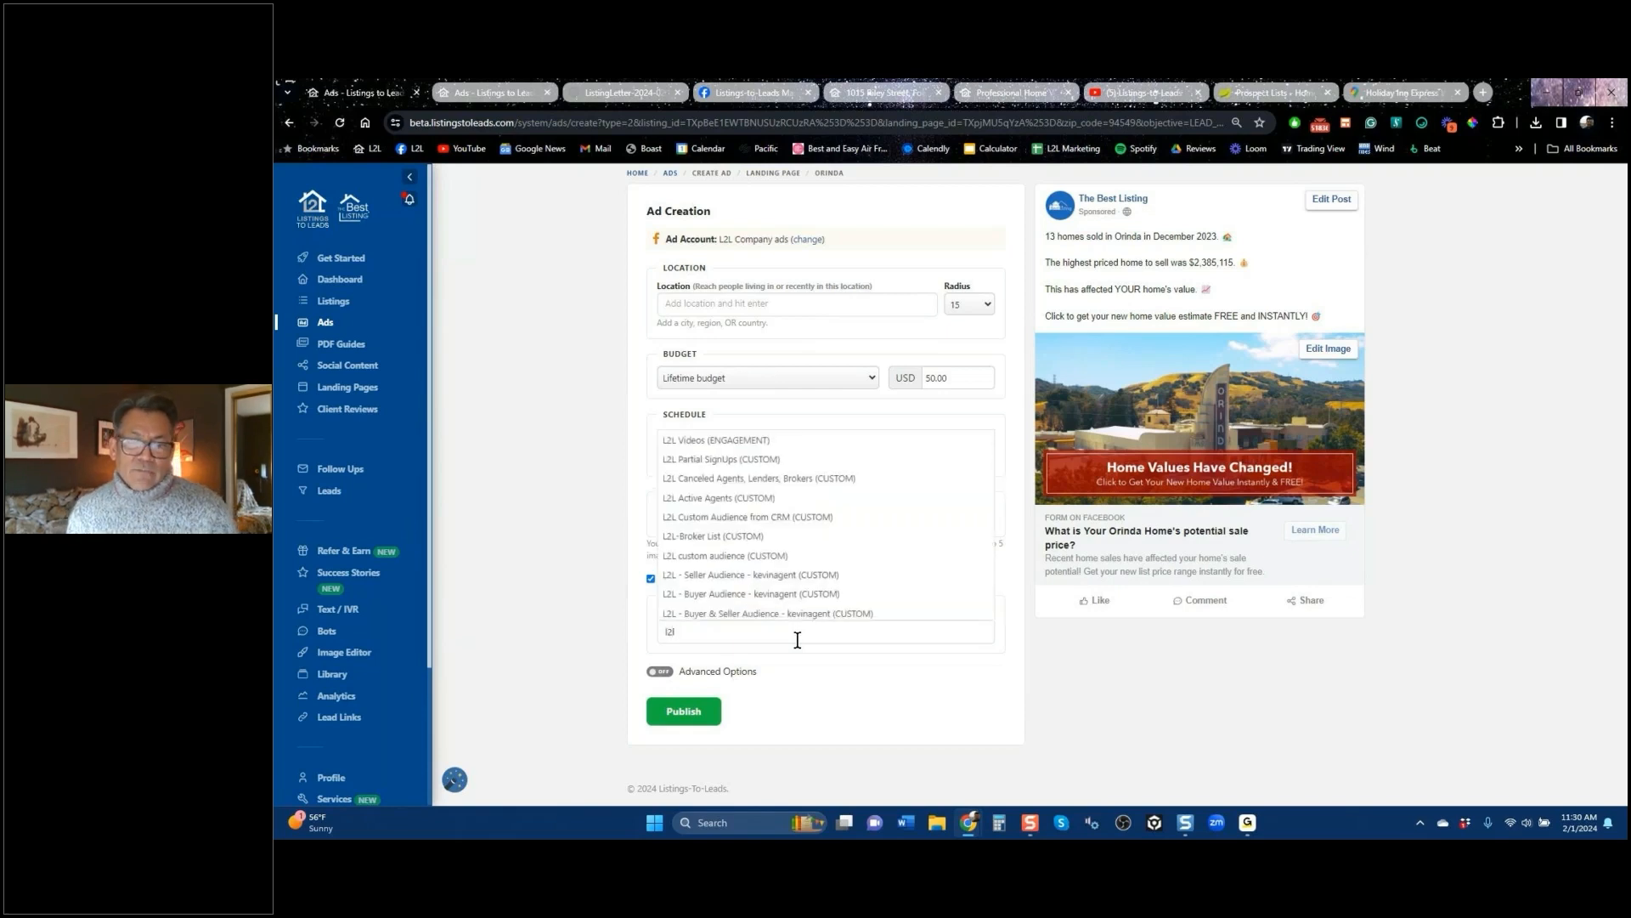
{"action": "left_click", "coordinate": [752, 557]}
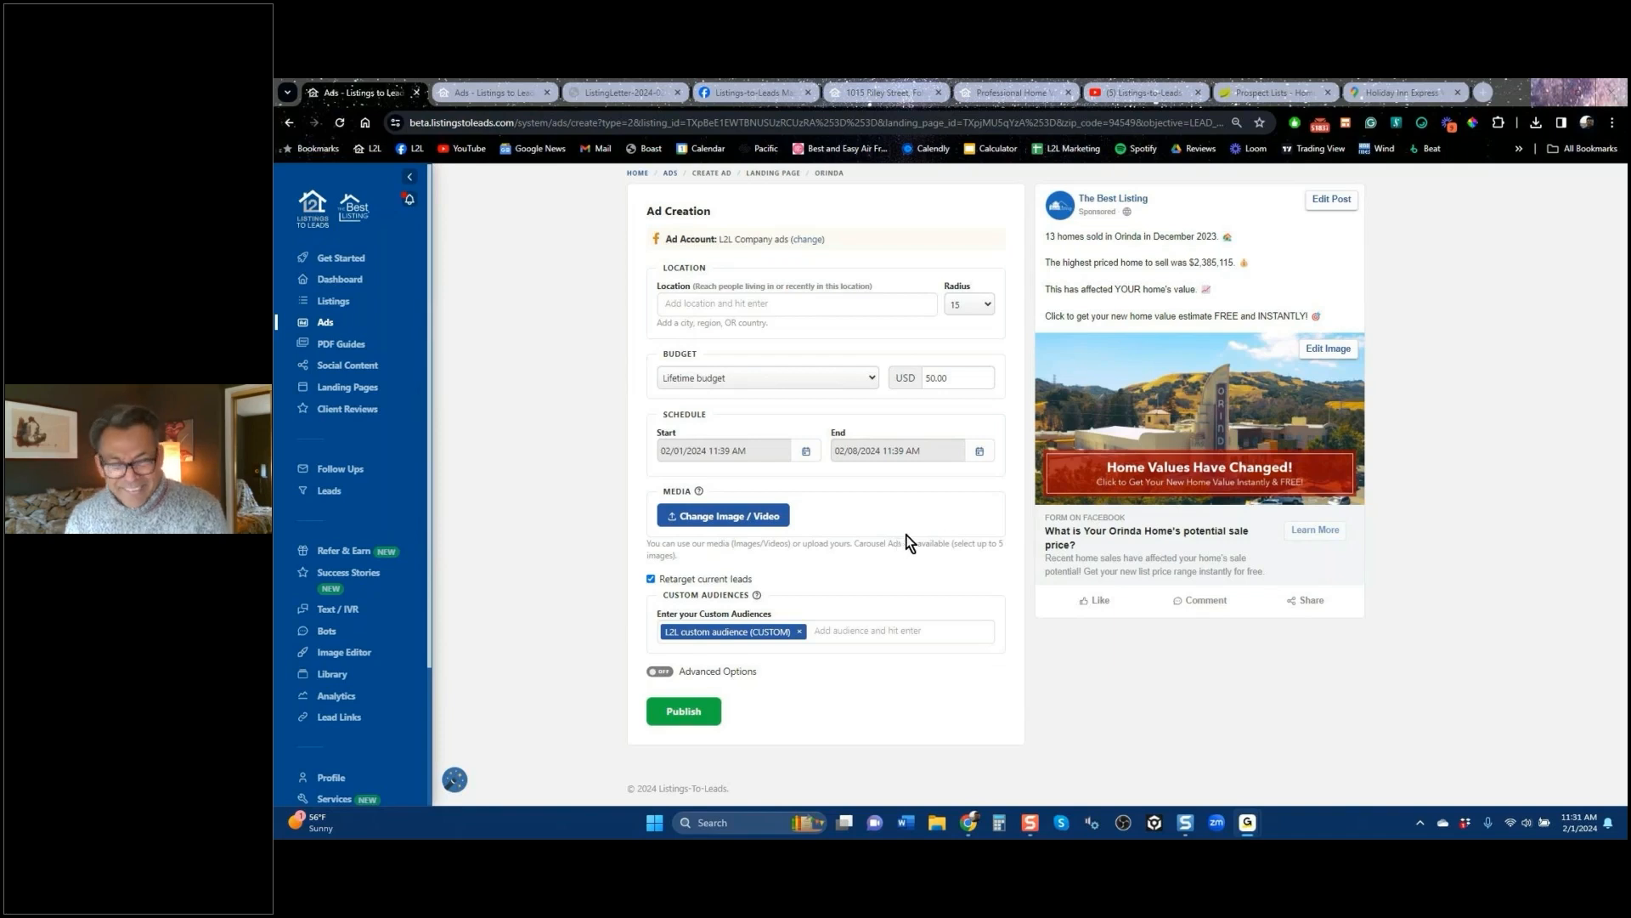
{"action": "left_click", "coordinate": [288, 122]}
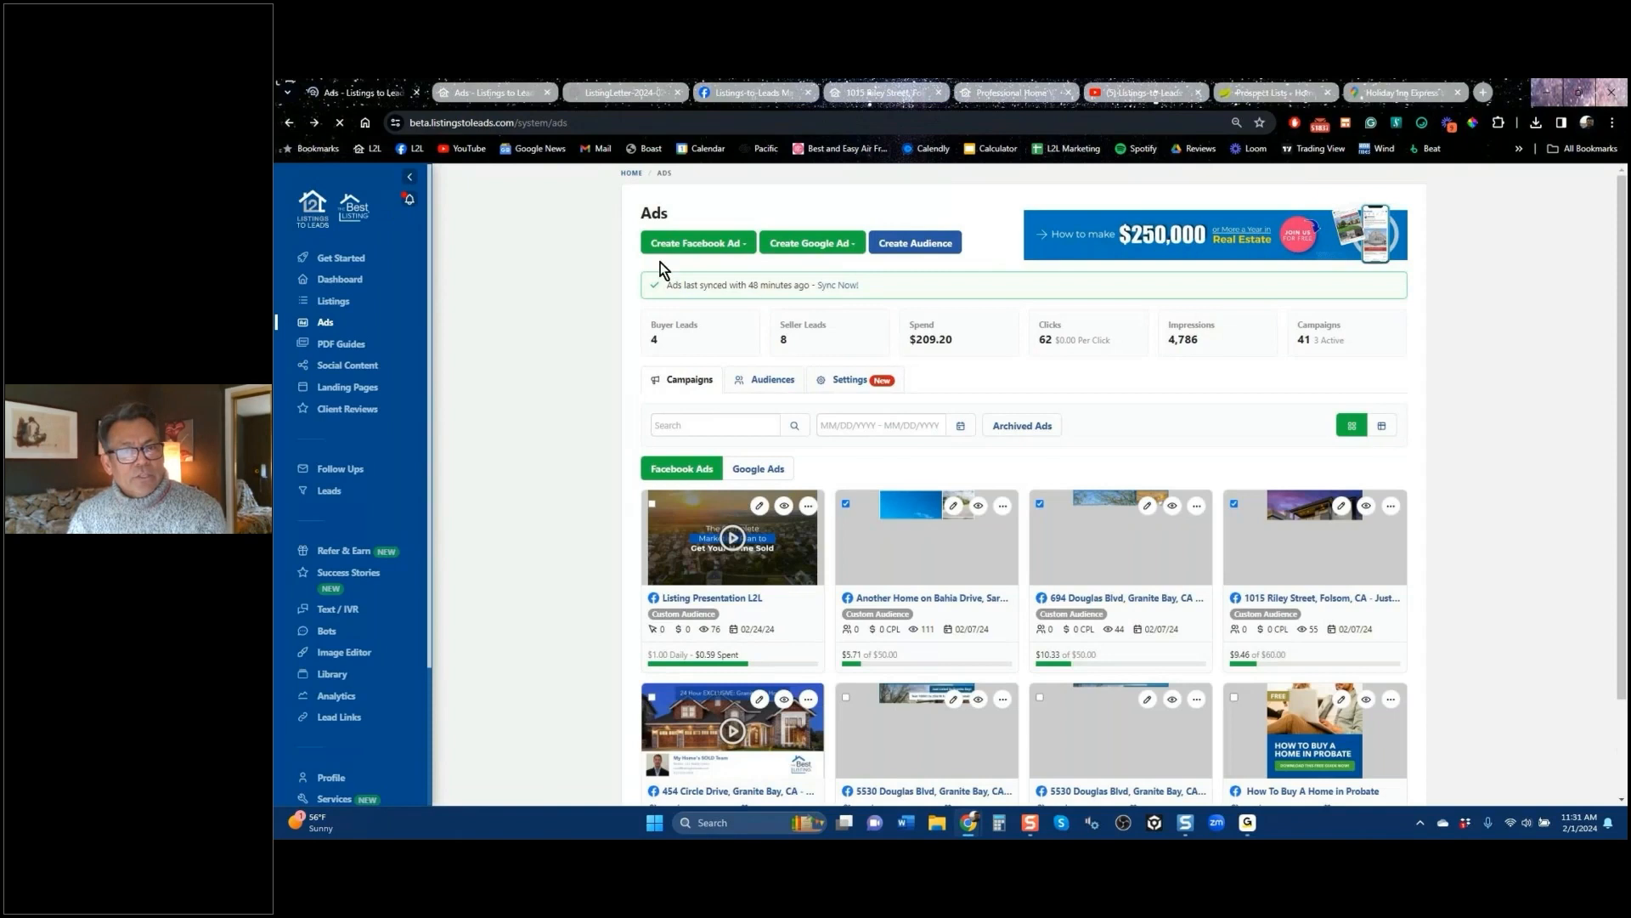
Step: Create a New Construction landing-page Facebook lead ad
{"action": "left_click", "coordinate": [701, 244]}
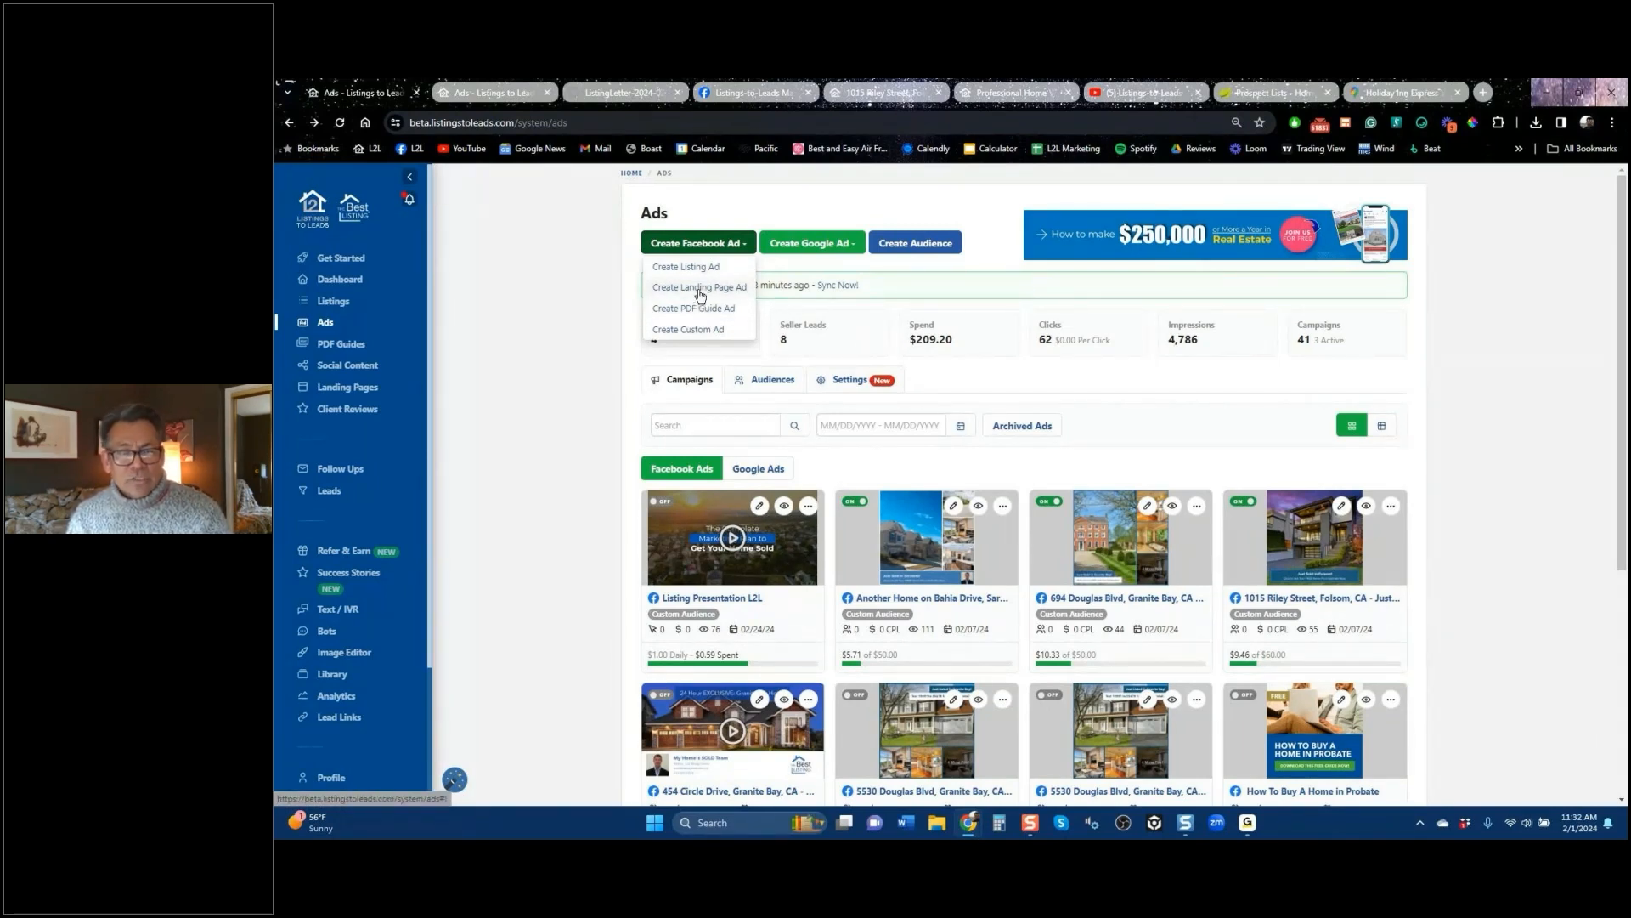
{"action": "left_click", "coordinate": [701, 289]}
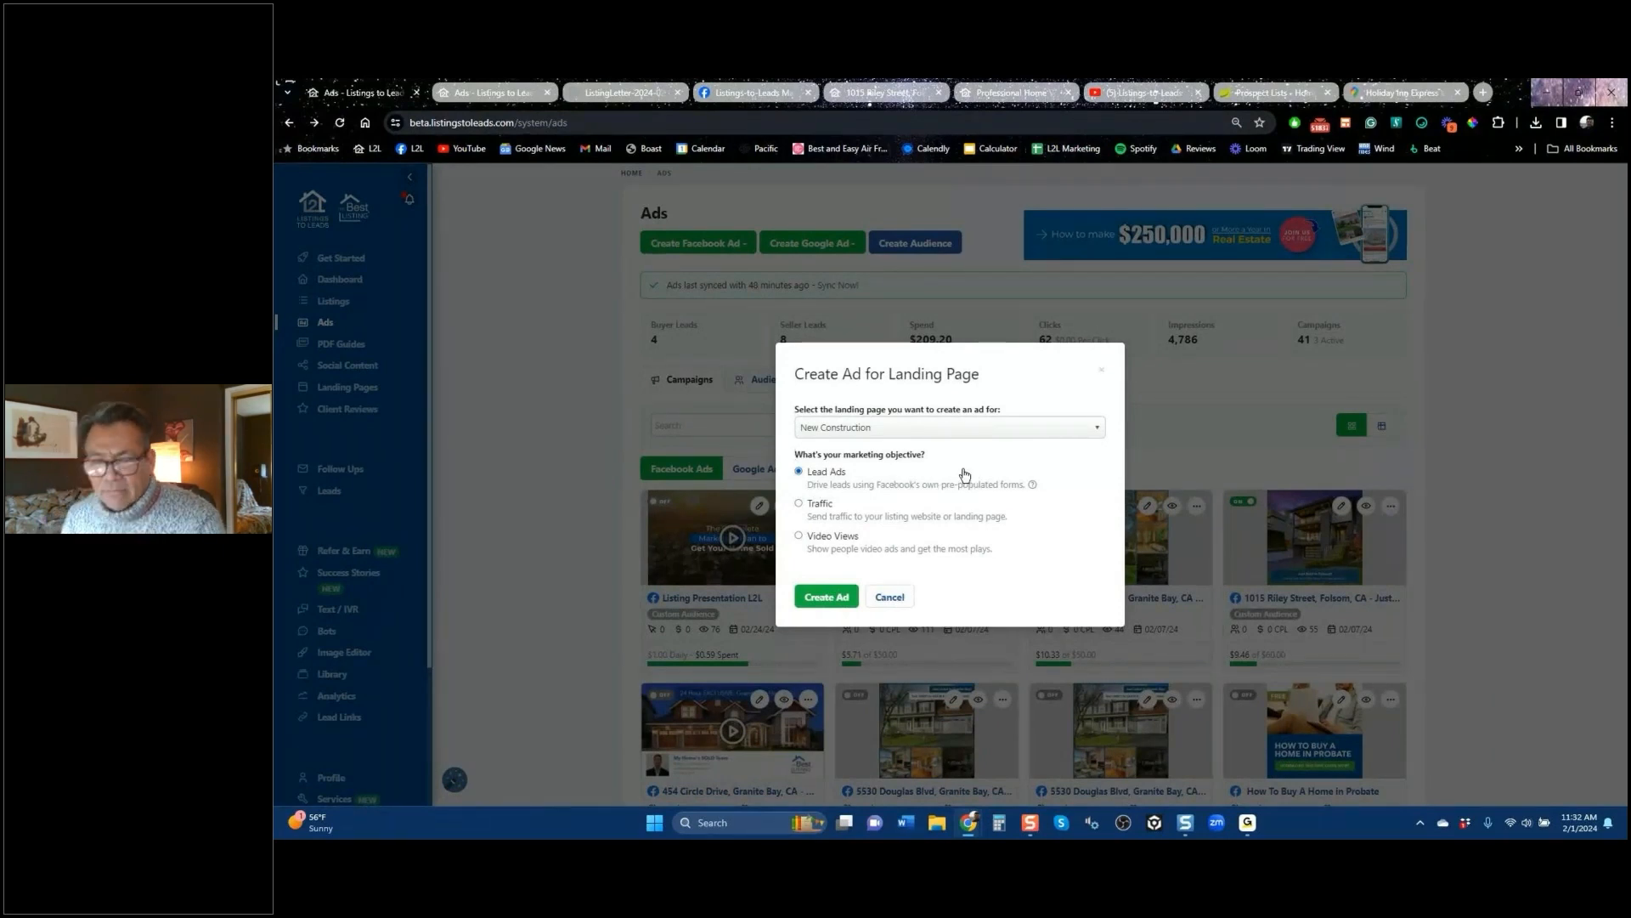
{"action": "left_click", "coordinate": [818, 600]}
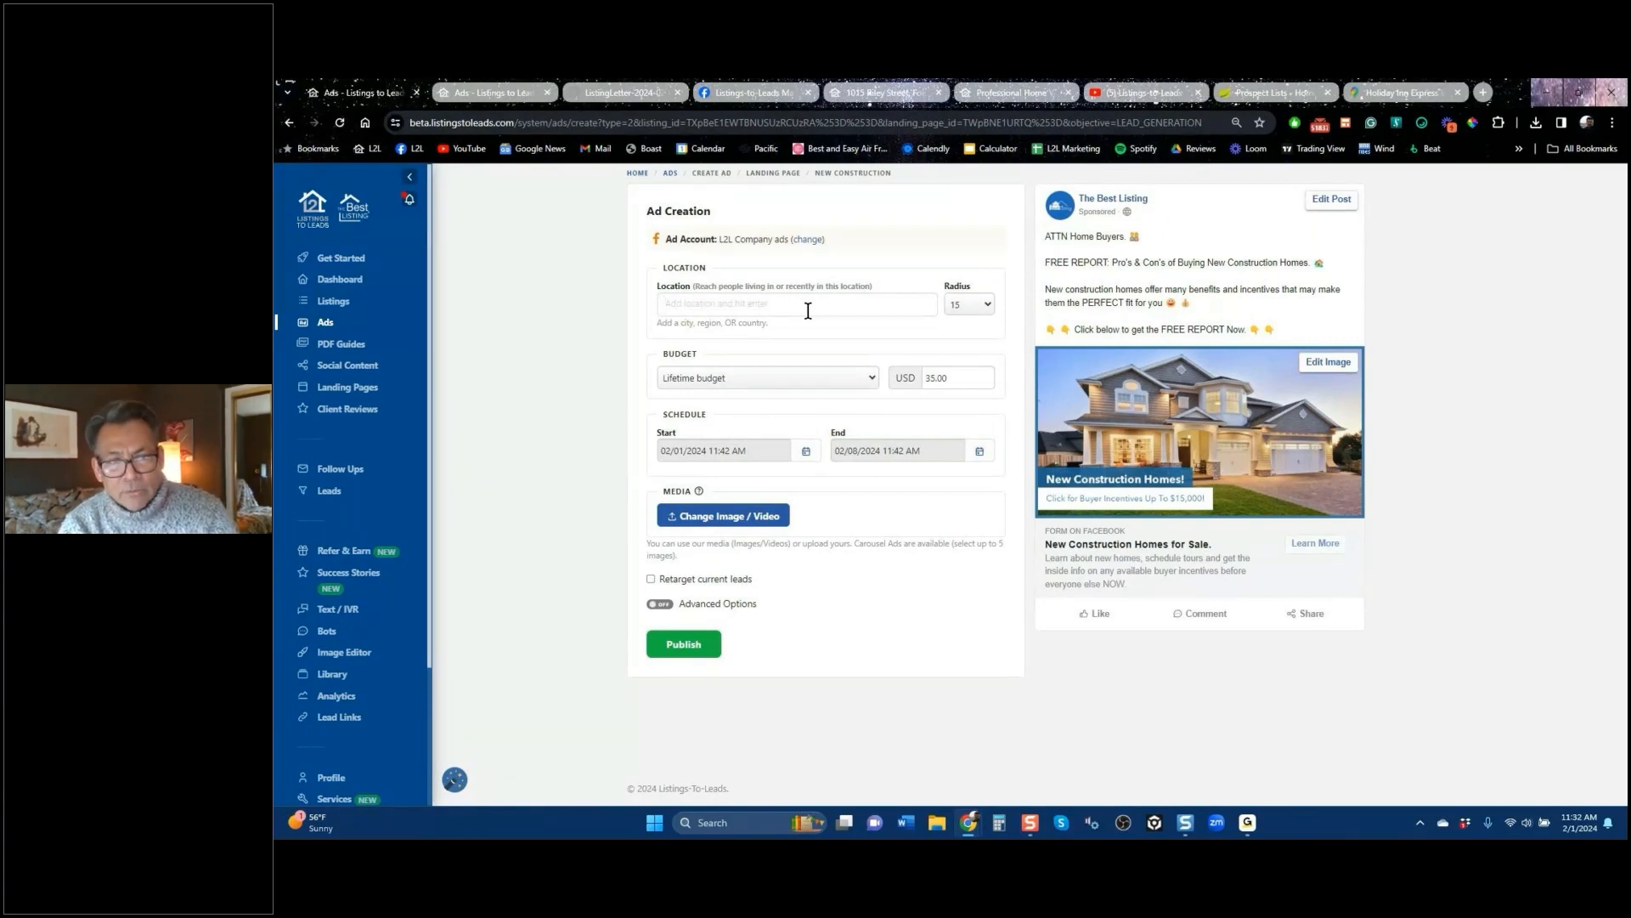
Step: Target the New Construction ad at Orinda, California, then switch to the ListSource prospect lists site
{"action": "type", "text": "orinda"}
{"action": "key", "text": "Down"}
{"action": "key", "text": "Return"}
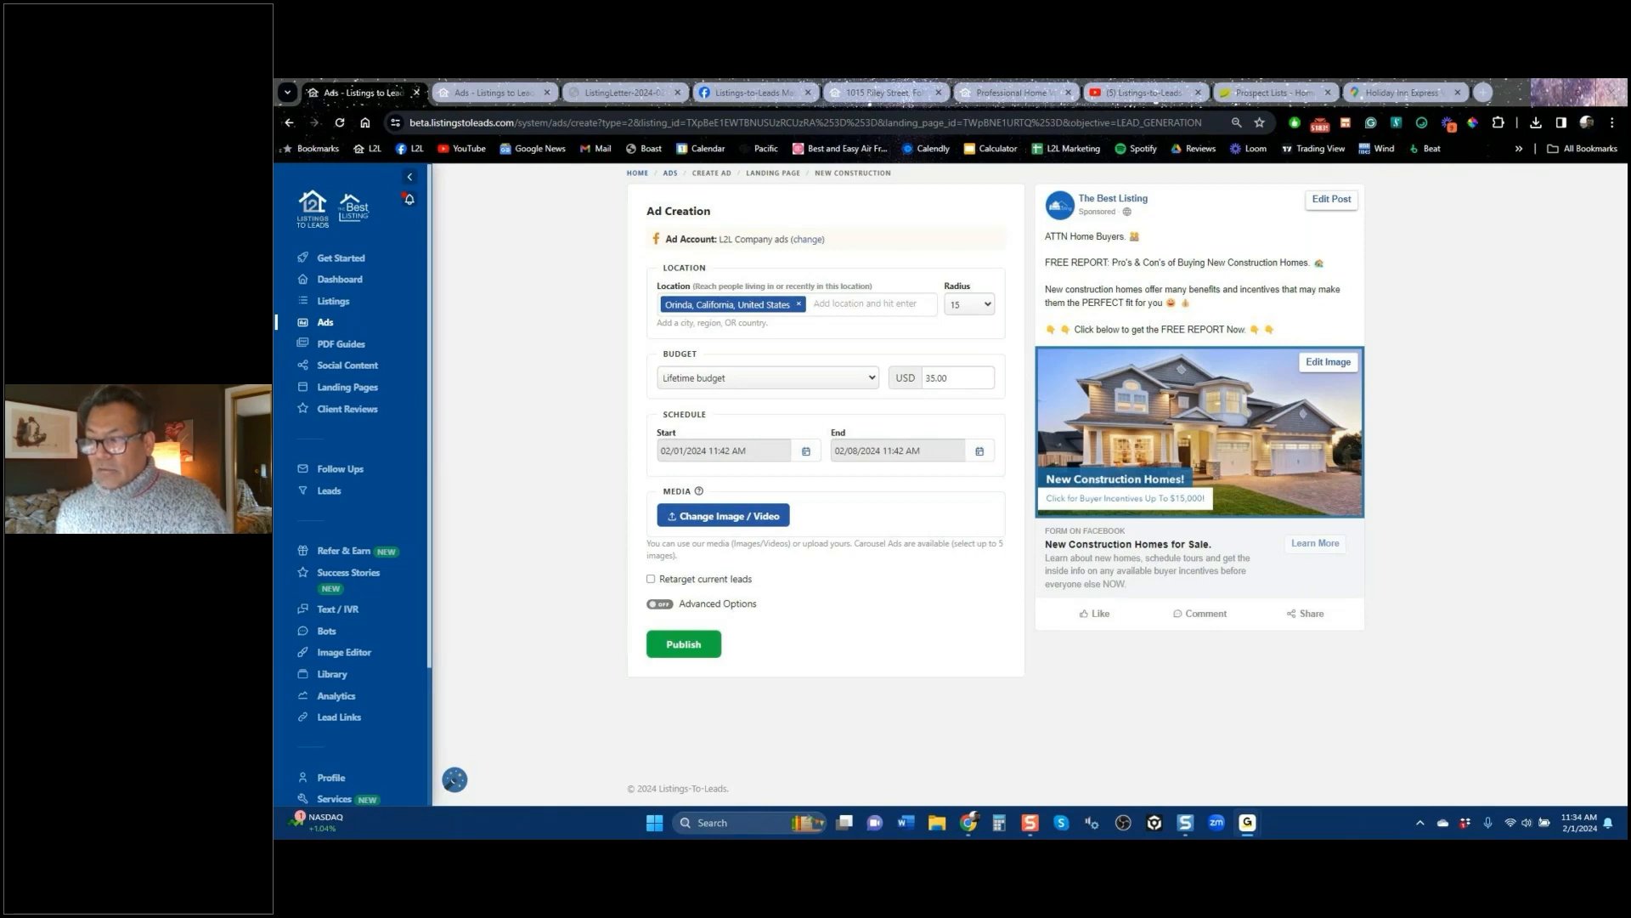
{"action": "left_click", "coordinate": [1277, 94]}
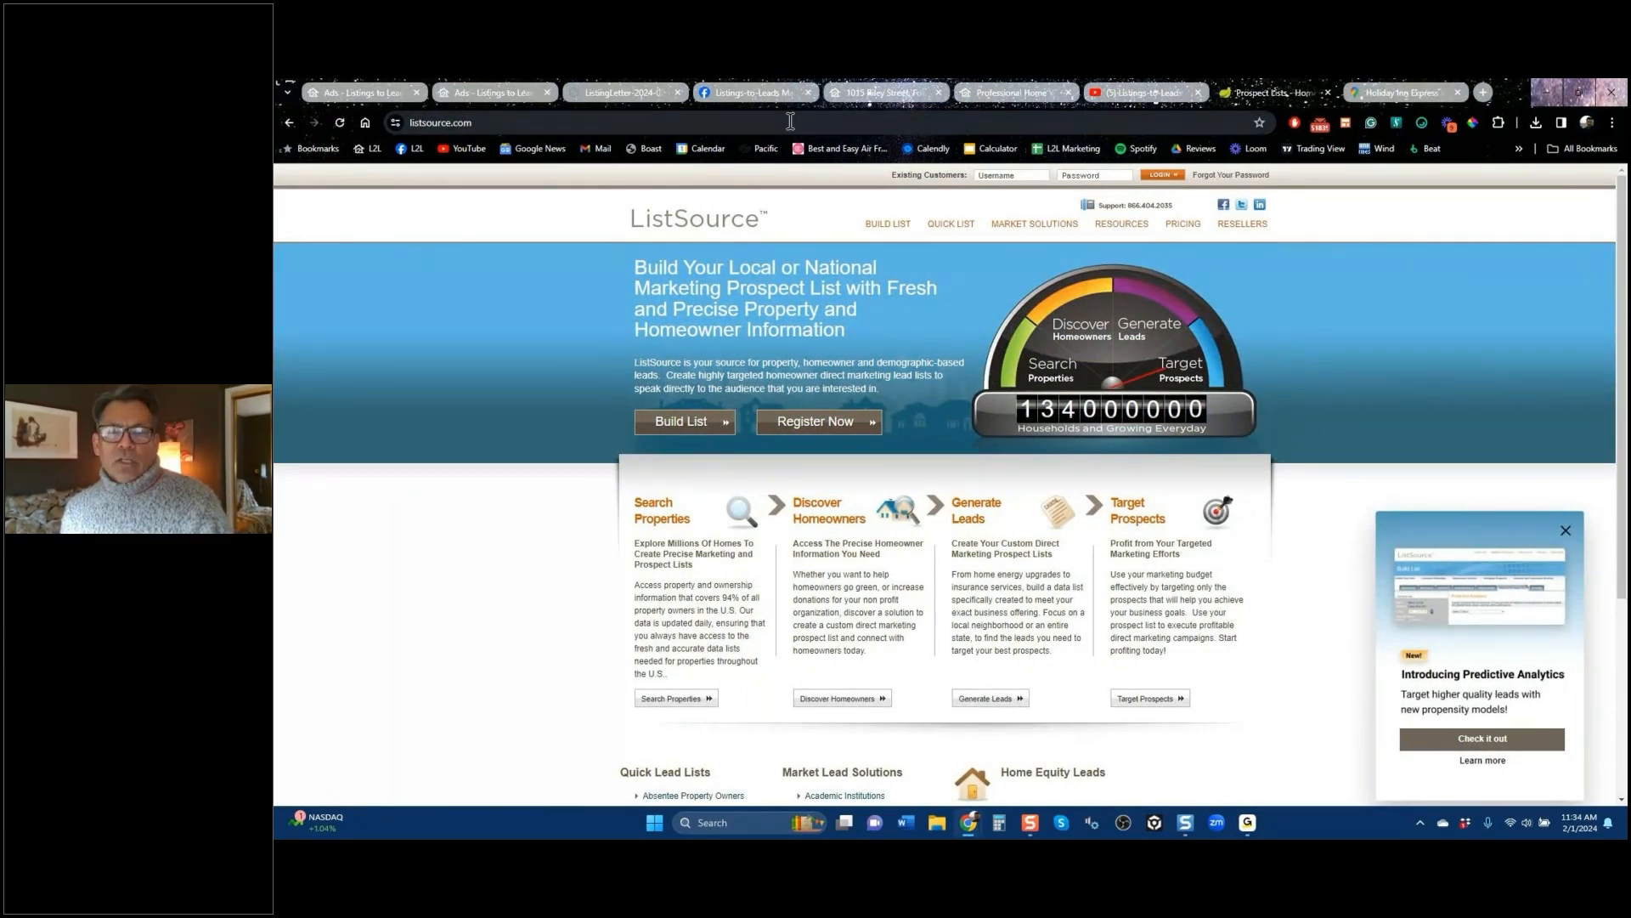
Step: Glance over the Facebook mastermind group and ListSource, then return to the Ads overview
{"action": "left_click", "coordinate": [786, 95]}
{"action": "scroll", "coordinate": [930, 633], "scroll_direction": "down", "scroll_amount": 10}
{"action": "scroll", "coordinate": [934, 617], "scroll_direction": "up", "scroll_amount": 5}
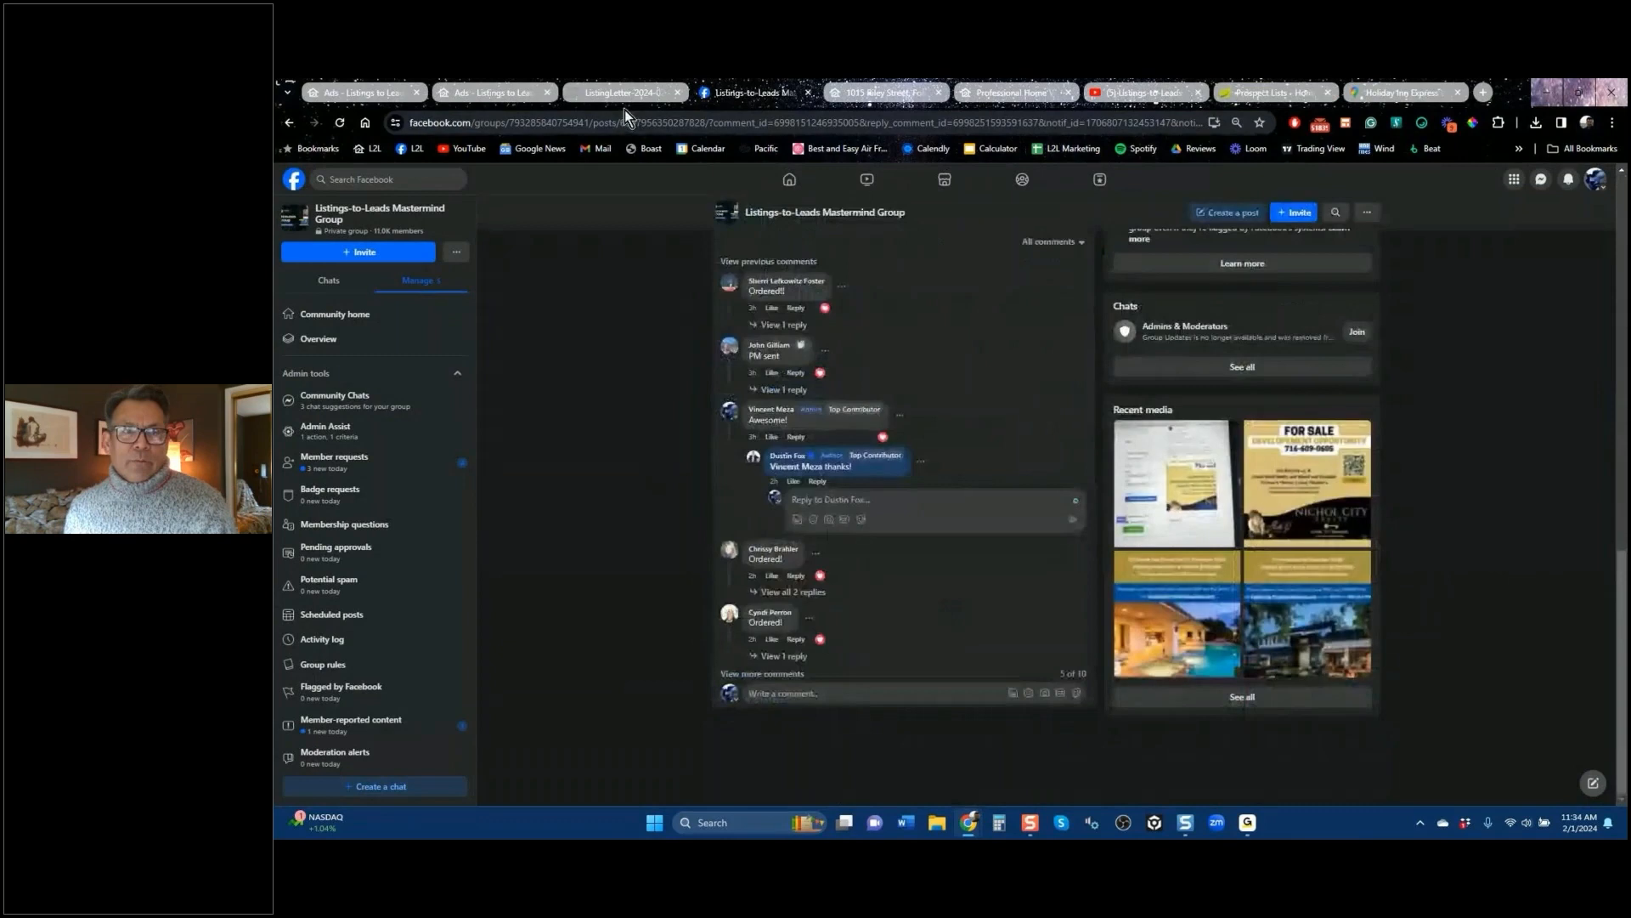
{"action": "left_click", "coordinate": [1291, 93]}
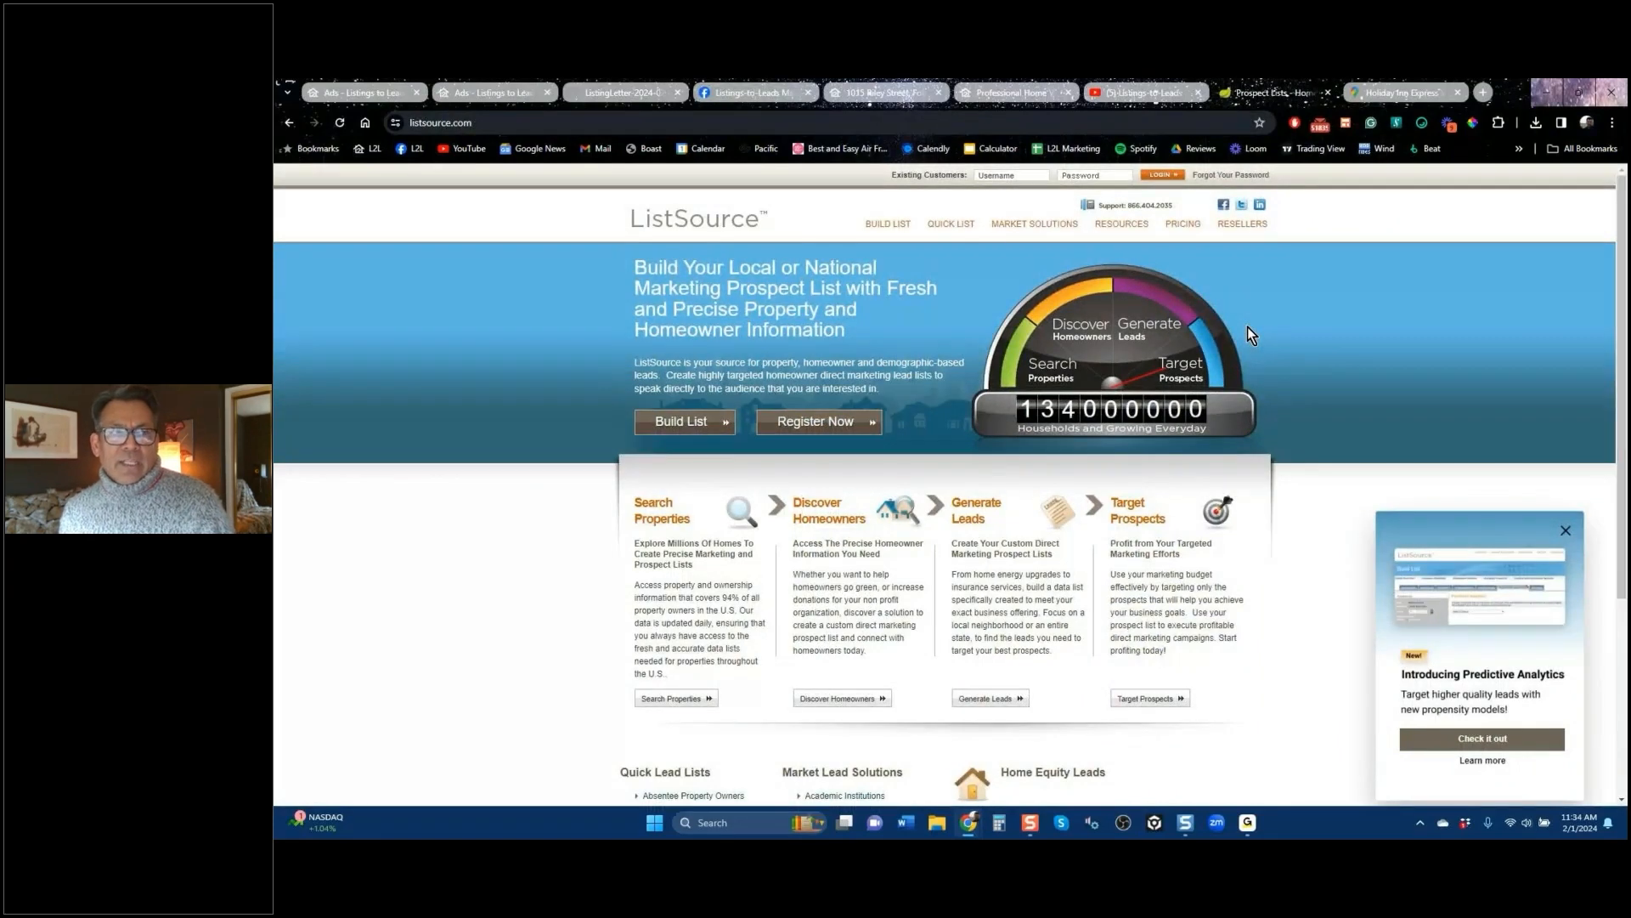
{"action": "left_click", "coordinate": [380, 94]}
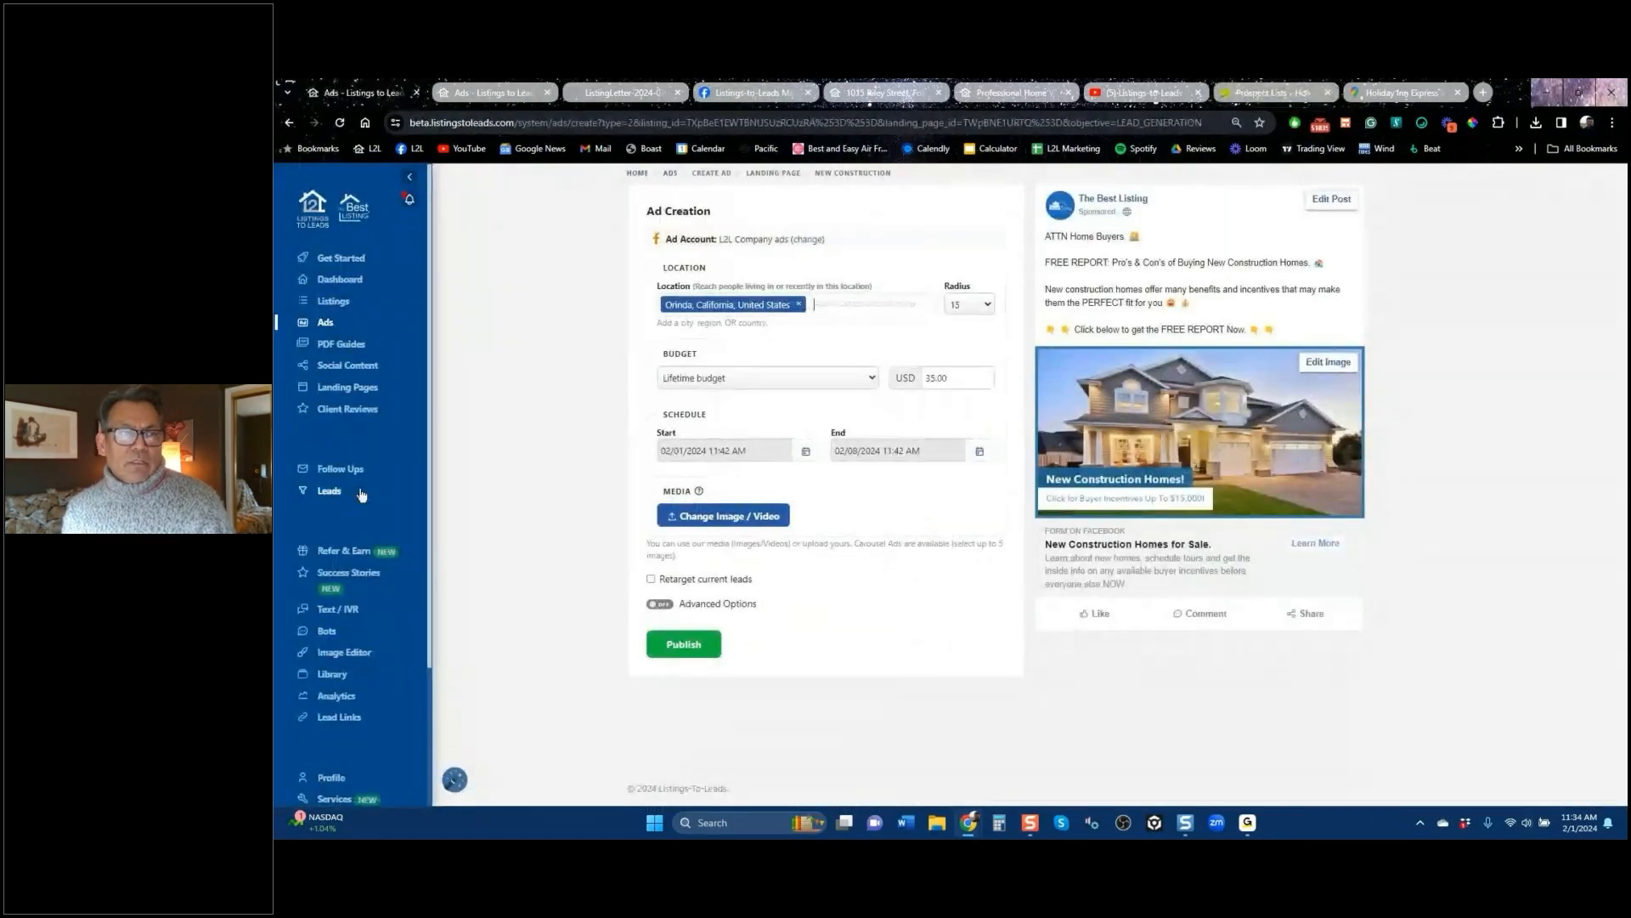
{"action": "left_click", "coordinate": [290, 124]}
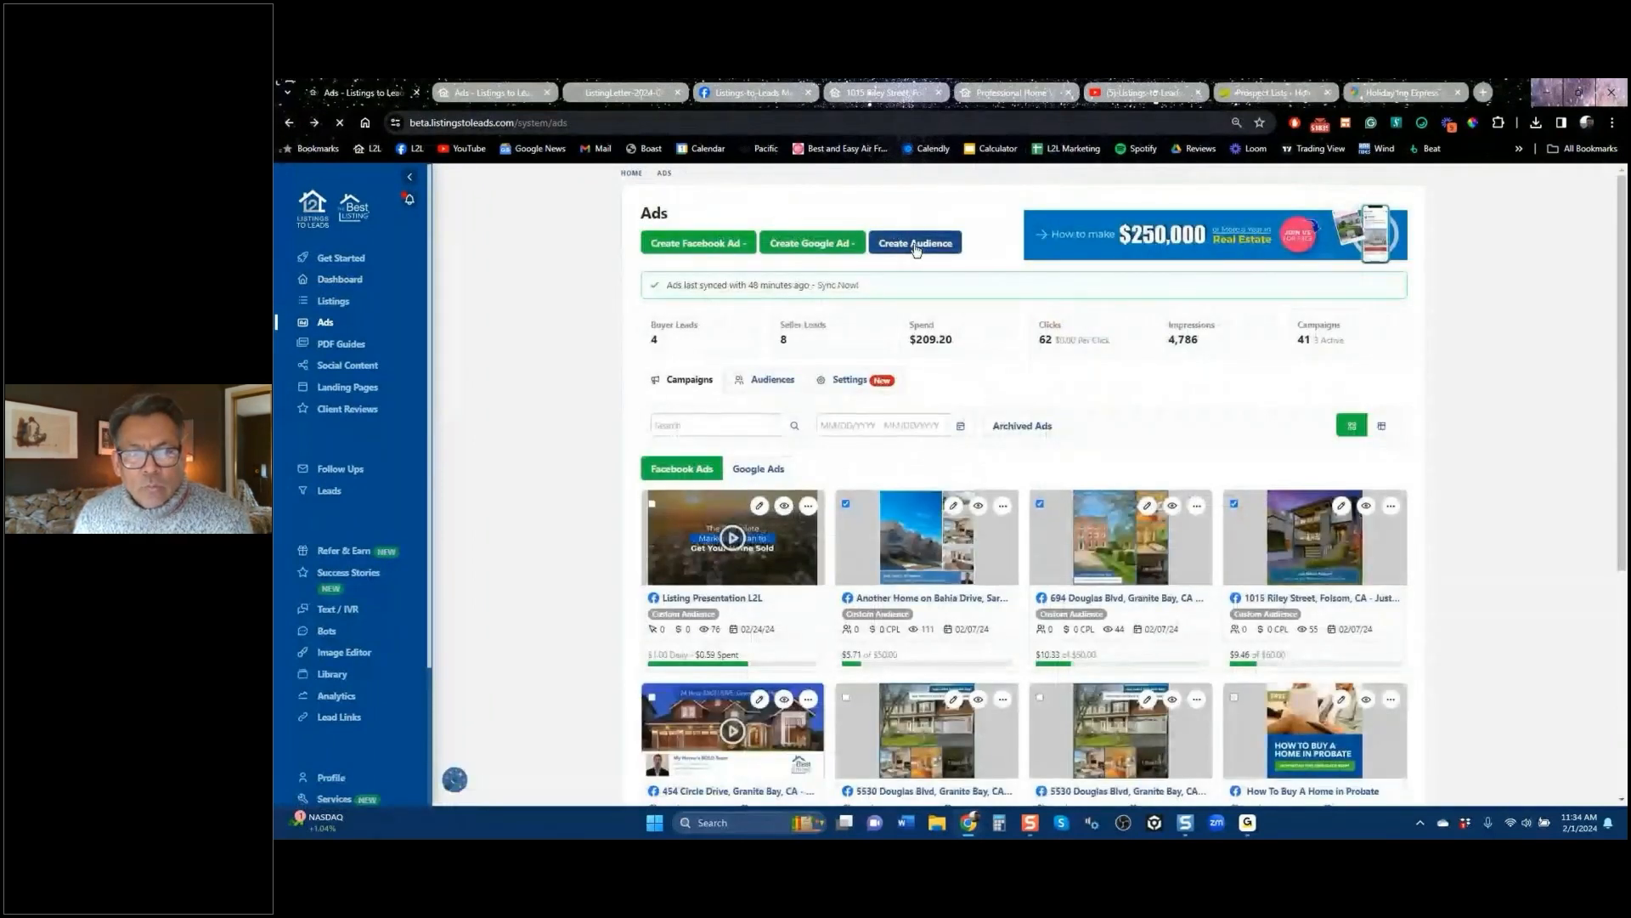
{"action": "left_click_drag", "start_coordinate": [665, 285], "coordinate": [884, 301]}
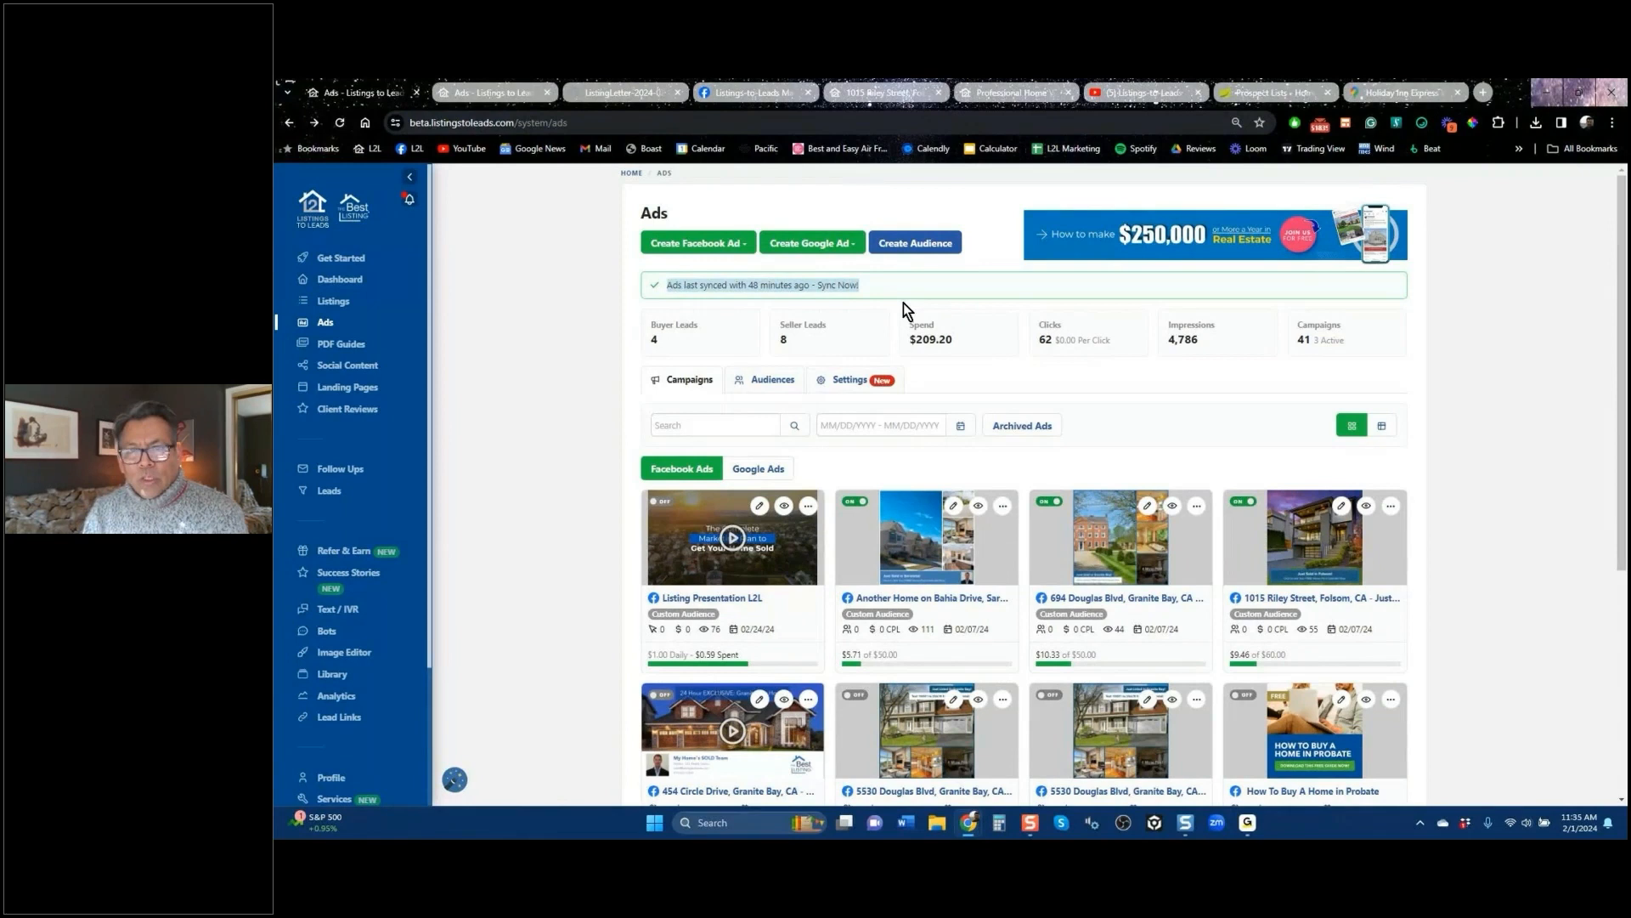
{"action": "left_click", "coordinate": [926, 248]}
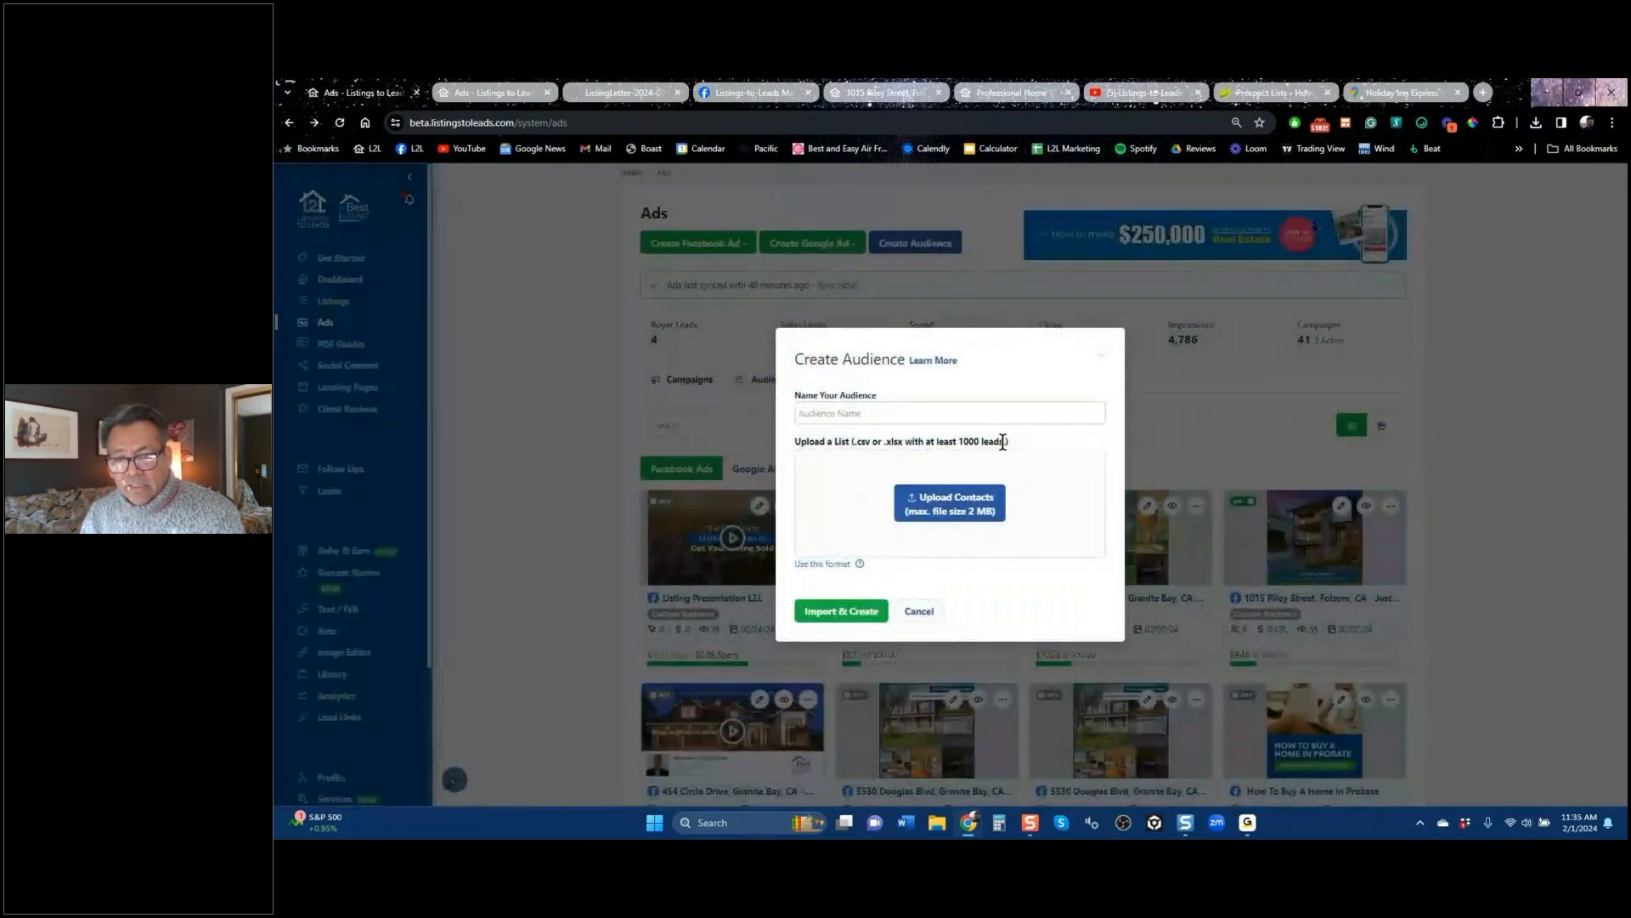
{"action": "left_click_drag", "start_coordinate": [1007, 442], "coordinate": [943, 443]}
{"action": "left_click", "coordinate": [943, 443]}
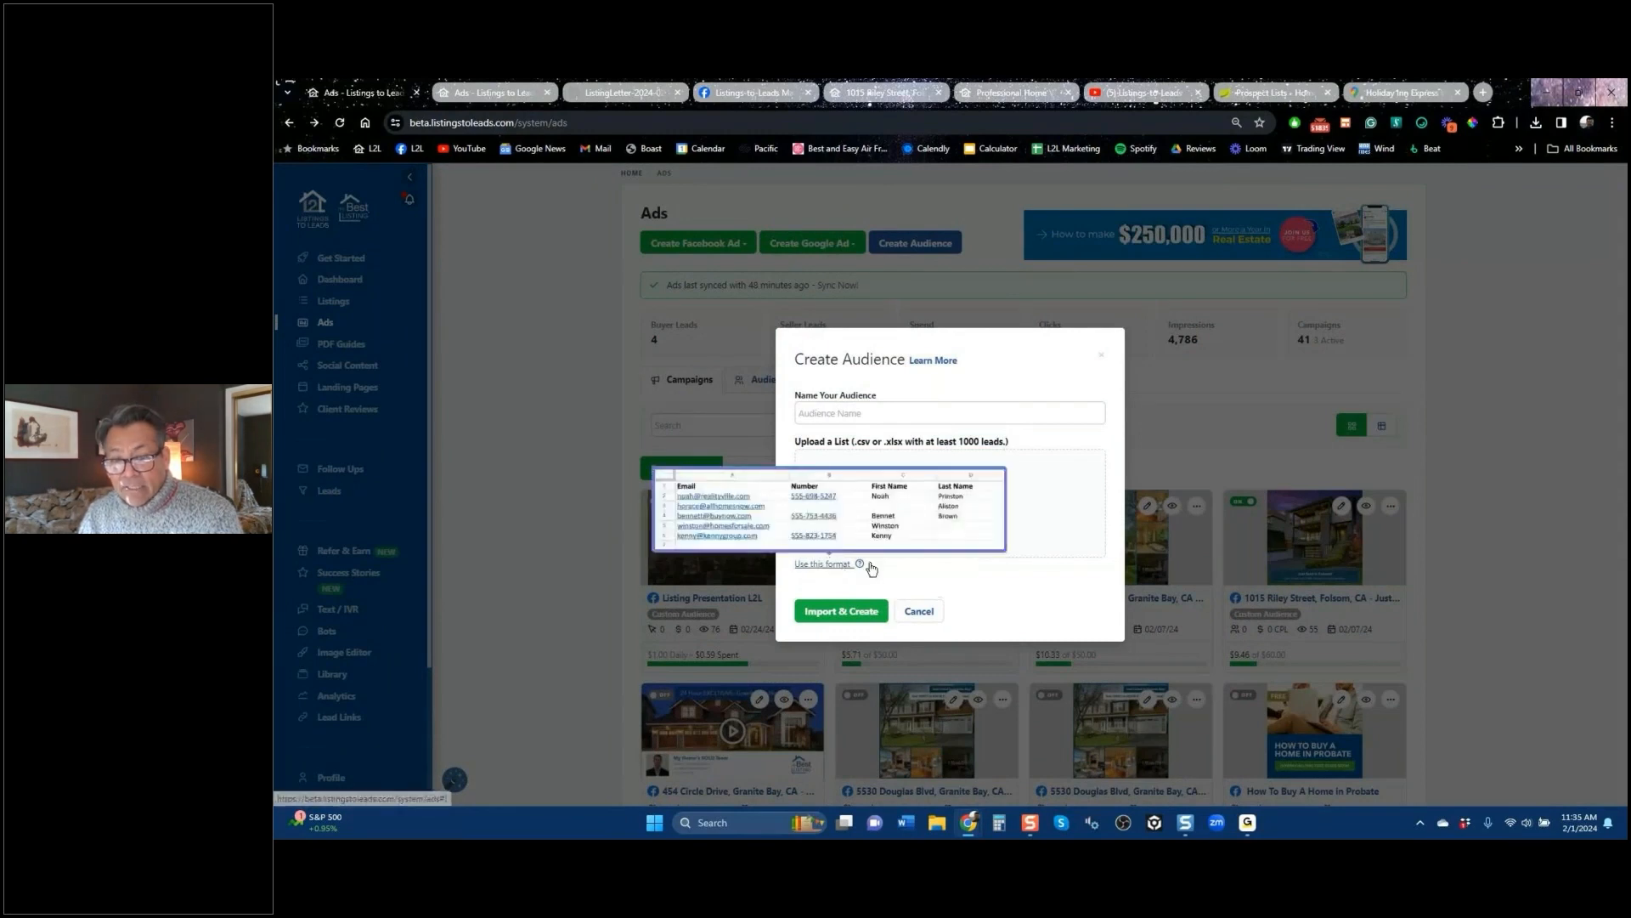
{"action": "mouse_move", "coordinate": [845, 565]}
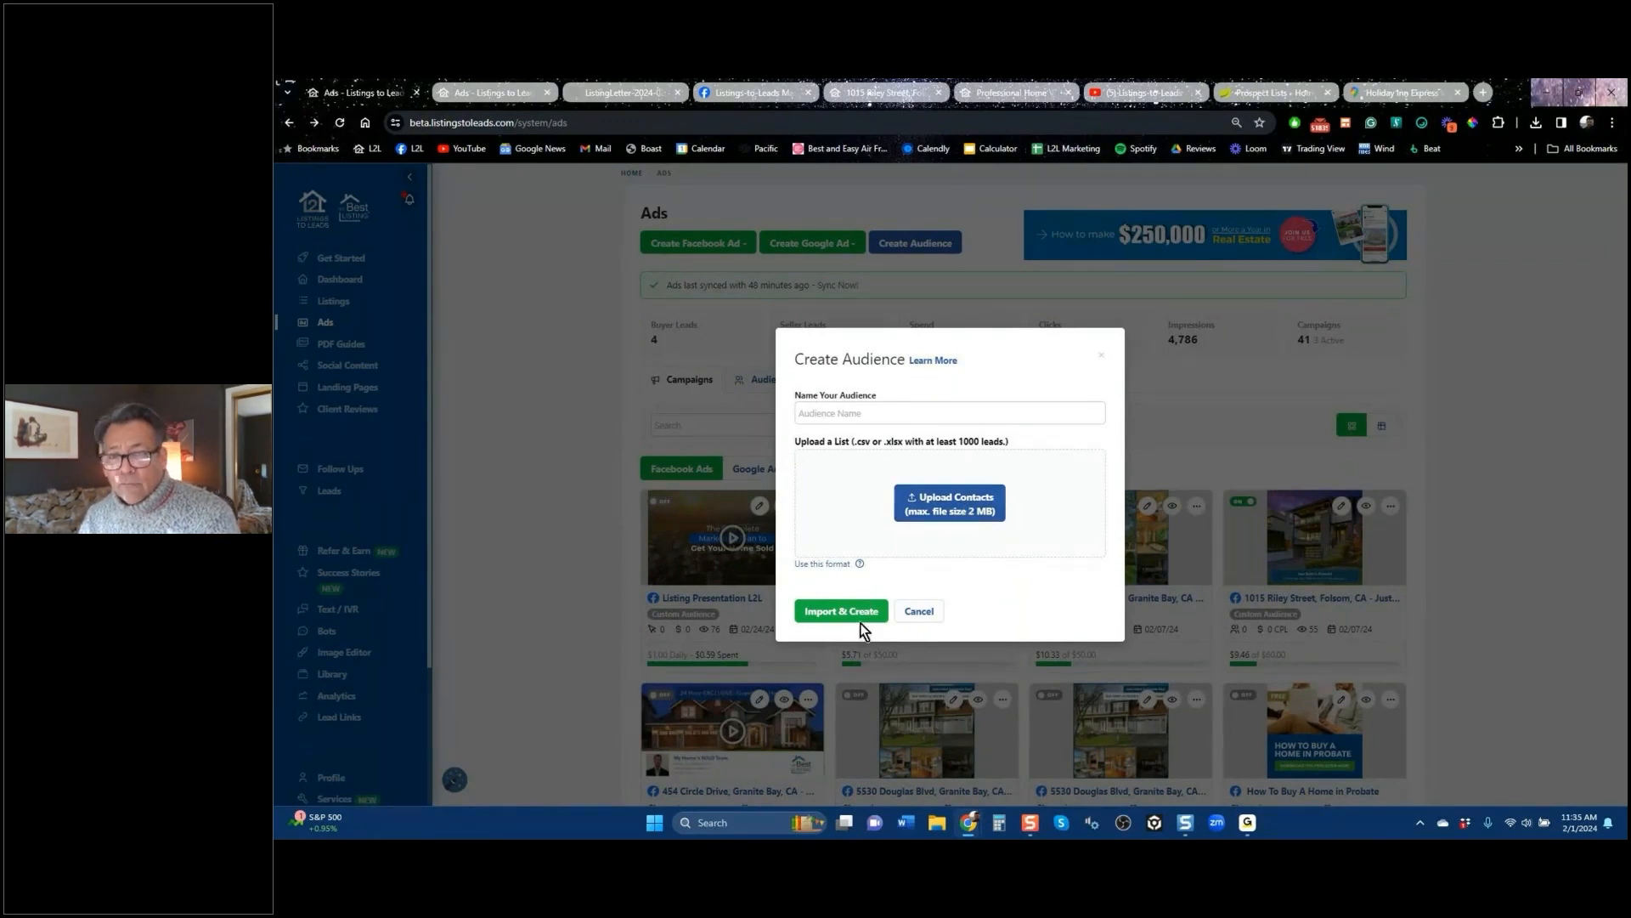
{"action": "left_click", "coordinate": [1102, 360]}
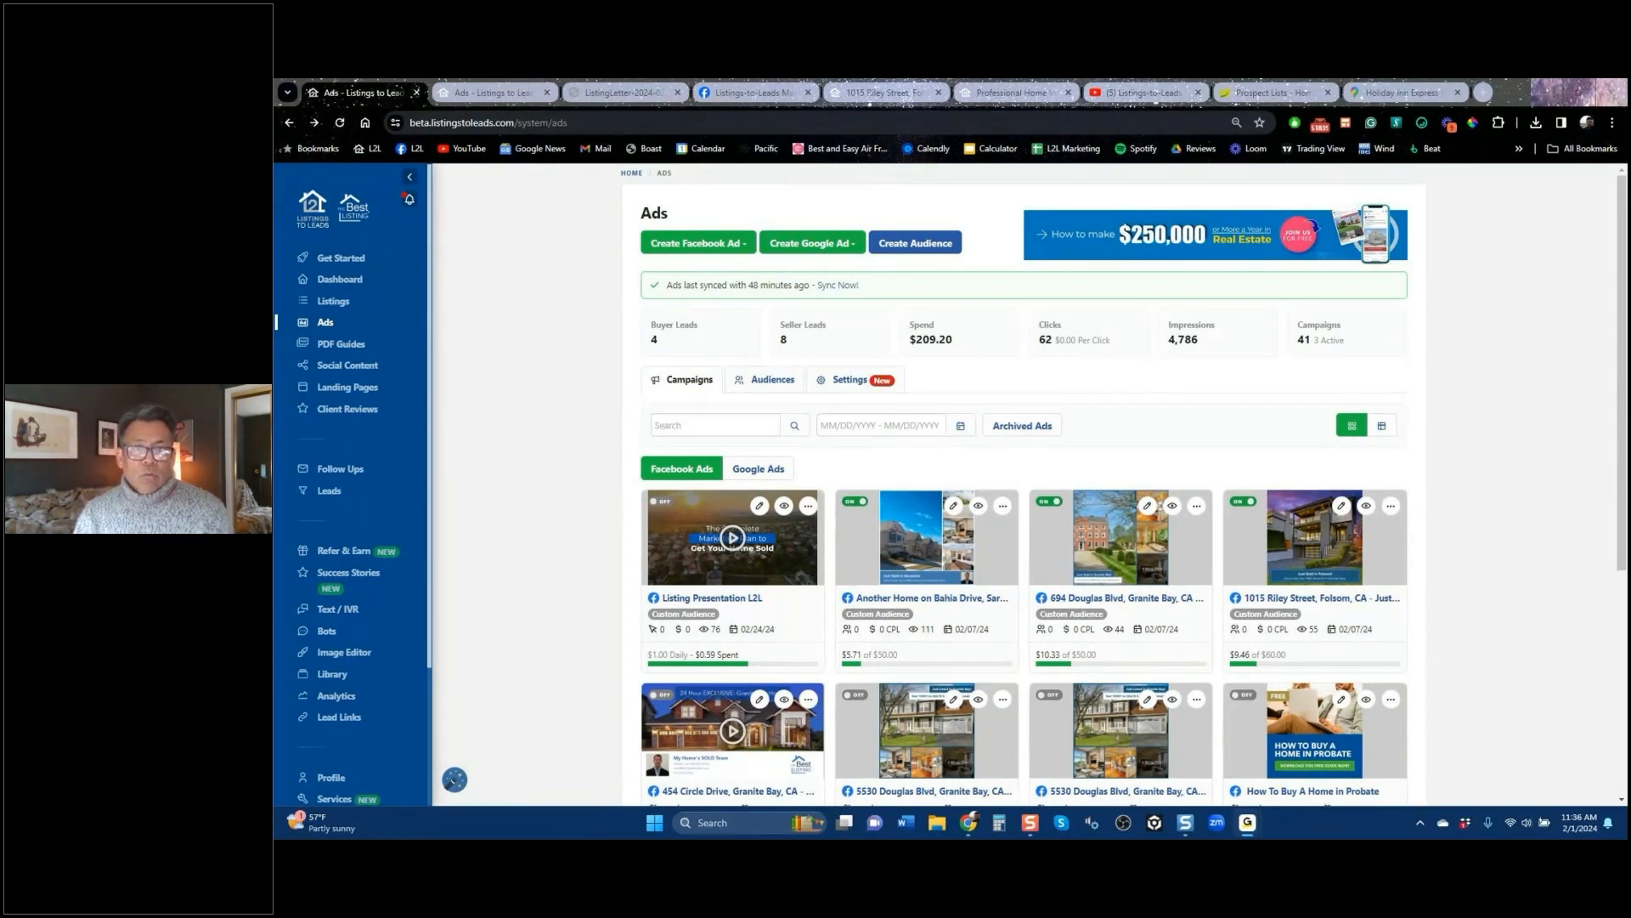
{"action": "left_click", "coordinate": [695, 244]}
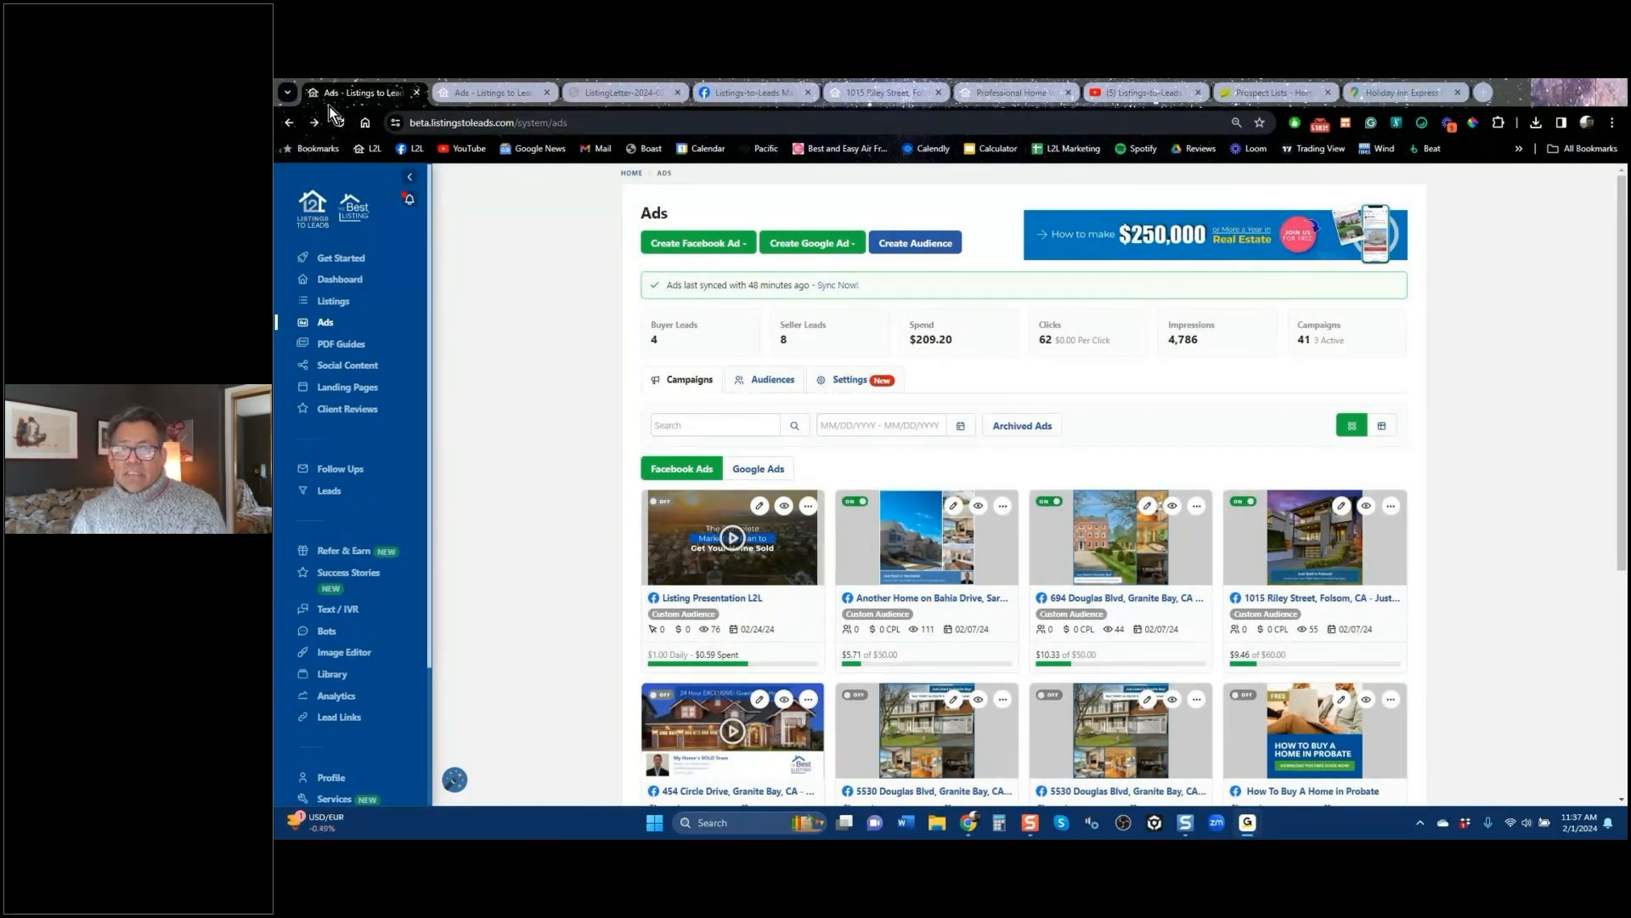
{"action": "left_click", "coordinate": [719, 250]}
{"action": "left_click", "coordinate": [705, 269]}
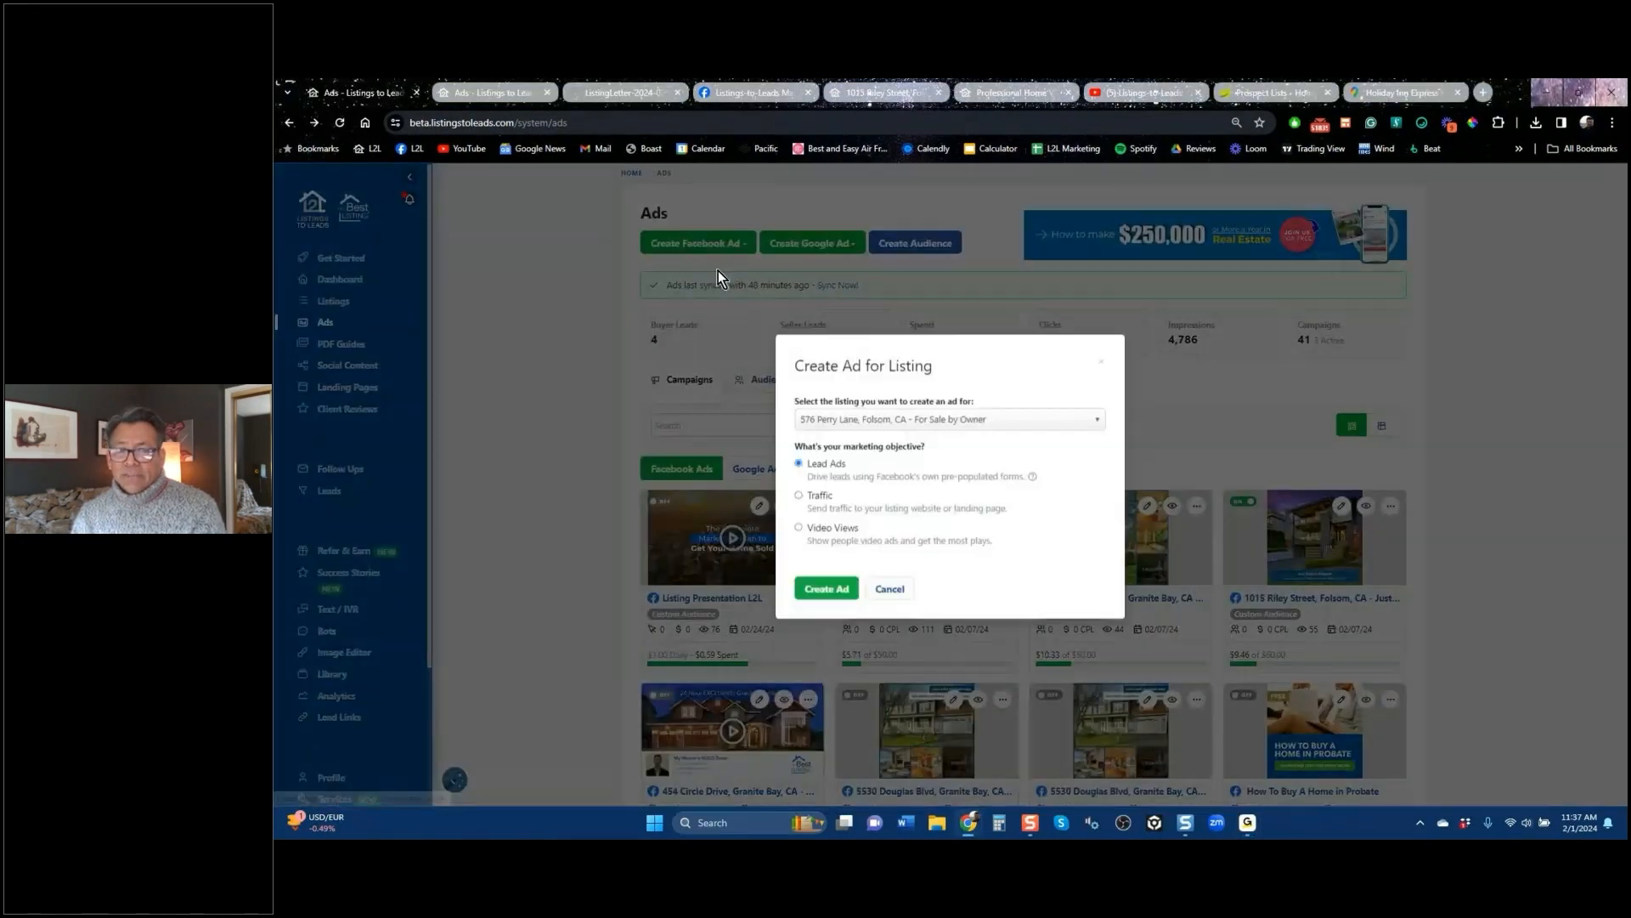
{"action": "left_click", "coordinate": [850, 427]}
{"action": "left_click", "coordinate": [899, 499]}
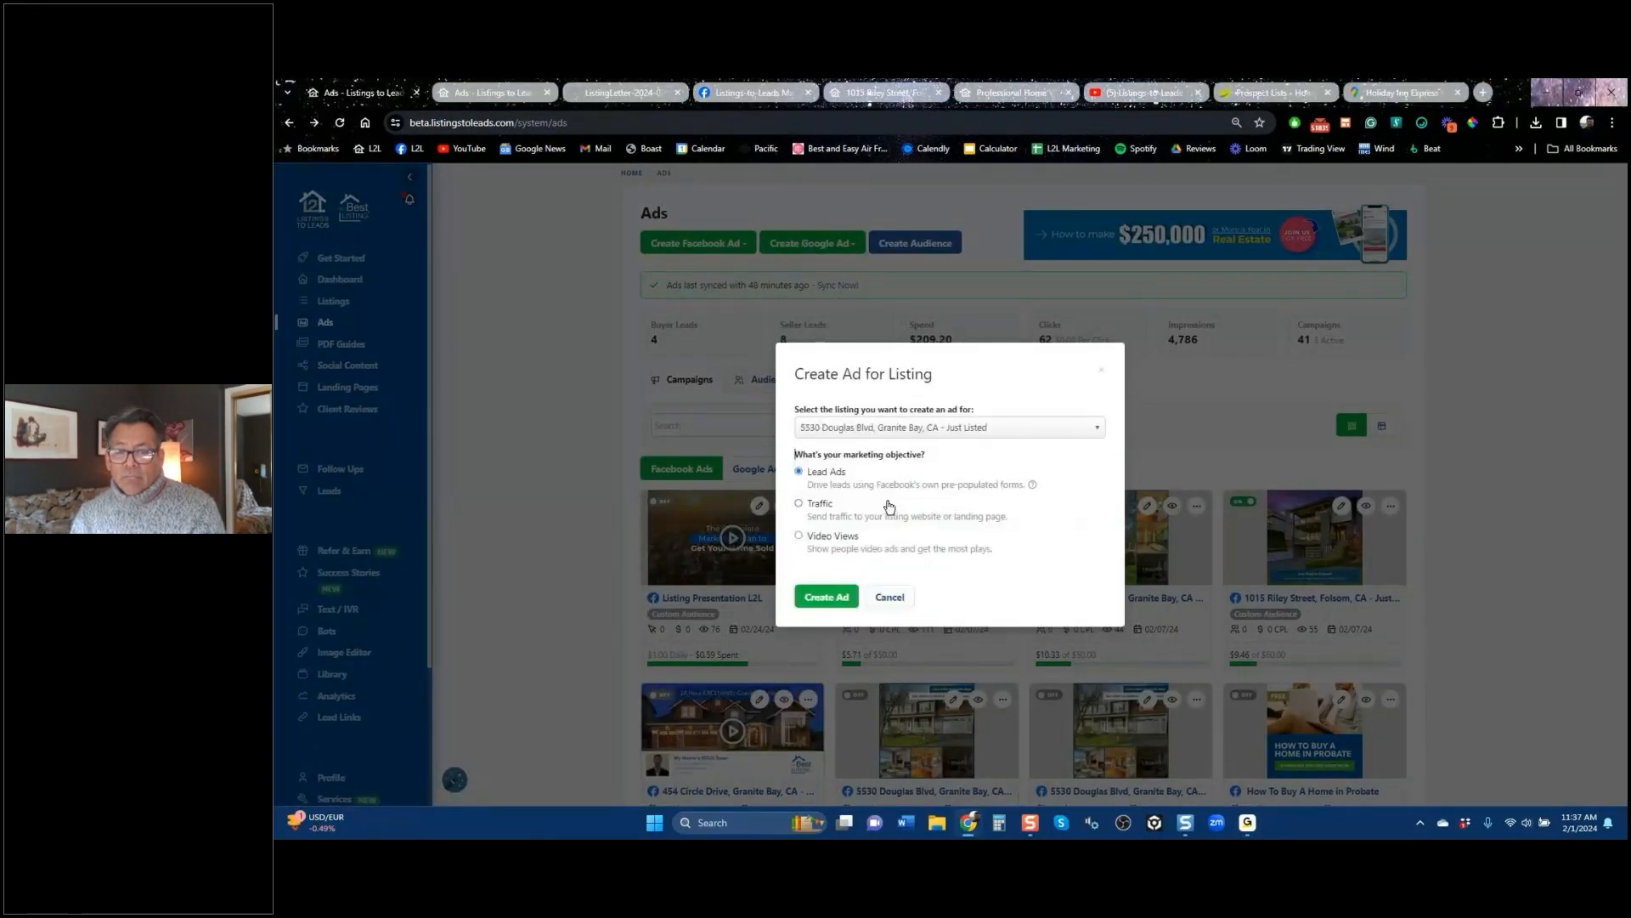
{"action": "left_click", "coordinate": [827, 598]}
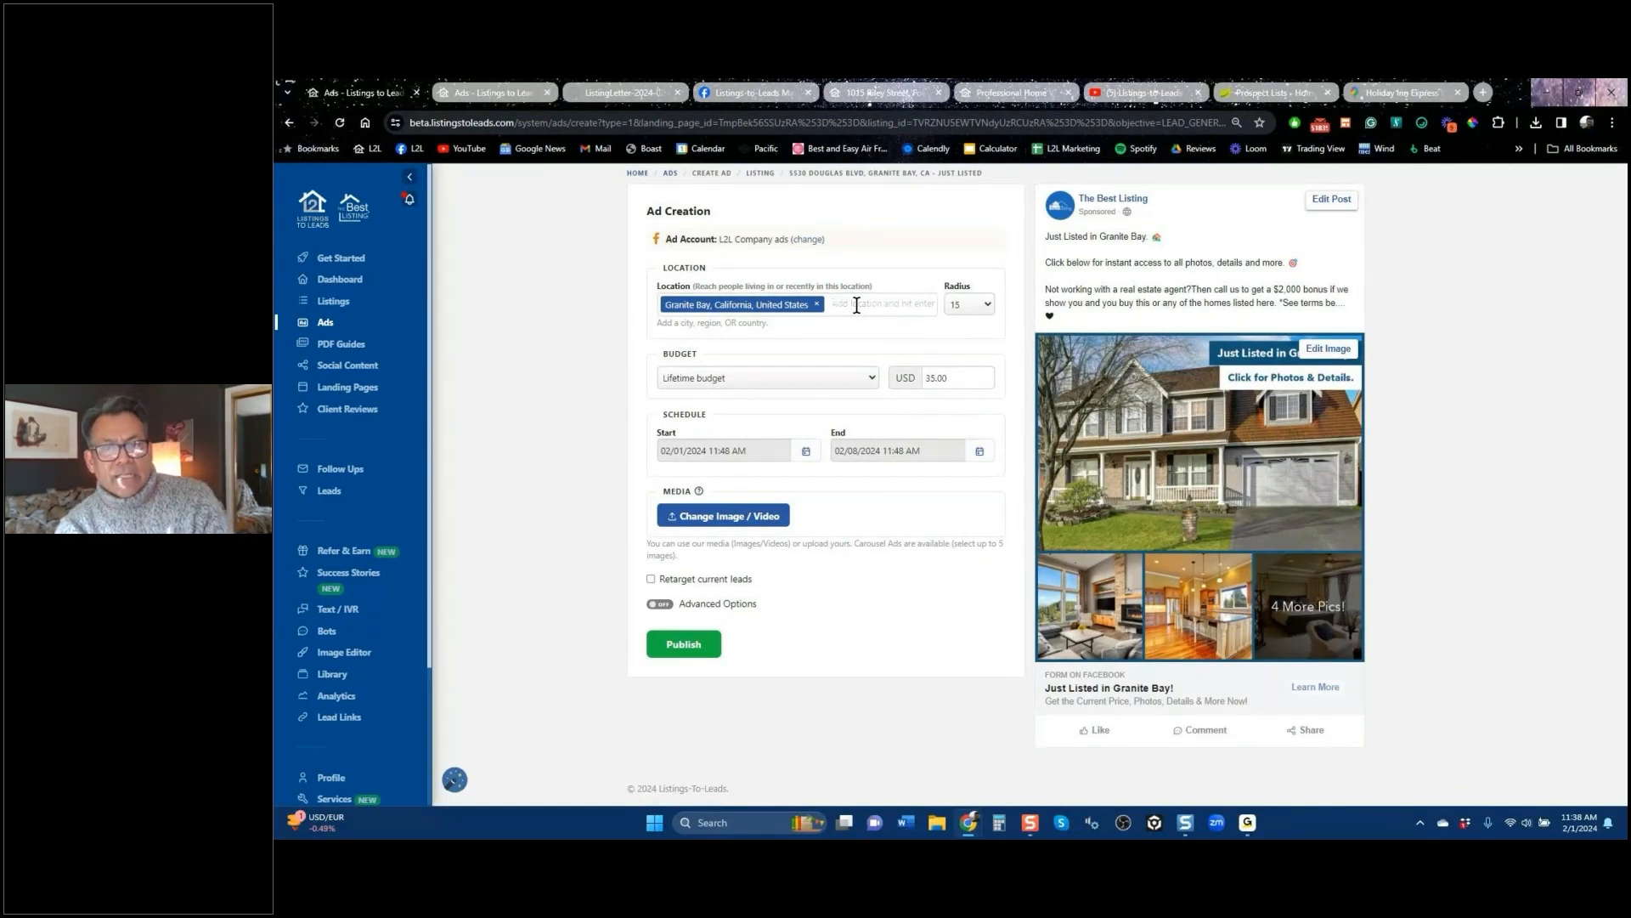
Step: Add Chicago, Illinois as a target location, then remove both Granite Bay and Chicago
{"action": "type", "text": "chi"}
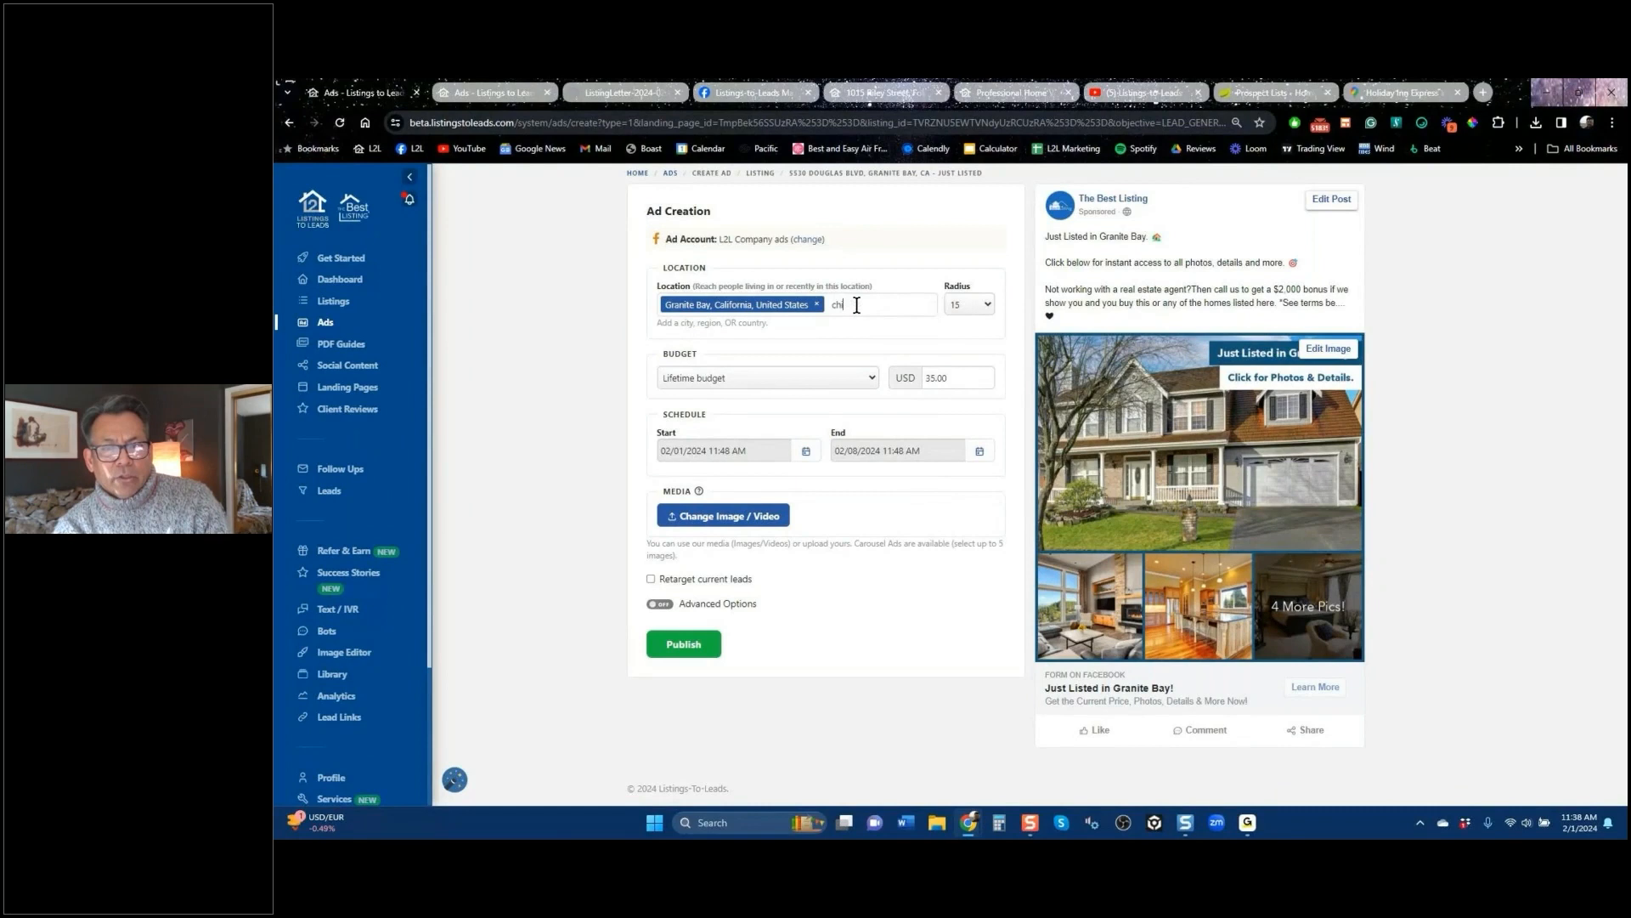
{"action": "type", "text": "g"}
{"action": "key", "text": "BackSpace"}
{"action": "type", "text": "cago"}
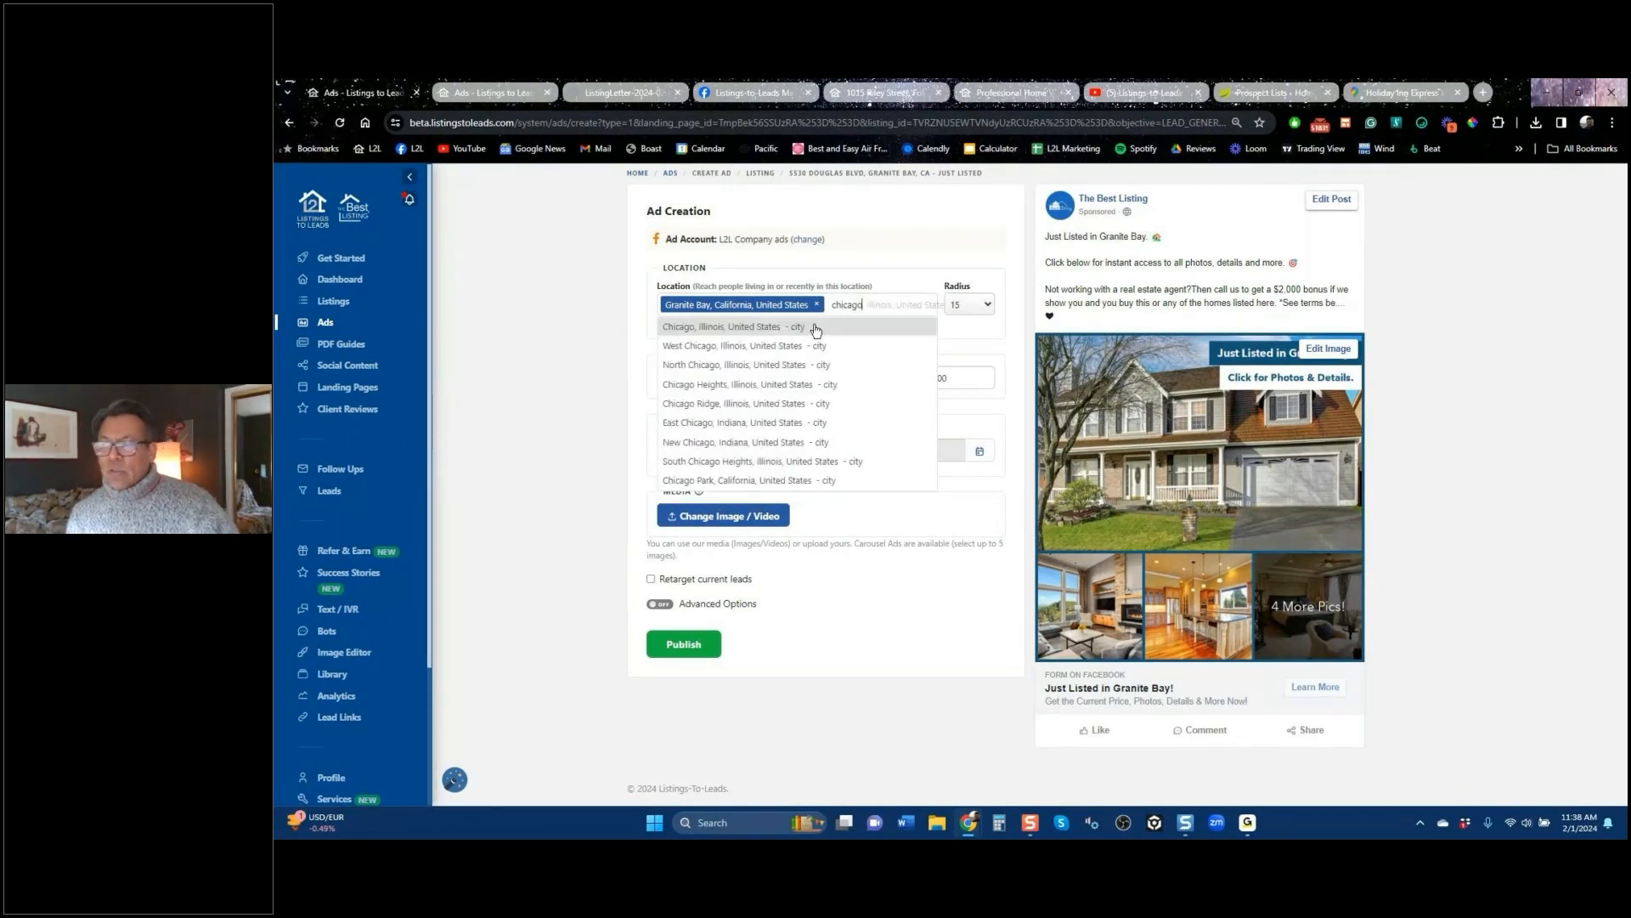
{"action": "left_click", "coordinate": [815, 329]}
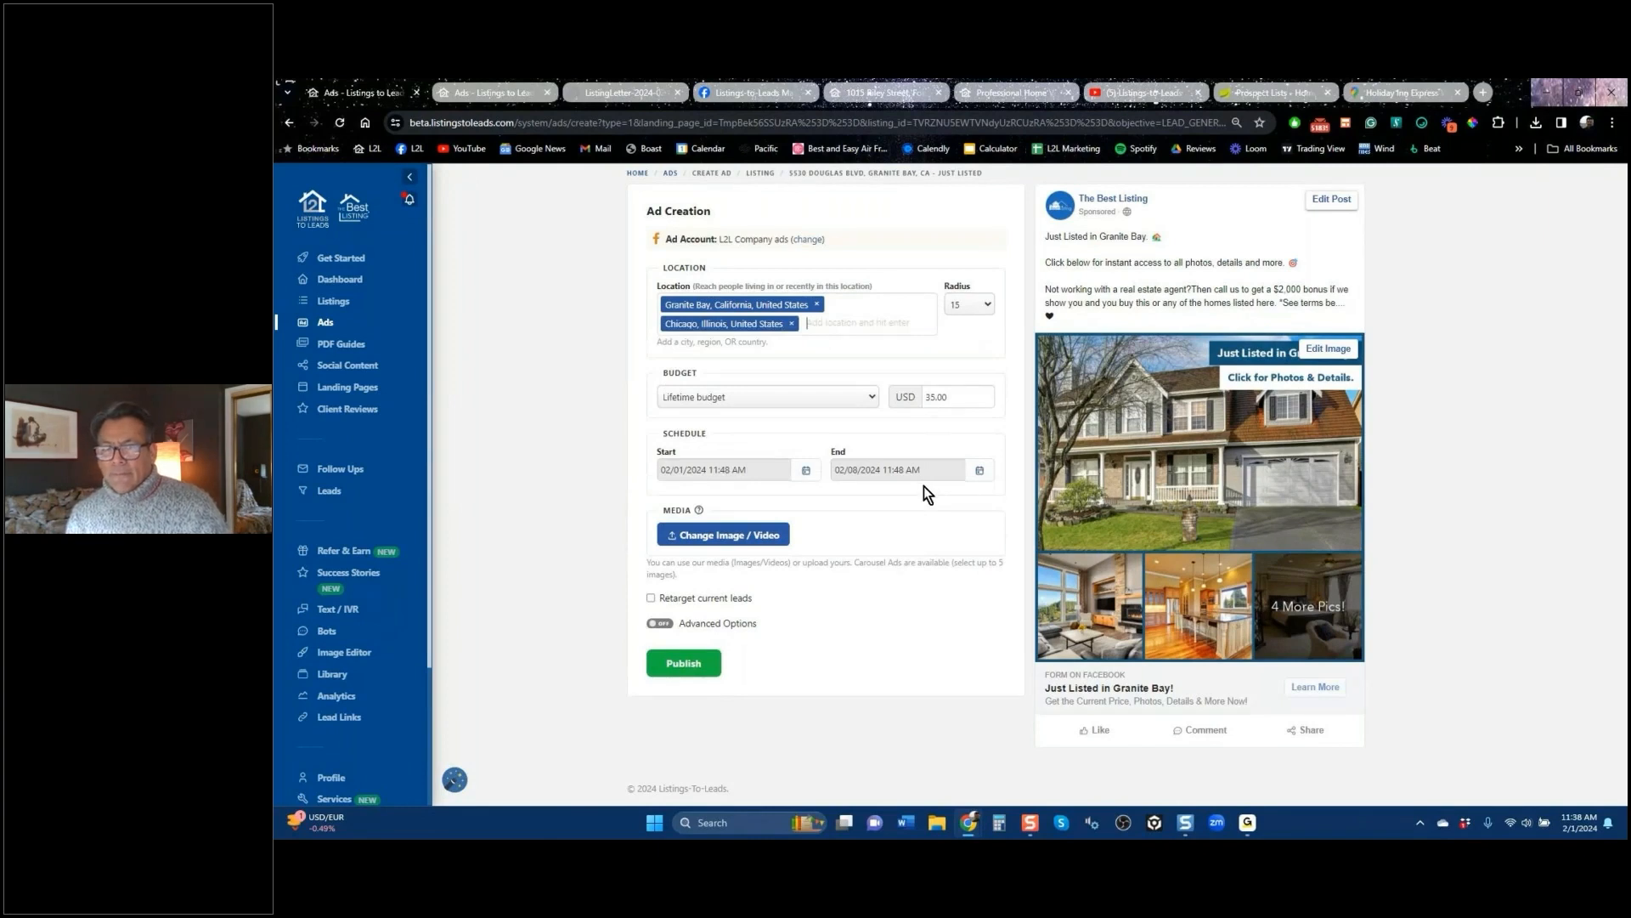
{"action": "left_click", "coordinate": [817, 305]}
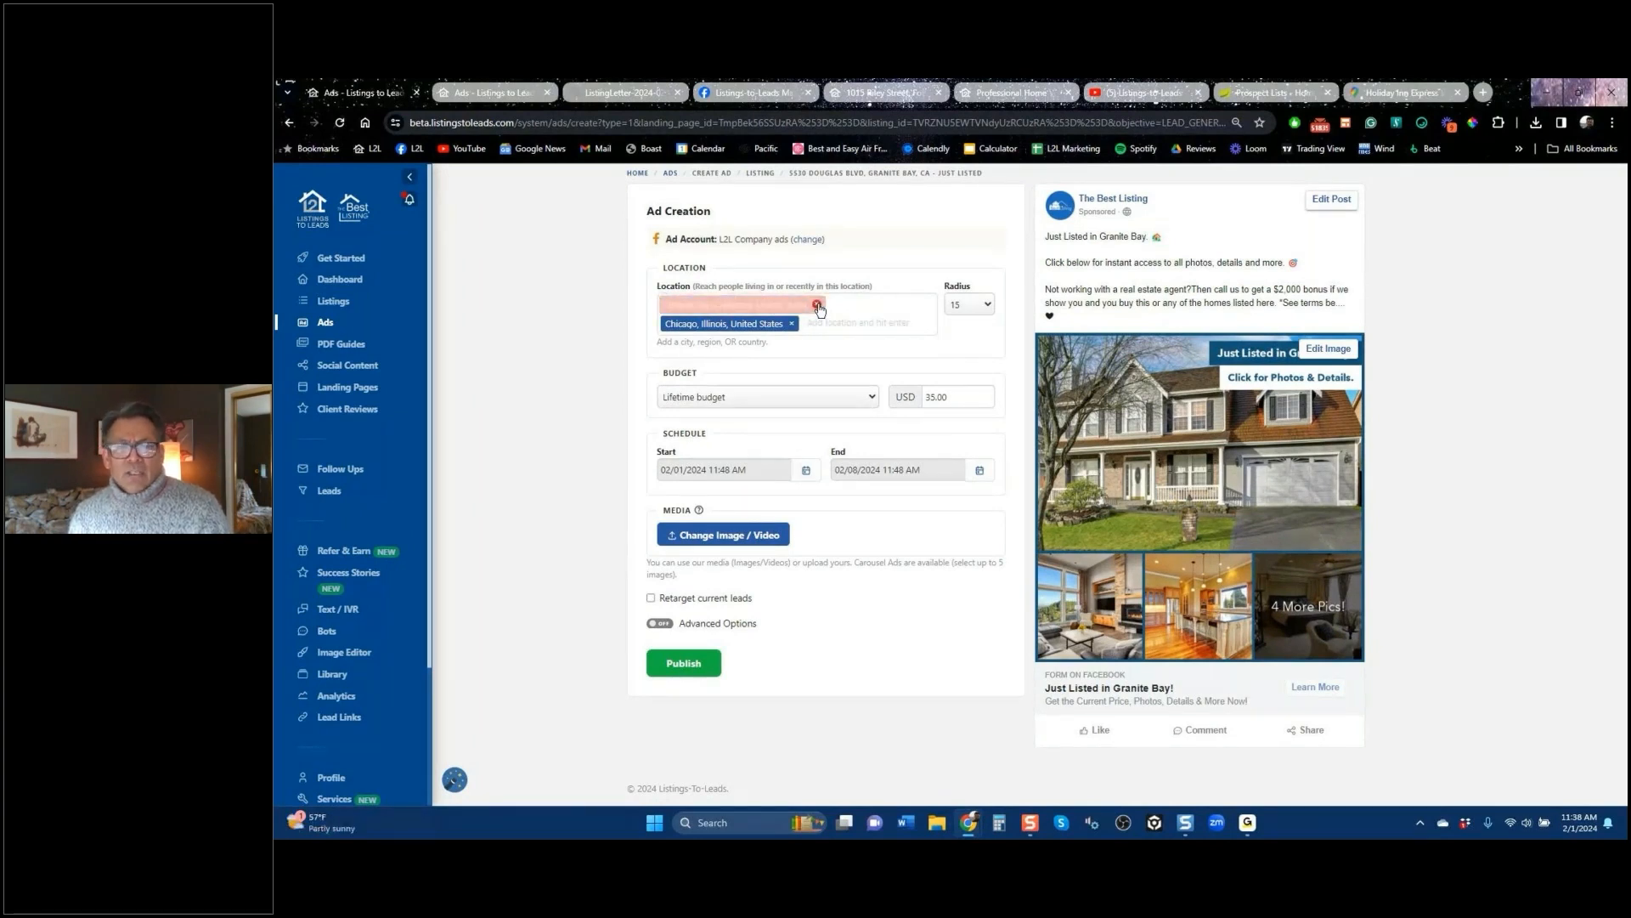
{"action": "left_click", "coordinate": [794, 304]}
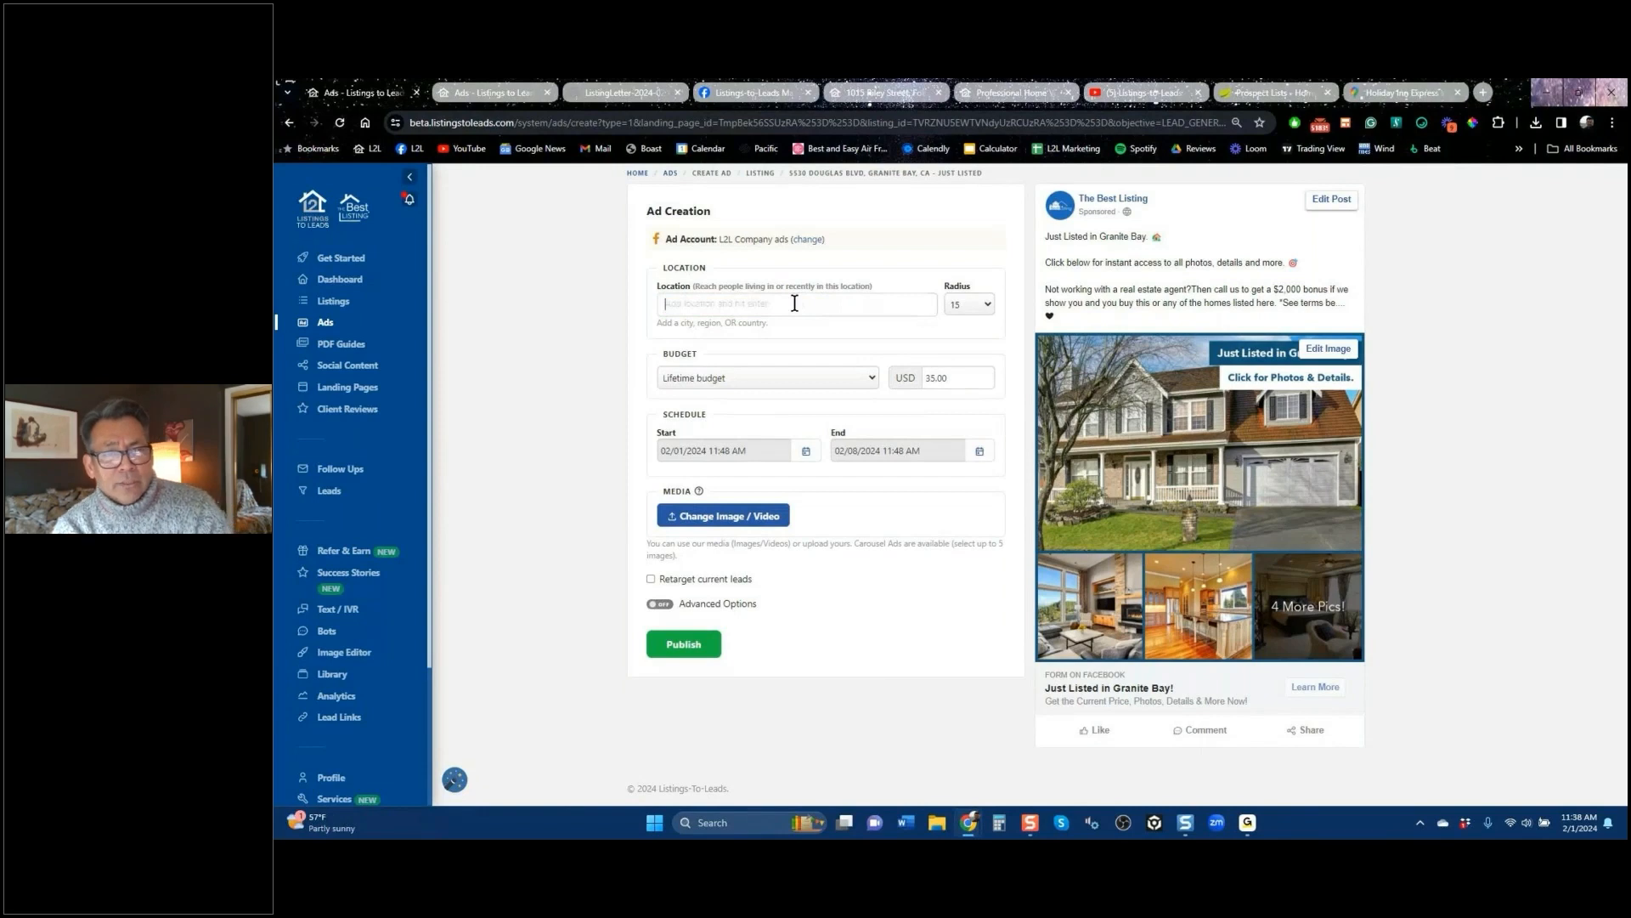
Step: Target San Jose, California with a 40 radius, then go back to the Ads list
{"action": "type", "text": "san j"}
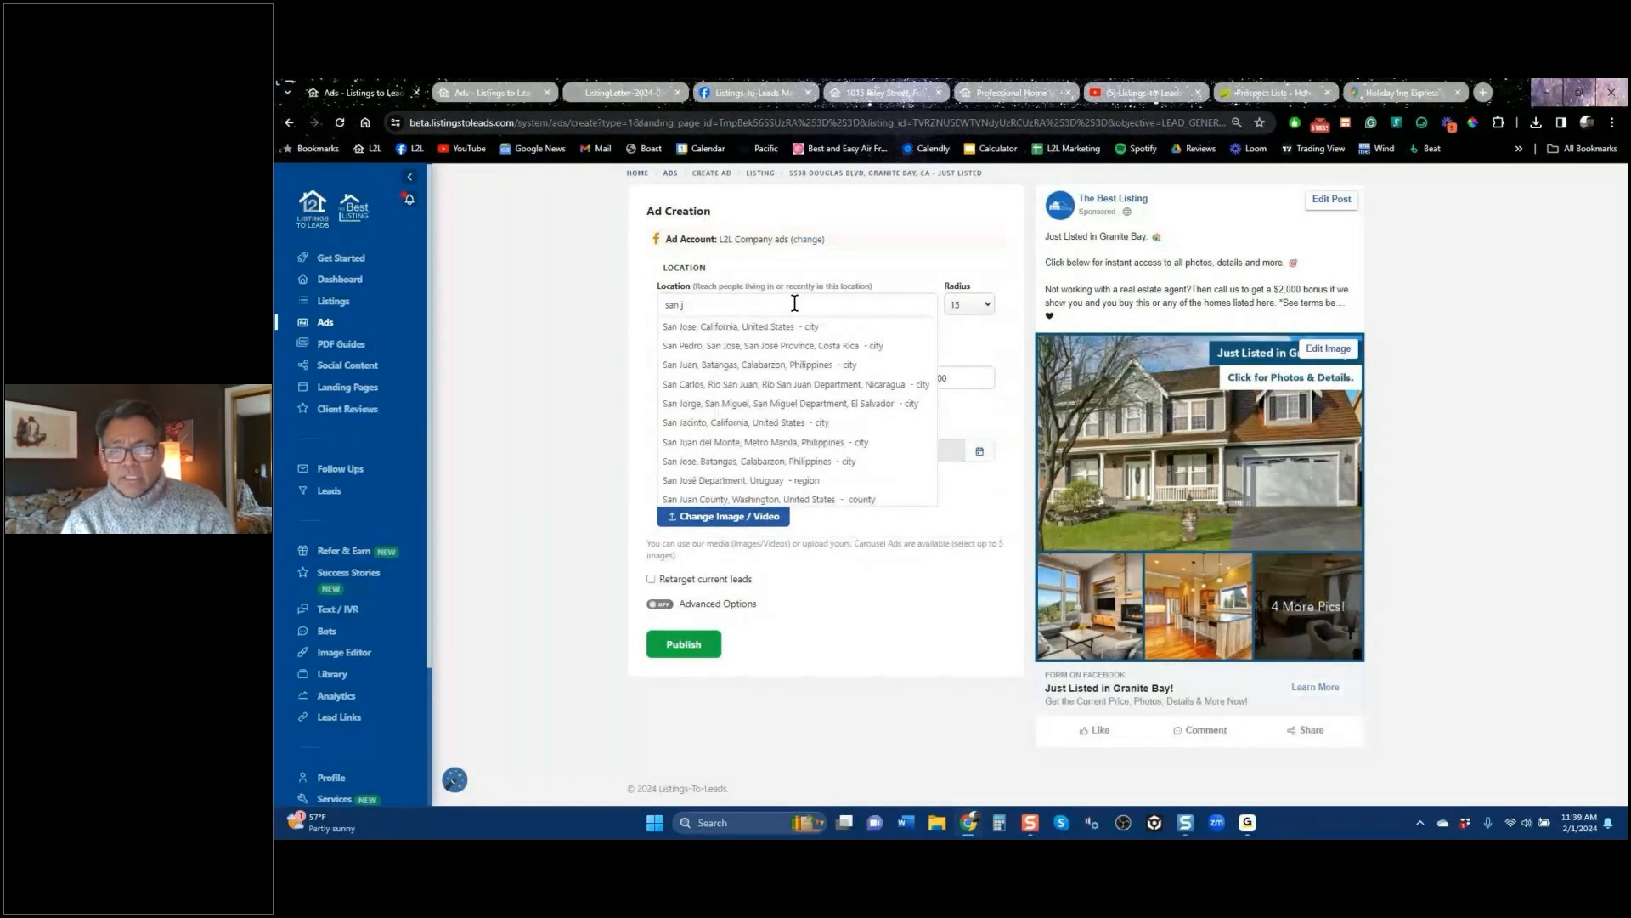
{"action": "left_click", "coordinate": [795, 326]}
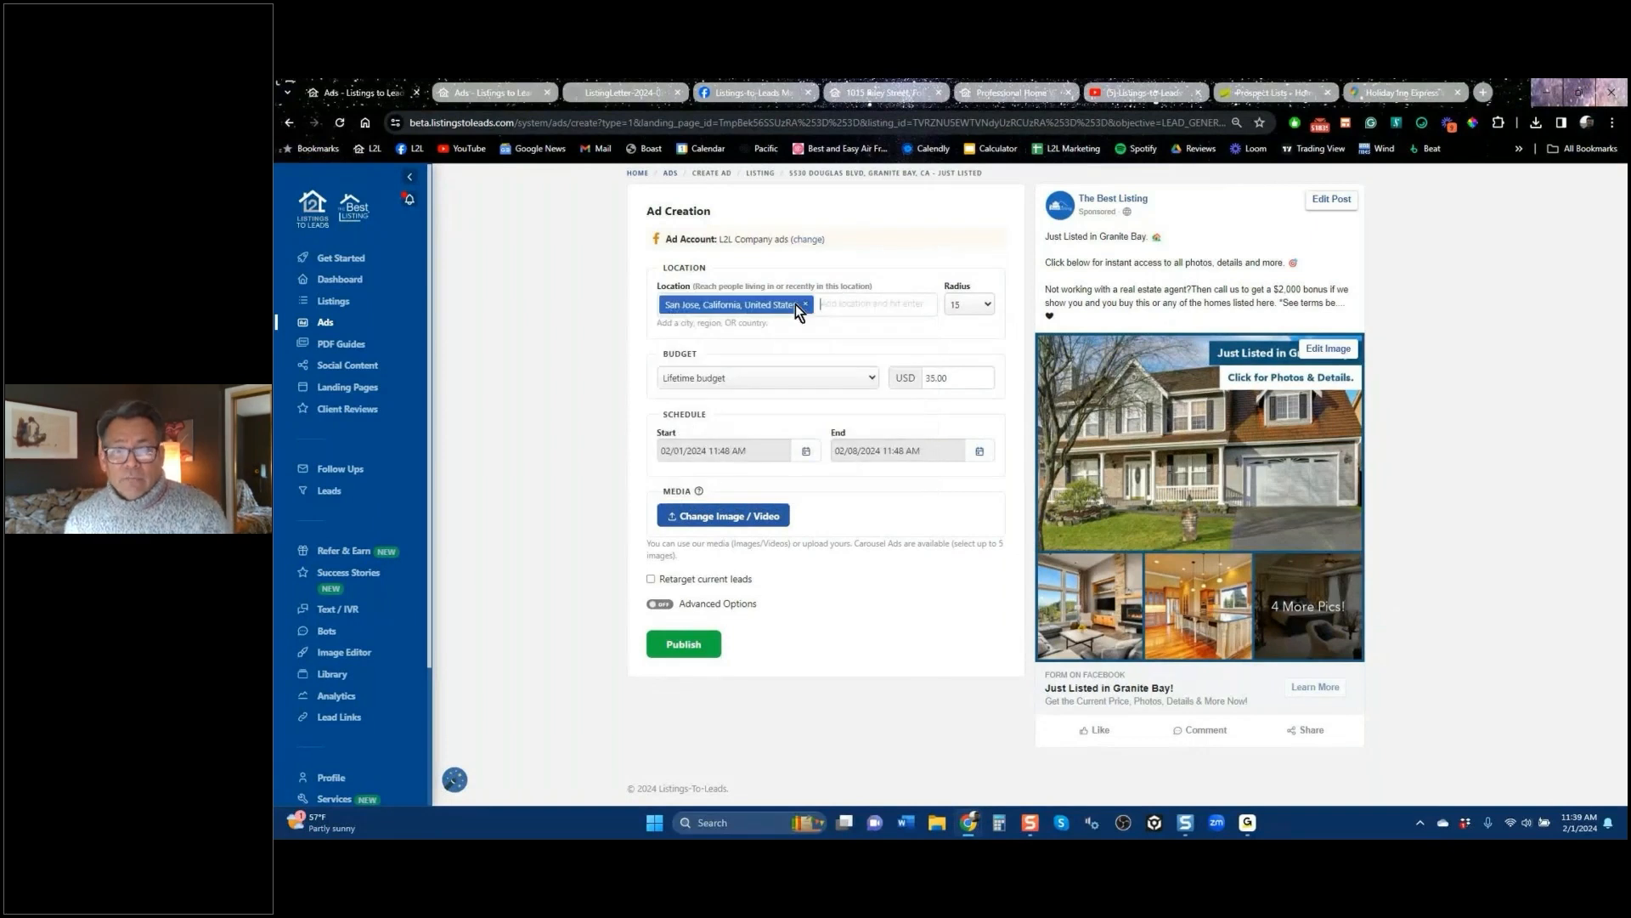
{"action": "left_click", "coordinate": [973, 304]}
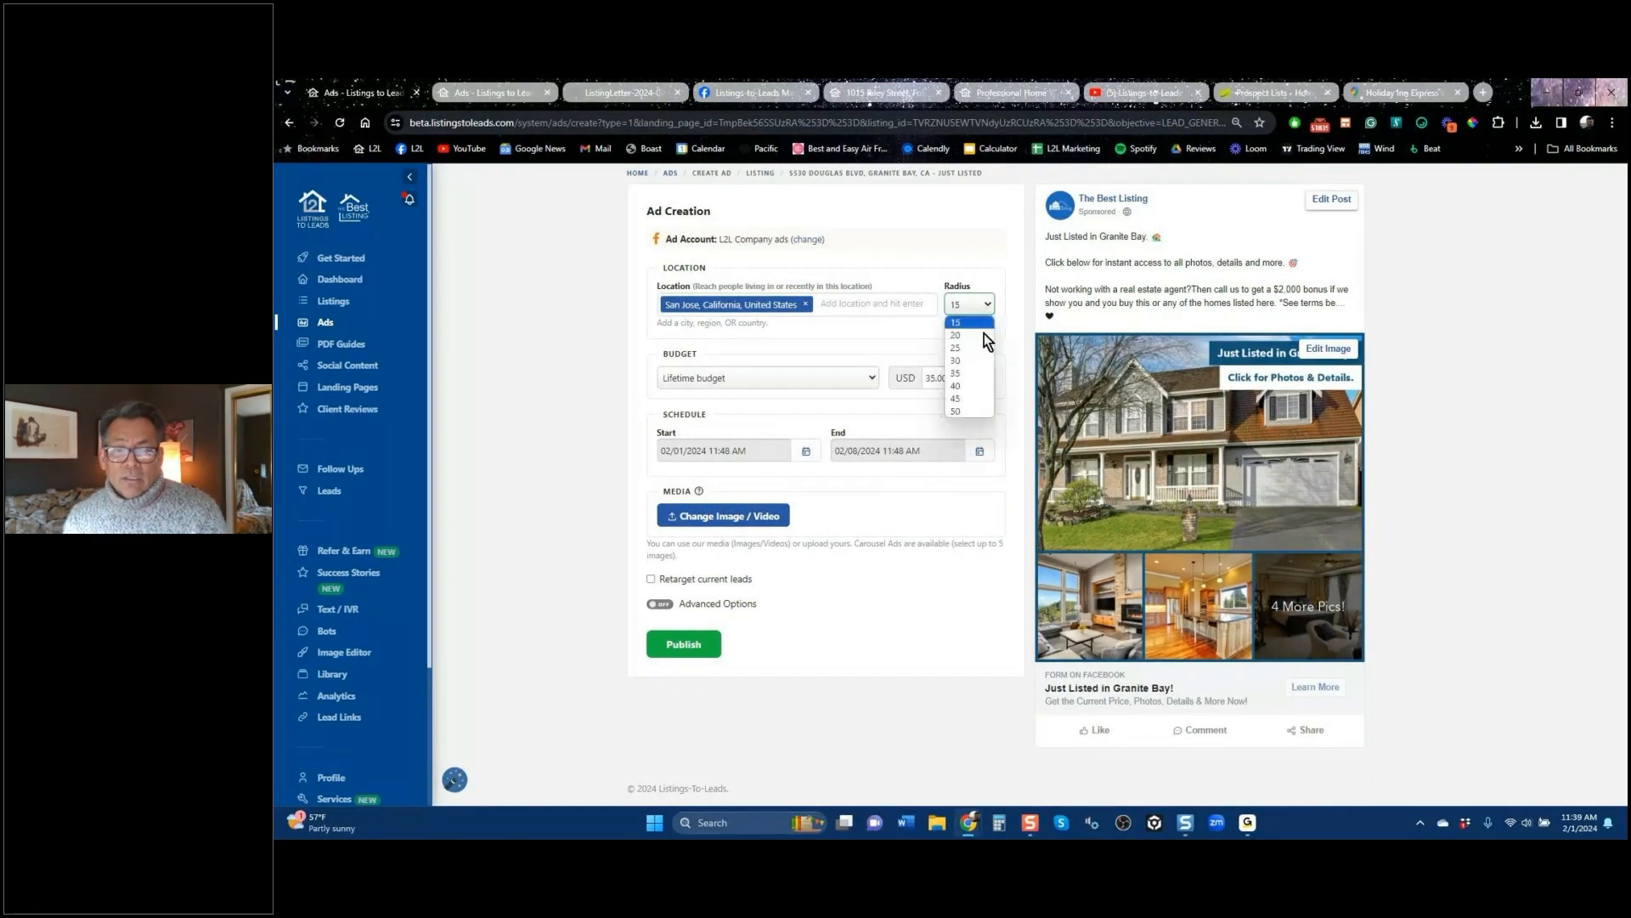
{"action": "left_click", "coordinate": [957, 386]}
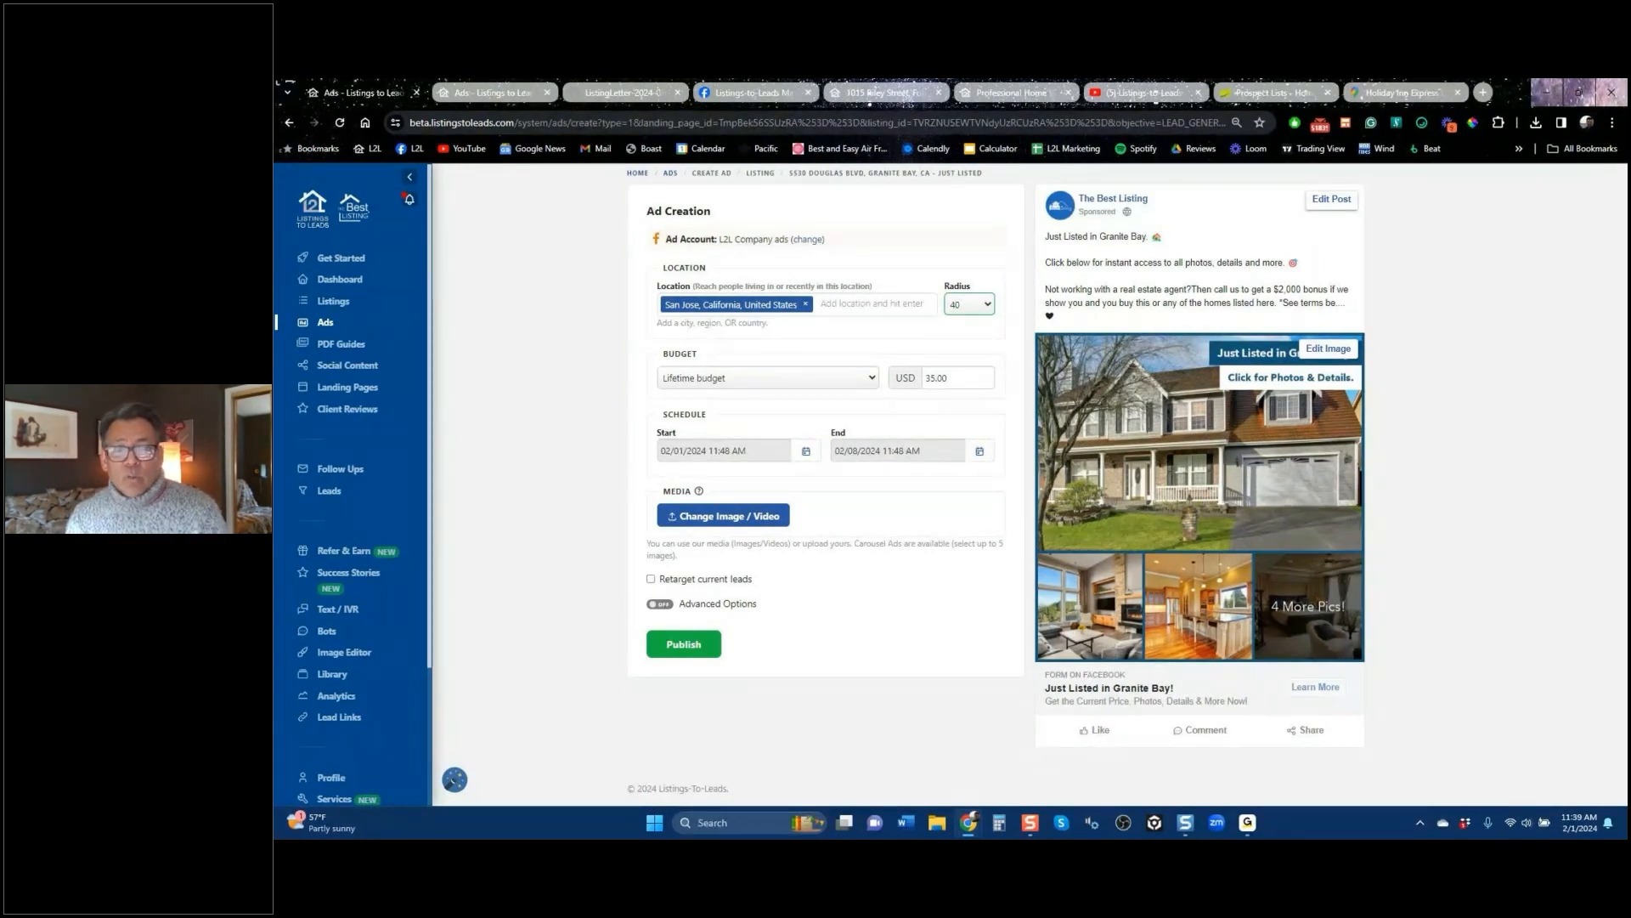
{"action": "left_click", "coordinate": [291, 123]}
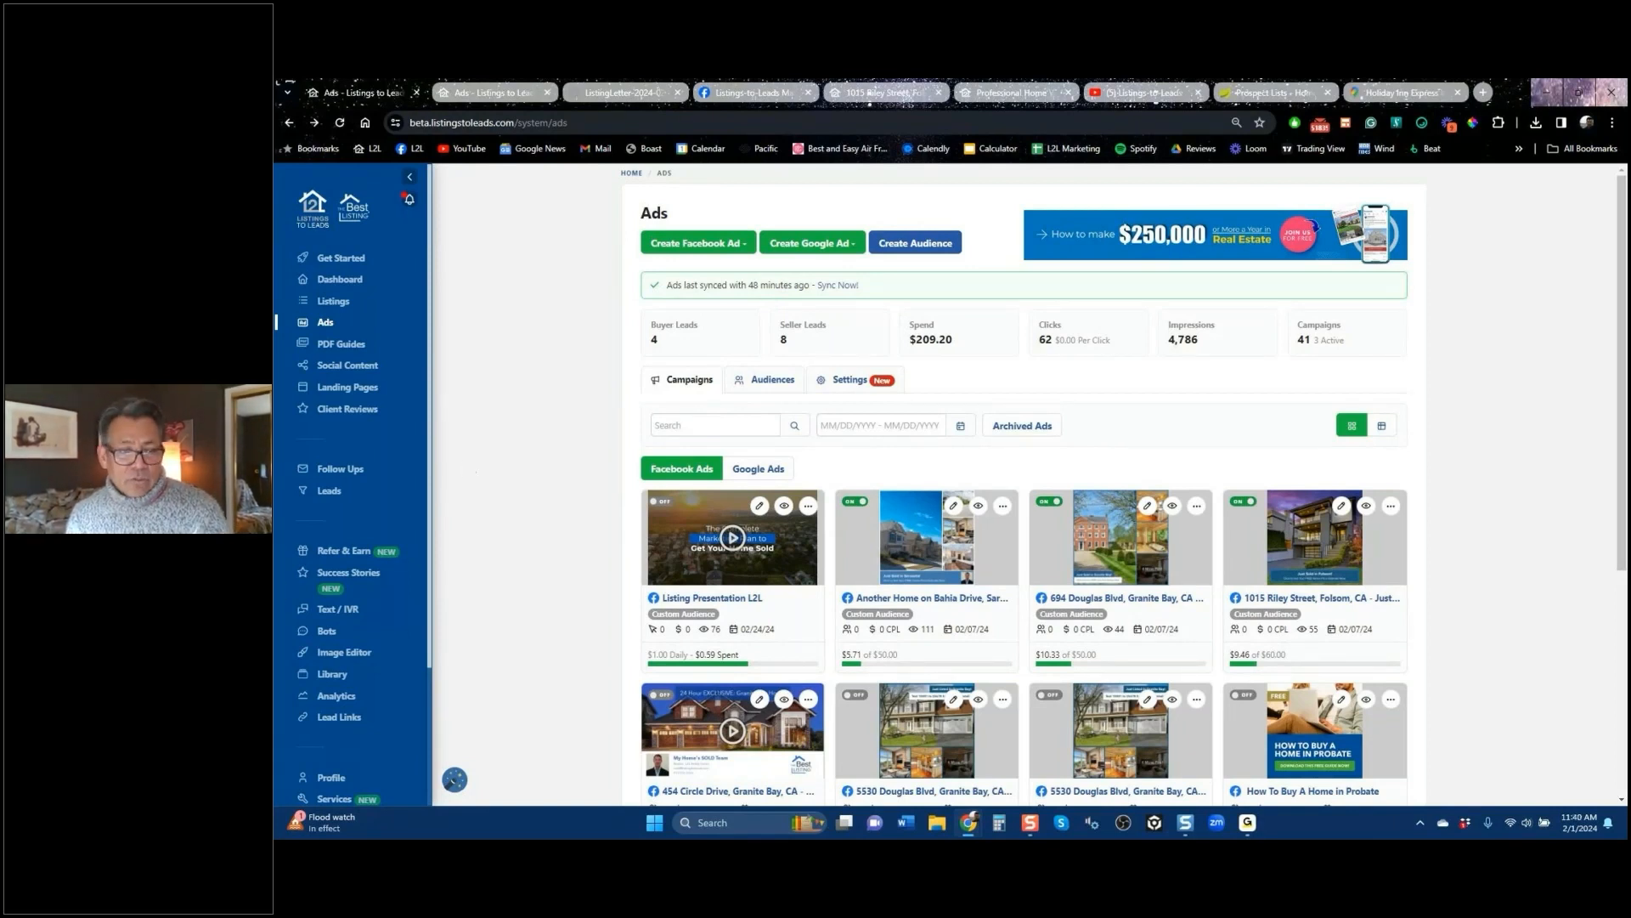
Step: Sign out and log back in with the saved kw account from Chrome's password list
{"action": "scroll", "coordinate": [367, 744], "scroll_direction": "down", "scroll_amount": 10}
{"action": "left_click", "coordinate": [367, 751]}
{"action": "left_click", "coordinate": [1242, 203]}
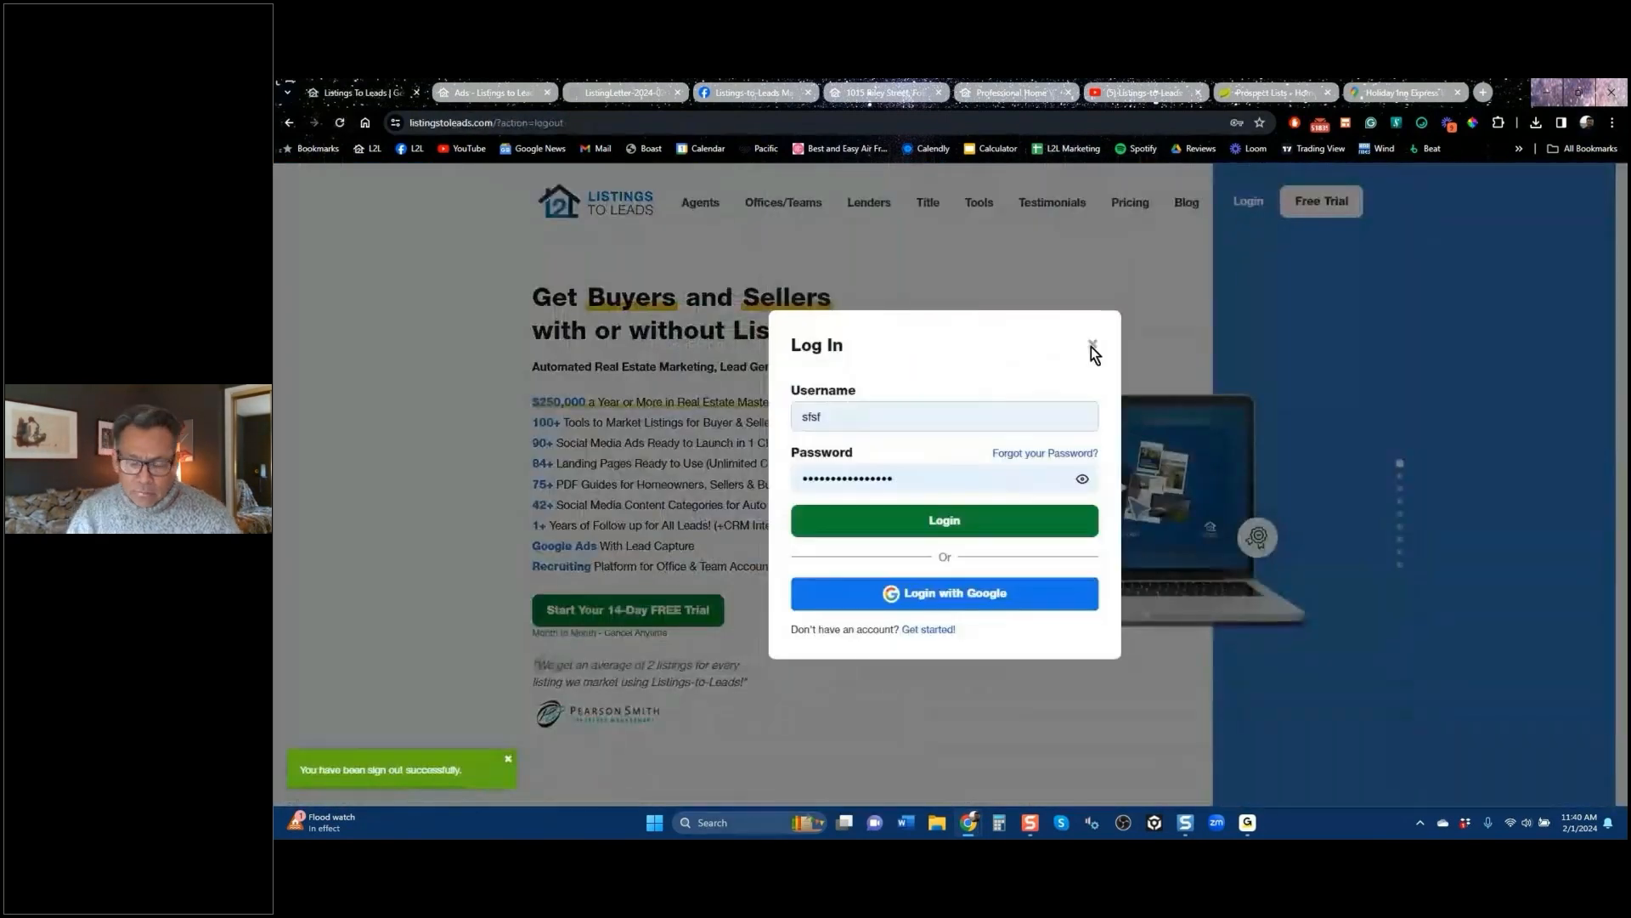
{"action": "left_click", "coordinate": [964, 419]}
{"action": "key", "text": "BackSpace"}
{"action": "key", "text": "BackSpace"}
{"action": "key", "text": "BackSpace"}
{"action": "key", "text": "BackSpace"}
{"action": "type", "text": "kw"}
{"action": "key", "text": "Down"}
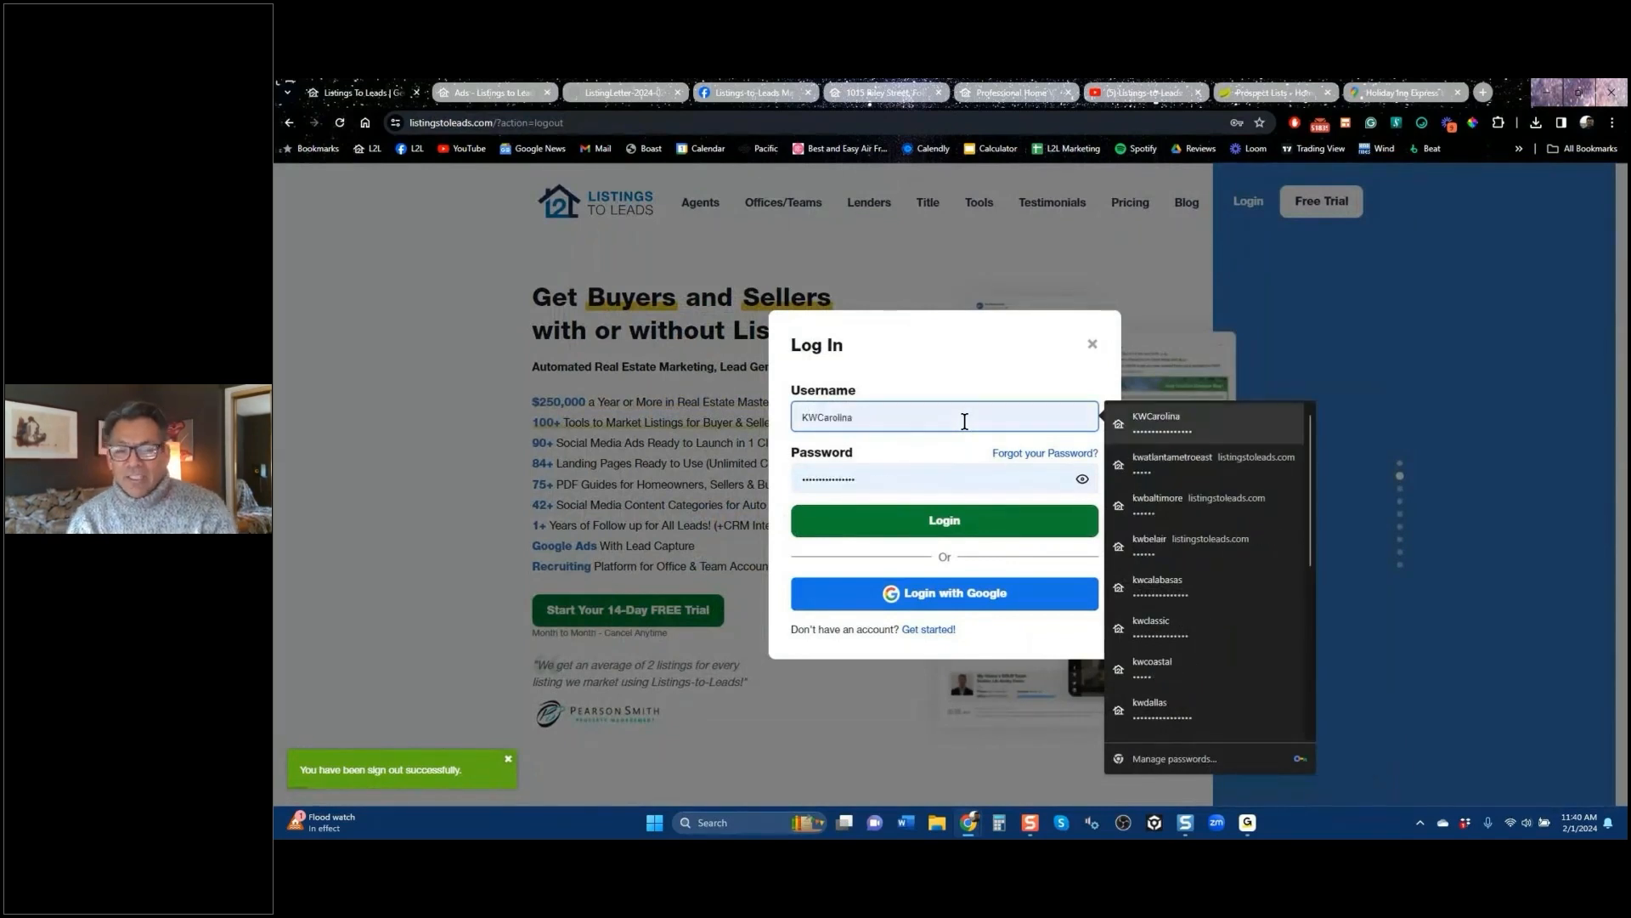
{"action": "key", "text": "Return"}
{"action": "left_click", "coordinate": [945, 521]}
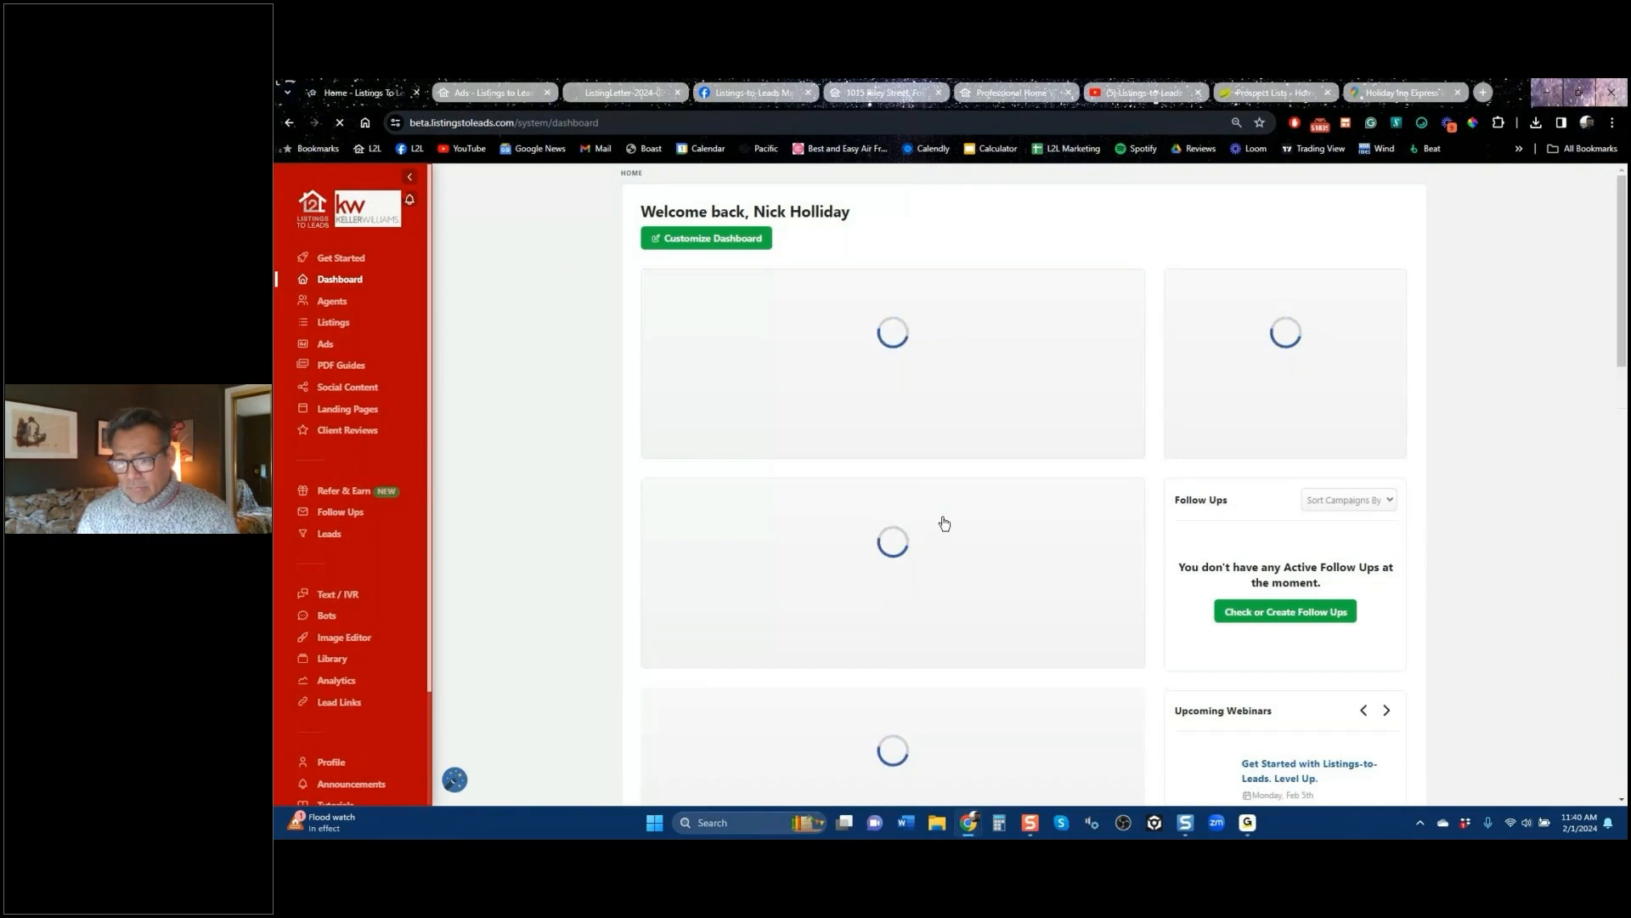
{"action": "left_click", "coordinate": [326, 345]}
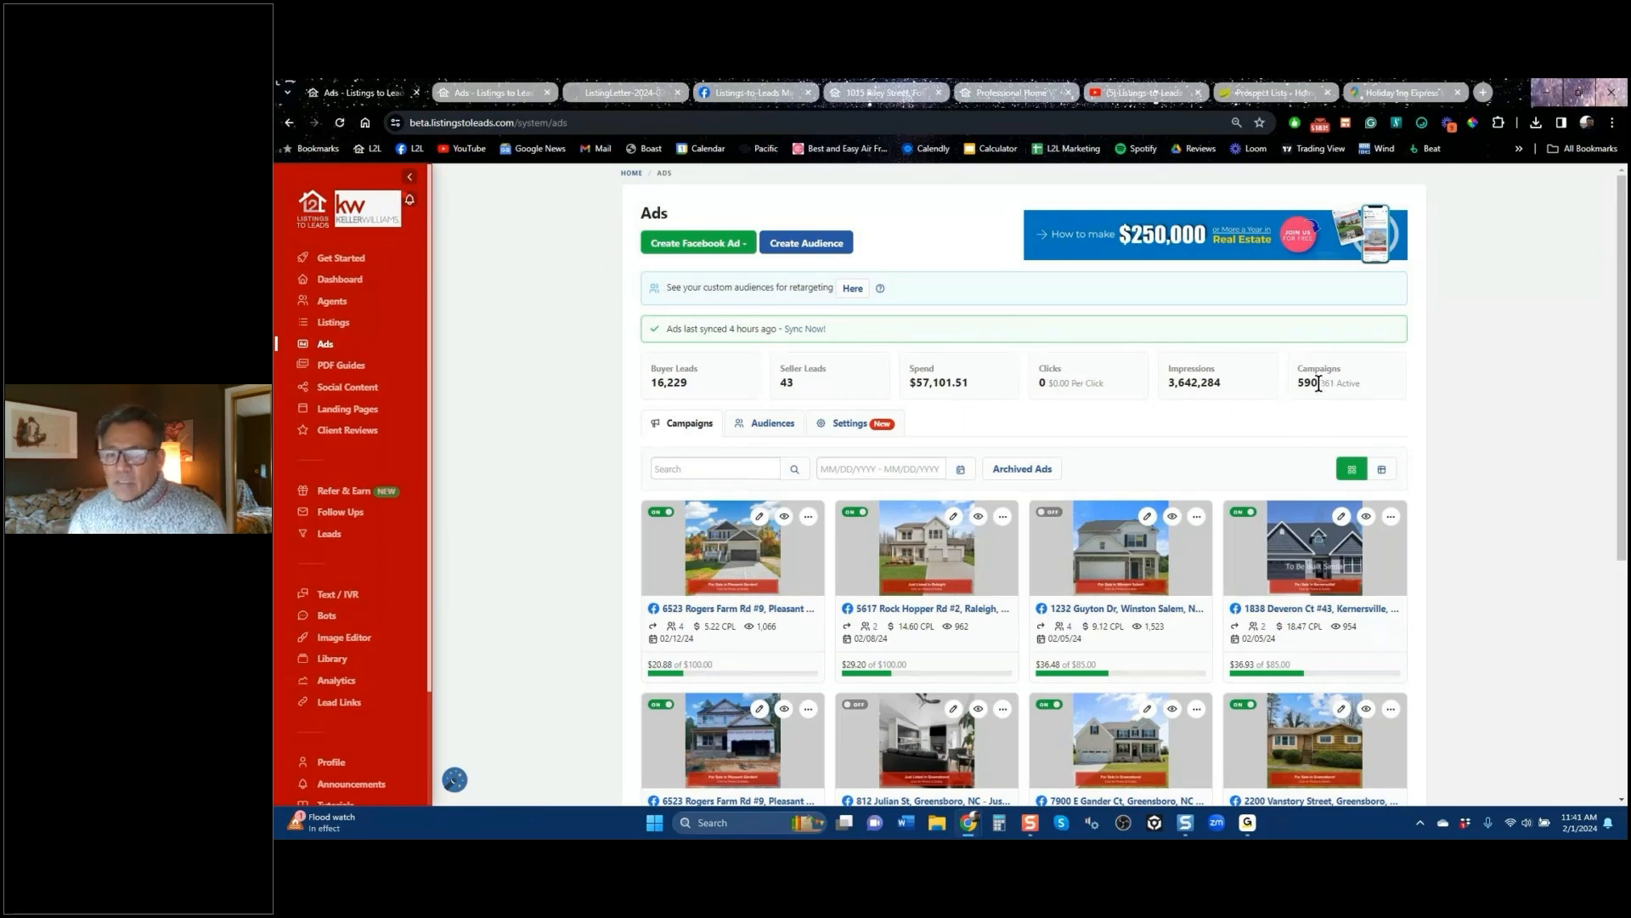
{"action": "left_click_drag", "start_coordinate": [970, 383], "coordinate": [916, 384]}
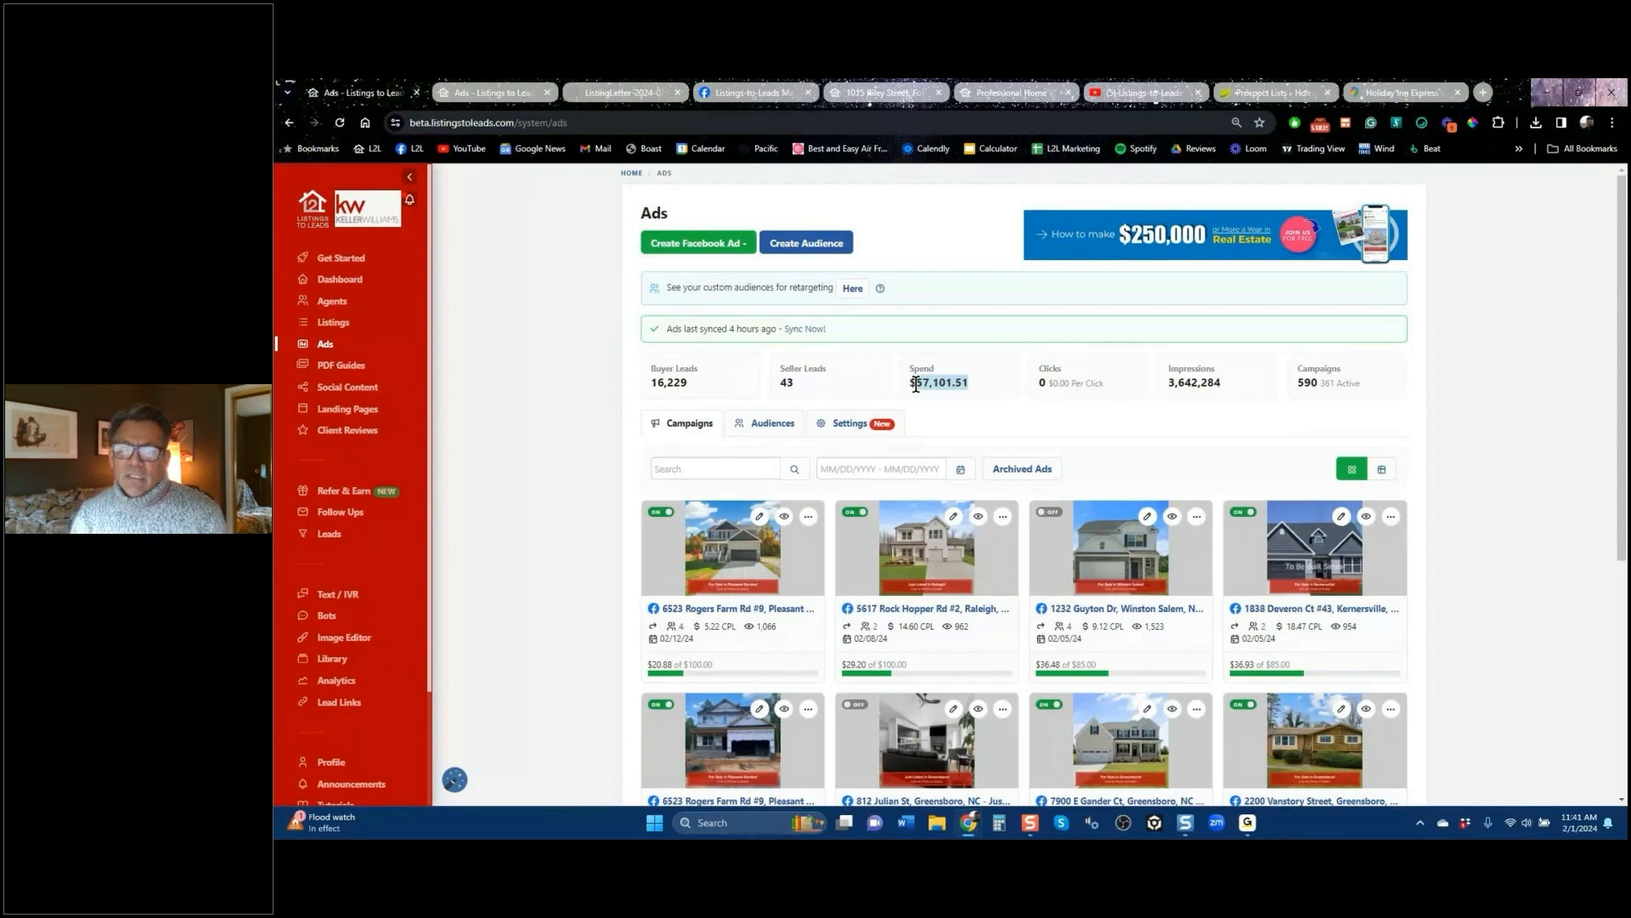
{"action": "left_click_drag", "start_coordinate": [691, 385], "coordinate": [666, 387]}
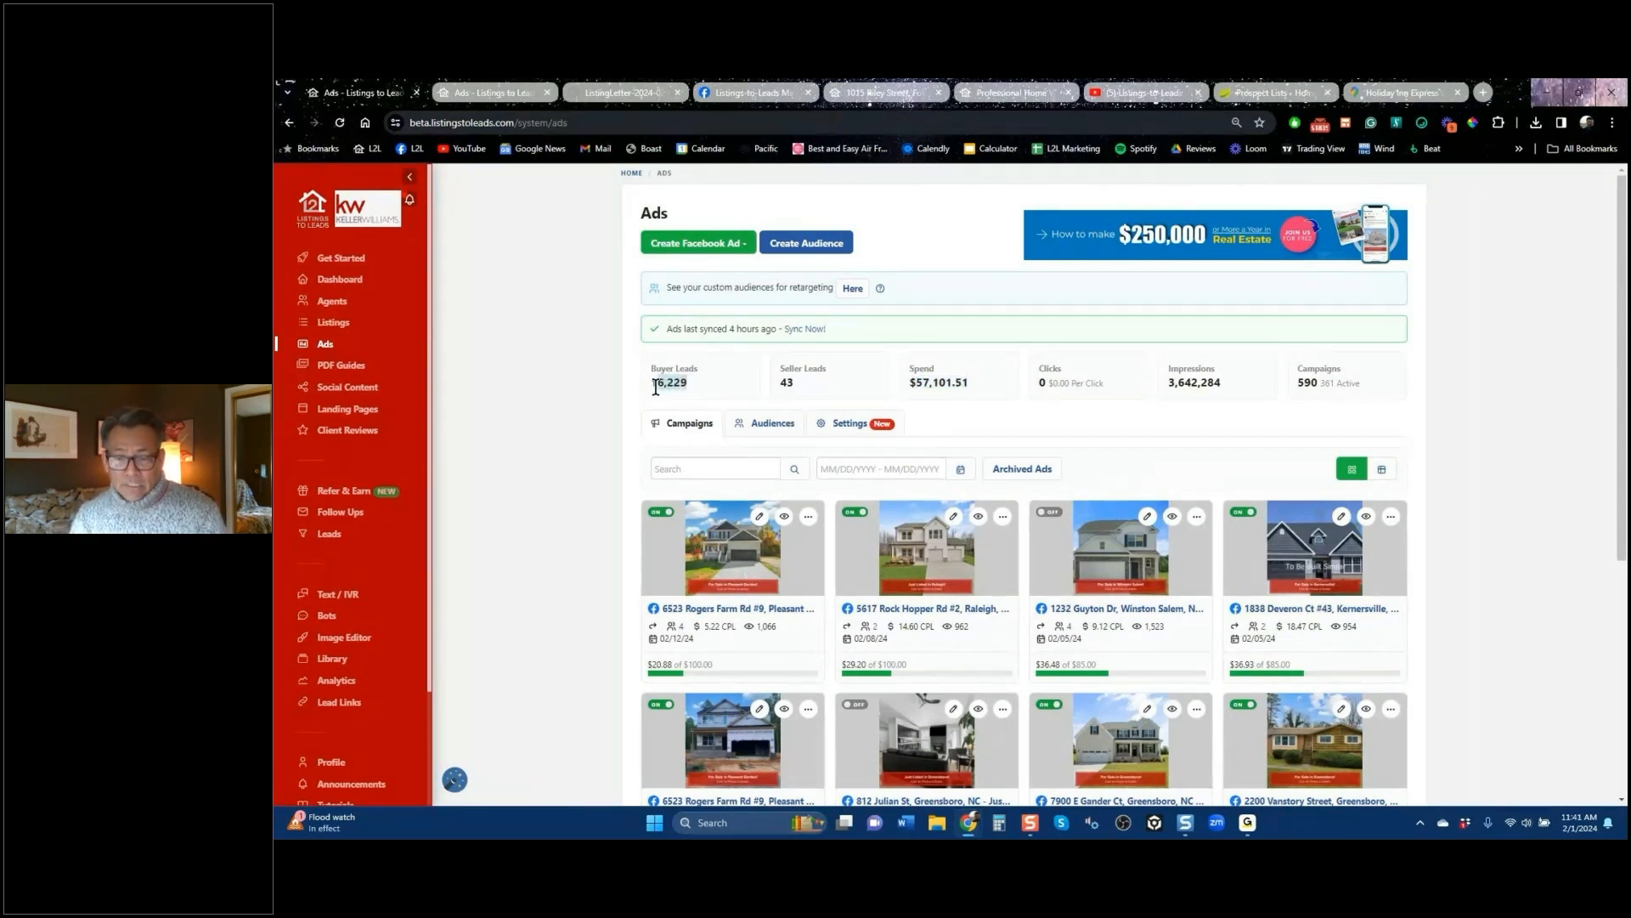
{"action": "scroll", "coordinate": [1507, 516], "scroll_direction": "down", "scroll_amount": 5}
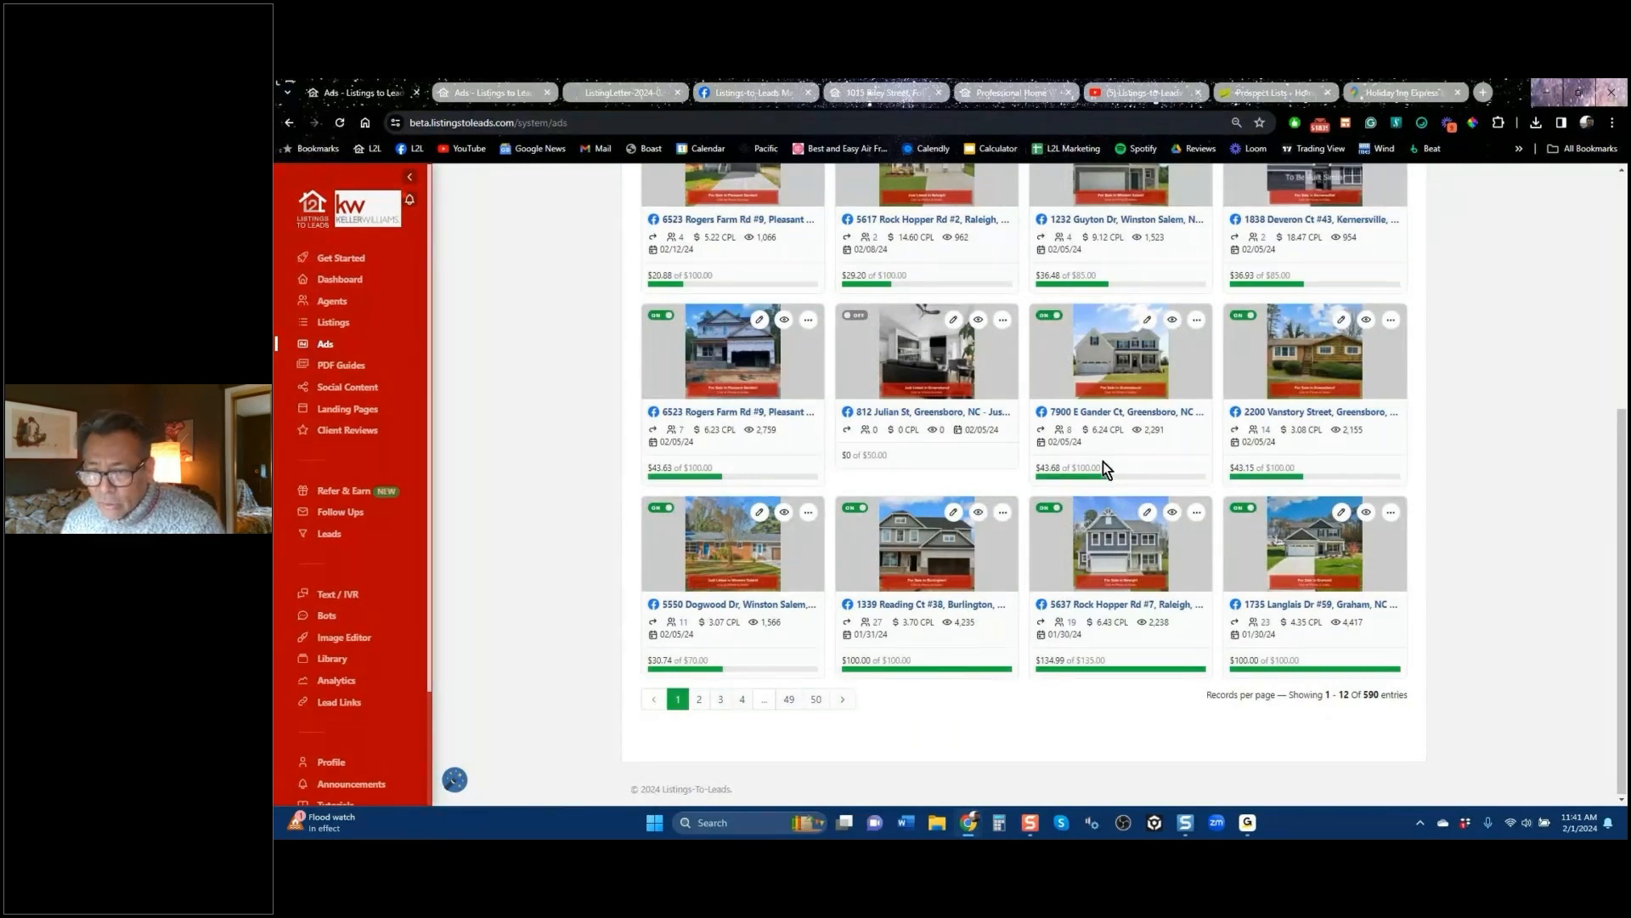
{"action": "mouse_move", "coordinate": [1104, 433]}
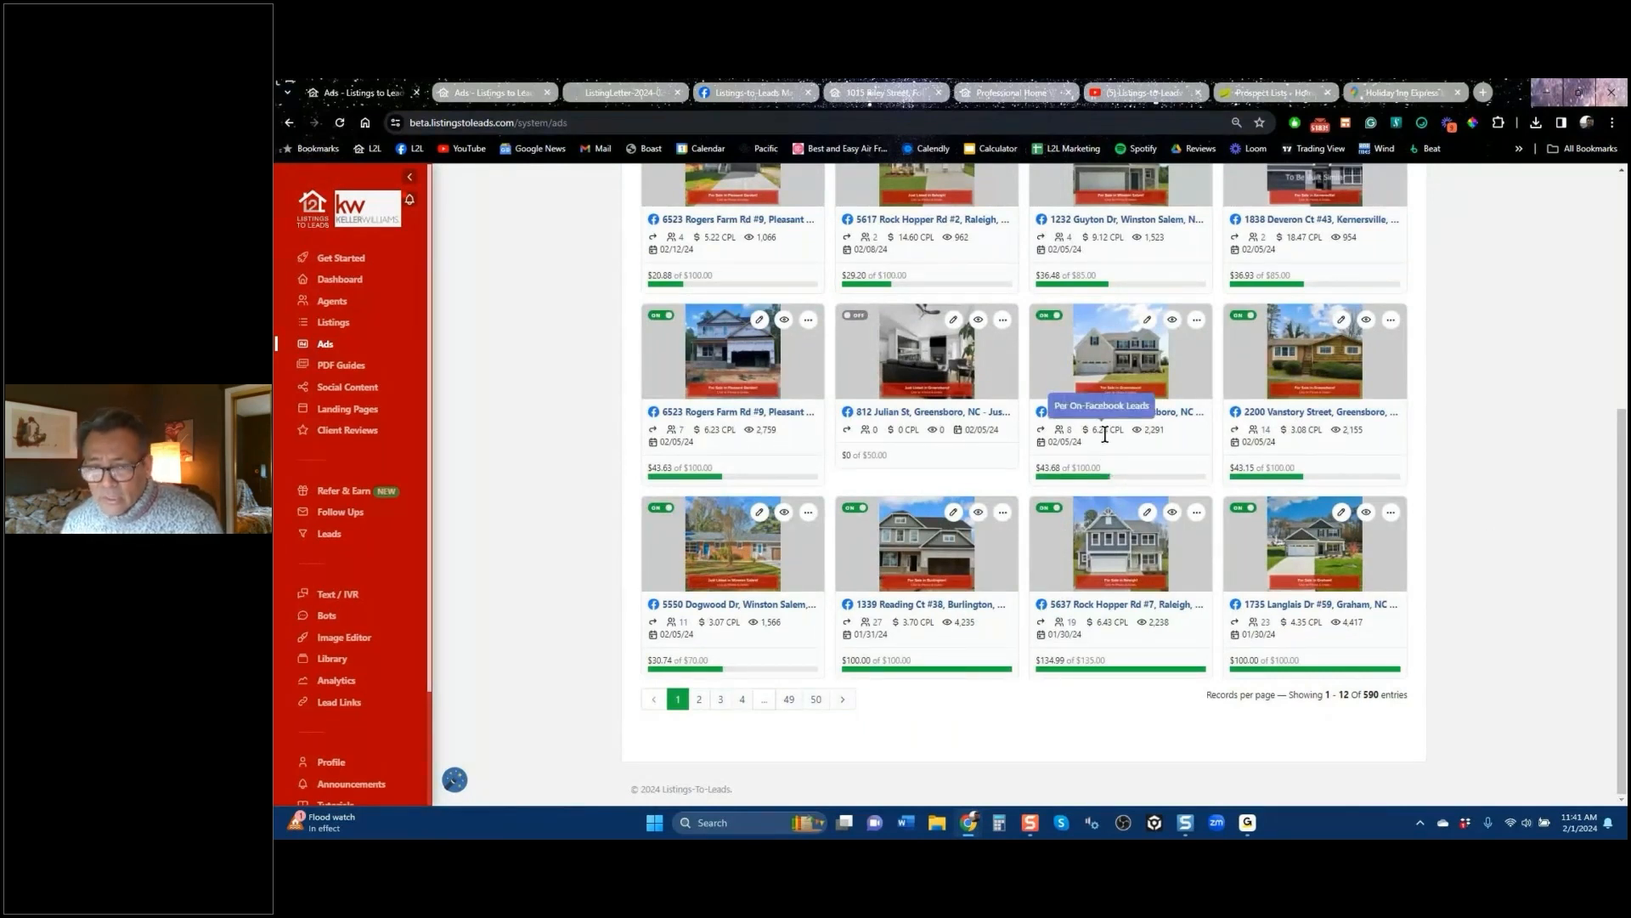
{"action": "mouse_move", "coordinate": [1301, 434]}
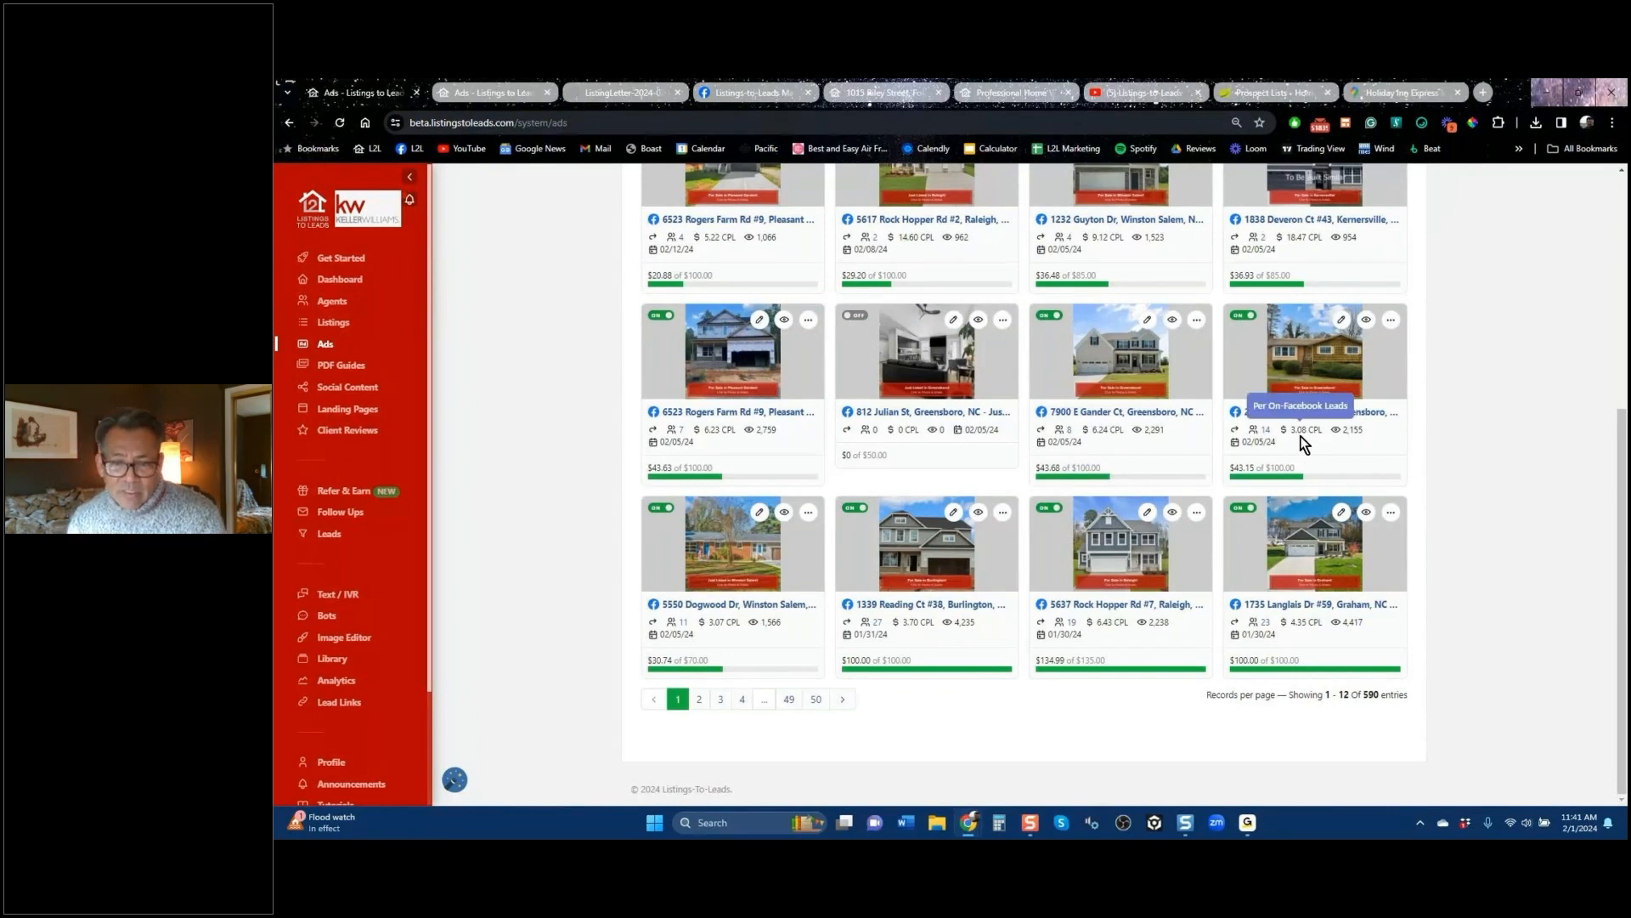
{"action": "mouse_move", "coordinate": [715, 629]}
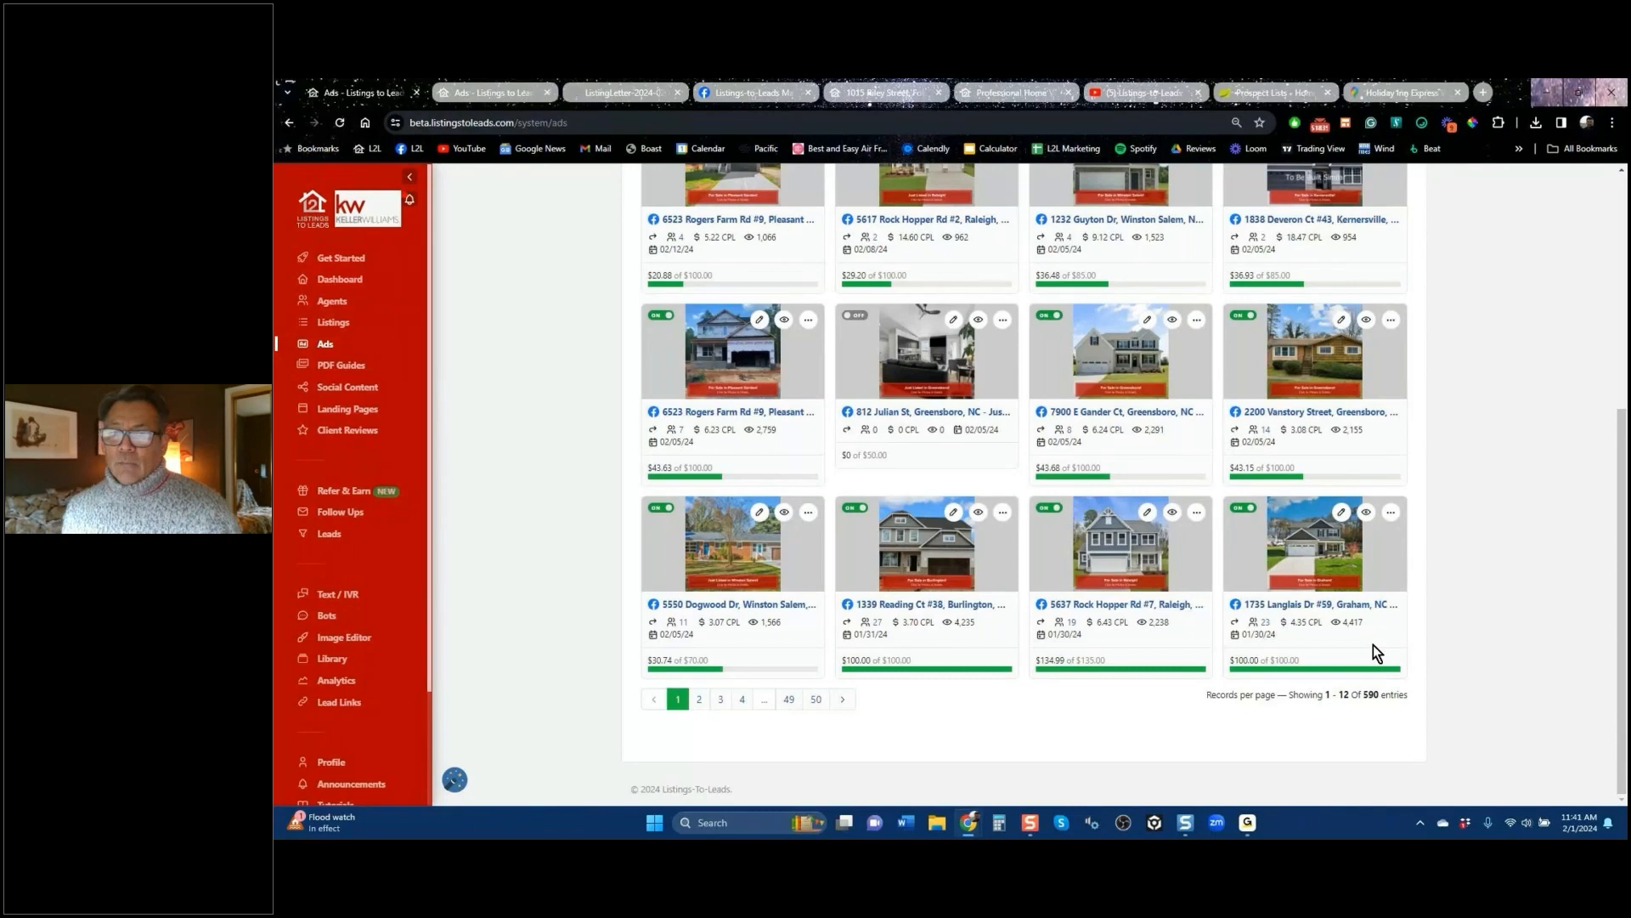
{"action": "scroll", "coordinate": [1404, 387], "scroll_direction": "up", "scroll_amount": 5}
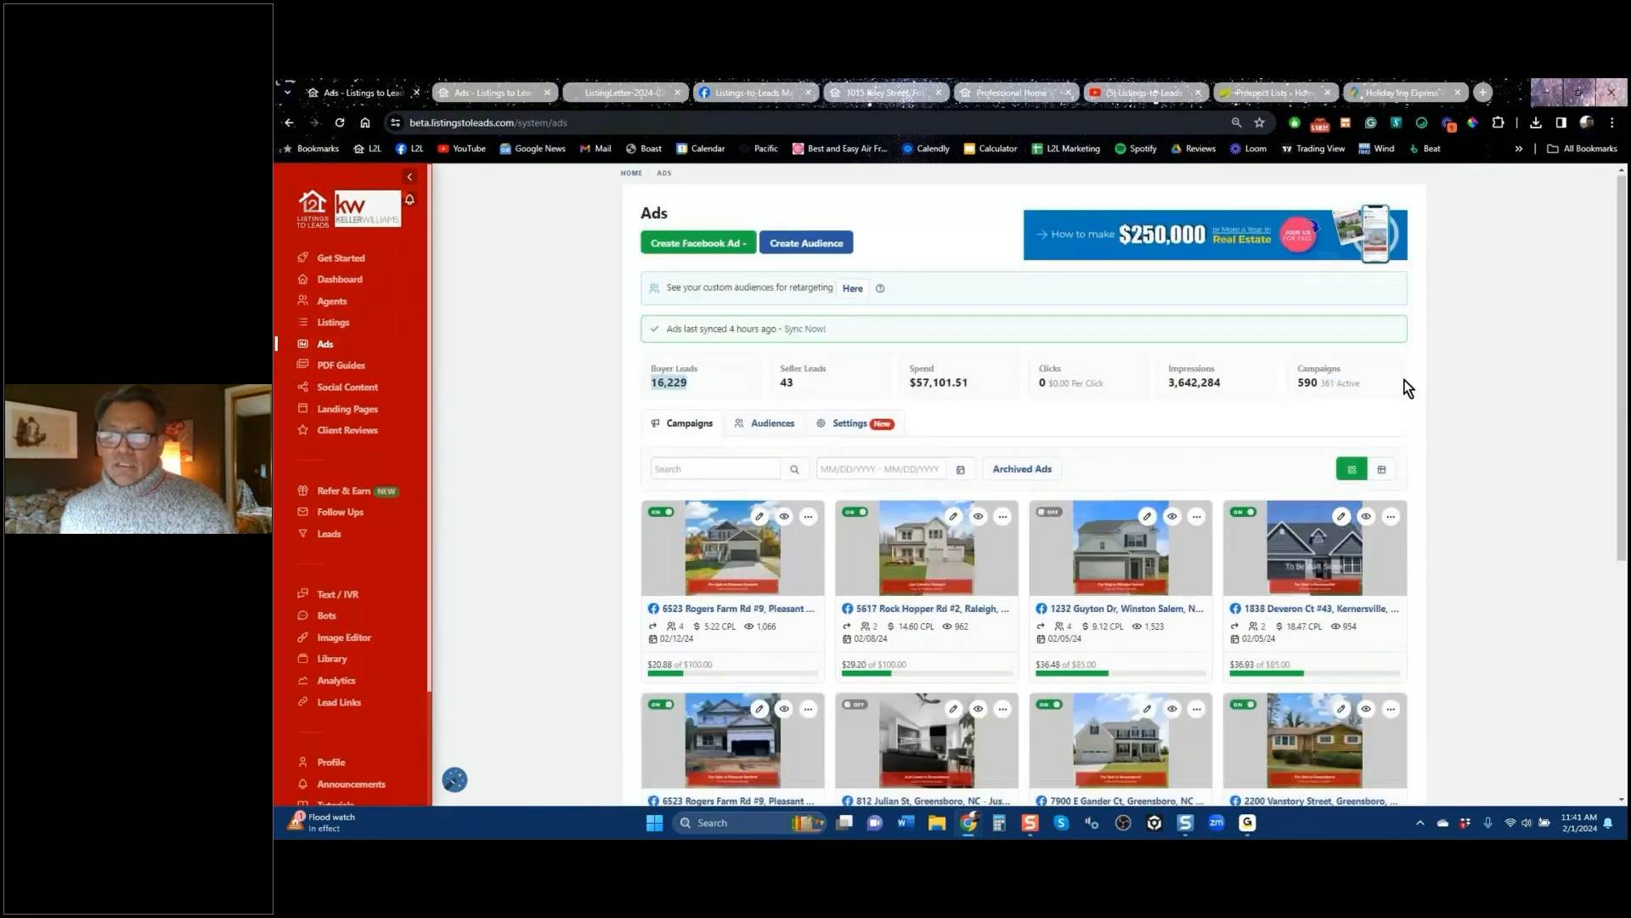
{"action": "mouse_move", "coordinate": [1222, 383]}
{"action": "left_mouse_down"}
{"action": "mouse_move", "coordinate": [1169, 382]}
{"action": "mouse_move", "coordinate": [1230, 384]}
{"action": "left_mouse_up"}
{"action": "left_click", "coordinate": [1169, 383]}
{"action": "double_click", "coordinate": [1230, 384]}
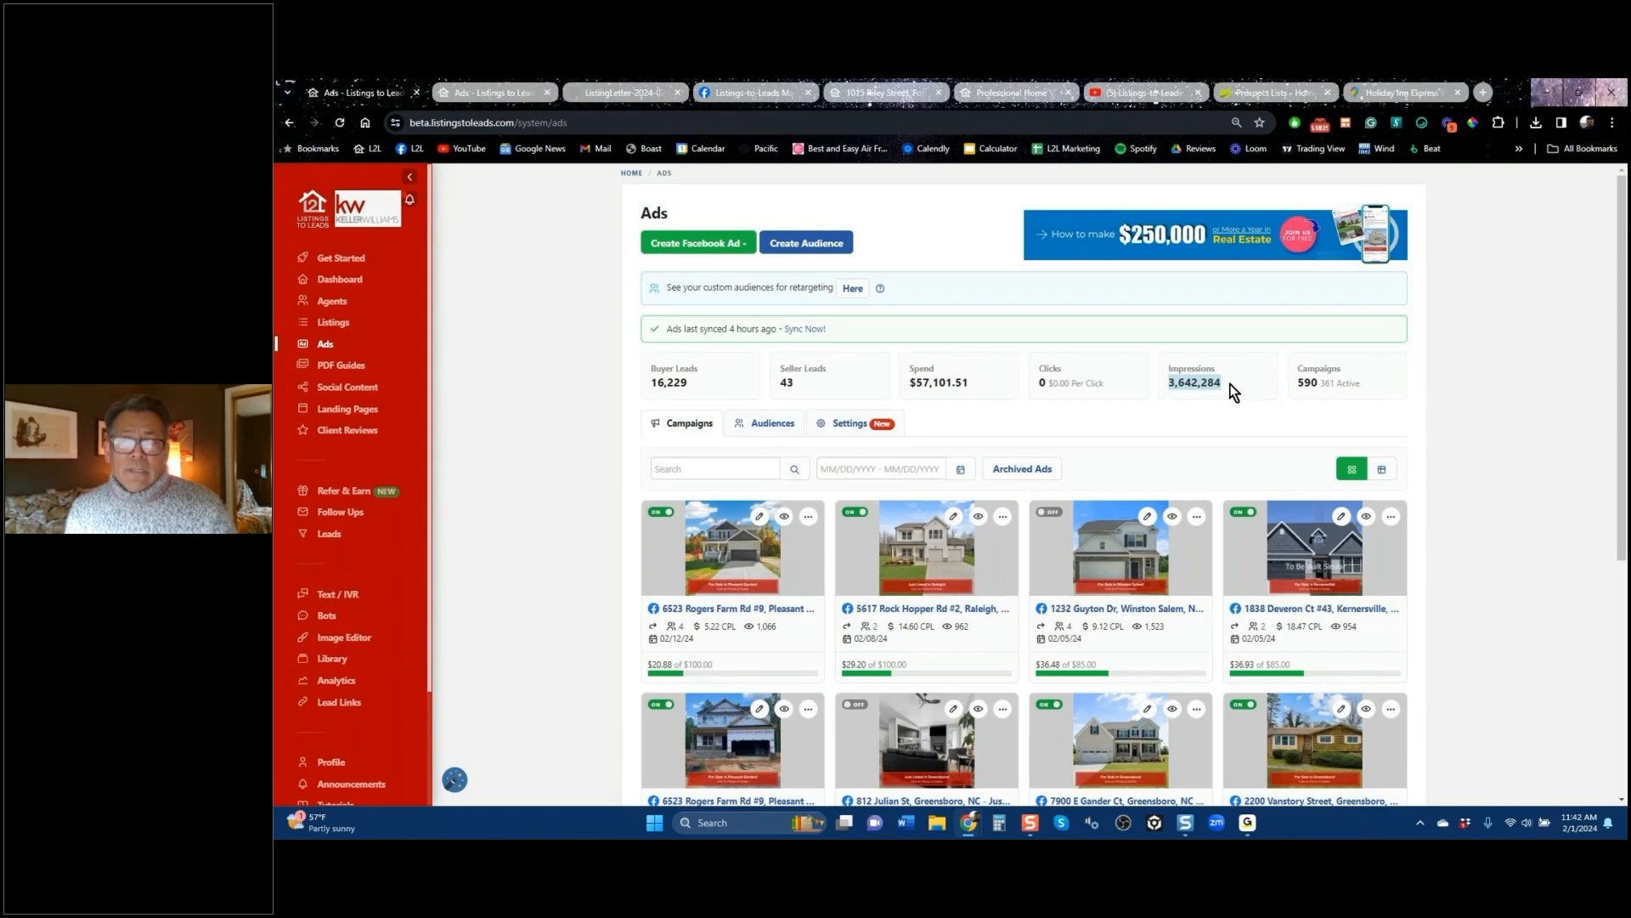
{"action": "scroll", "coordinate": [347, 404], "scroll_direction": "down", "scroll_amount": 5}
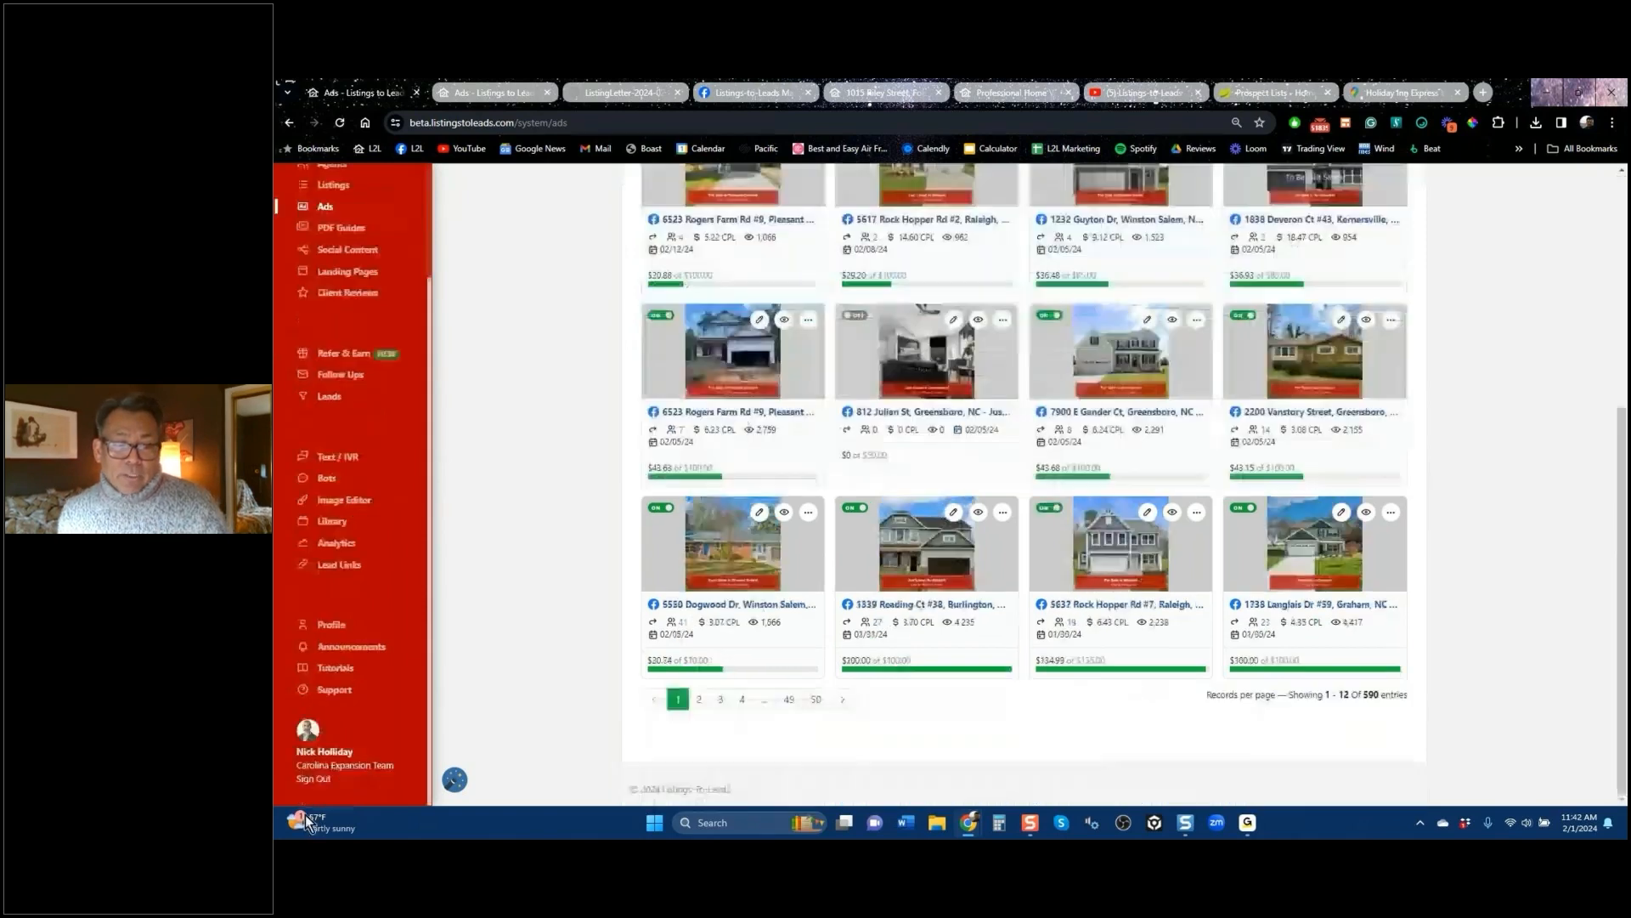
Step: Sign out, log into another agent's account with a different username, and bring up the Facebook tab
{"action": "left_click", "coordinate": [313, 788]}
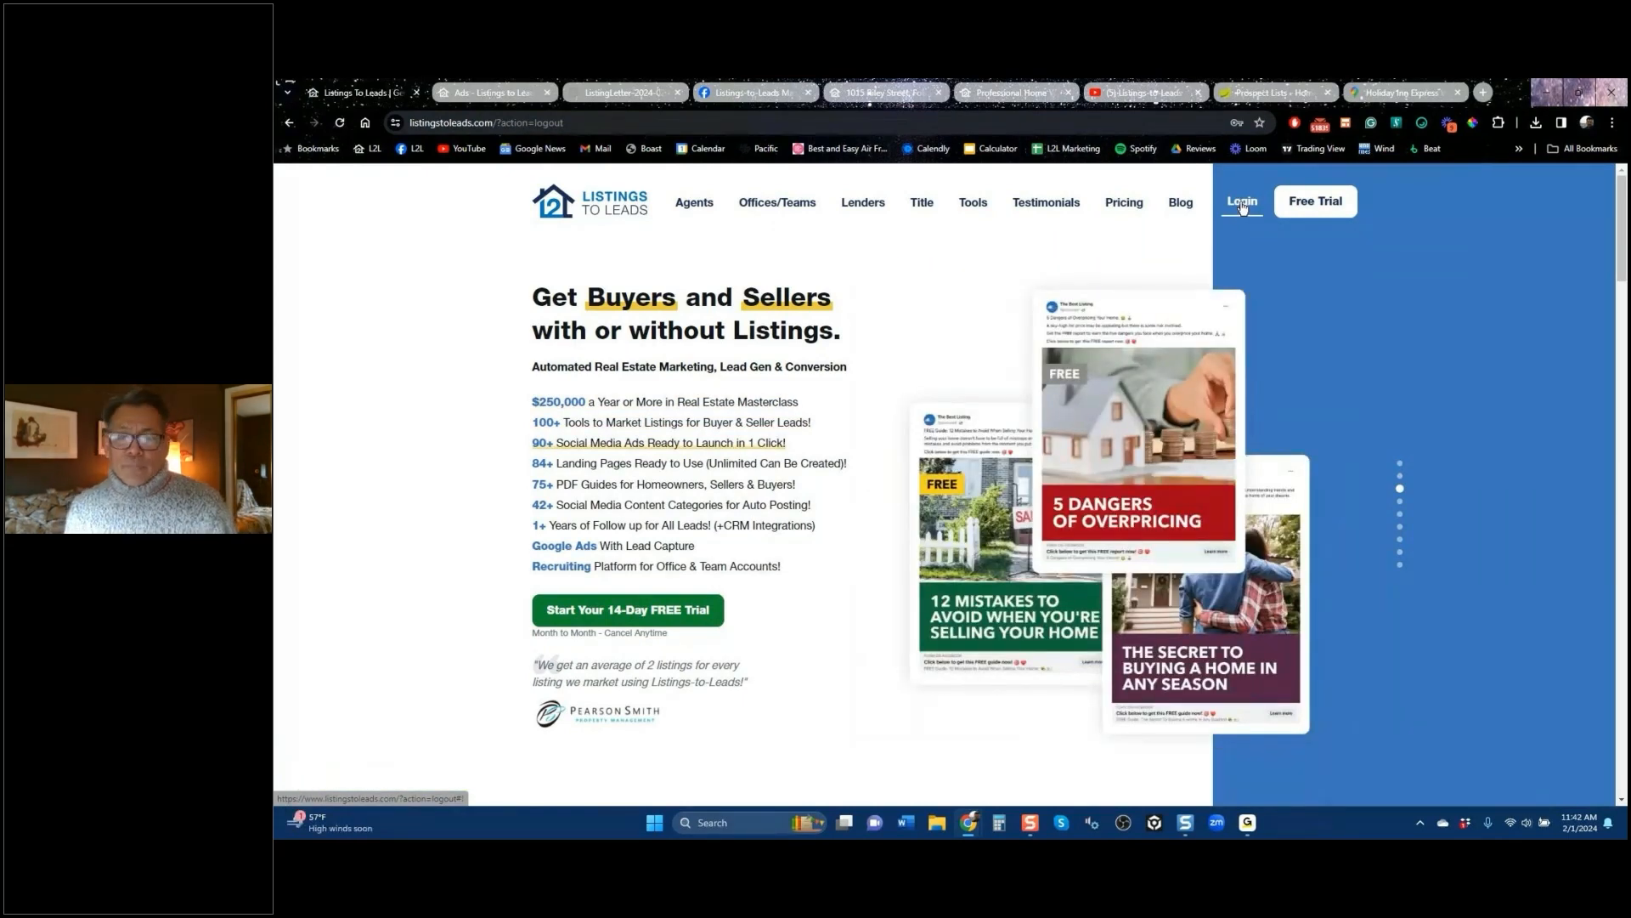
{"action": "left_click", "coordinate": [1241, 202]}
{"action": "left_click", "coordinate": [936, 419]}
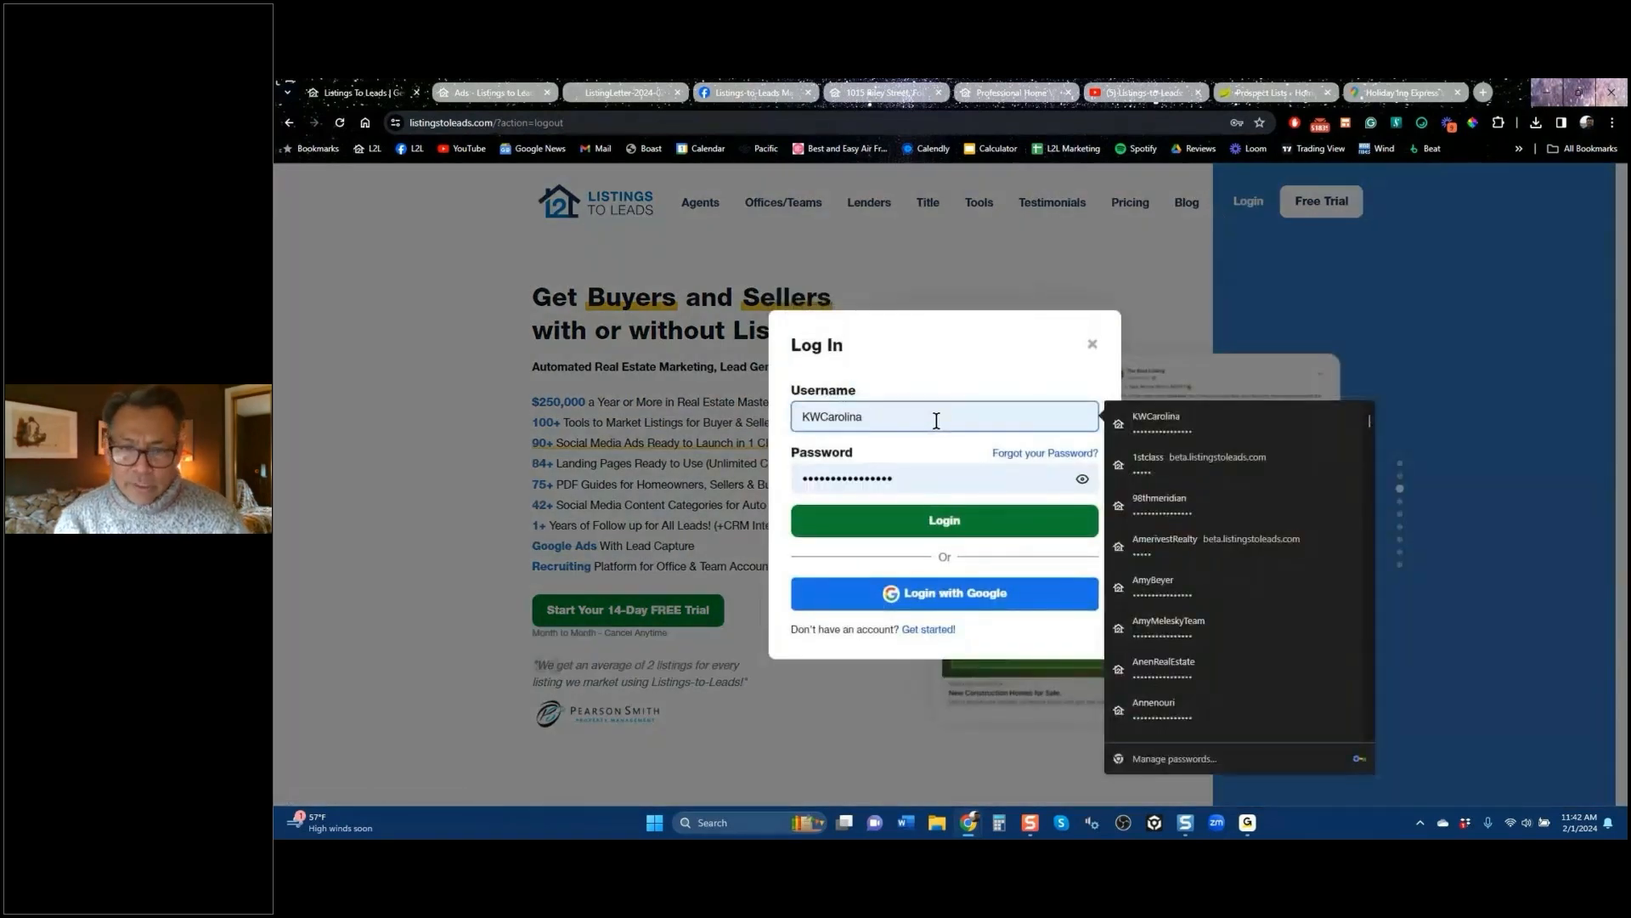
{"action": "key", "text": "BackSpace"}
{"action": "key", "text": "BackSpace"}
{"action": "key", "text": "BackSpace"}
{"action": "key", "text": "BackSpace"}
{"action": "key", "text": "BackSpace"}
{"action": "key", "text": "BackSpace"}
{"action": "key", "text": "BackSpace"}
{"action": "key", "text": "BackSpace"}
{"action": "key", "text": "BackSpace"}
{"action": "key", "text": "BackSpace"}
{"action": "type", "text": "sfsf"}
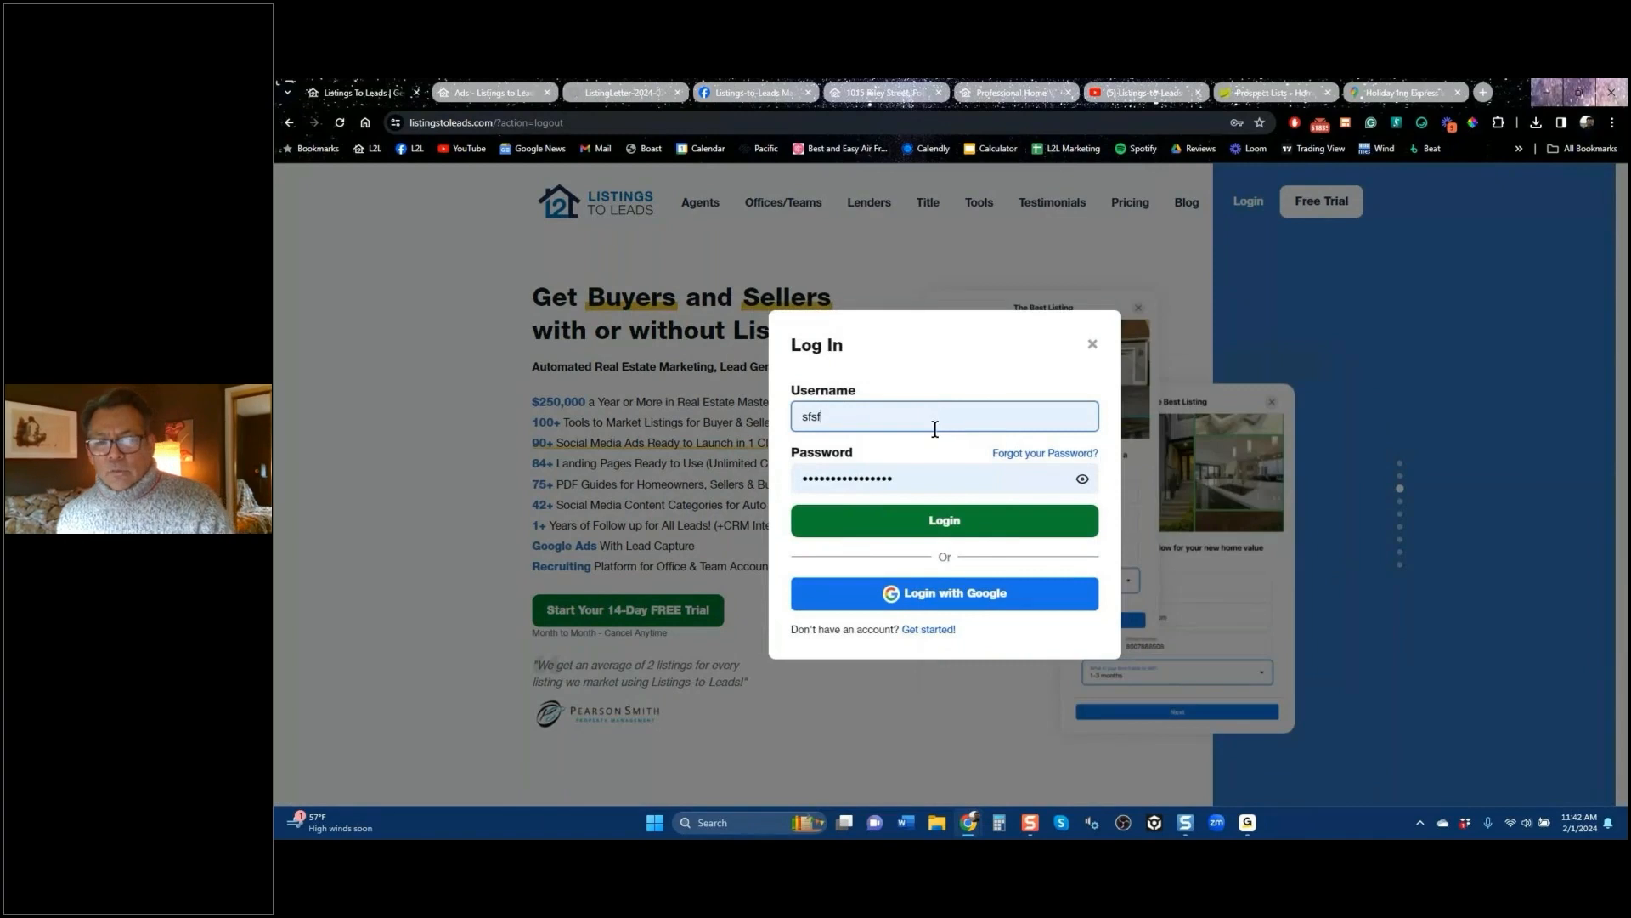
{"action": "left_click", "coordinate": [938, 527]}
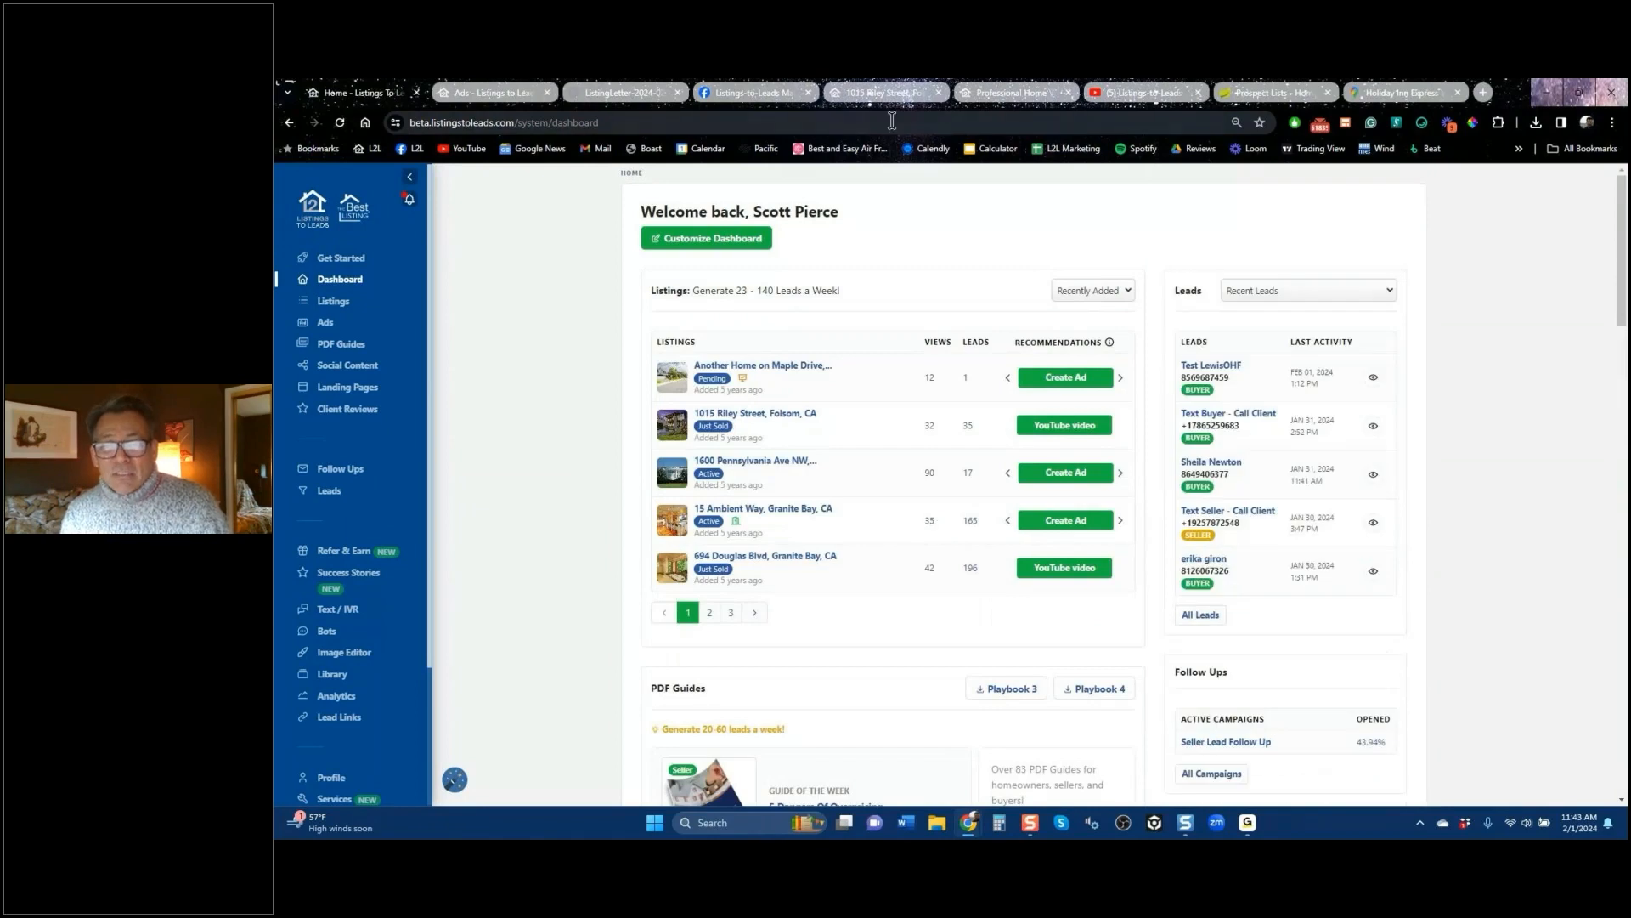
{"action": "left_click", "coordinate": [769, 93]}
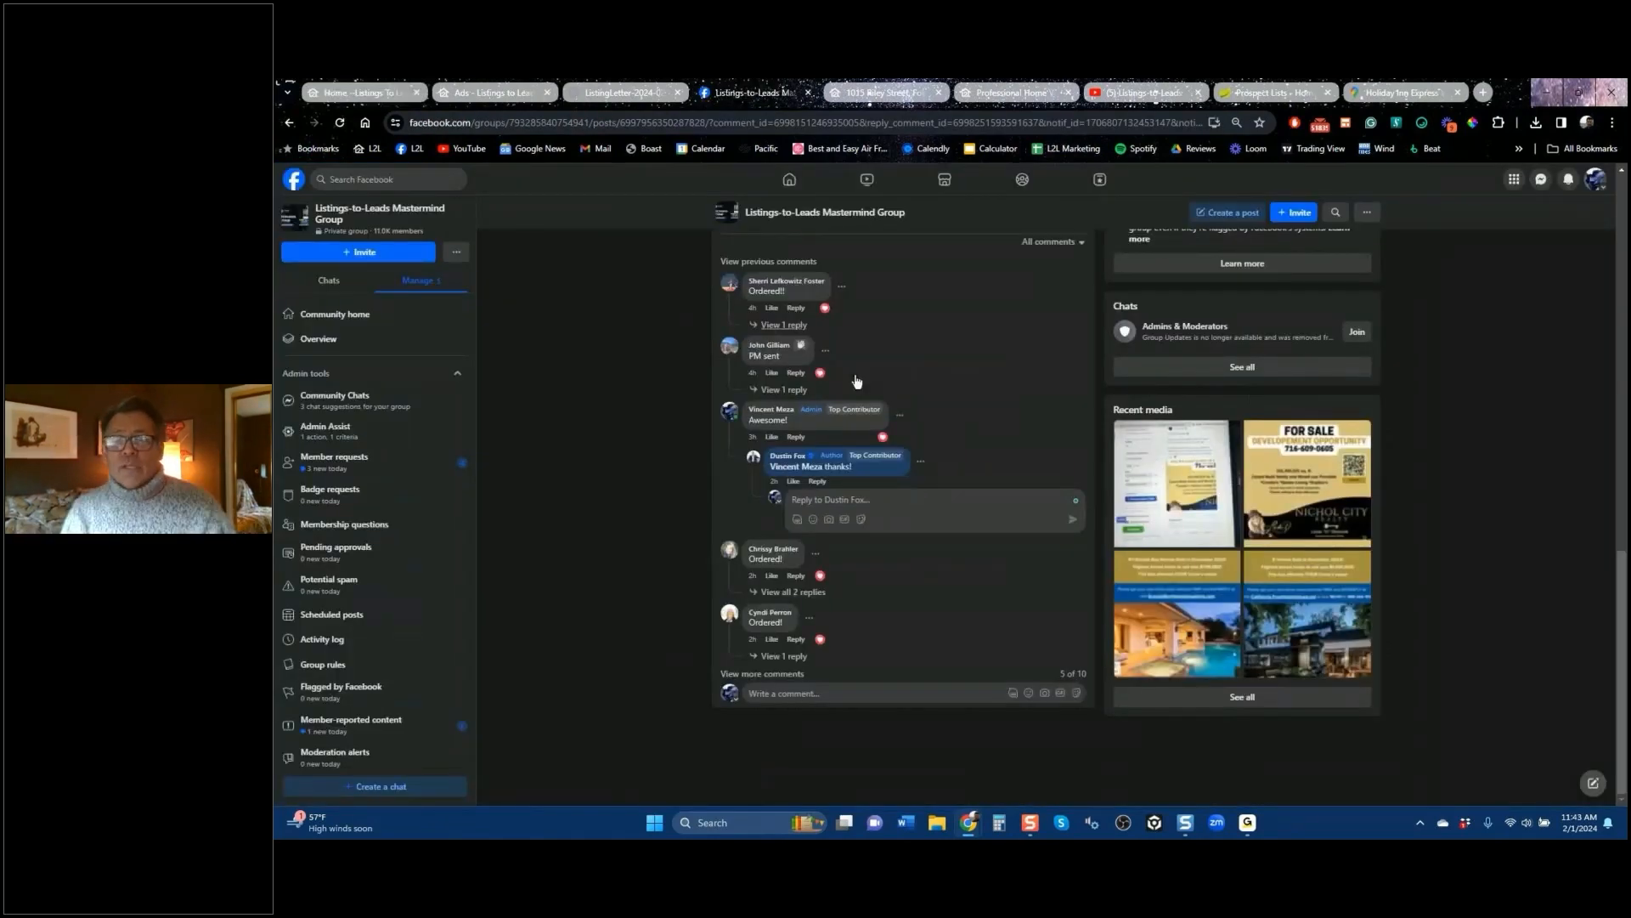
Step: Scroll through the Facebook home feed, then return to Listings to Leads and open Ads
{"action": "left_click", "coordinate": [799, 183]}
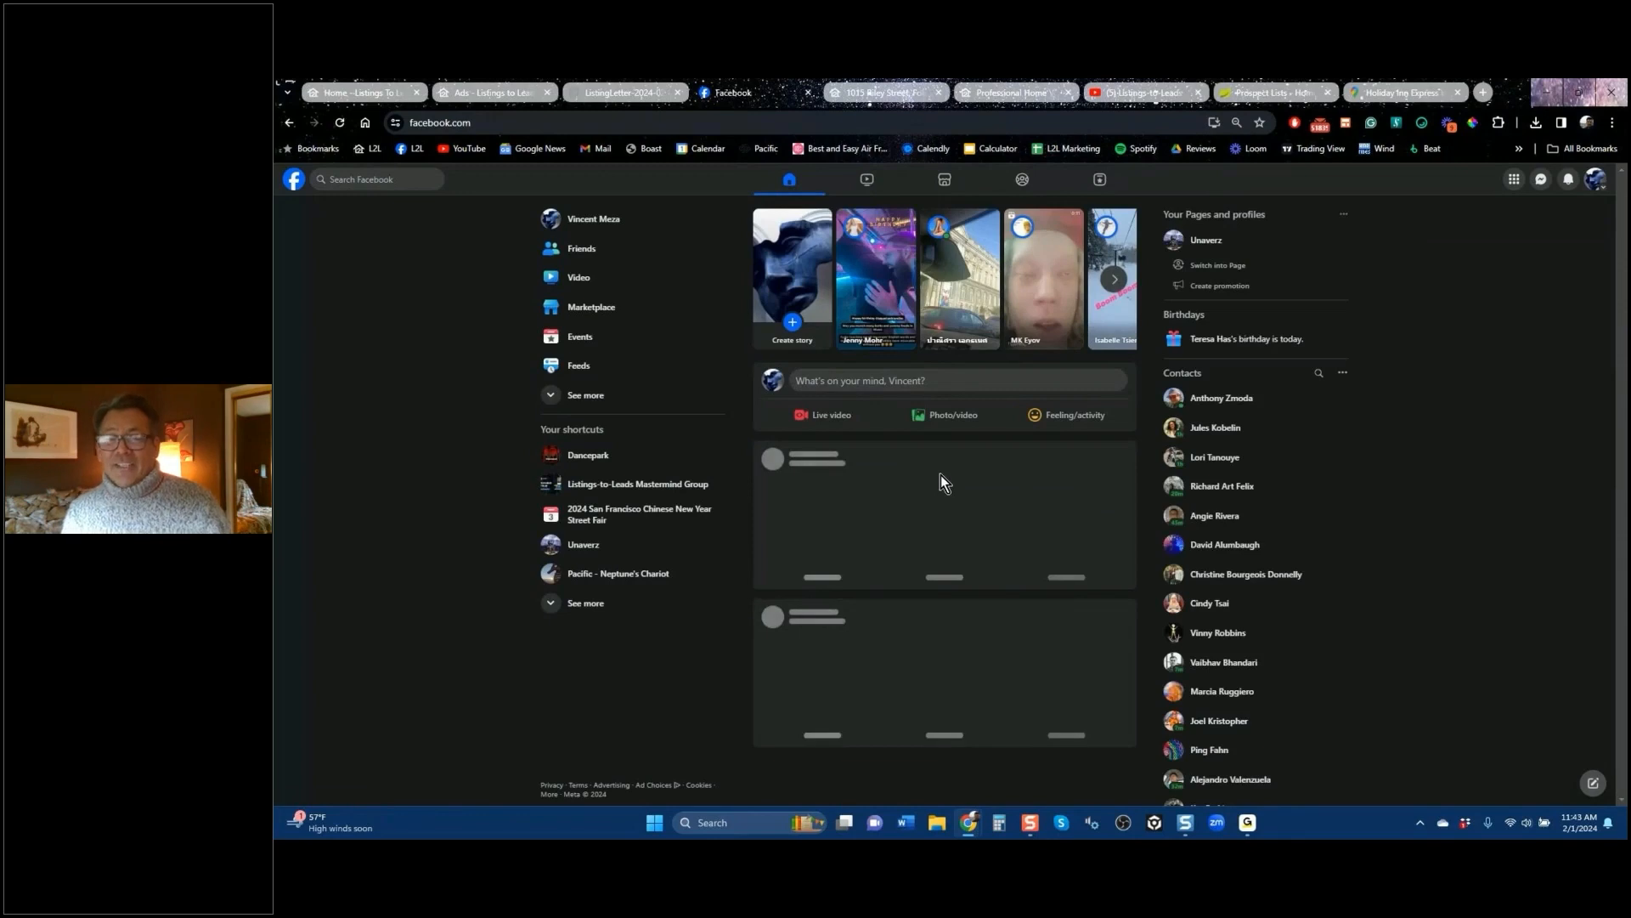
{"action": "scroll", "coordinate": [940, 476], "scroll_direction": "down", "scroll_amount": 3}
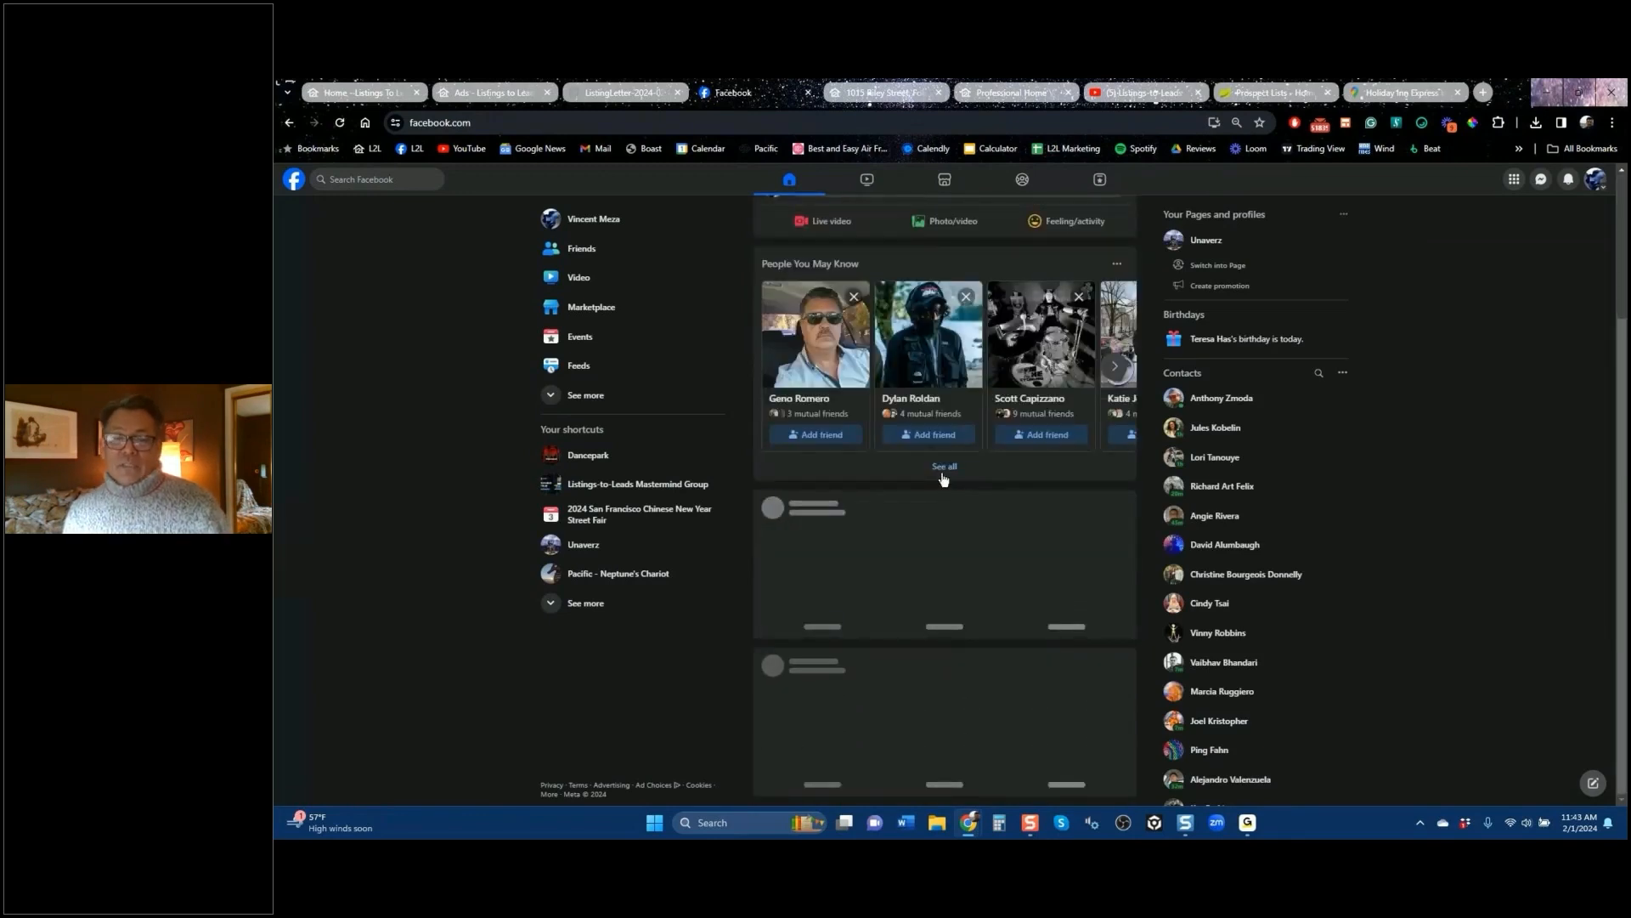
{"action": "scroll", "coordinate": [953, 511], "scroll_direction": "down", "scroll_amount": 5}
{"action": "scroll", "coordinate": [953, 512], "scroll_direction": "down", "scroll_amount": 5}
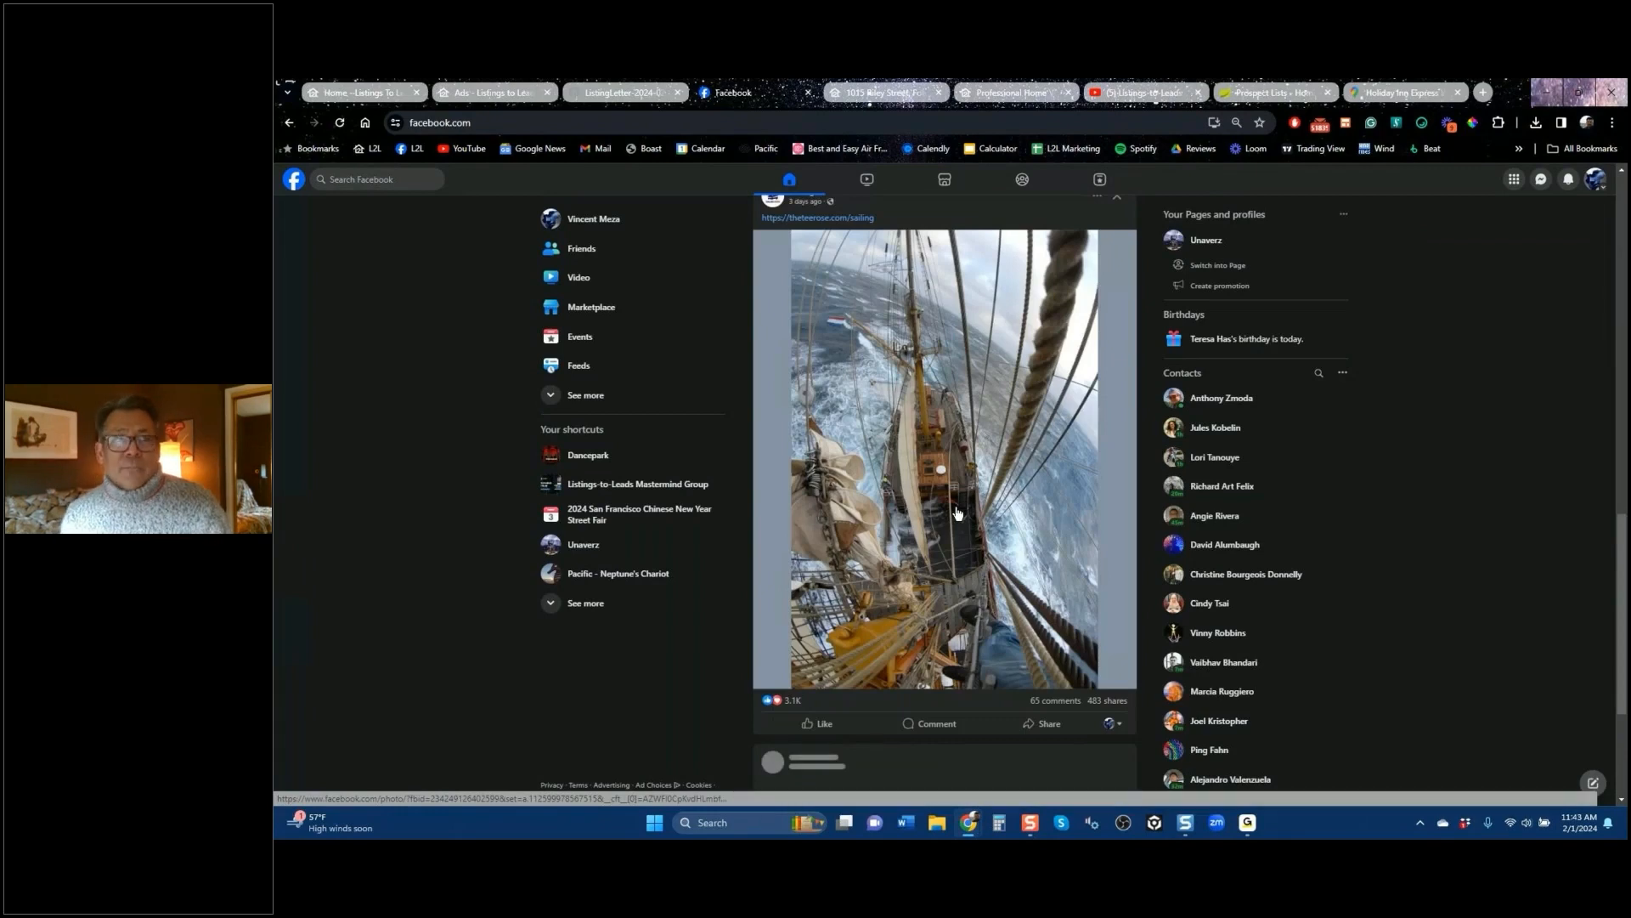
{"action": "left_click", "coordinate": [391, 90]}
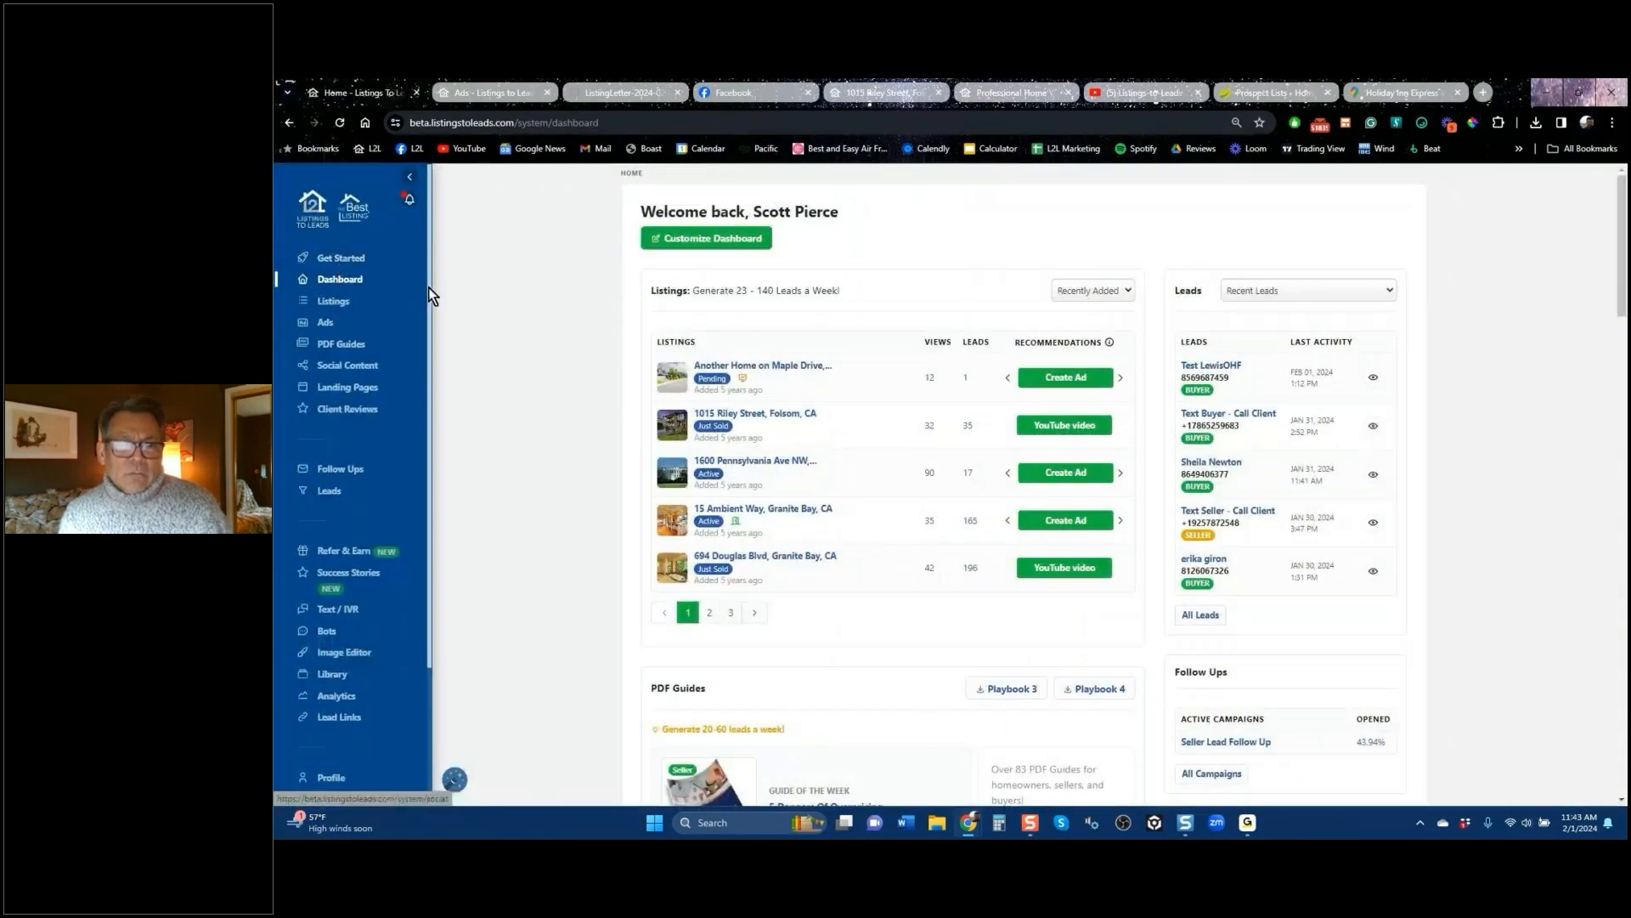
{"action": "left_click", "coordinate": [326, 332]}
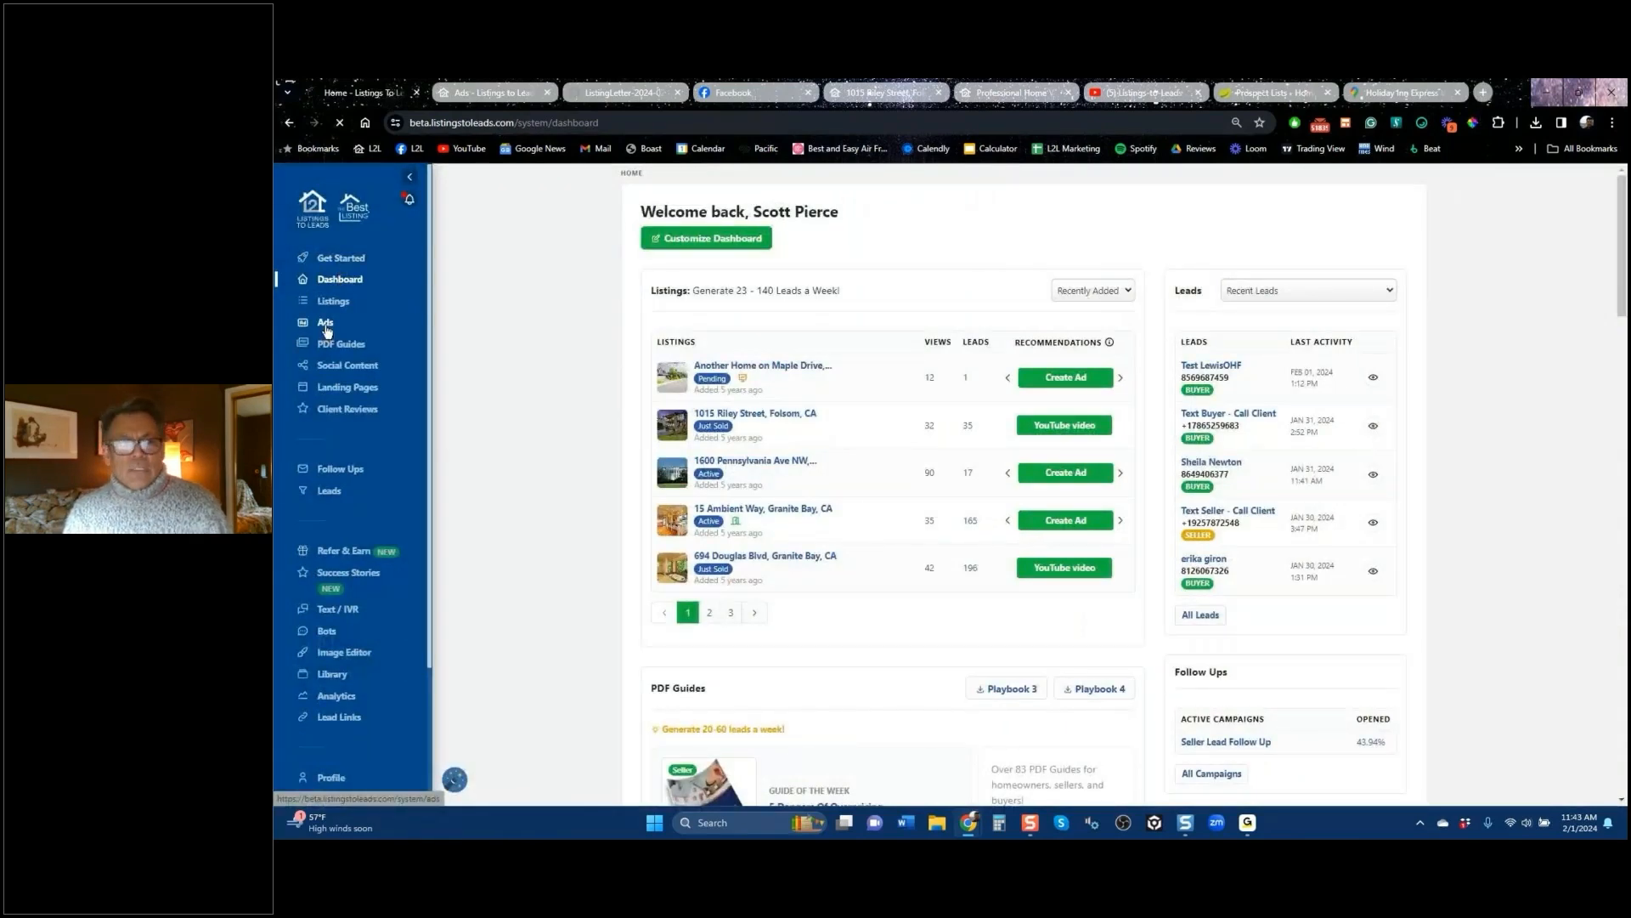
Step: Search Google for 'how do i sell my home' in a new tab, then return to Ads
{"action": "left_click", "coordinate": [1482, 93]}
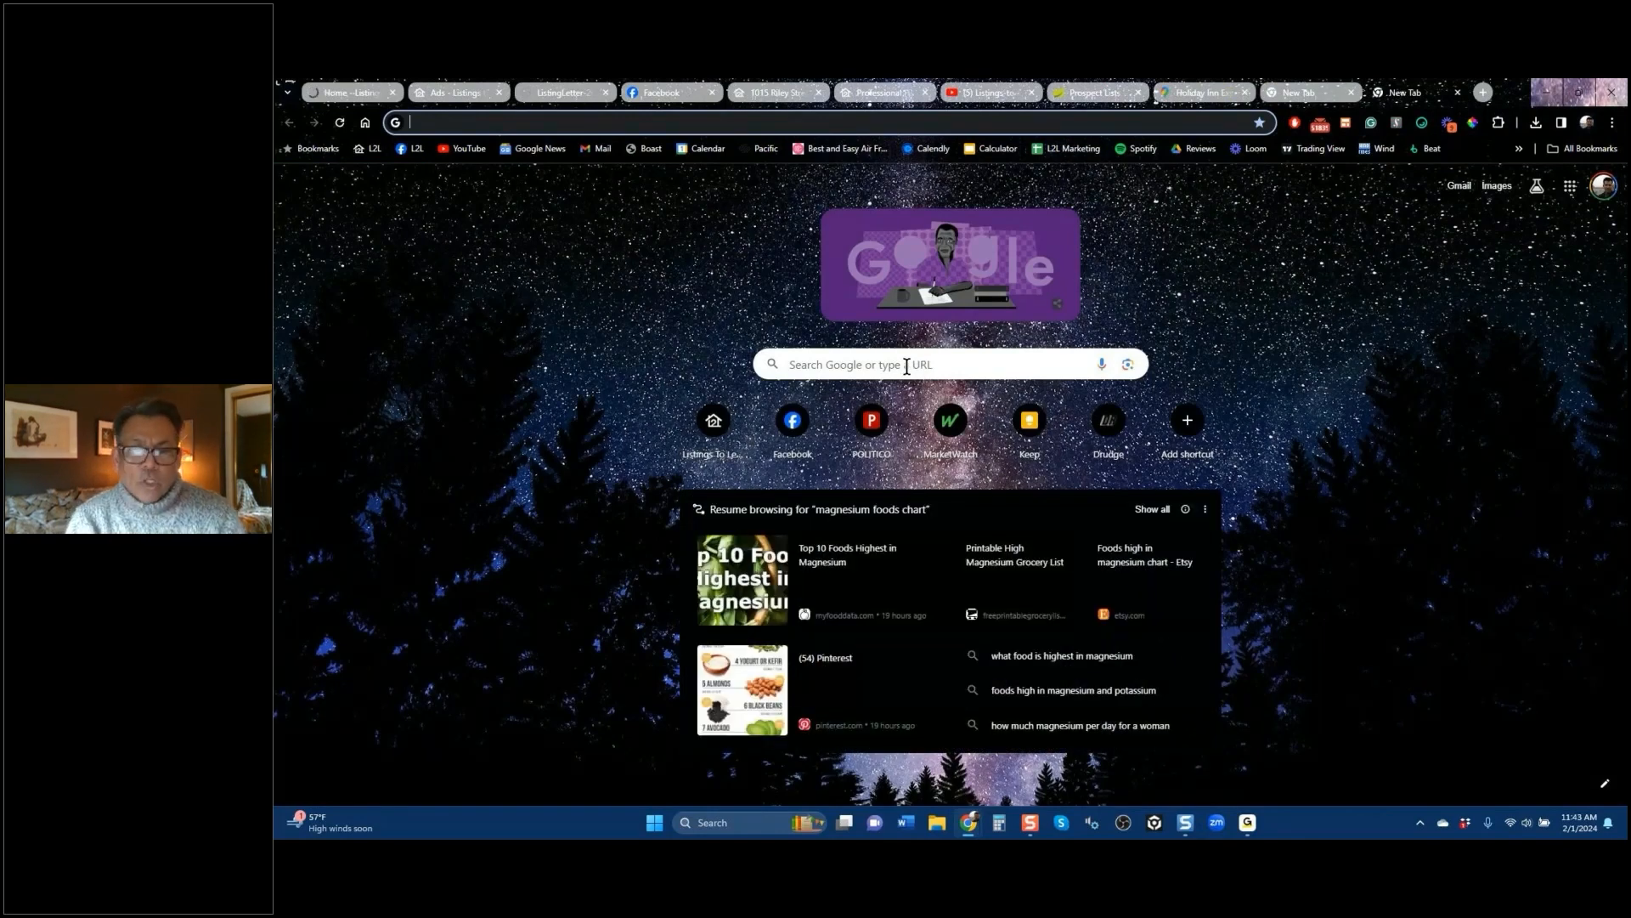
{"action": "left_click", "coordinate": [906, 366]}
{"action": "type", "text": "how do i"}
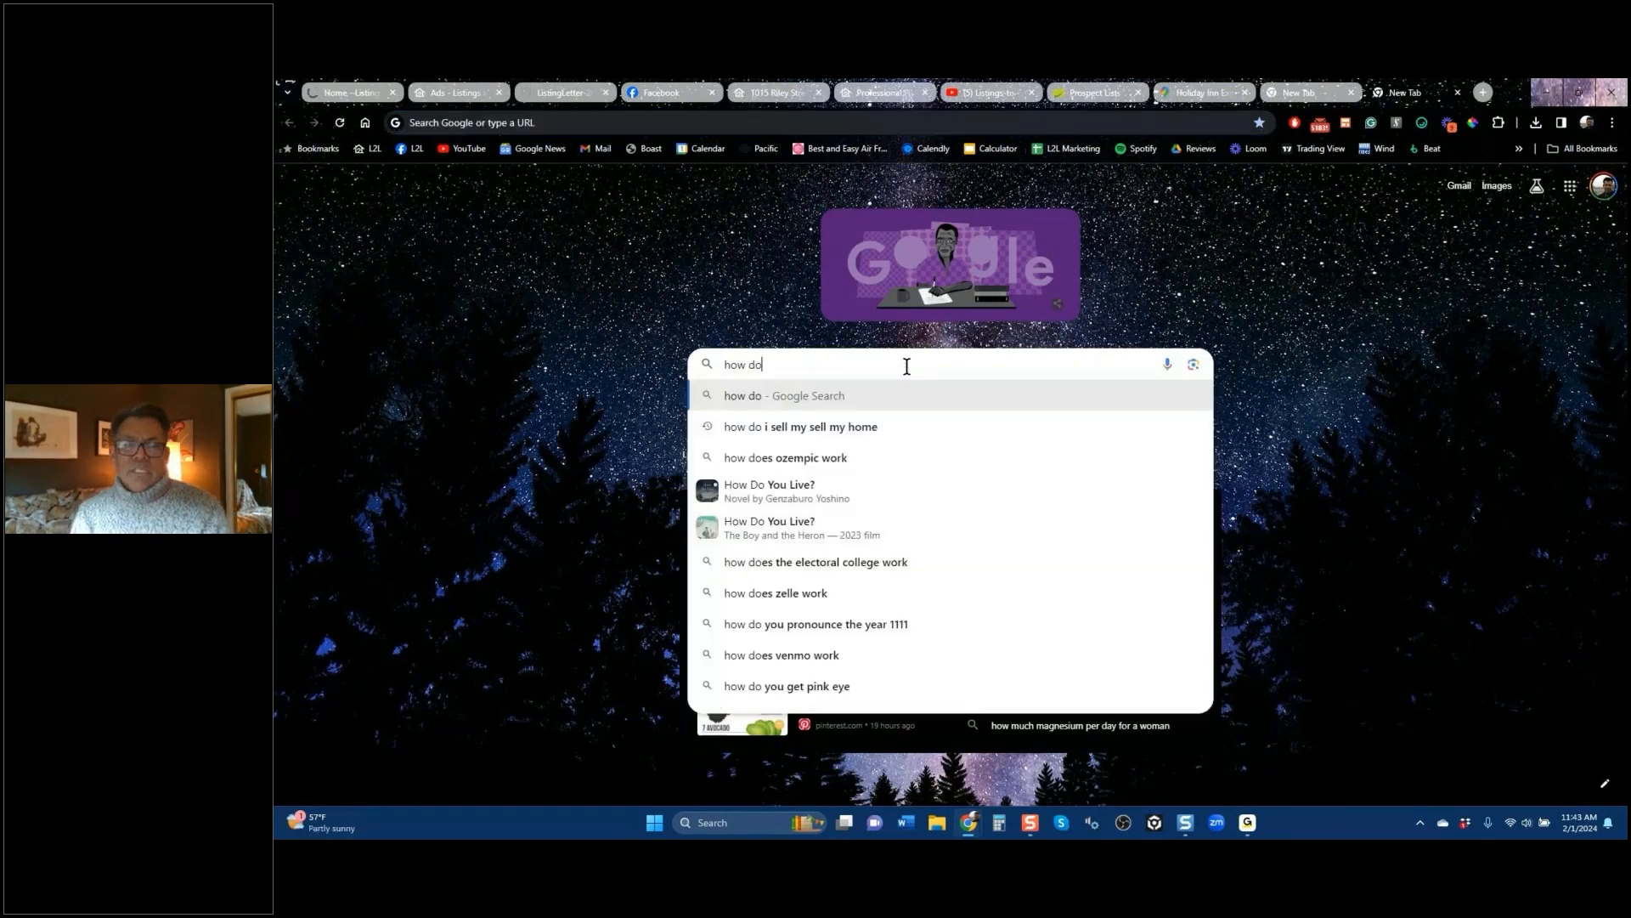
{"action": "key", "text": "Down"}
{"action": "key", "text": "Return"}
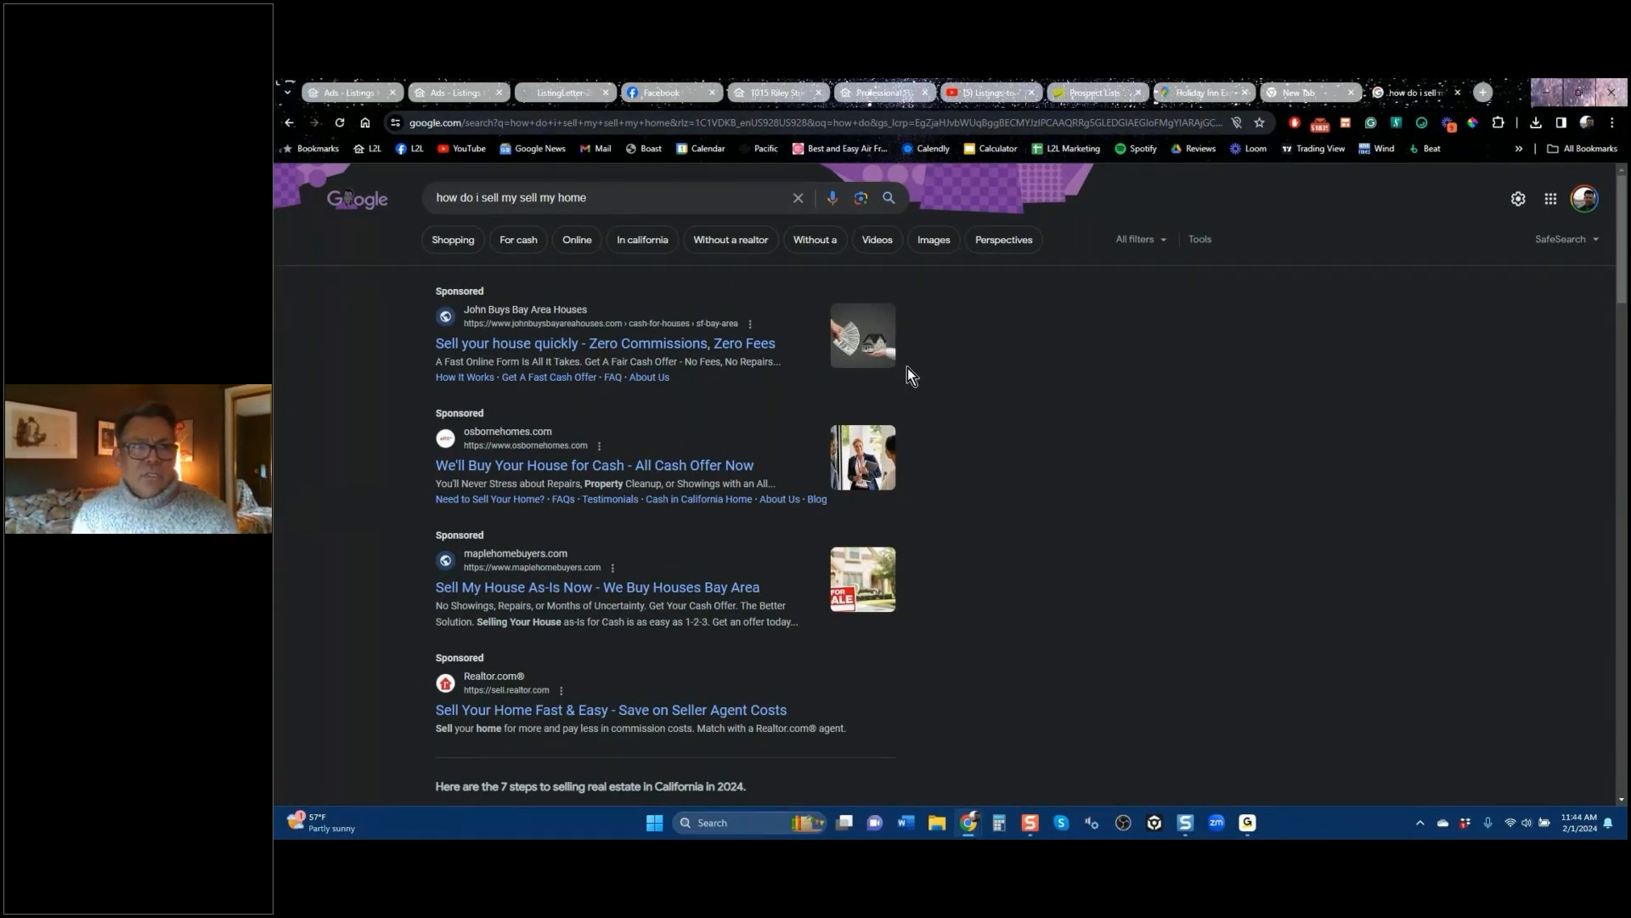
{"action": "left_click", "coordinate": [346, 93]}
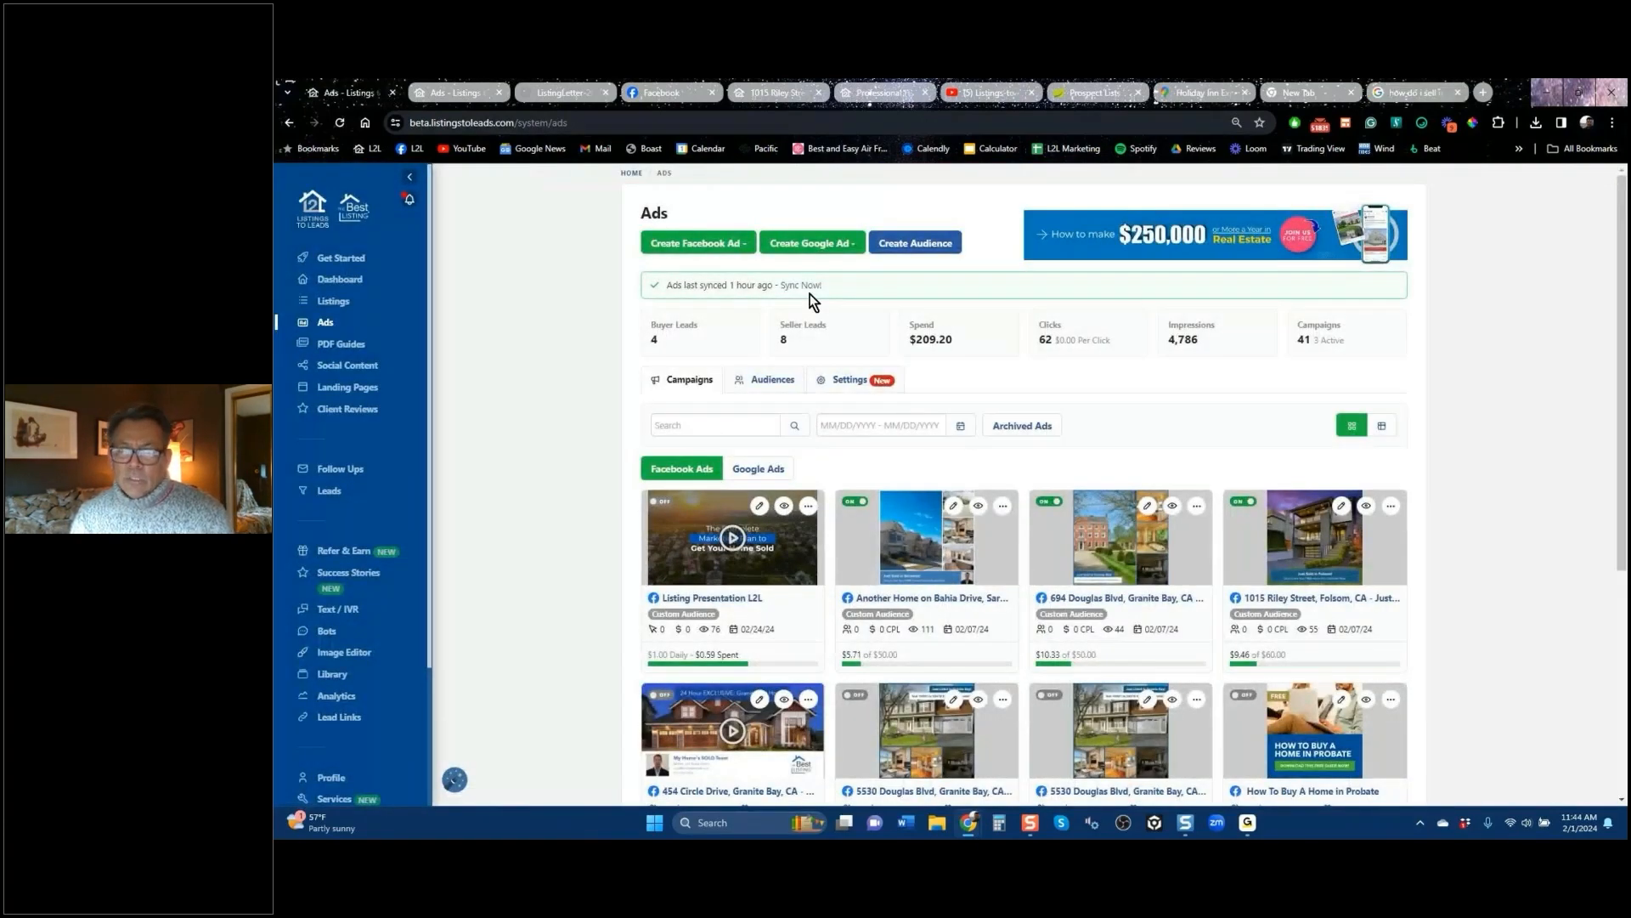
Step: Create a Google landing page ad using the Orinda landing page
{"action": "left_click", "coordinate": [812, 243]}
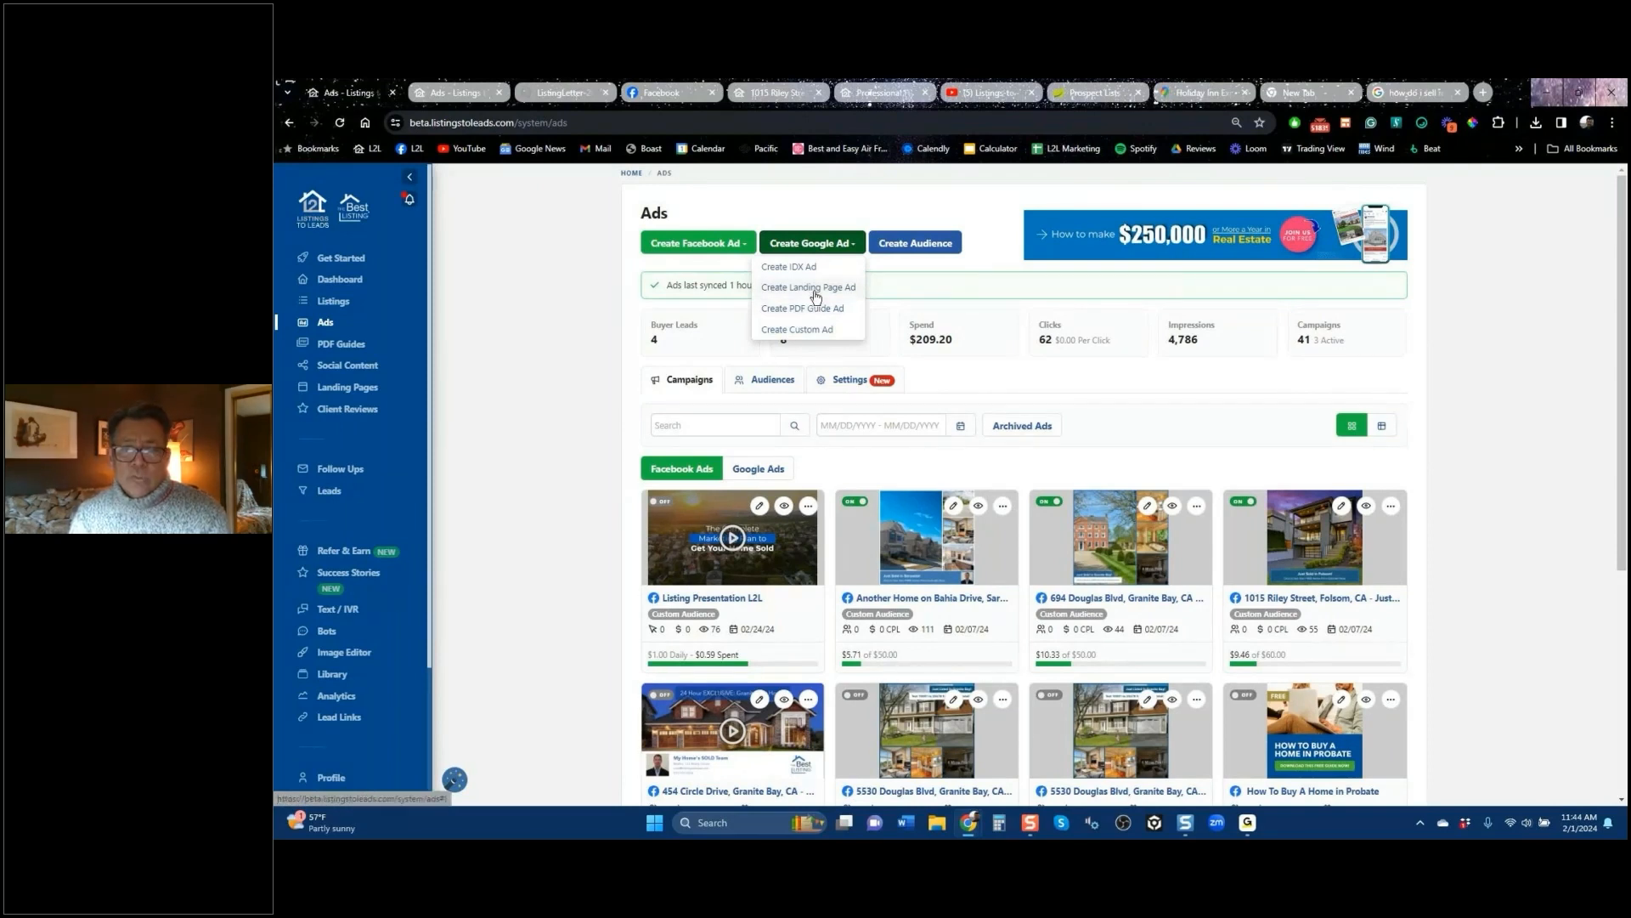
{"action": "left_click", "coordinate": [816, 289]}
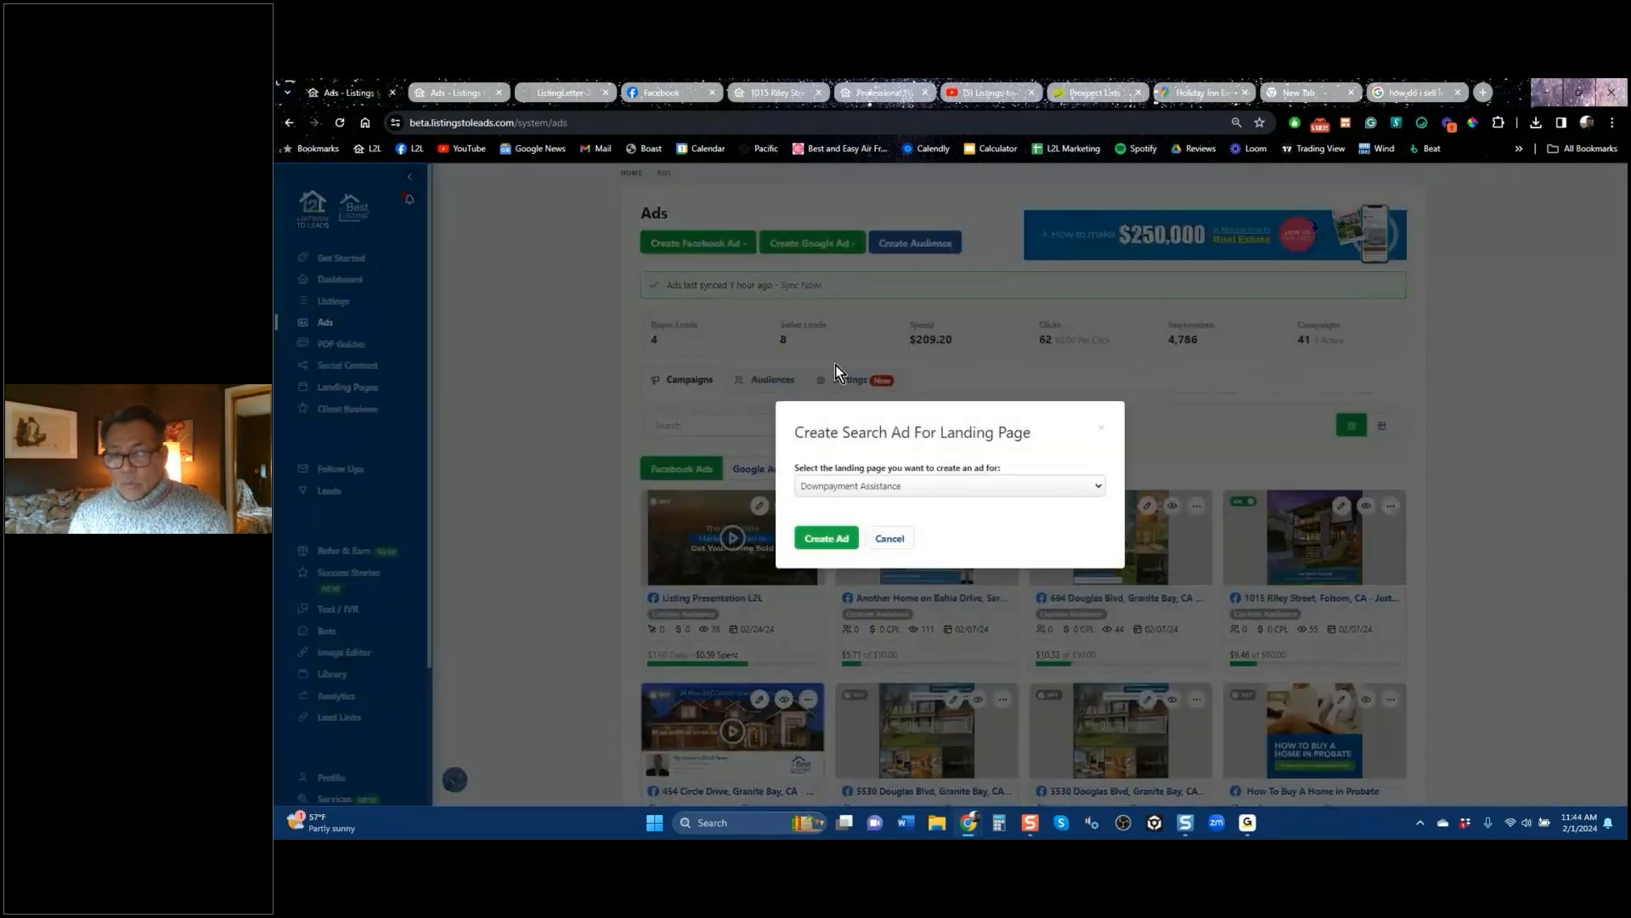
{"action": "left_click", "coordinate": [960, 488]}
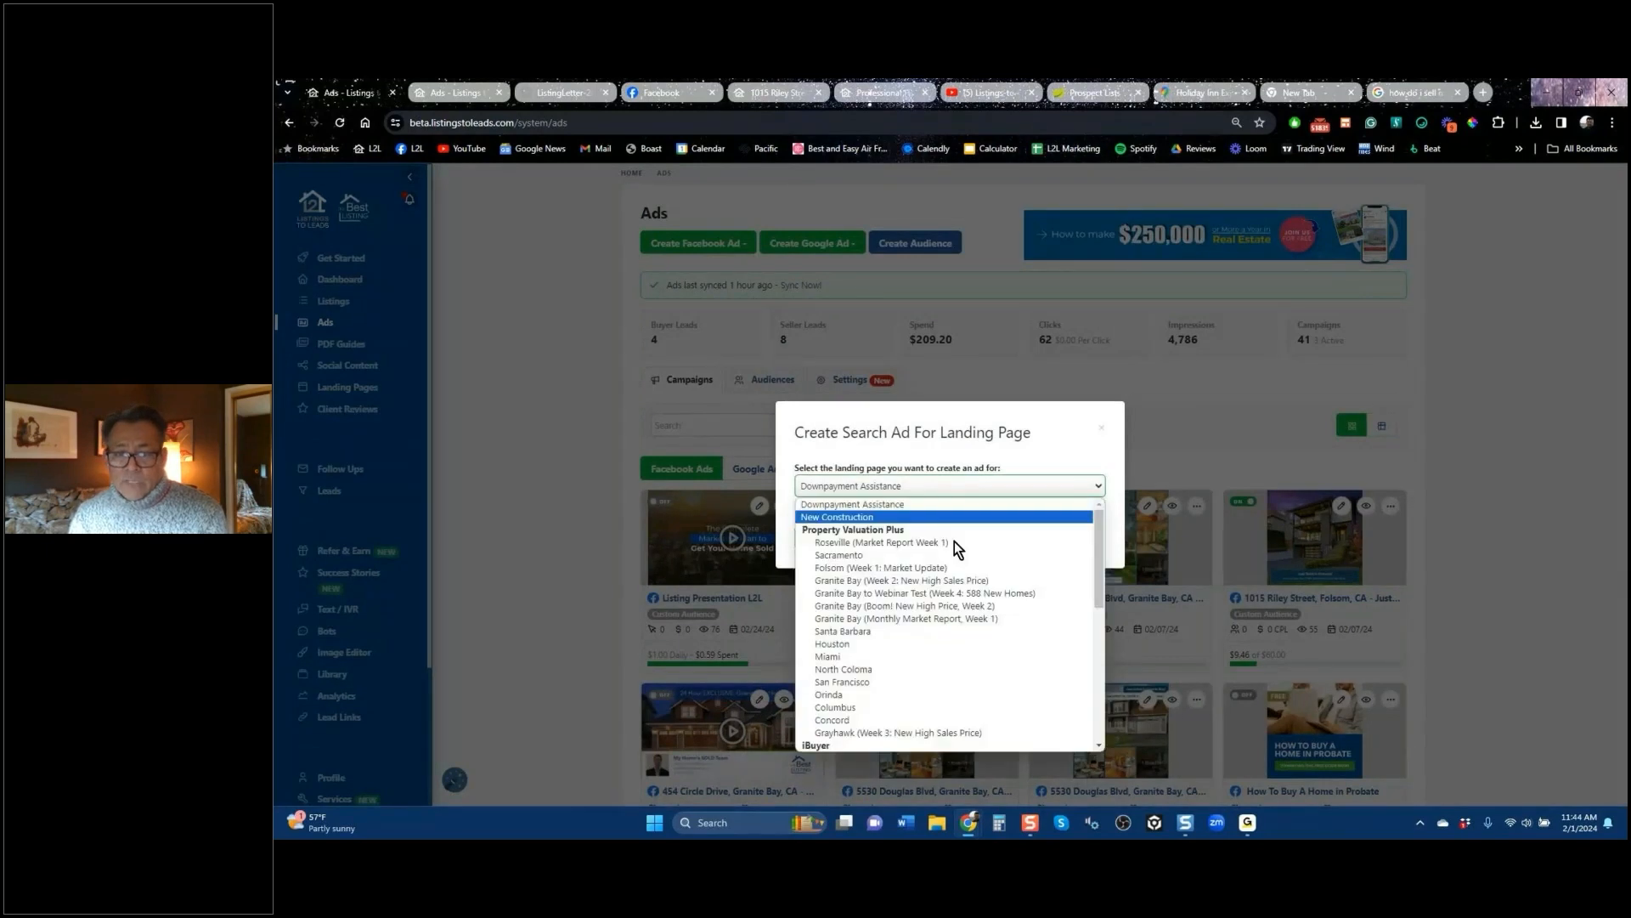
{"action": "left_click", "coordinate": [894, 702]}
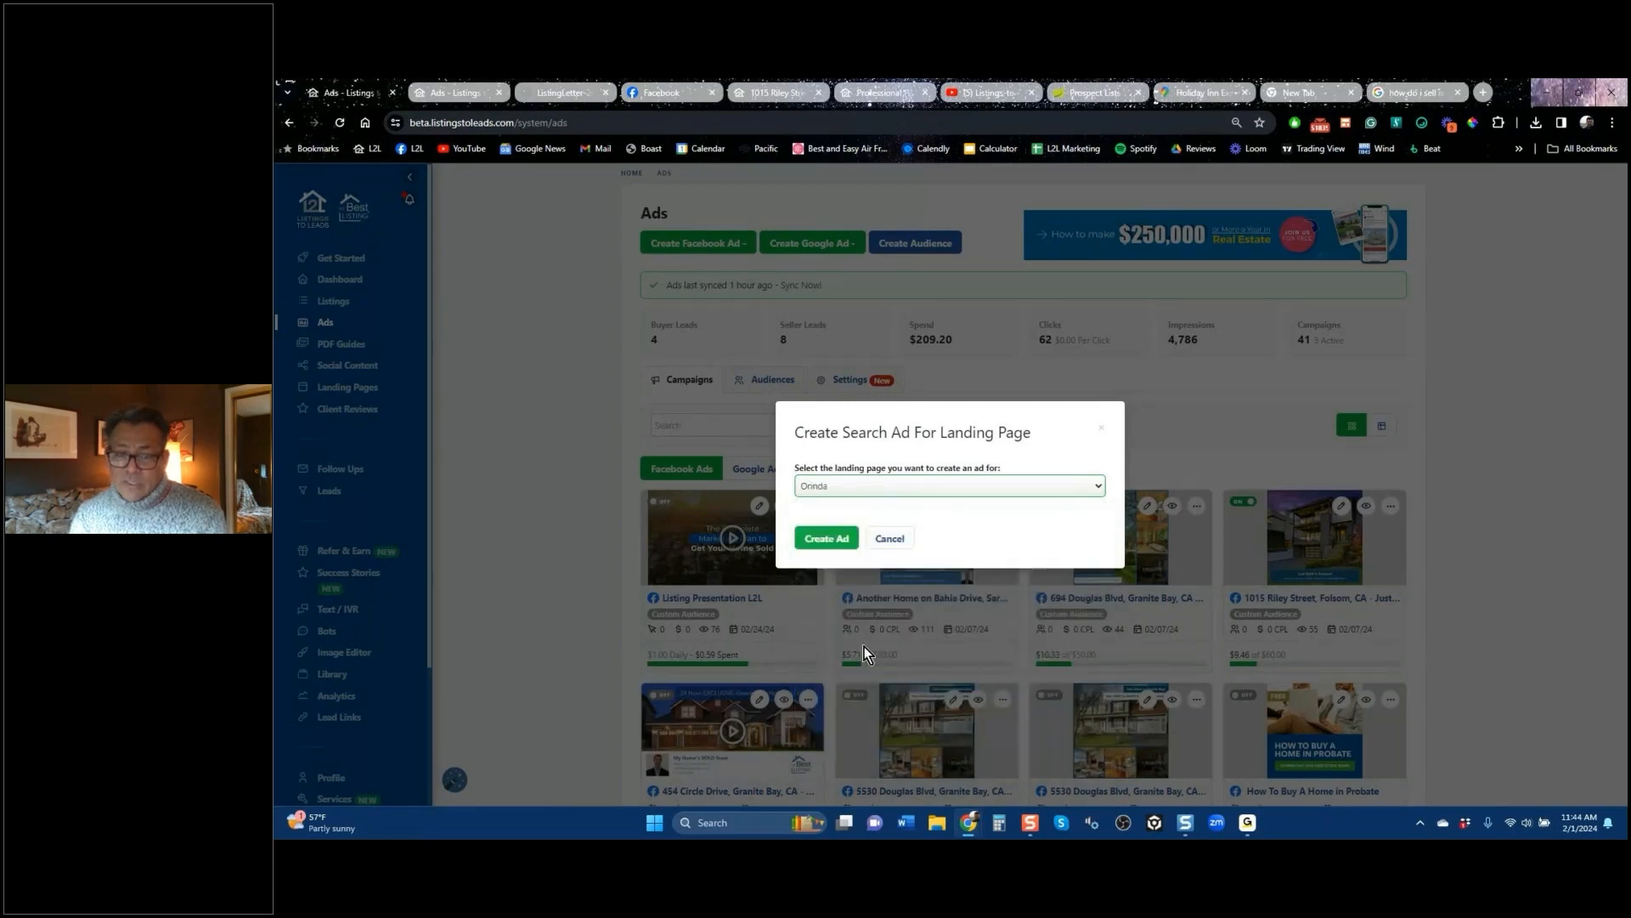
{"action": "left_click", "coordinate": [826, 541]}
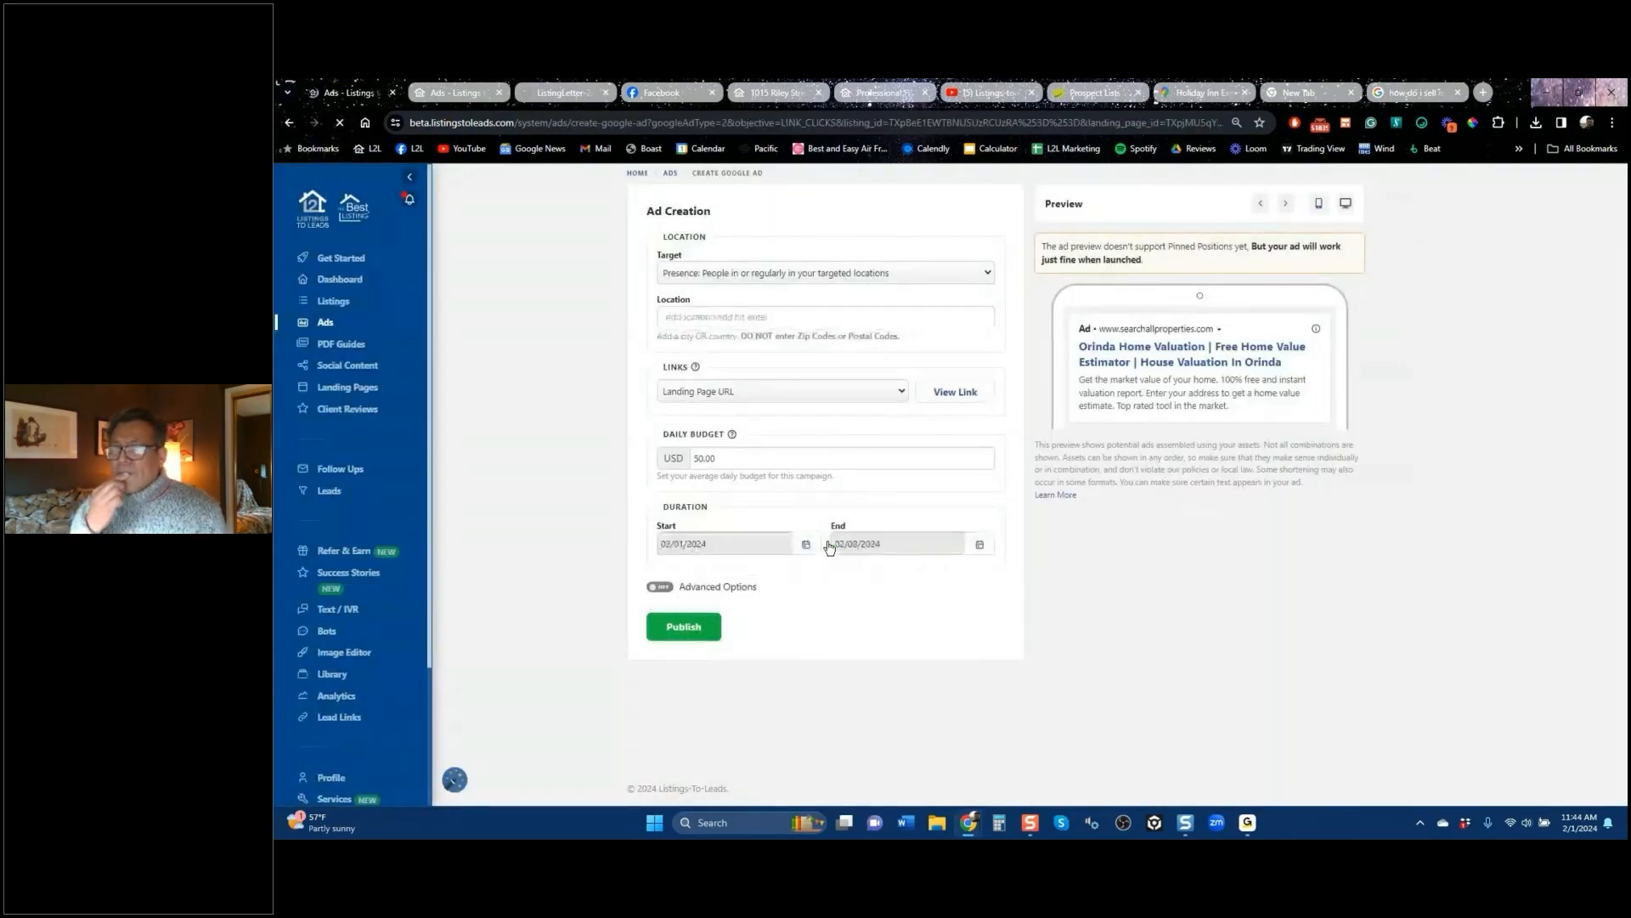
Step: Keep Presence targeting and set the ad location to Orinda, California
{"action": "left_click", "coordinate": [892, 272]}
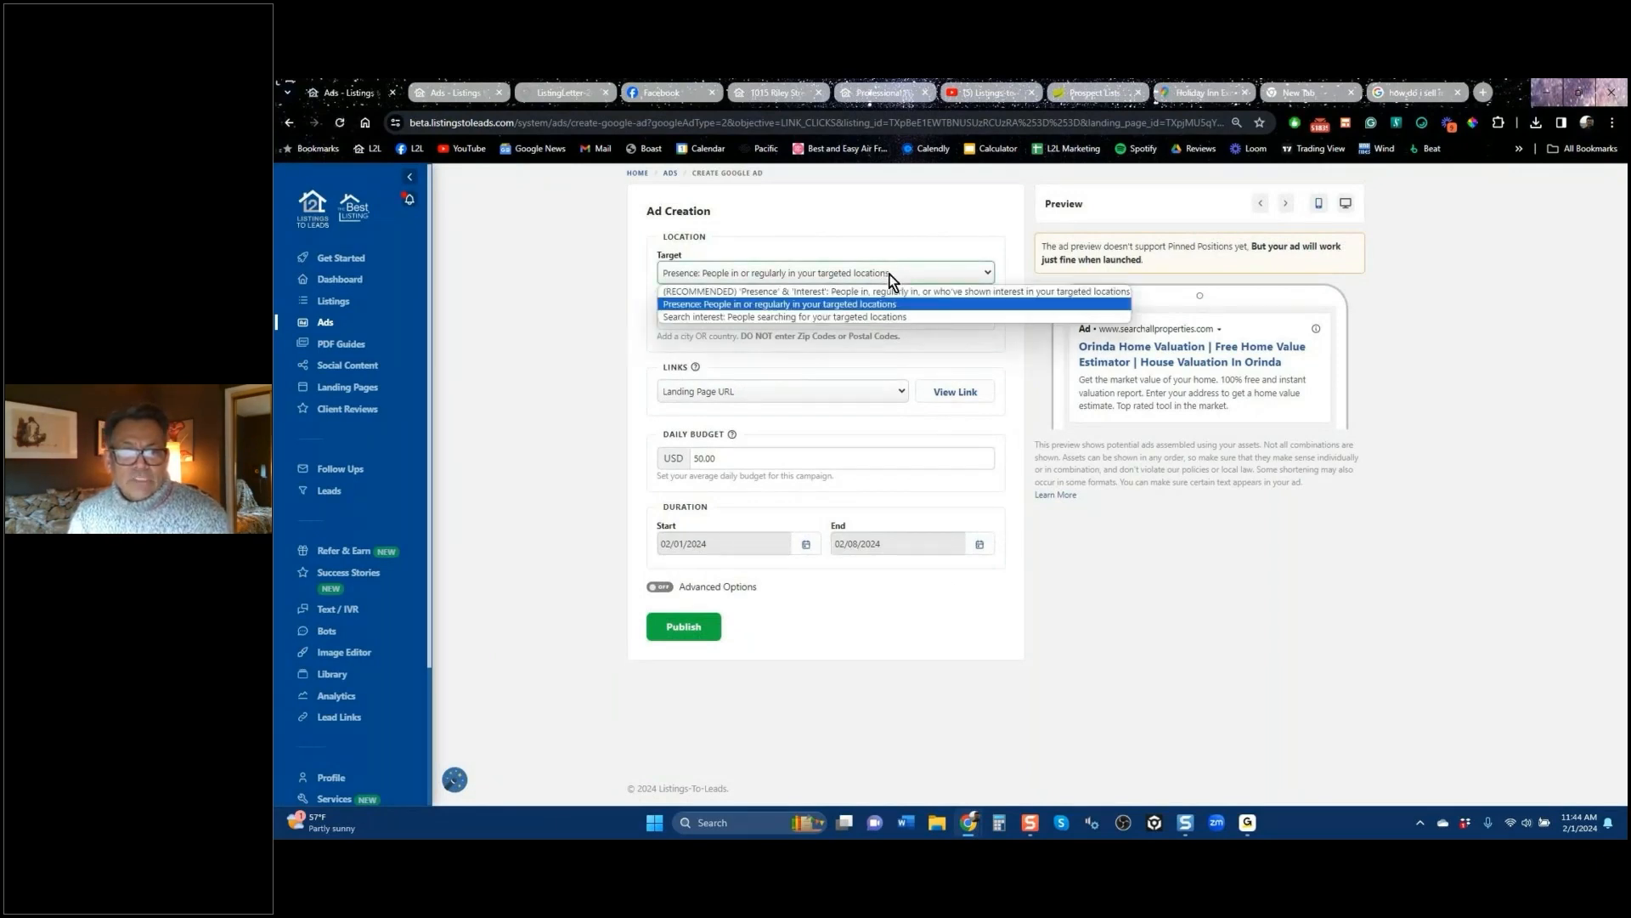
{"action": "left_click", "coordinate": [892, 274]}
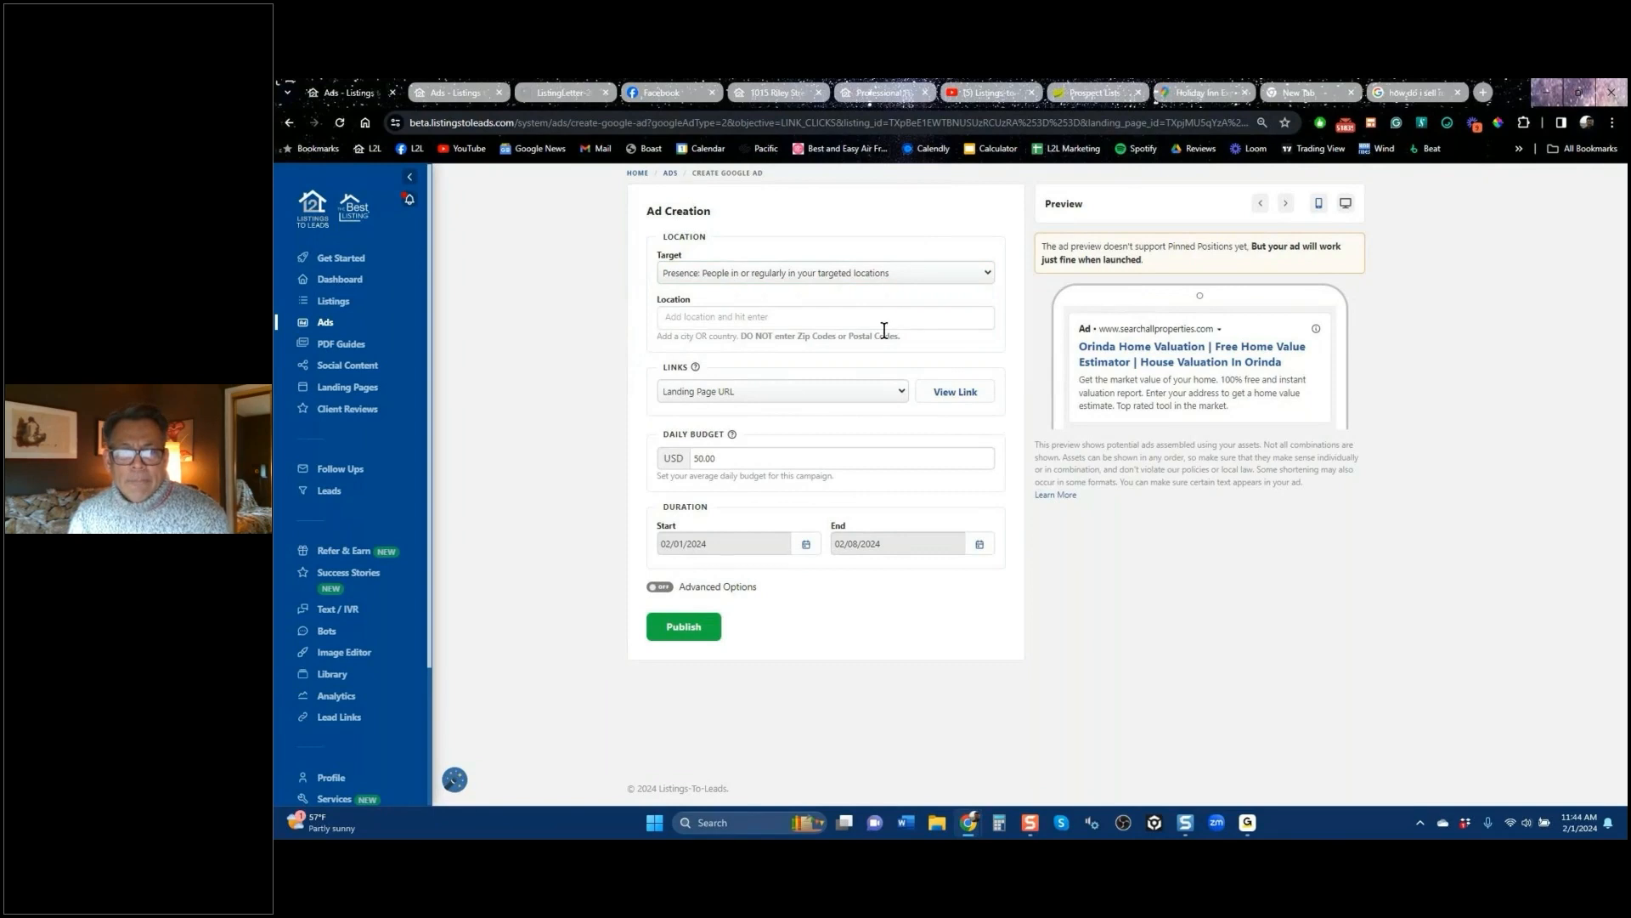
{"action": "type", "text": "orinda"}
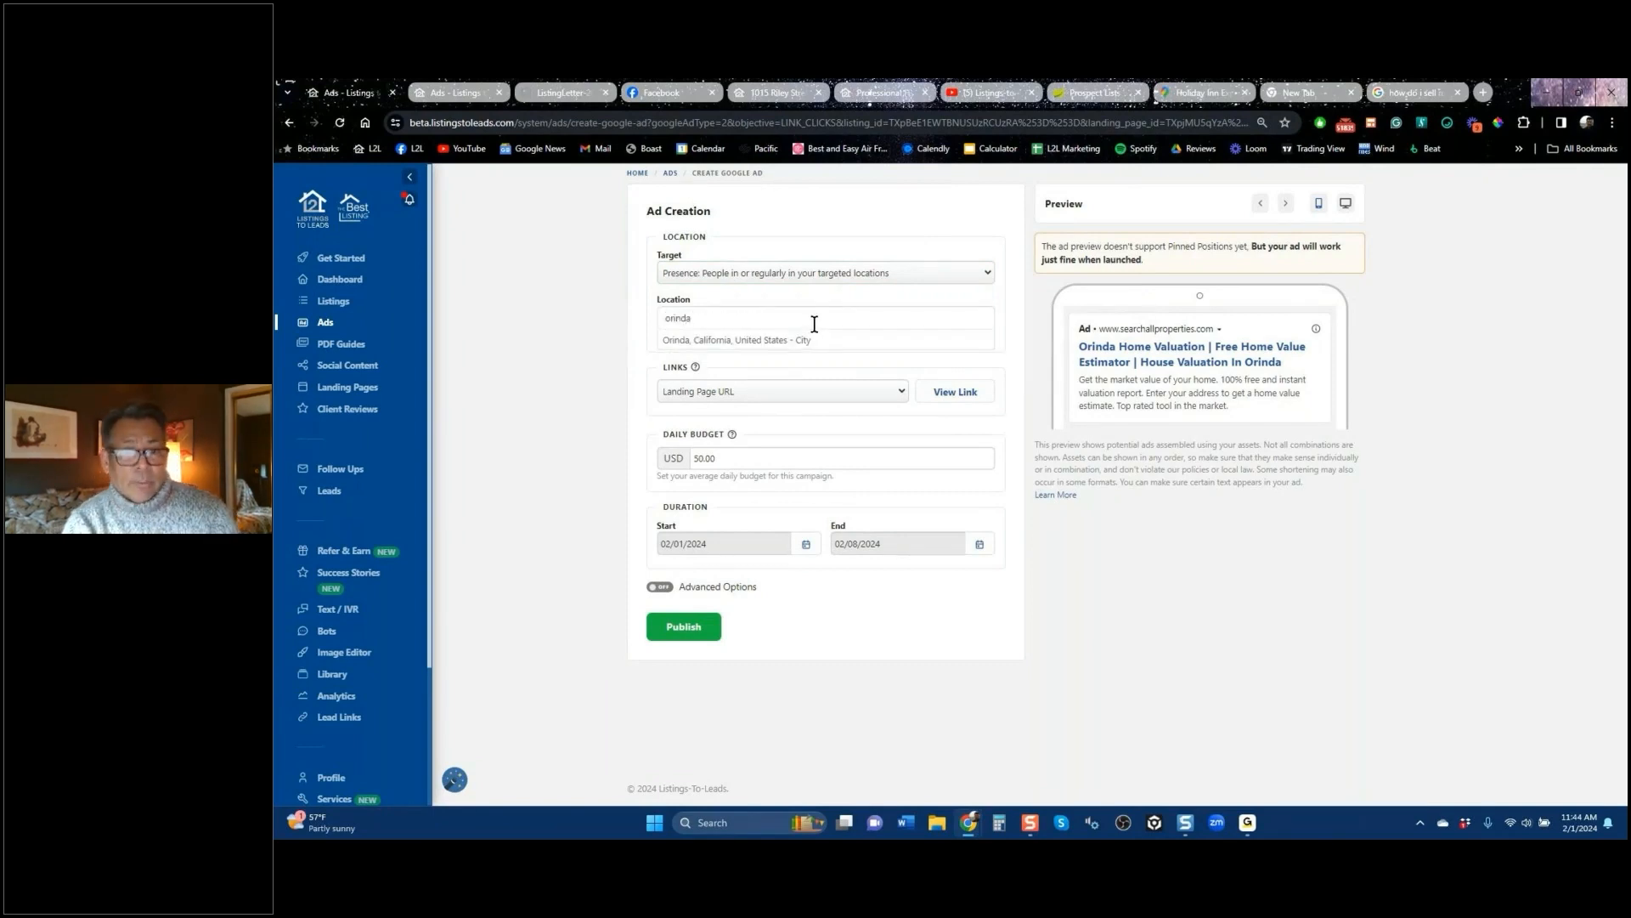
{"action": "key", "text": "Return"}
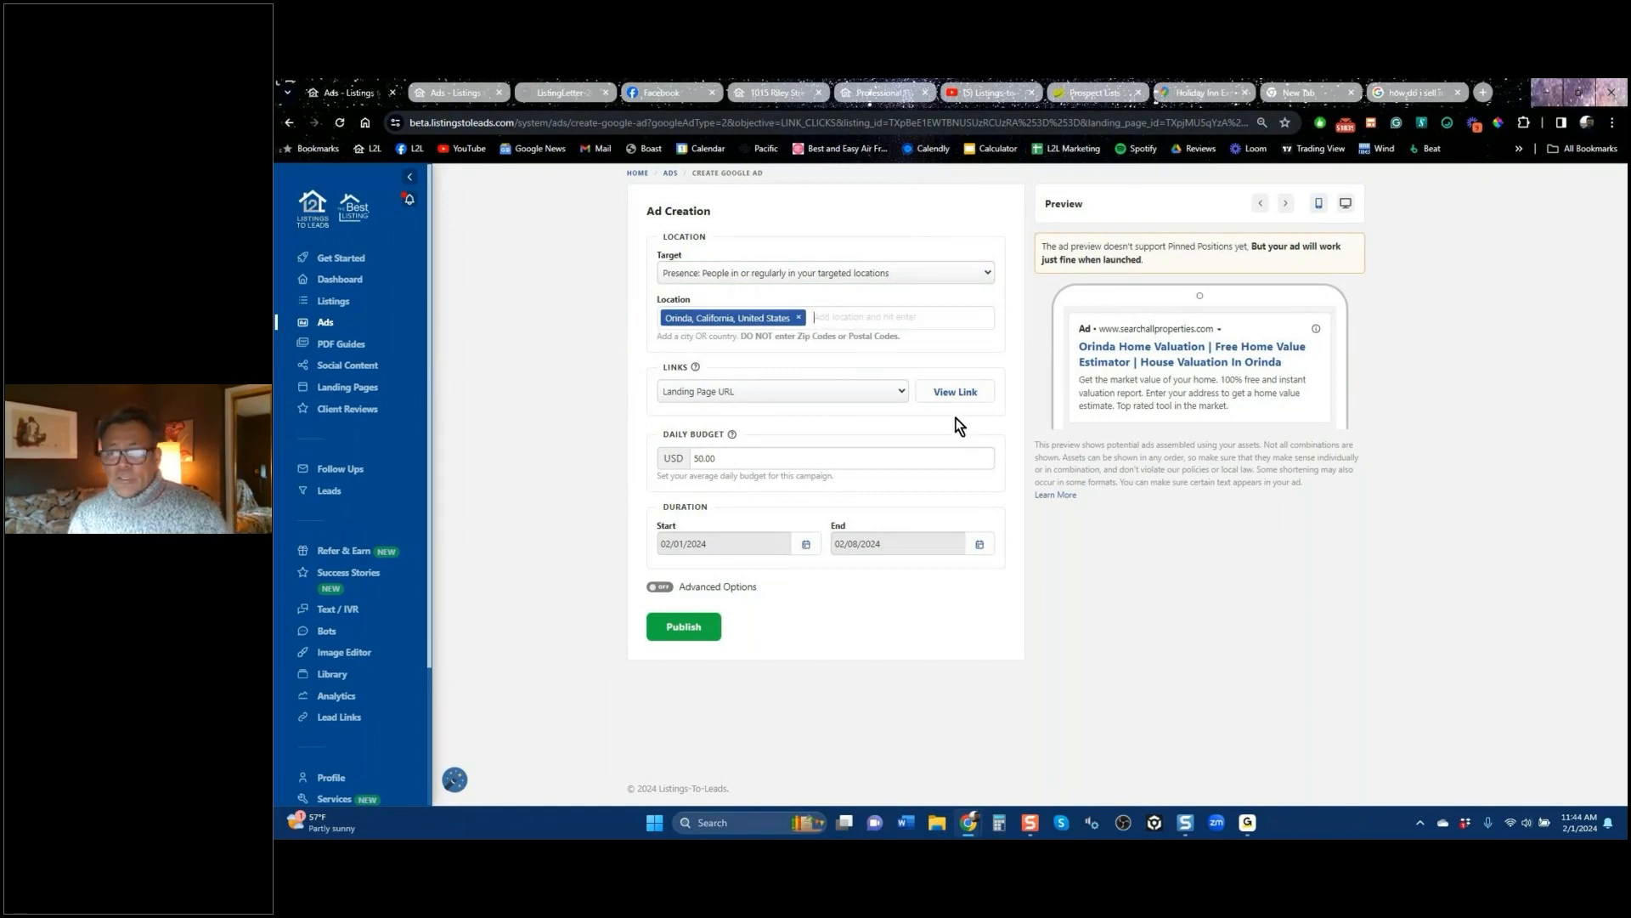
Step: Preview the linked landing page and the desktop ad layout, then compare with Google's results
{"action": "left_click", "coordinate": [962, 396]}
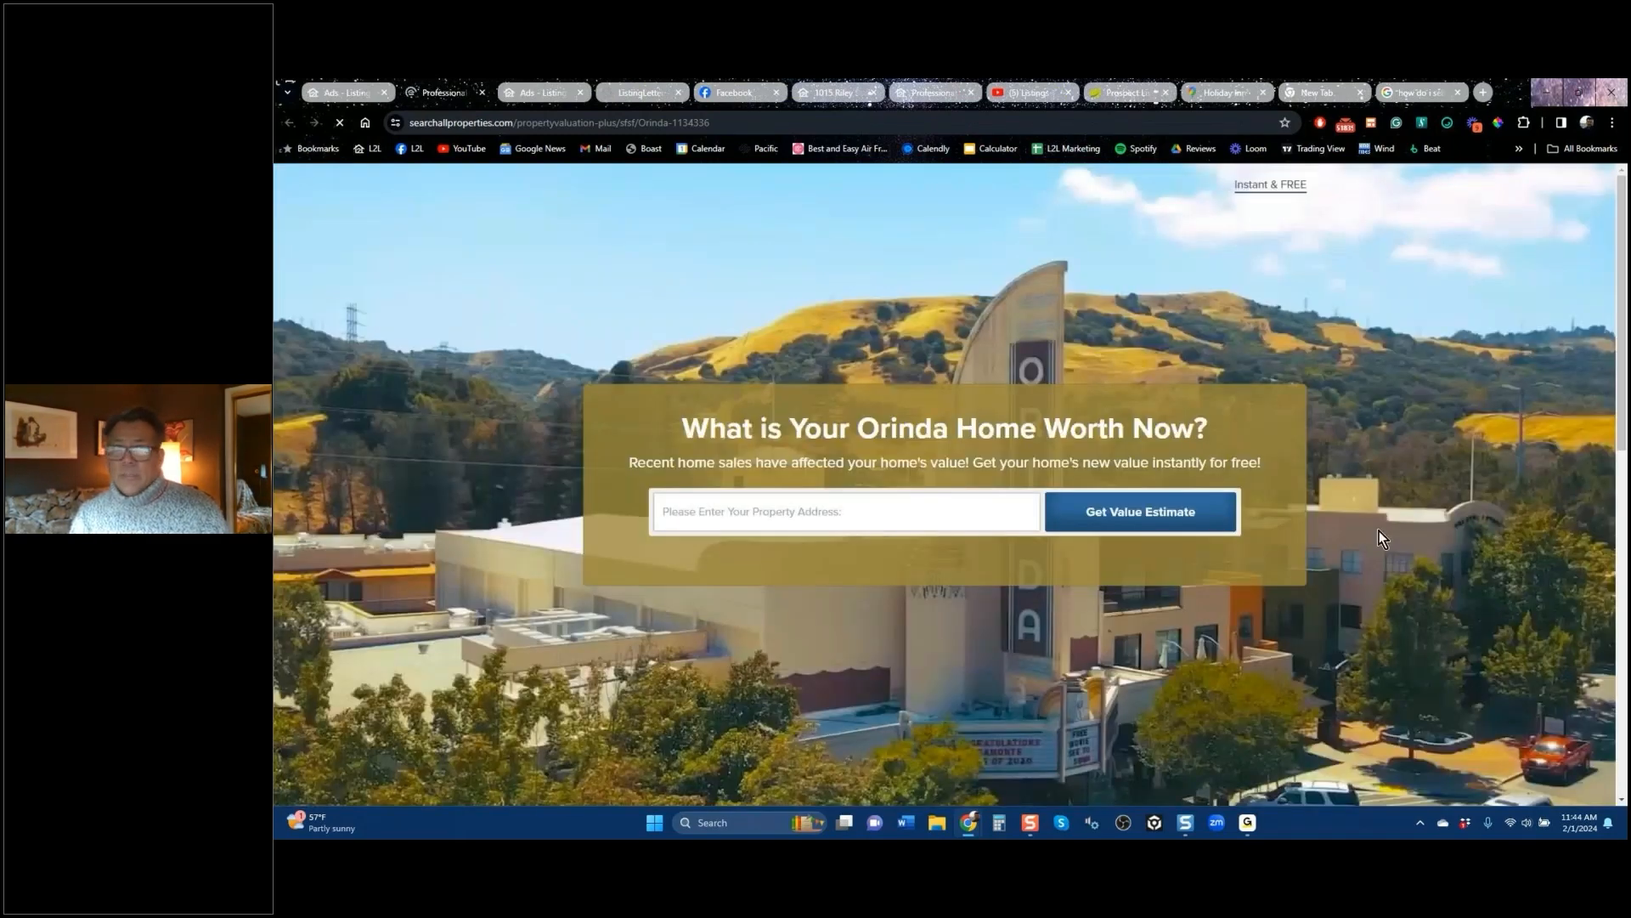
{"action": "left_click", "coordinate": [347, 93]}
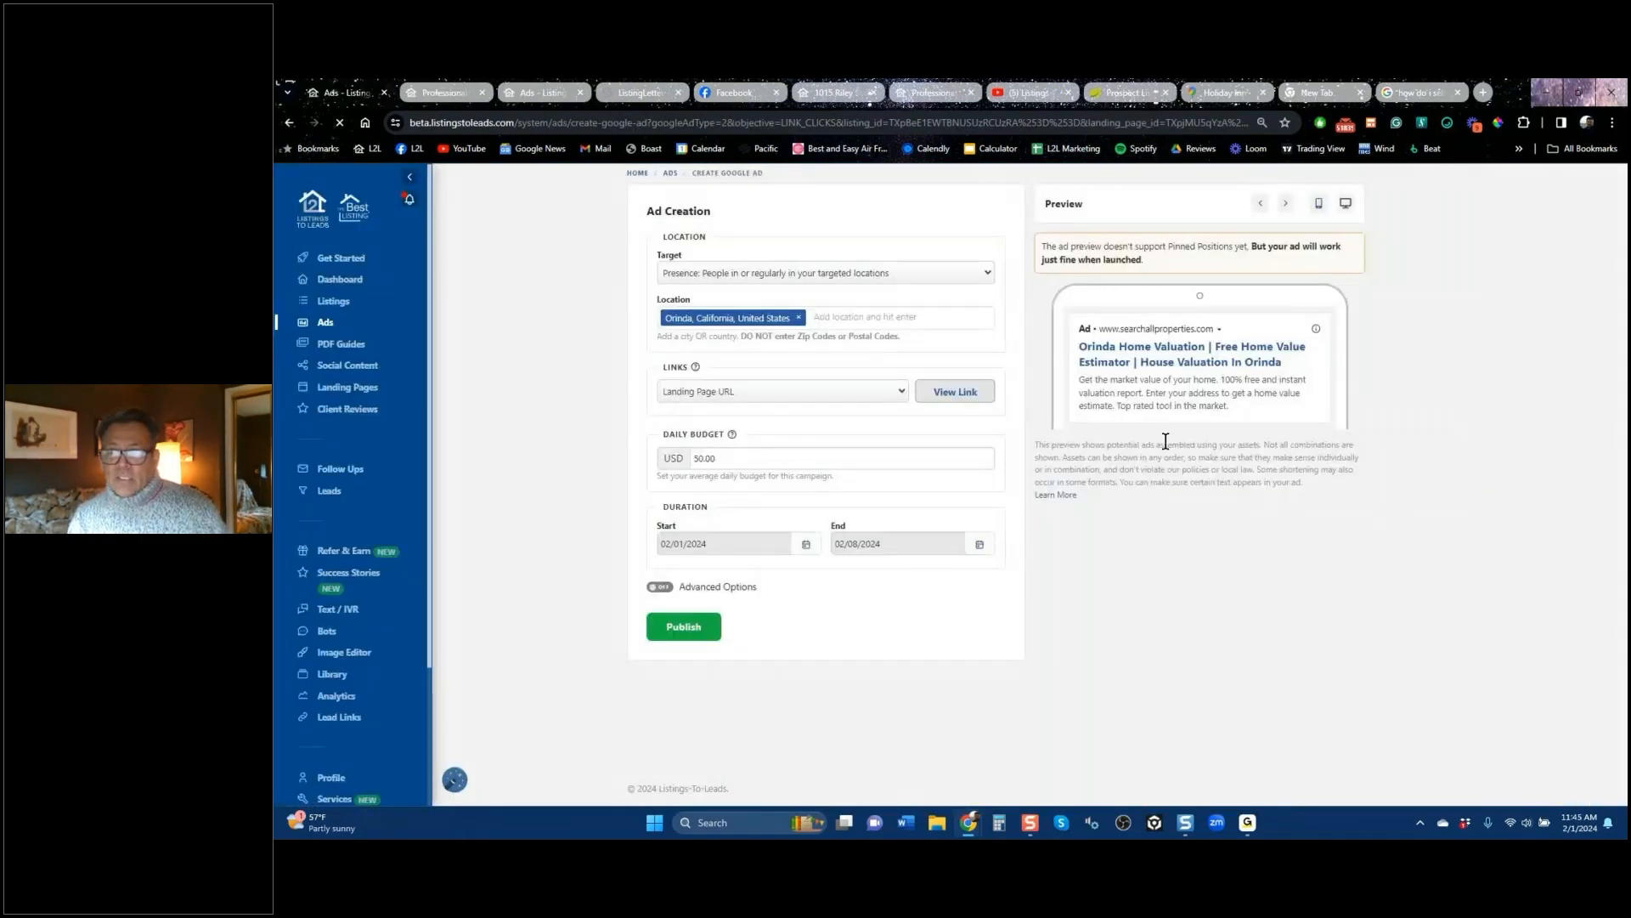
{"action": "left_click", "coordinate": [1346, 203]}
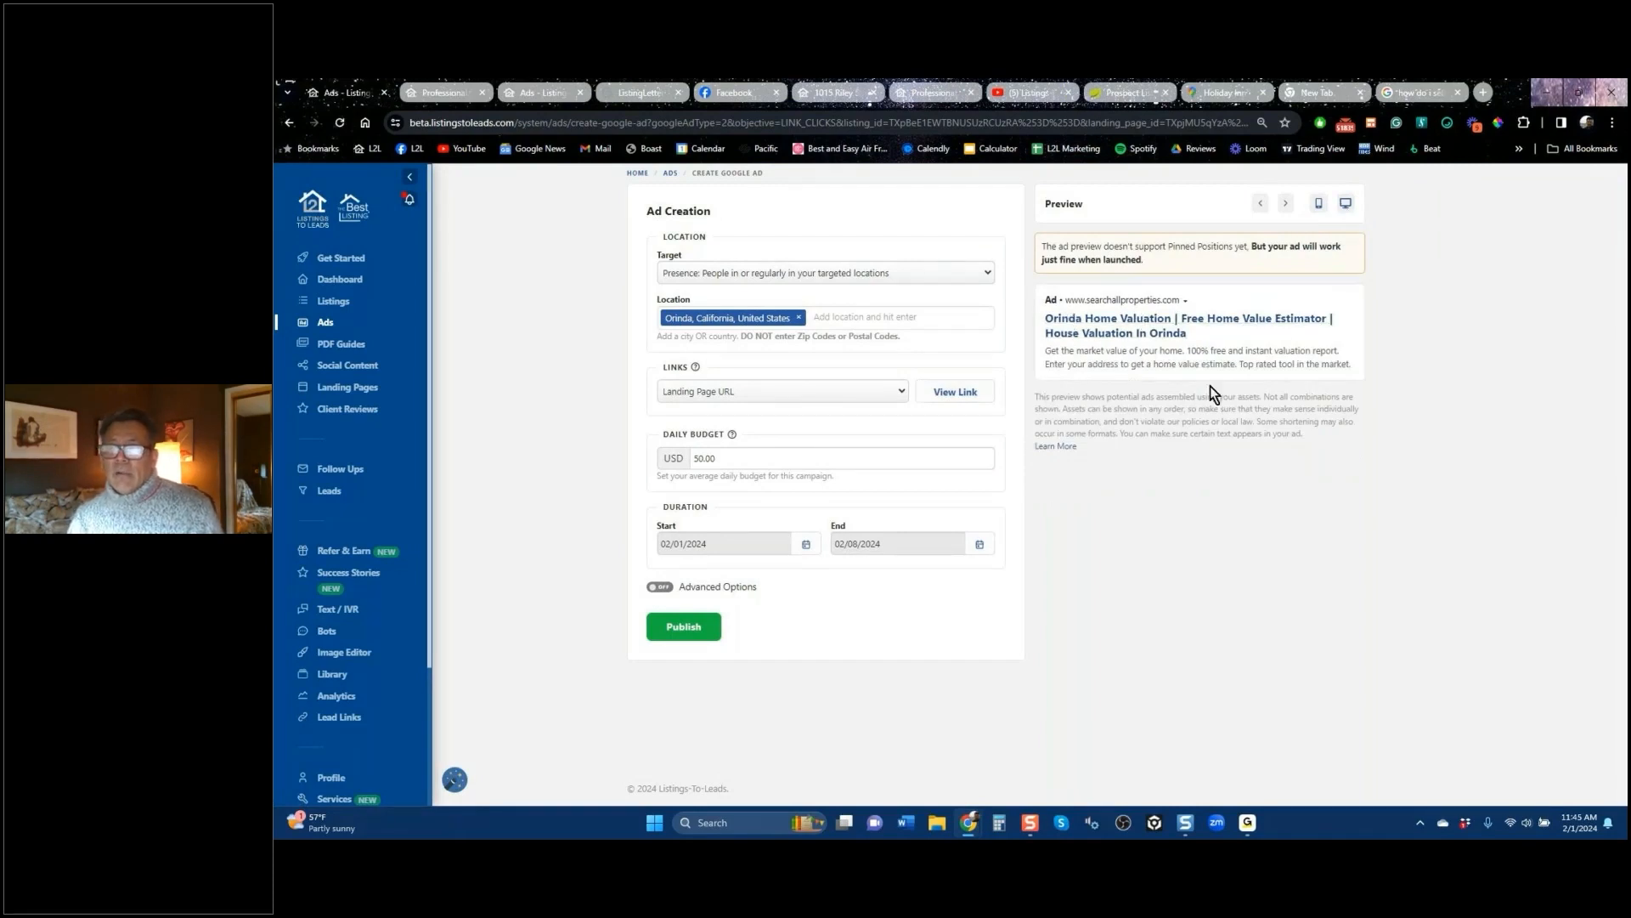
{"action": "left_click", "coordinate": [1419, 96]}
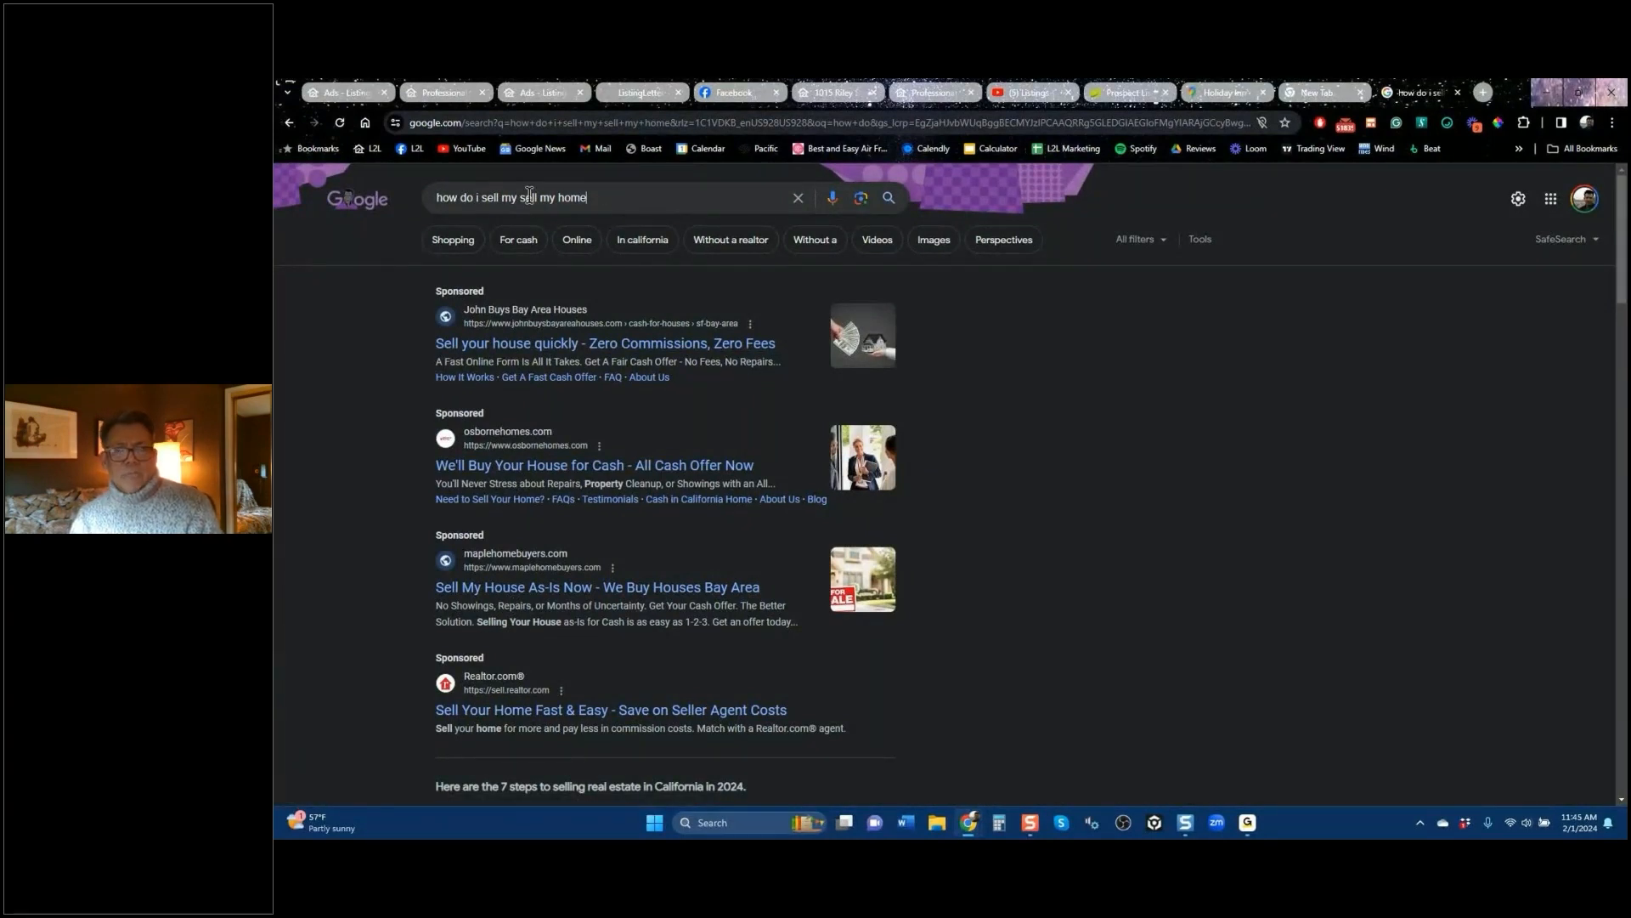
Step: Check Google's related search suggestions, then return to the Orinda ad form
{"action": "left_click", "coordinate": [427, 202]}
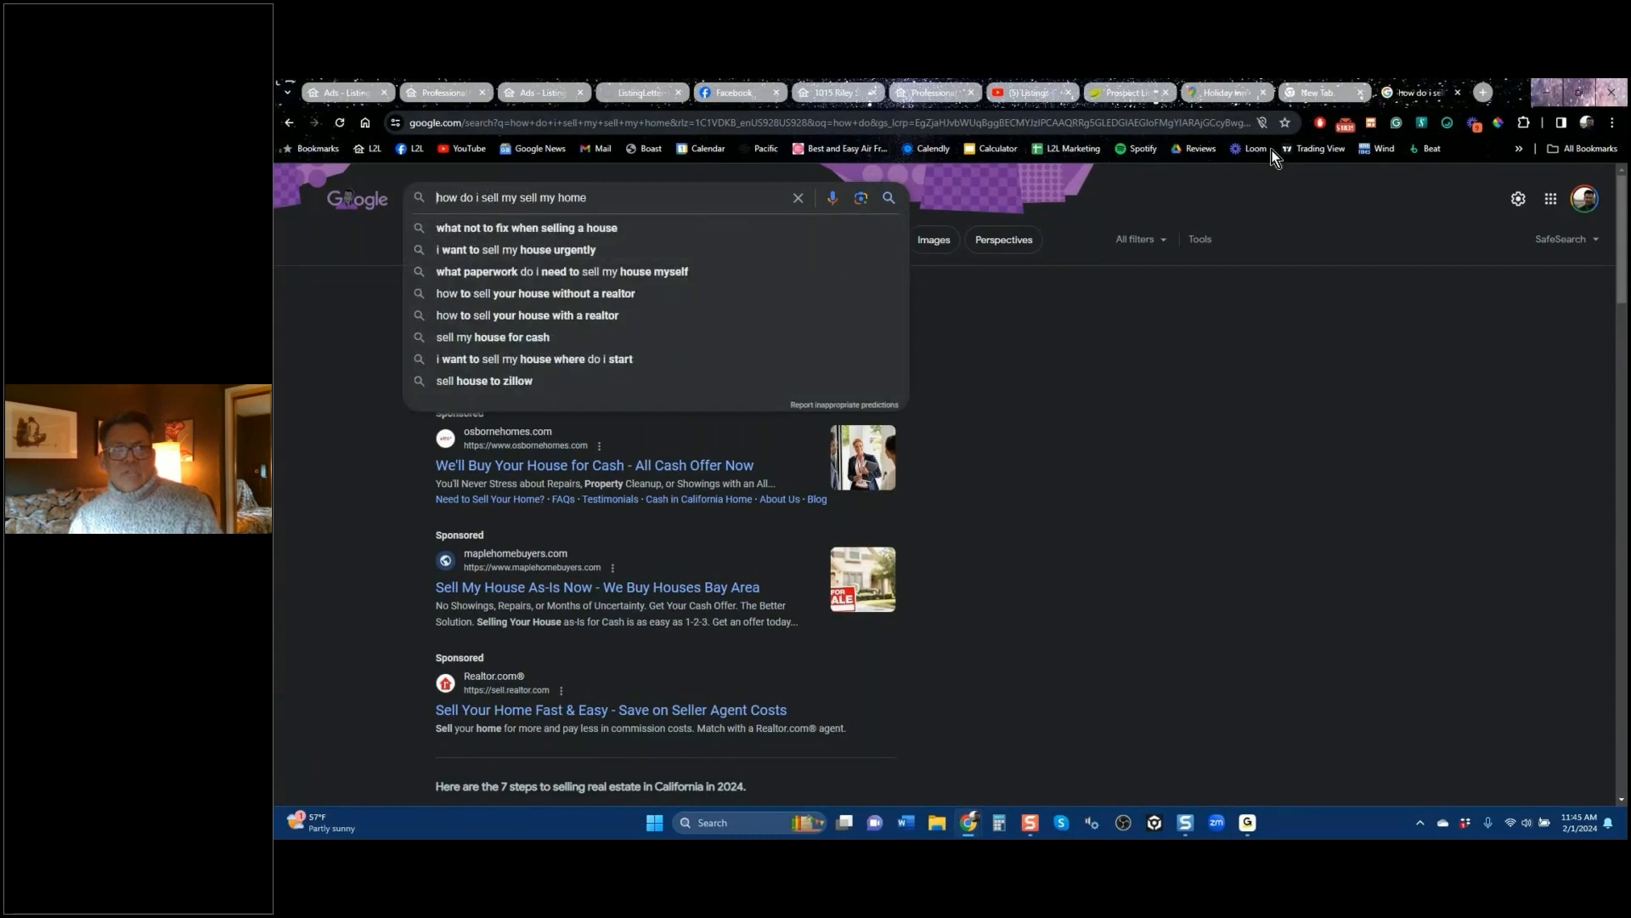
{"action": "left_click", "coordinate": [347, 94]}
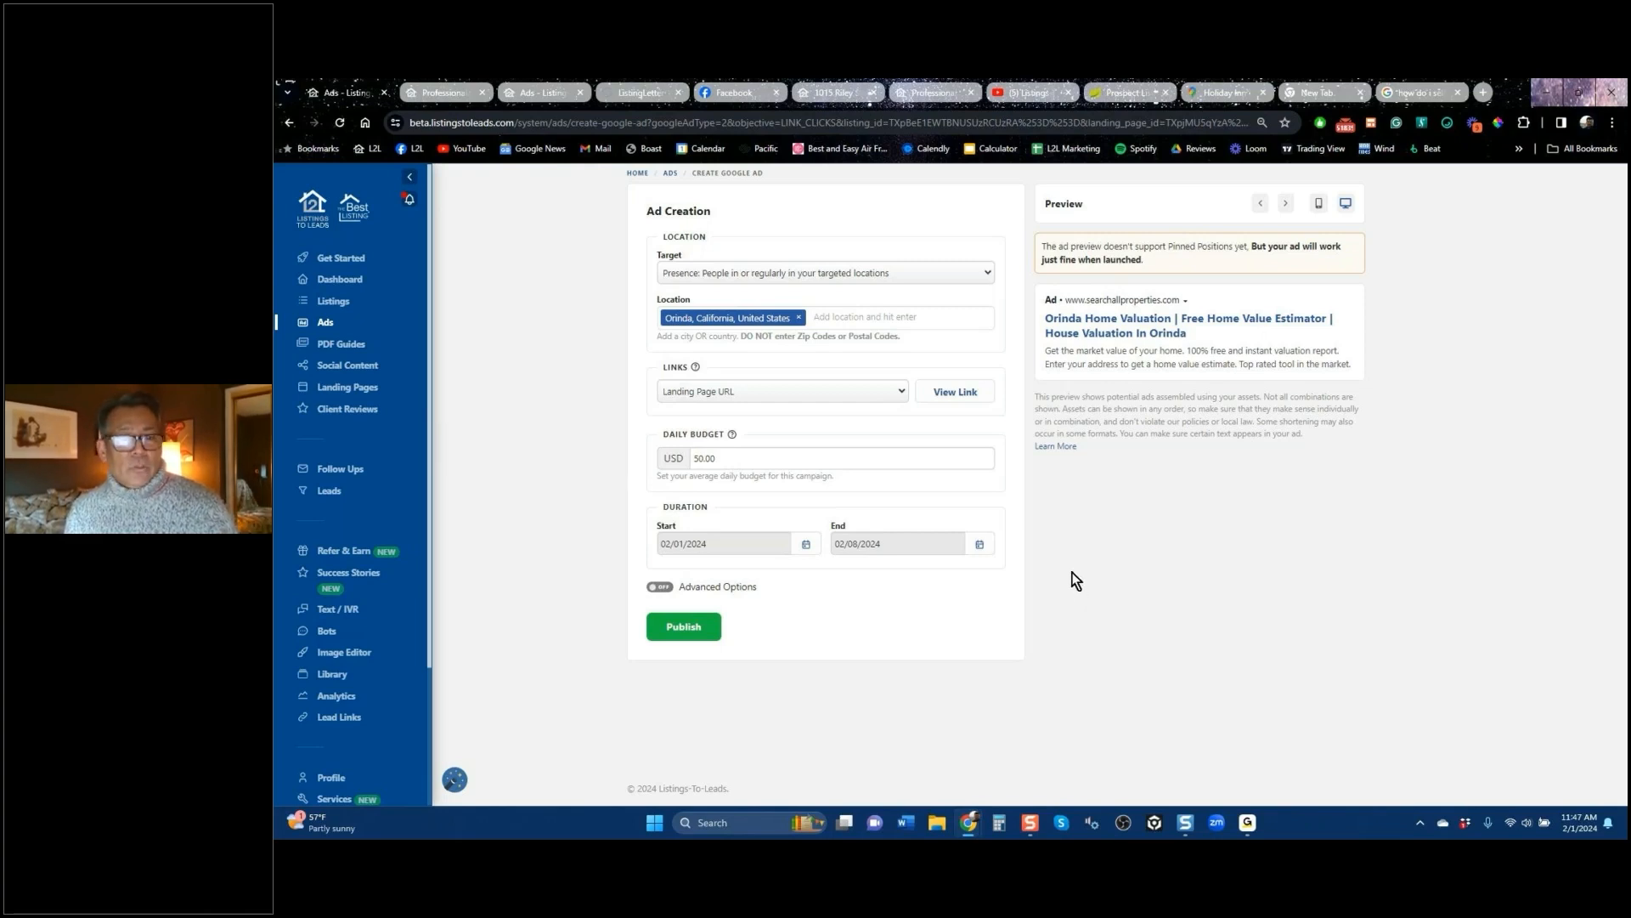
{"action": "left_click", "coordinate": [661, 588]}
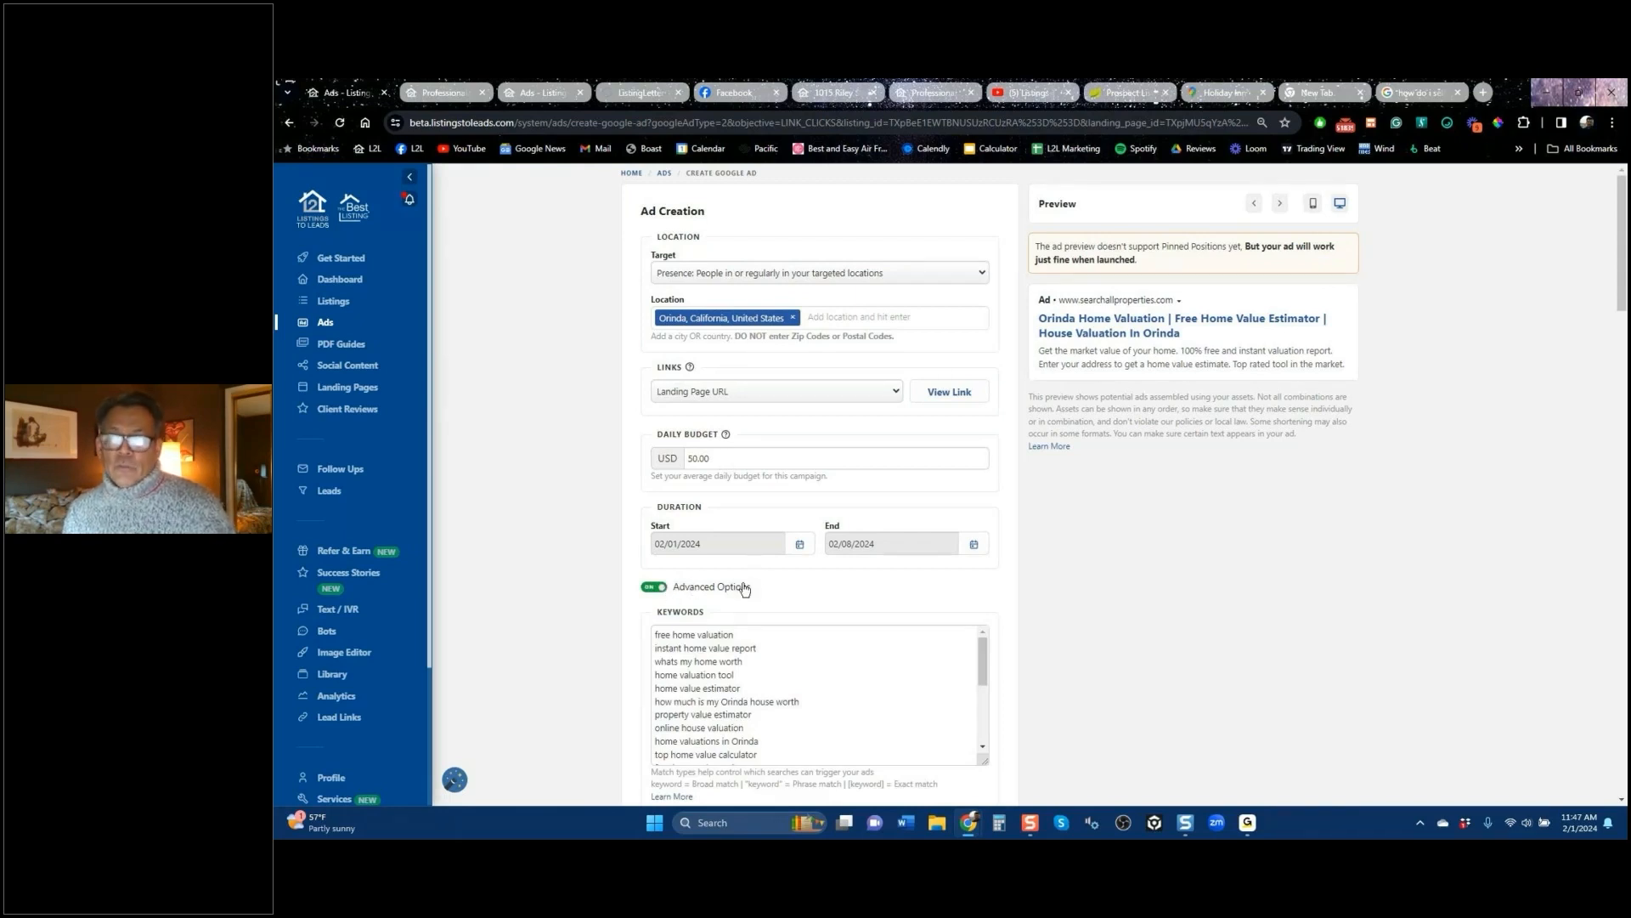
{"action": "left_click_drag", "start_coordinate": [1619, 284], "coordinate": [1620, 371]}
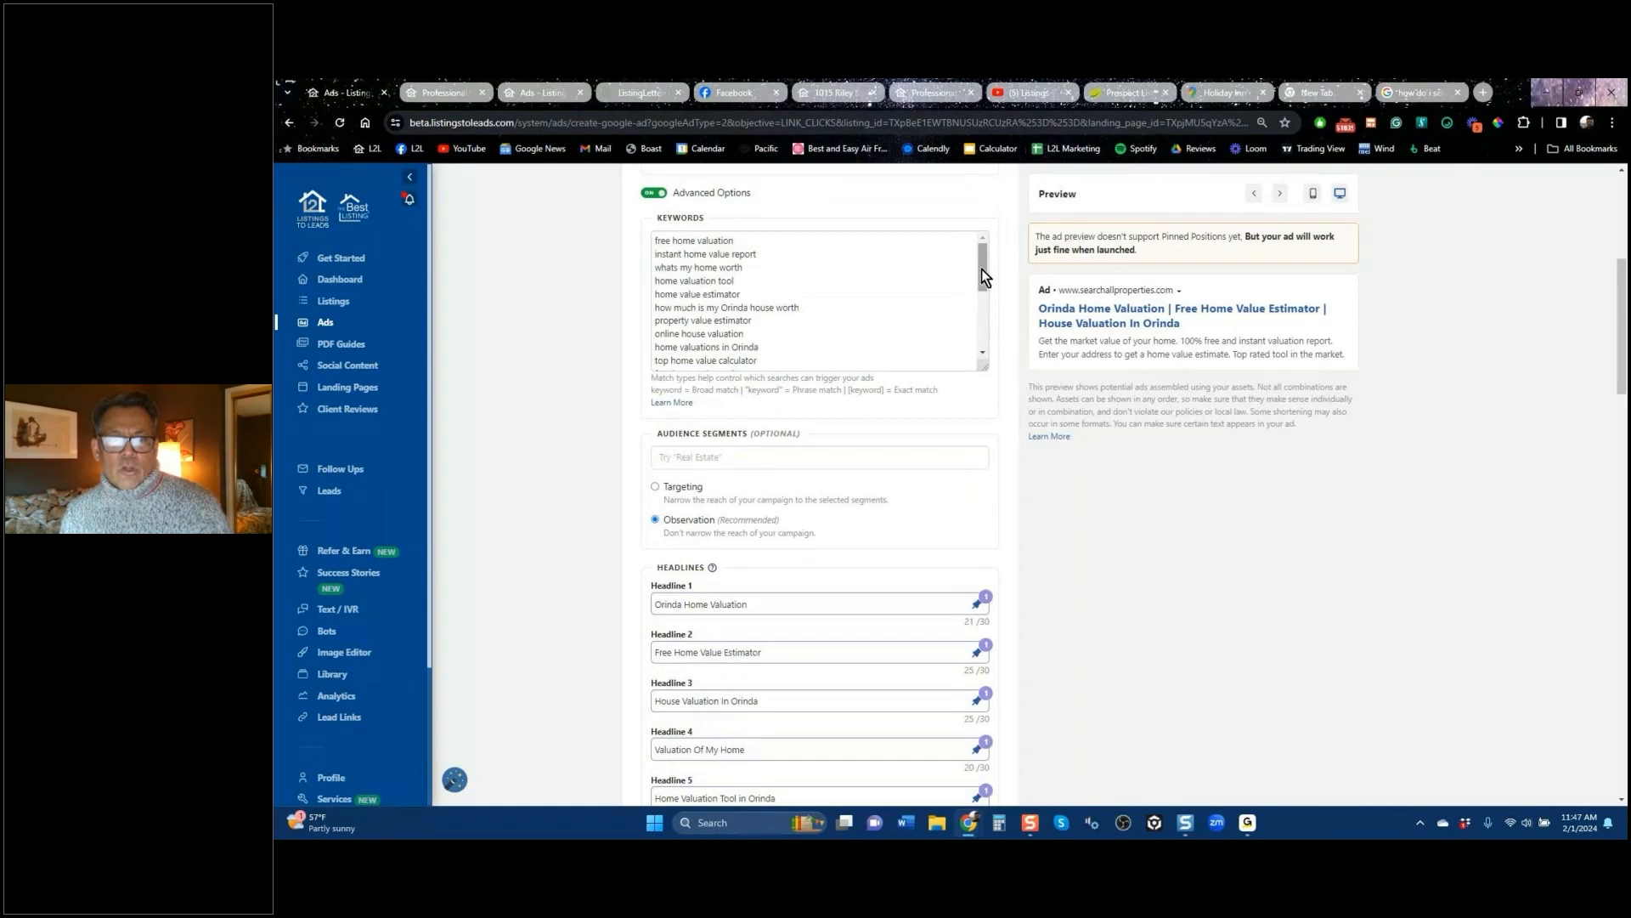
{"action": "left_click_drag", "start_coordinate": [982, 269], "coordinate": [978, 325]}
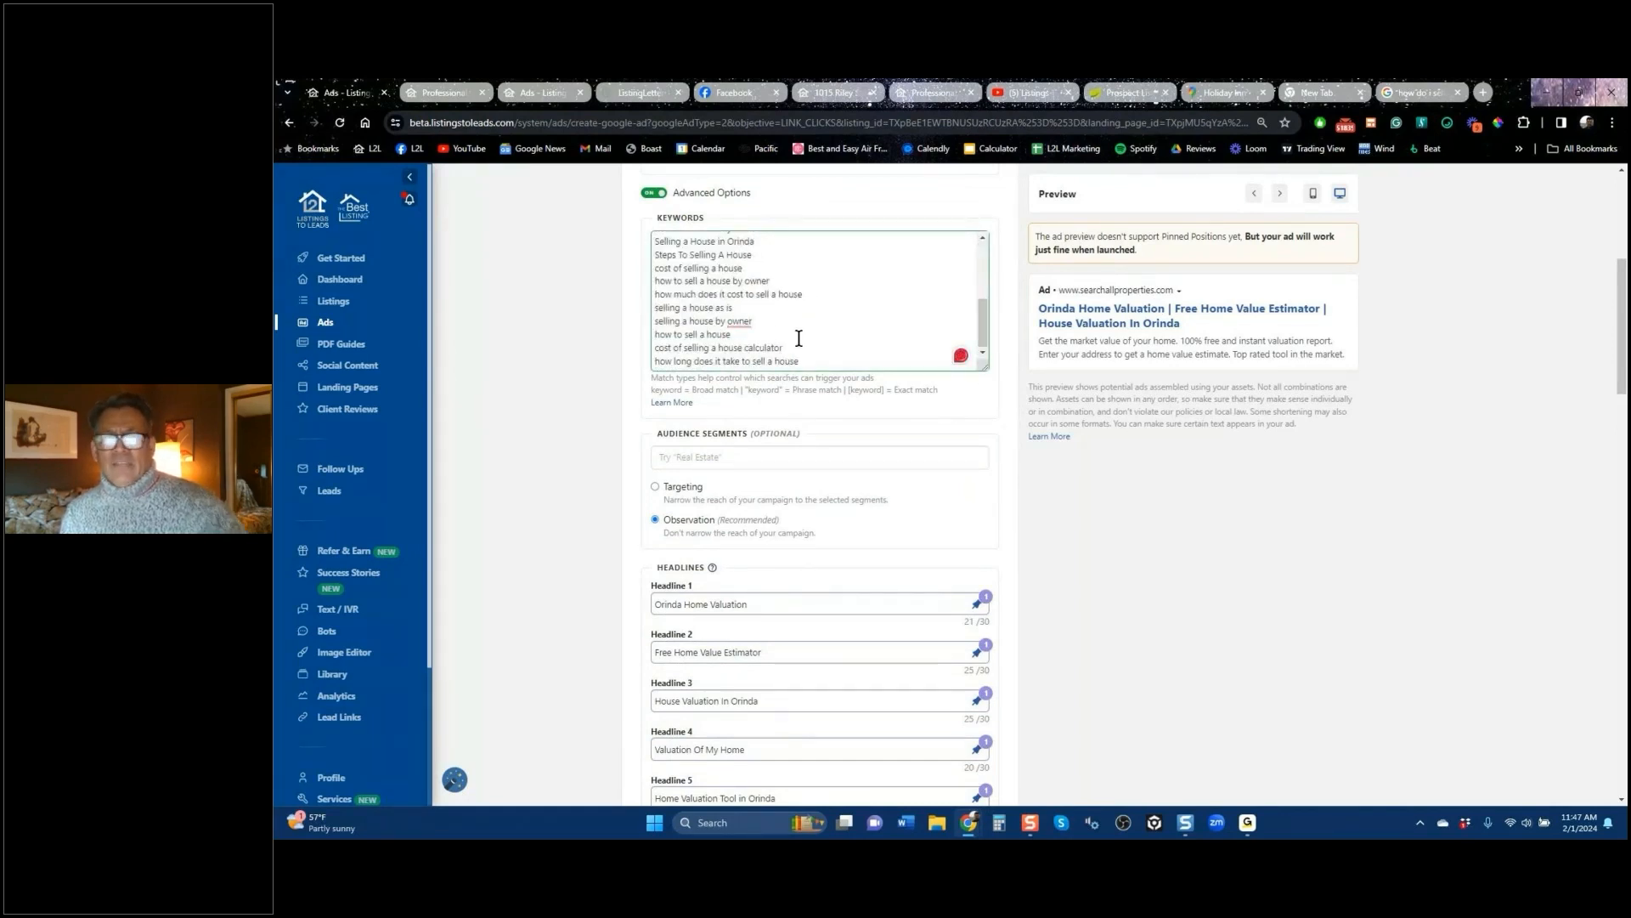
{"action": "scroll", "coordinate": [789, 323], "scroll_direction": "up", "scroll_amount": 5}
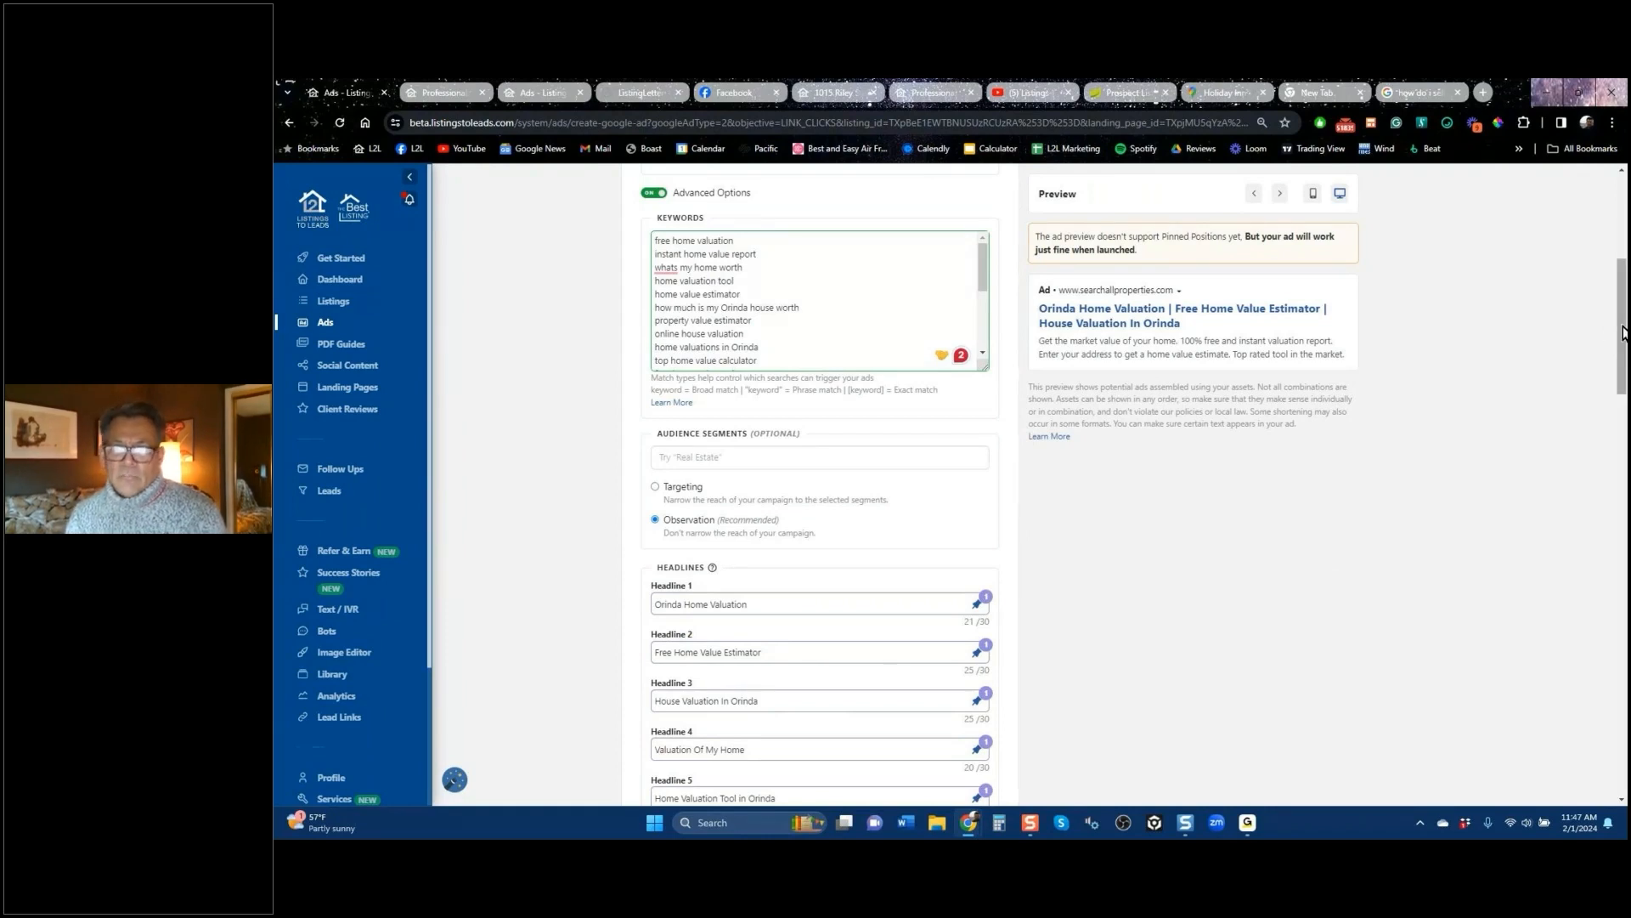
{"action": "scroll", "coordinate": [1623, 332], "scroll_direction": "down", "scroll_amount": 3}
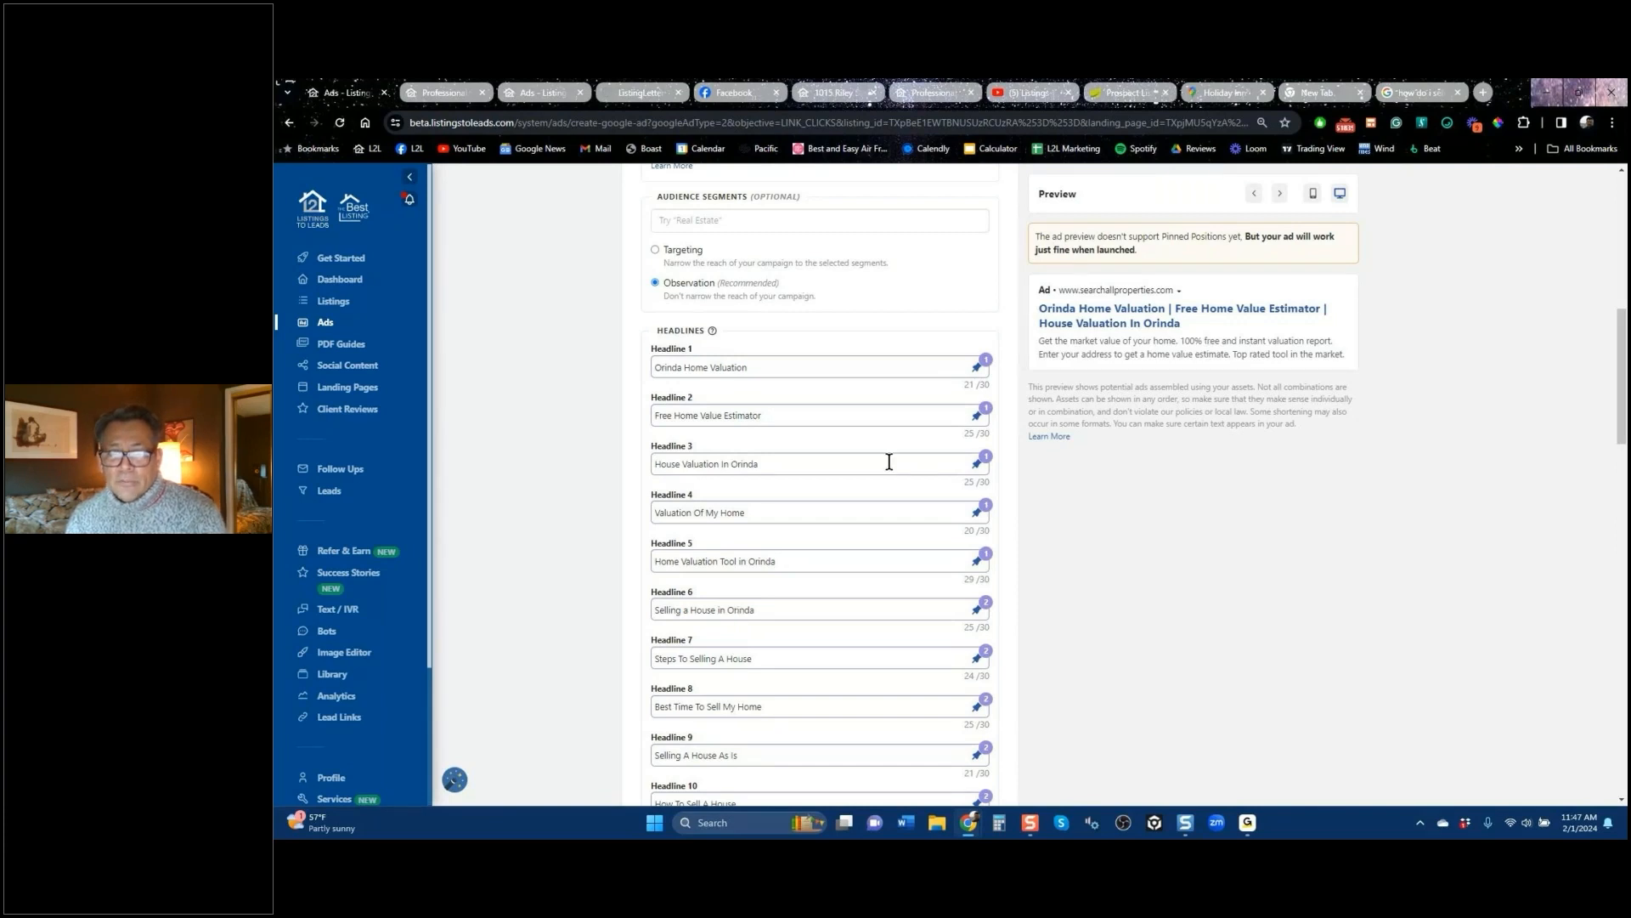
{"action": "scroll", "coordinate": [849, 516], "scroll_direction": "down", "scroll_amount": 10}
{"action": "scroll", "coordinate": [849, 517], "scroll_direction": "up", "scroll_amount": 4}
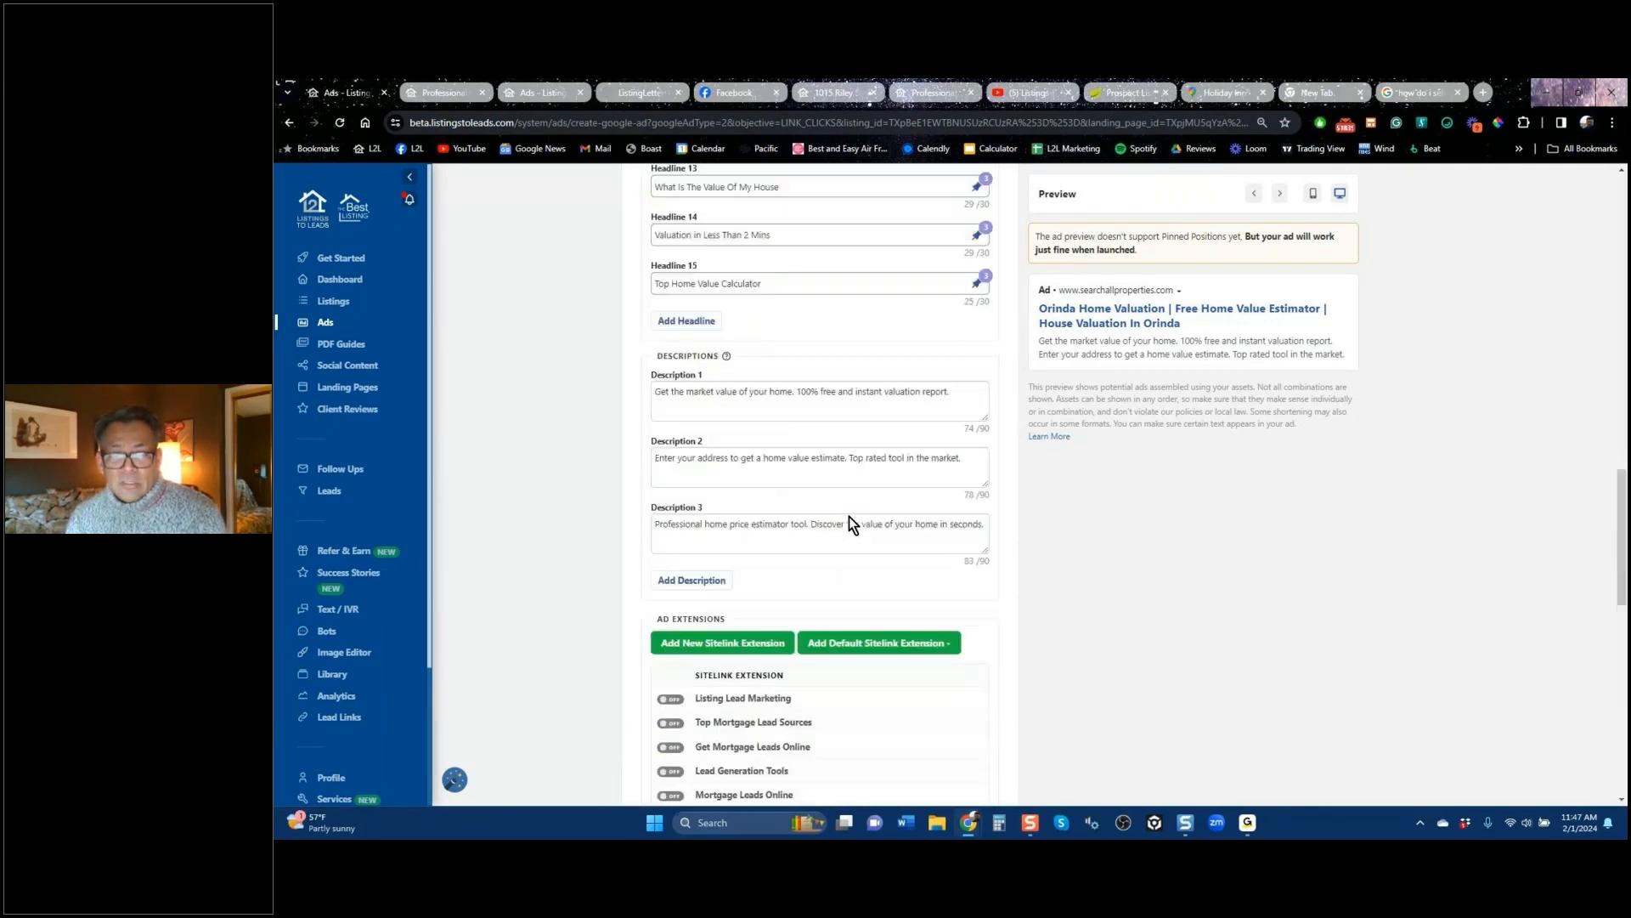
{"action": "scroll", "coordinate": [752, 510], "scroll_direction": "down", "scroll_amount": 4}
{"action": "scroll", "coordinate": [752, 506], "scroll_direction": "up", "scroll_amount": 8}
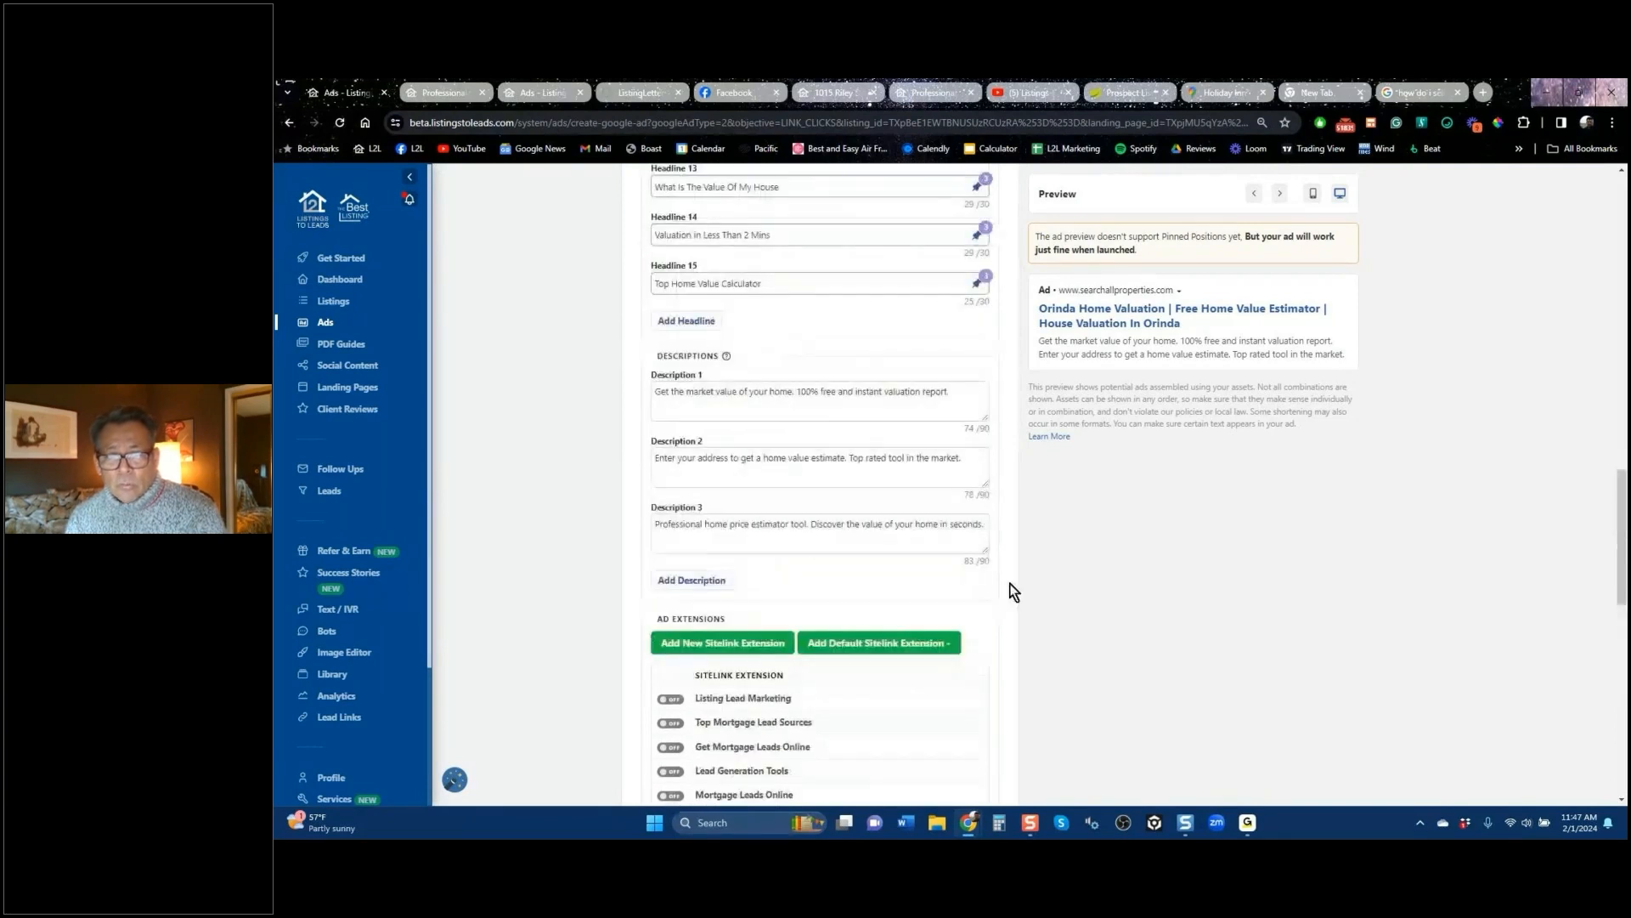
{"action": "scroll", "coordinate": [802, 367], "scroll_direction": "up", "scroll_amount": 10}
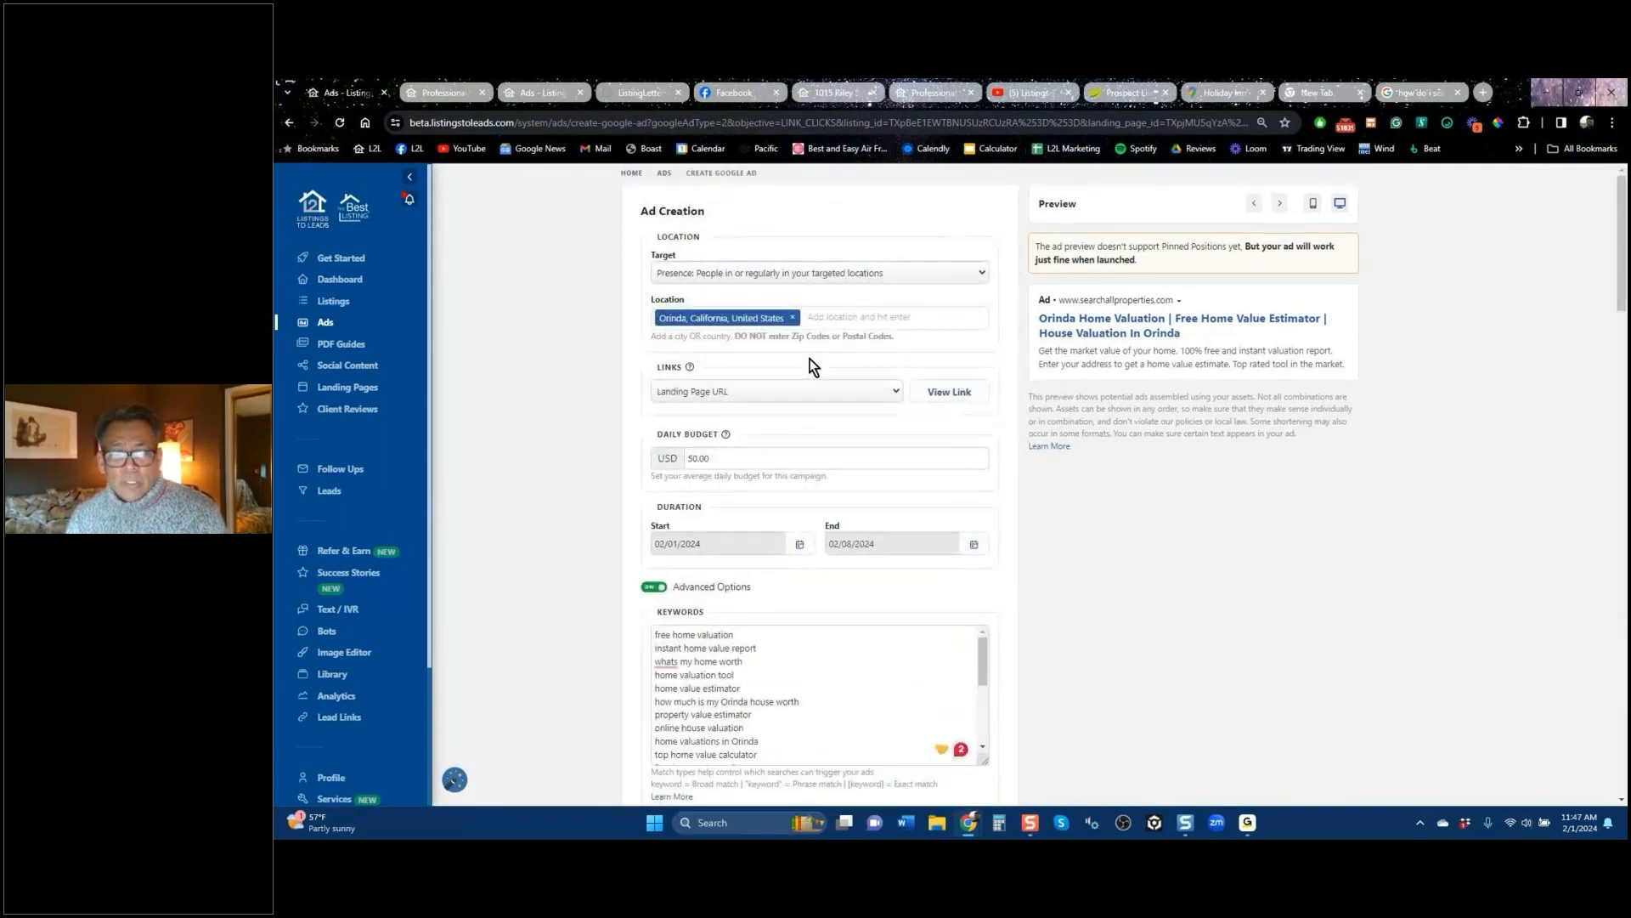
{"action": "left_click", "coordinate": [652, 588]}
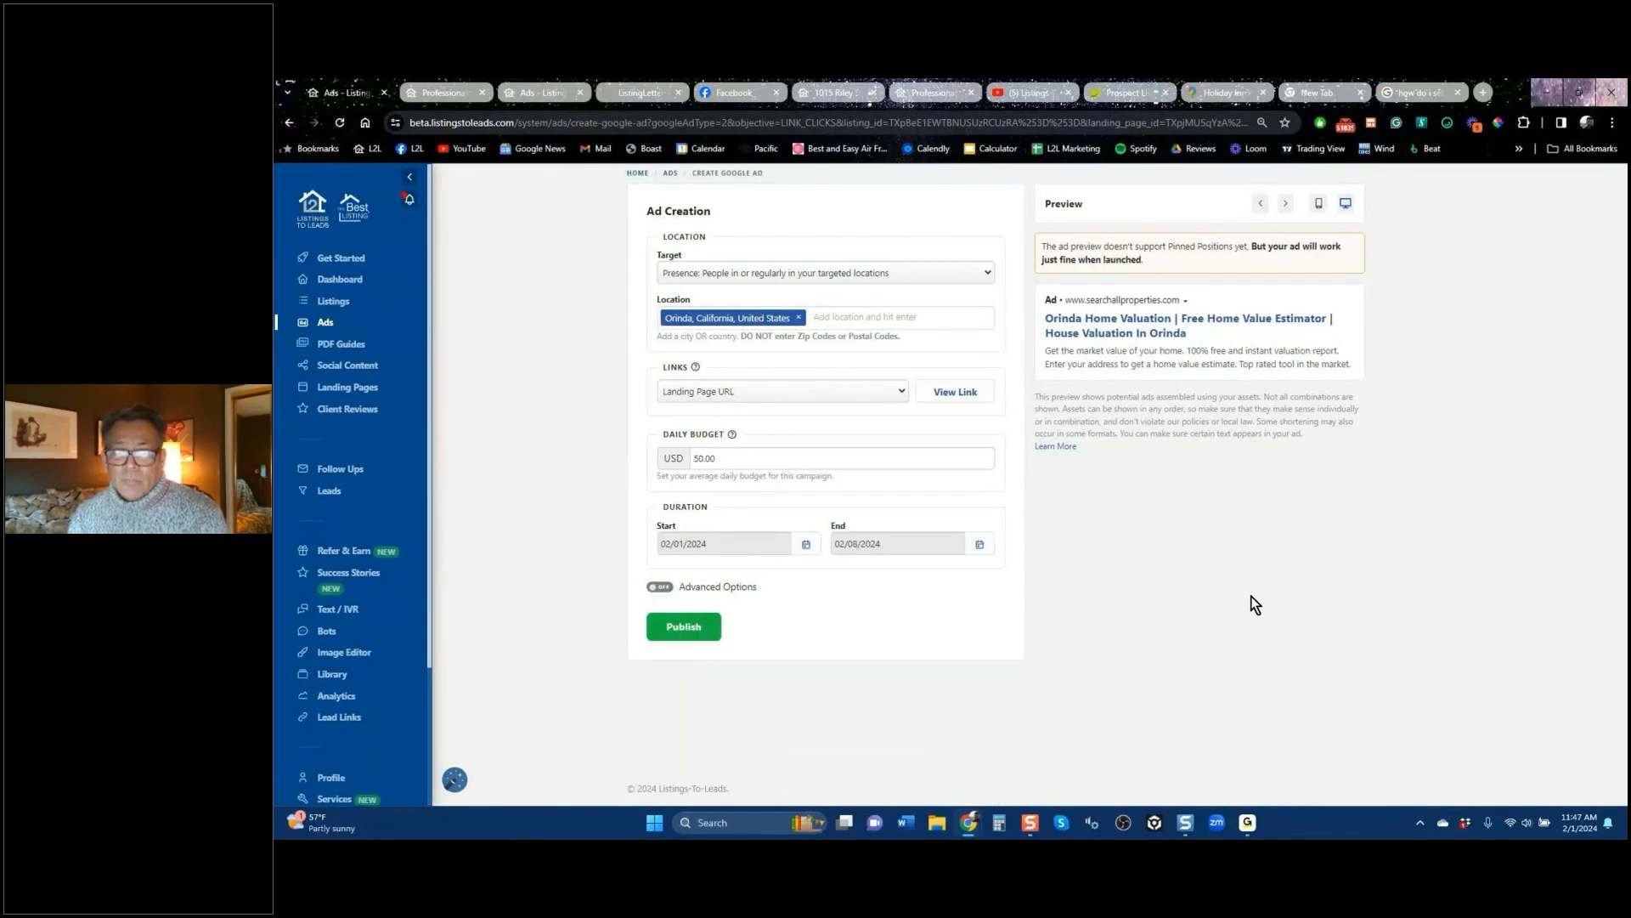
Step: From the Ads list, start a Google PDF guide ad for the seller guide 'Divorce & Real Estate'
{"action": "left_click", "coordinate": [290, 123]}
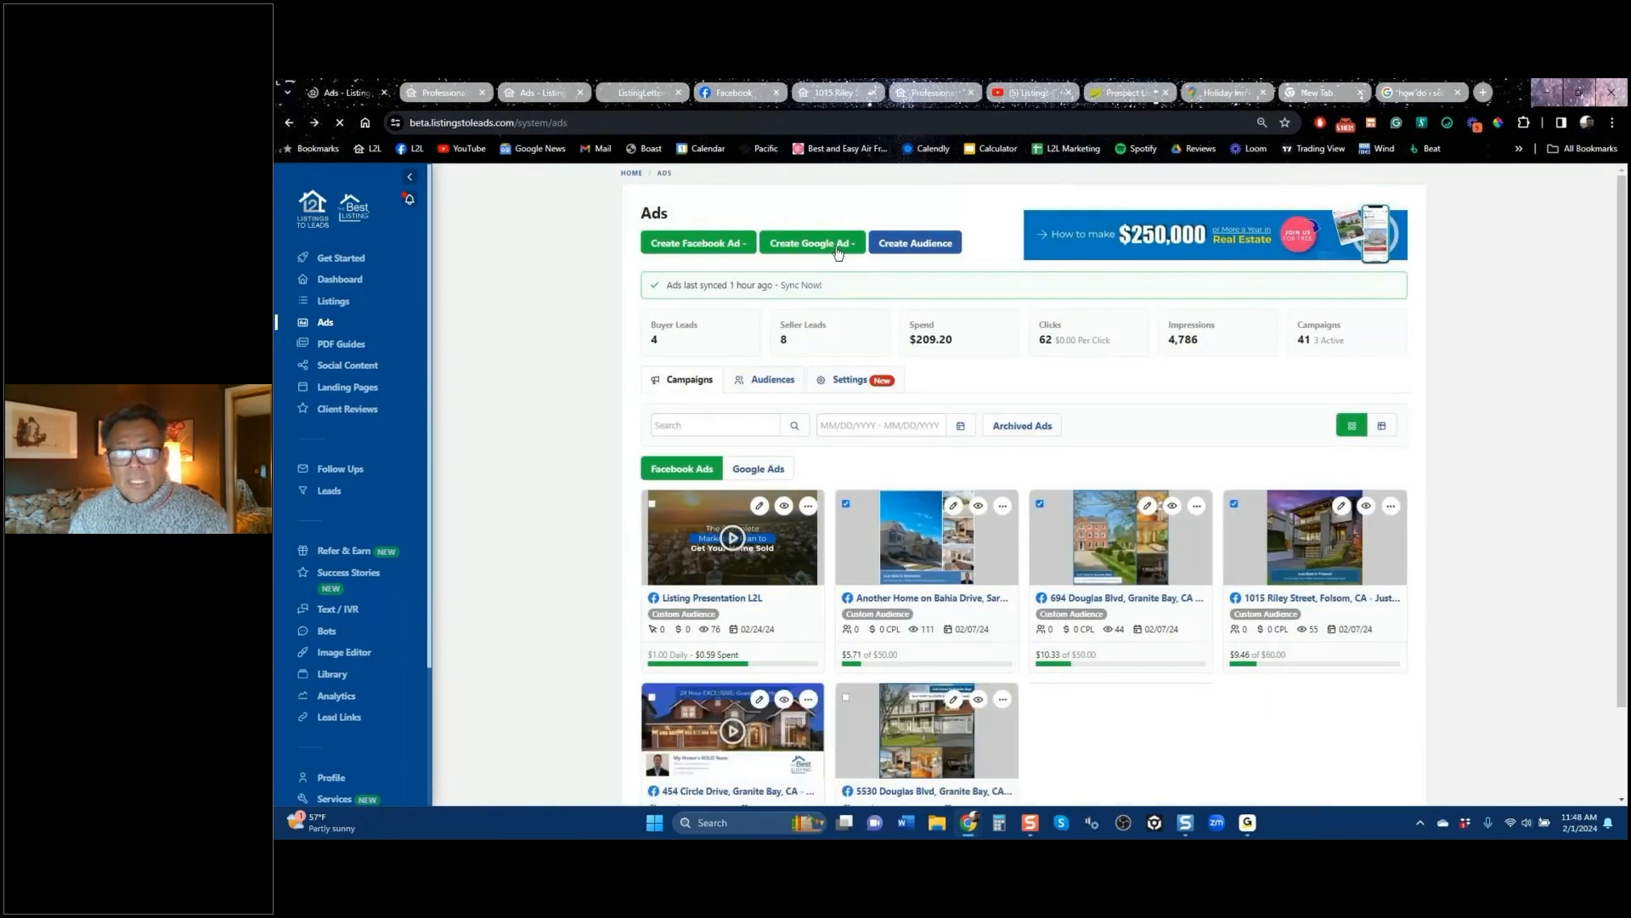
{"action": "left_click", "coordinate": [838, 252]}
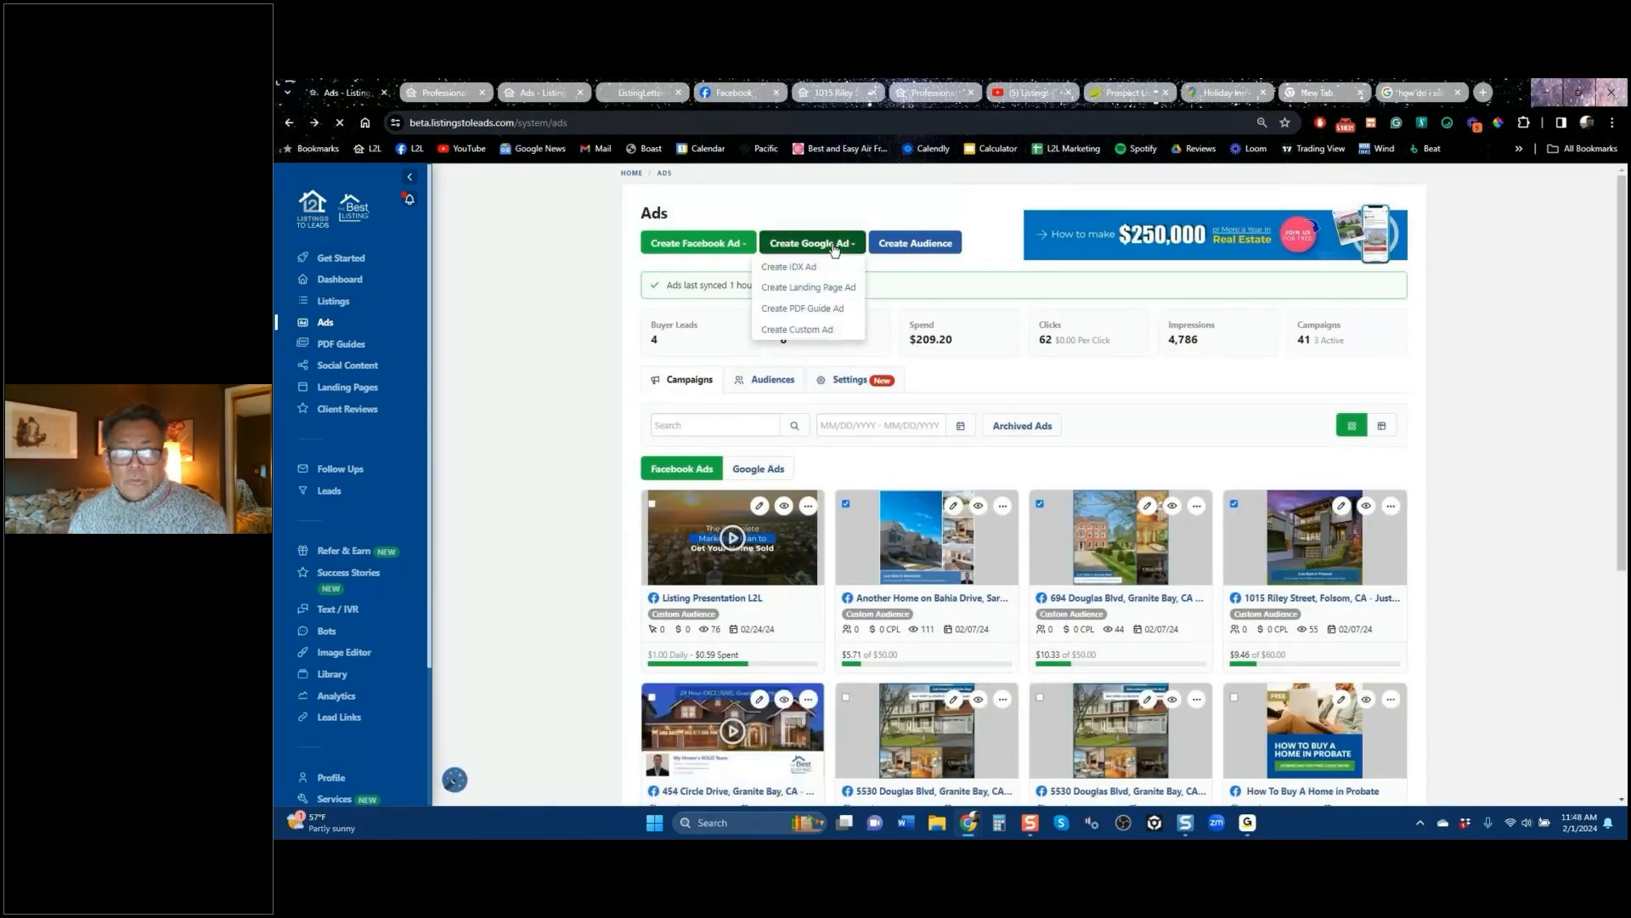
{"action": "left_click", "coordinate": [813, 291]}
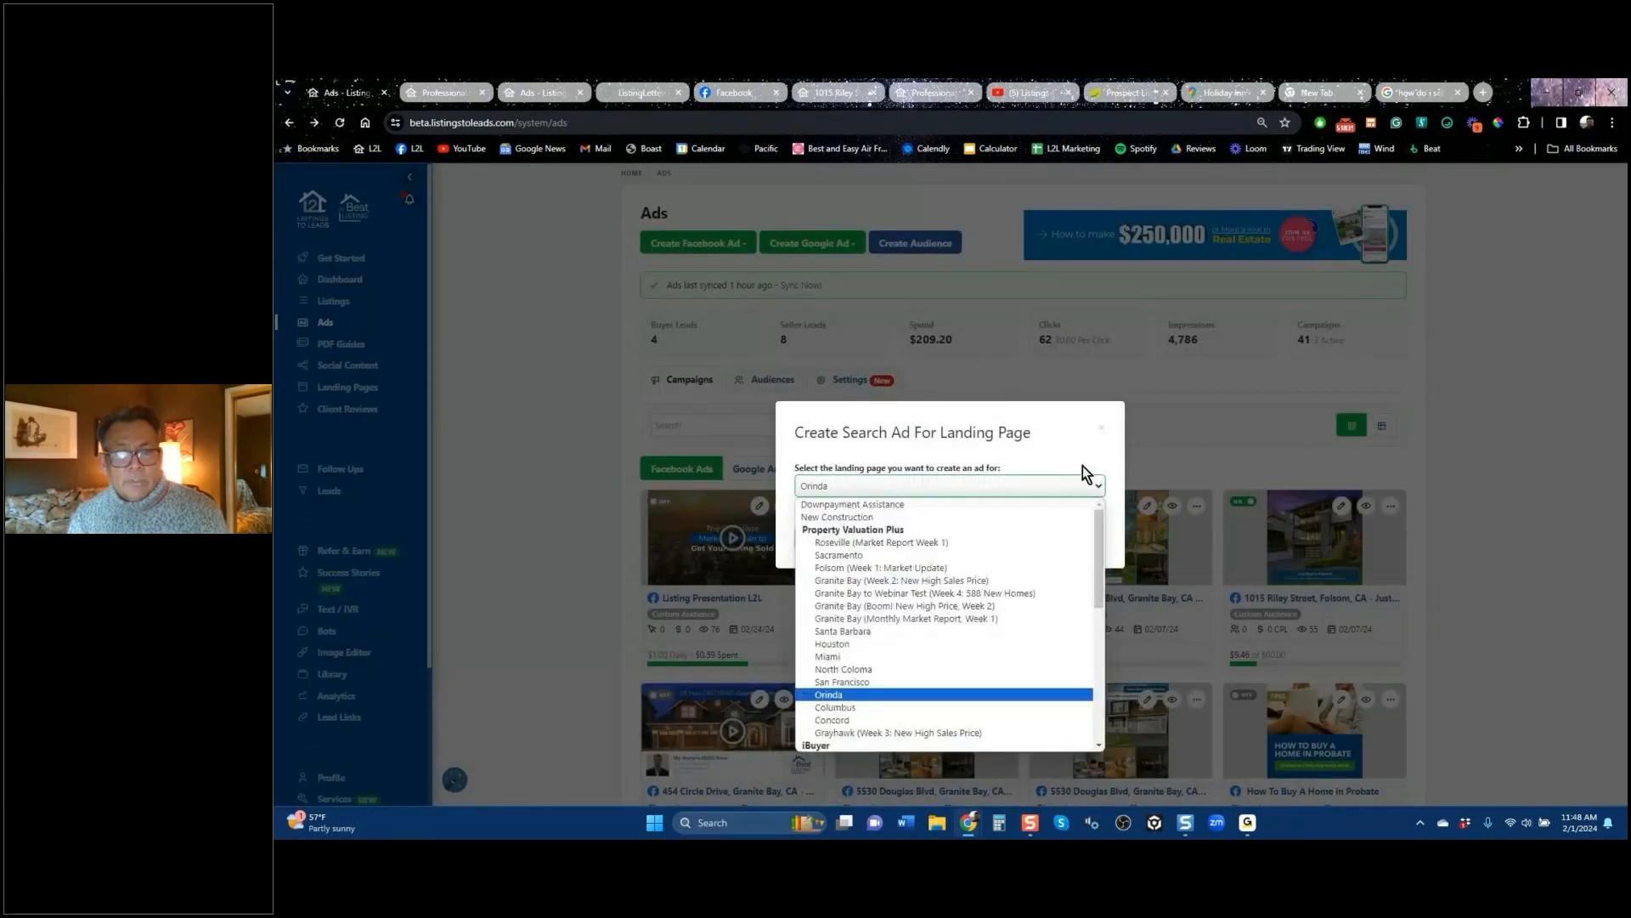
{"action": "left_click", "coordinate": [1102, 435]}
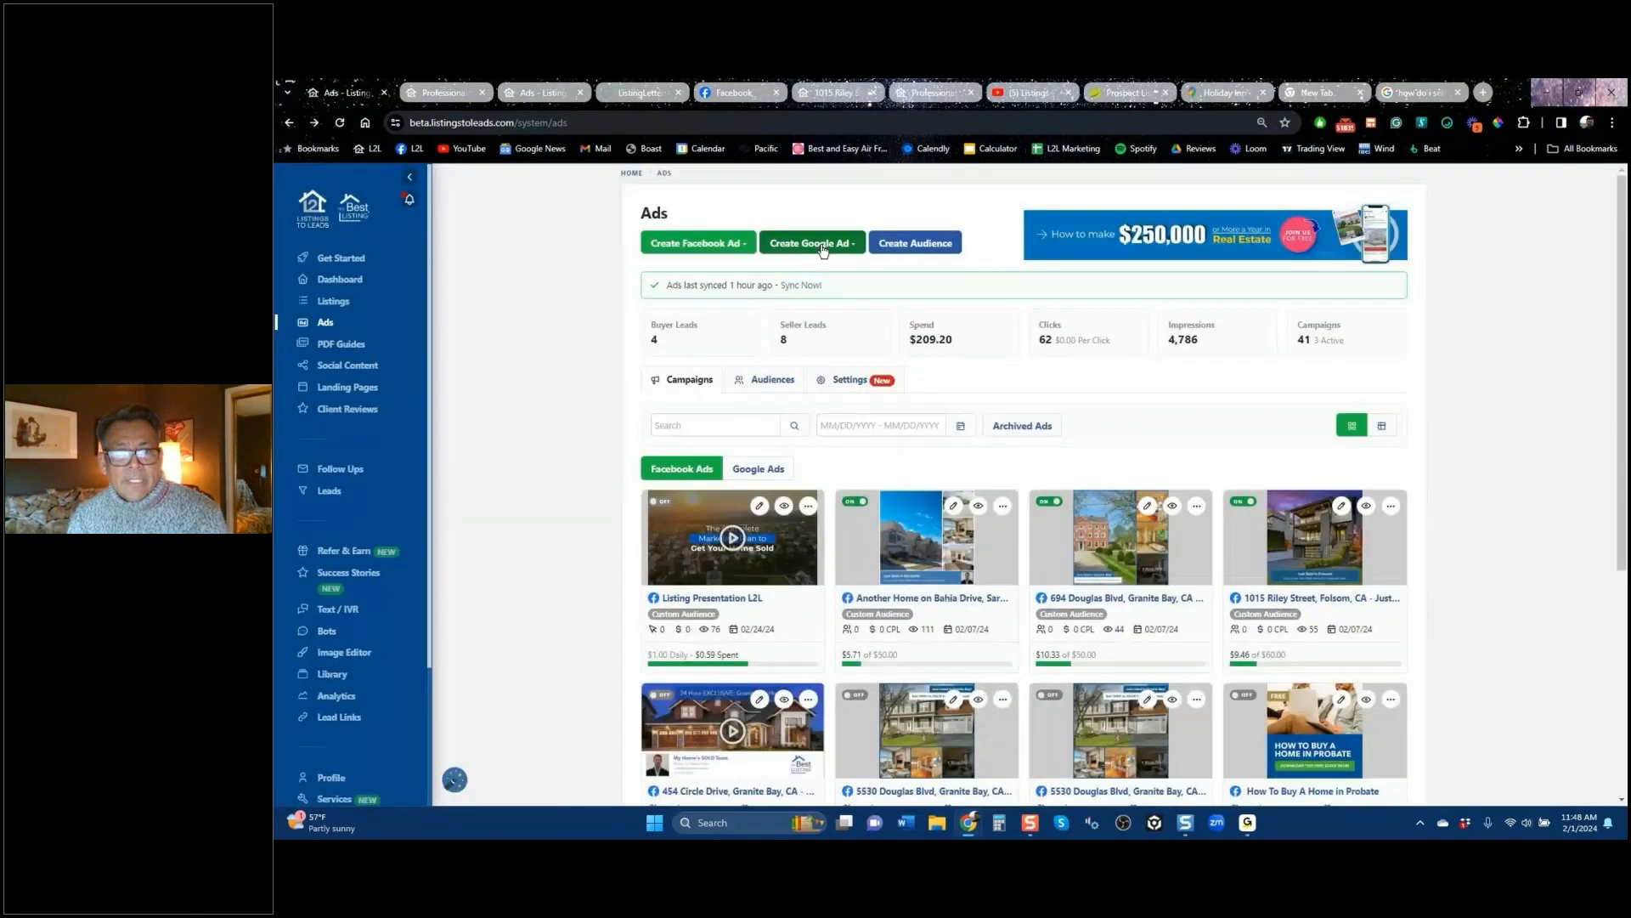
{"action": "left_click", "coordinate": [824, 245]}
{"action": "left_click", "coordinate": [820, 314]}
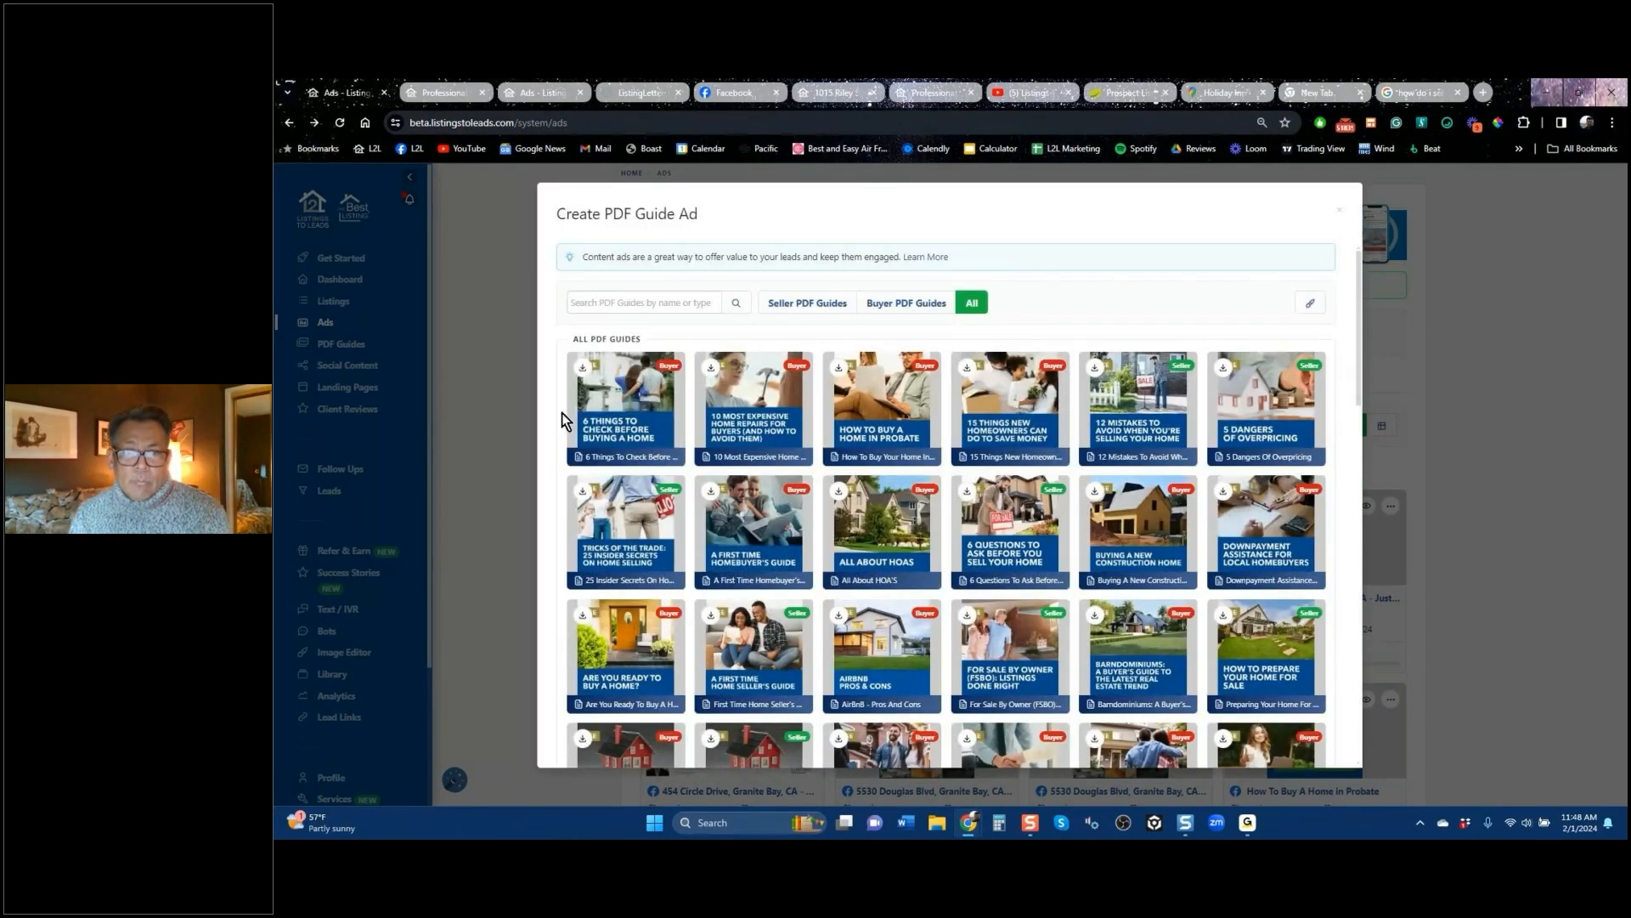
{"action": "left_click", "coordinate": [805, 304]}
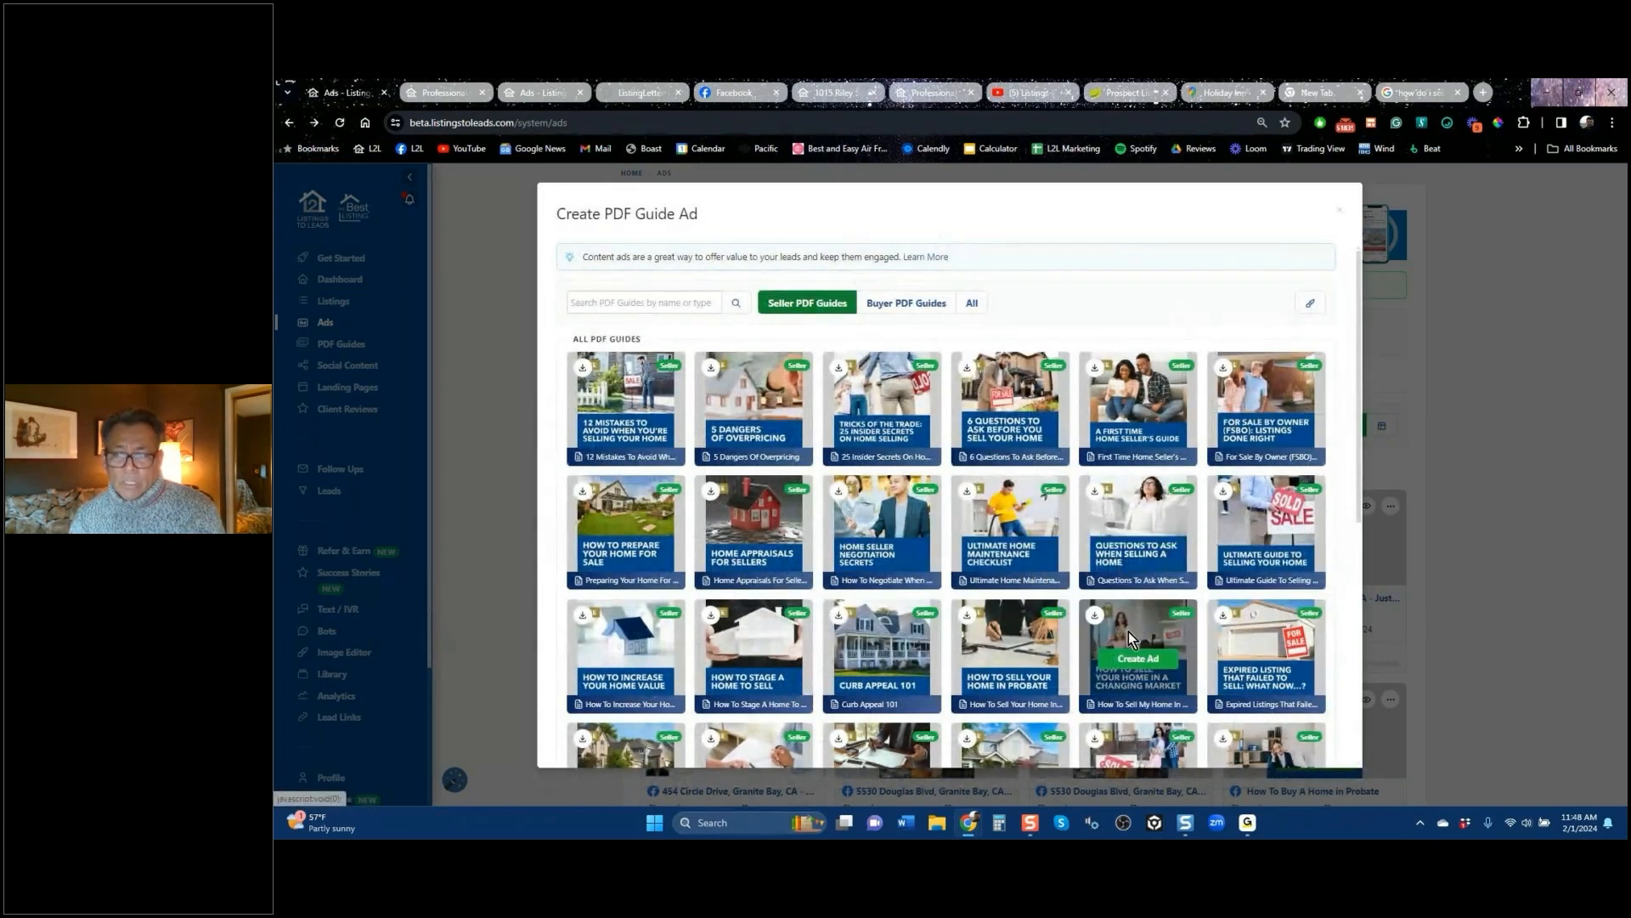
{"action": "scroll", "coordinate": [1129, 634], "scroll_direction": "down", "scroll_amount": 5}
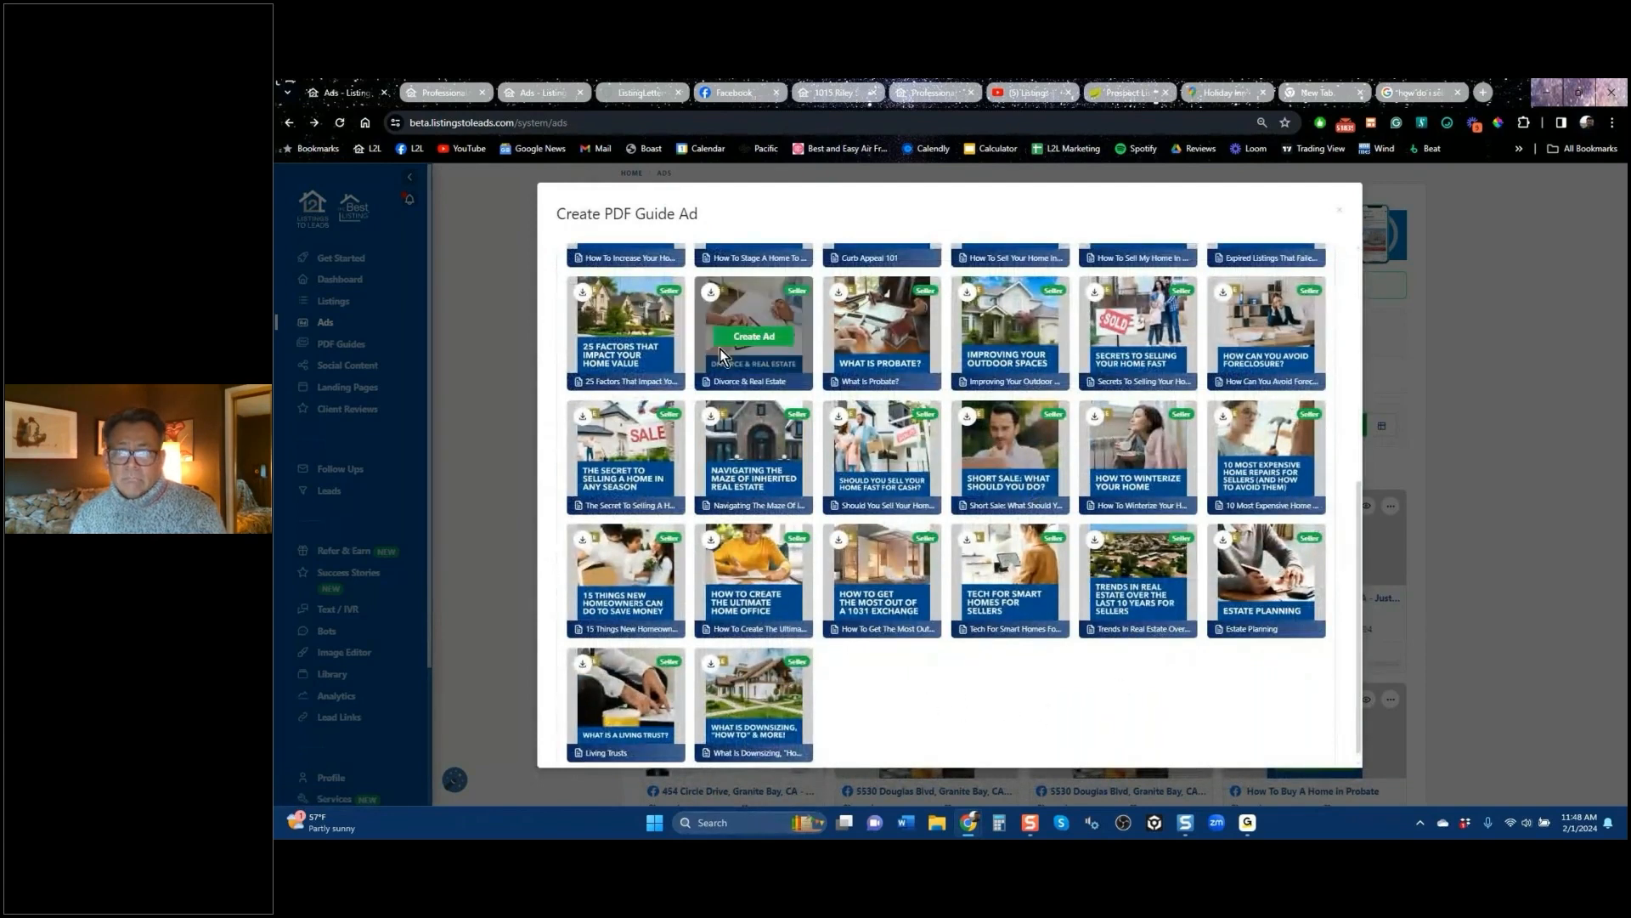
{"action": "left_click", "coordinate": [747, 338]}
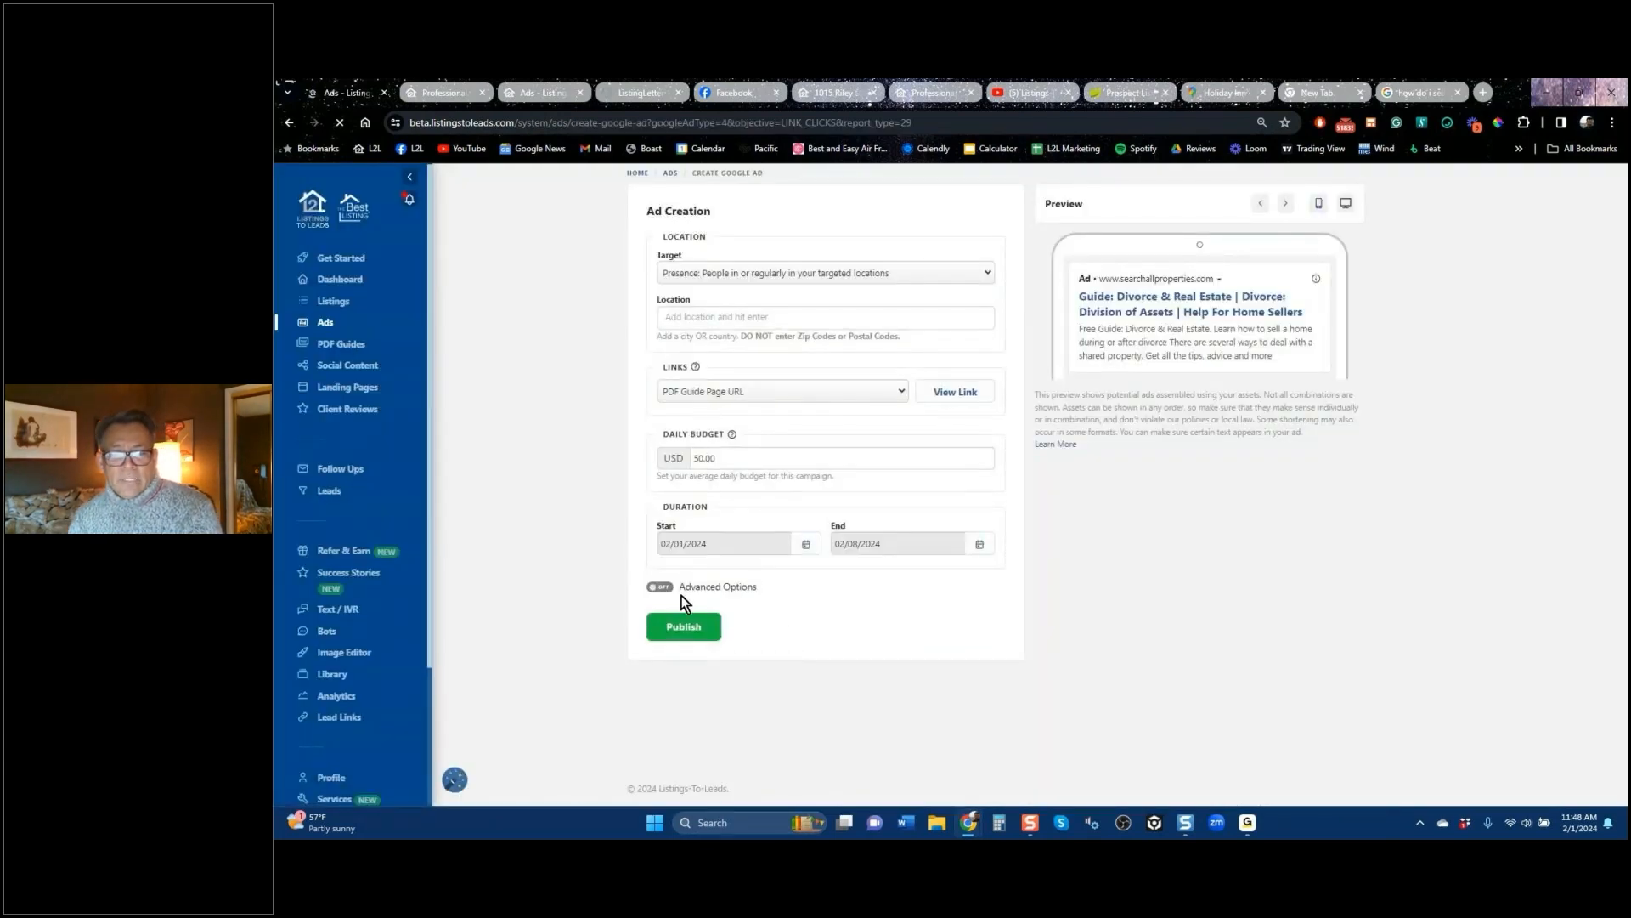
Step: Set the guide ad's location to Orinda, California and switch advanced options off
{"action": "left_click", "coordinate": [664, 588]}
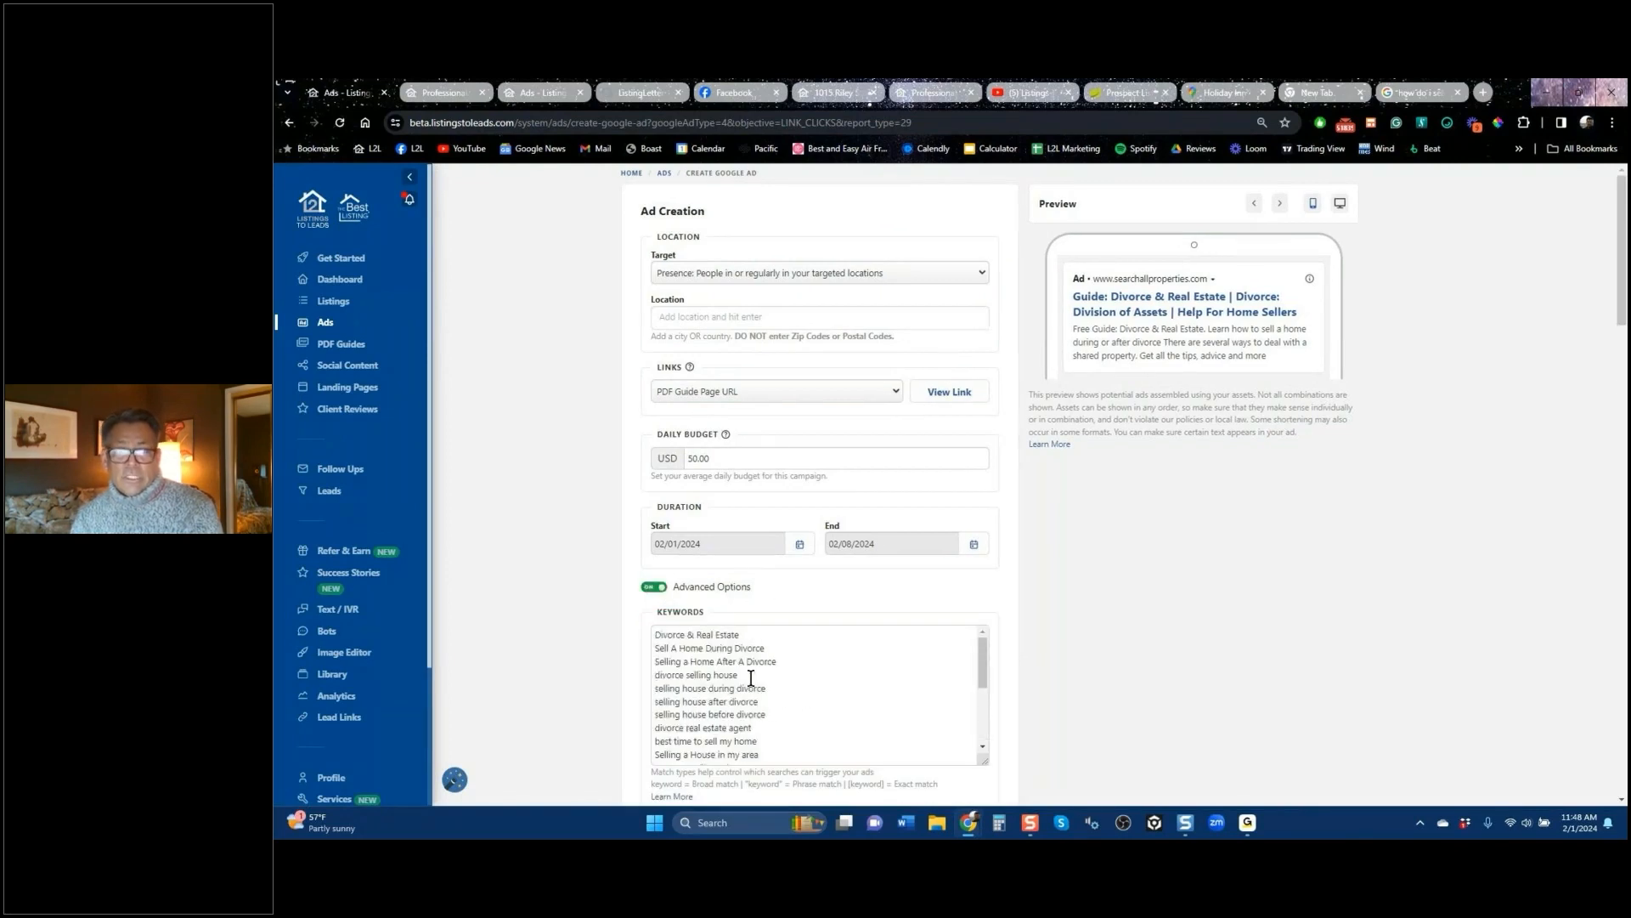
{"action": "left_click", "coordinate": [761, 313]}
{"action": "type", "text": "orinda"}
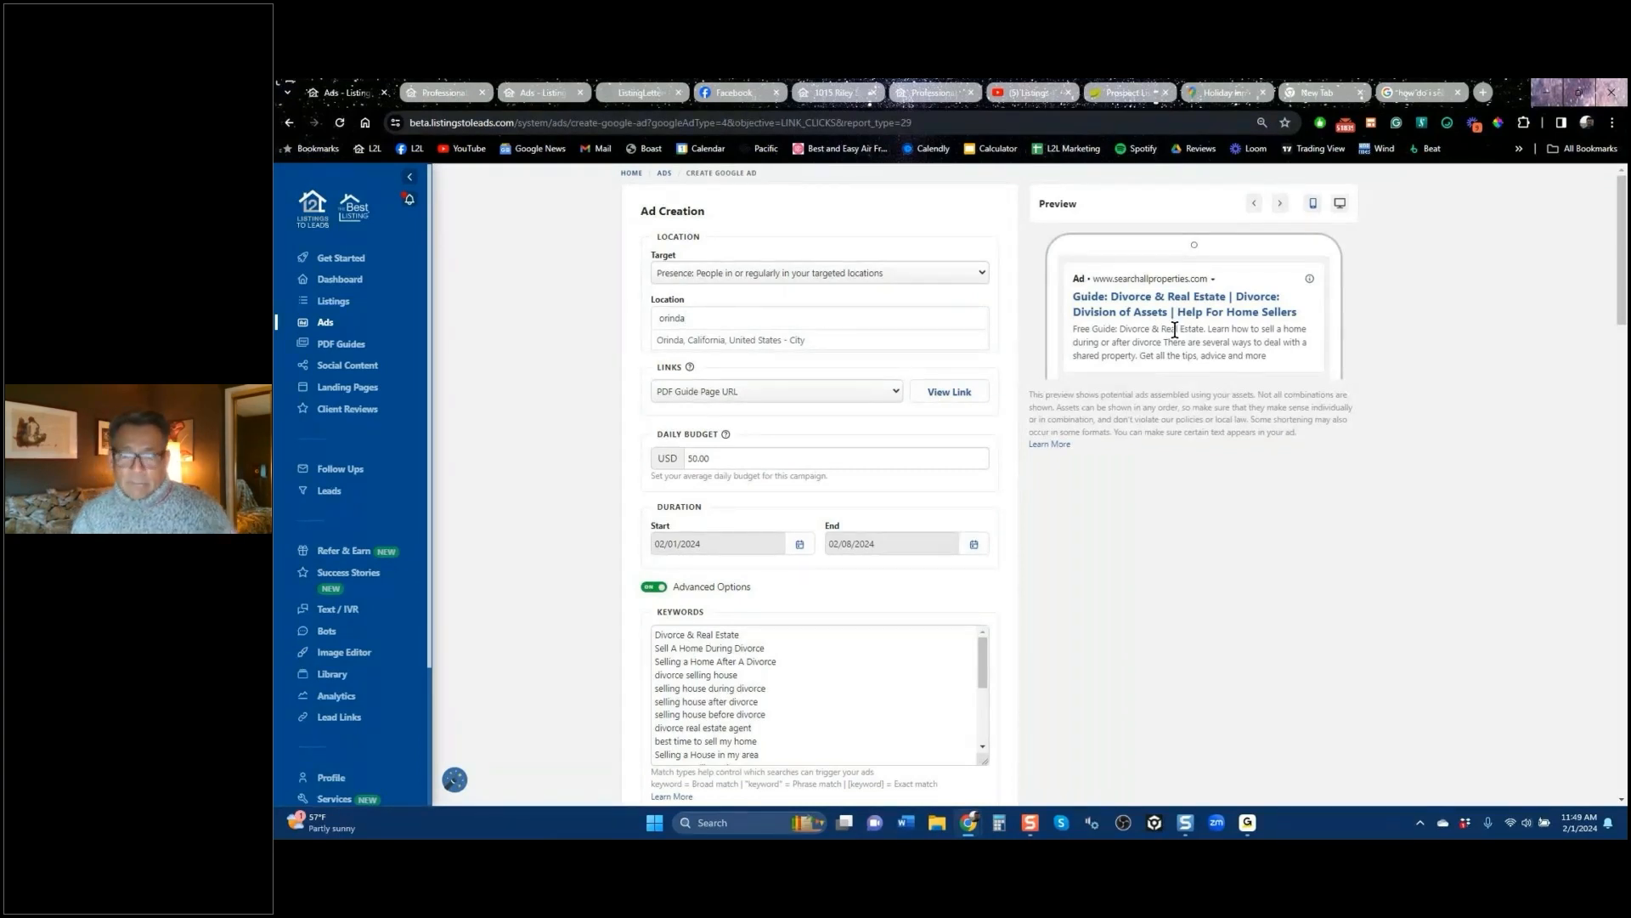
{"action": "key", "text": "Return"}
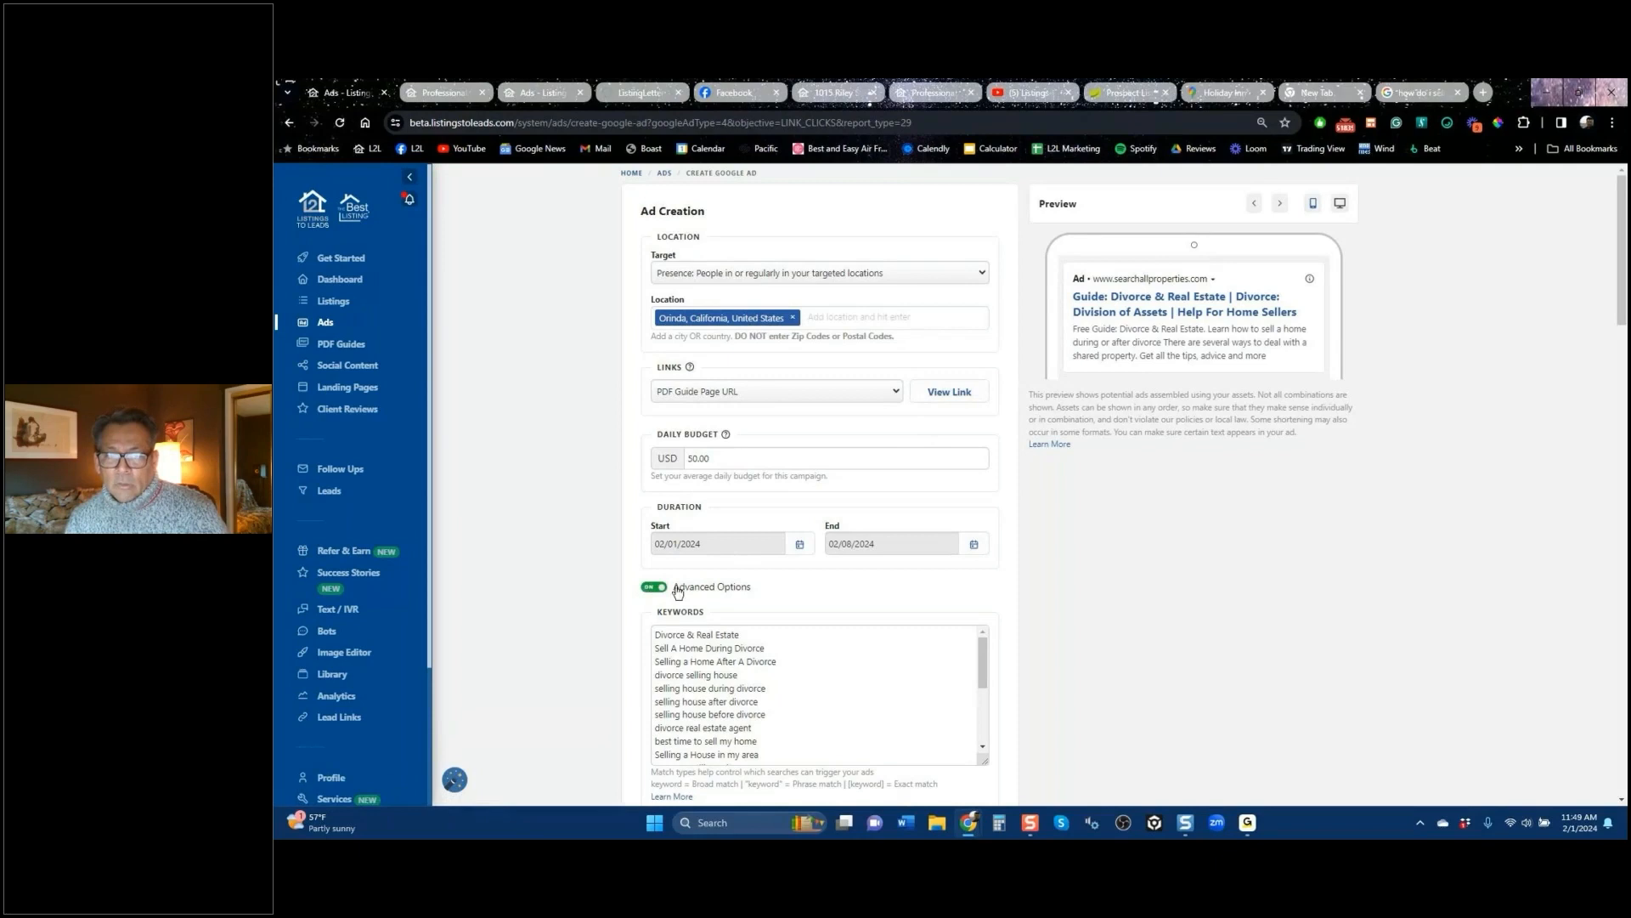
{"action": "left_click", "coordinate": [651, 591]}
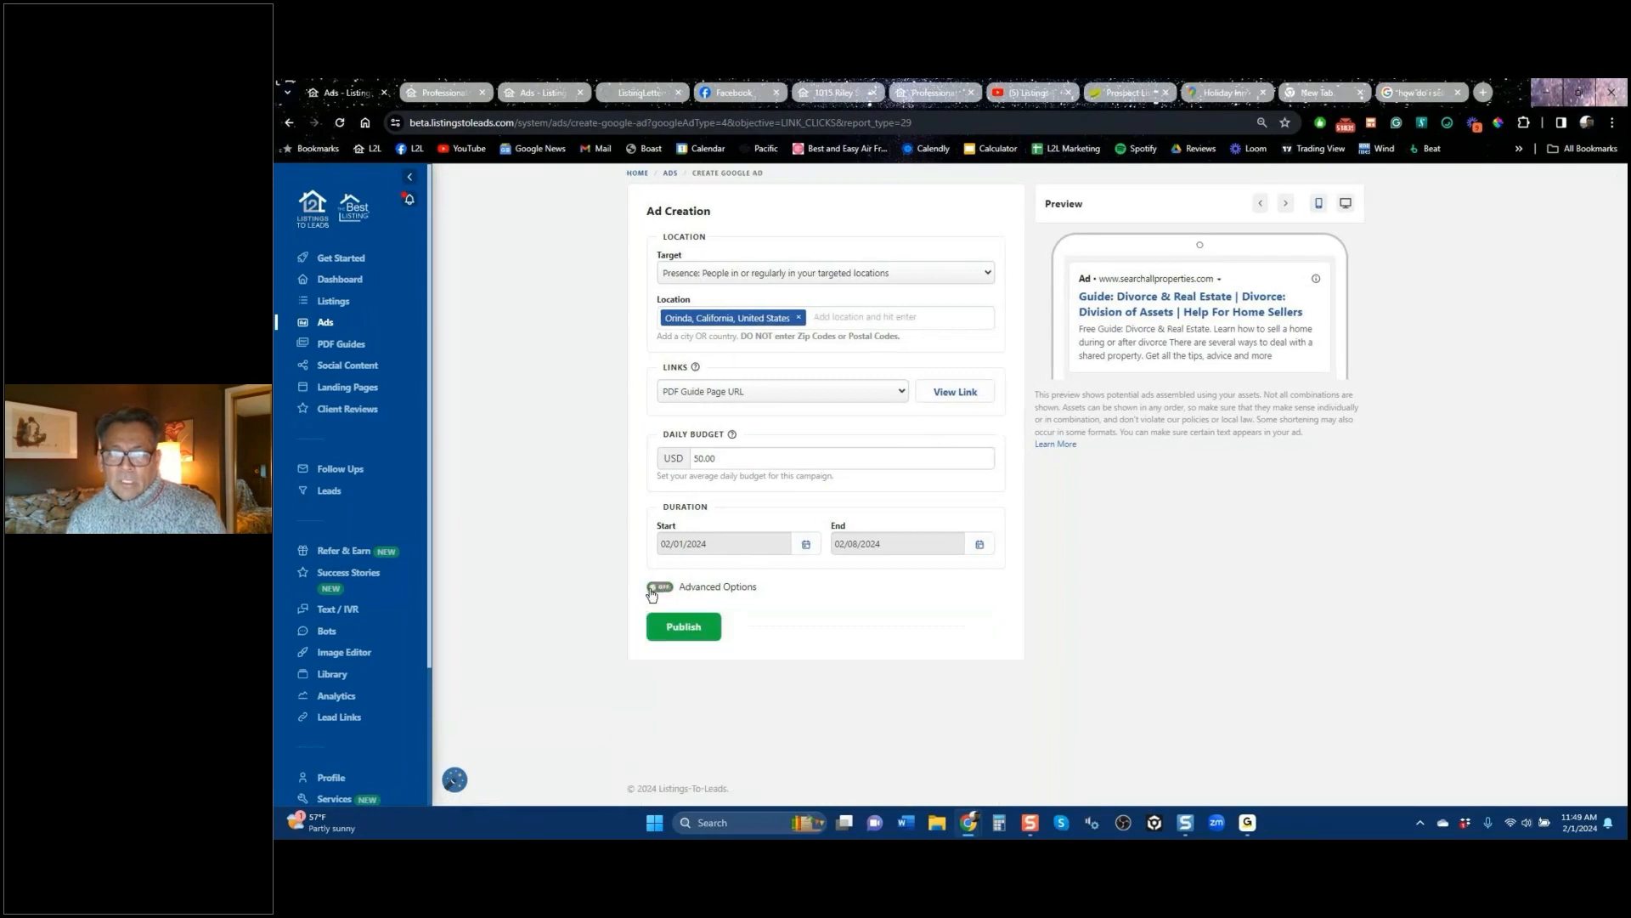
Step: Preview the Divorce & Real Estate guide download page, then return to the Orinda Google ad
{"action": "left_click", "coordinate": [950, 389]}
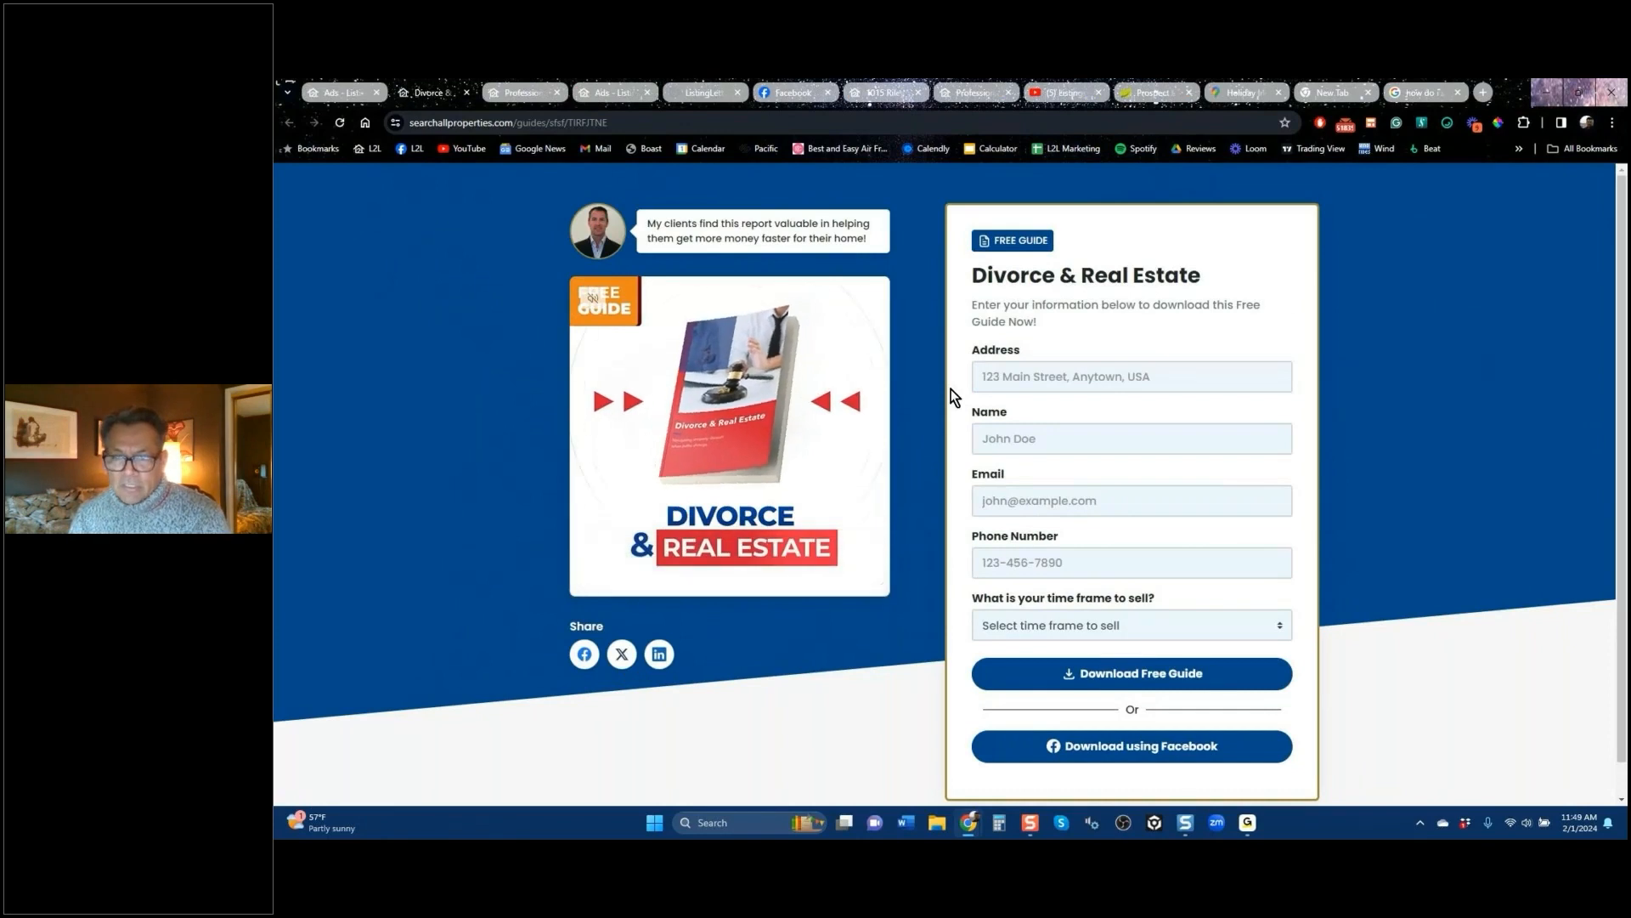
{"action": "left_click", "coordinate": [1190, 453]}
{"action": "scroll", "coordinate": [1237, 479], "scroll_direction": "down", "scroll_amount": 1}
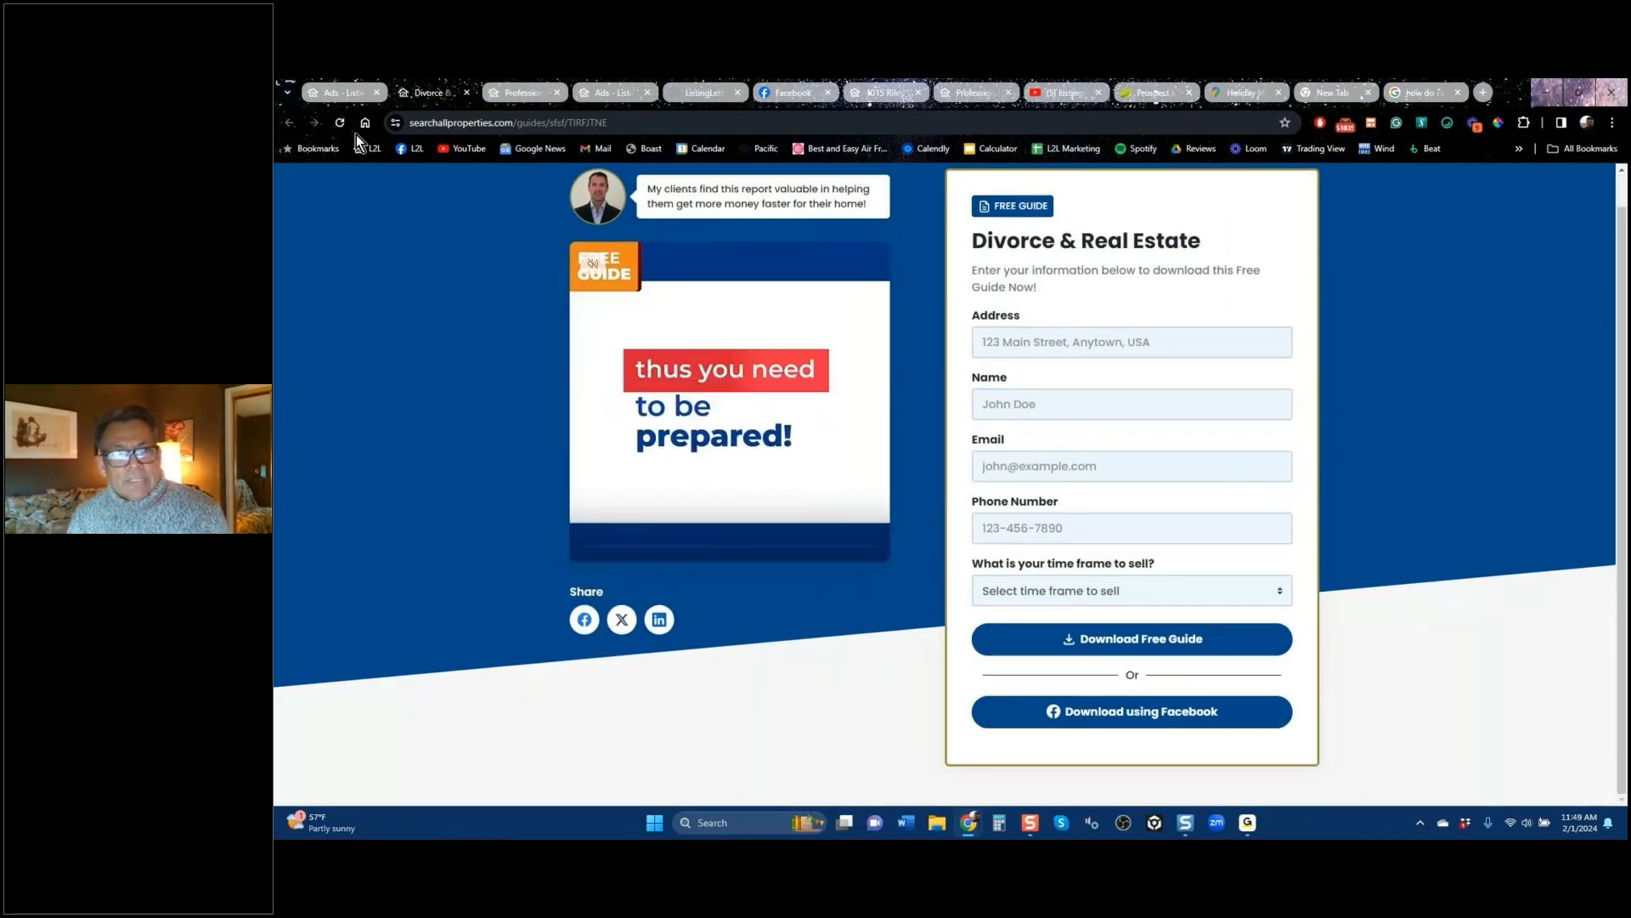
{"action": "left_click", "coordinate": [345, 99]}
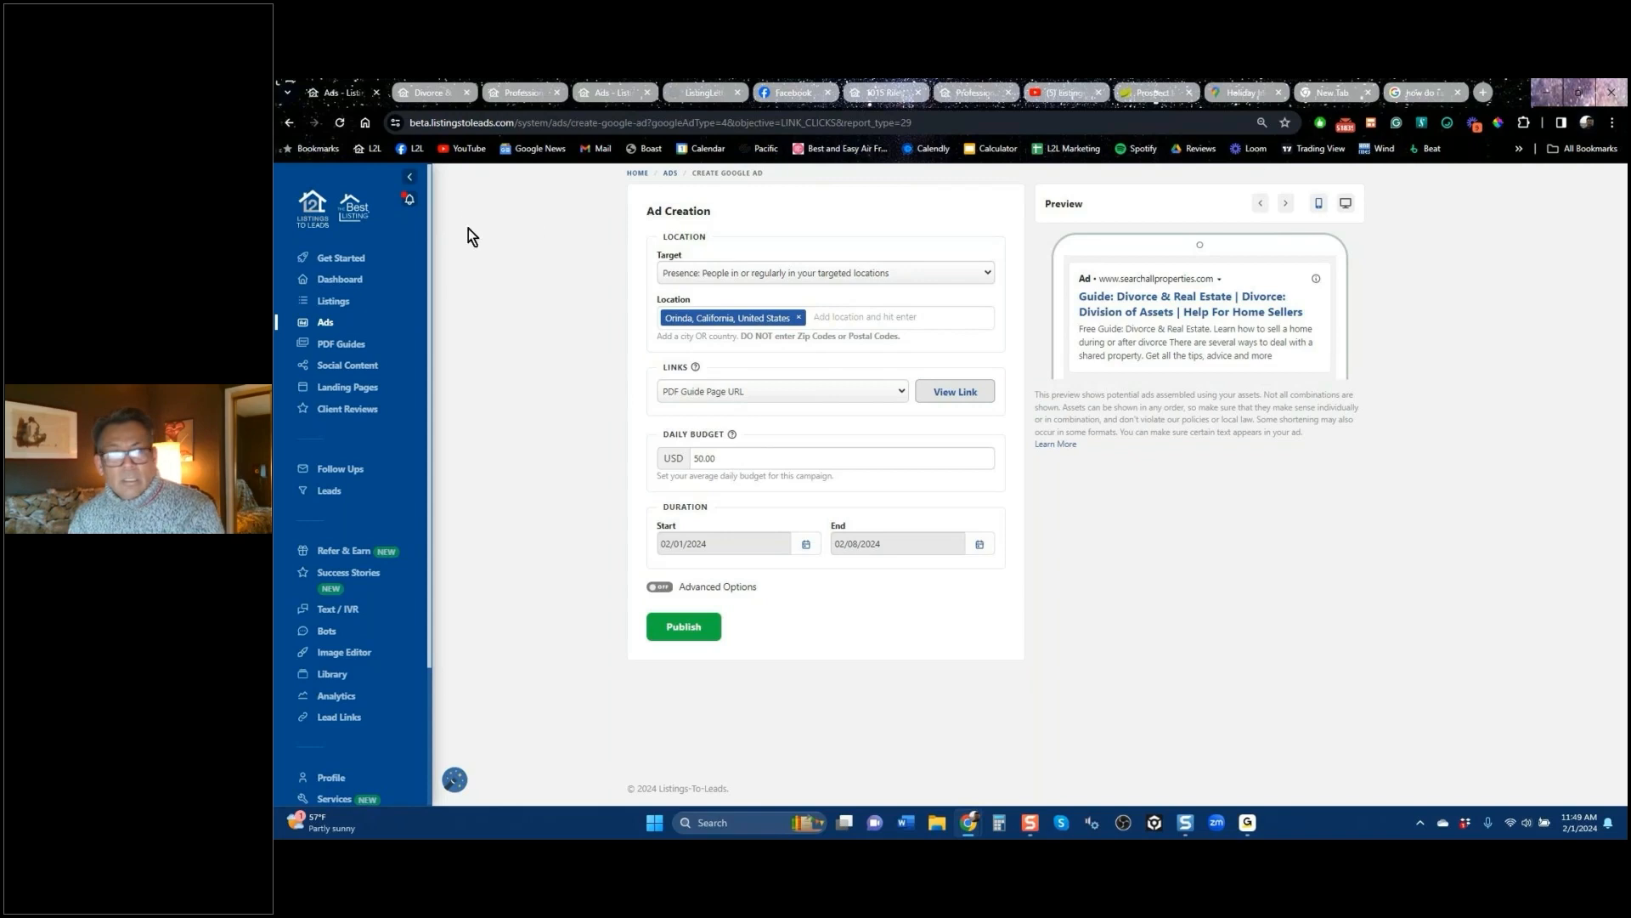
Step: Open the Listings settings' Ads section showing the 1-week, $35 buyer / $50 seller automated ads
{"action": "left_click", "coordinate": [333, 303]}
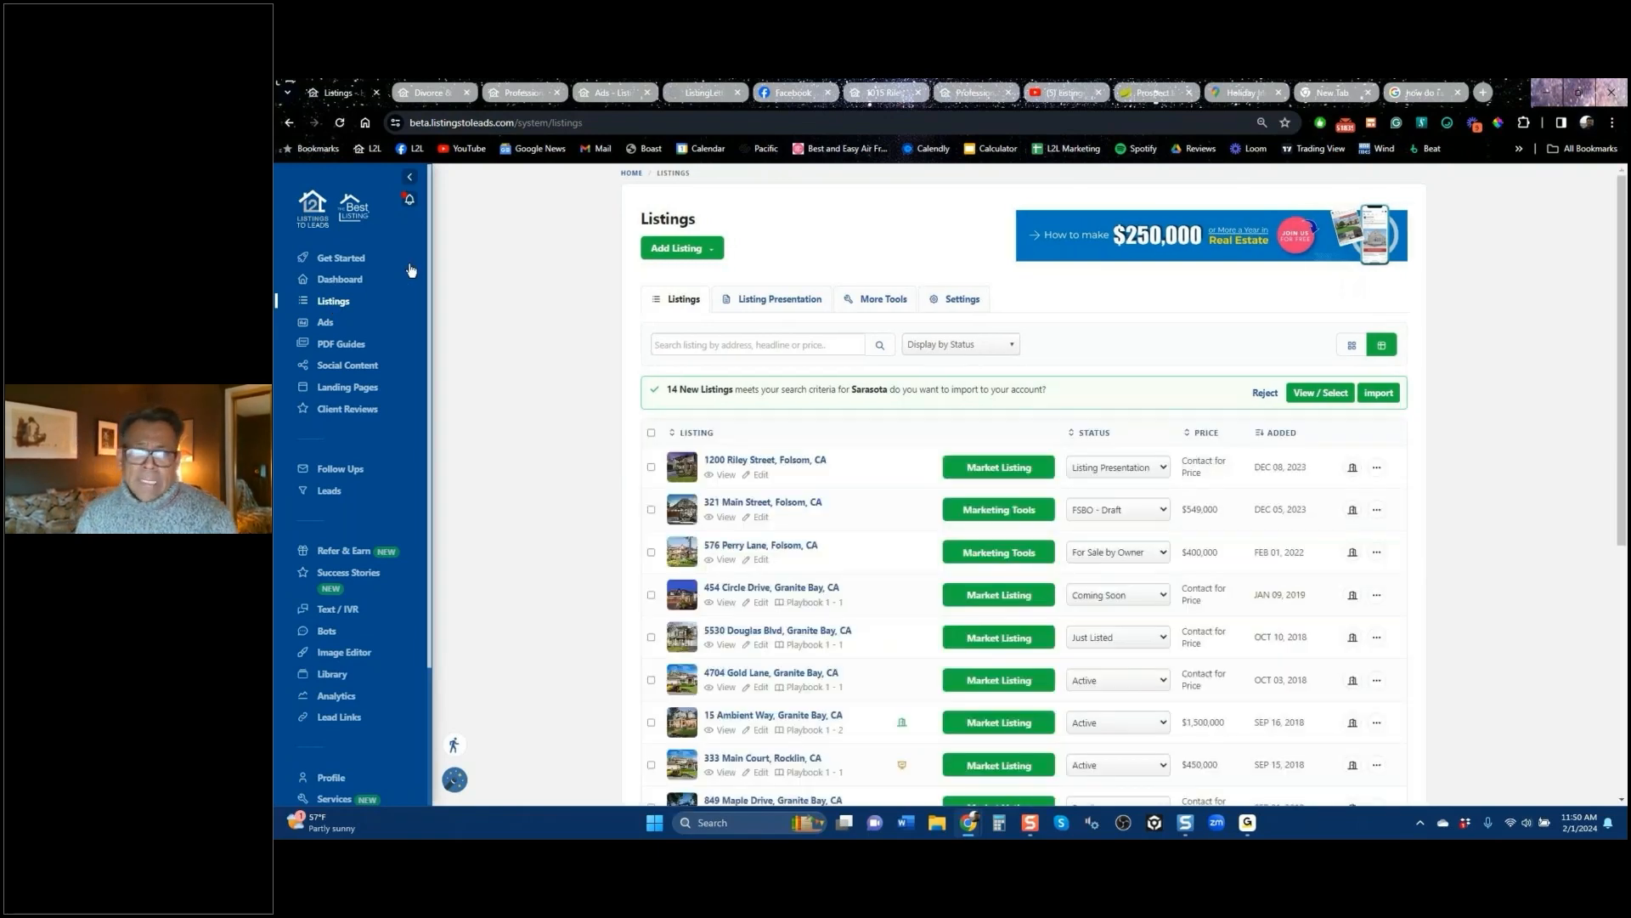
{"action": "left_click", "coordinate": [957, 302]}
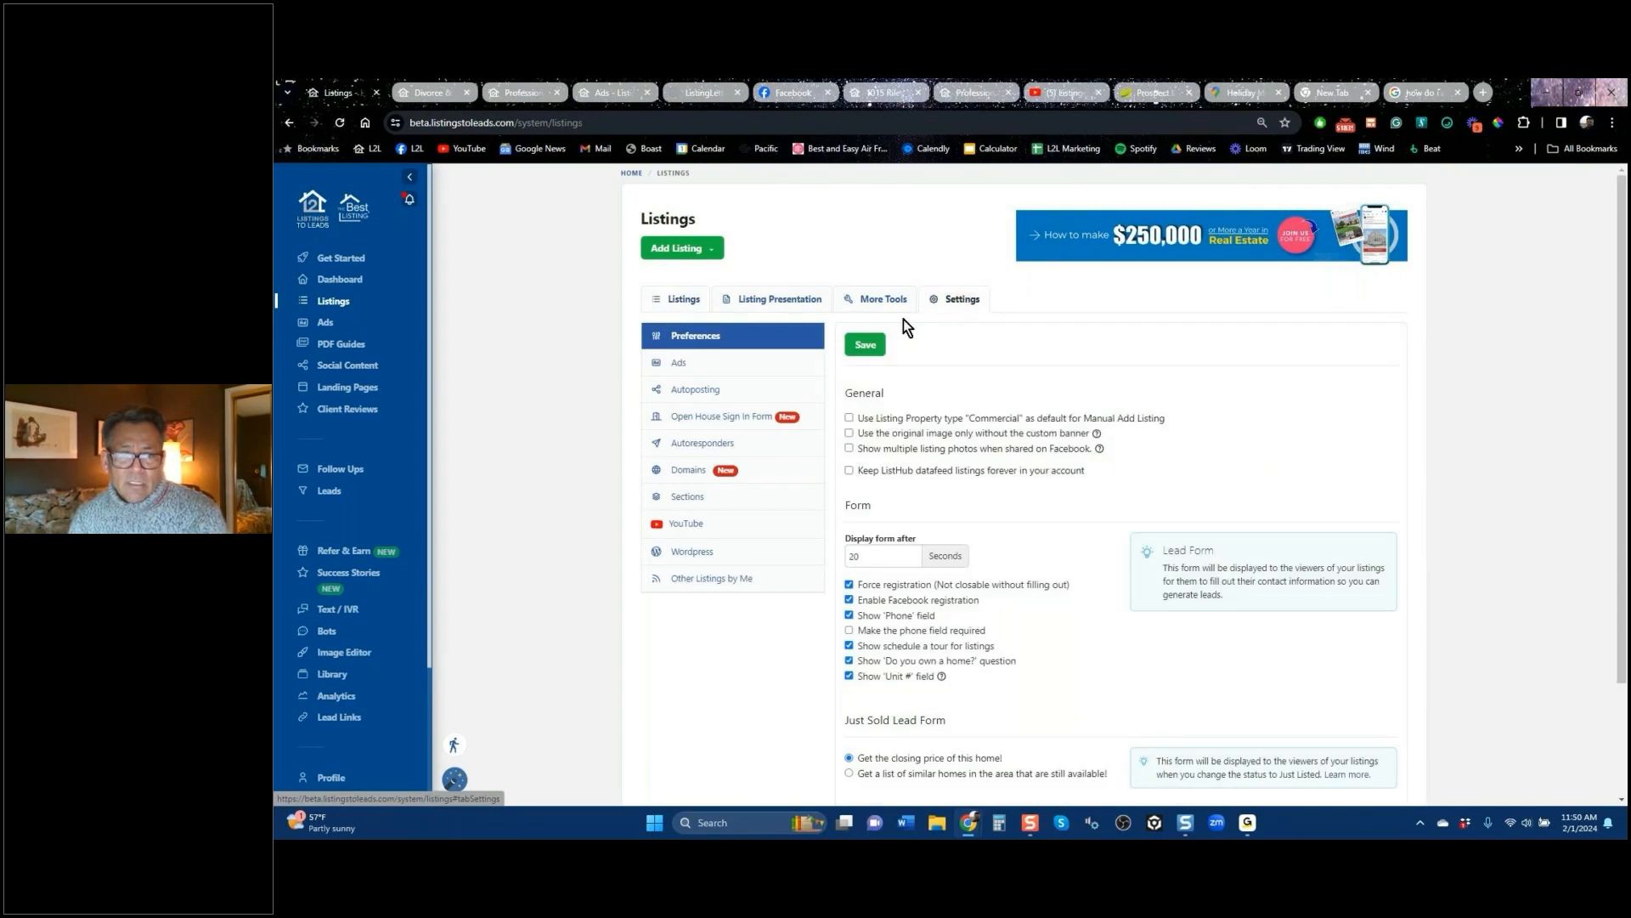
{"action": "left_click", "coordinate": [687, 369]}
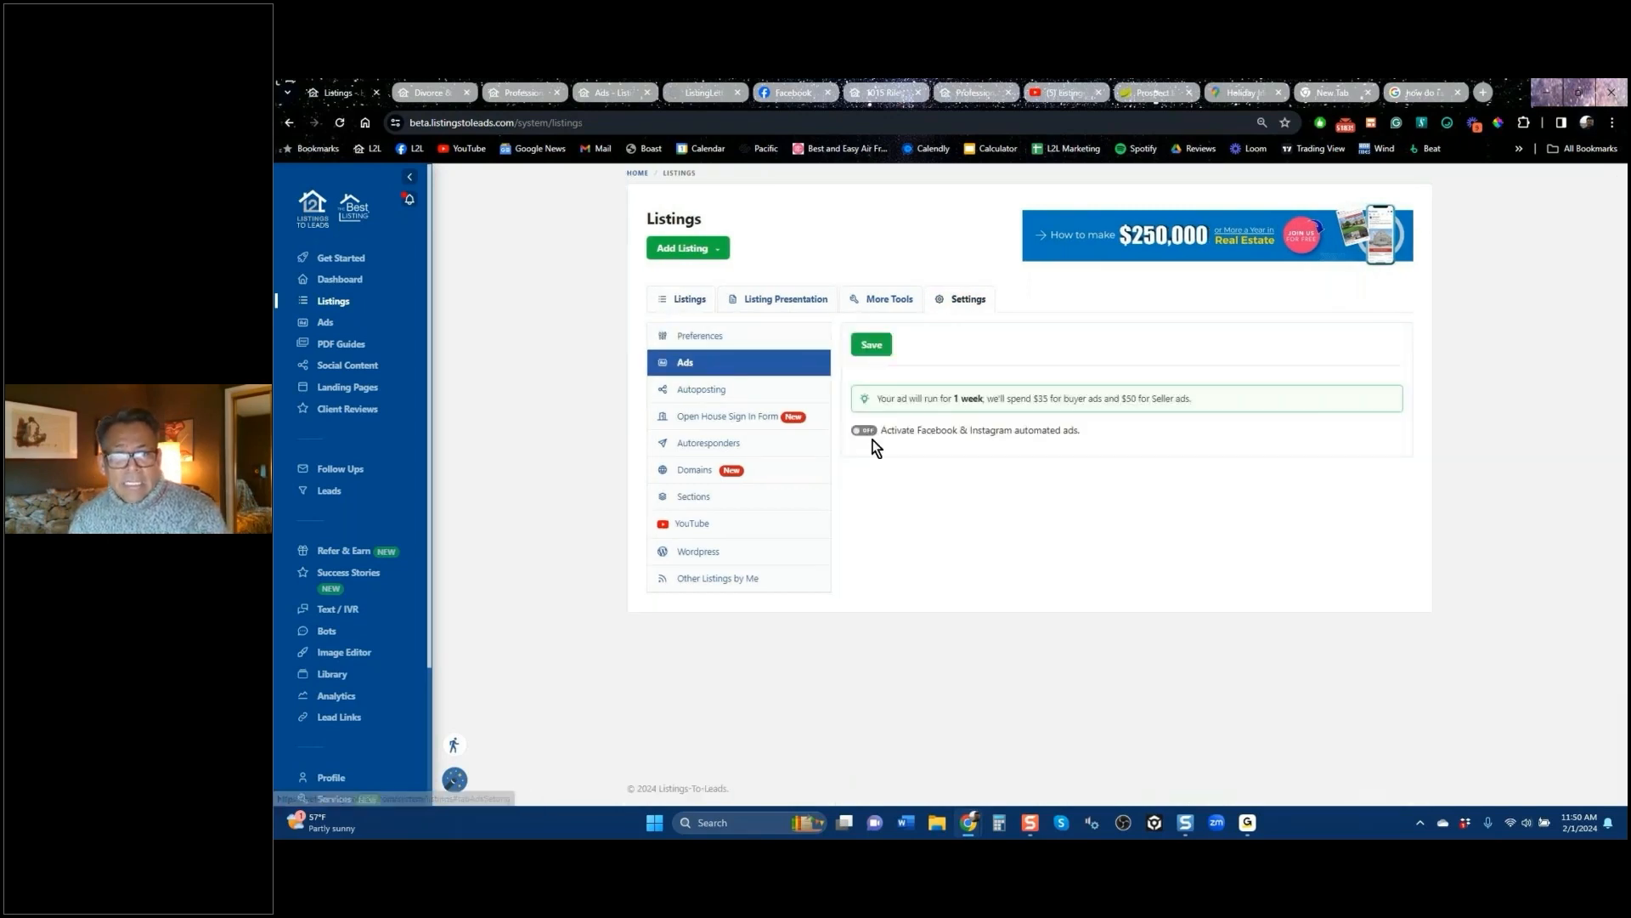
{"action": "left_click", "coordinate": [866, 432]}
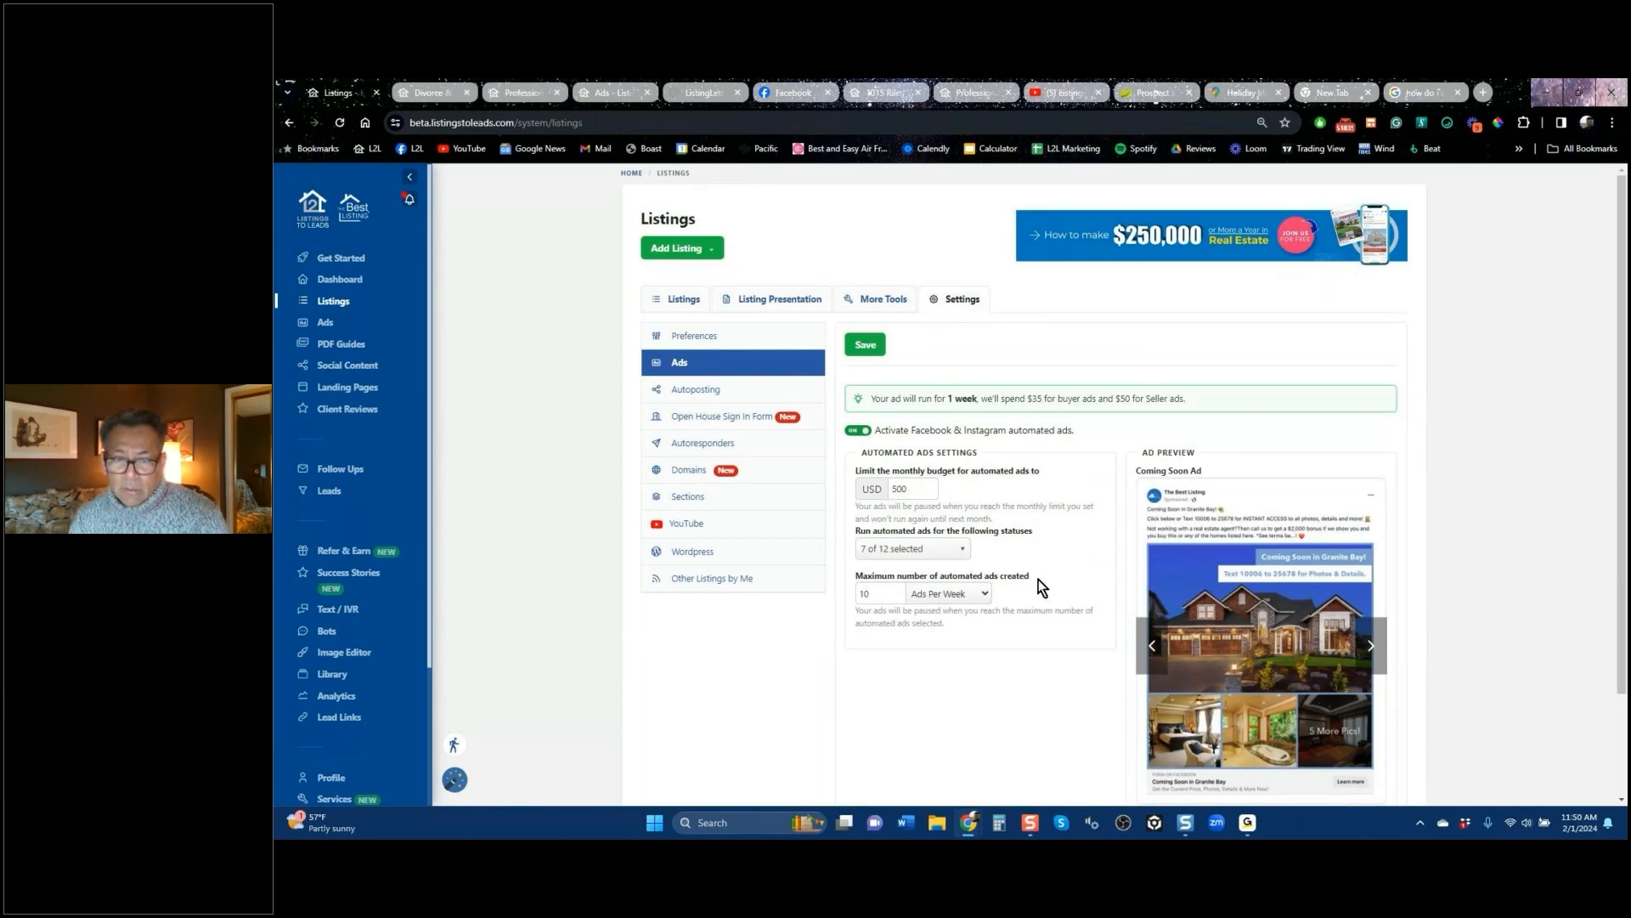
{"action": "left_click", "coordinate": [944, 553]}
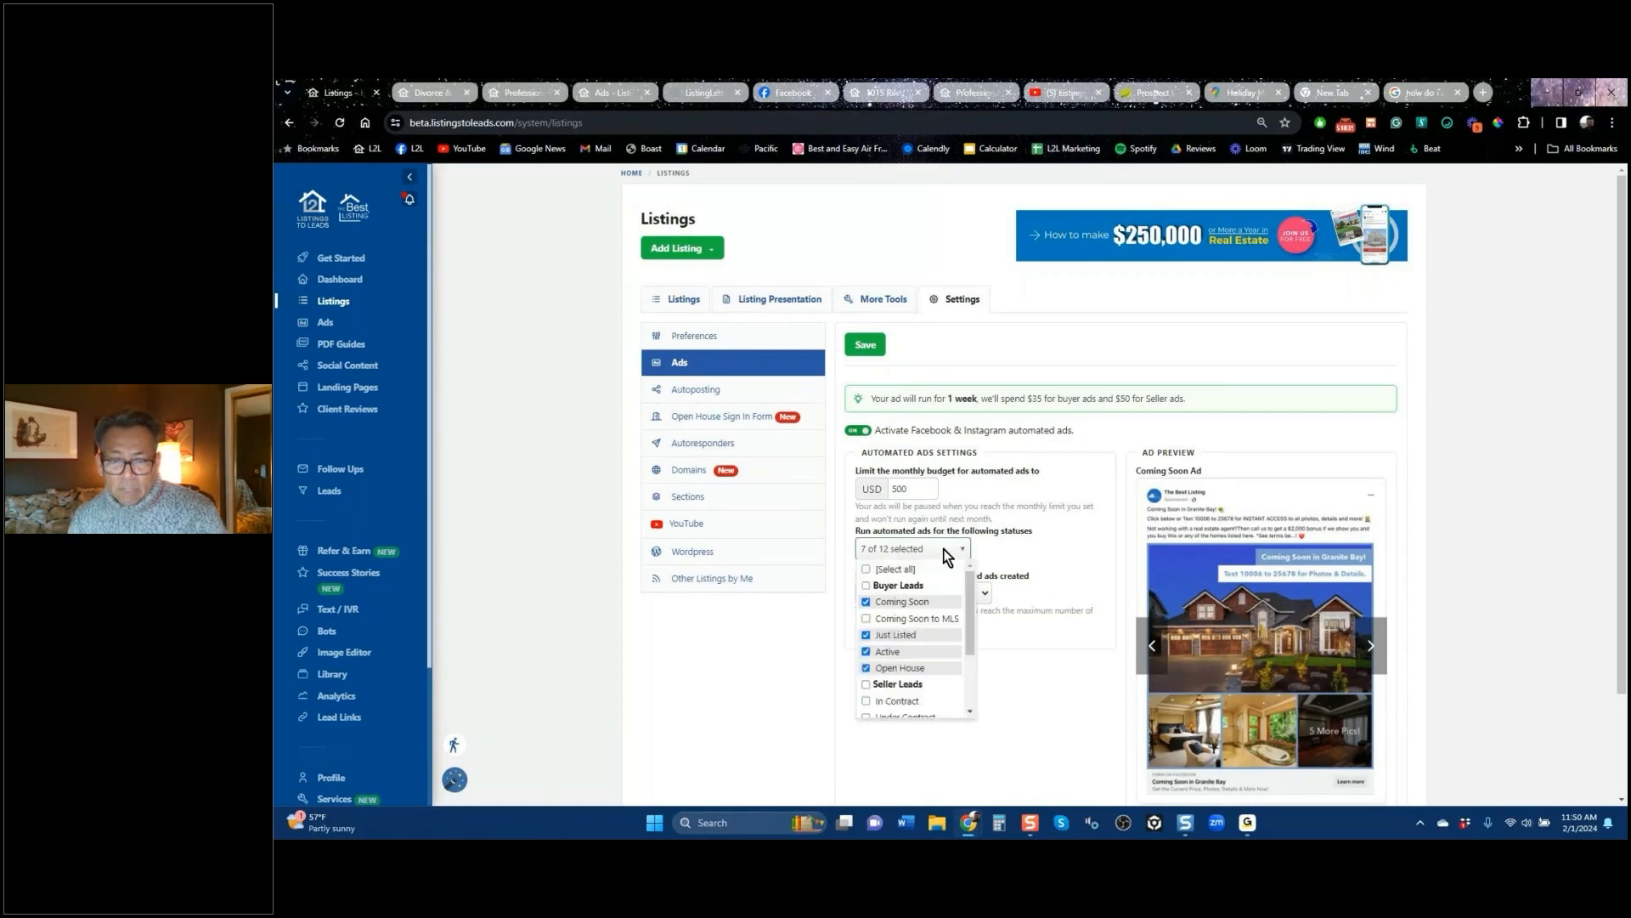
{"action": "left_click", "coordinate": [867, 602]}
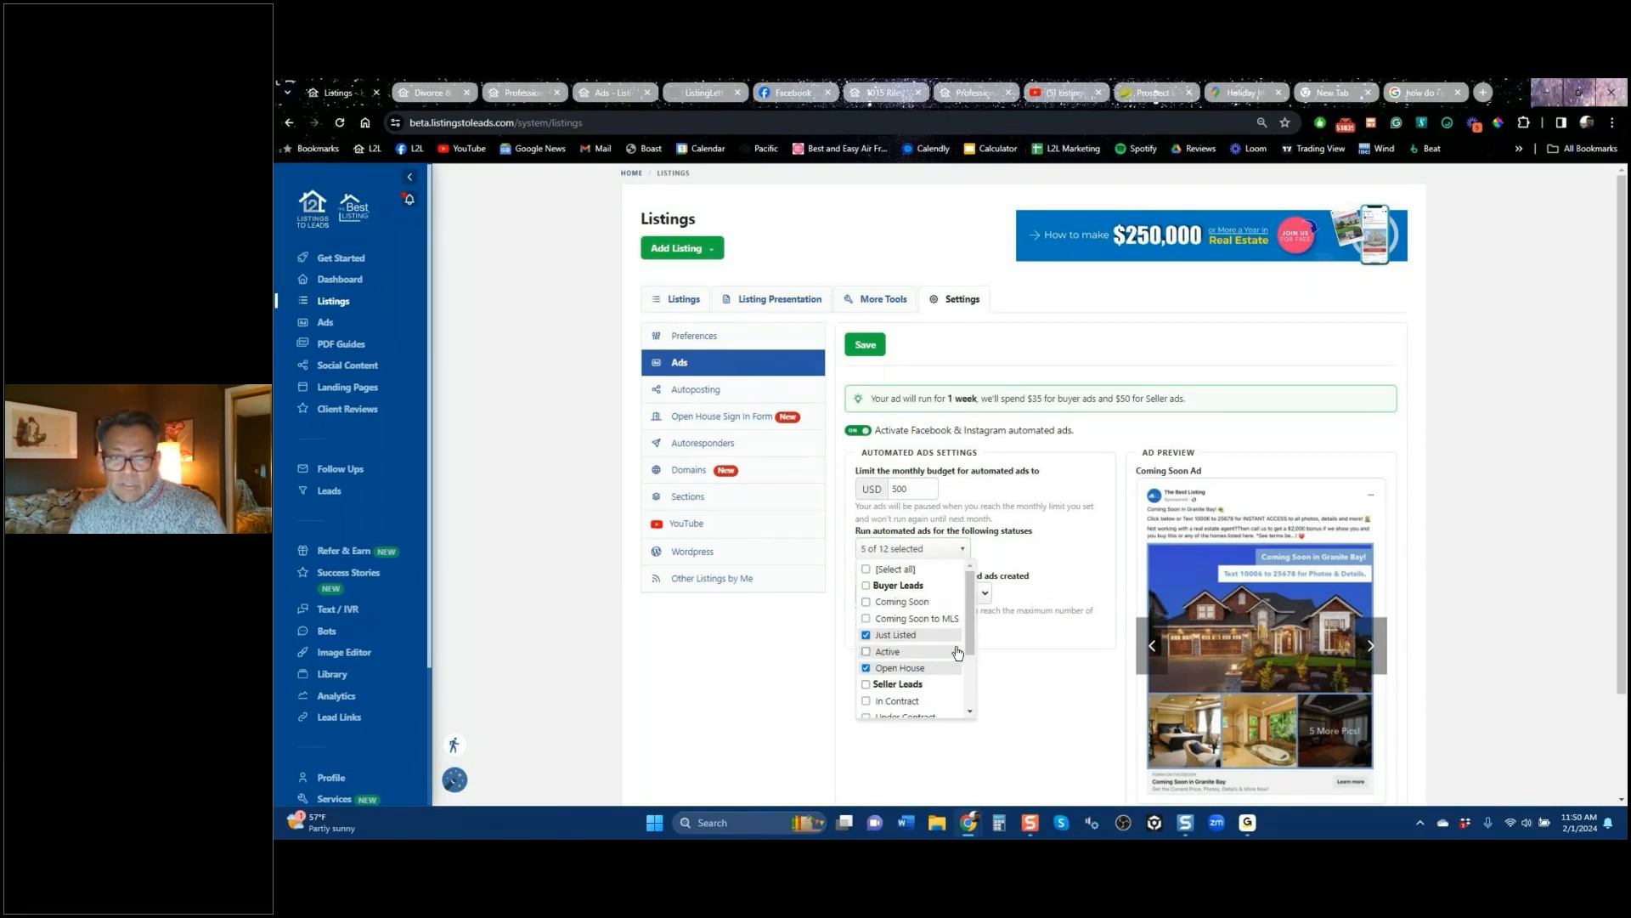
{"action": "scroll", "coordinate": [935, 654], "scroll_direction": "down", "scroll_amount": 1}
{"action": "left_click", "coordinate": [867, 655]}
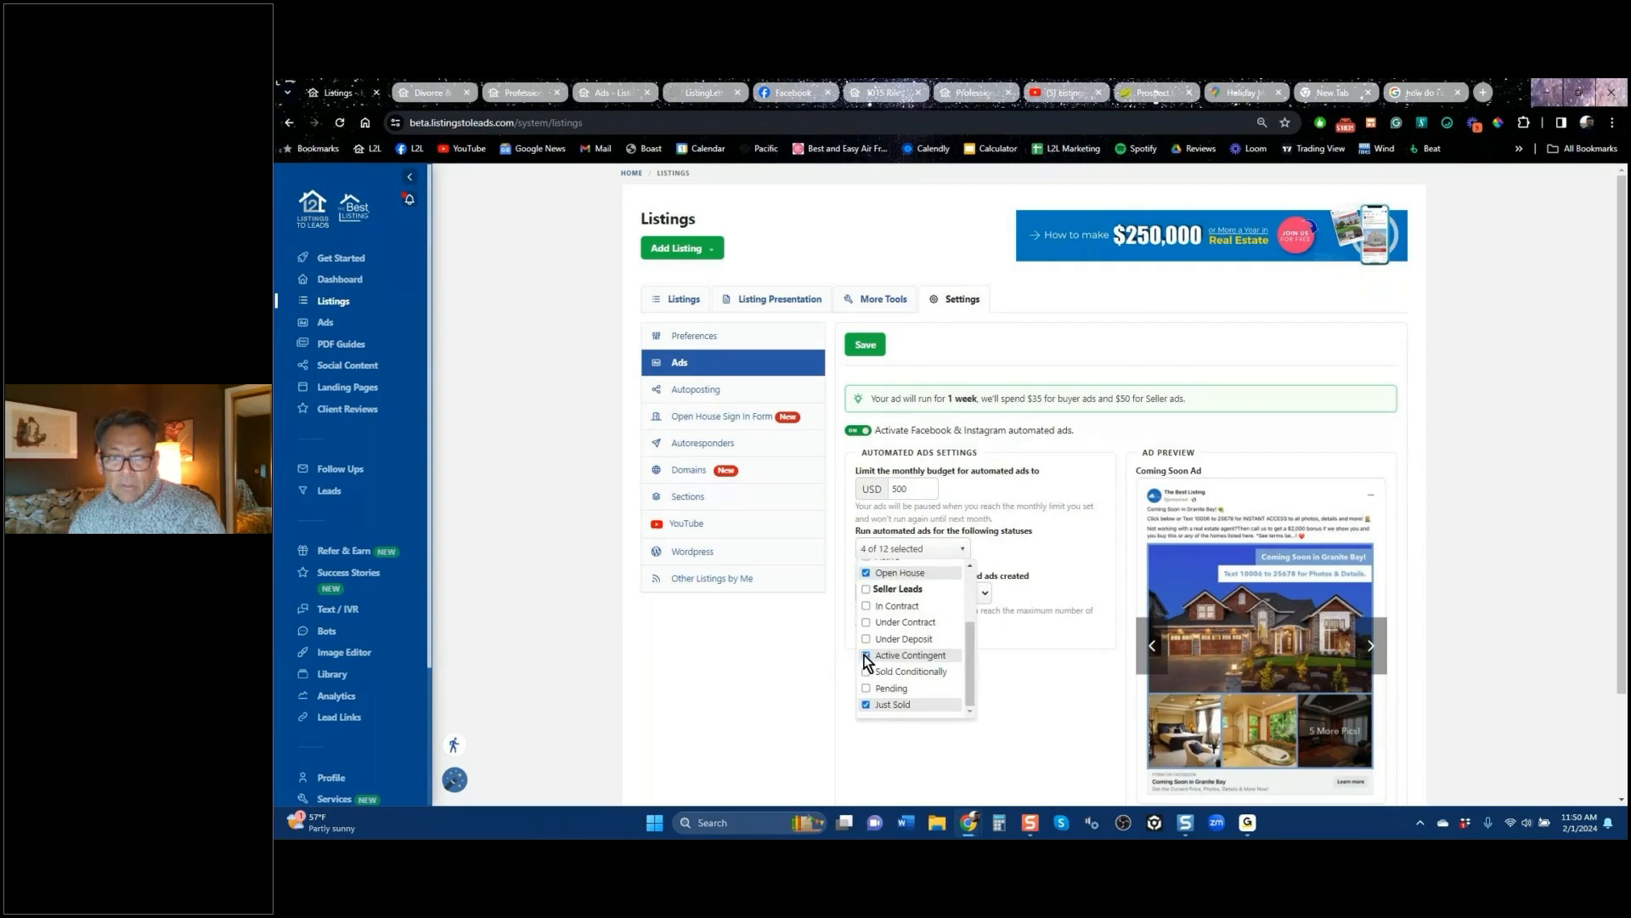
{"action": "left_click", "coordinate": [867, 655]}
{"action": "left_click", "coordinate": [865, 688]}
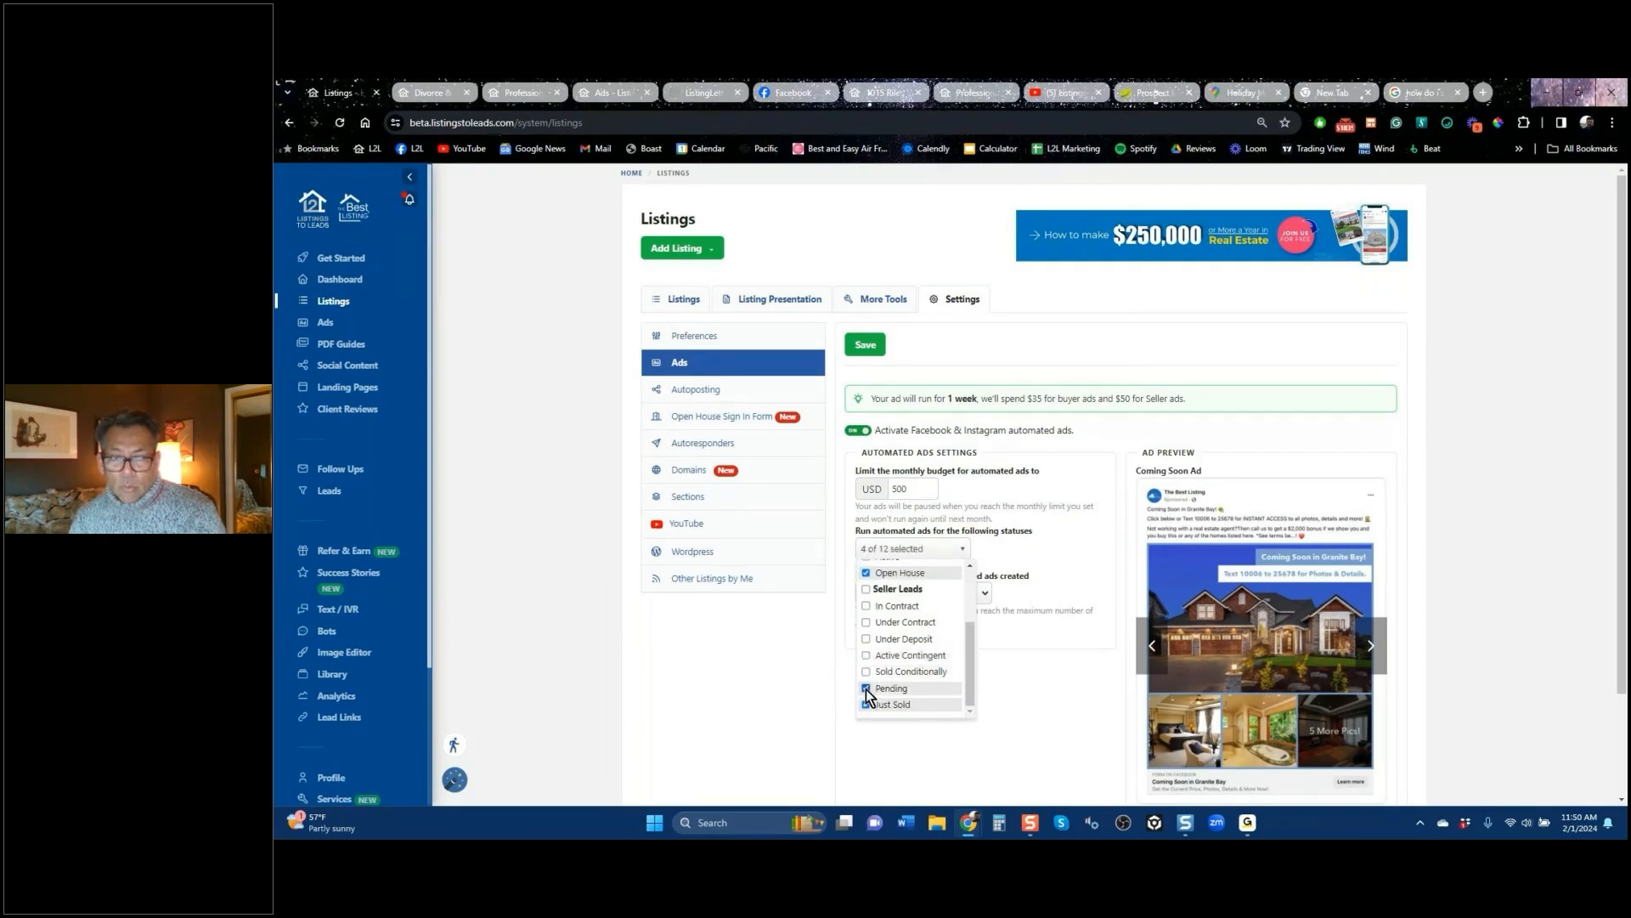
{"action": "left_click", "coordinate": [1023, 691]}
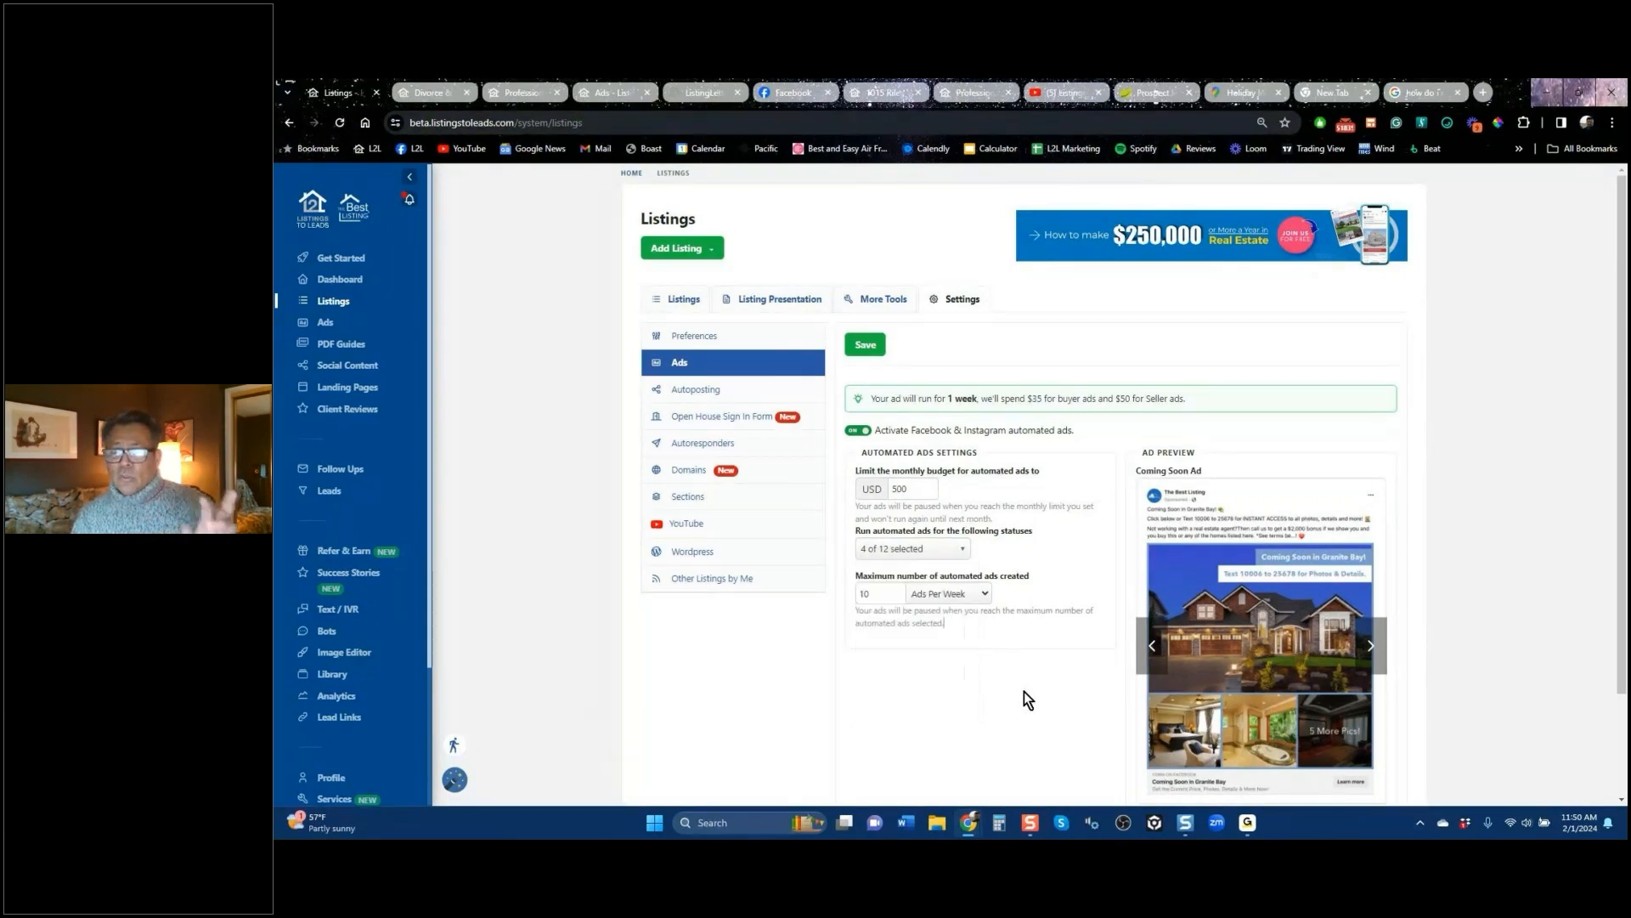
{"action": "left_click", "coordinate": [854, 432]}
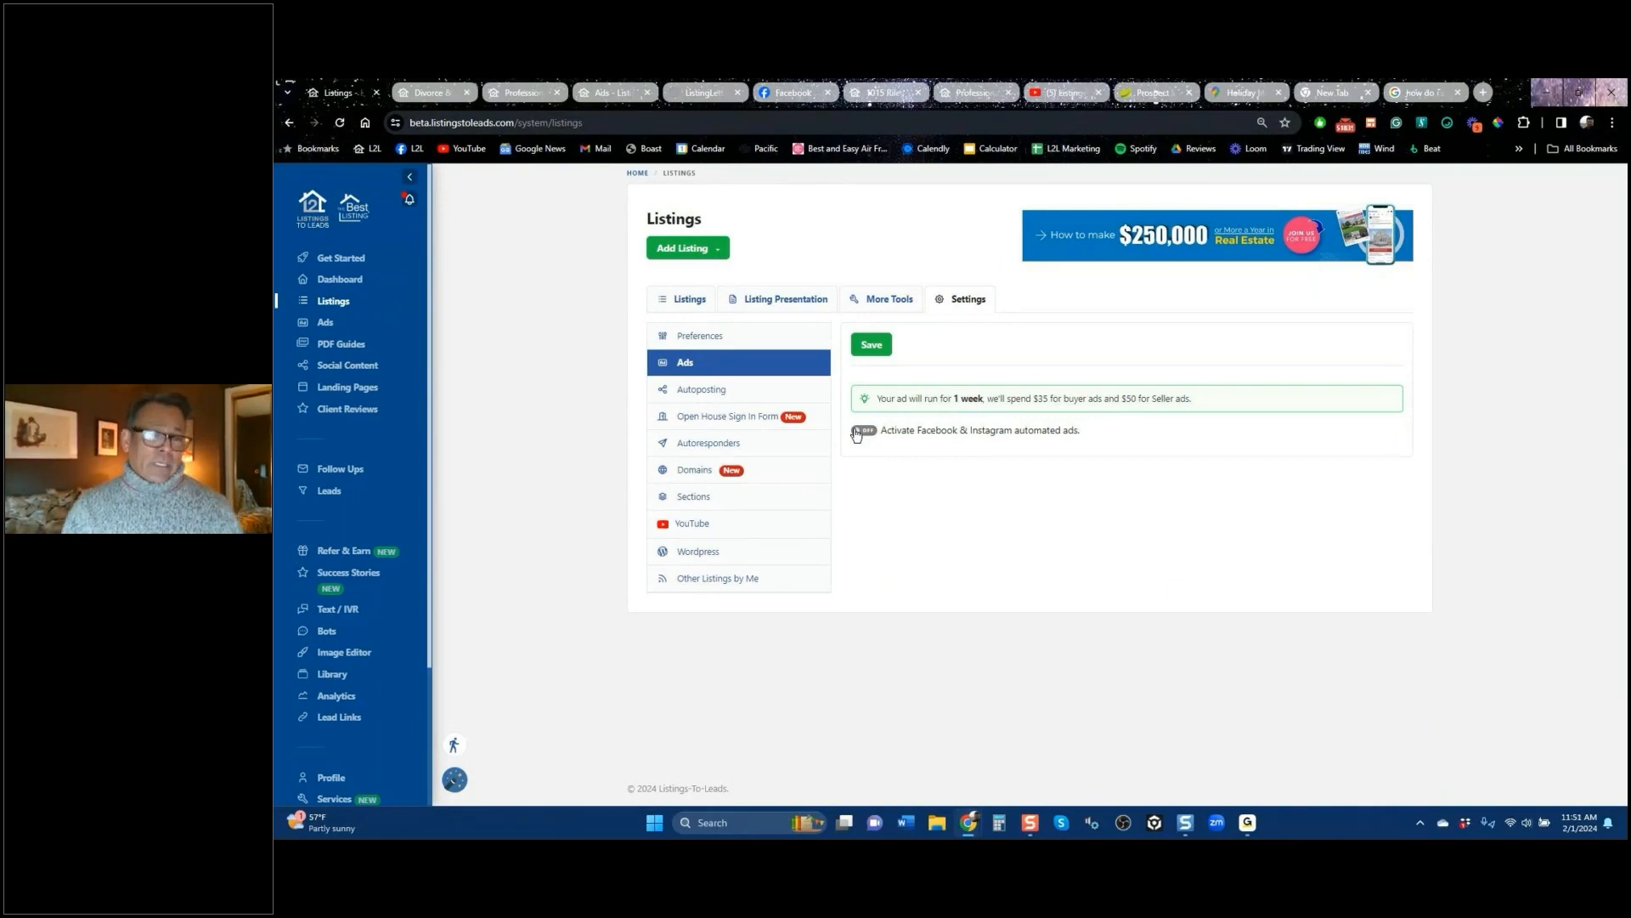
Step: Go from the listings table to the Ads dashboard with its lead, spend and click totals
{"action": "left_click", "coordinate": [680, 309]}
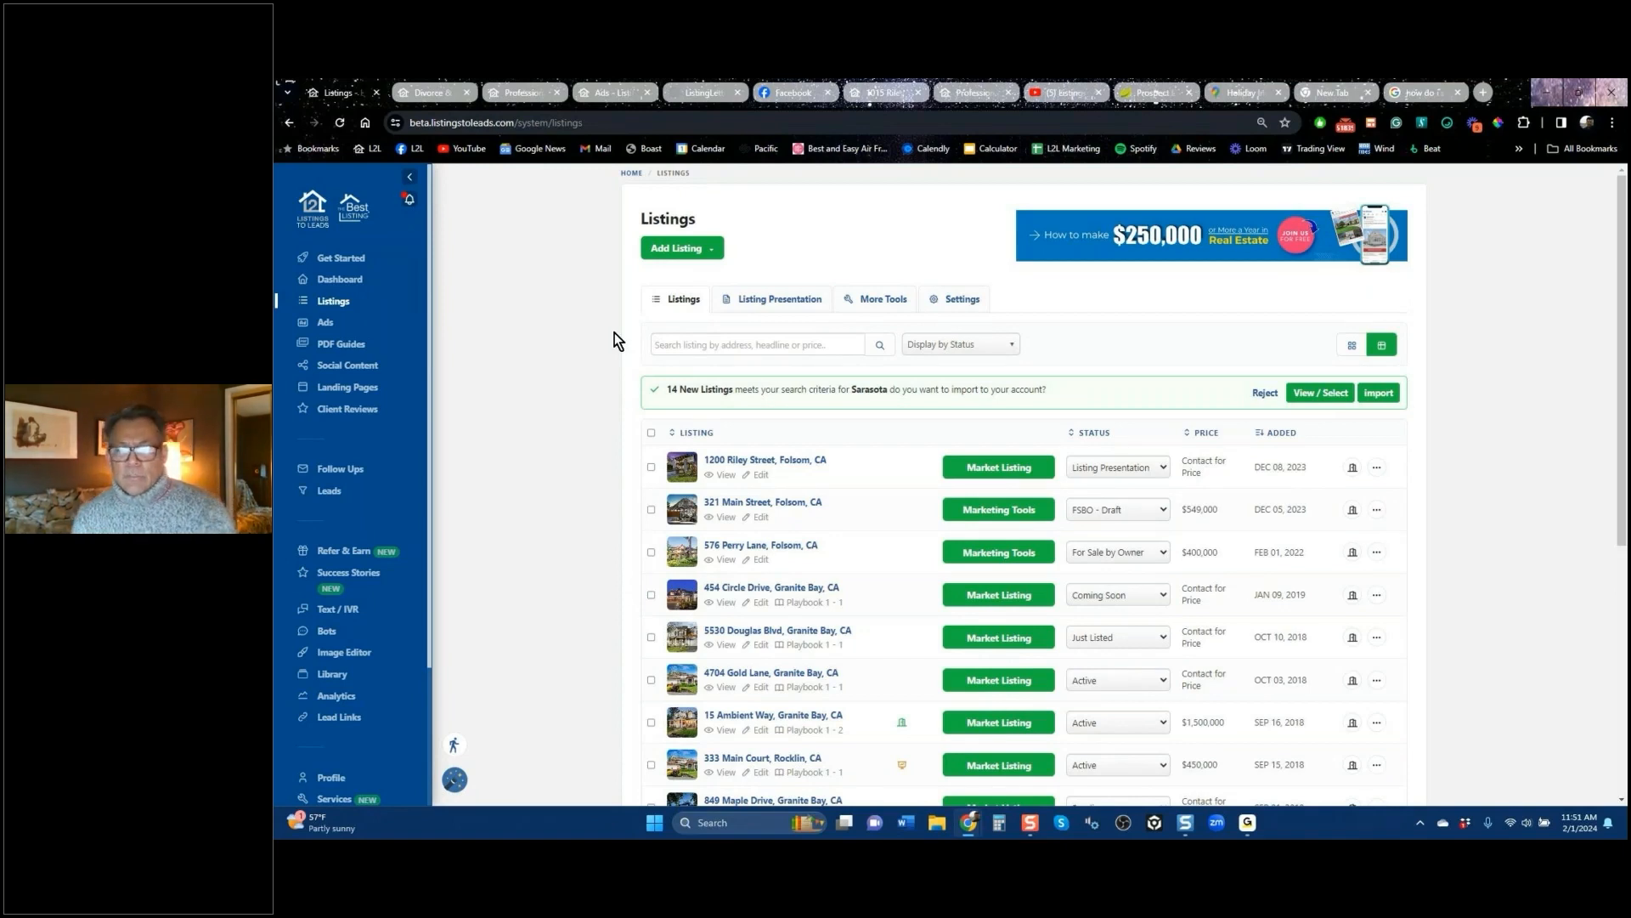
{"action": "left_click", "coordinate": [325, 326]}
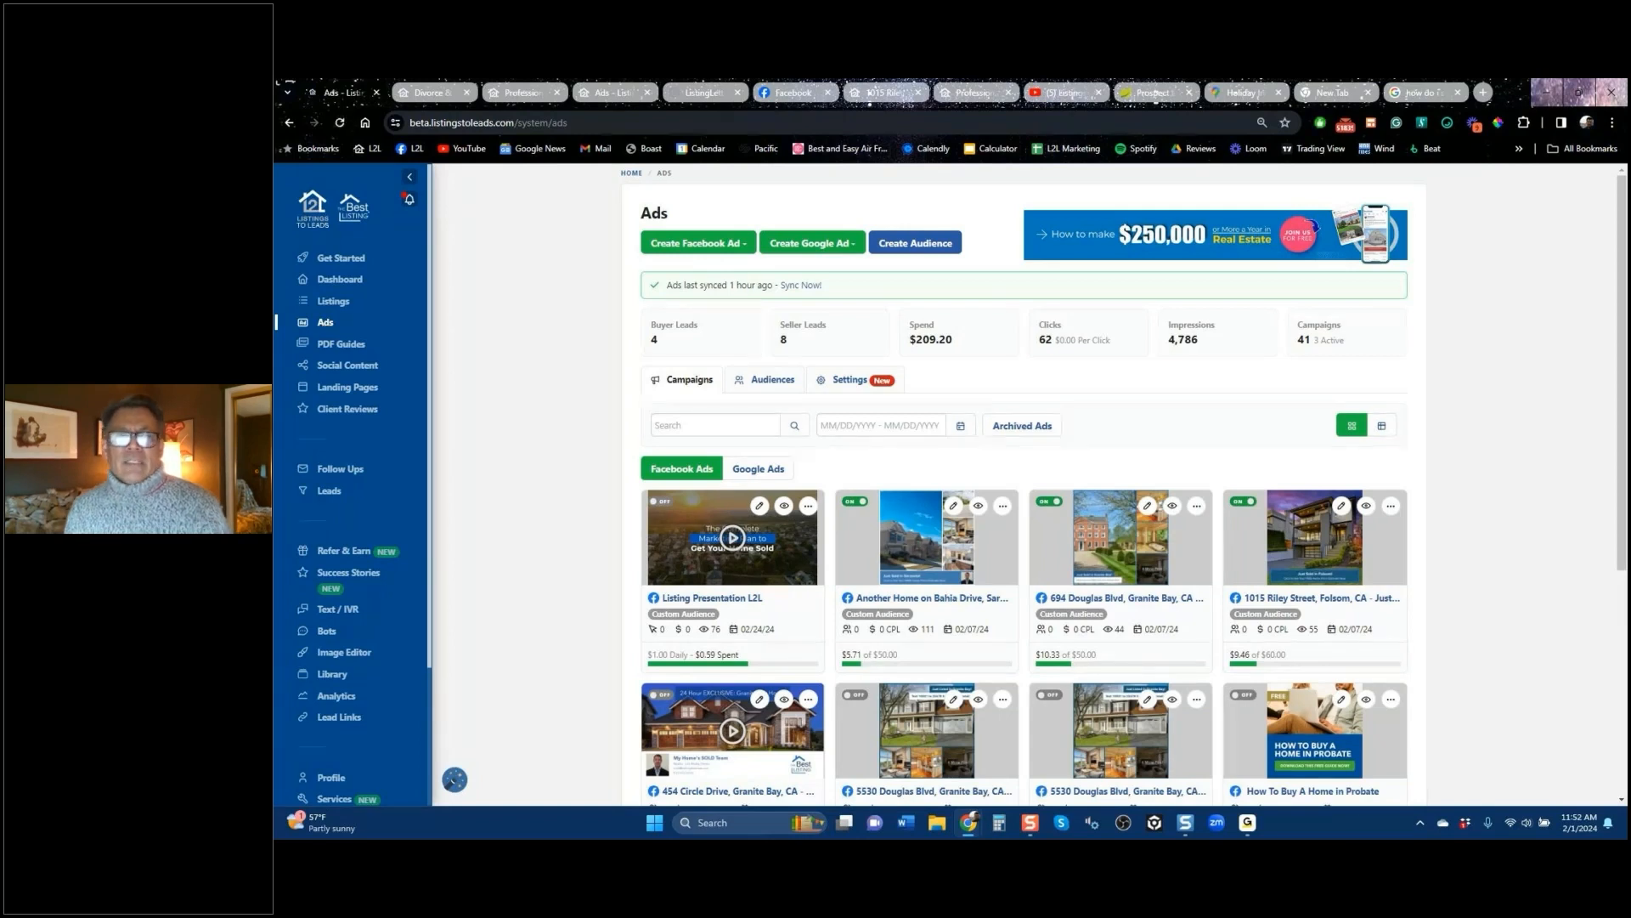
Step: Create a Google IDX search ad draft targeting Orinda, California, then switch to the Facebook ad tab
{"action": "left_click", "coordinate": [832, 244]}
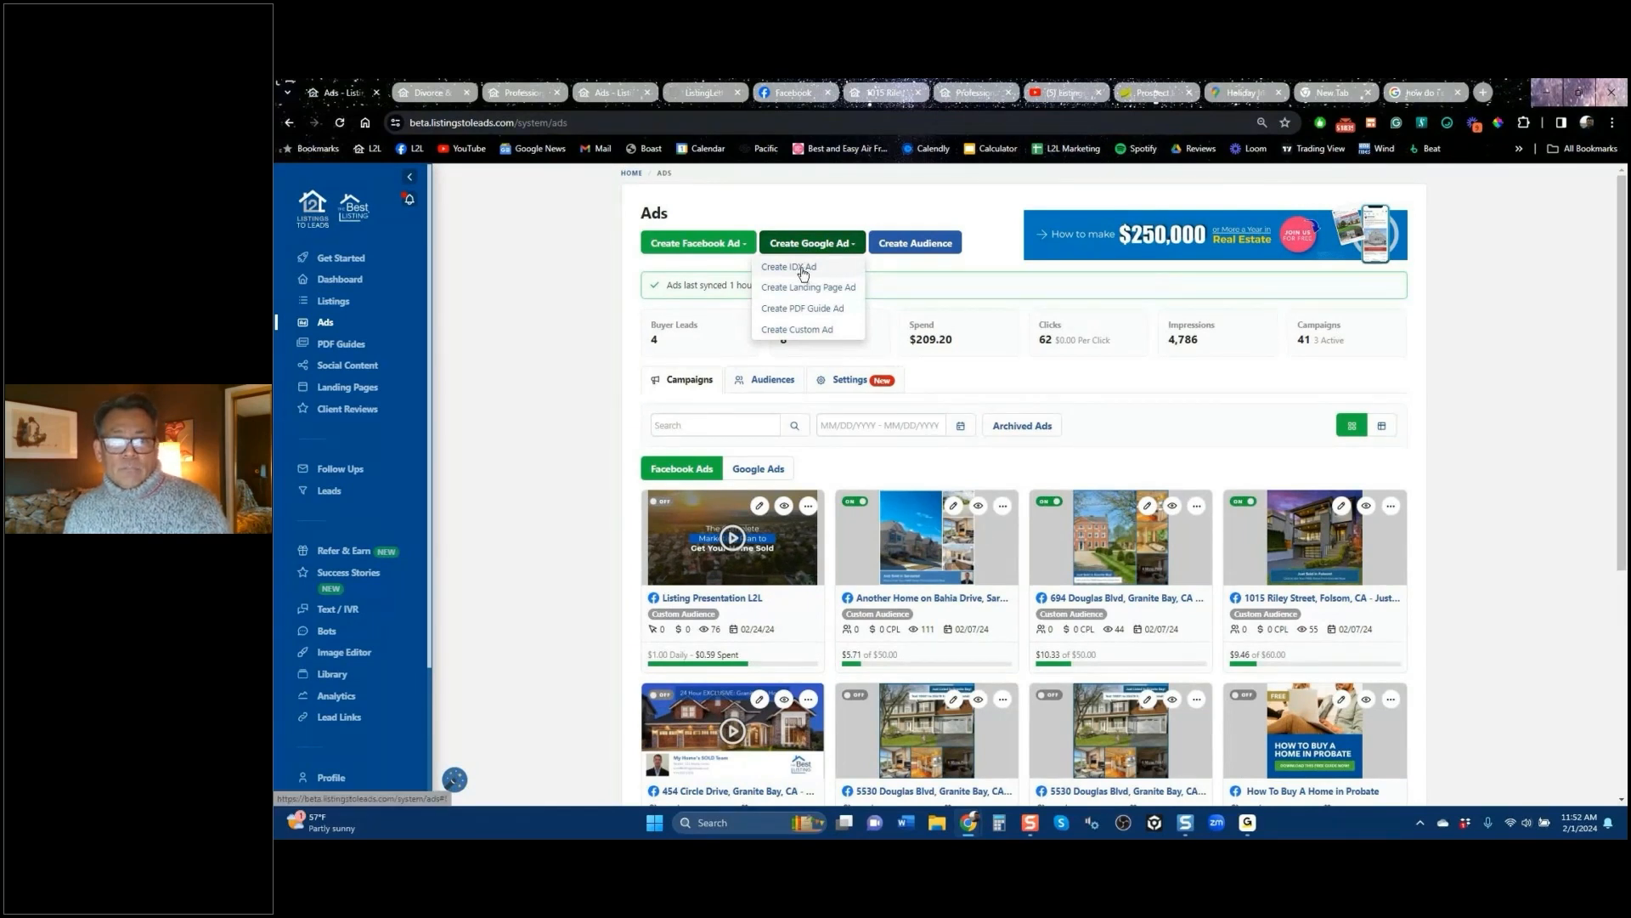
{"action": "left_click", "coordinate": [803, 270]}
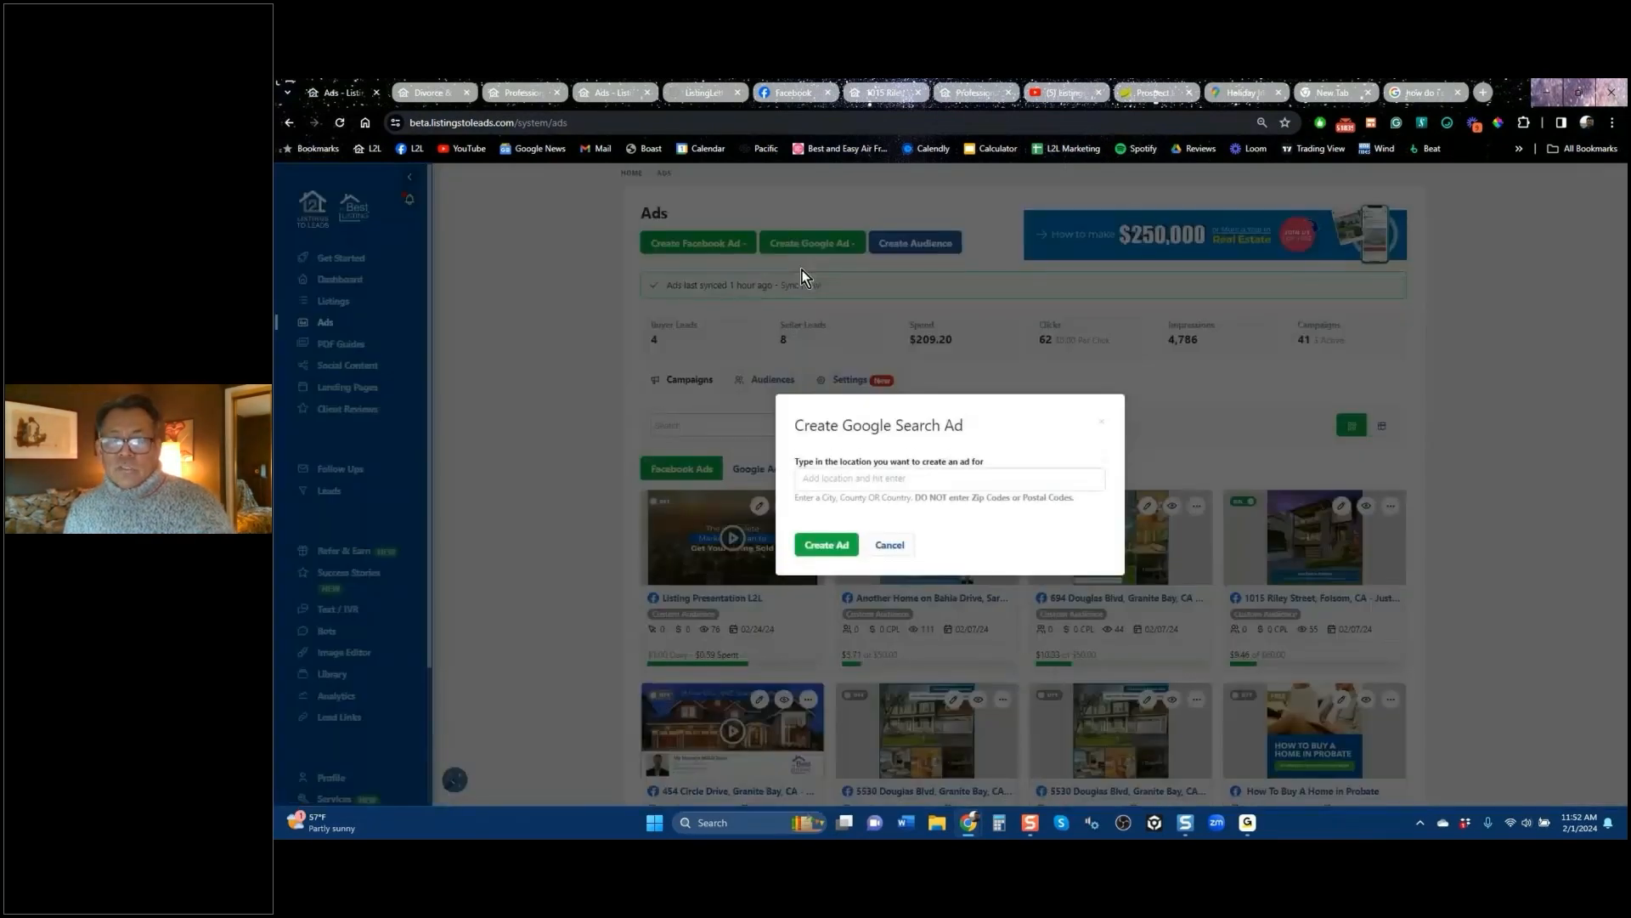
{"action": "left_click", "coordinate": [901, 475]}
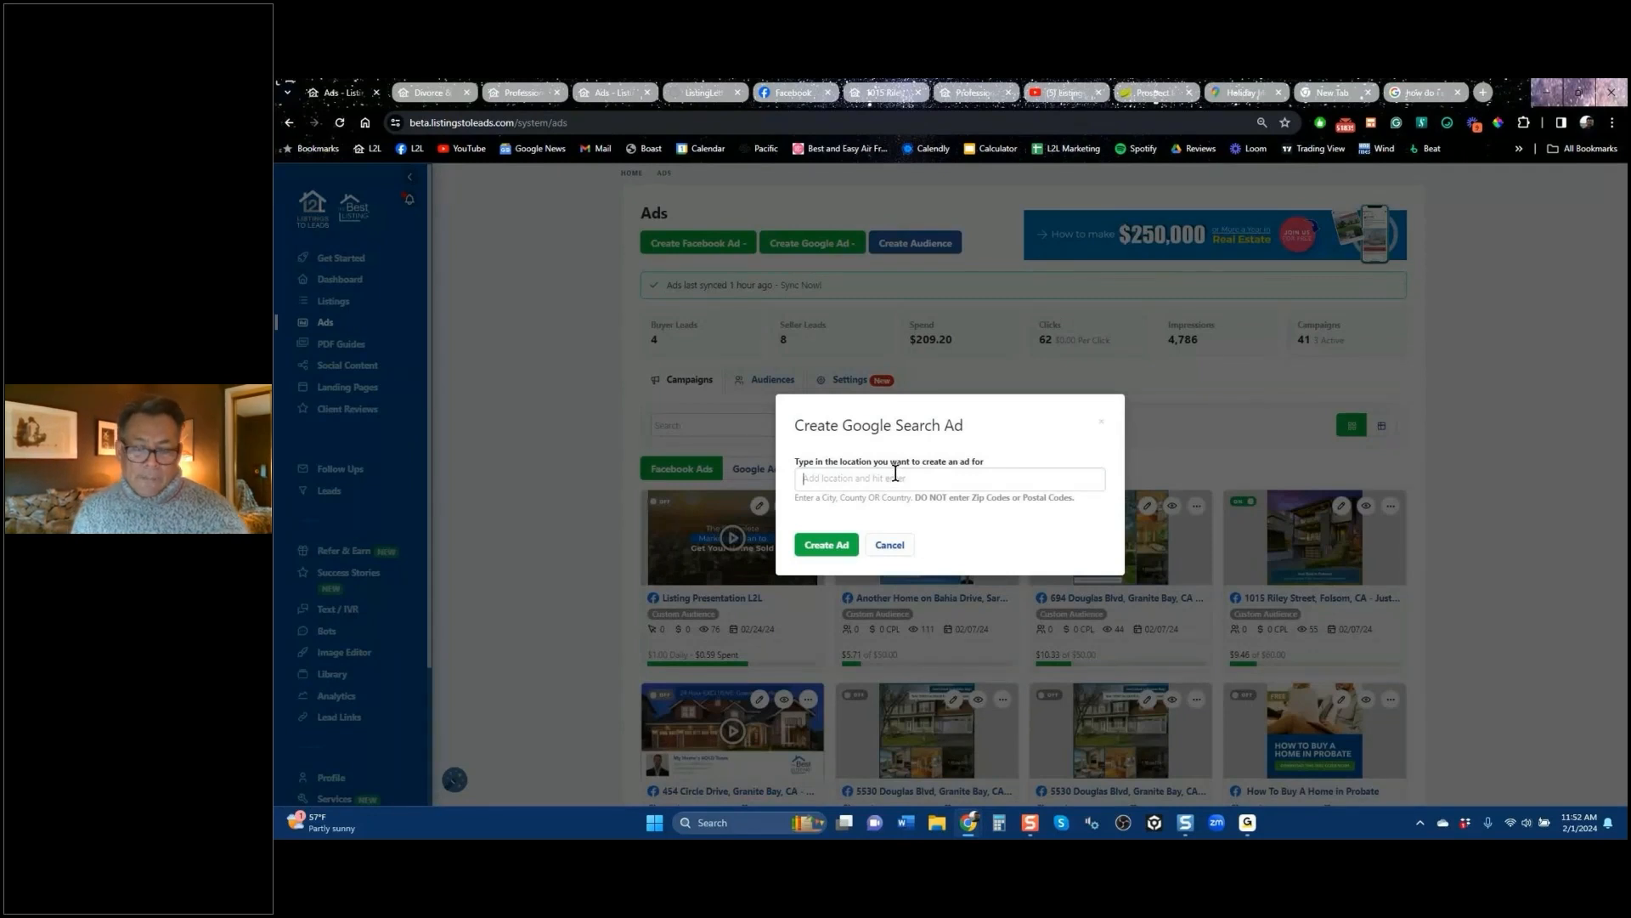
{"action": "type", "text": "or"}
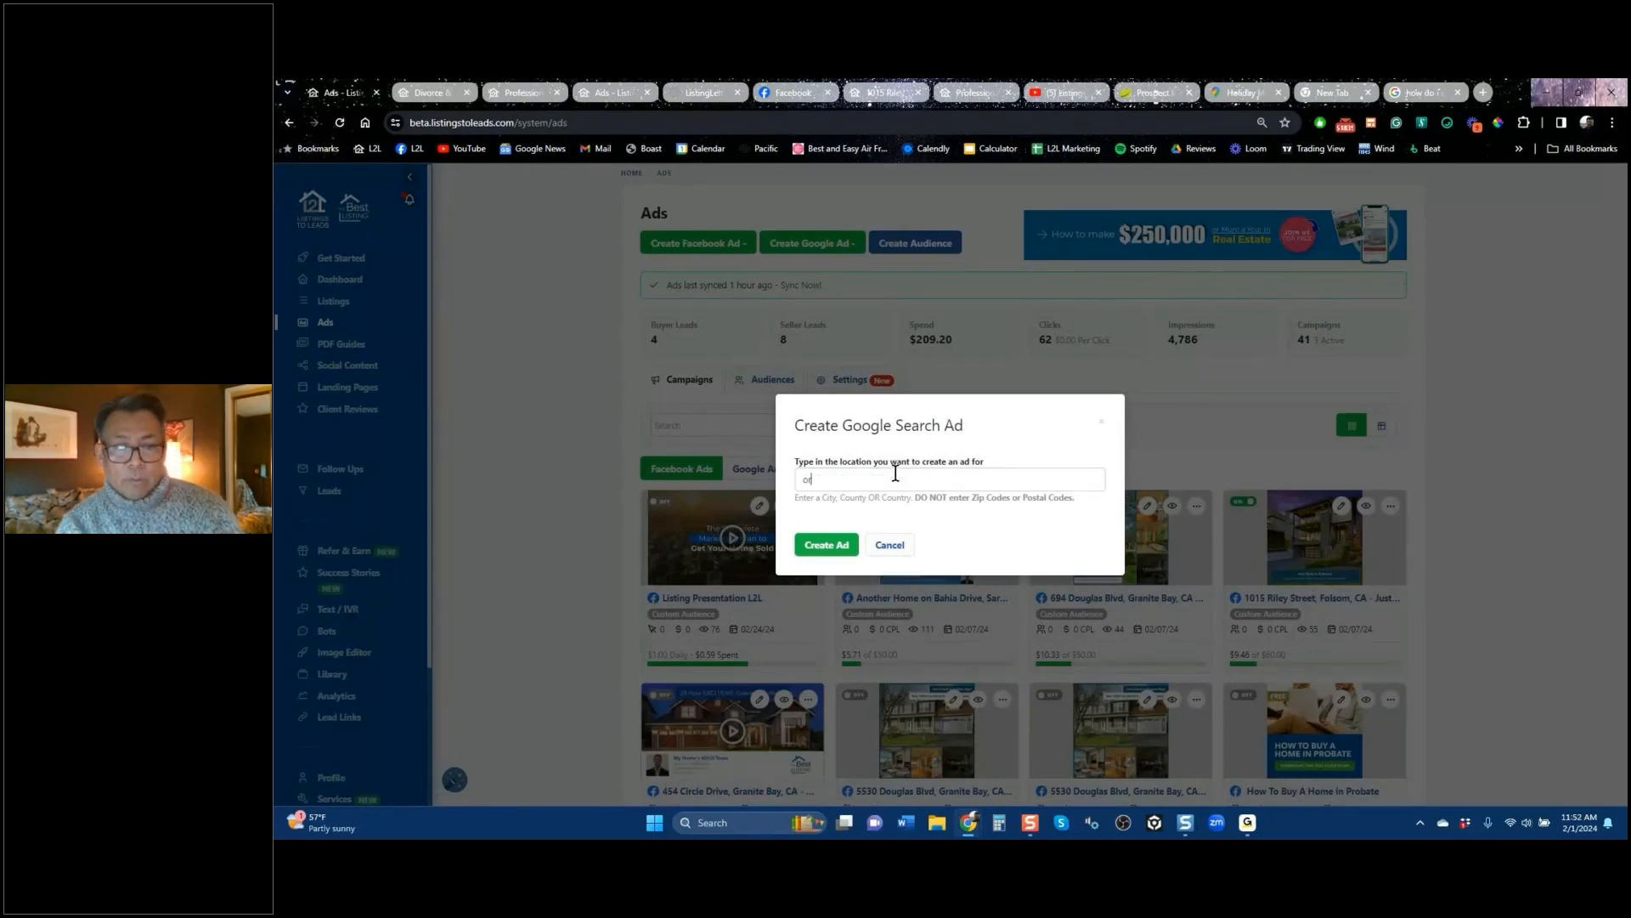
{"action": "type", "text": "inda"}
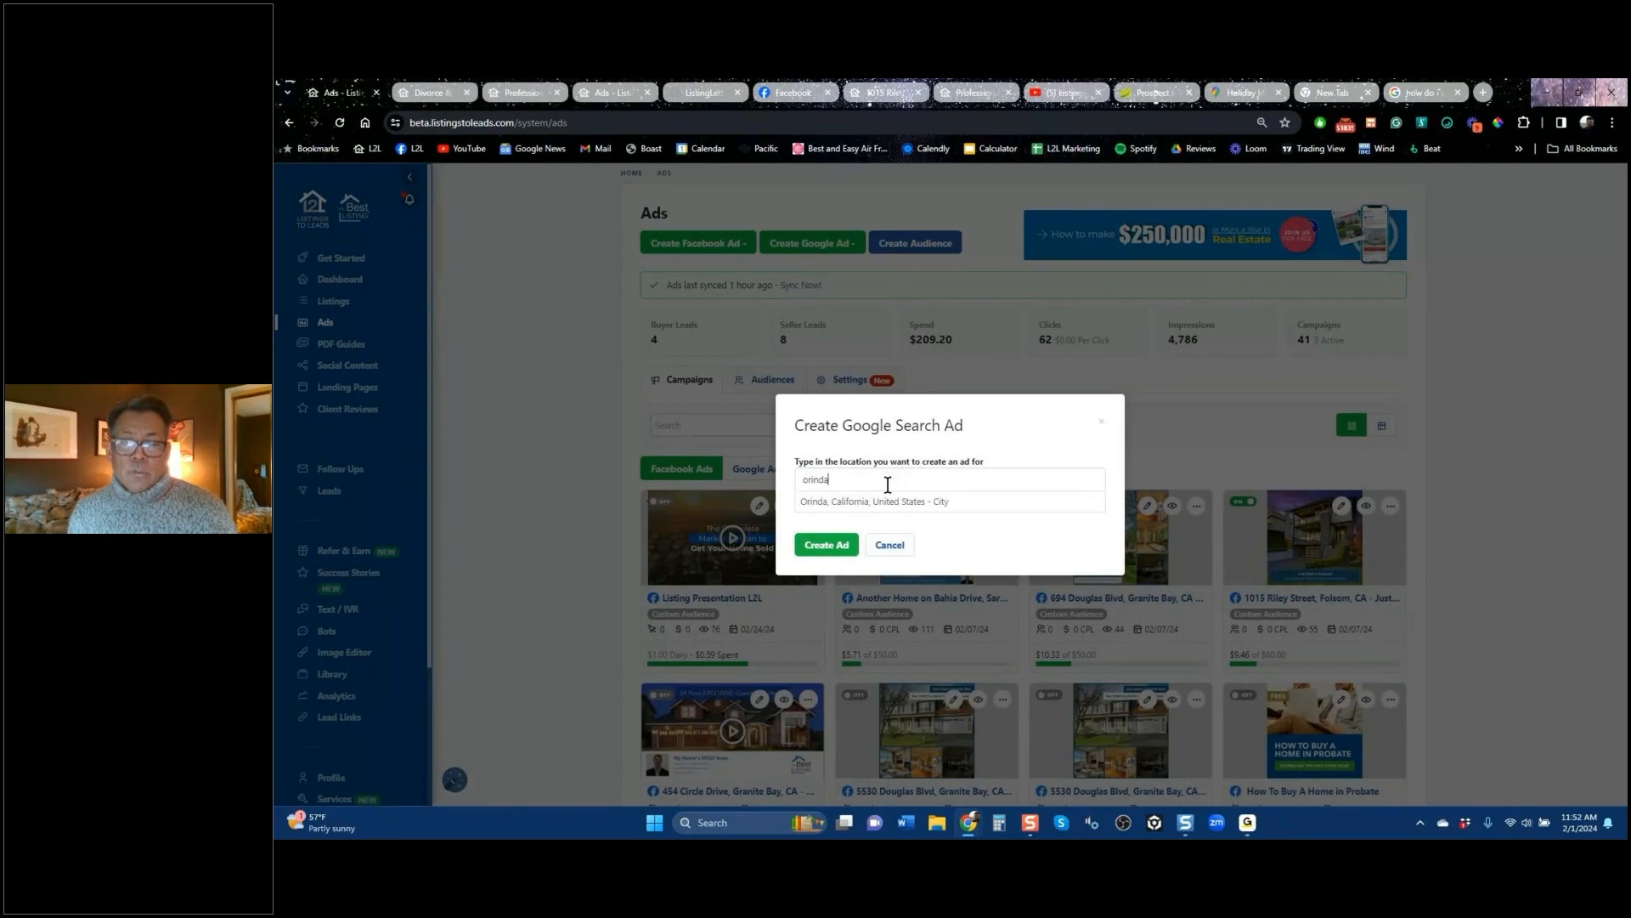
{"action": "left_click", "coordinate": [875, 503]}
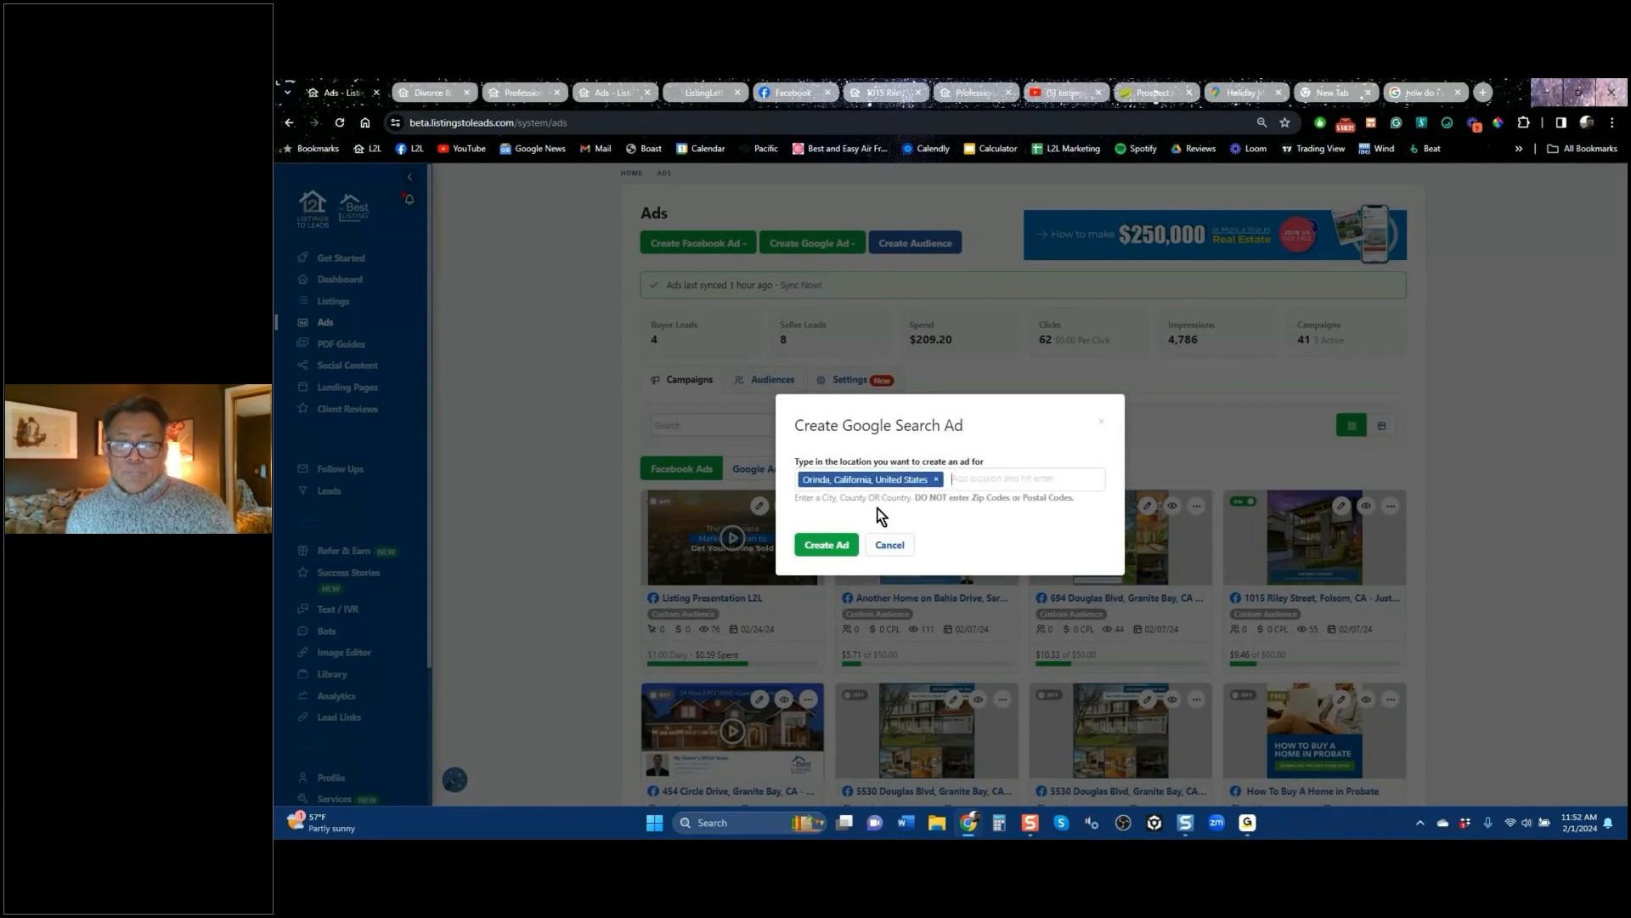
{"action": "left_click", "coordinate": [829, 546]}
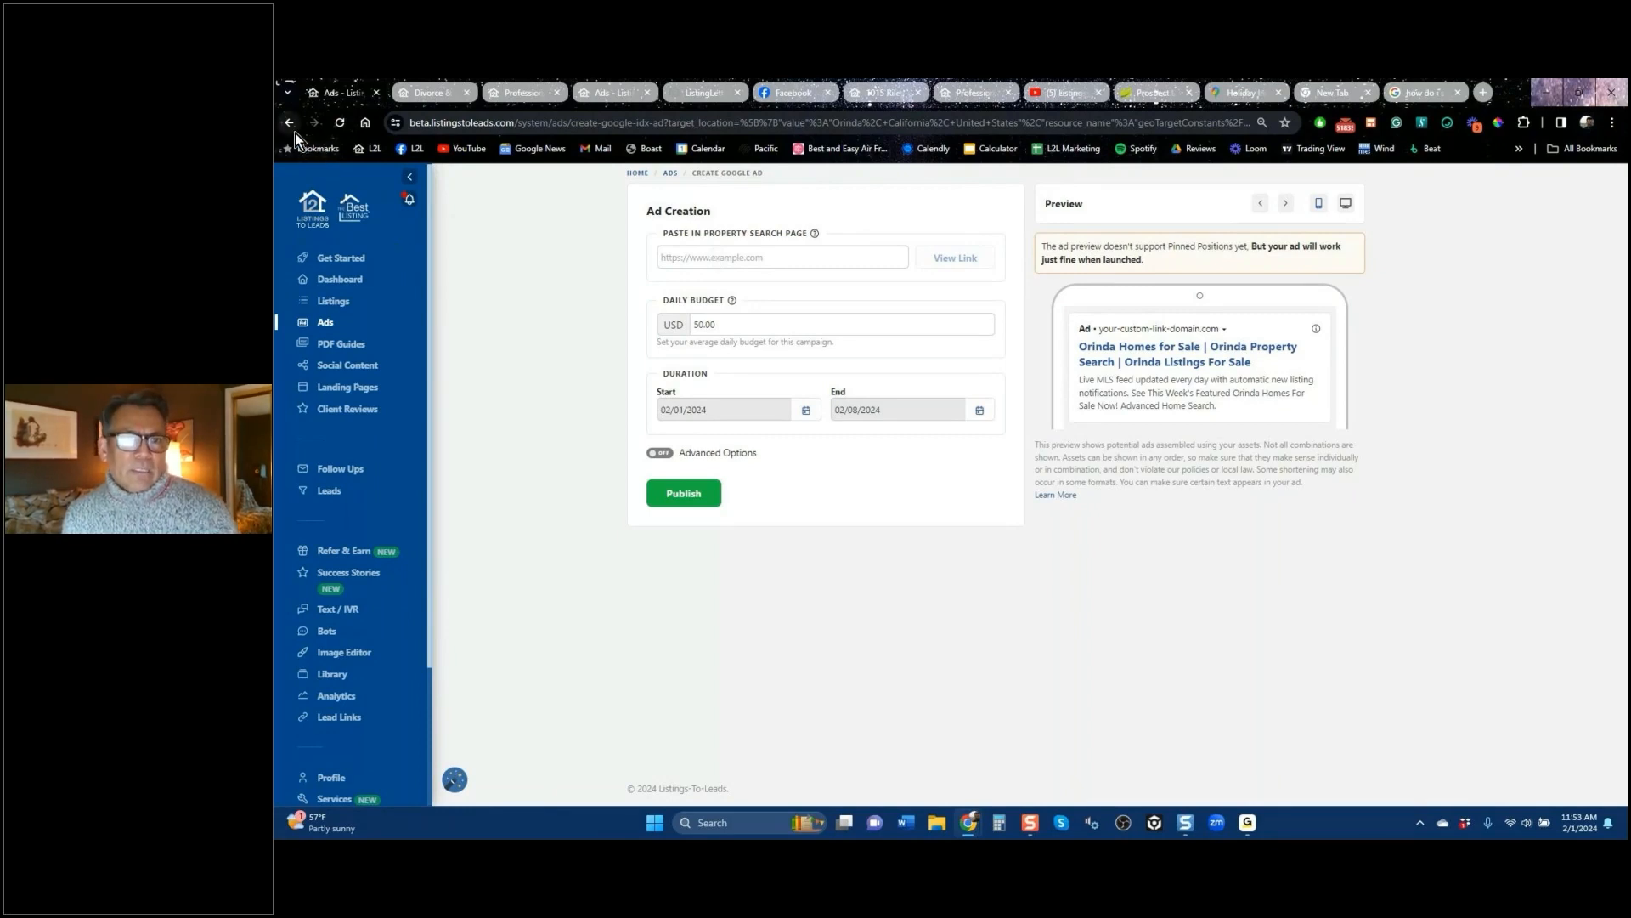
{"action": "left_click", "coordinate": [619, 93]}
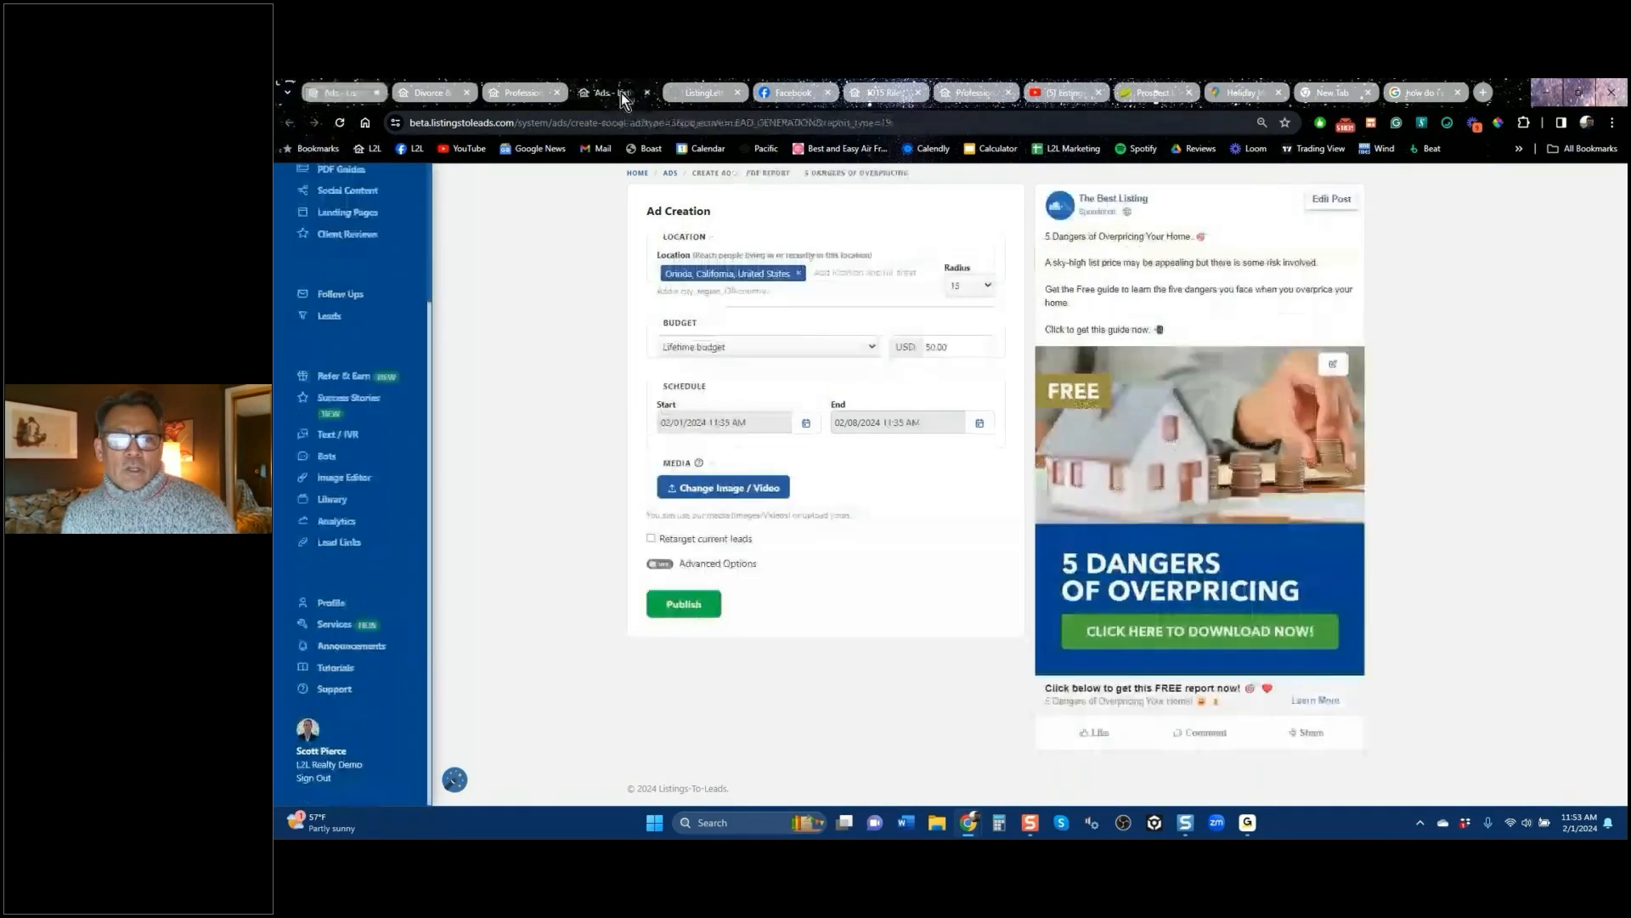
{"action": "left_click", "coordinate": [357, 95]}
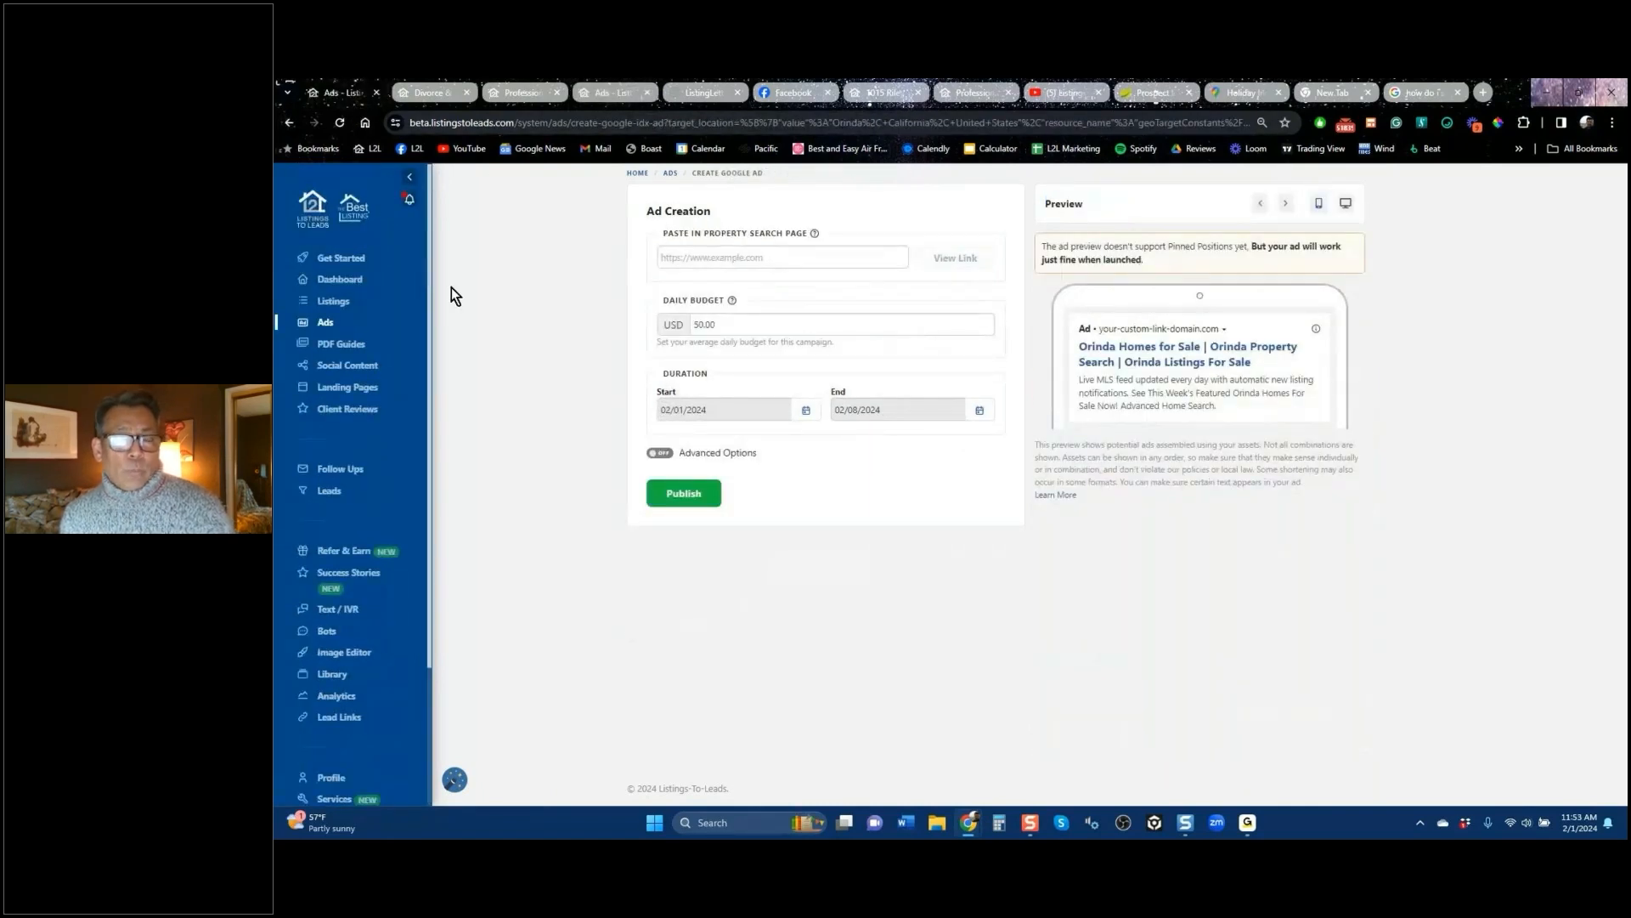
{"action": "left_click", "coordinate": [291, 124]}
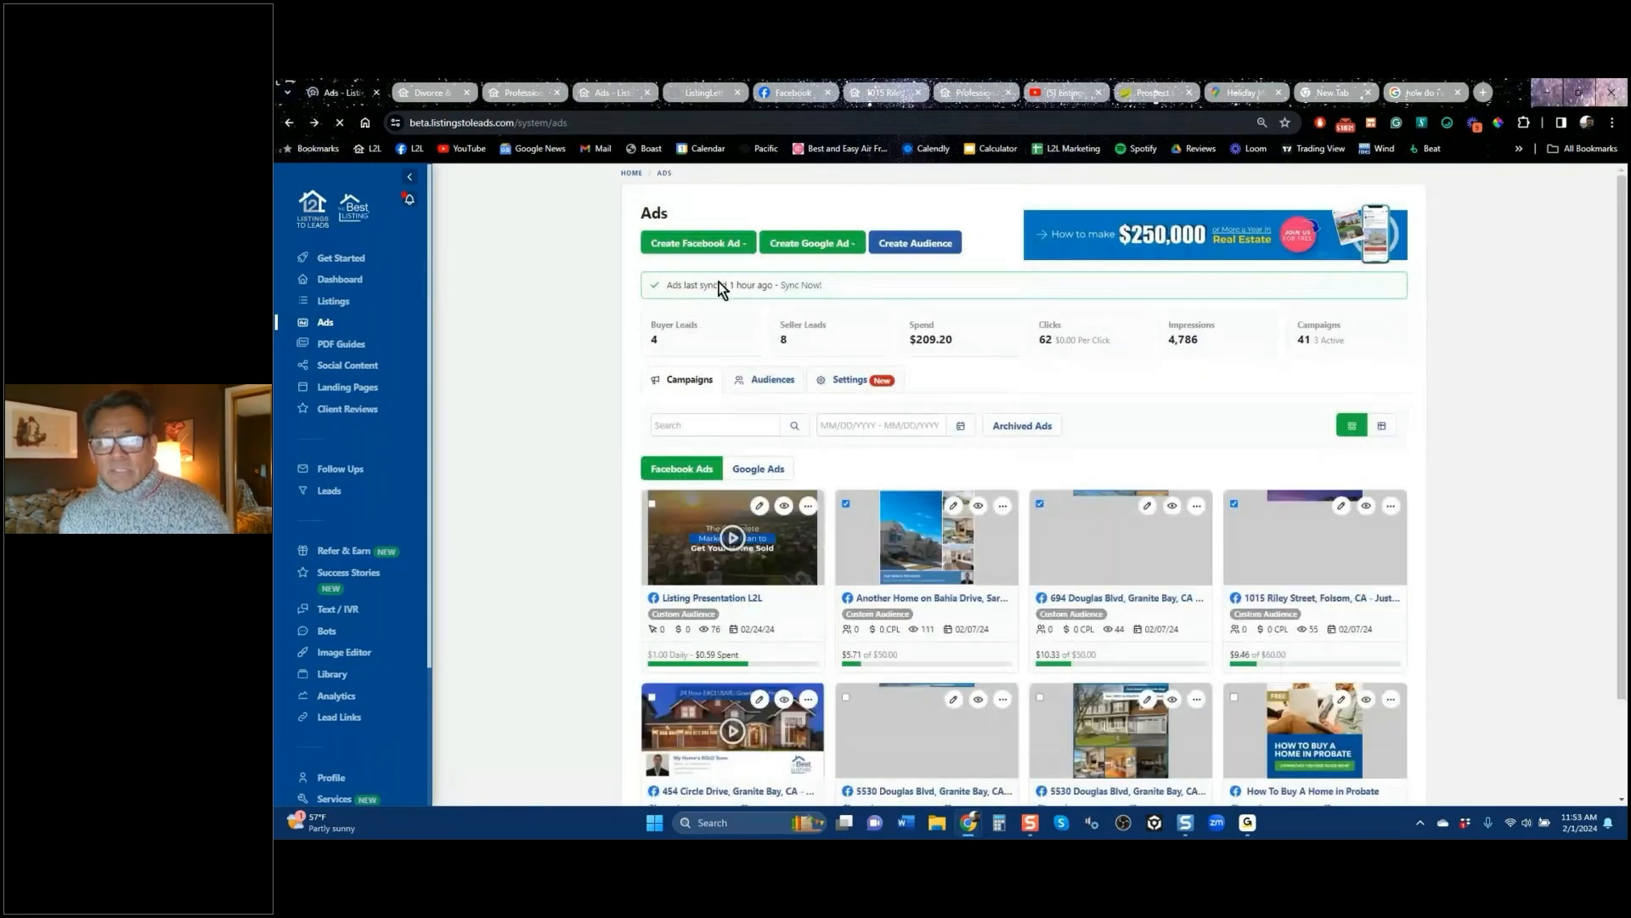
{"action": "left_click", "coordinate": [736, 247]}
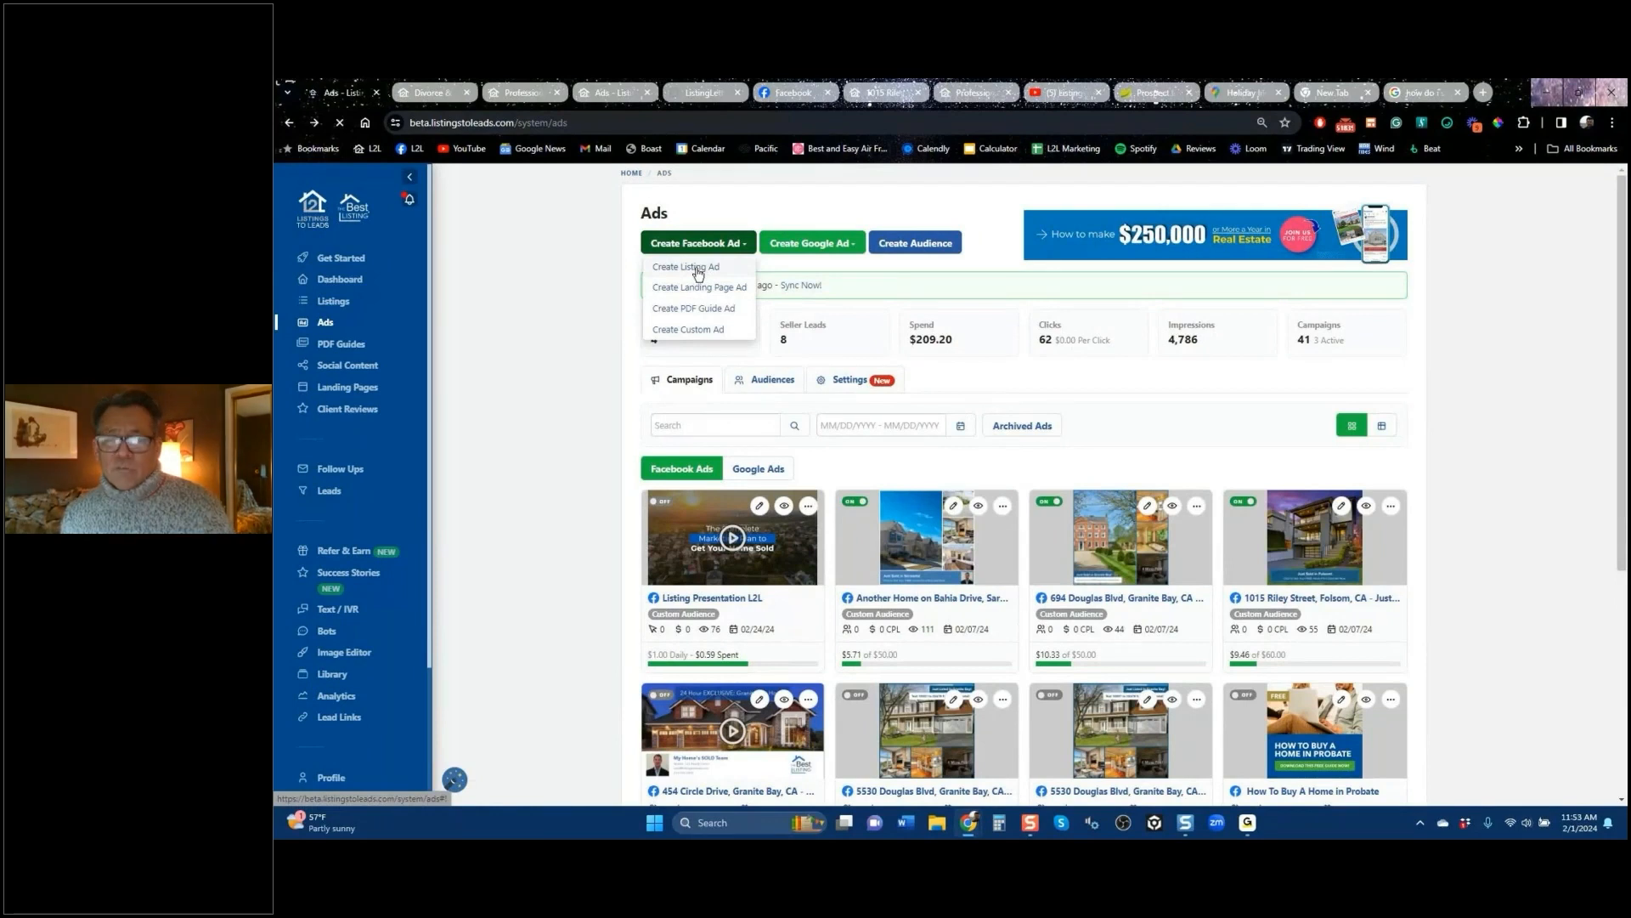
{"action": "left_click", "coordinate": [695, 268]}
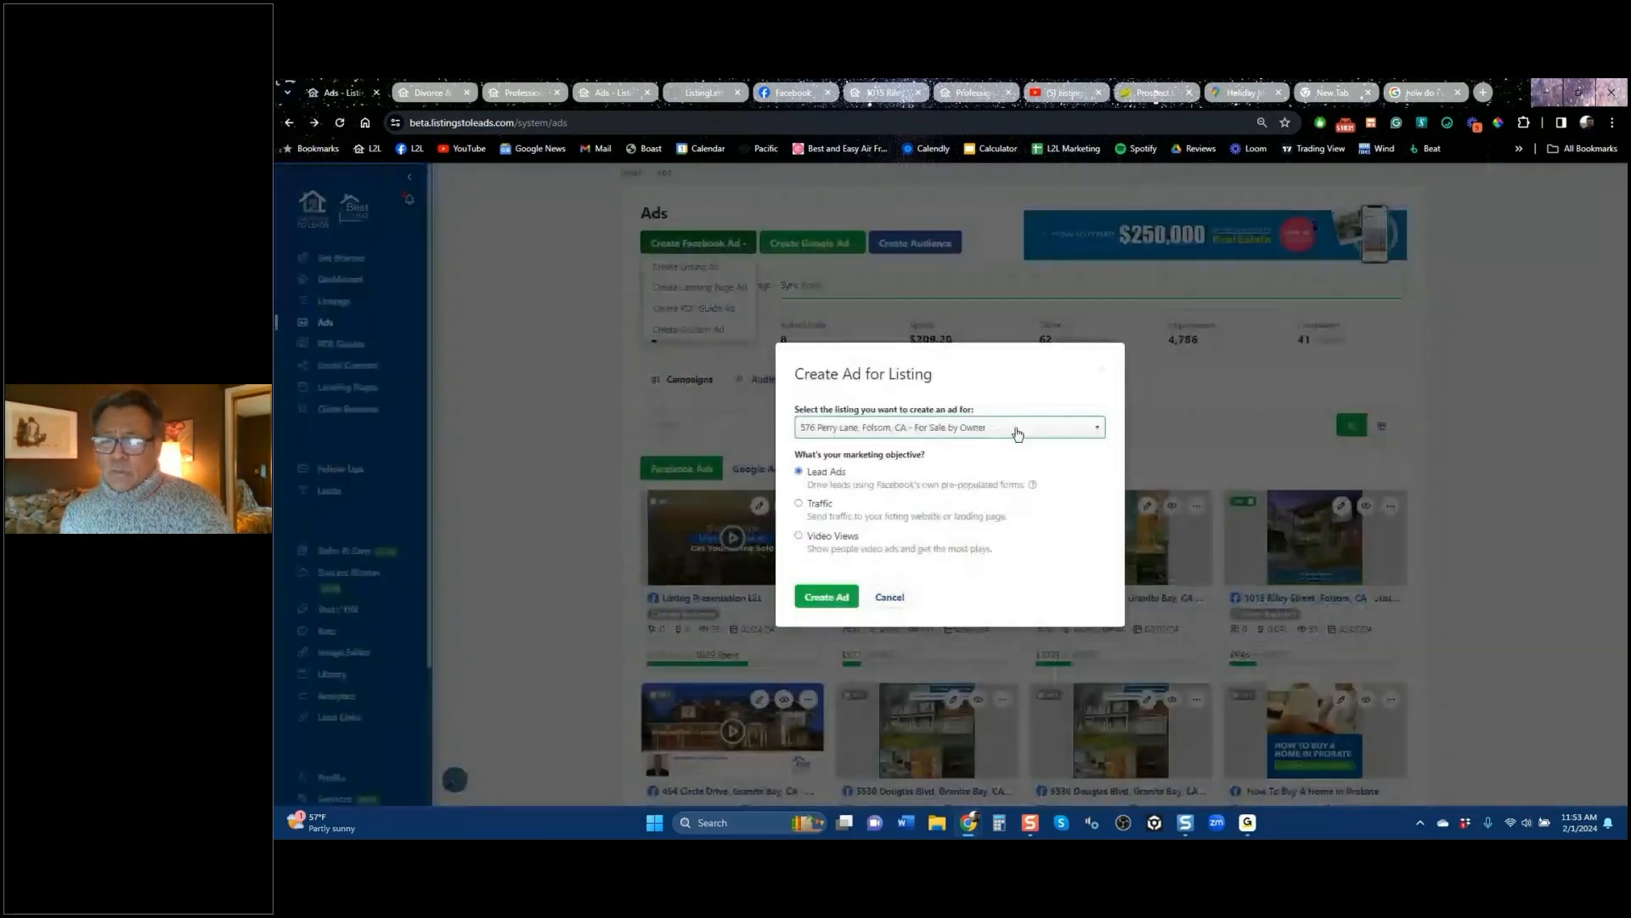
{"action": "left_click", "coordinate": [1017, 433]}
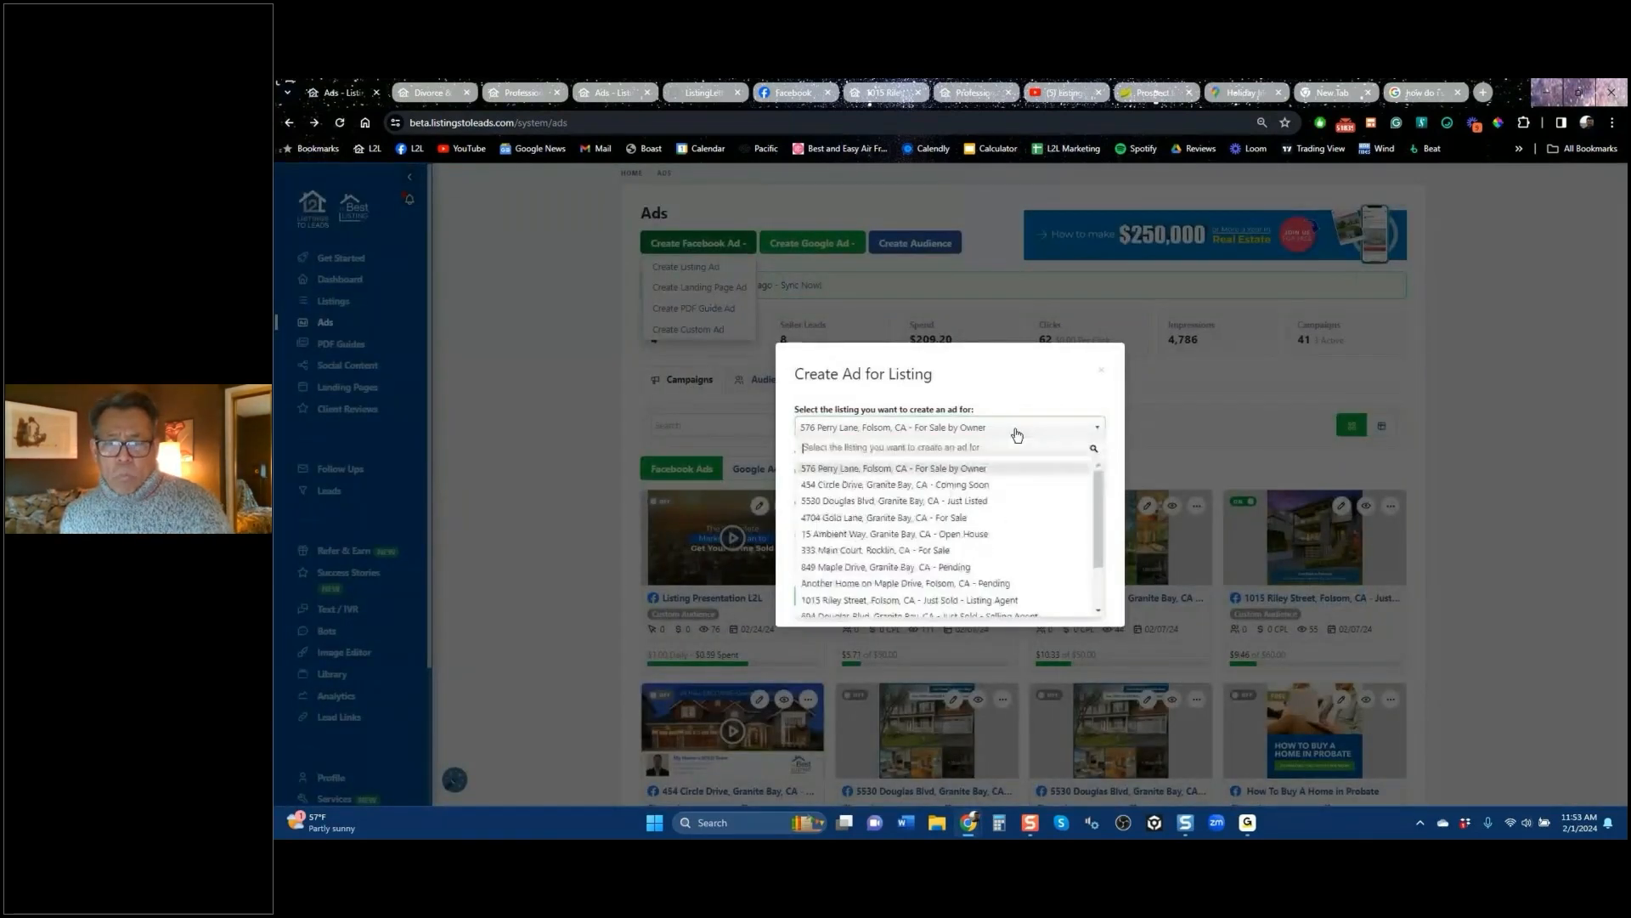
{"action": "left_click", "coordinate": [960, 502]}
Step: Create the Douglas Blvd lead ad, opening its Granite Bay ad form at $35
{"action": "left_click", "coordinate": [828, 605]}
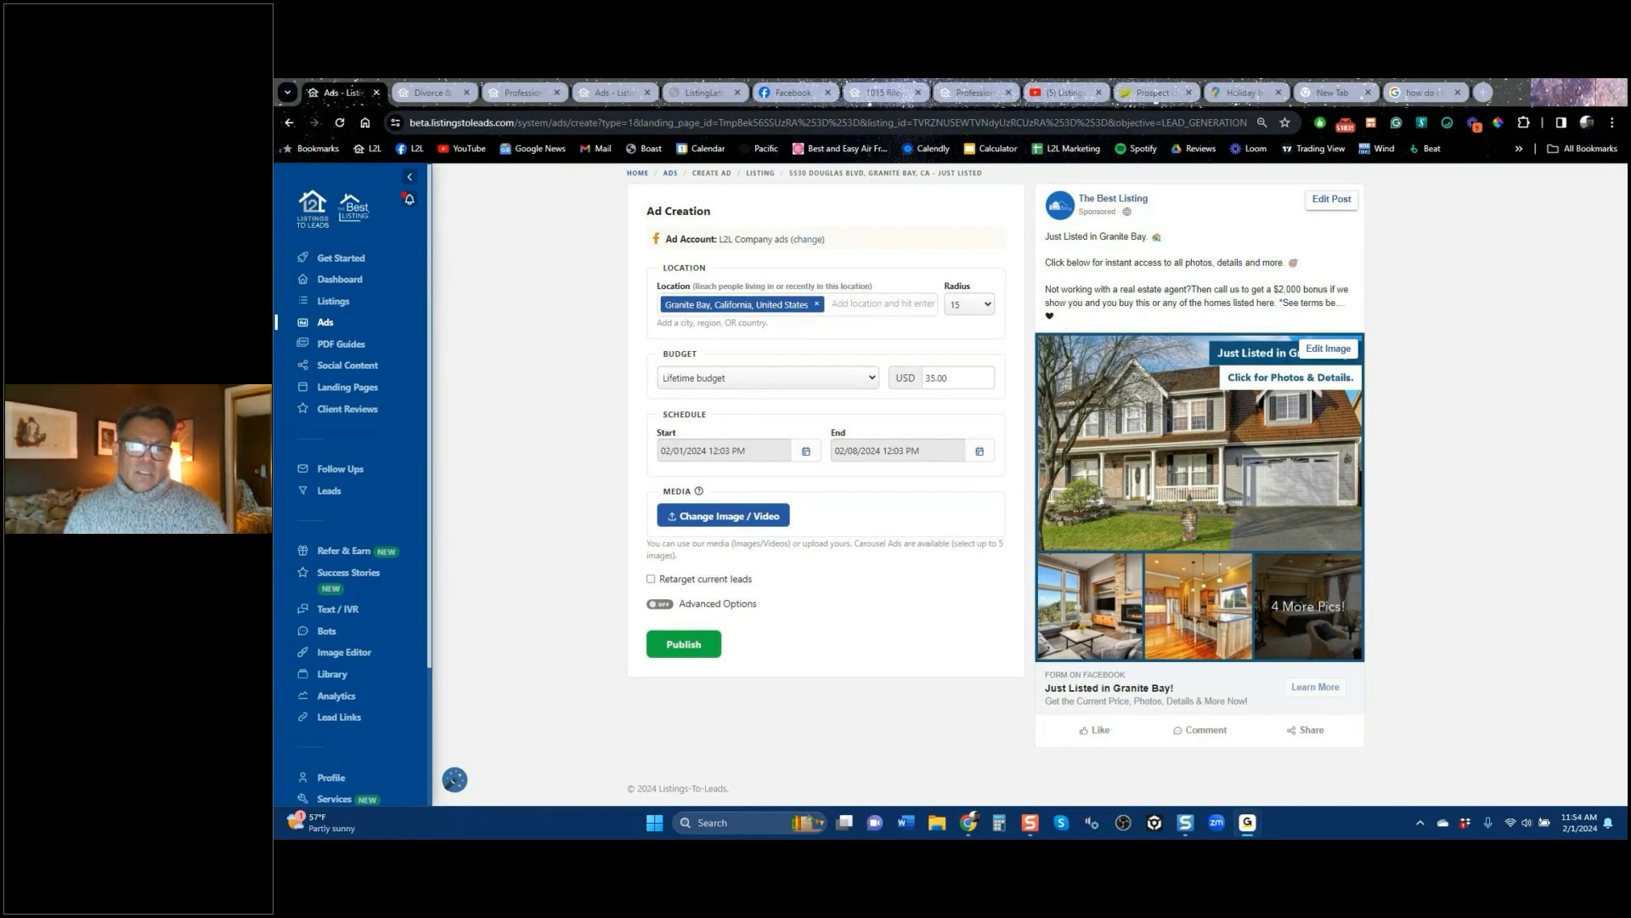
Step: Review the Douglas Blvd ad's advanced options and headline, then leave it unpublished
{"action": "left_click", "coordinate": [706, 605]}
{"action": "scroll", "coordinate": [797, 629], "scroll_direction": "down", "scroll_amount": 5}
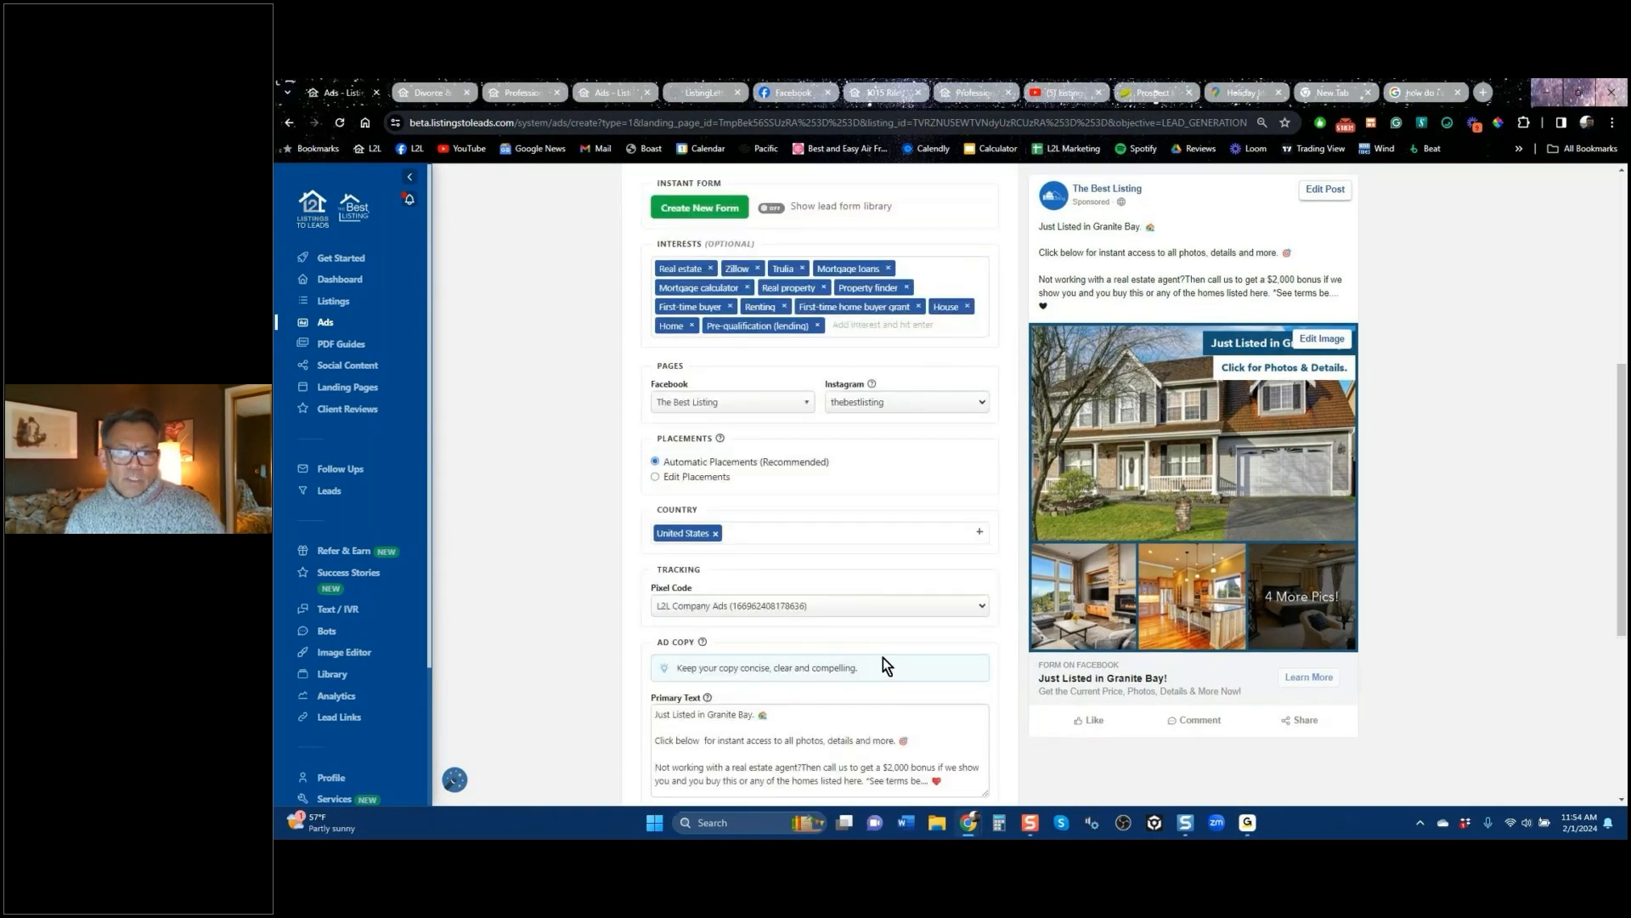
{"action": "scroll", "coordinate": [883, 657], "scroll_direction": "down", "scroll_amount": 4}
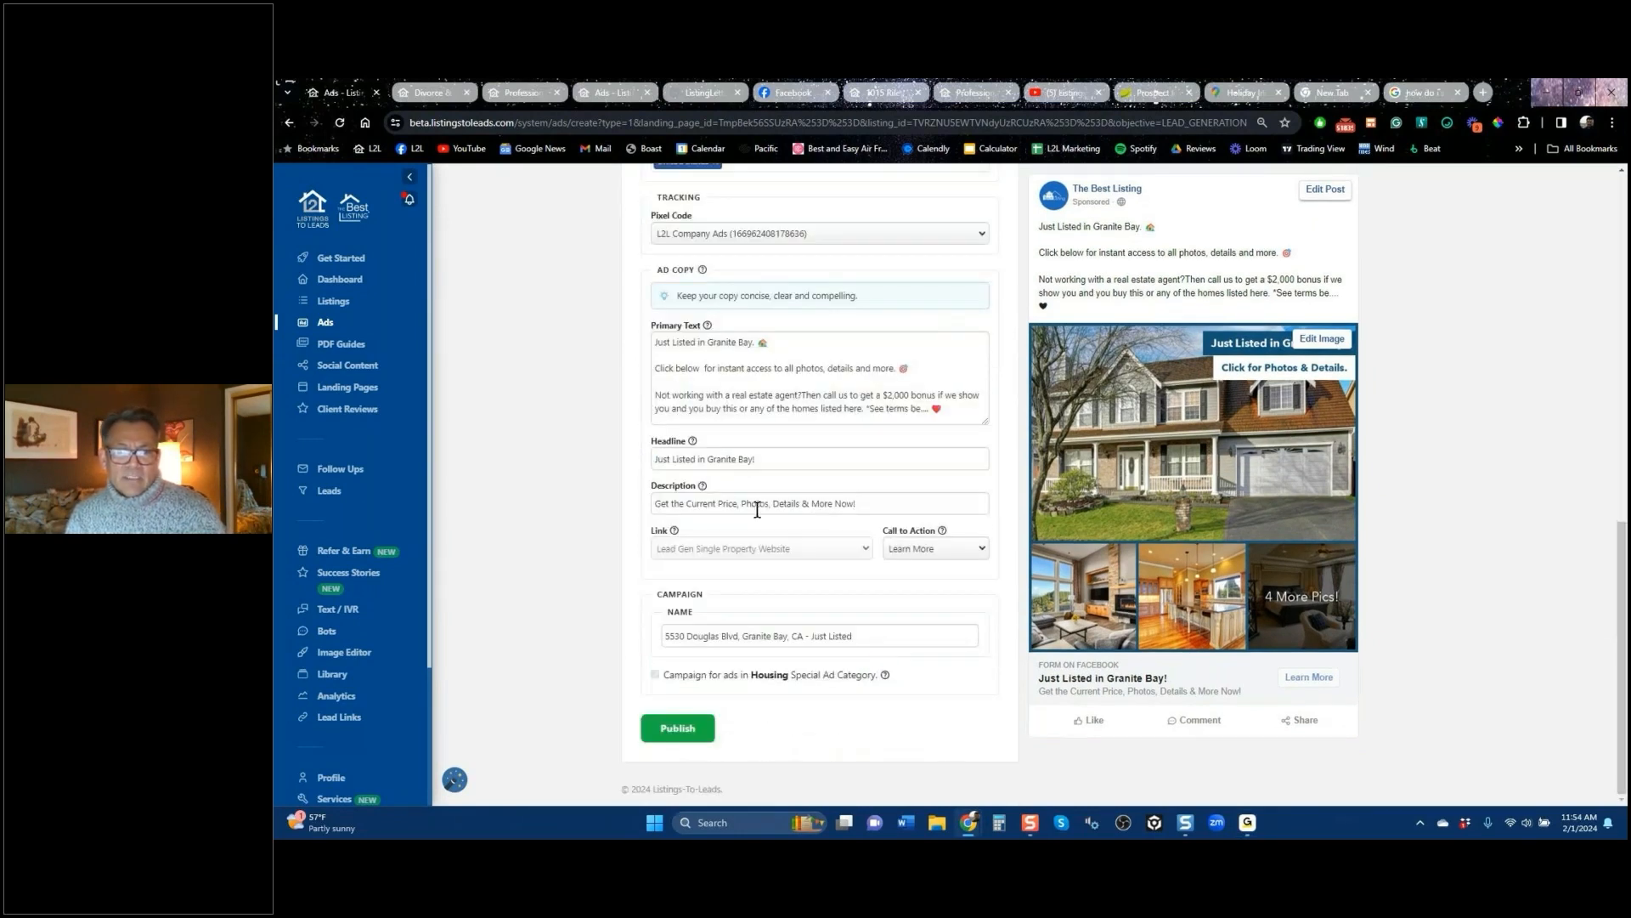
{"action": "left_click", "coordinate": [777, 461]}
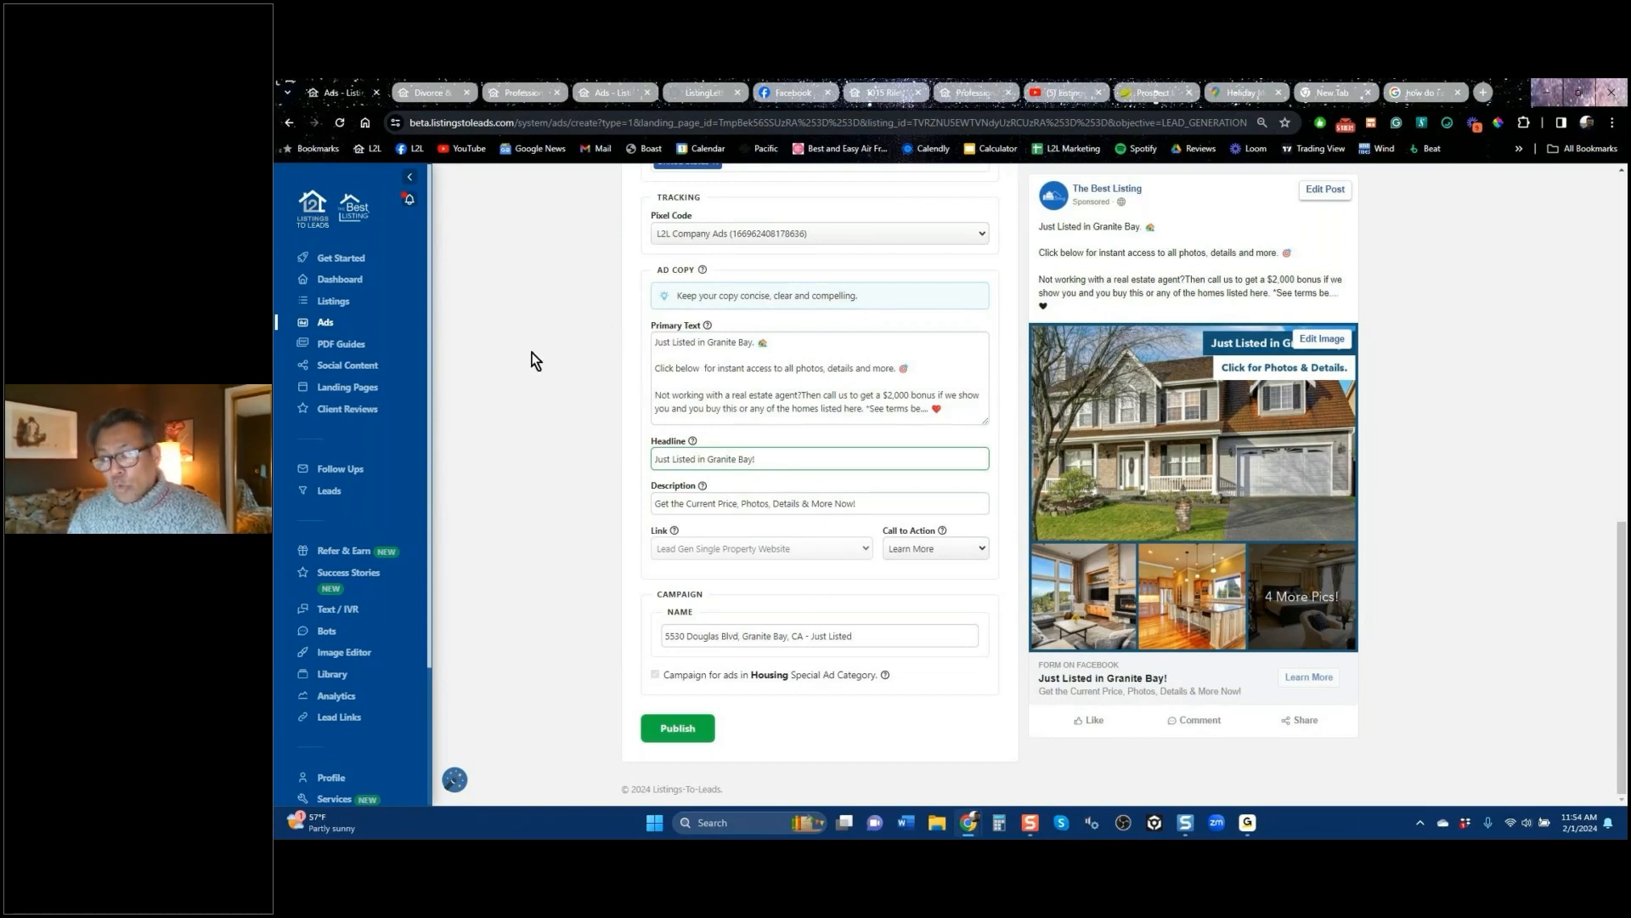
{"action": "scroll", "coordinate": [585, 416], "scroll_direction": "up", "scroll_amount": 10}
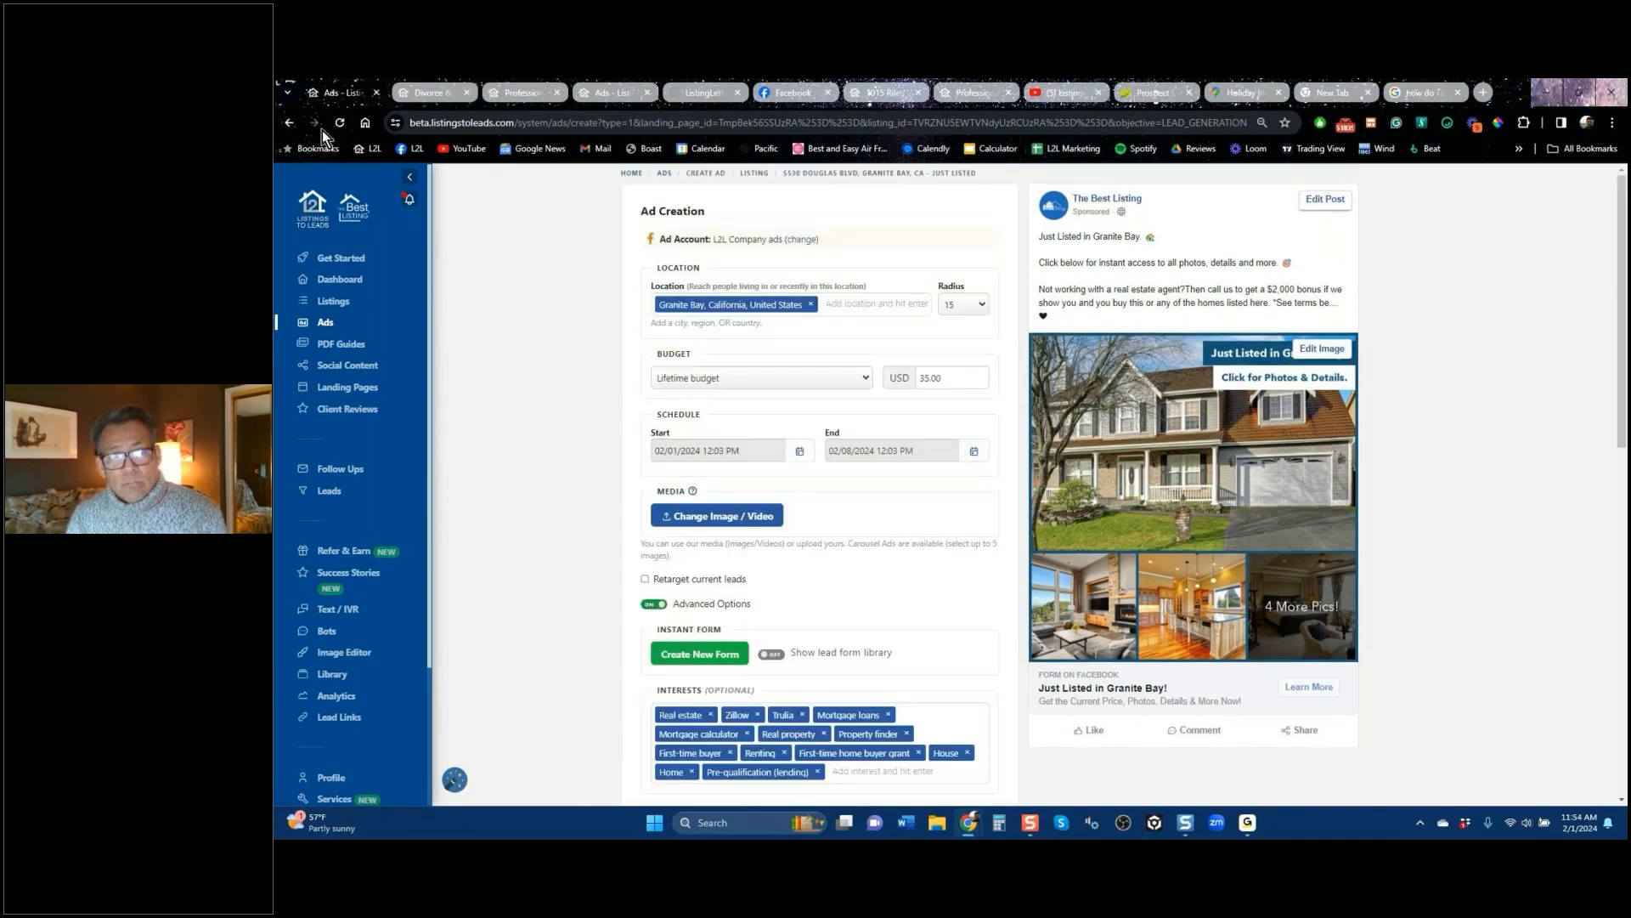
{"action": "left_click", "coordinate": [291, 122]}
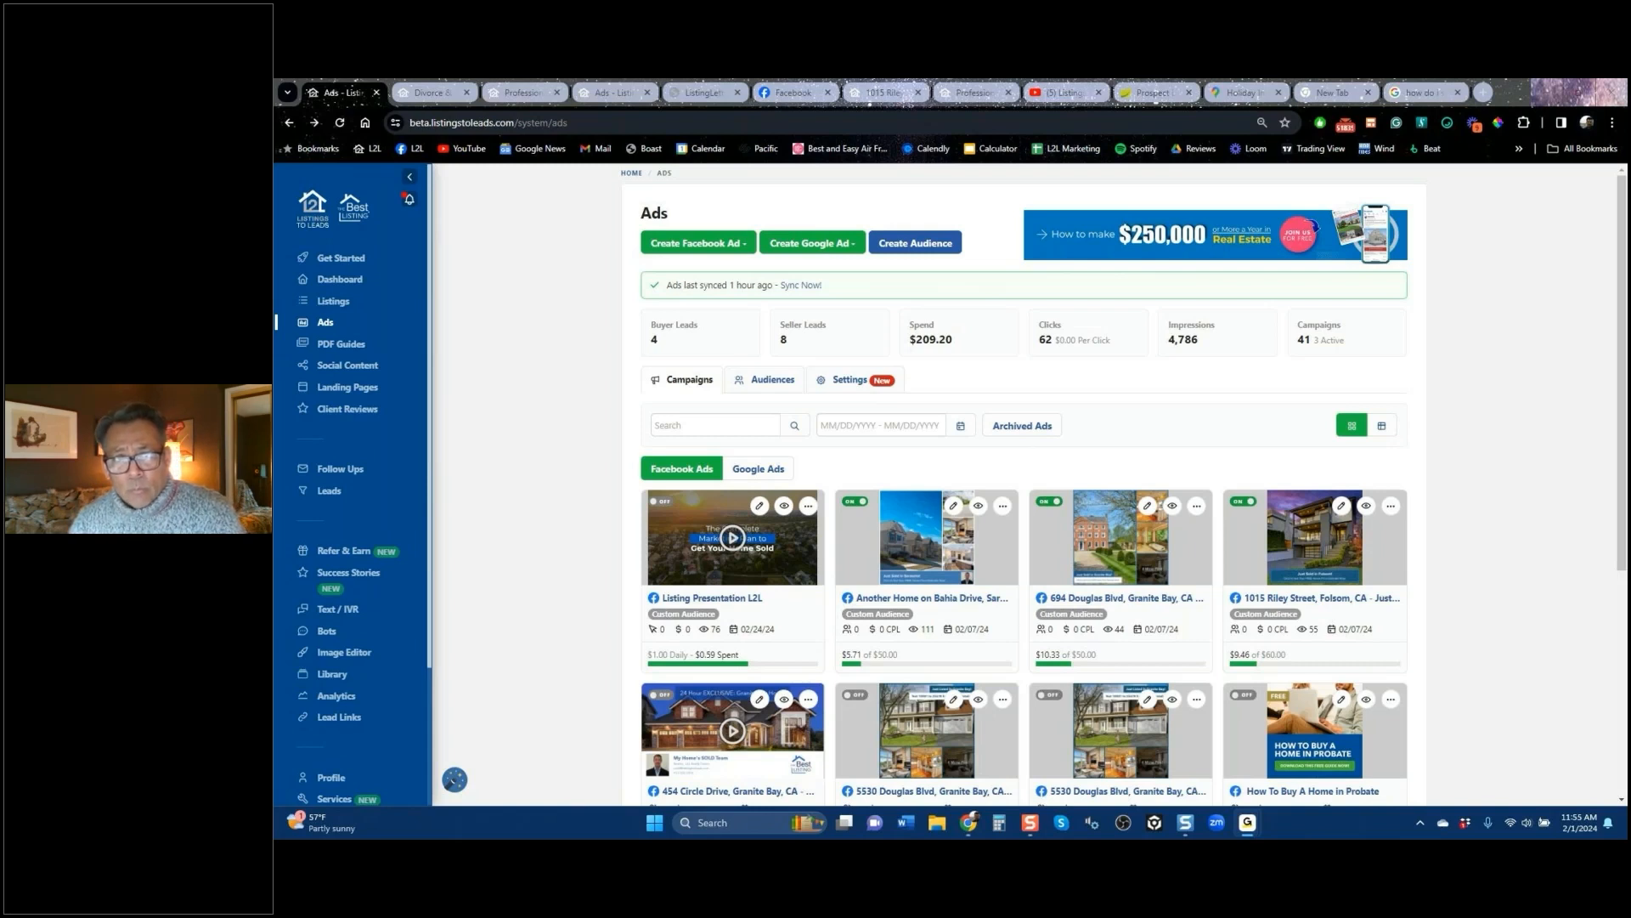
{"action": "left_click", "coordinate": [709, 245]}
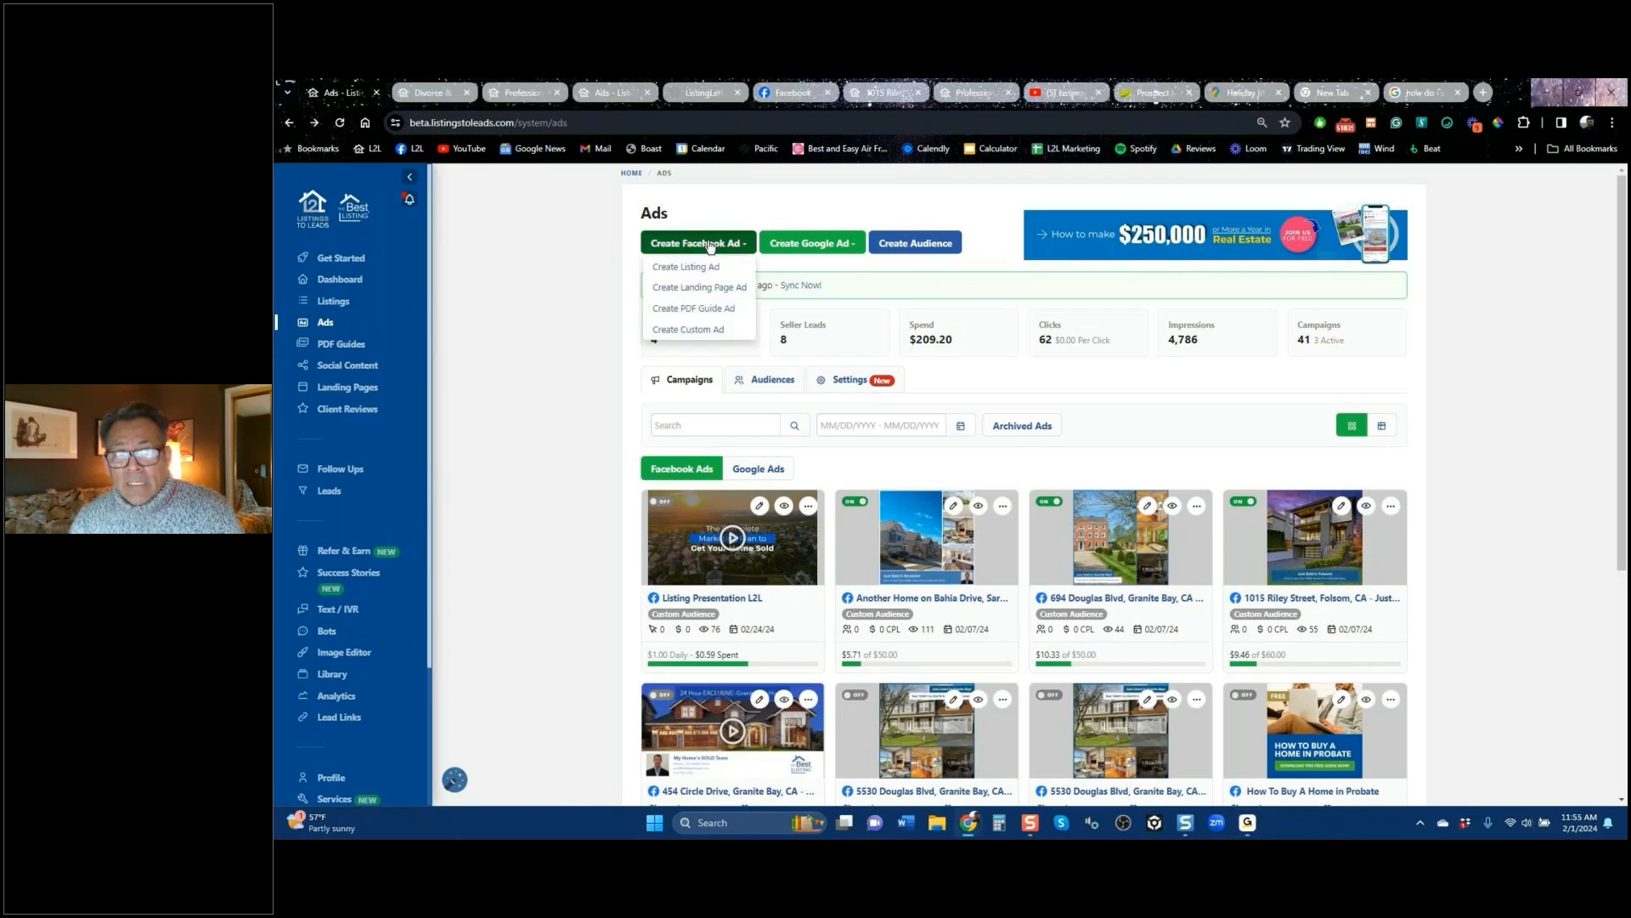
{"action": "left_click", "coordinate": [703, 273]}
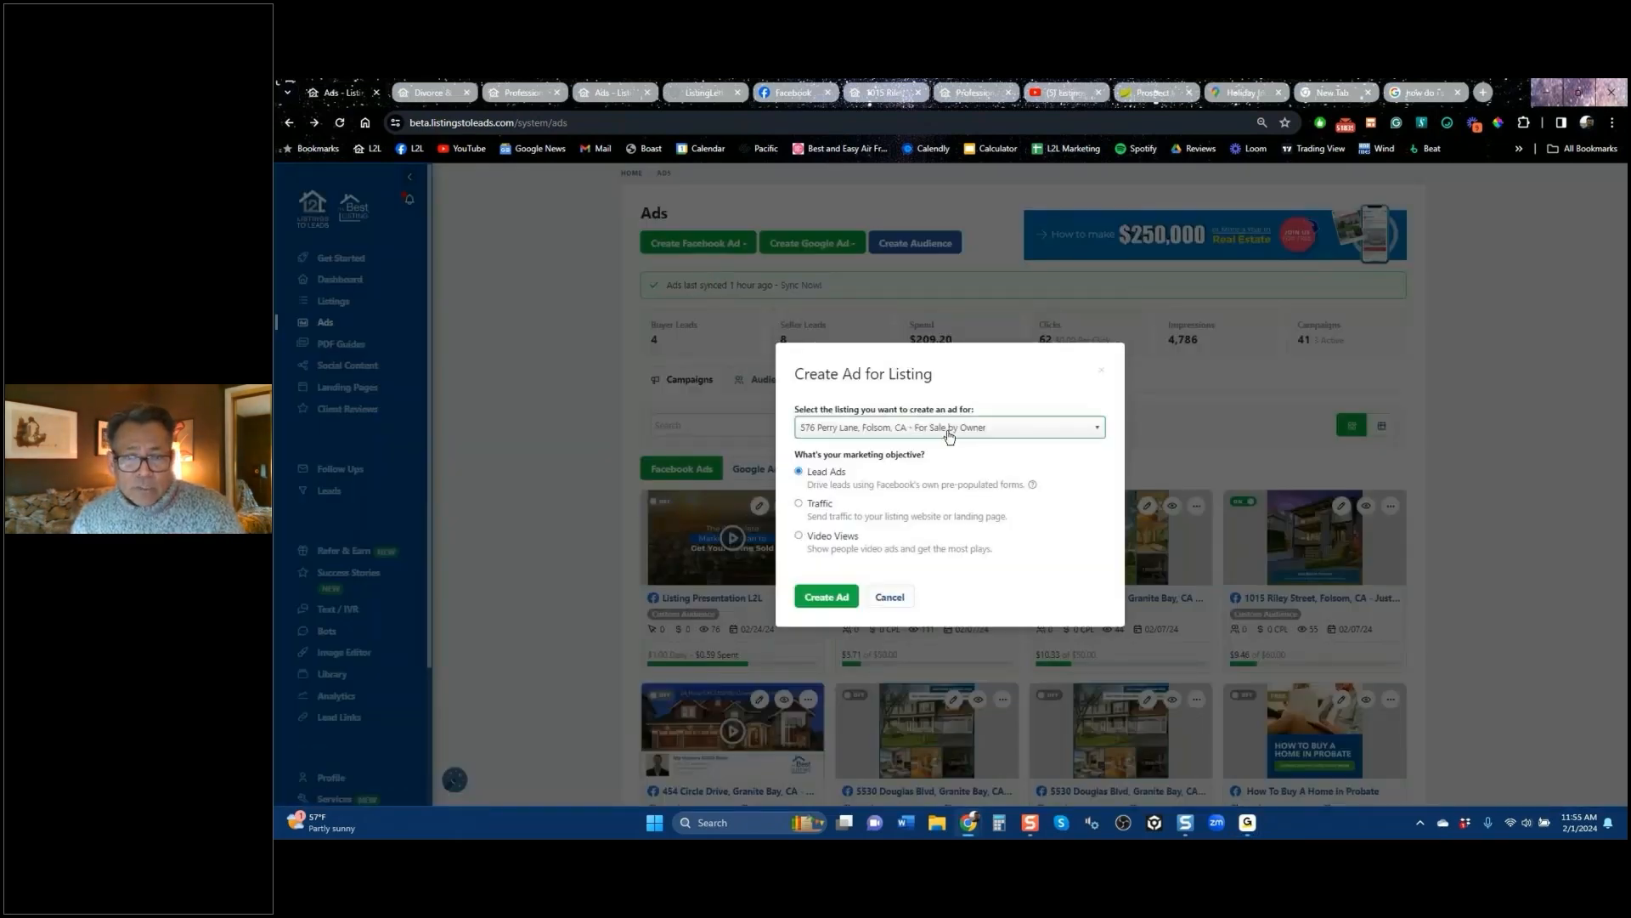
{"action": "left_click", "coordinate": [949, 436]}
{"action": "left_click", "coordinate": [880, 505]}
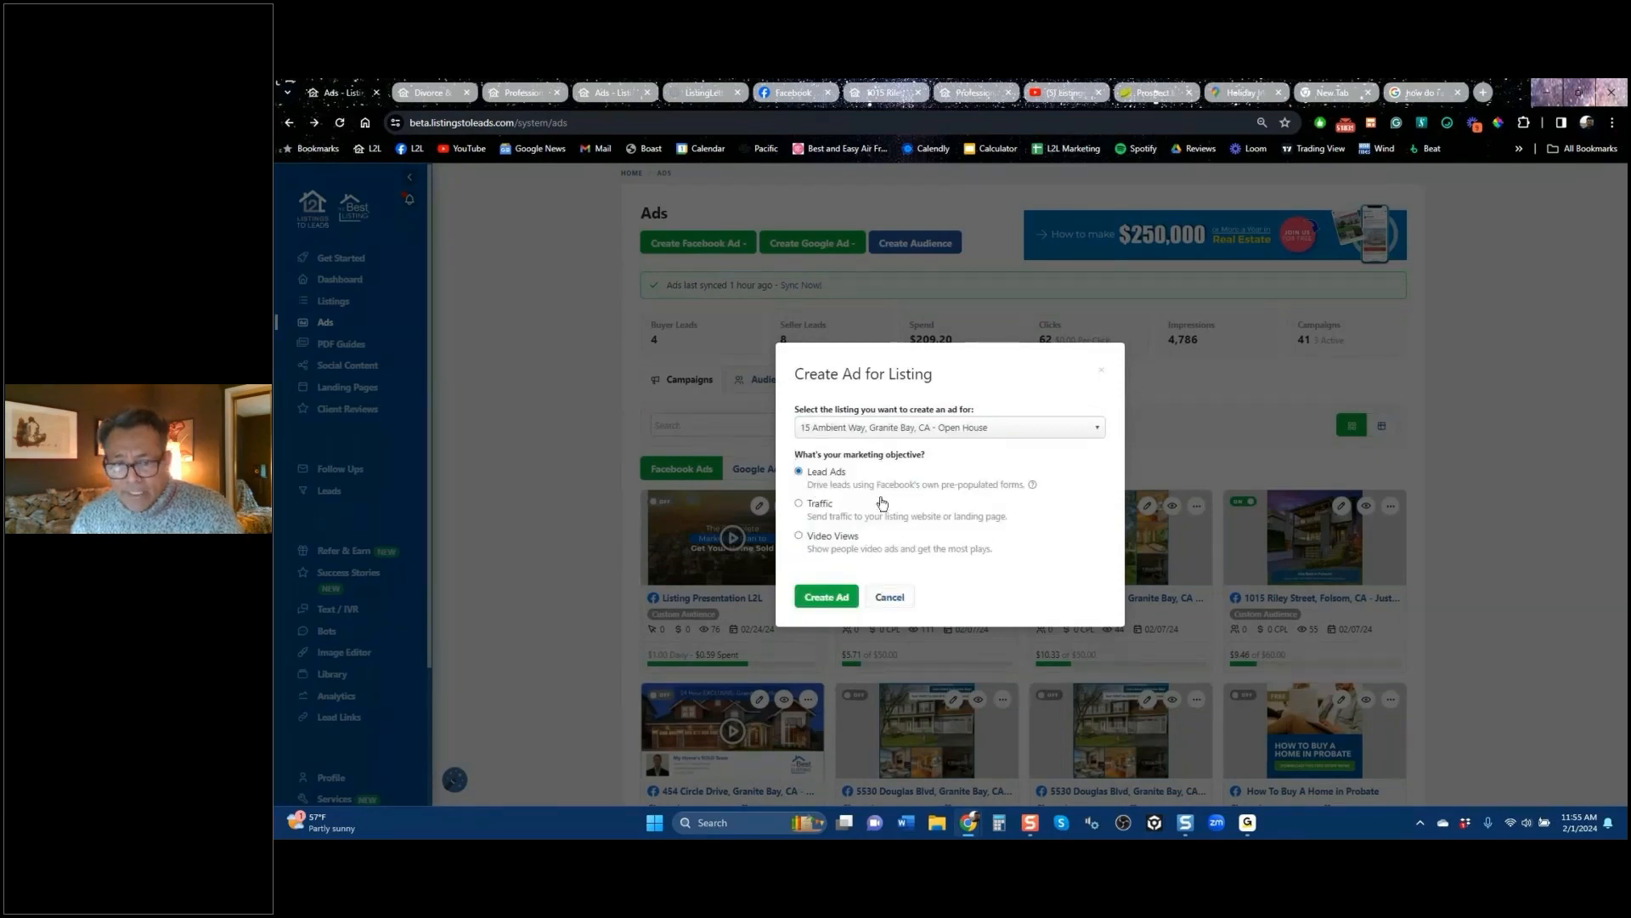
{"action": "left_click", "coordinate": [823, 602]}
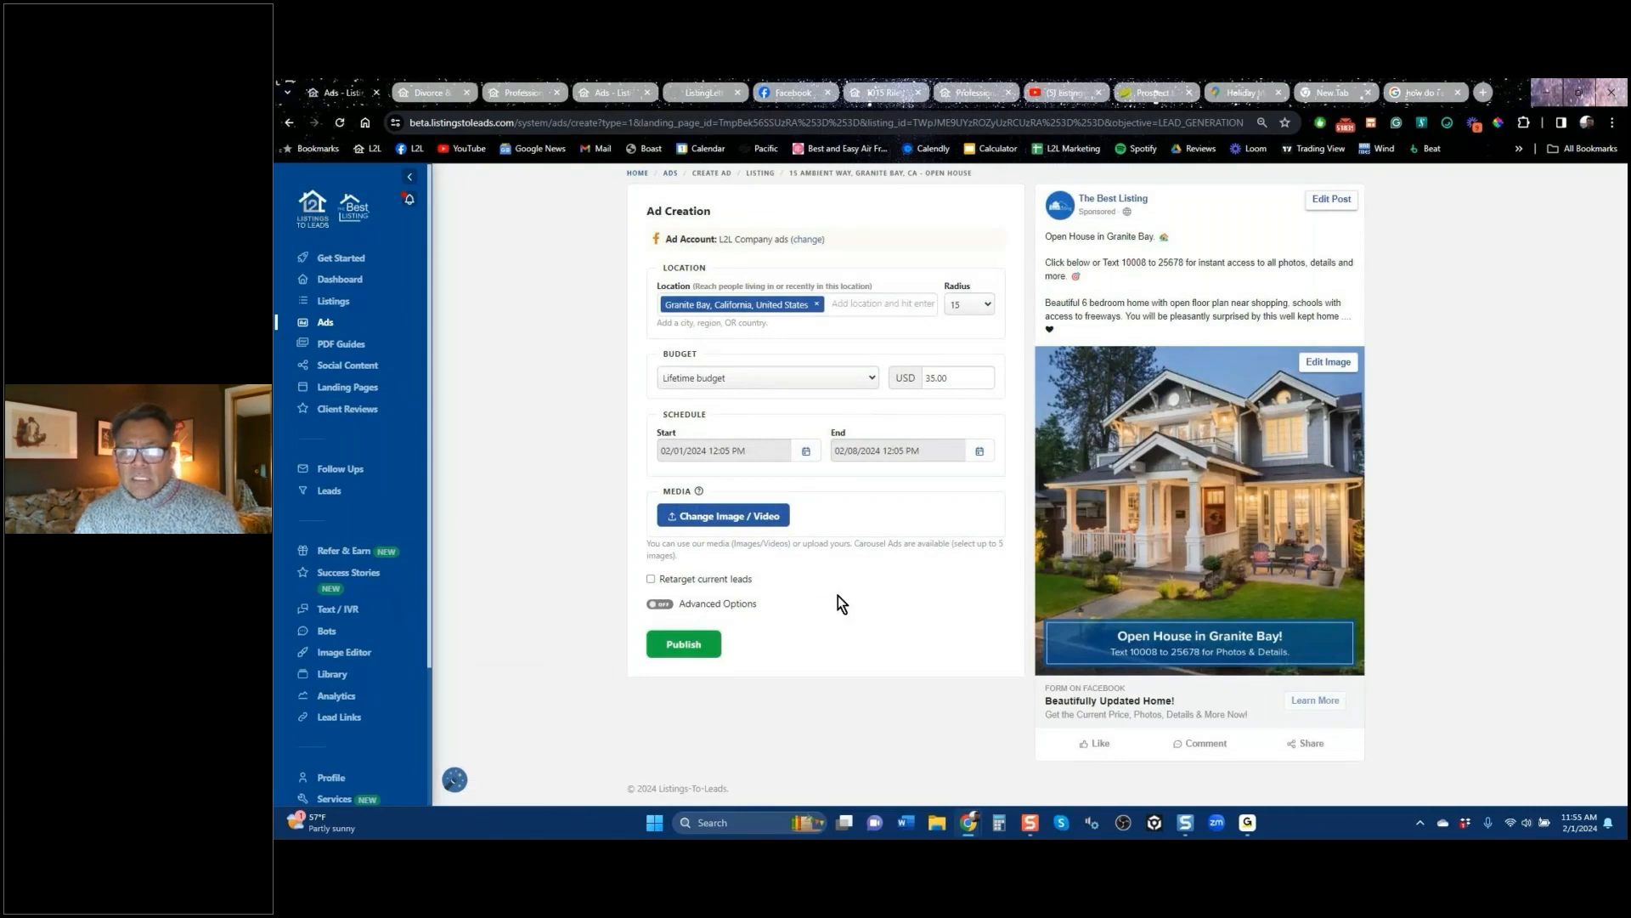
Step: Add 'Acalanes High School District', then 'Barn' and 'Wine' on new lines to the post text
{"action": "left_click", "coordinate": [1208, 249]}
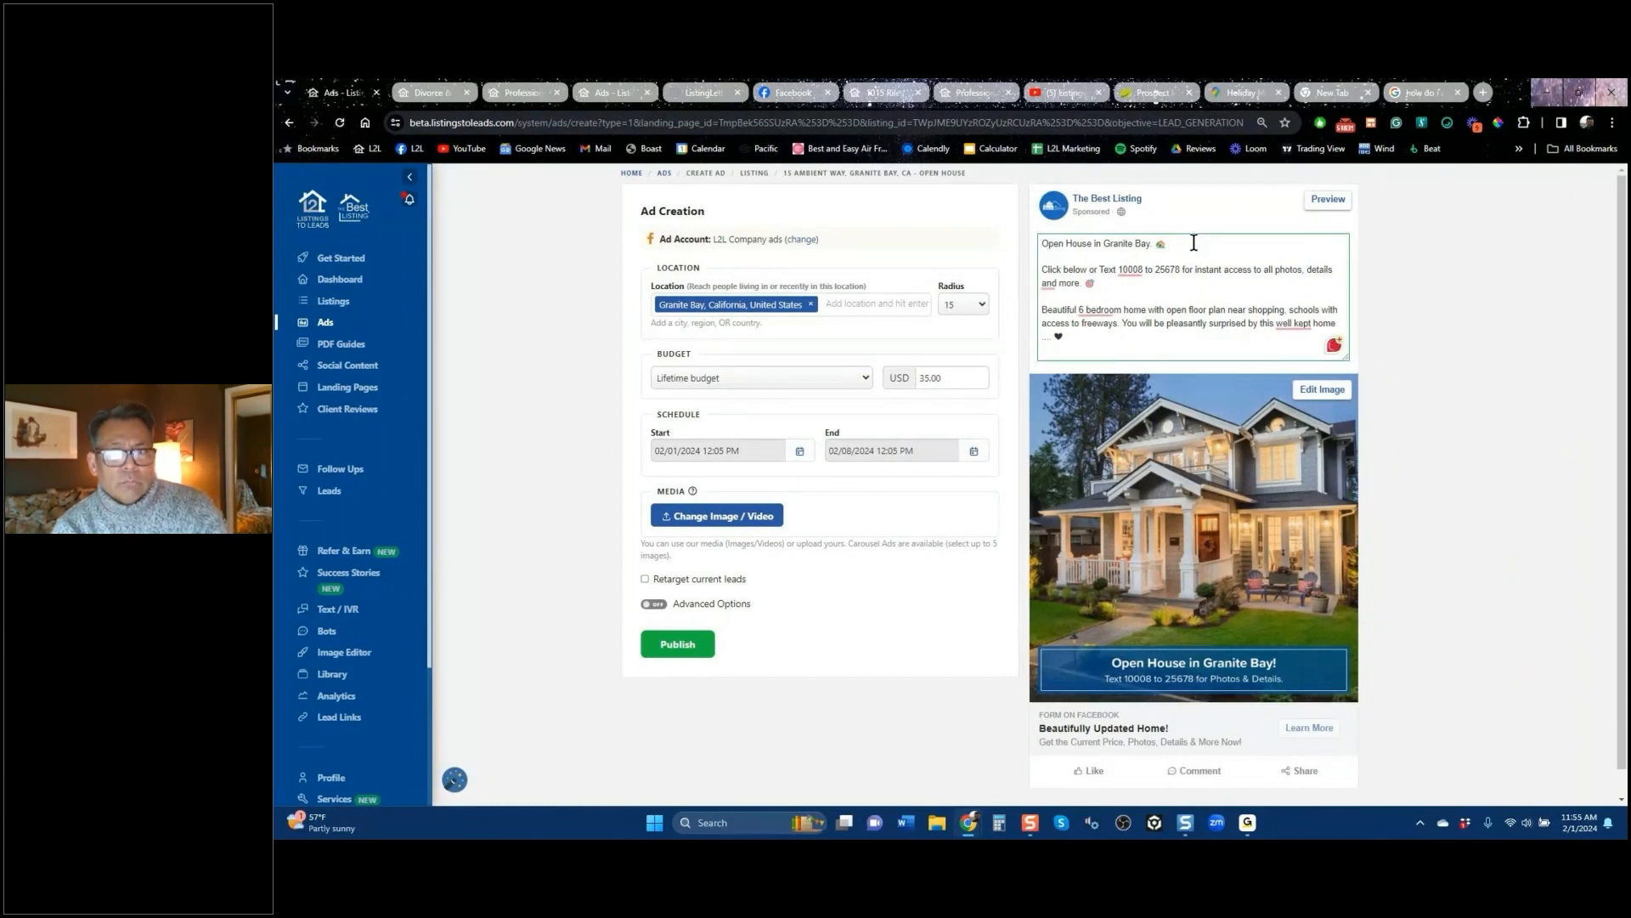
{"action": "type", "text": "Acal"}
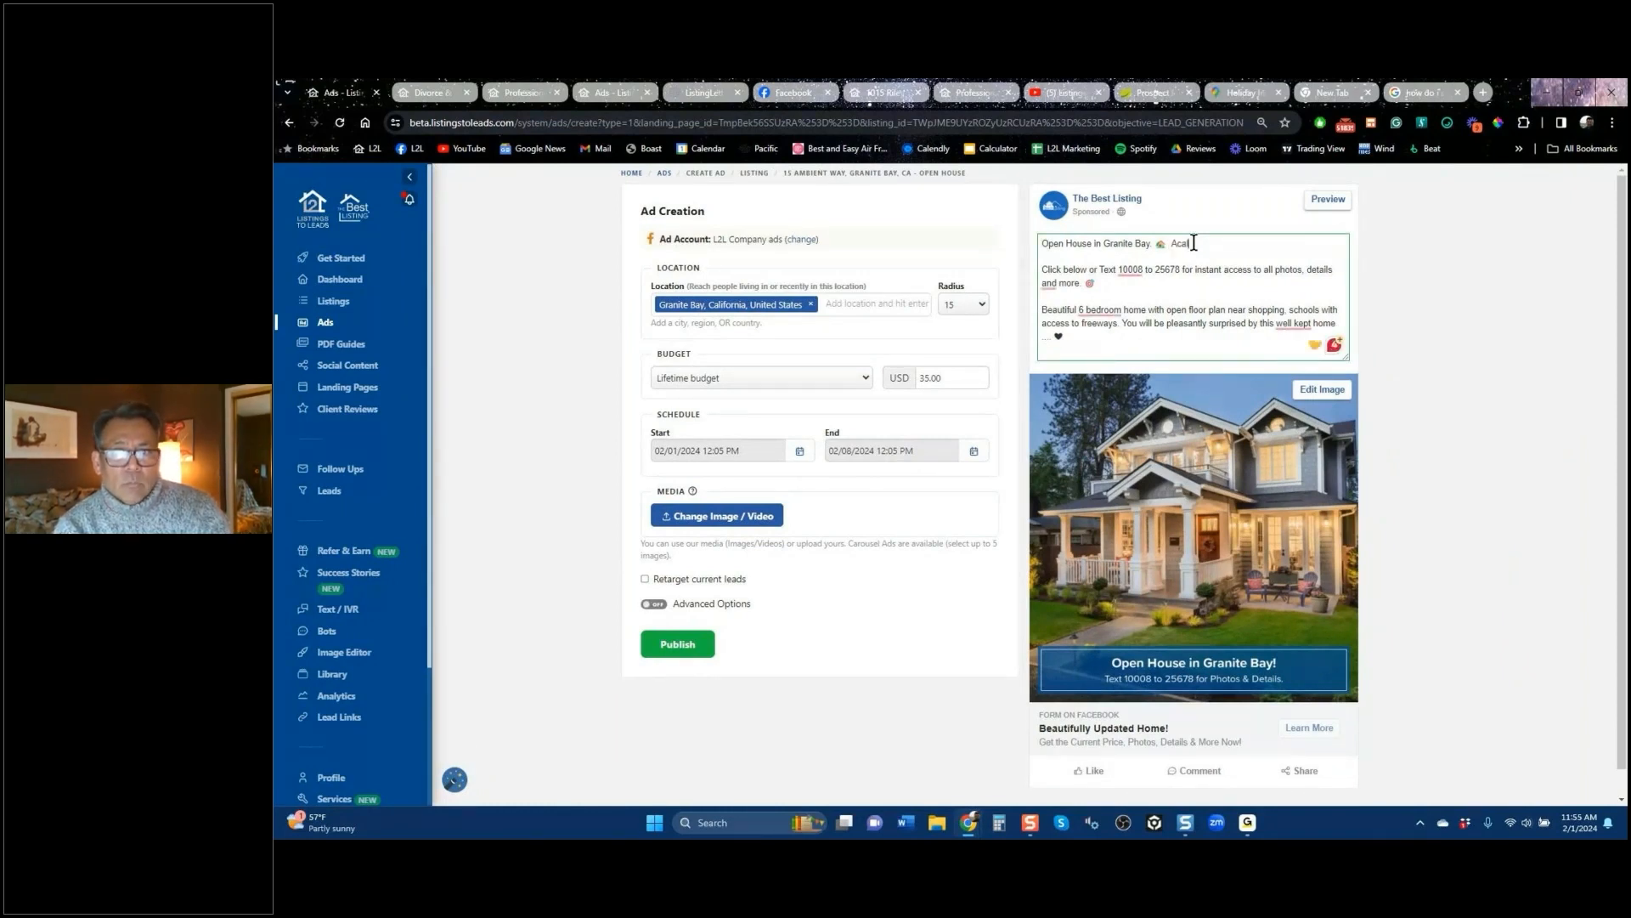
{"action": "type", "text": "anes "}
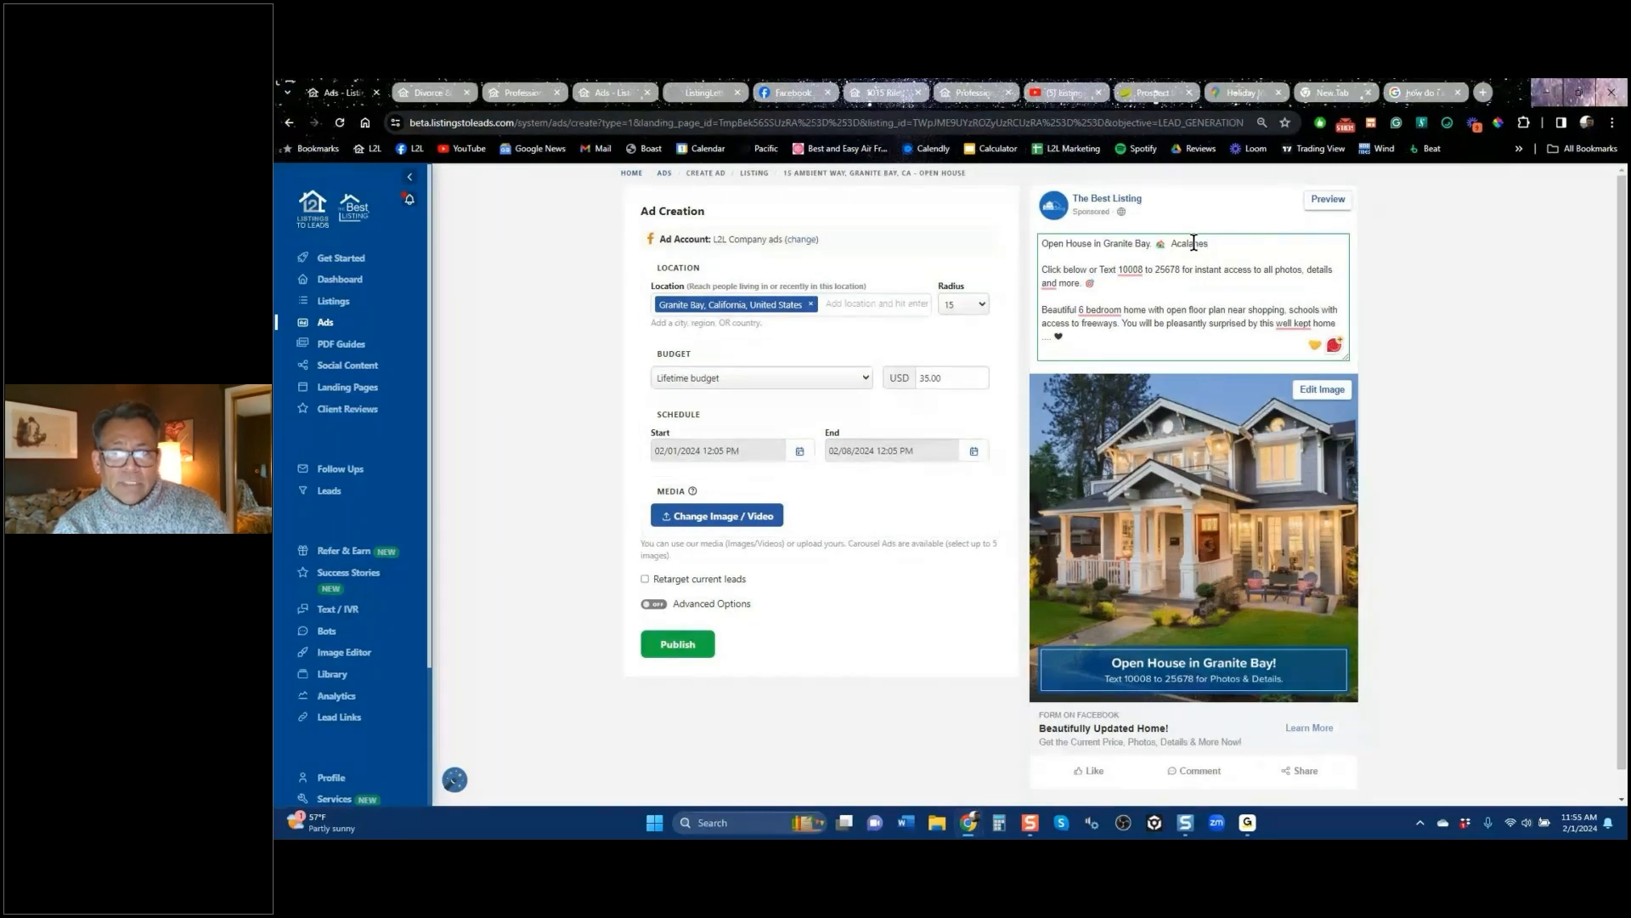
{"action": "type", "text": "High School"}
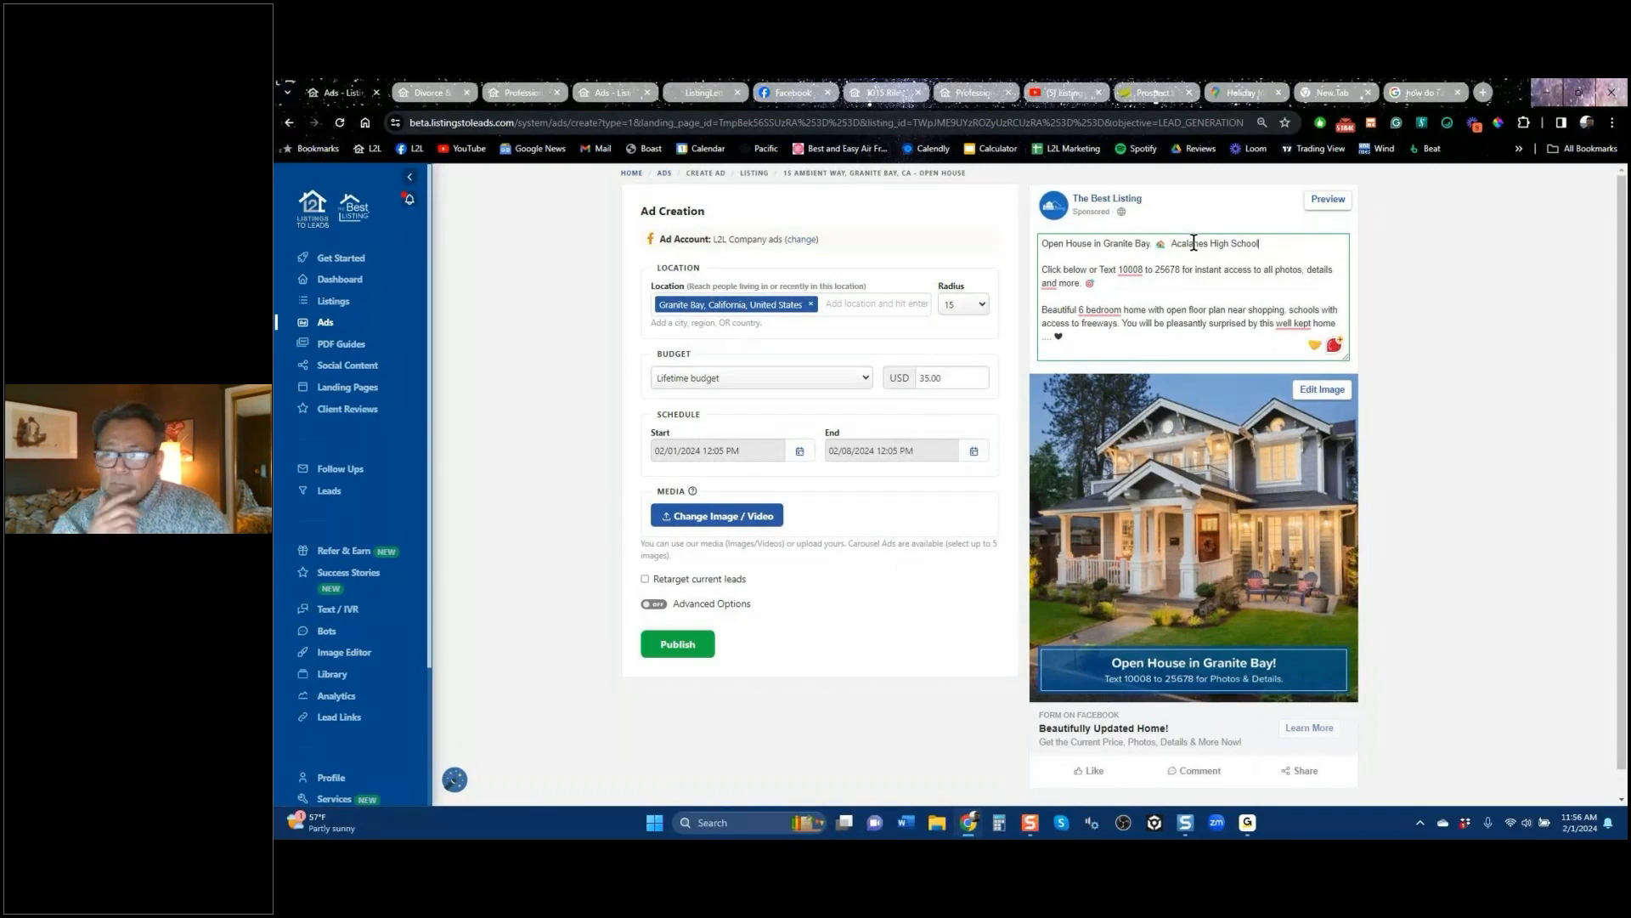
{"action": "type", "text": " District"}
{"action": "key", "text": "Return"}
{"action": "key", "text": "Return"}
{"action": "type", "text": "Barn"}
{"action": "key", "text": "Return"}
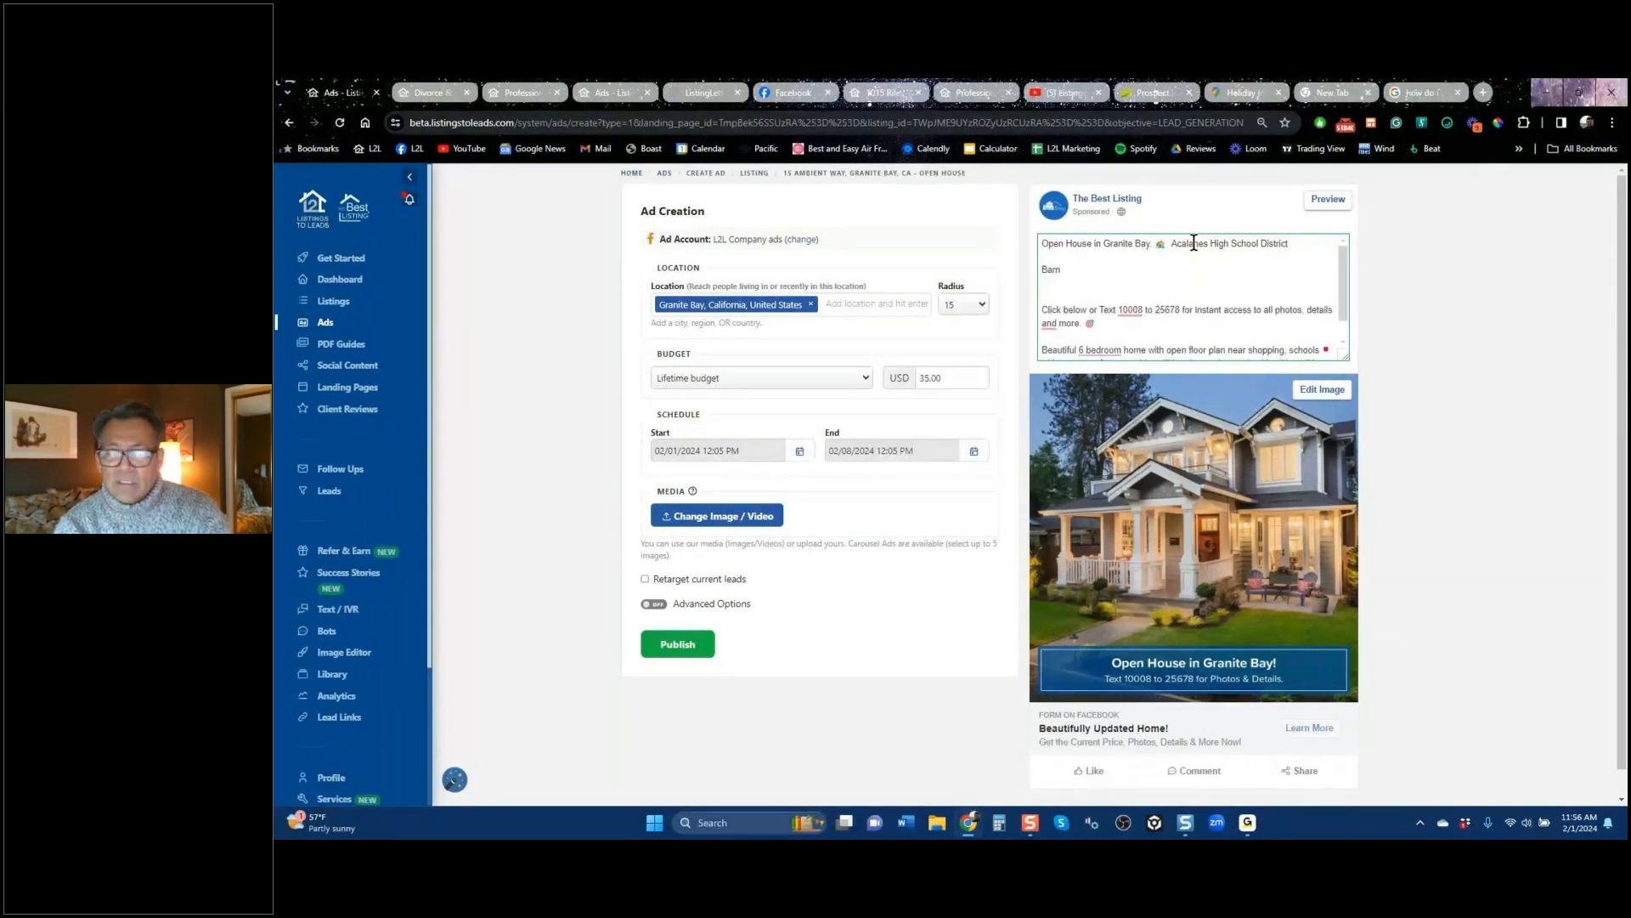
{"action": "type", "text": "Wine"}
{"action": "key", "text": "Return"}
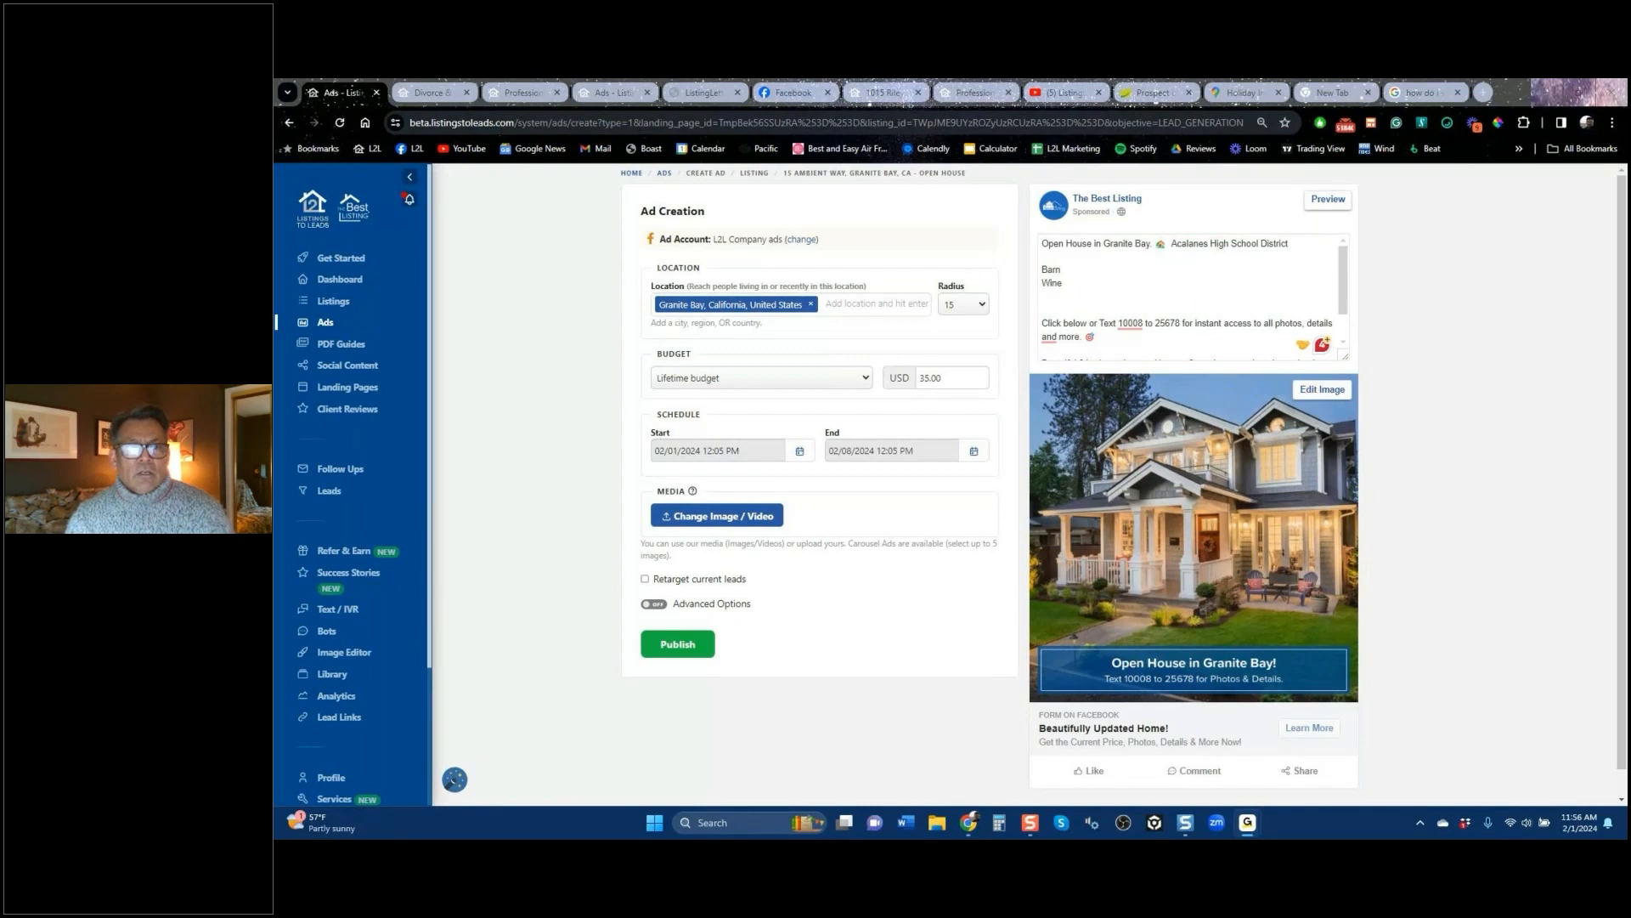
Step: Preview the Roseville home valuation landing page from the Landing Pages list
{"action": "left_click", "coordinate": [338, 392]}
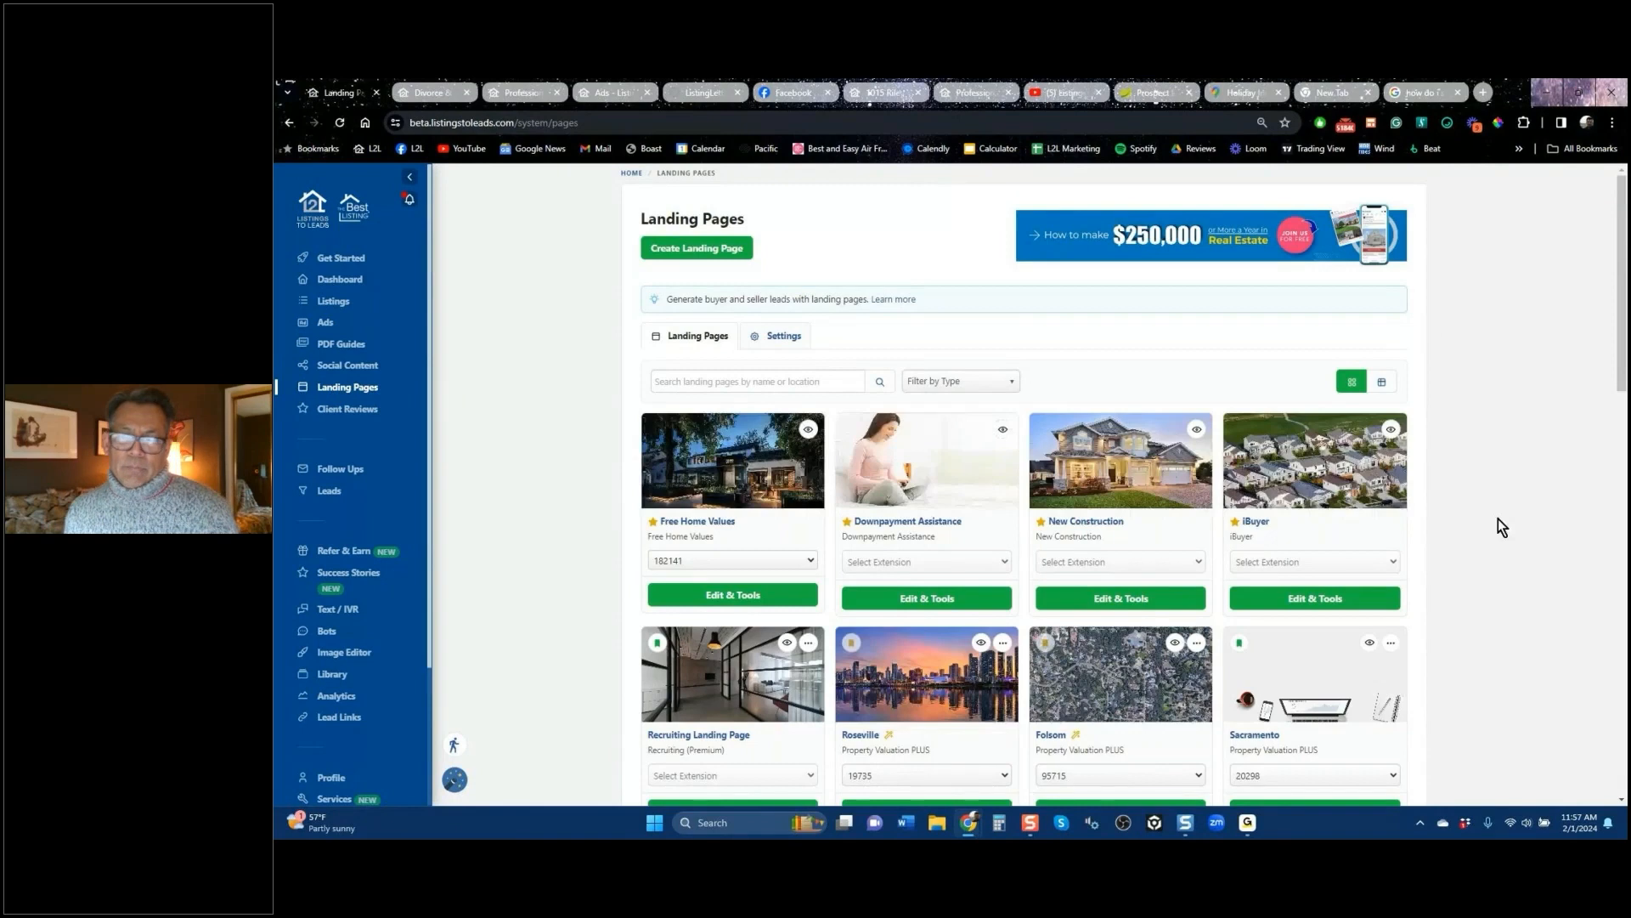
{"action": "scroll", "coordinate": [1500, 523], "scroll_direction": "down", "scroll_amount": 5}
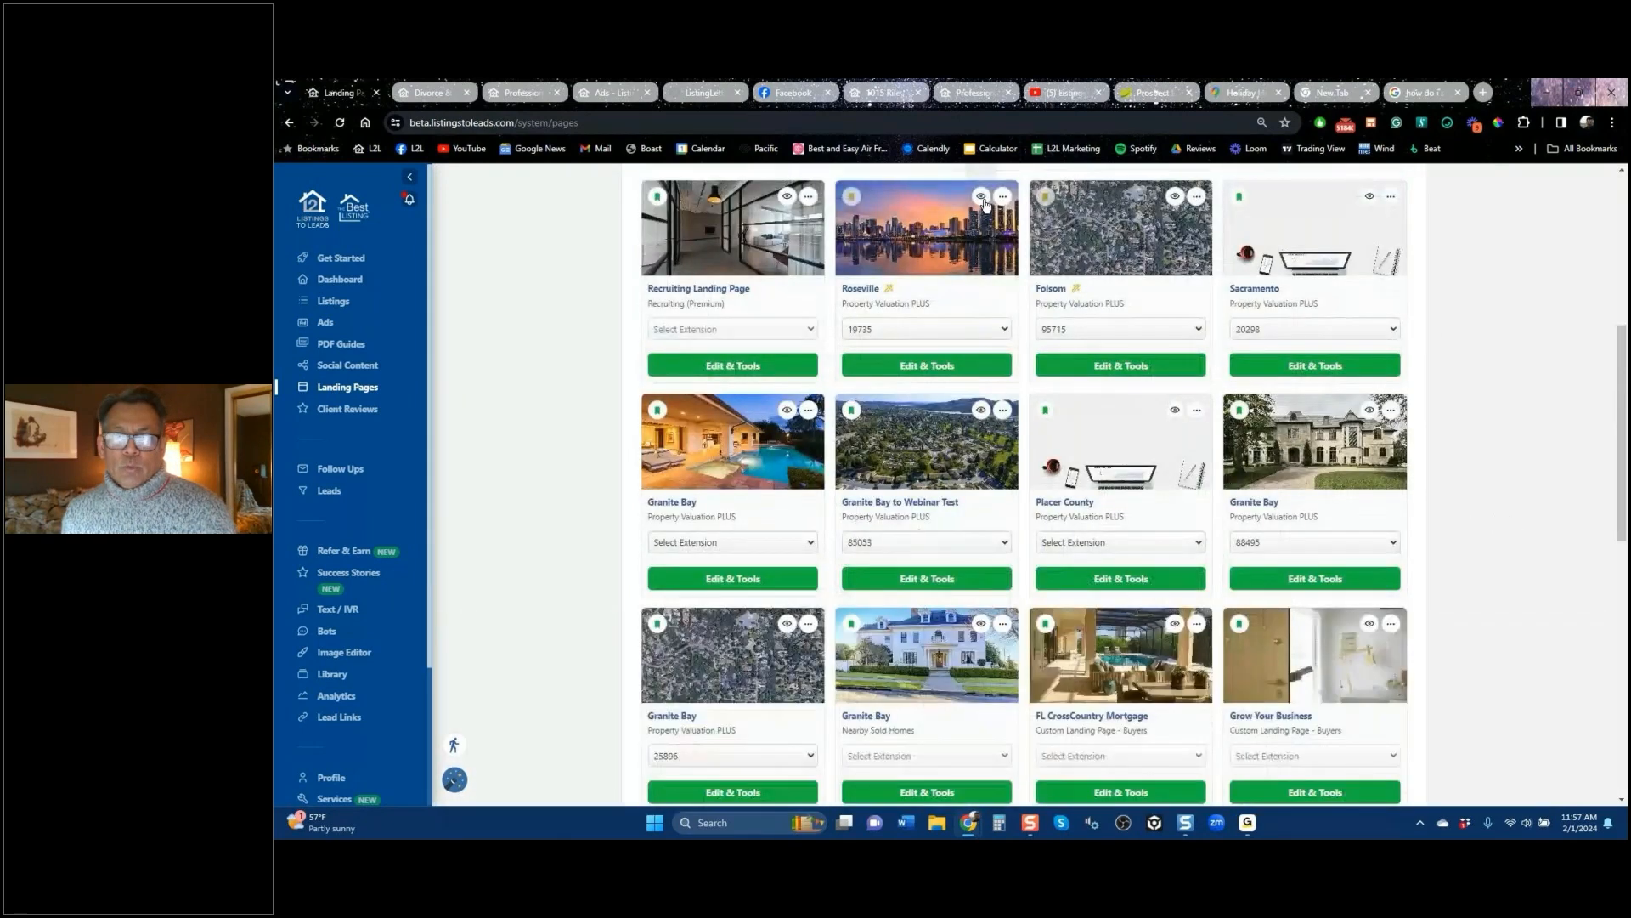
{"action": "left_click", "coordinate": [982, 198]}
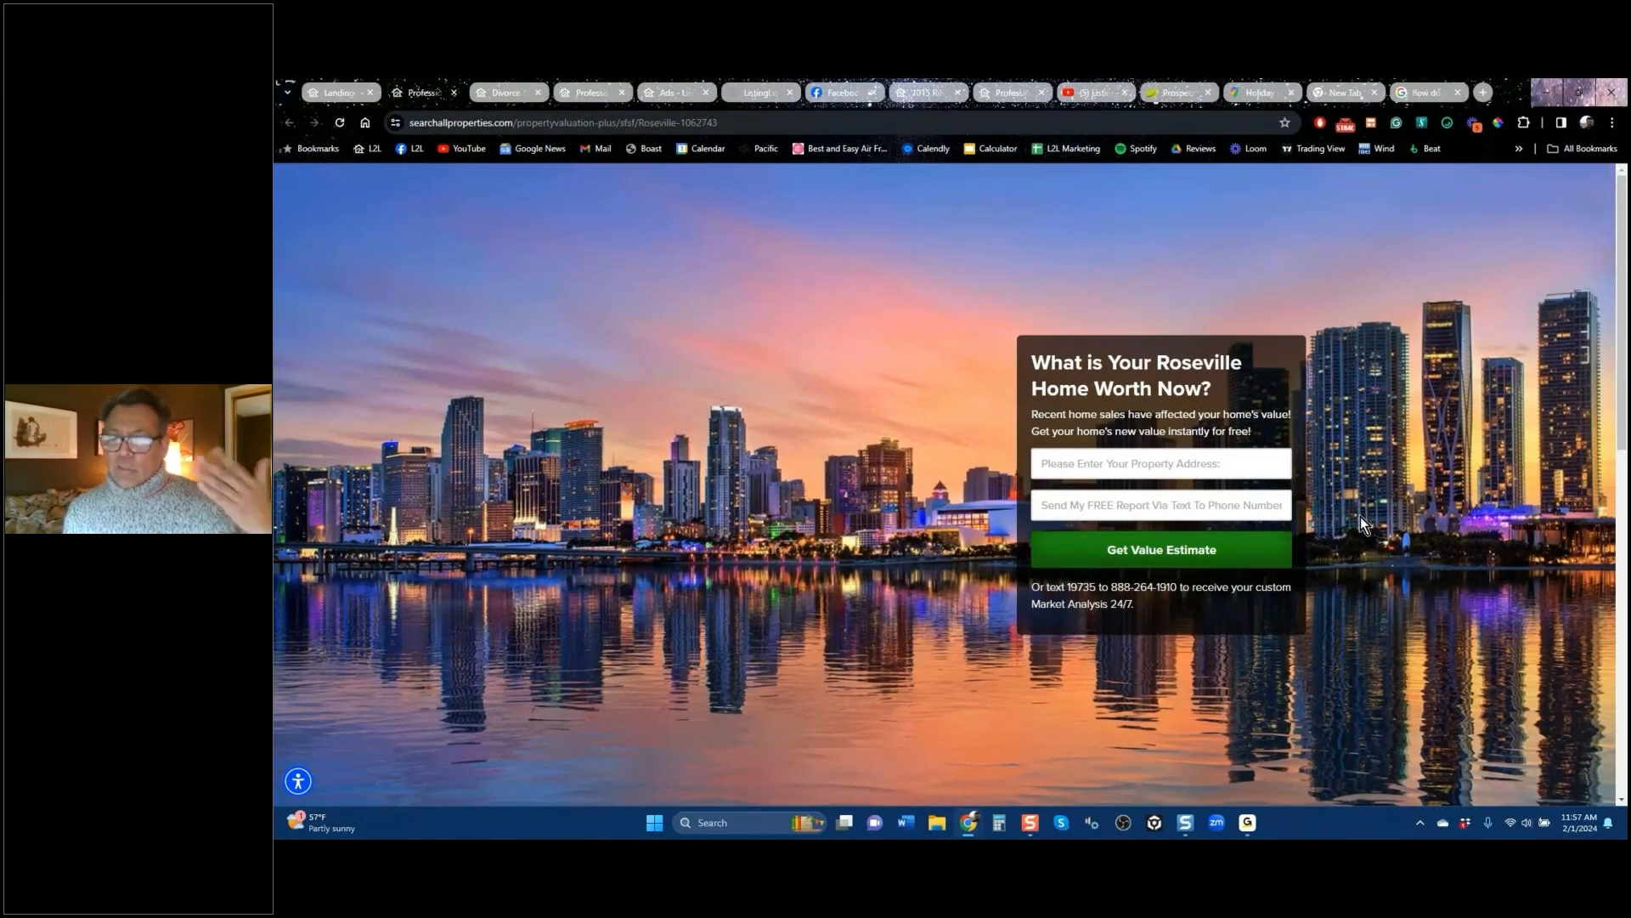
Step: Look over the Roseville page's skyline hero preview, then head back to the landing pages list
{"action": "scroll", "coordinate": [1361, 517], "scroll_direction": "down", "scroll_amount": 8}
{"action": "scroll", "coordinate": [1361, 517], "scroll_direction": "up", "scroll_amount": 8}
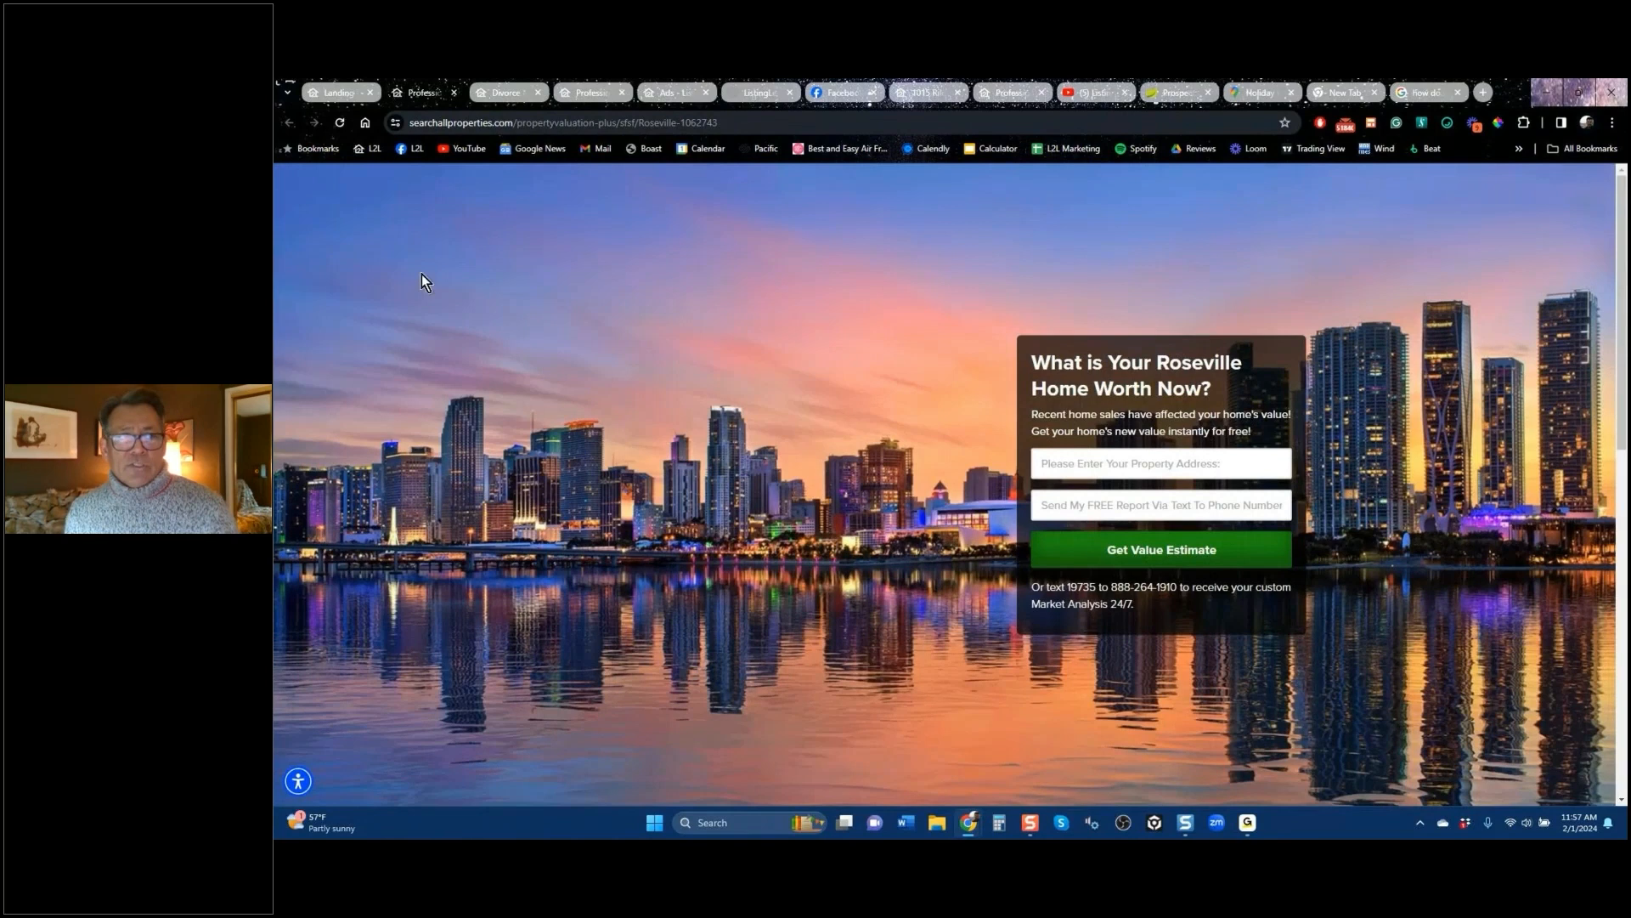
{"action": "mouse_move", "coordinate": [348, 95]}
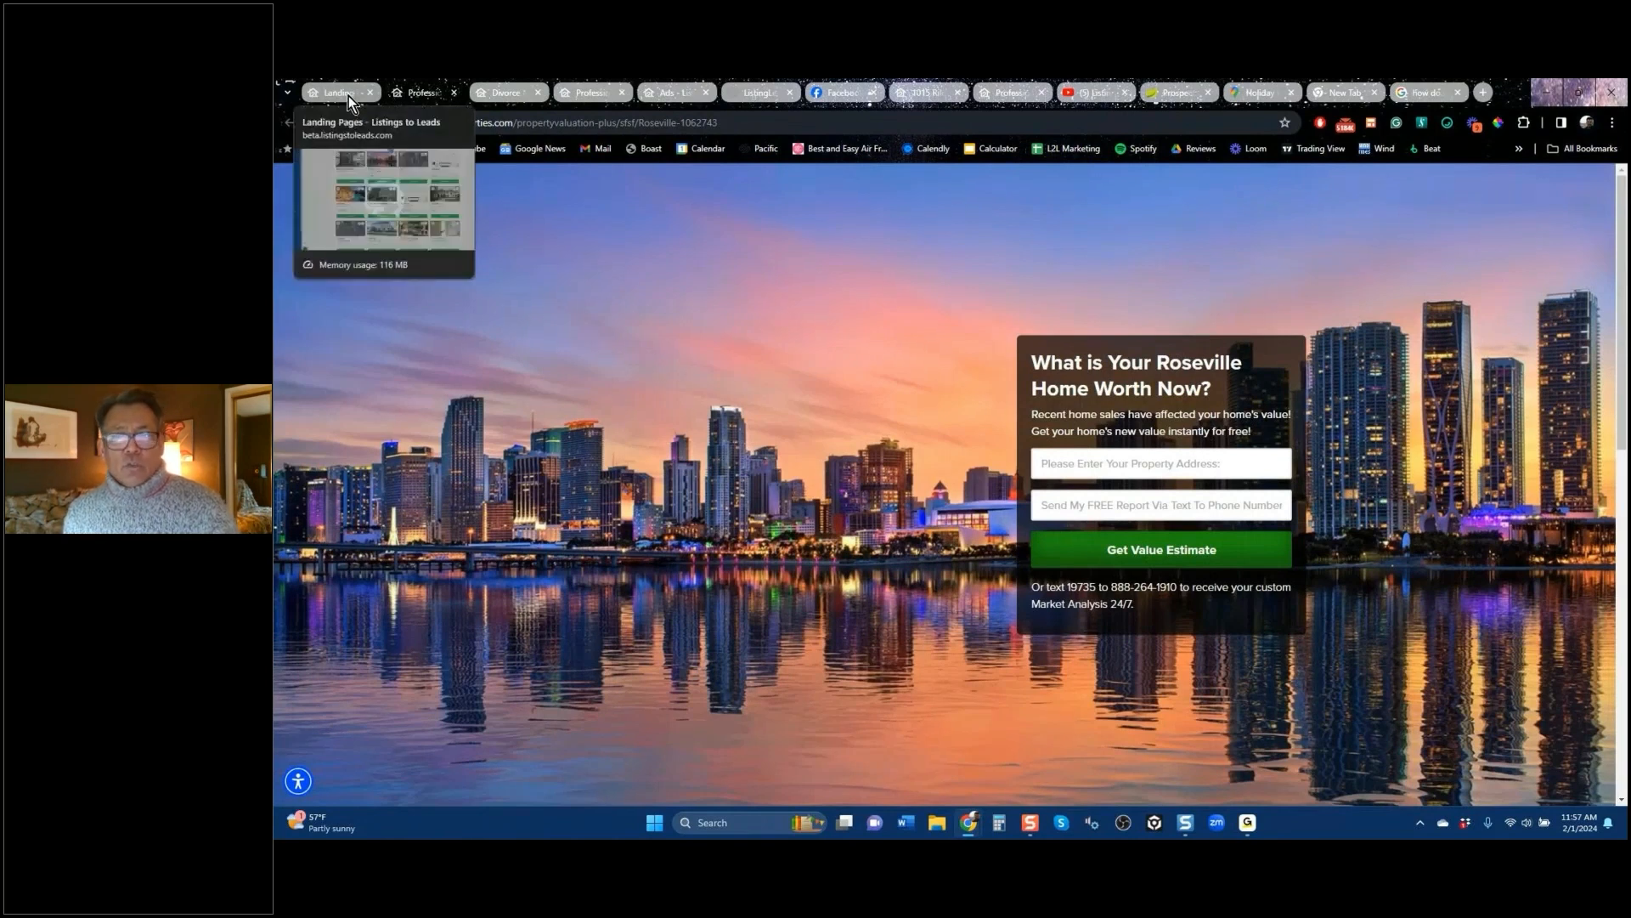
{"action": "left_click", "coordinate": [348, 95]}
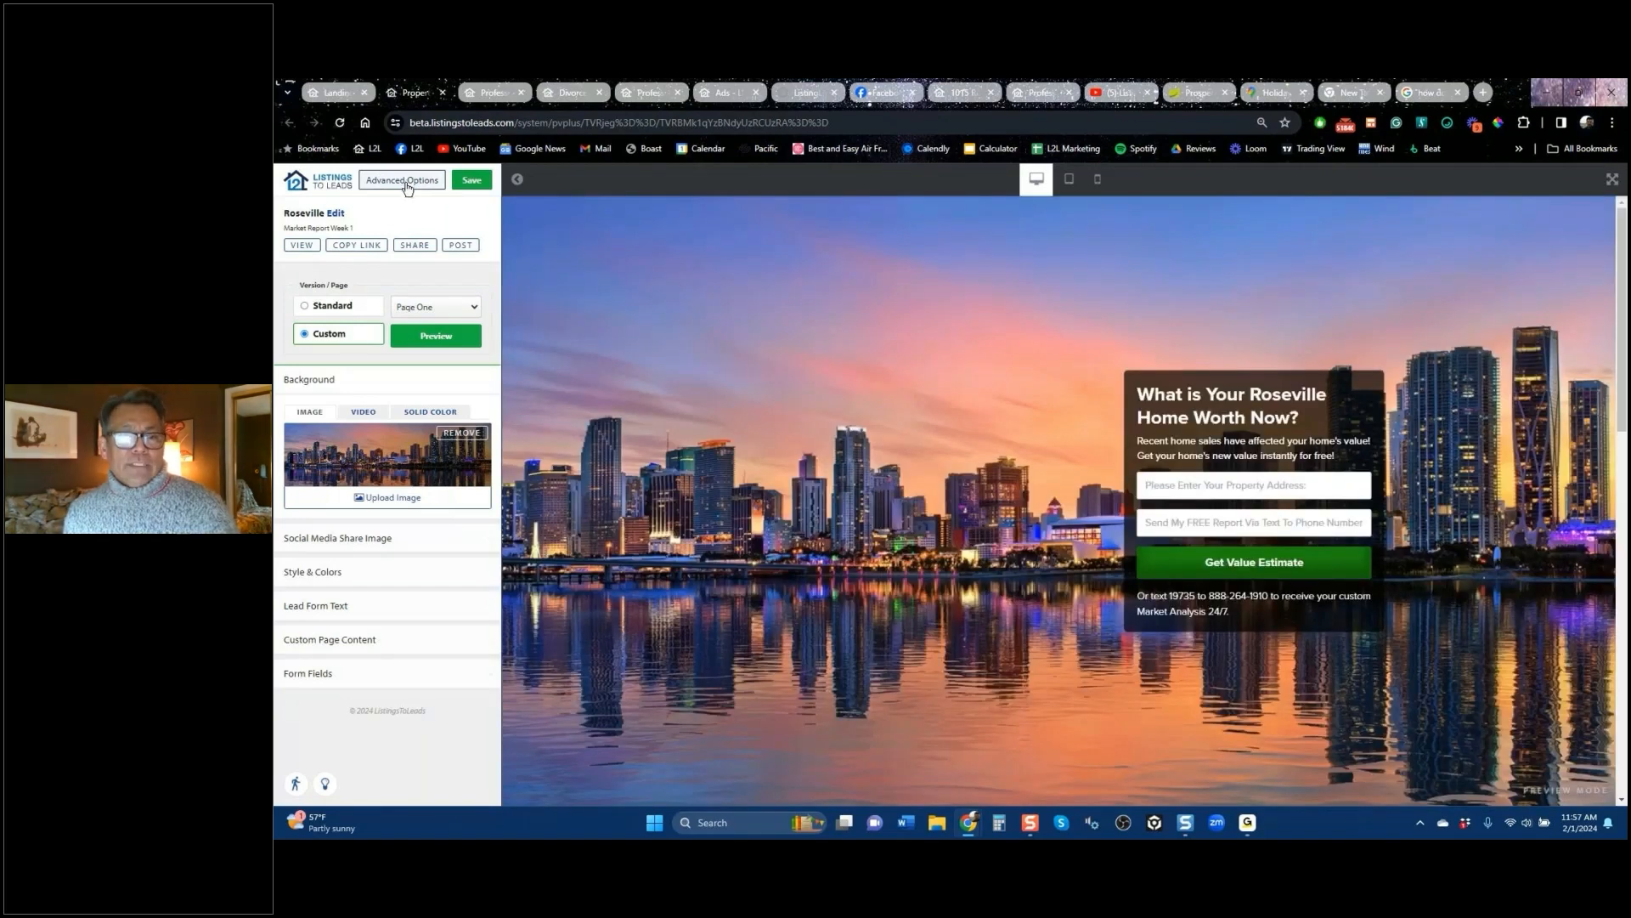
Step: Review the Roseville page's Advanced Options, then return to the top of the Landing Pages list
{"action": "left_click", "coordinate": [404, 181]}
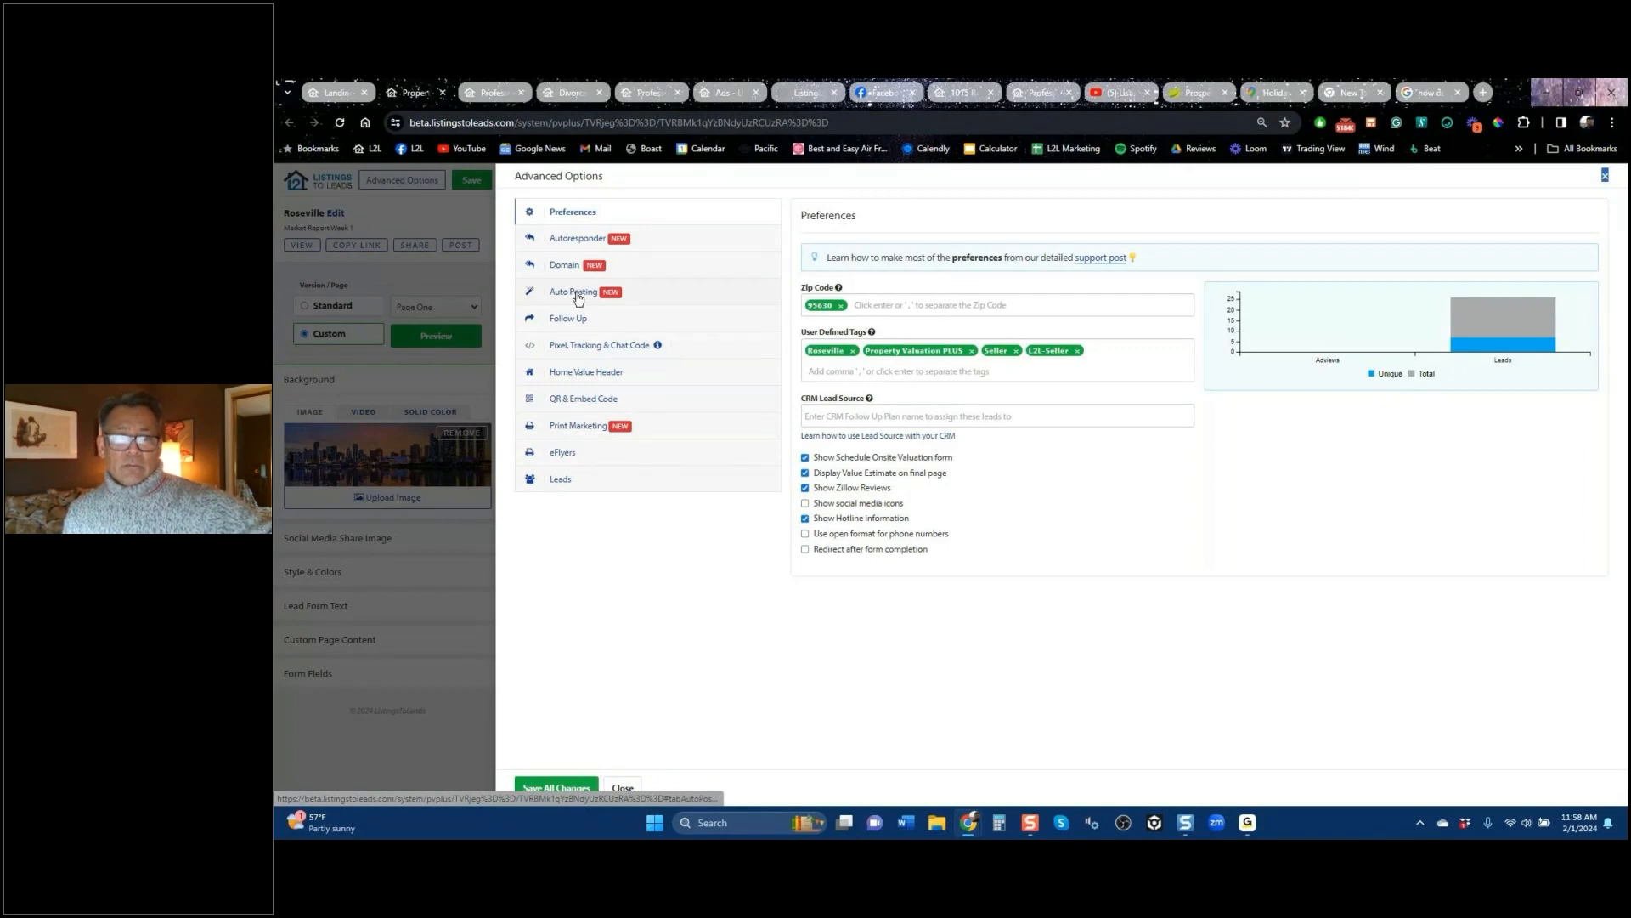
{"action": "left_click", "coordinate": [447, 217]}
{"action": "left_click", "coordinate": [353, 99]}
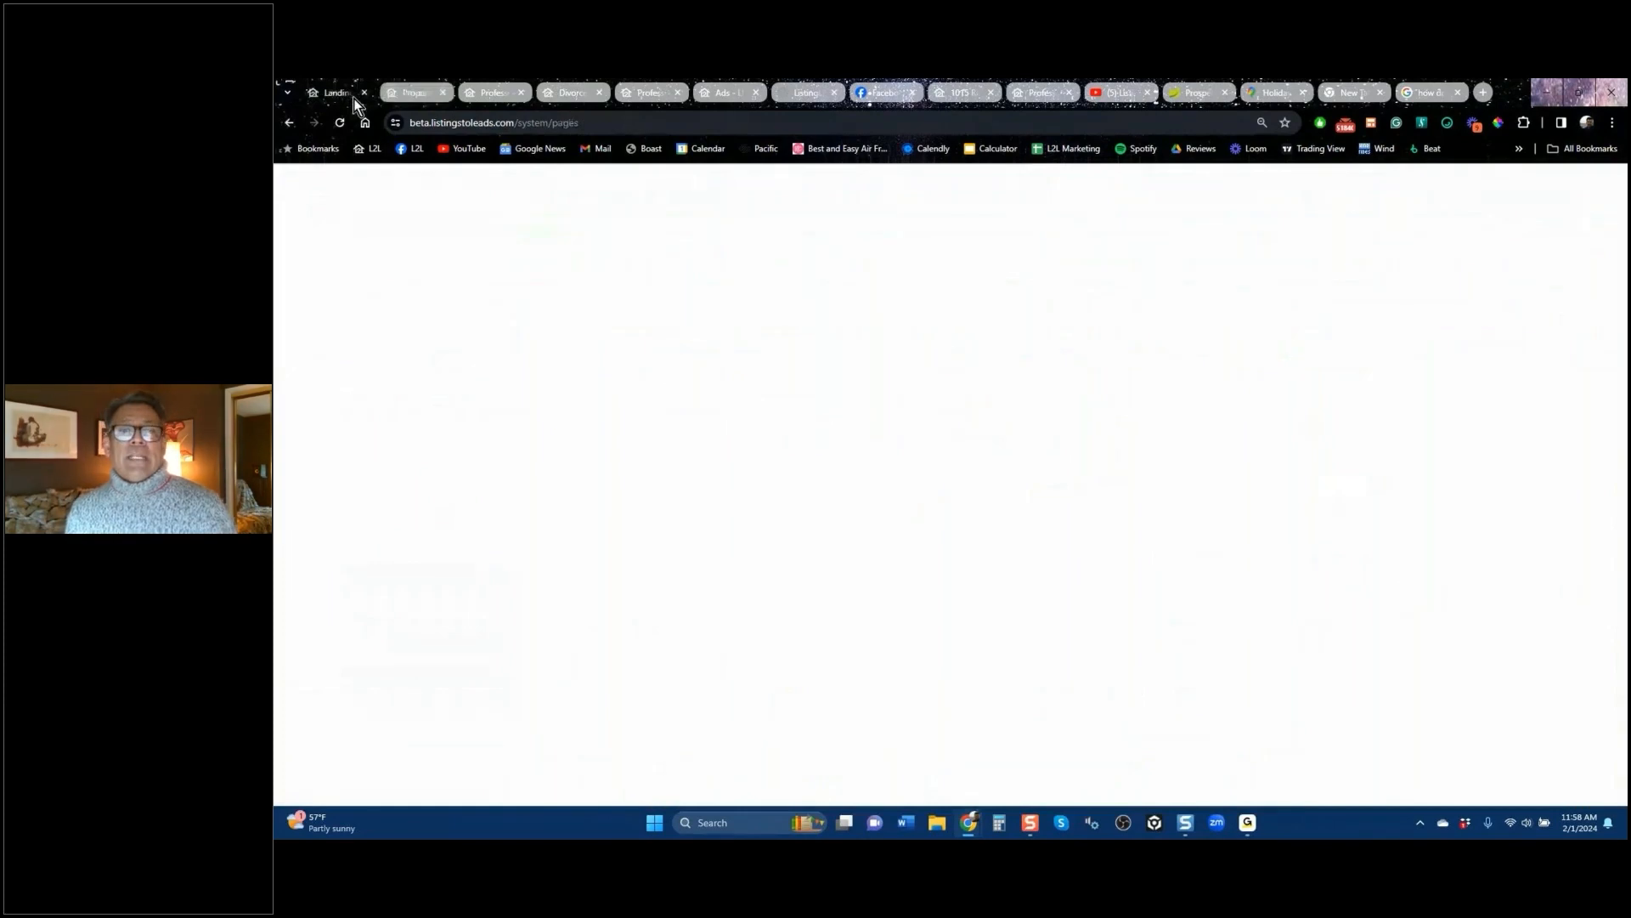
{"action": "scroll", "coordinate": [546, 481], "scroll_direction": "up", "scroll_amount": 5}
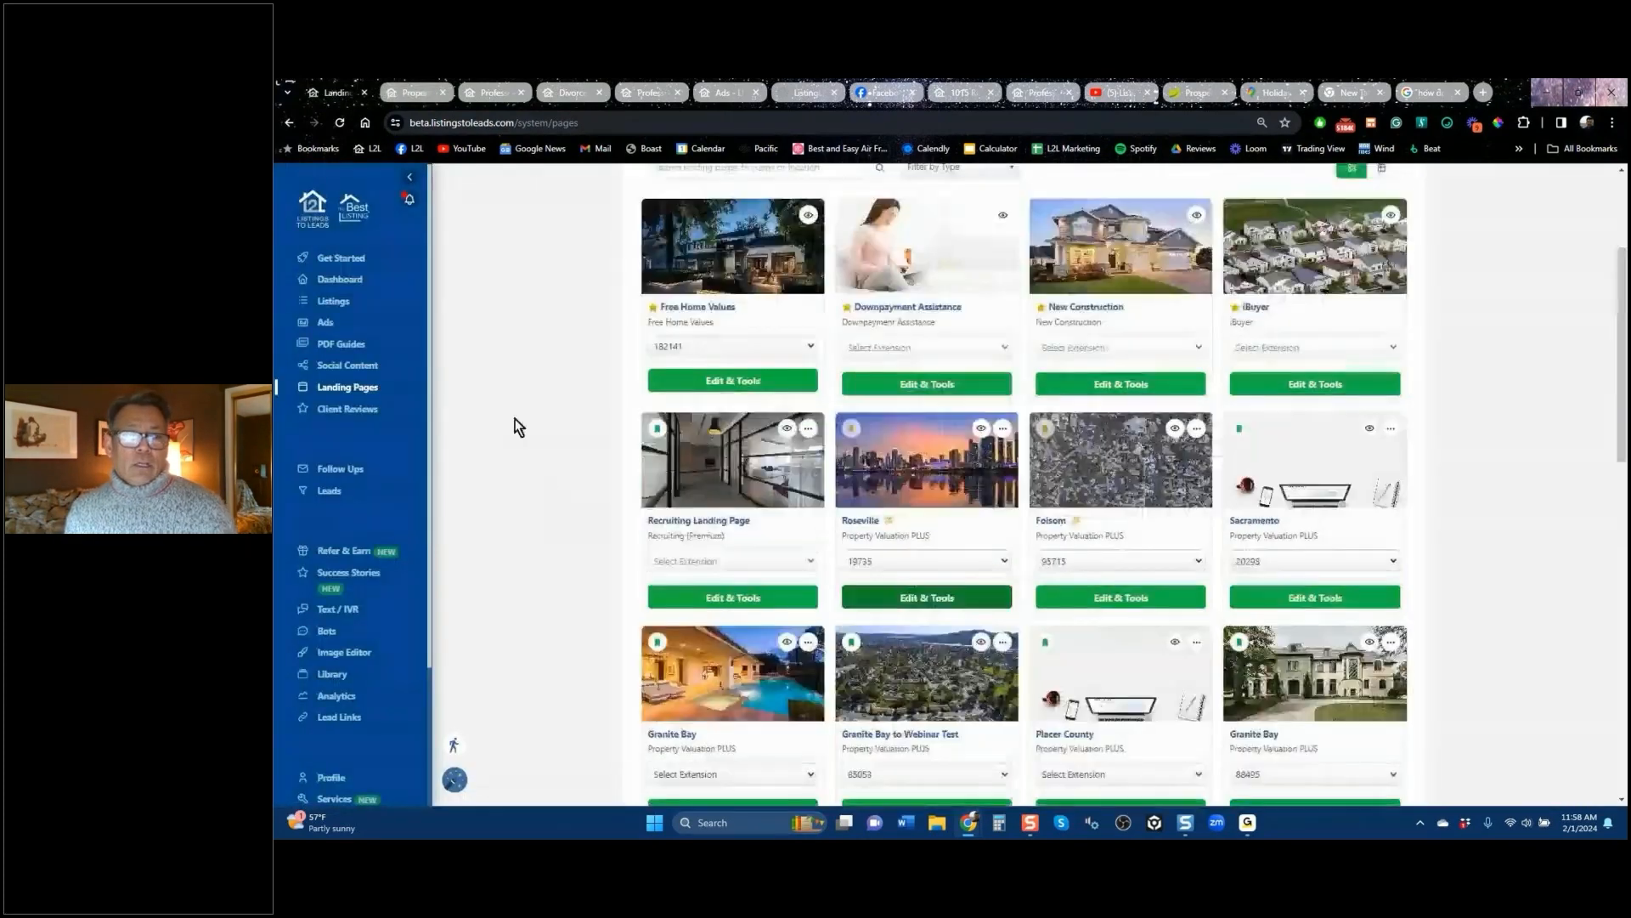
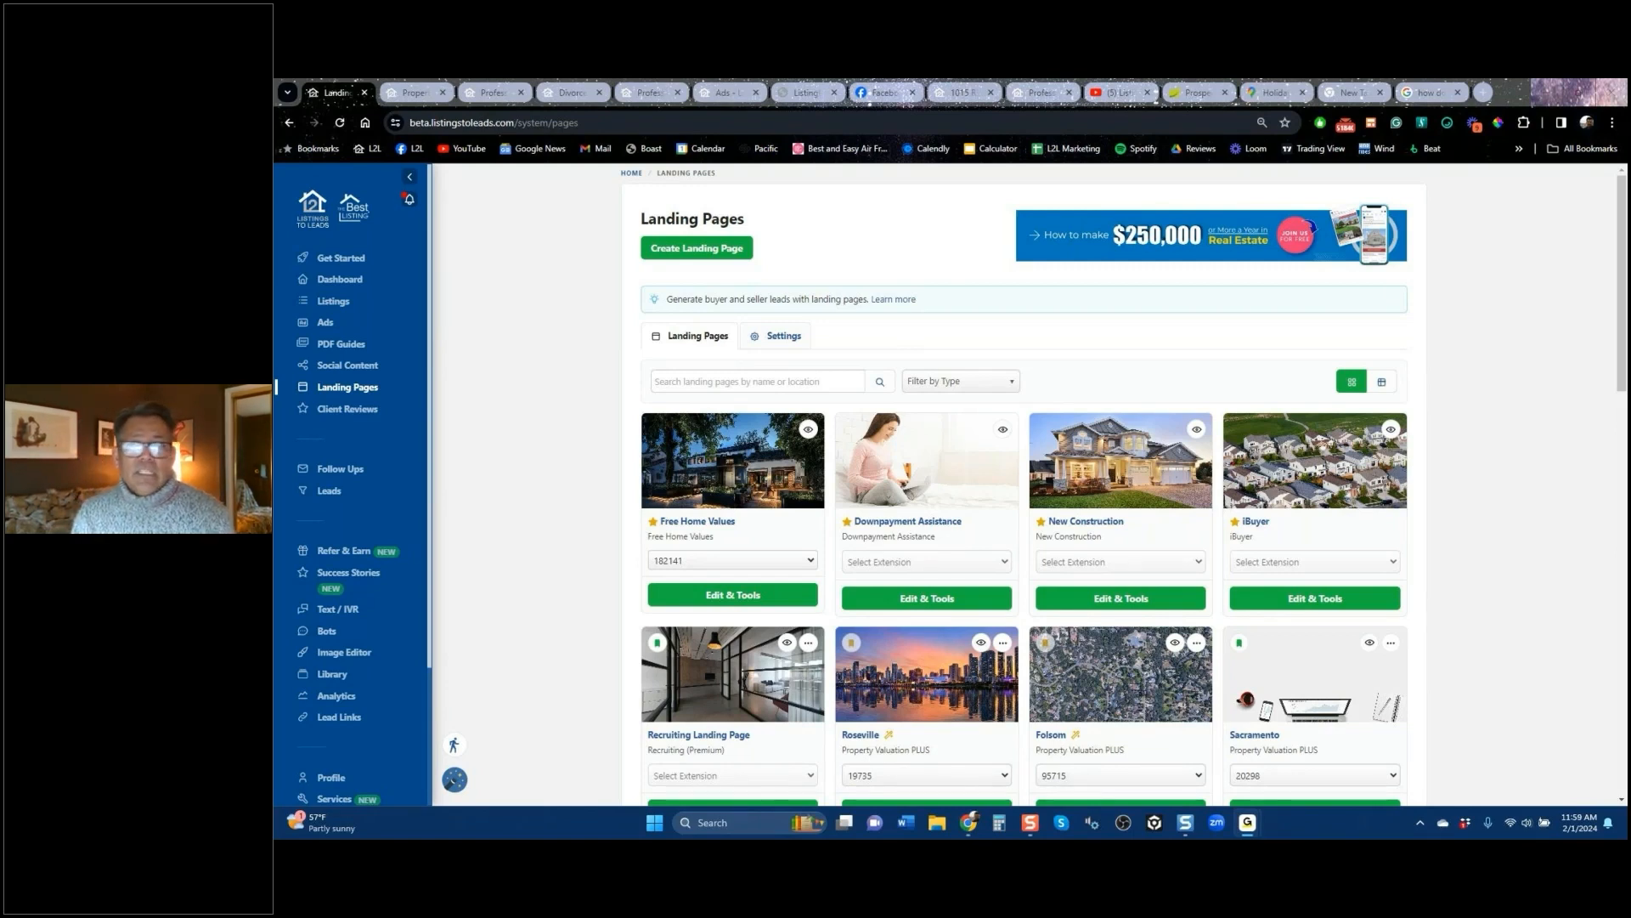
Step: Glance at the Roseville valuation page and its editor, then return to the Landing Pages list
{"action": "left_click", "coordinate": [479, 95]}
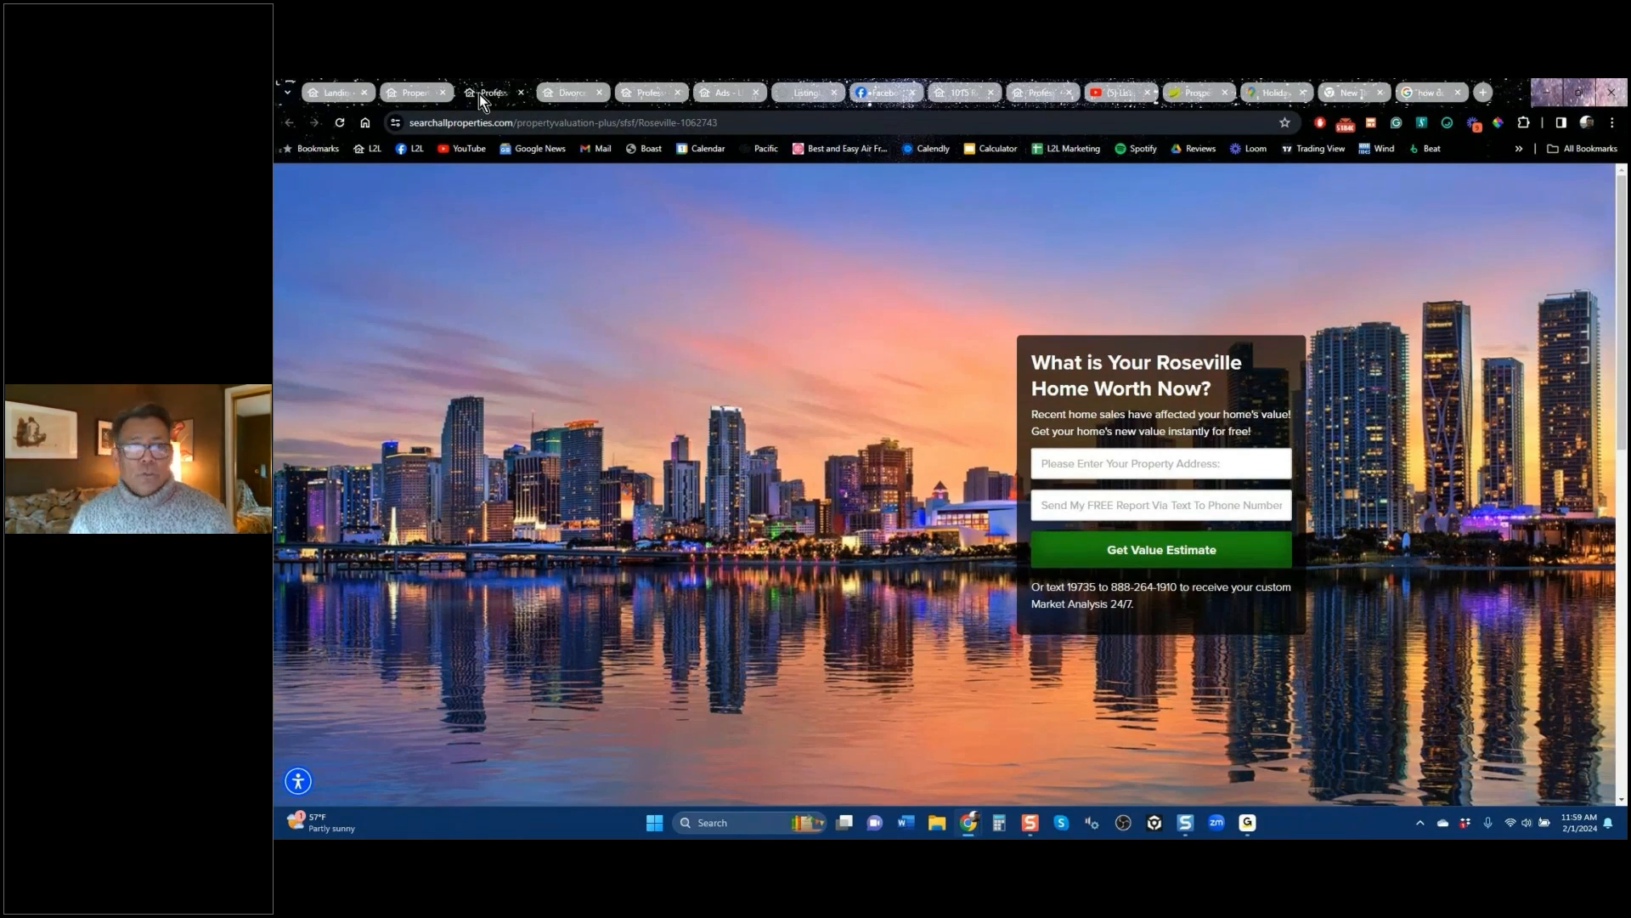
{"action": "left_click", "coordinate": [420, 94]}
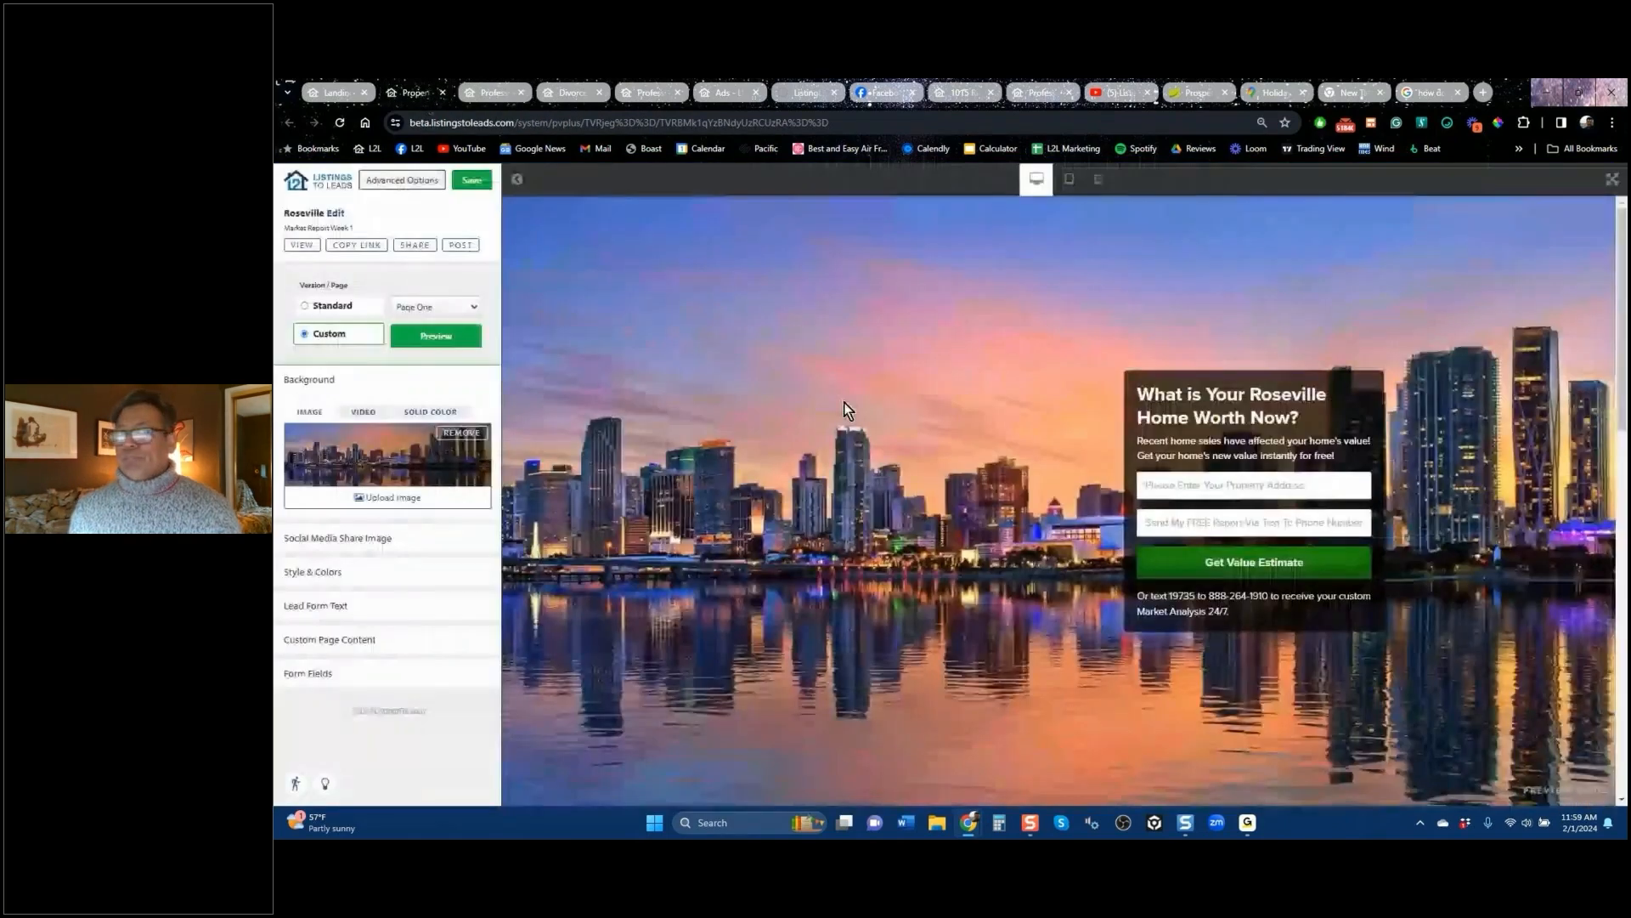
{"action": "left_click", "coordinate": [345, 94]}
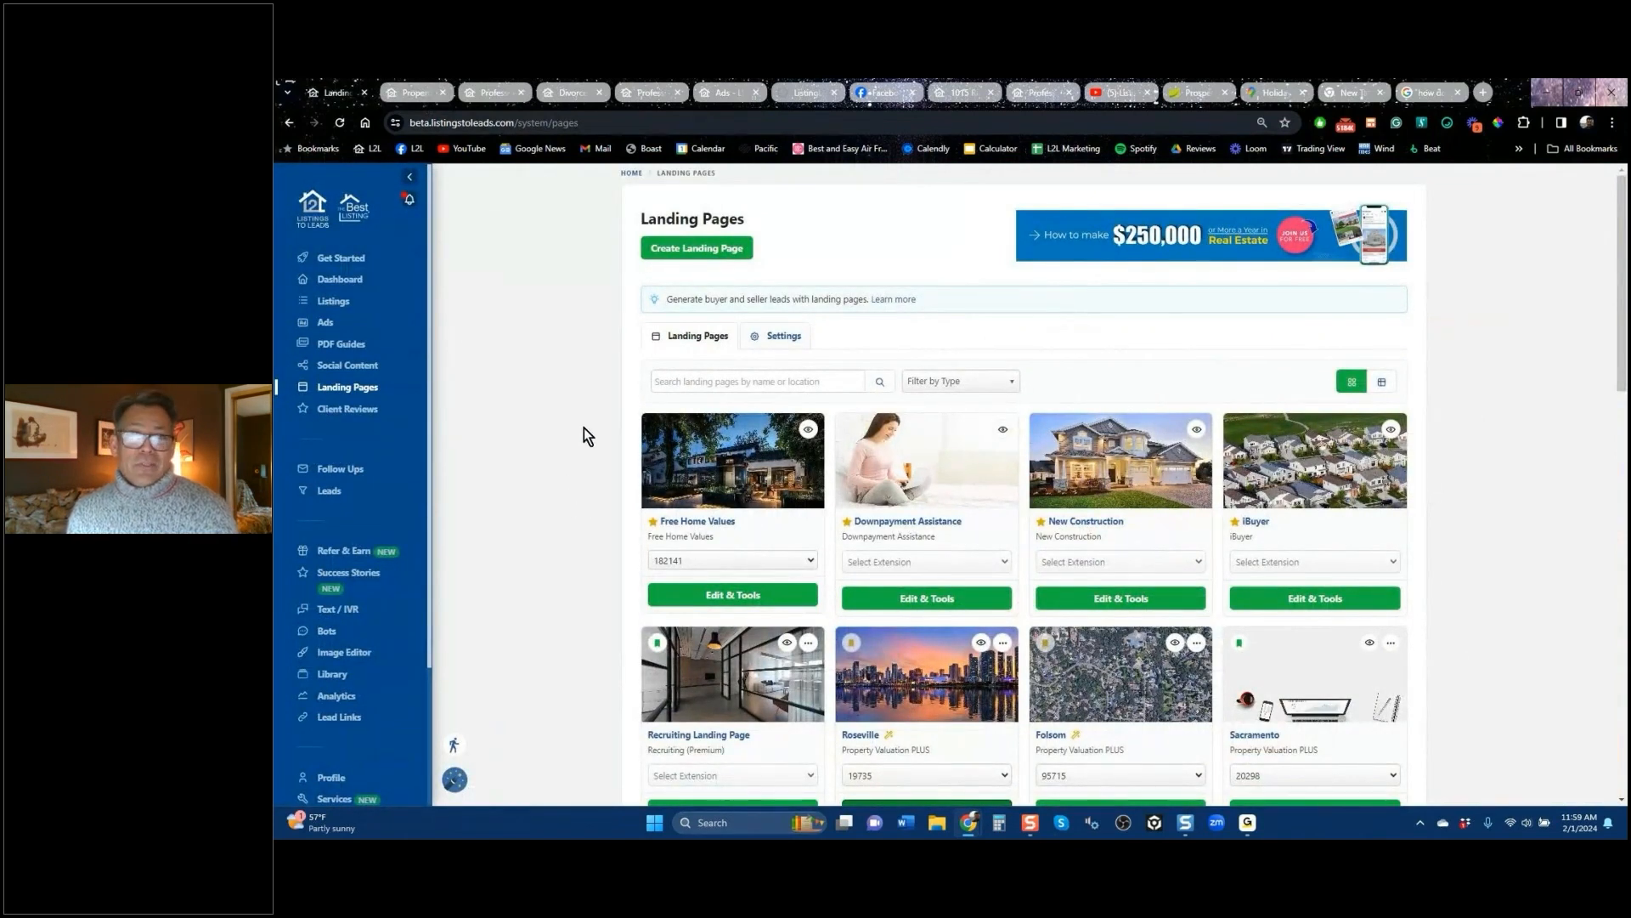
Step: Browse the Listings-to-Leads YouTube channel's home page, expanding the Our Reviews videos
{"action": "left_click", "coordinate": [1120, 92]}
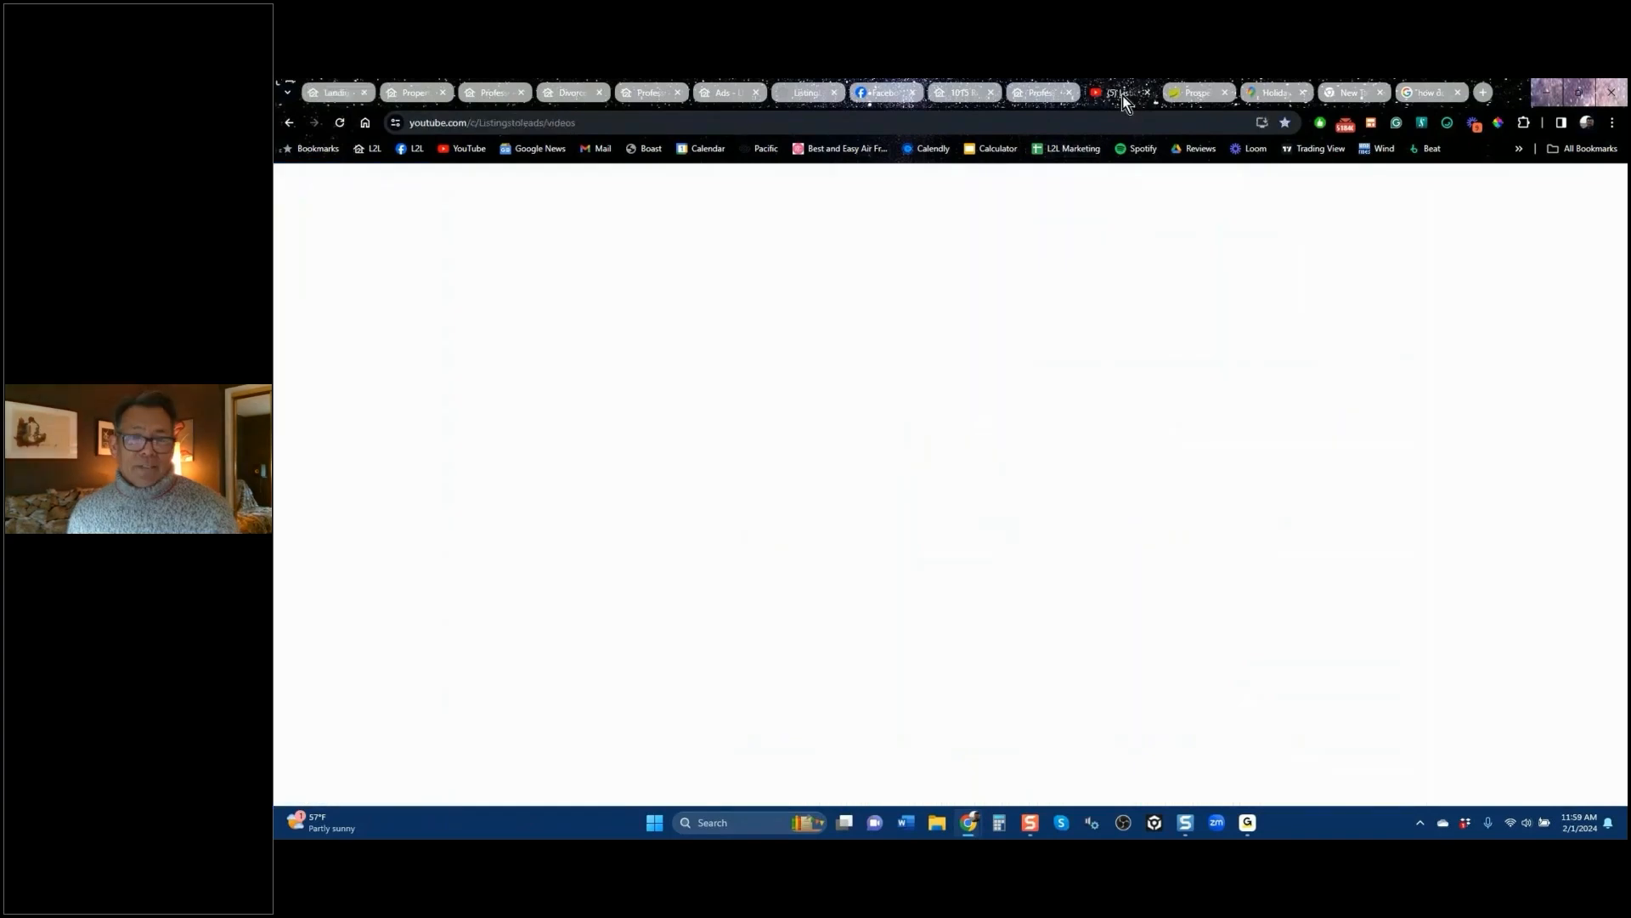
{"action": "left_click", "coordinate": [594, 528]}
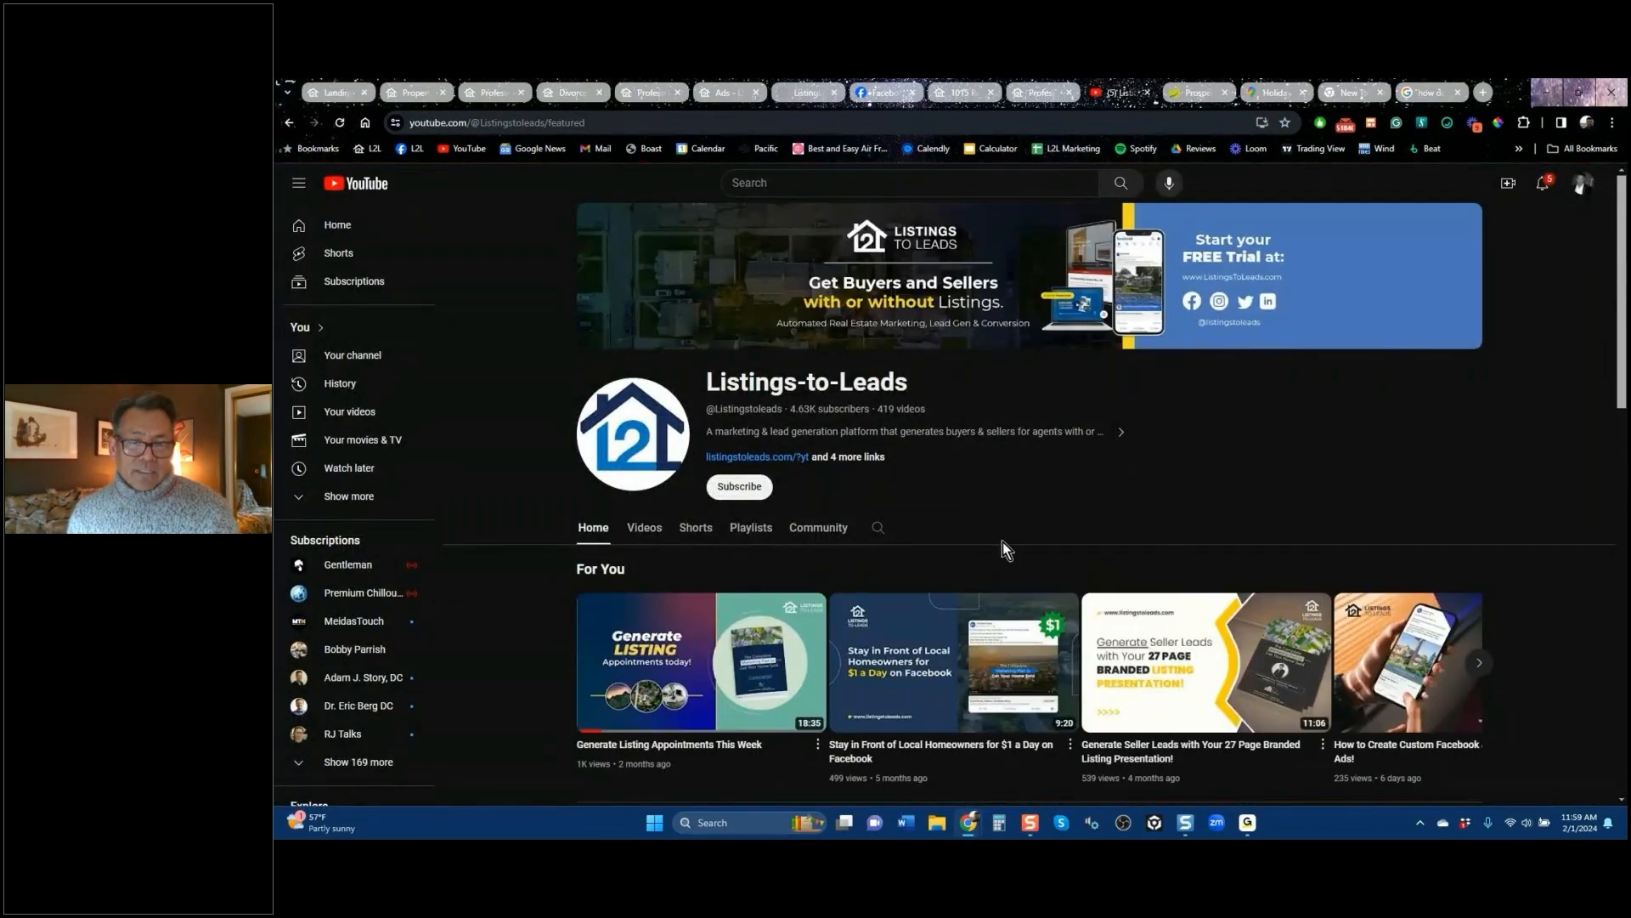
{"action": "scroll", "coordinate": [1001, 552], "scroll_direction": "down", "scroll_amount": 5}
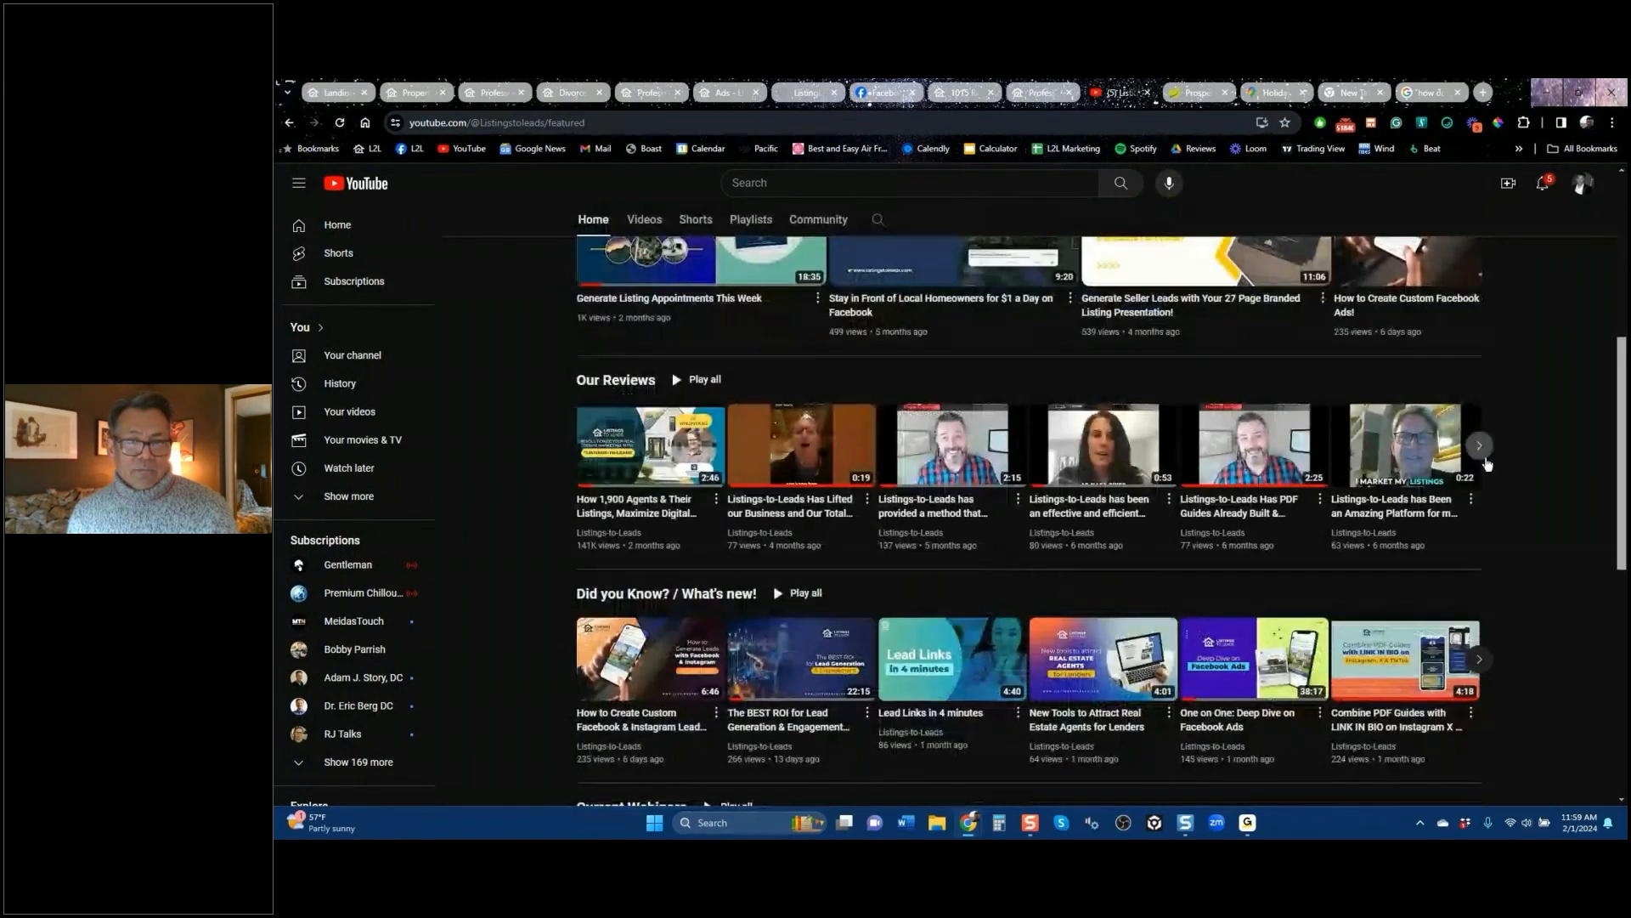
{"action": "left_click", "coordinate": [1480, 448]}
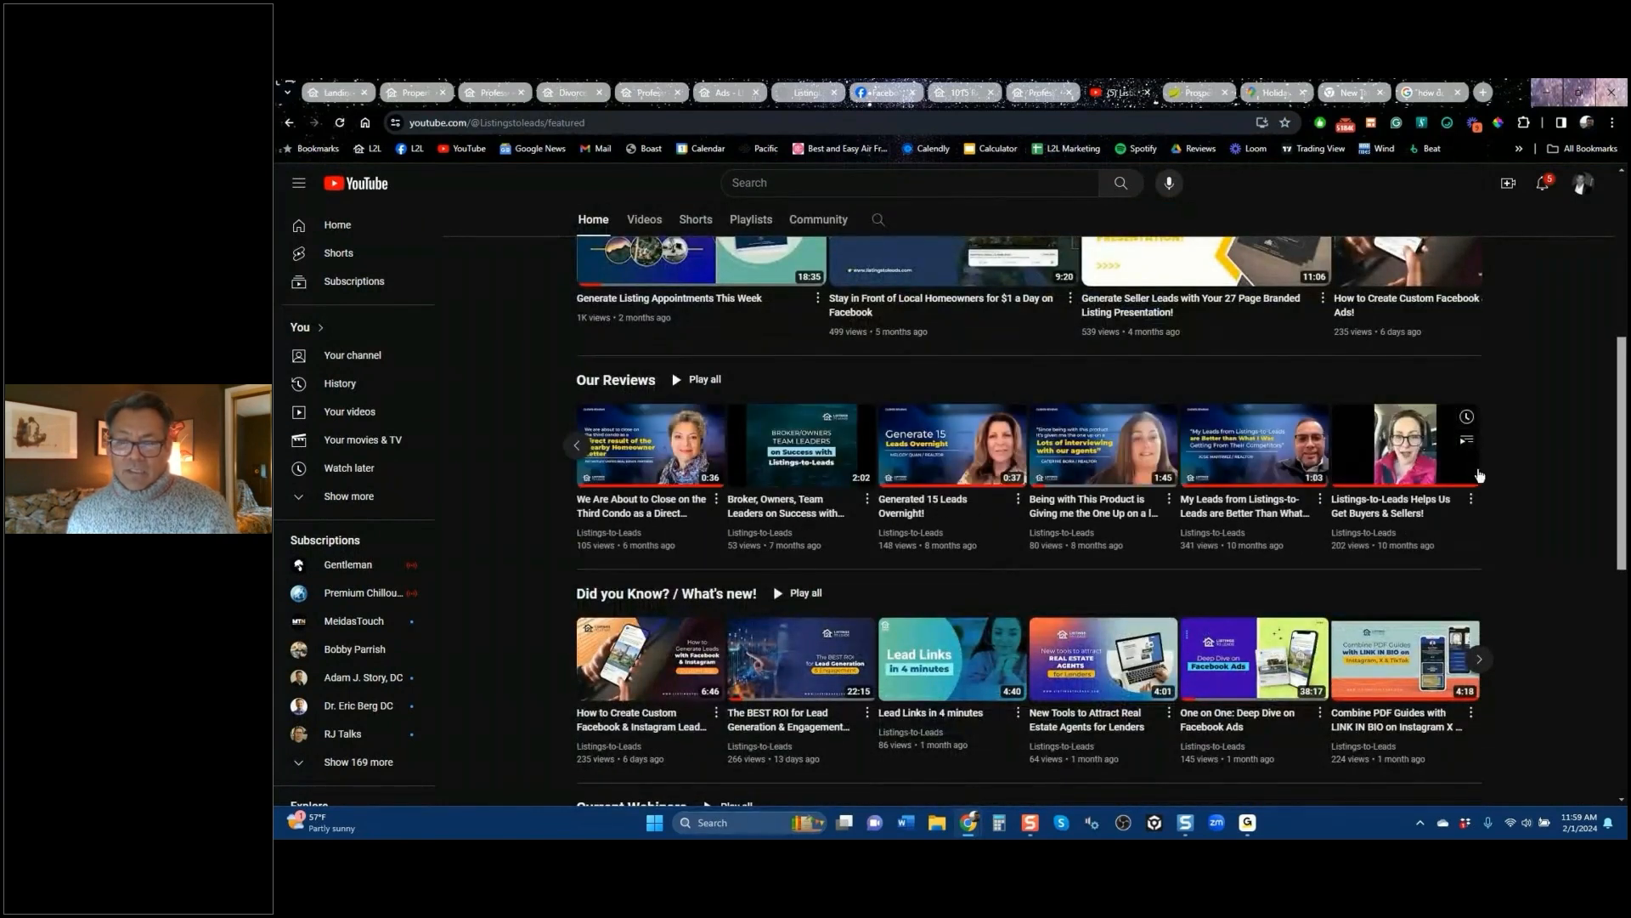
{"action": "scroll", "coordinate": [661, 565], "scroll_direction": "up", "scroll_amount": 5}
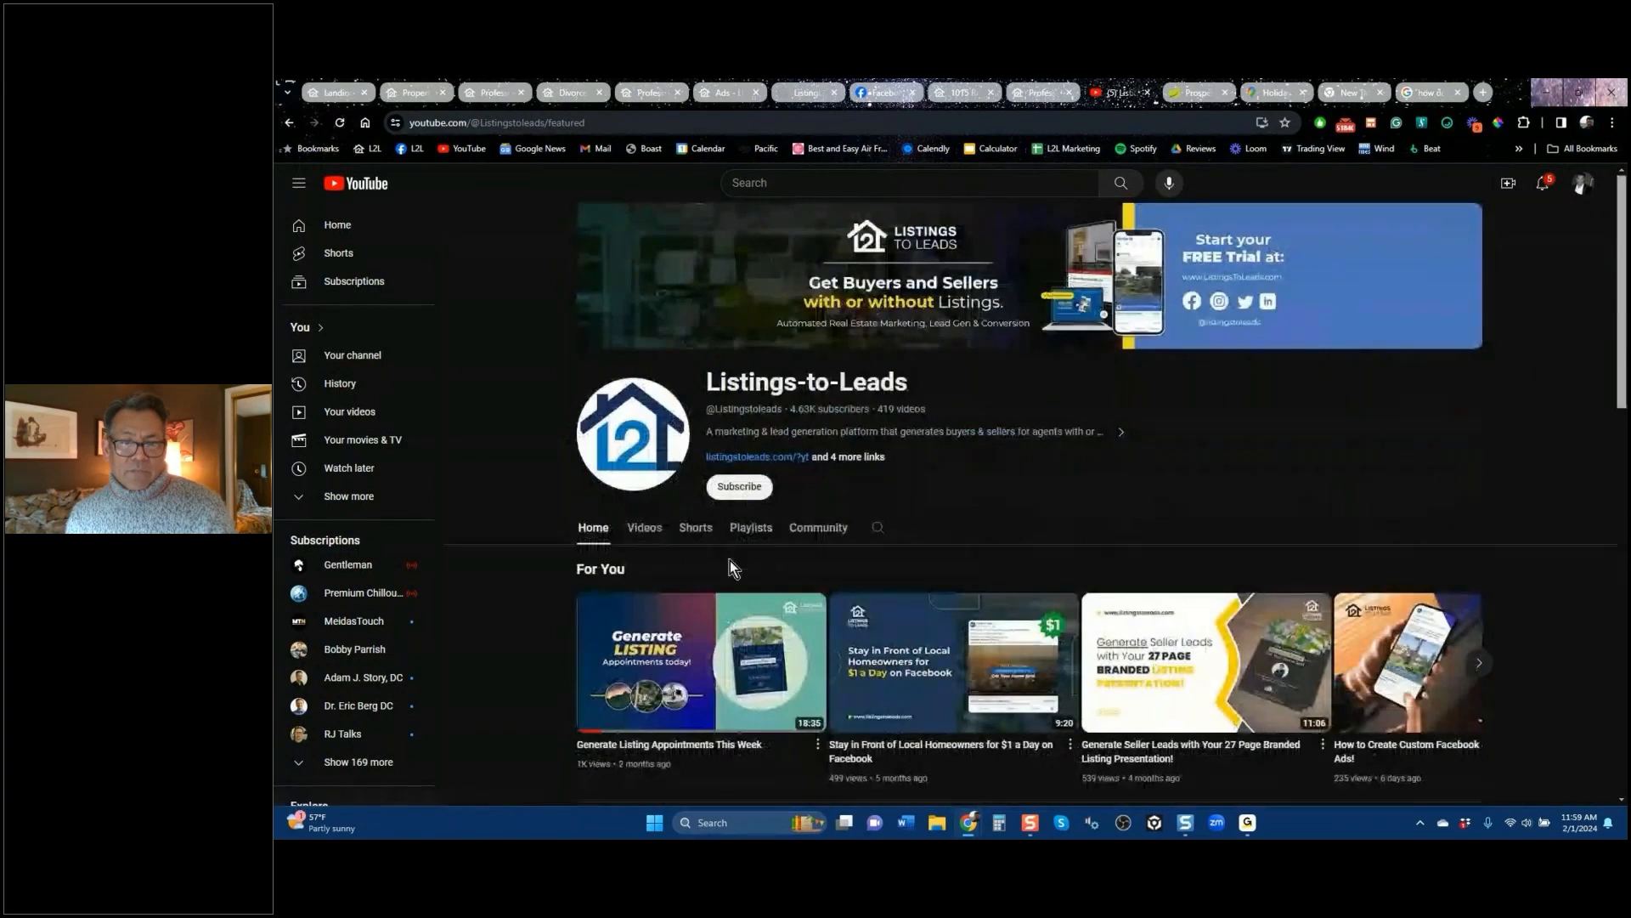
Step: Play the channel's $35 Open House Ad Short, then bring up the Listings page in Listings to Leads
{"action": "left_click", "coordinate": [693, 532]}
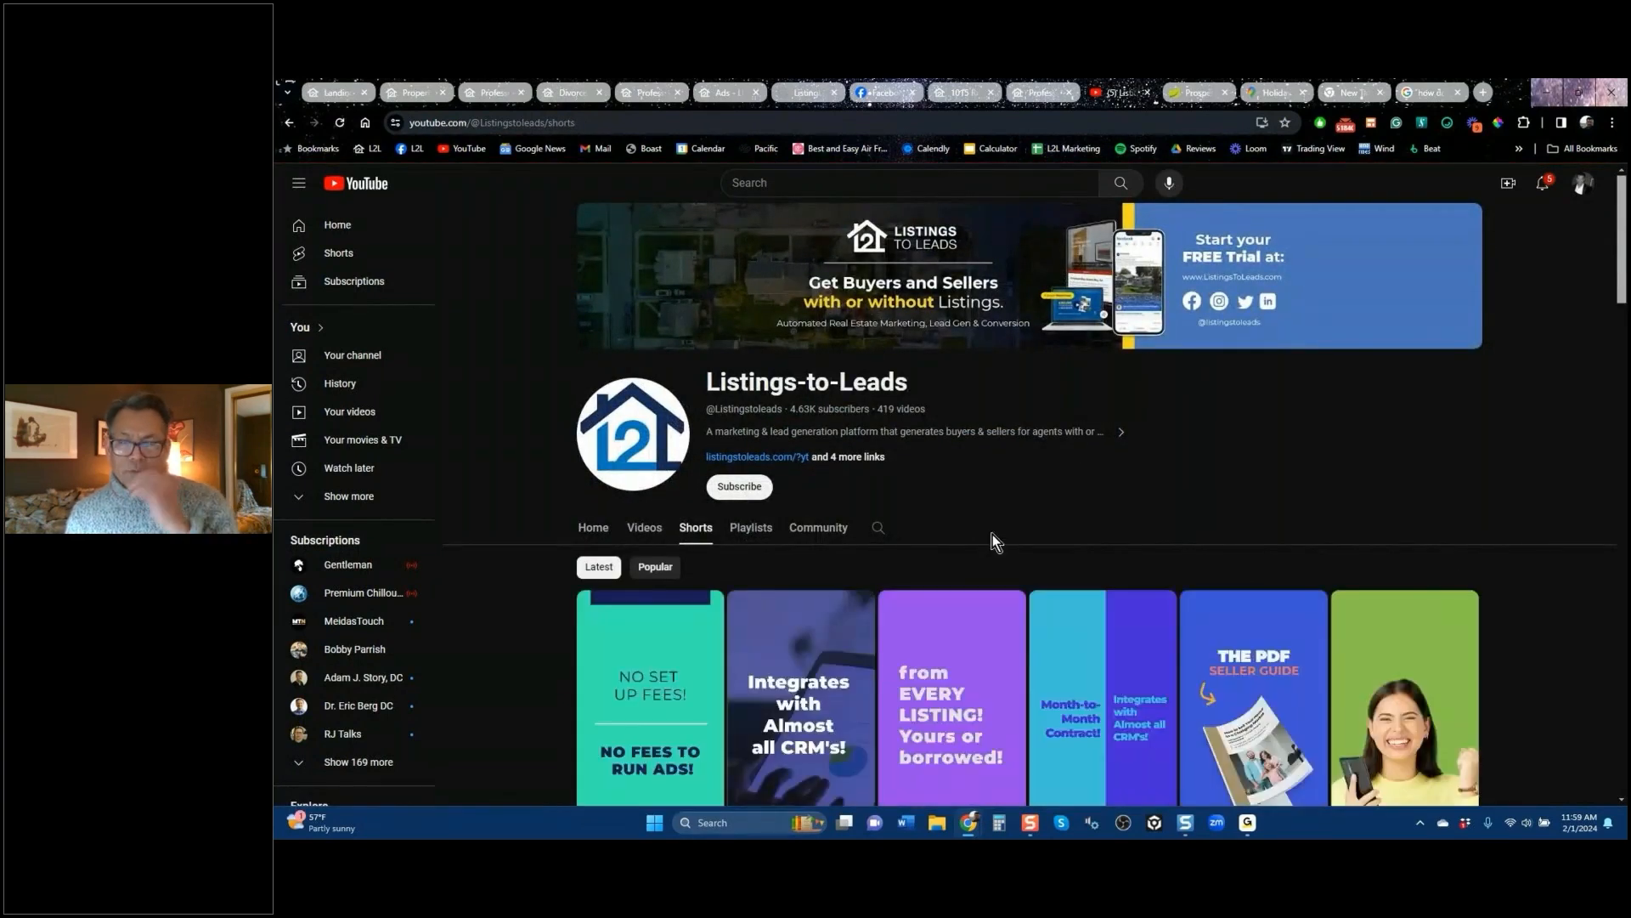
{"action": "scroll", "coordinate": [1074, 539], "scroll_direction": "down", "scroll_amount": 7}
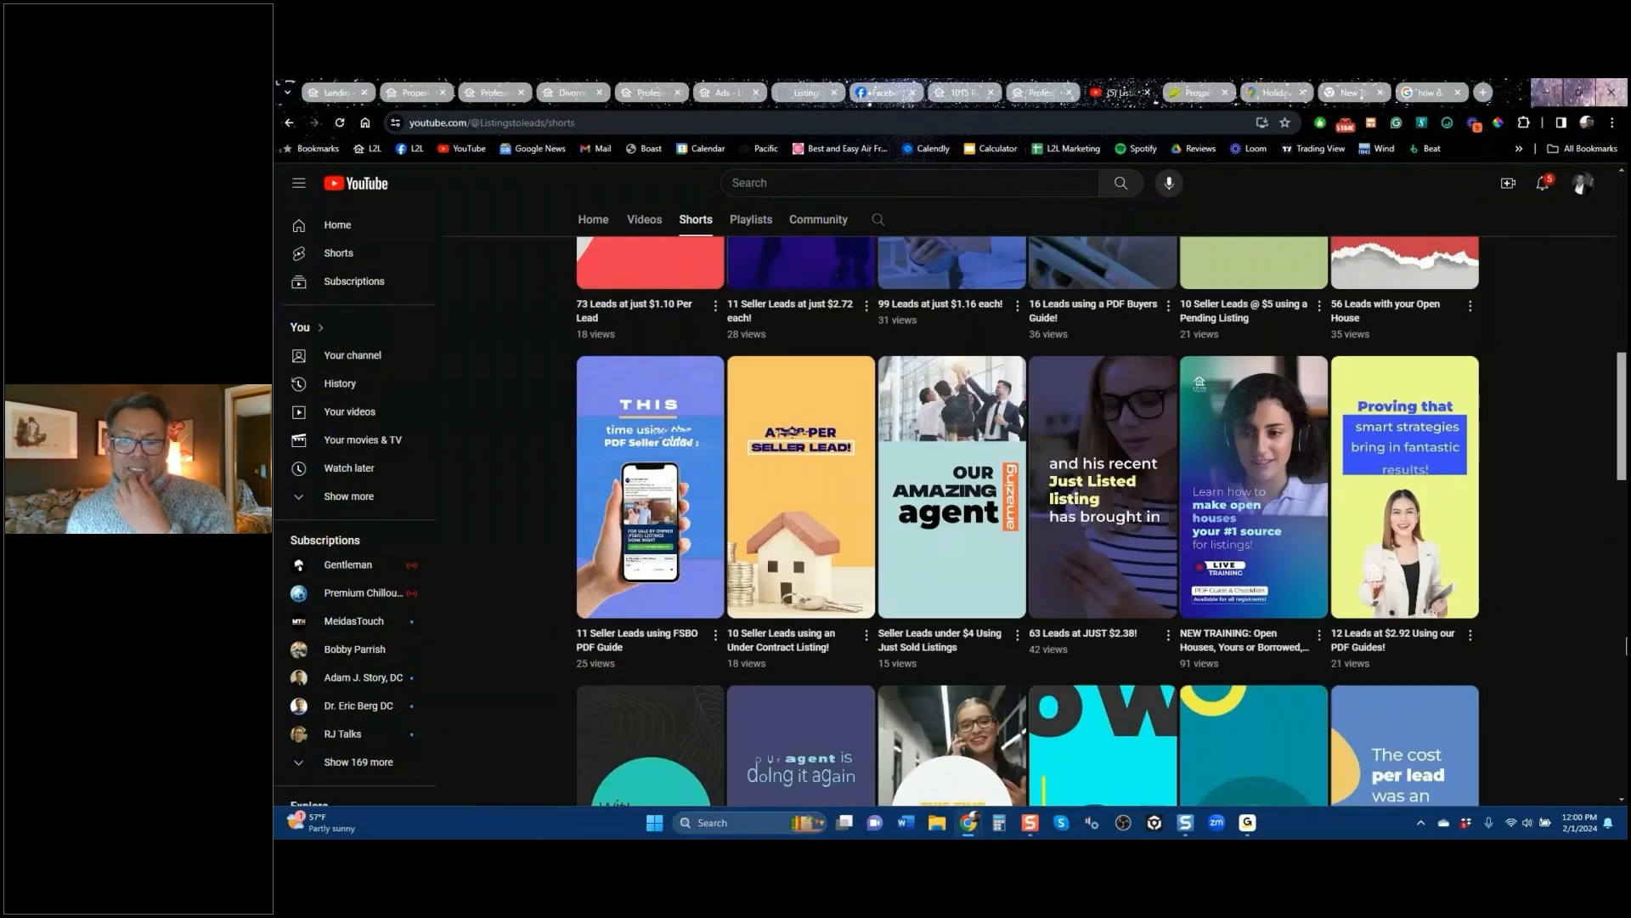
{"action": "scroll", "coordinate": [1587, 634], "scroll_direction": "down", "scroll_amount": 5}
{"action": "scroll", "coordinate": [1588, 634], "scroll_direction": "down", "scroll_amount": 5}
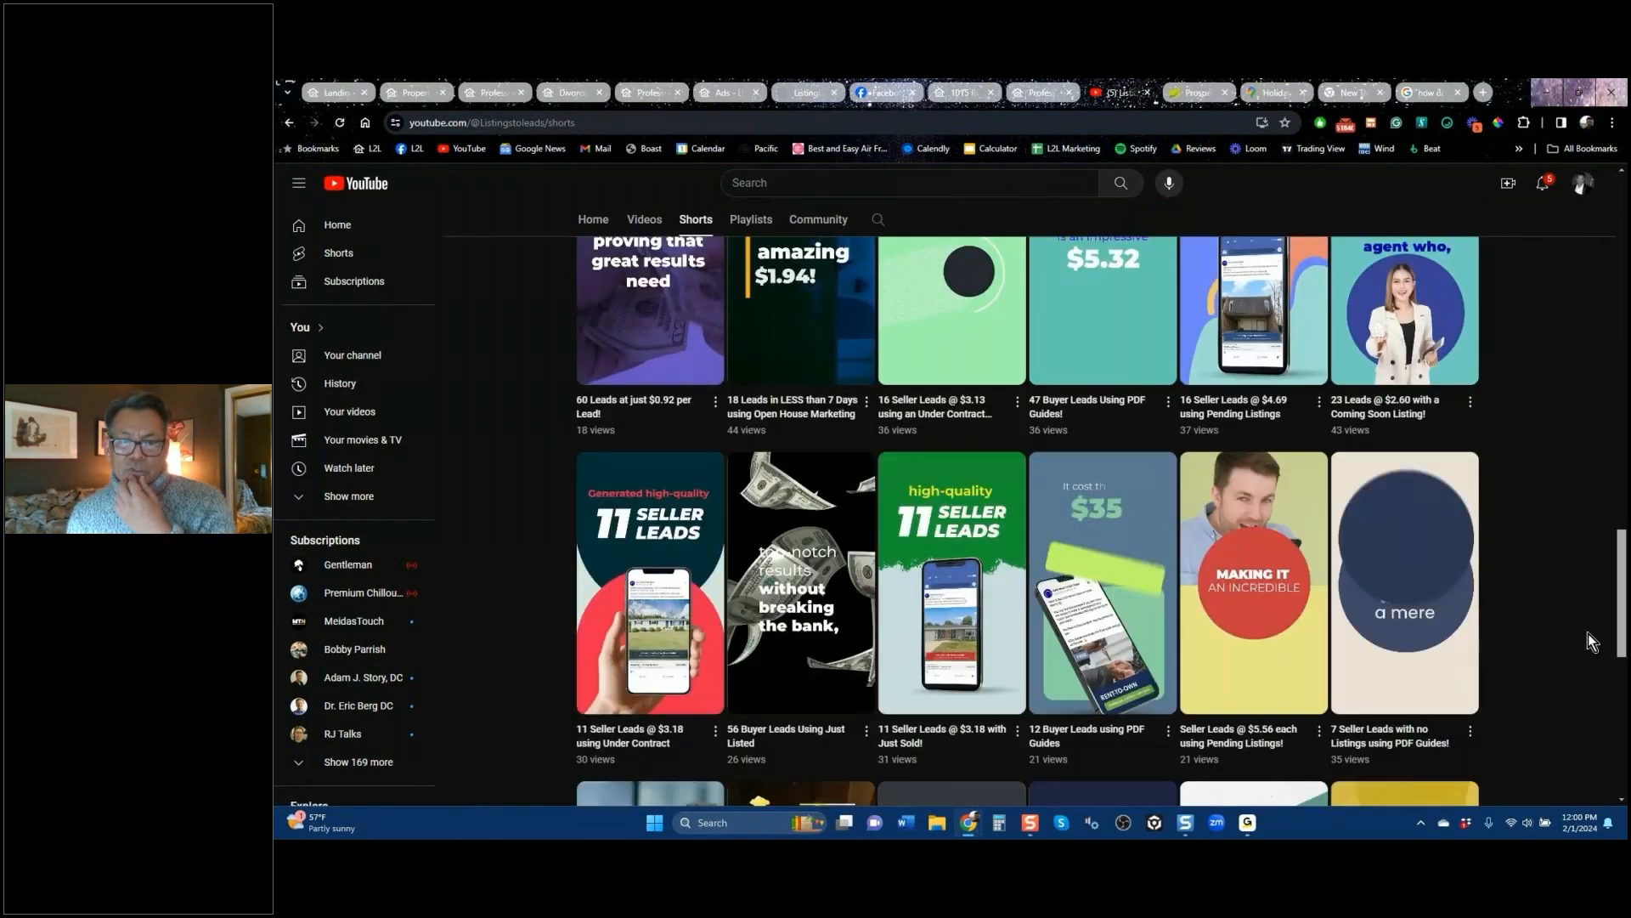
{"action": "scroll", "coordinate": [1573, 633], "scroll_direction": "down", "scroll_amount": 5}
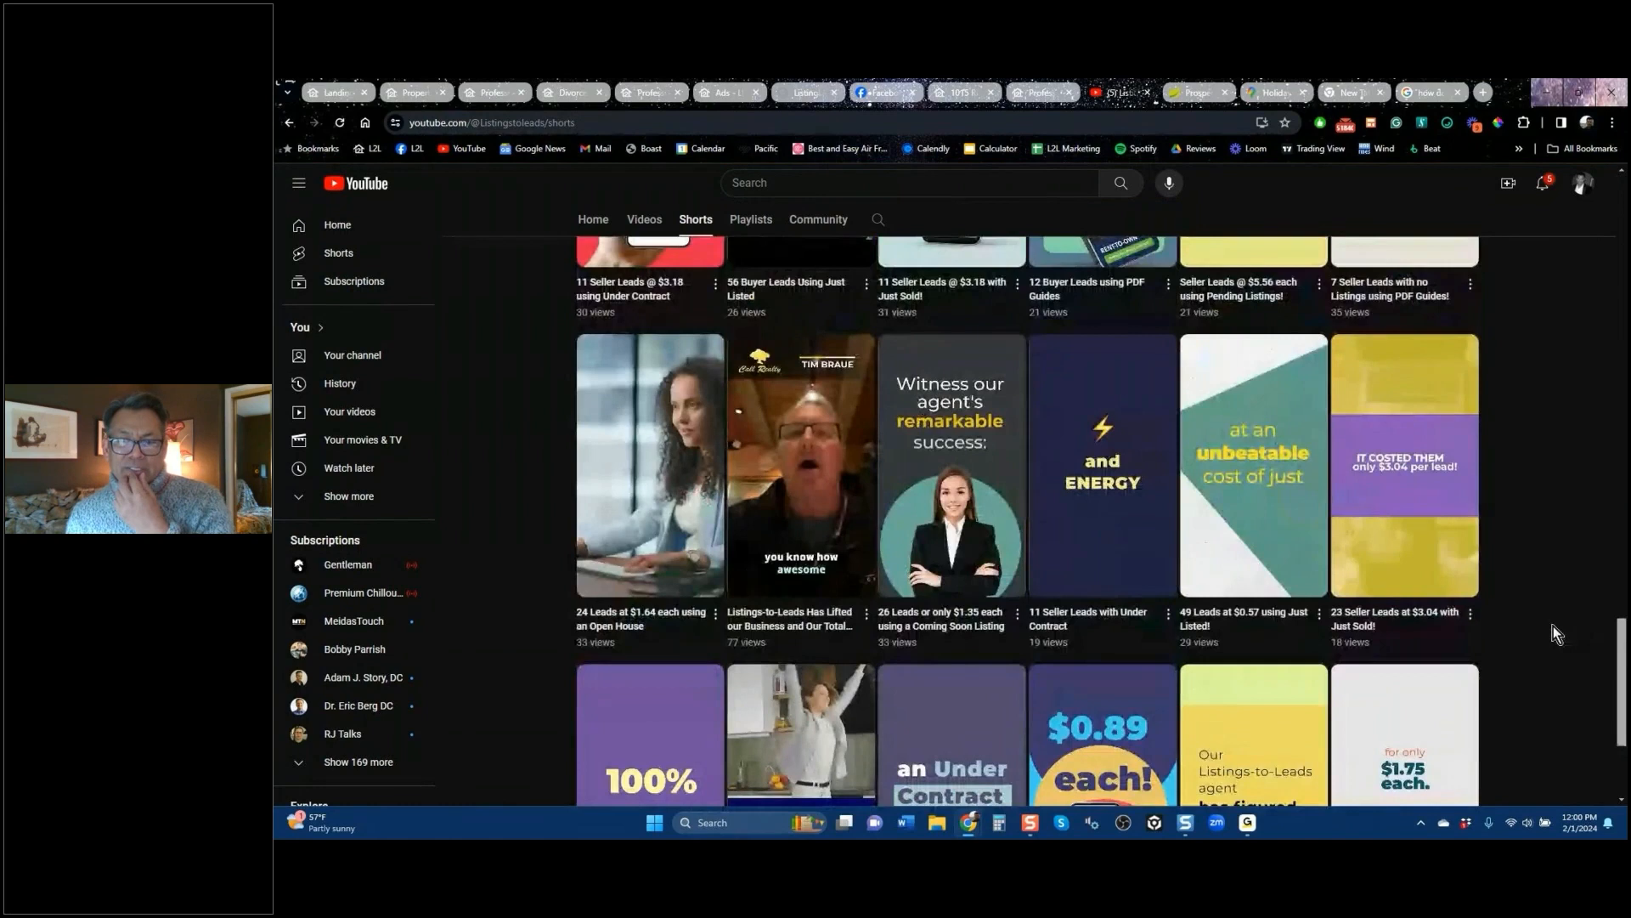
{"action": "scroll", "coordinate": [1557, 633], "scroll_direction": "down", "scroll_amount": 3}
{"action": "scroll", "coordinate": [1557, 634], "scroll_direction": "down", "scroll_amount": 5}
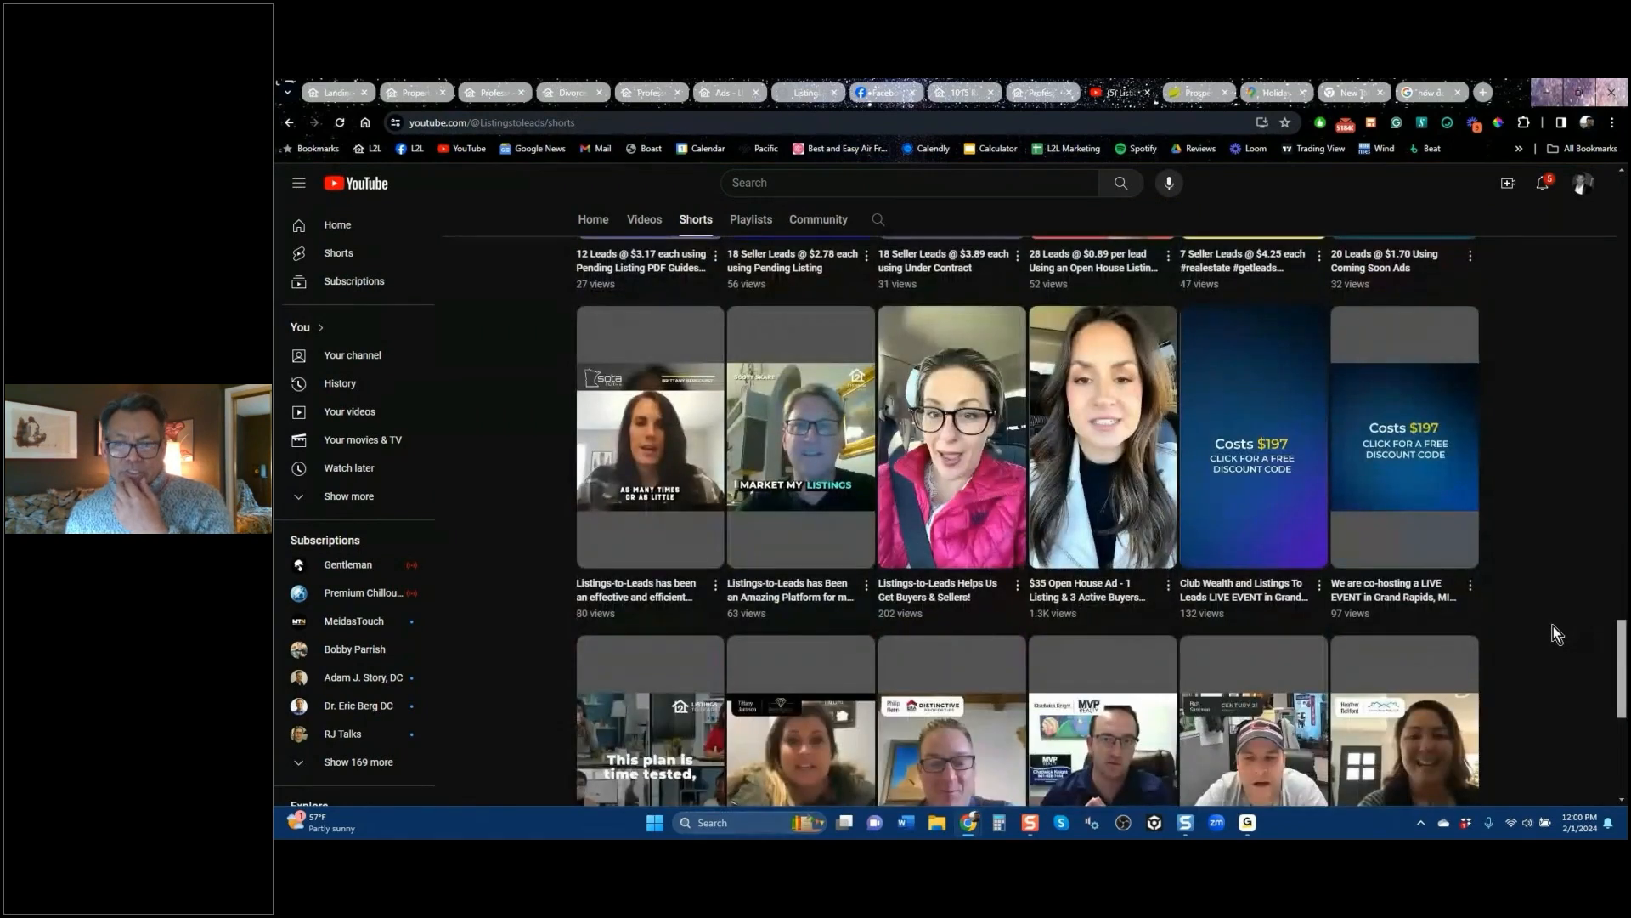
{"action": "left_click", "coordinate": [1100, 440]}
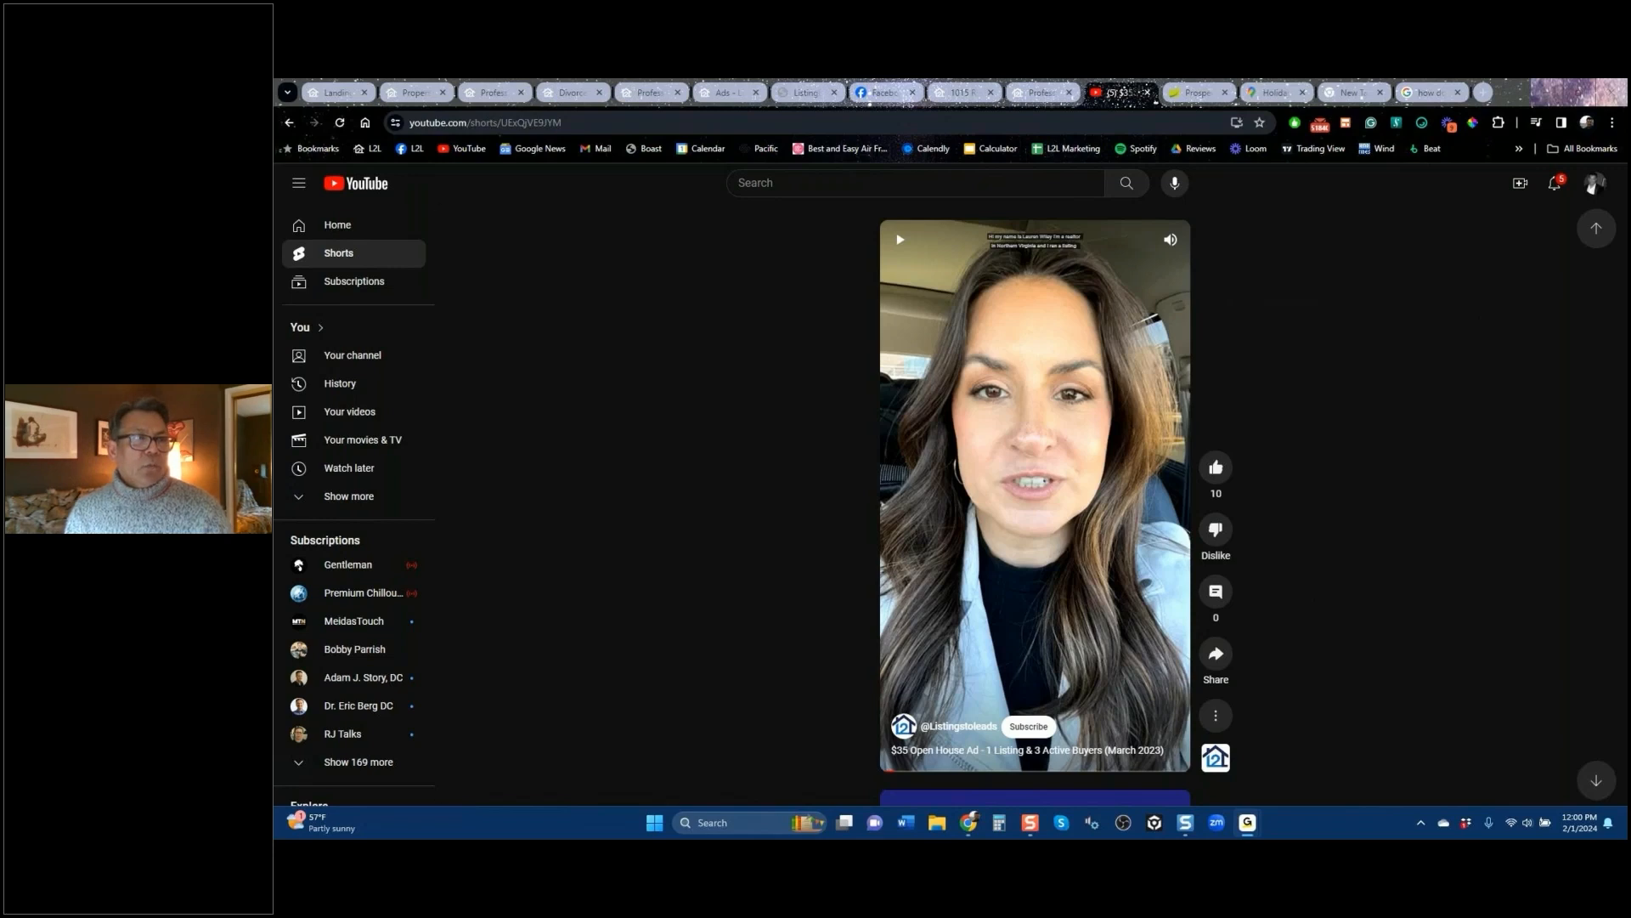
{"action": "left_click", "coordinate": [347, 99]}
{"action": "left_click", "coordinate": [333, 303]}
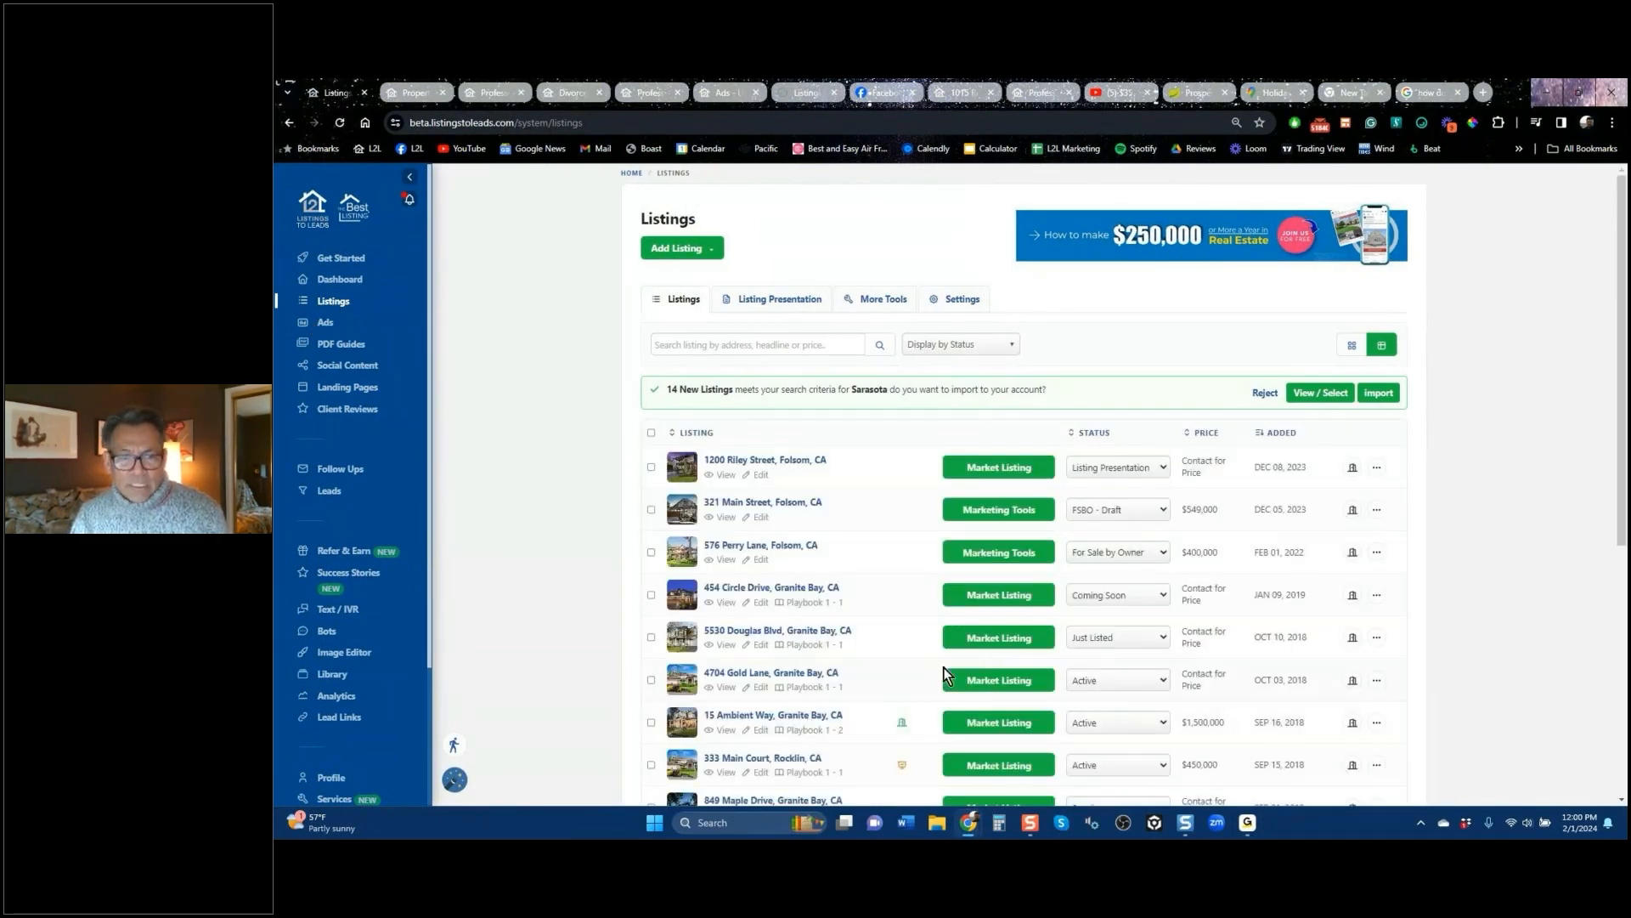
{"action": "scroll", "coordinate": [854, 647], "scroll_direction": "down", "scroll_amount": 5}
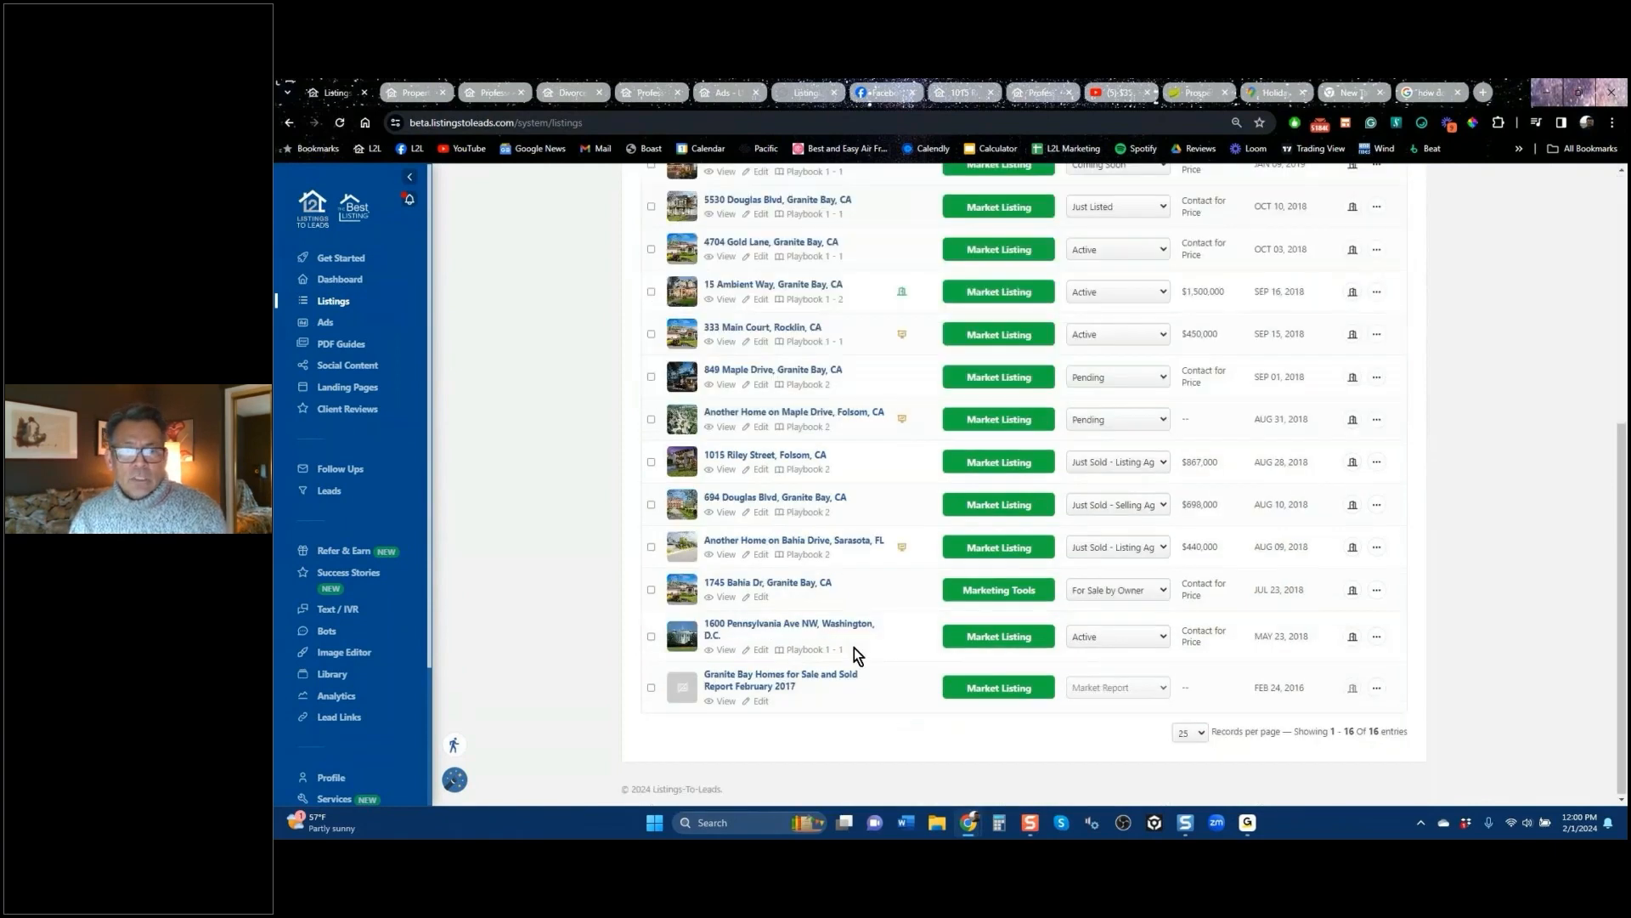
{"action": "left_click", "coordinate": [1012, 296]}
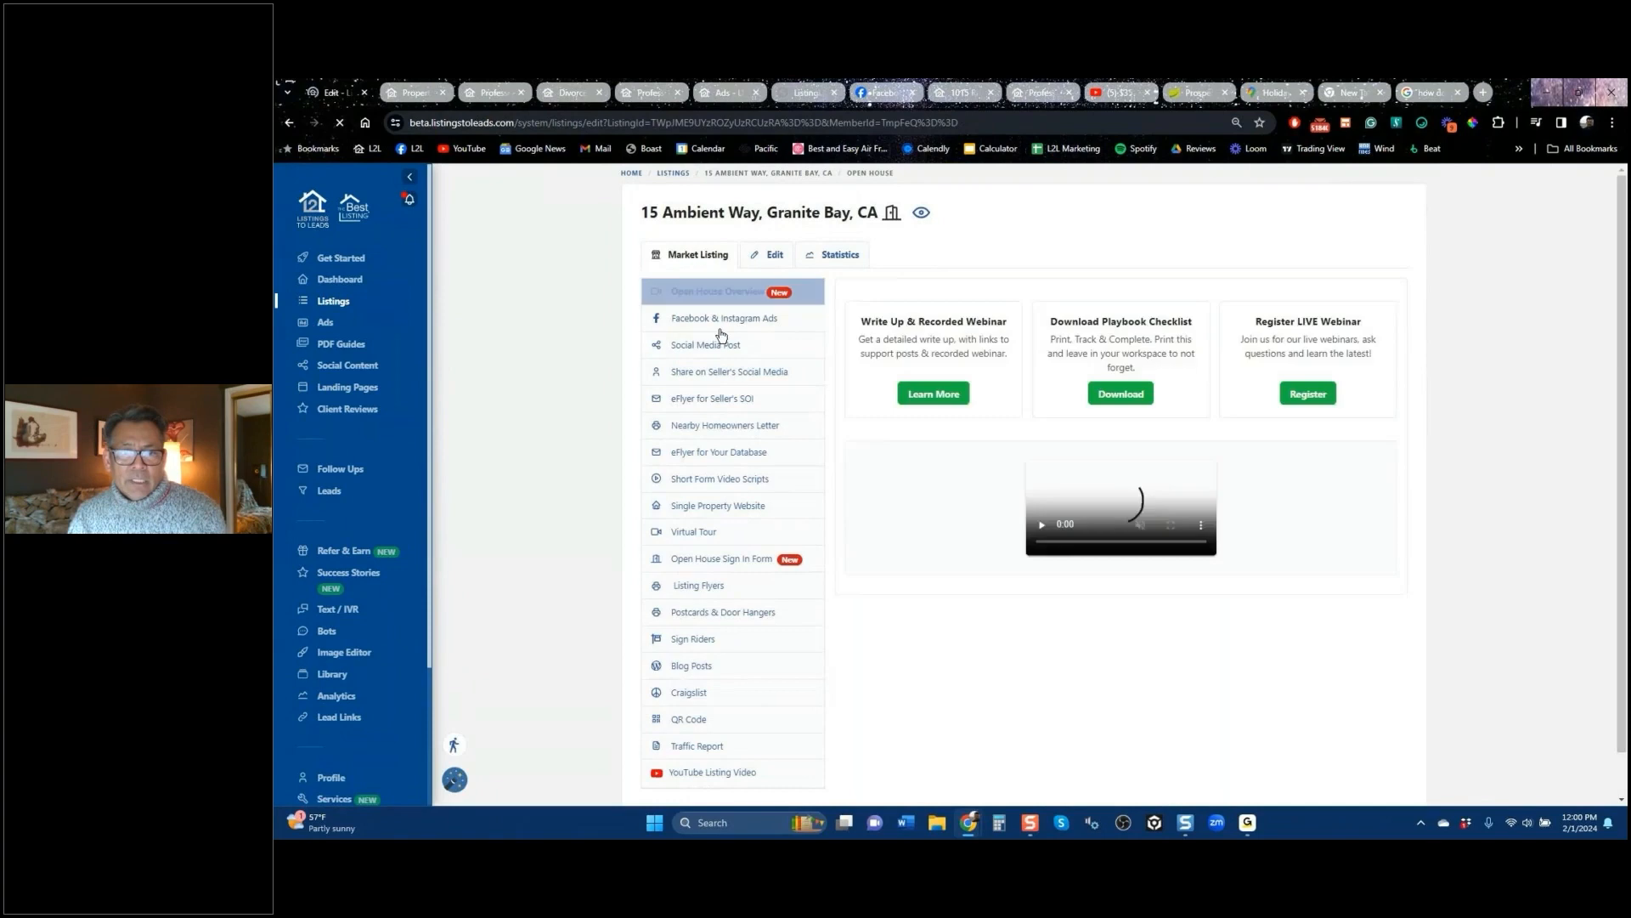
{"action": "left_click", "coordinate": [718, 321]}
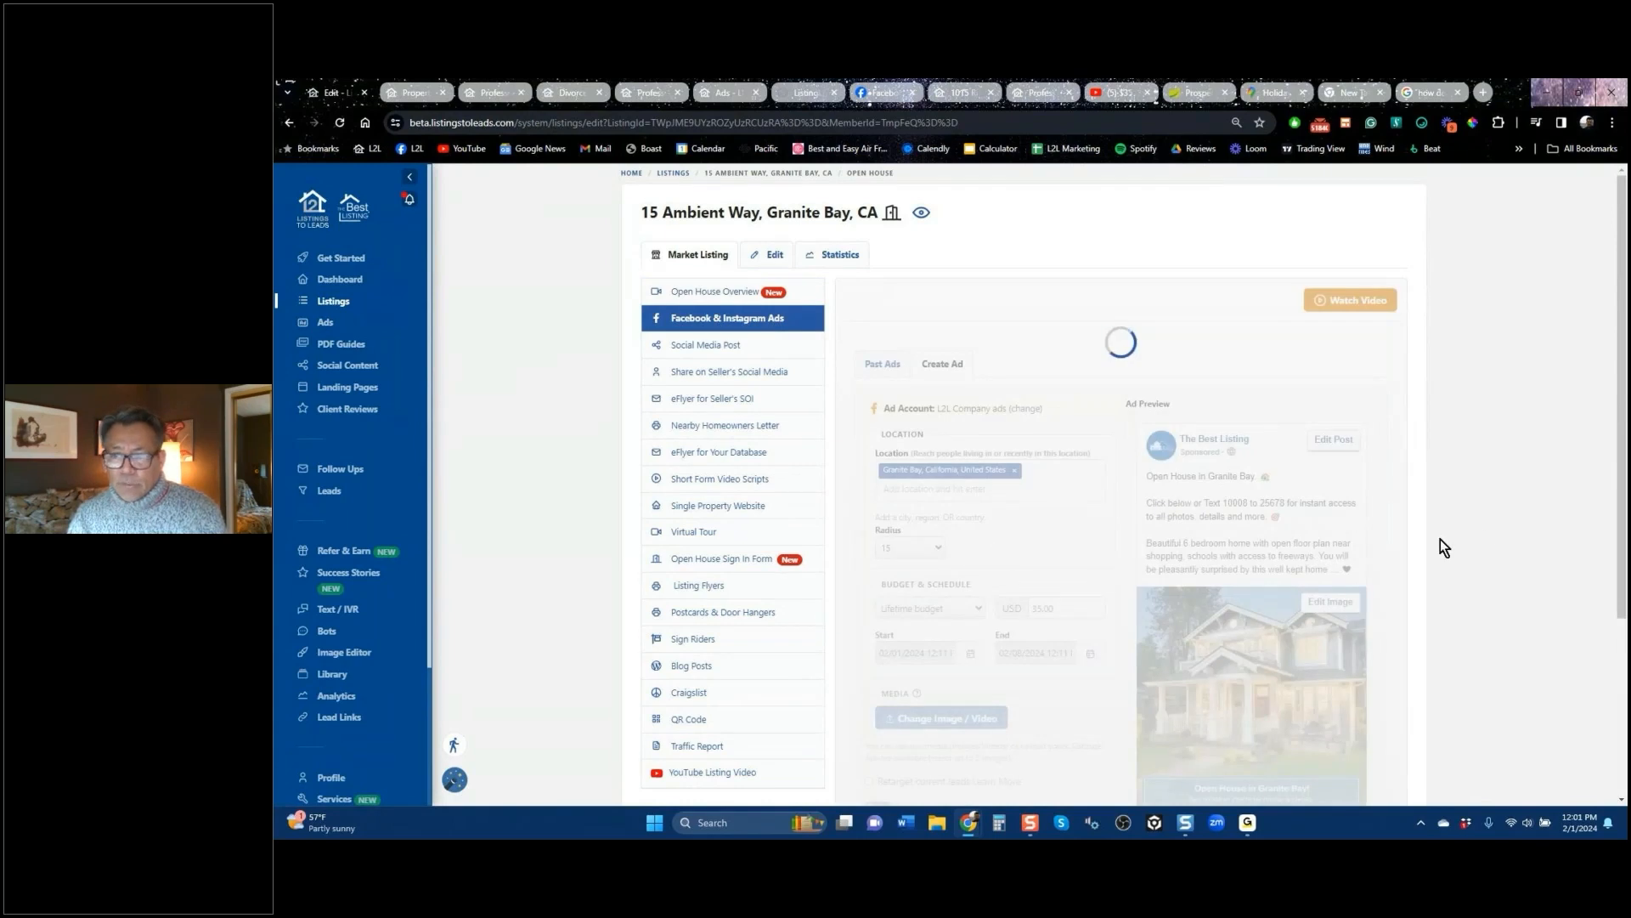
Step: Insert four listing photos, ending with the bathroom shot, as the ad's carousel and preview them
{"action": "scroll", "coordinate": [1440, 538], "scroll_direction": "down", "scroll_amount": 3}
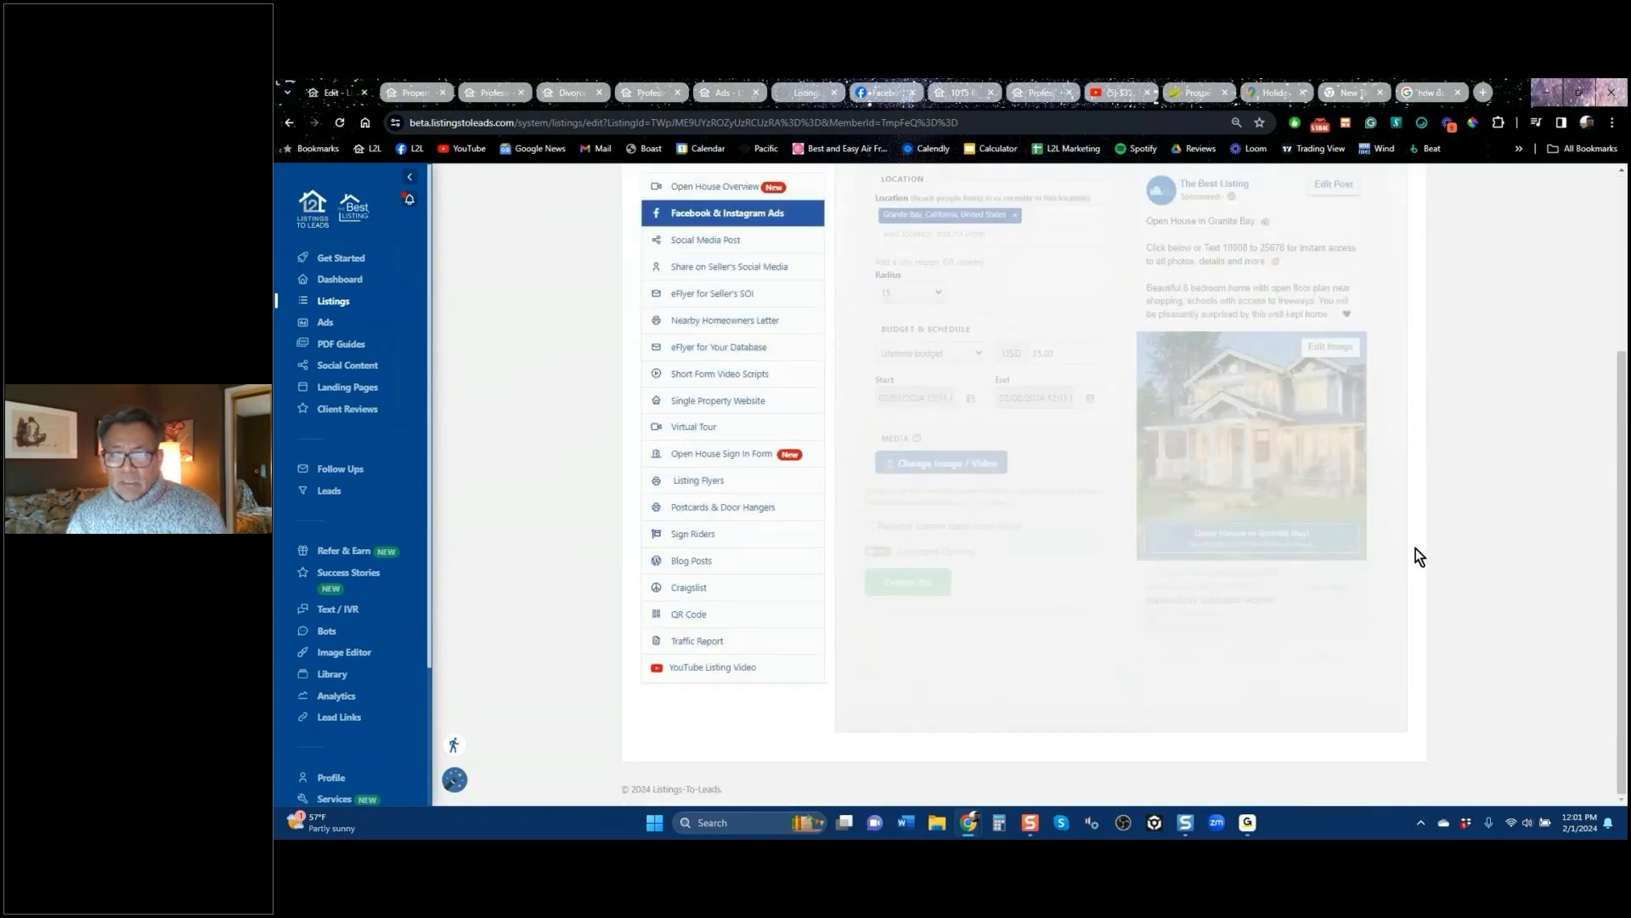
{"action": "left_click", "coordinate": [938, 466]}
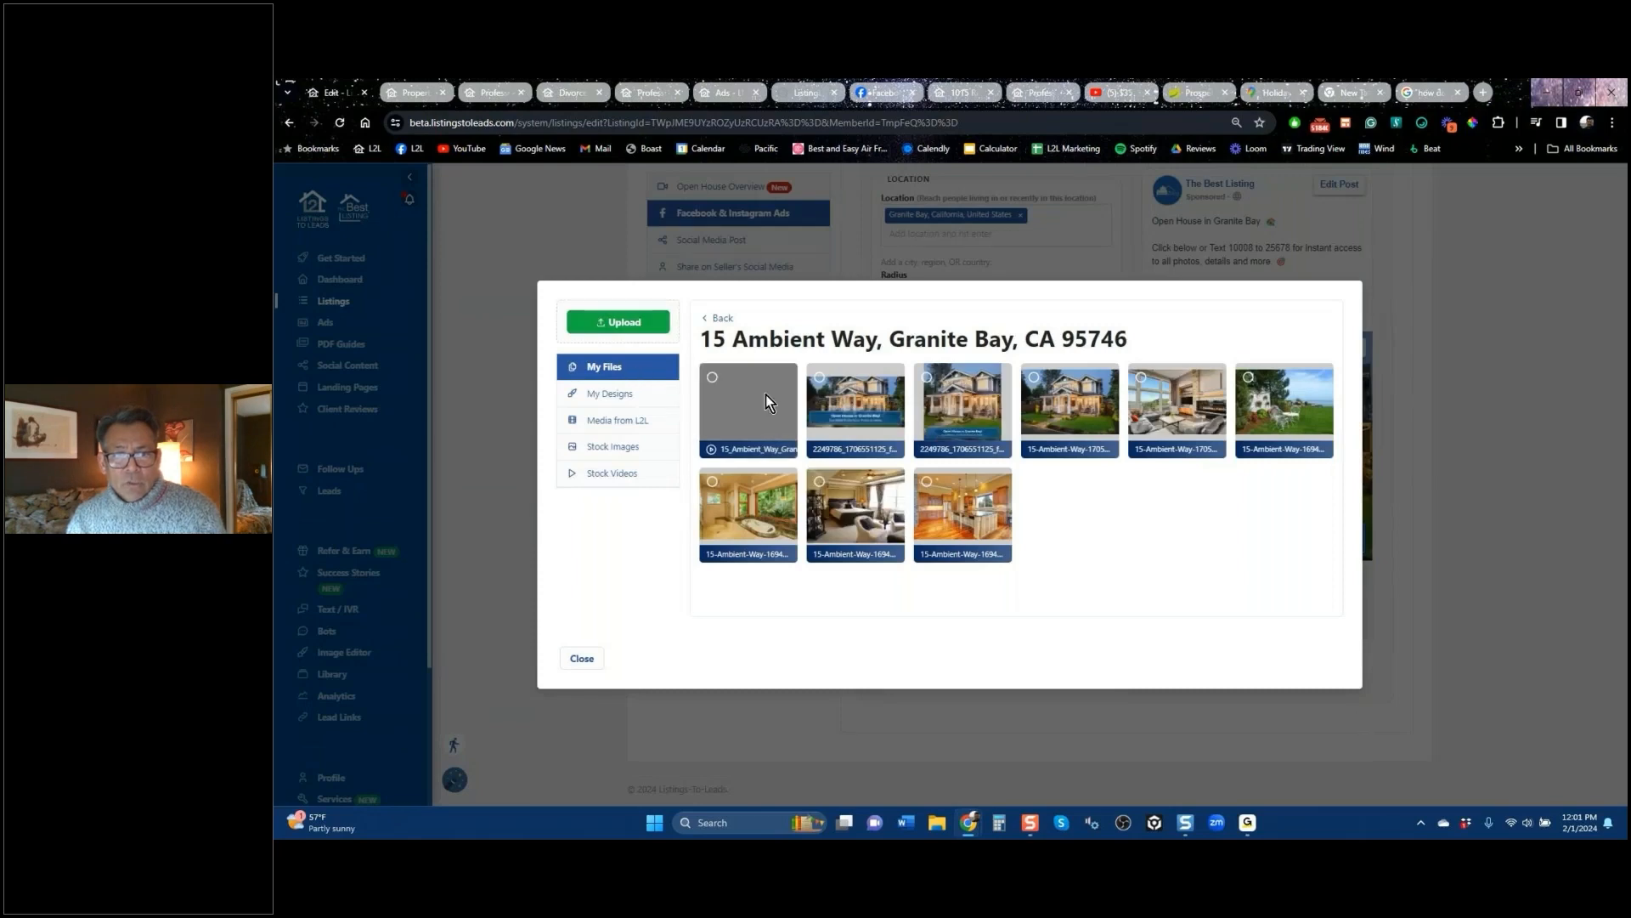
{"action": "left_click", "coordinate": [820, 378]}
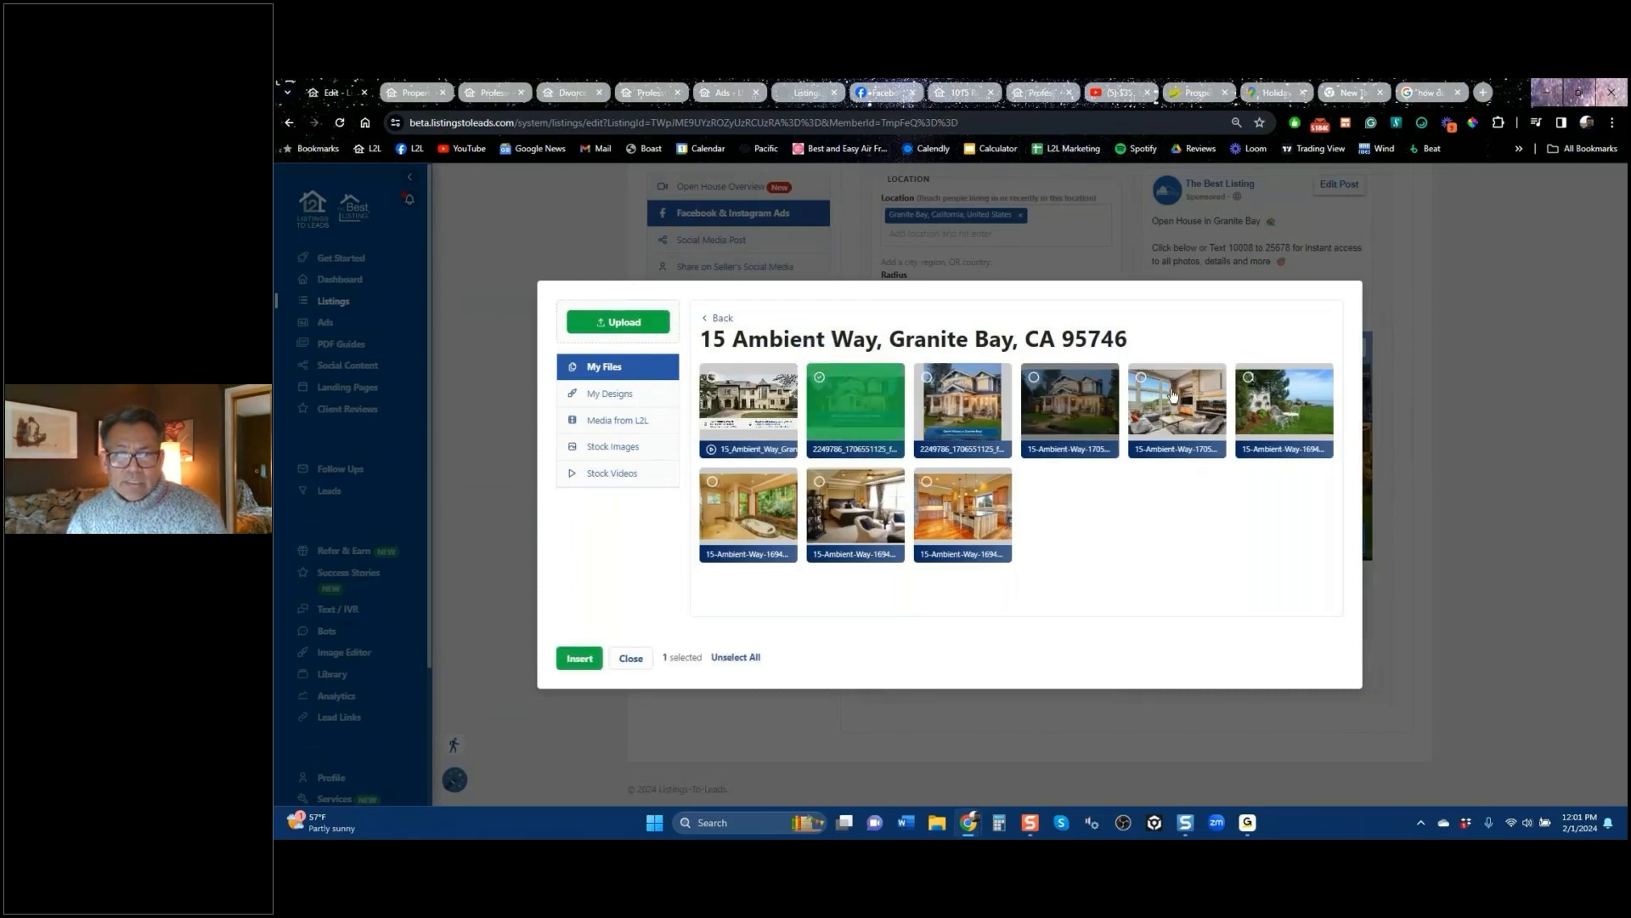
{"action": "left_click", "coordinate": [713, 485]}
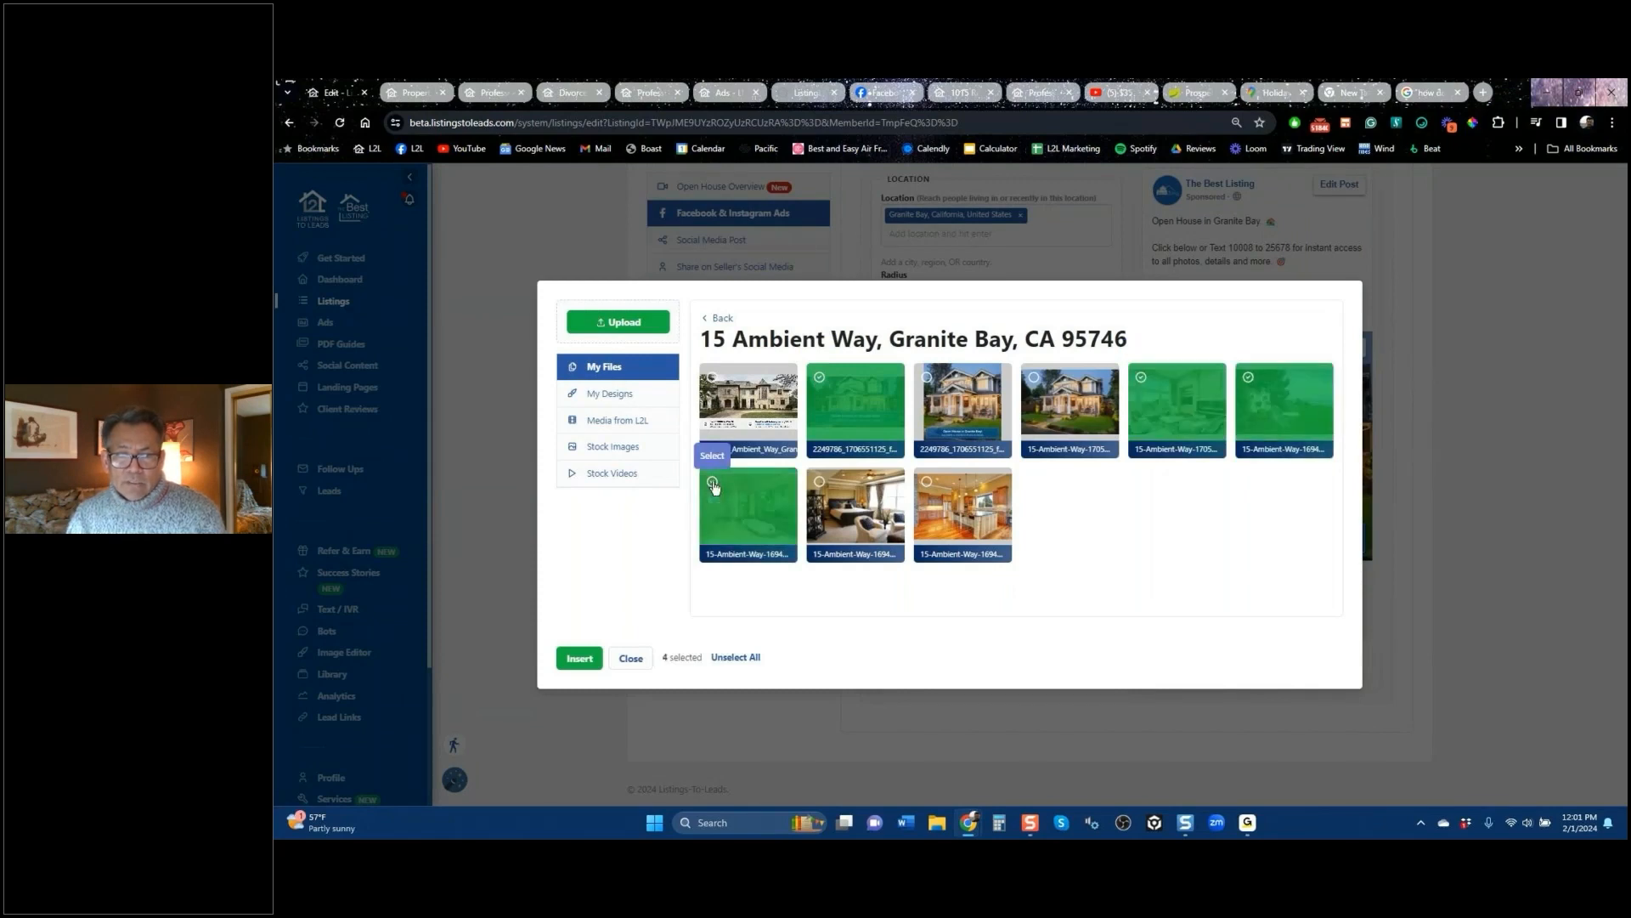
{"action": "left_click", "coordinate": [579, 658]}
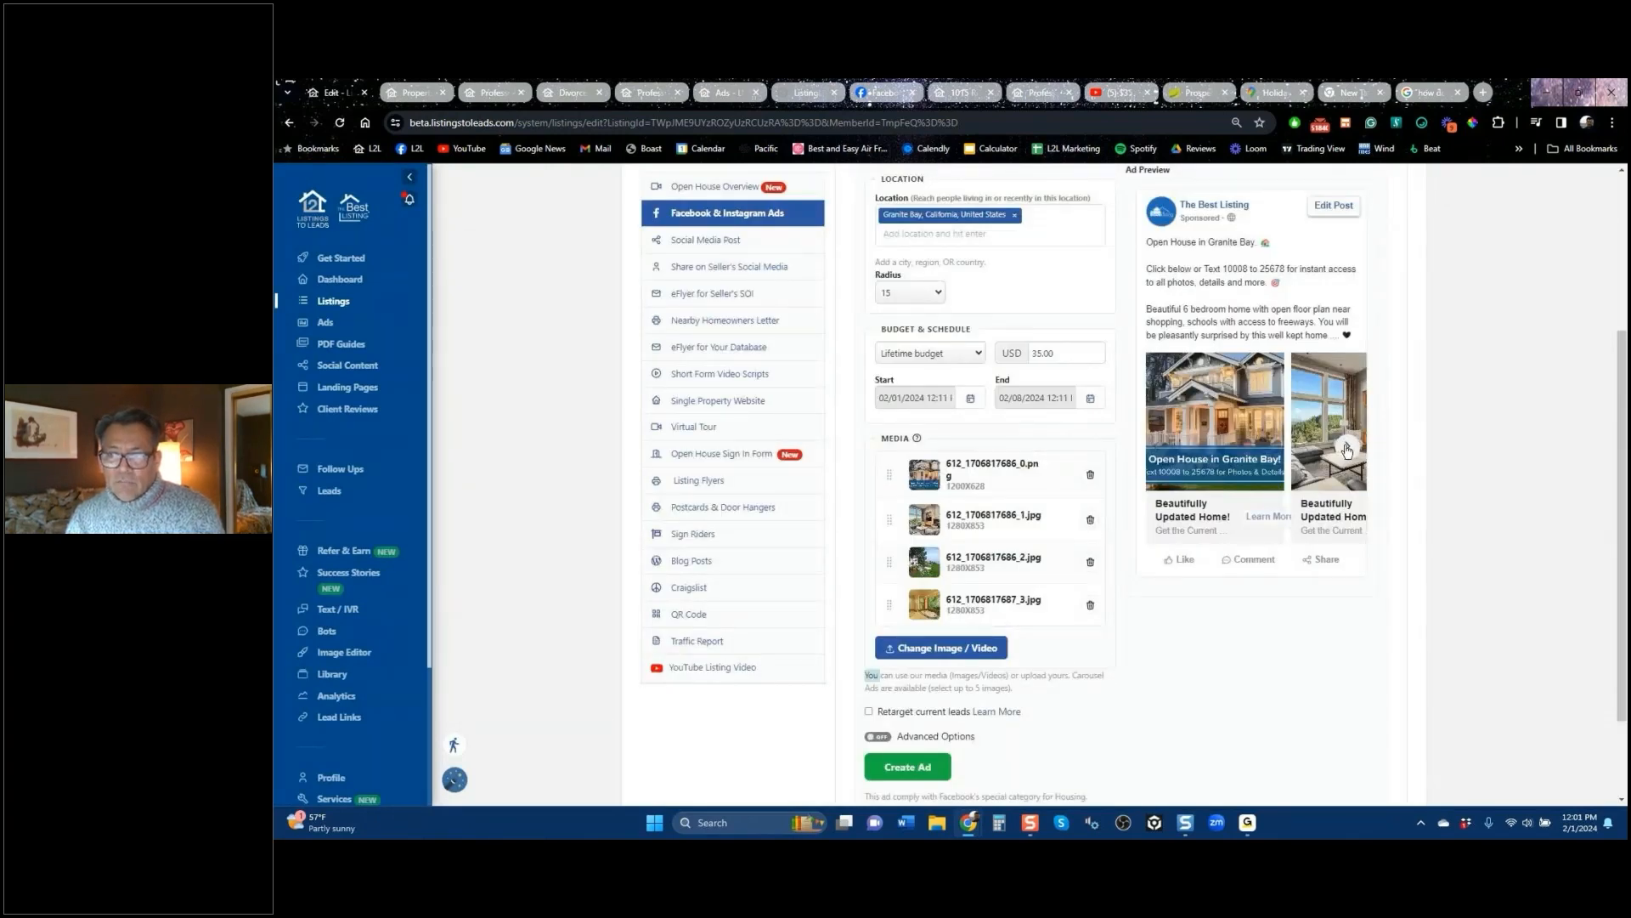
{"action": "left_click", "coordinate": [1348, 448]}
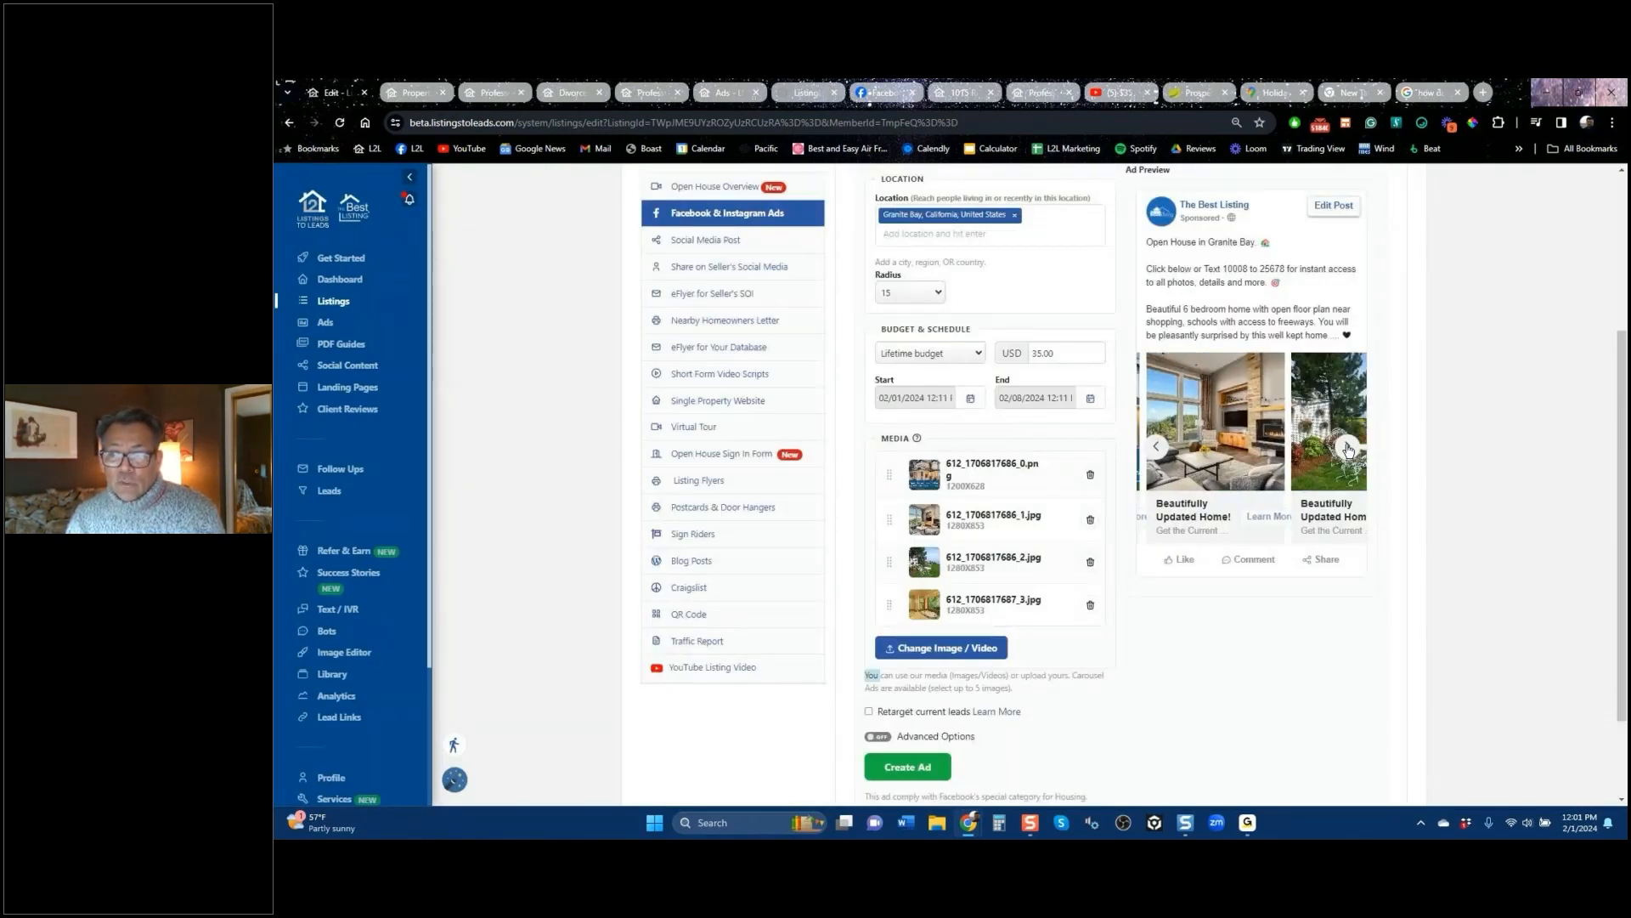
{"action": "left_click", "coordinate": [1348, 449]}
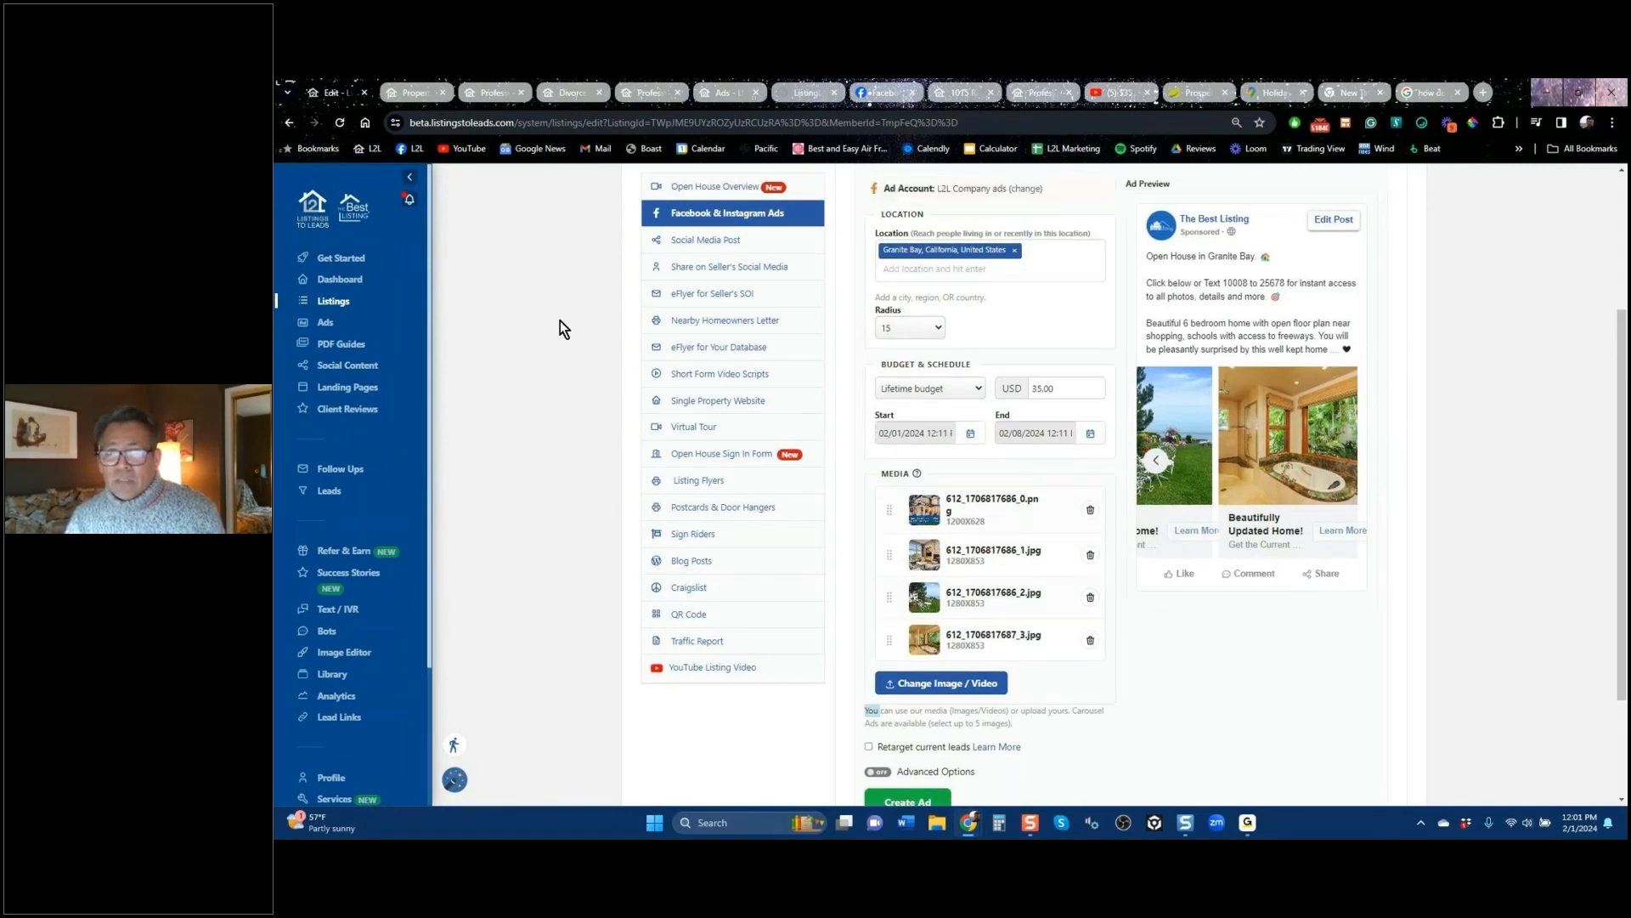
{"action": "scroll", "coordinate": [559, 319], "scroll_direction": "up", "scroll_amount": 2}
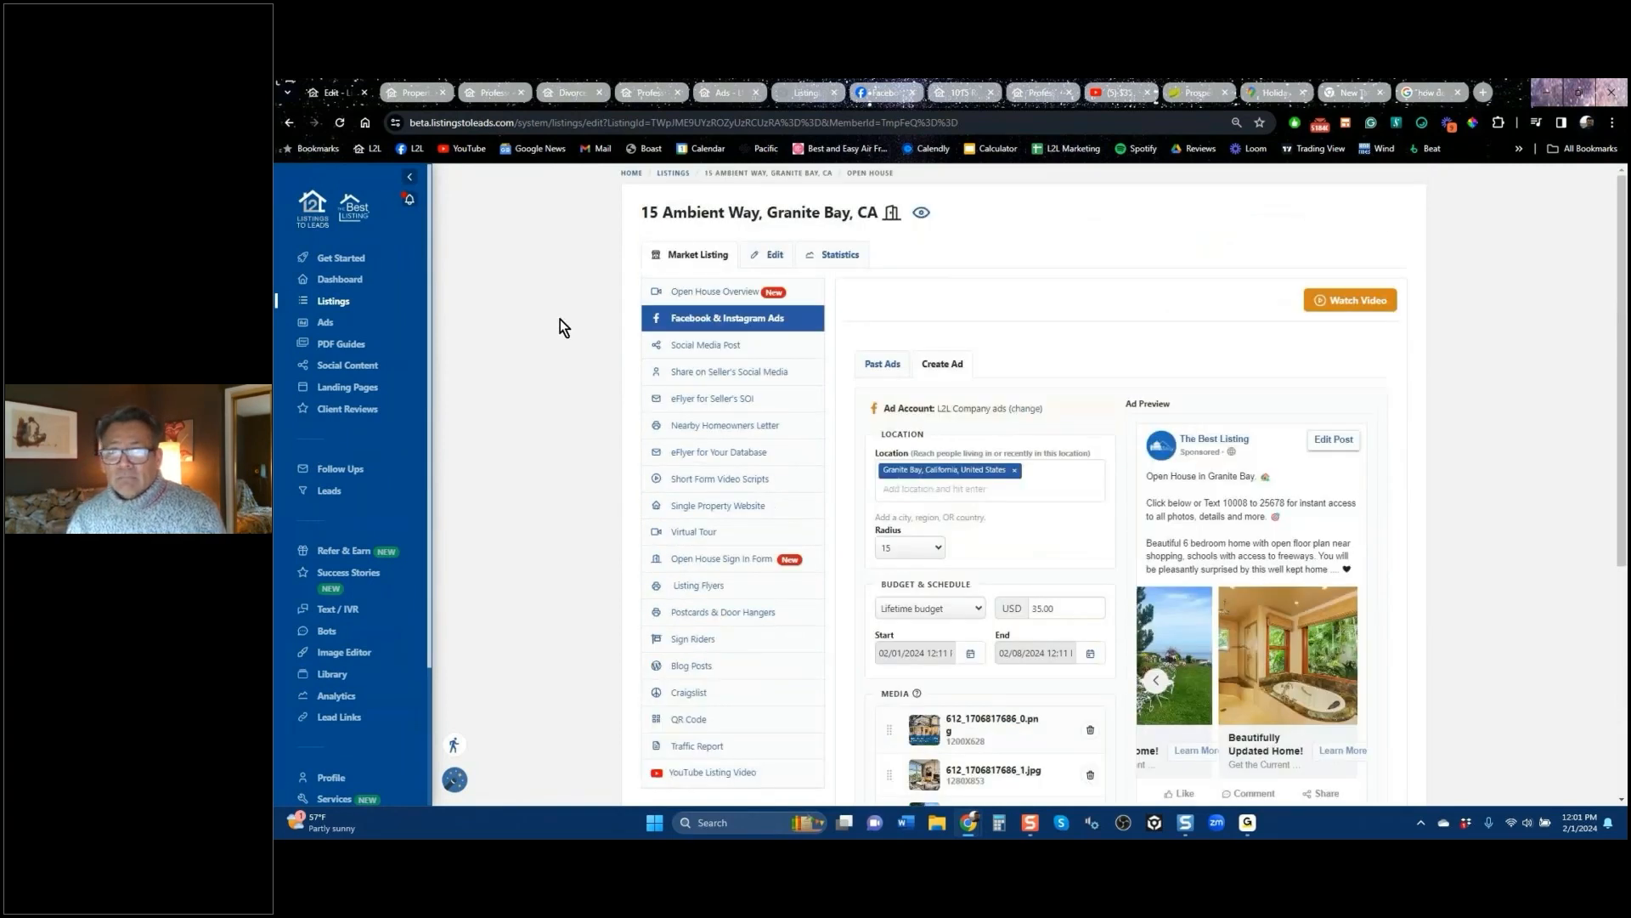
Step: Close the five extra tabs, from Divorce & Real Estate through the YouTube Short, and return to the Roseville editor
{"action": "left_click", "coordinate": [582, 95]}
{"action": "left_click", "coordinate": [599, 92]}
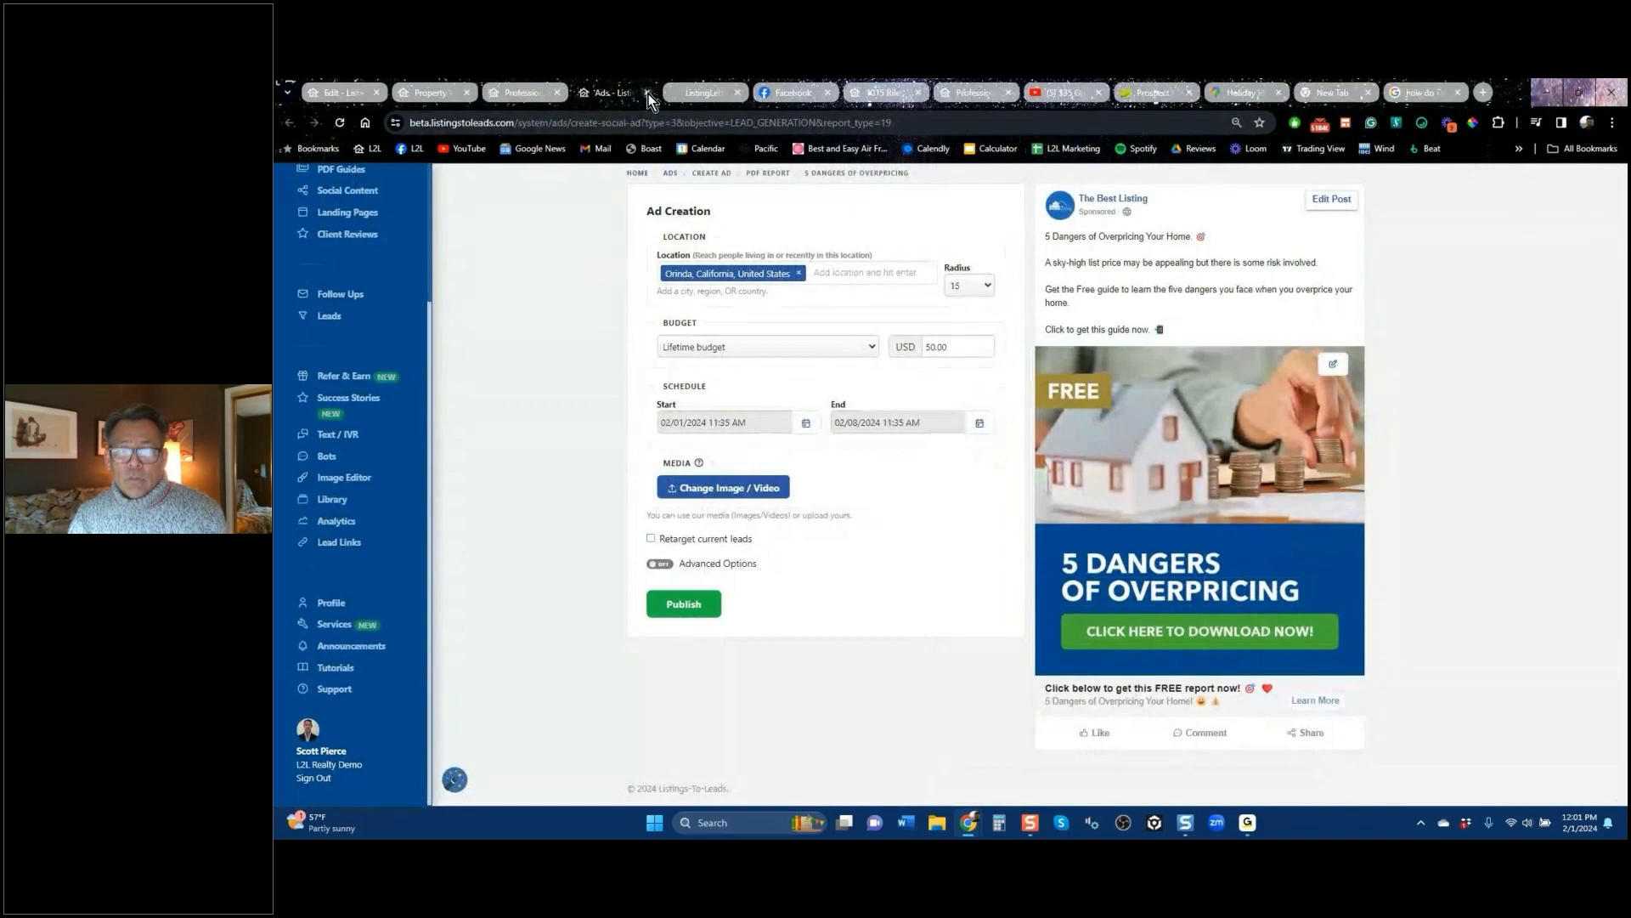
{"action": "left_click", "coordinate": [647, 94]}
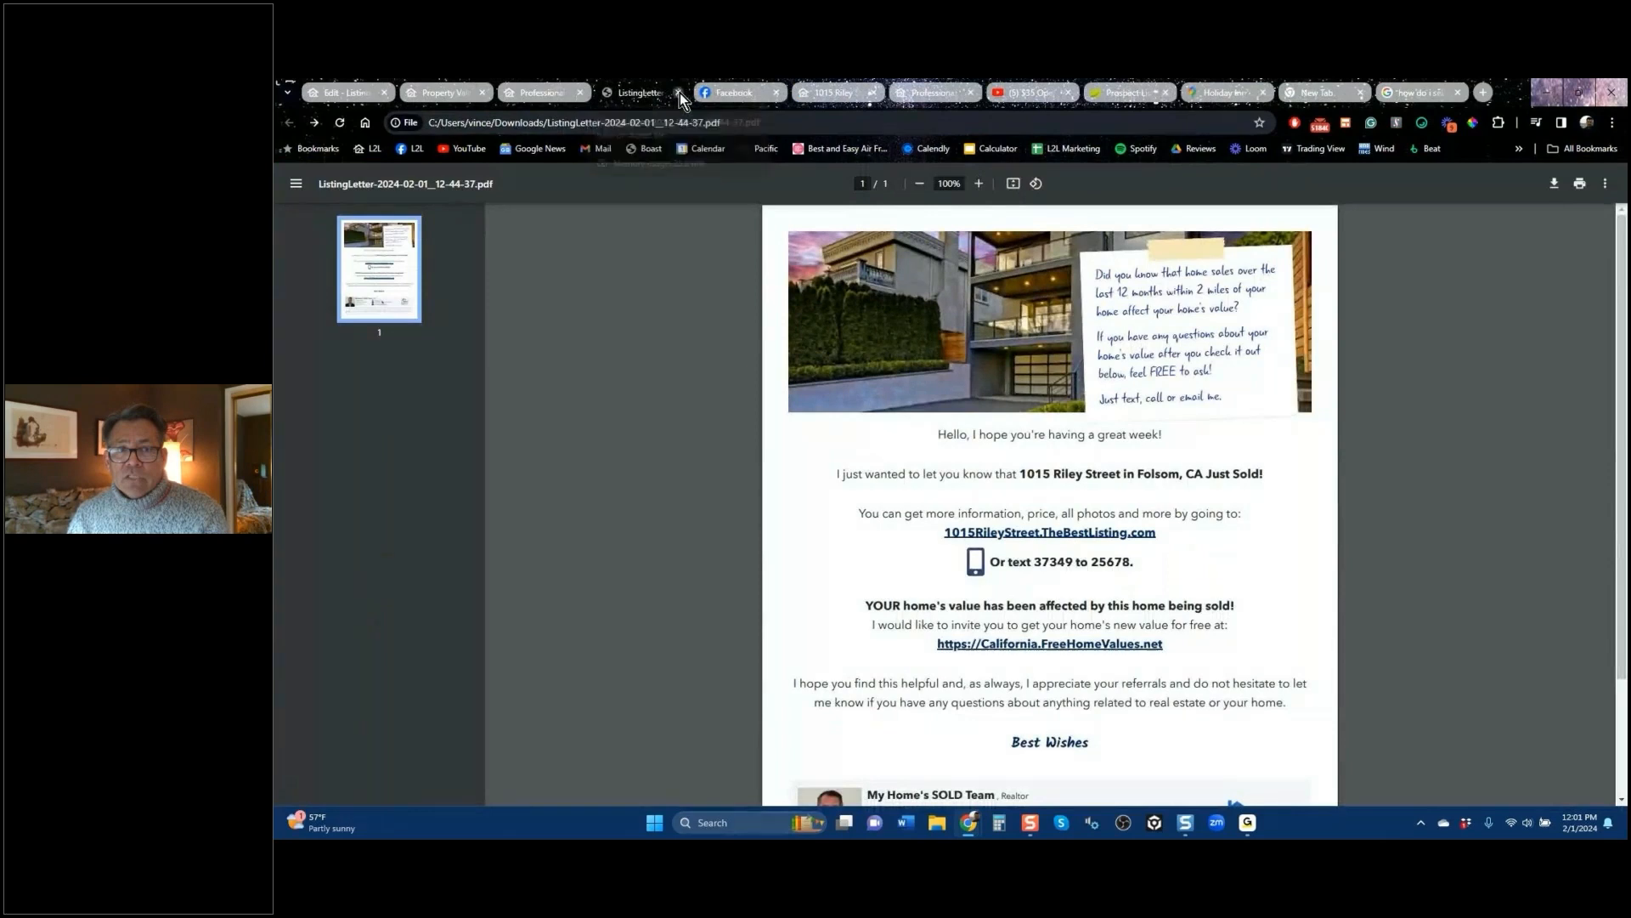
{"action": "left_click", "coordinate": [678, 93]}
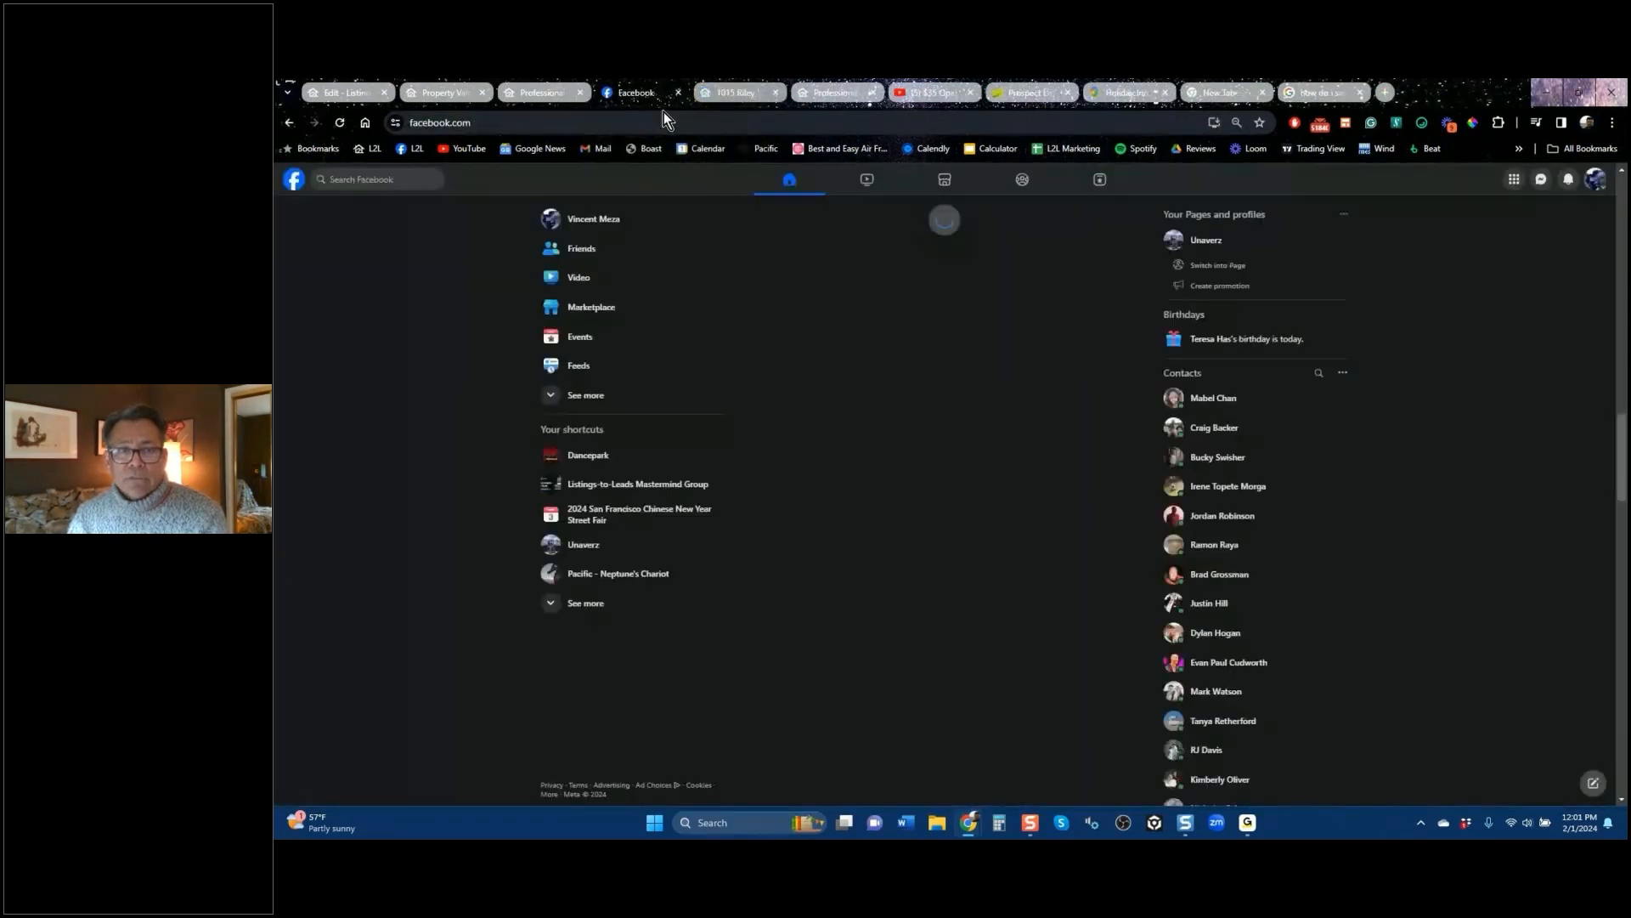
{"action": "left_click", "coordinate": [774, 93]}
{"action": "left_click", "coordinate": [874, 93]}
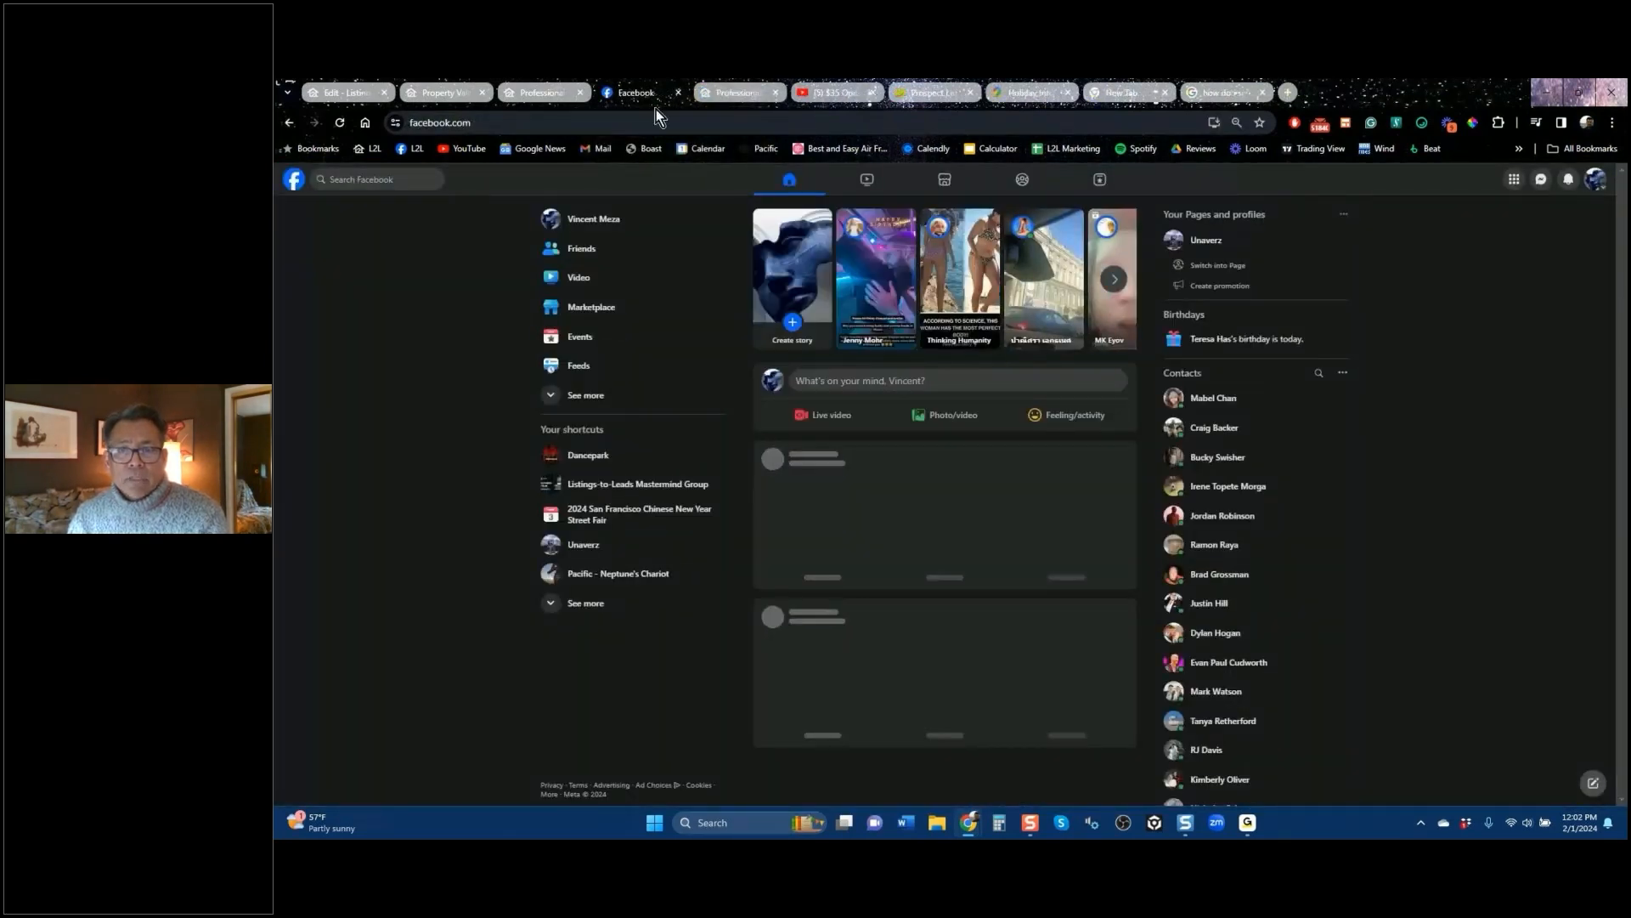
{"action": "left_click", "coordinate": [422, 94]}
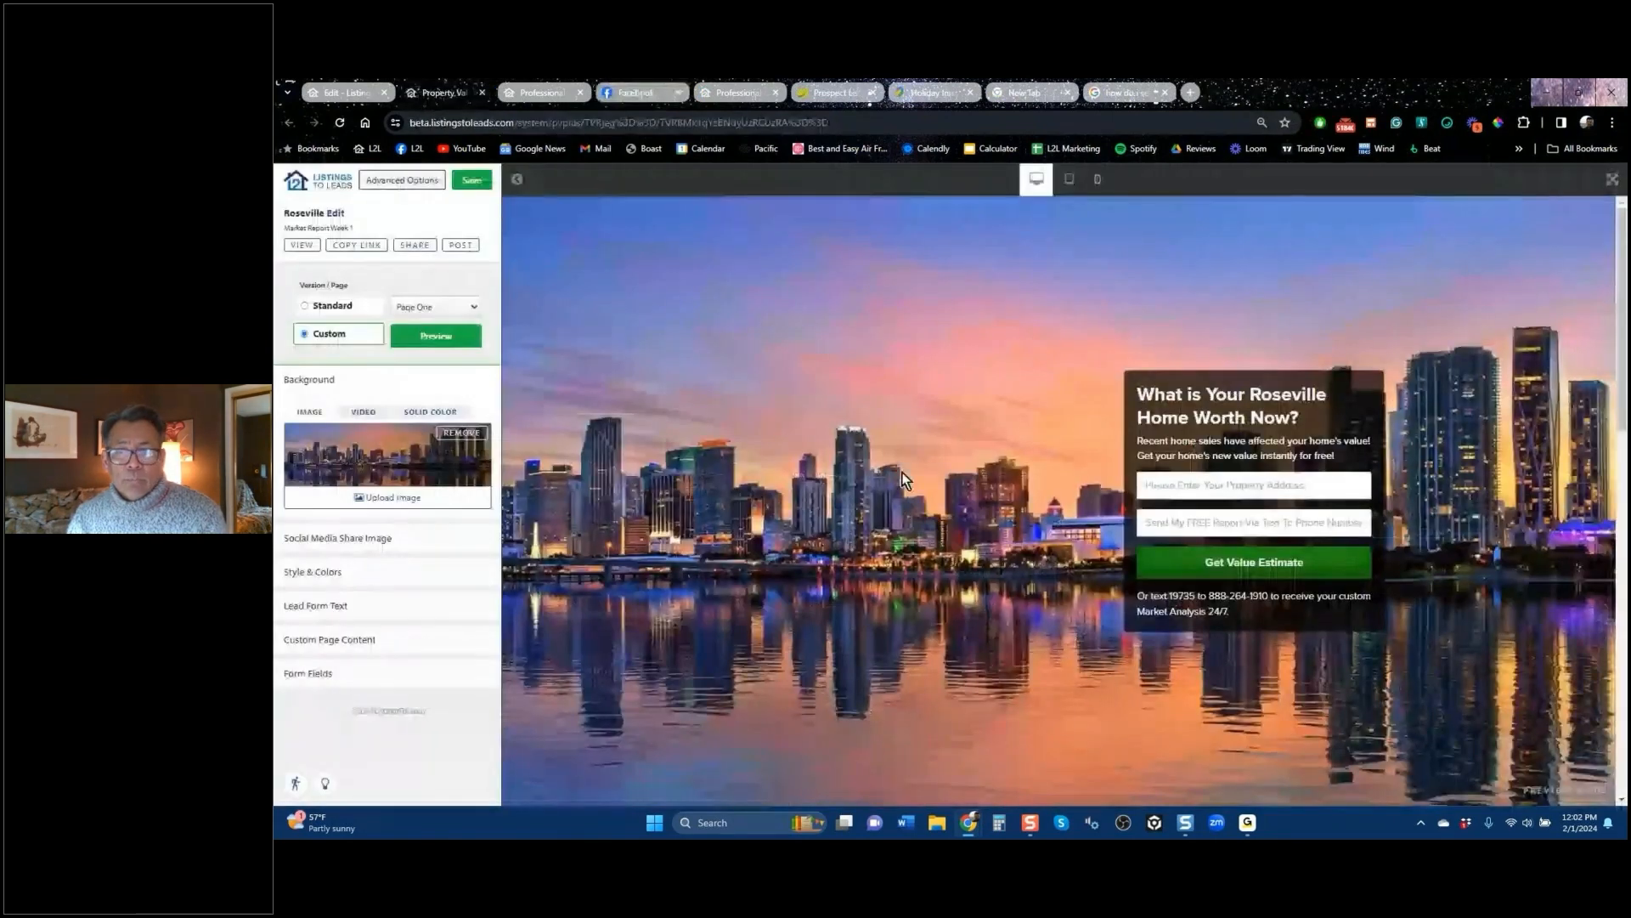